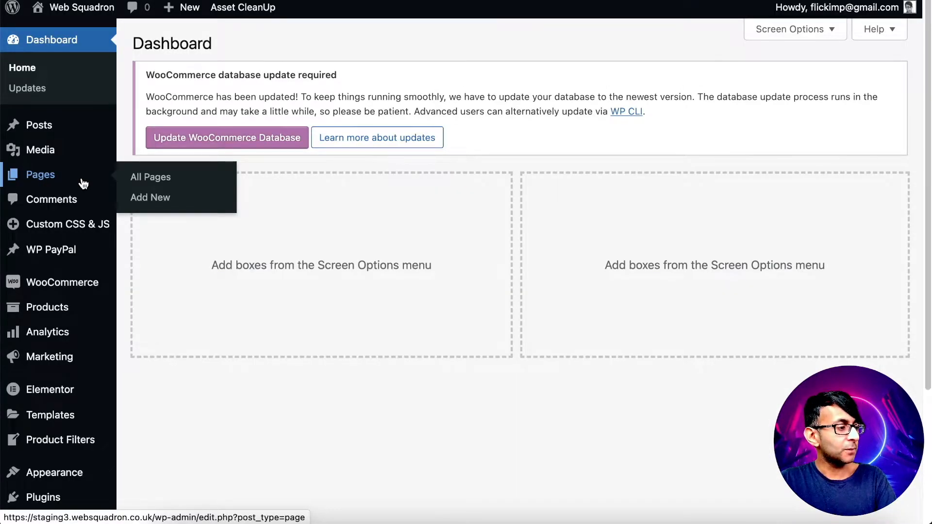
Create a new page titled "Vulcan Page" and open it for editing with Elementor
left_click(150, 202)
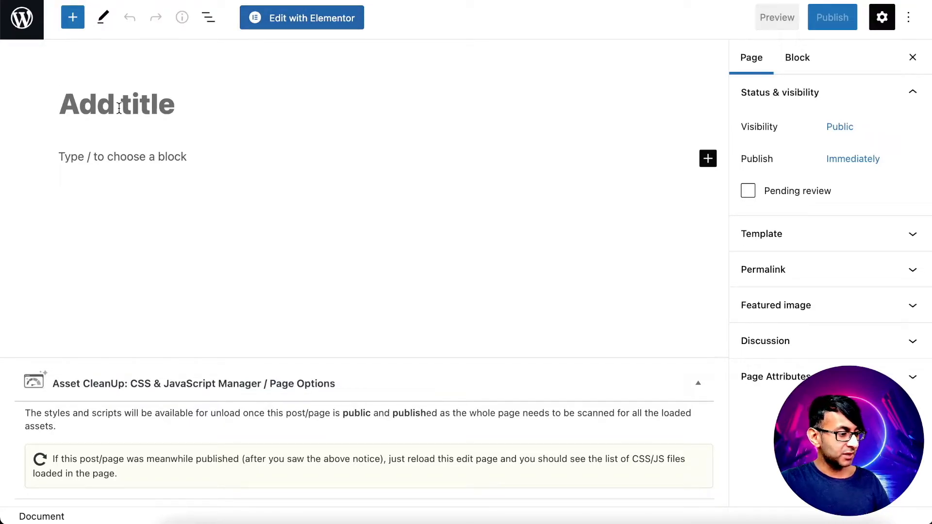
type("Vul")
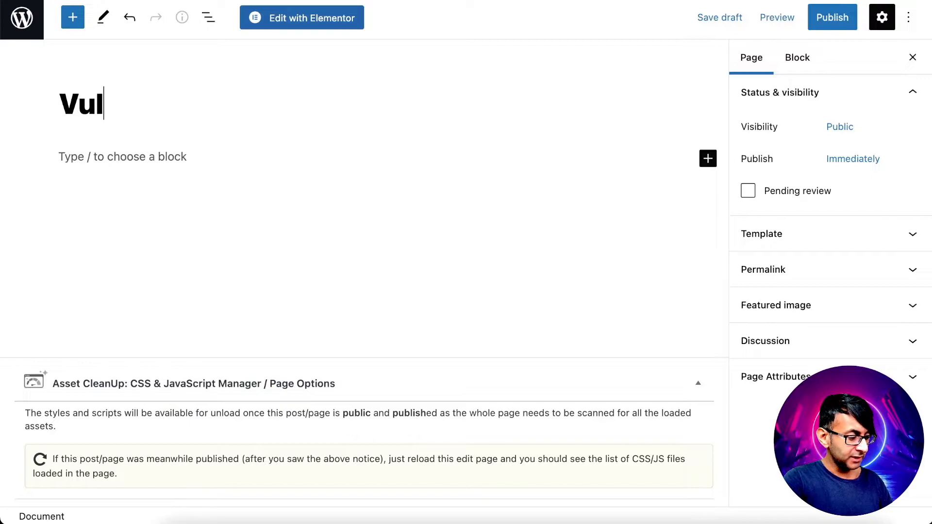
type("van")
key("BackSpace")
key("BackSpace")
key("BackSpace")
type("can")
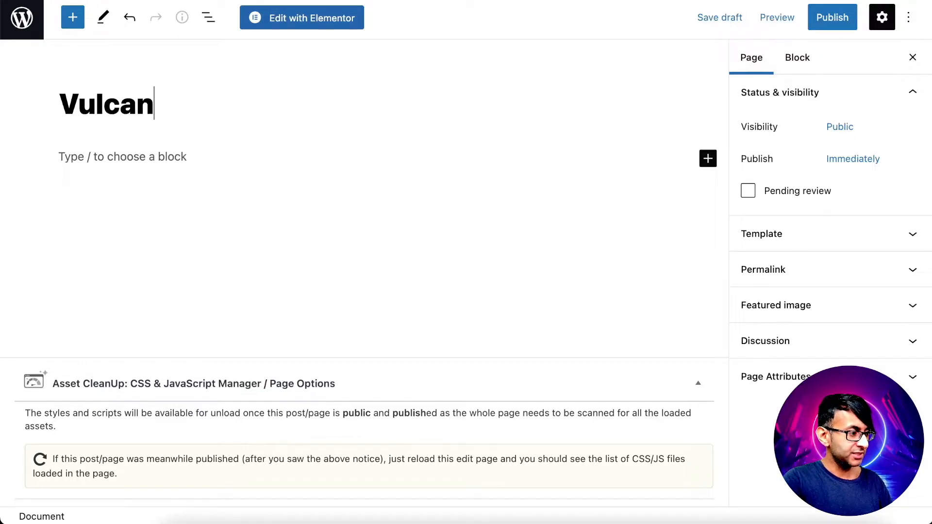
type(" Page")
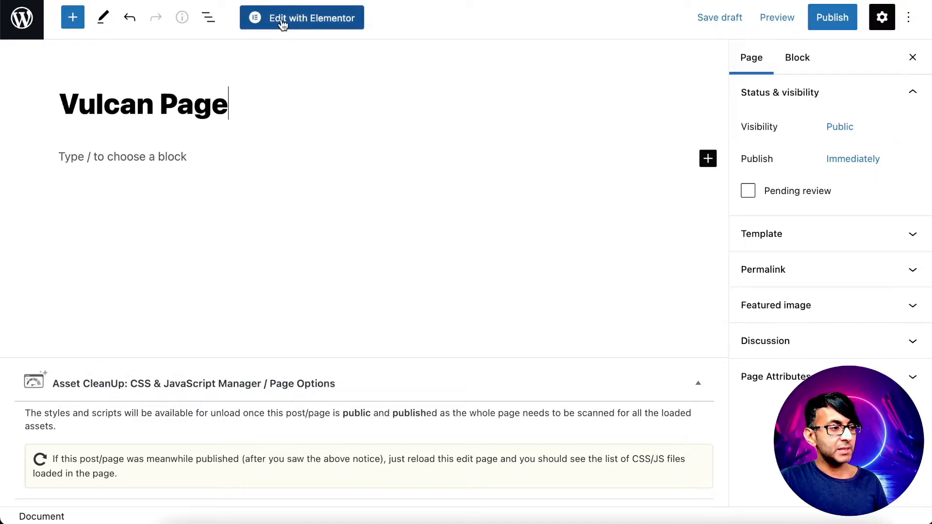
left_click(283, 23)
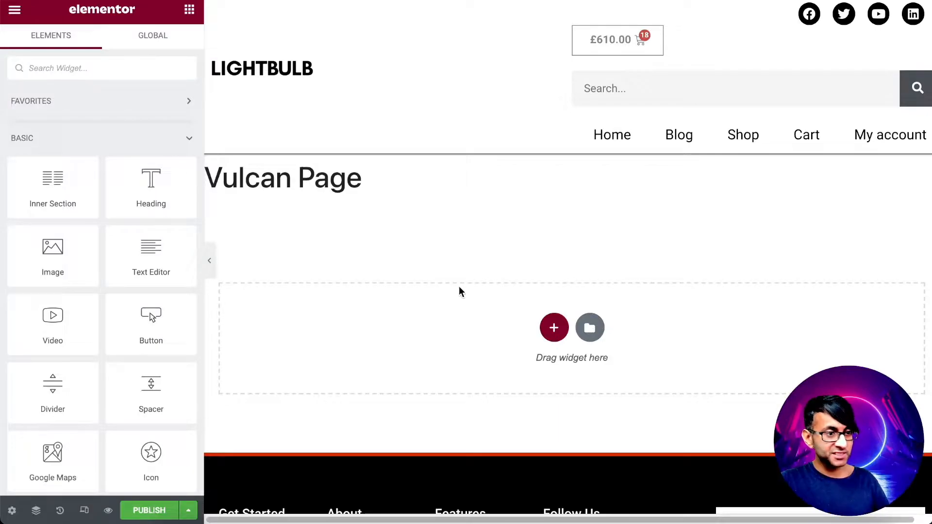
Hide the page title and set the page layout to a blank canvas without the site header and footer
left_click(11, 517)
left_click(178, 304)
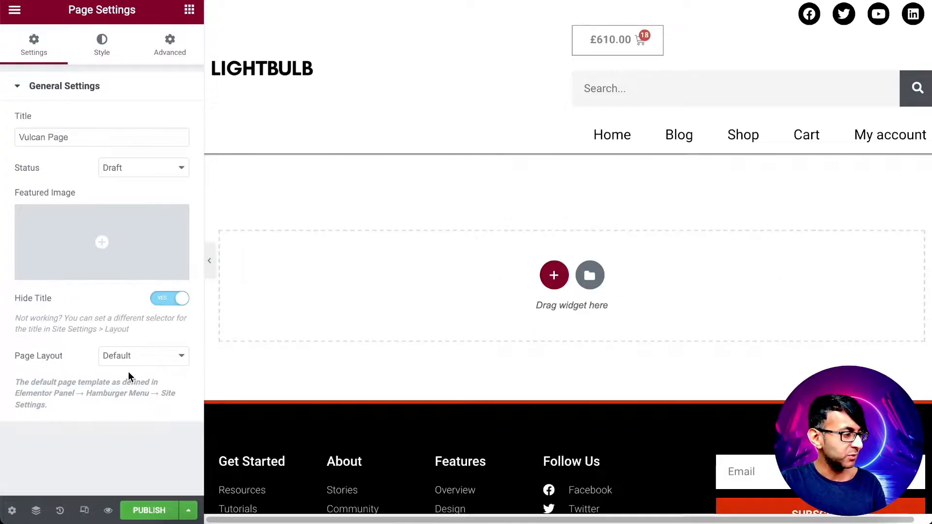
left_click(146, 359)
left_click(135, 384)
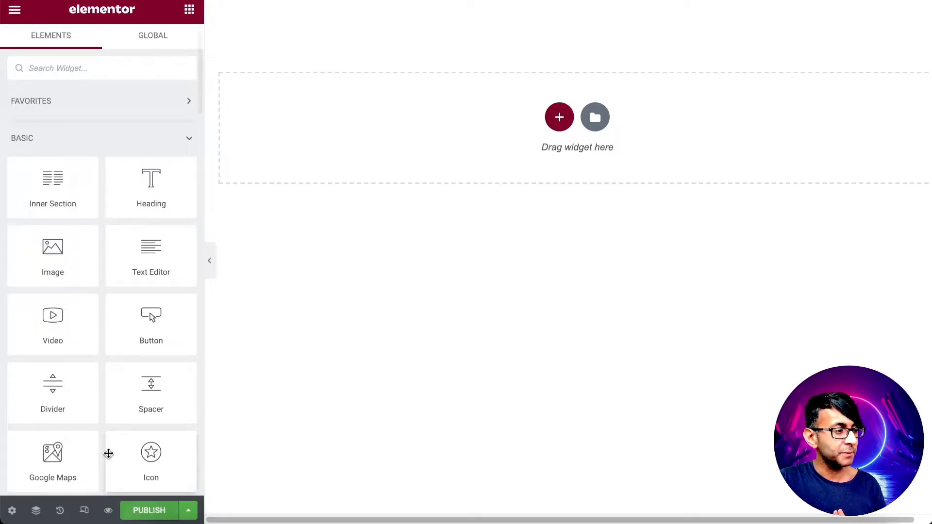
Add a section with two equal columns, using Full Width content and No Gap between the columns
left_click(560, 119)
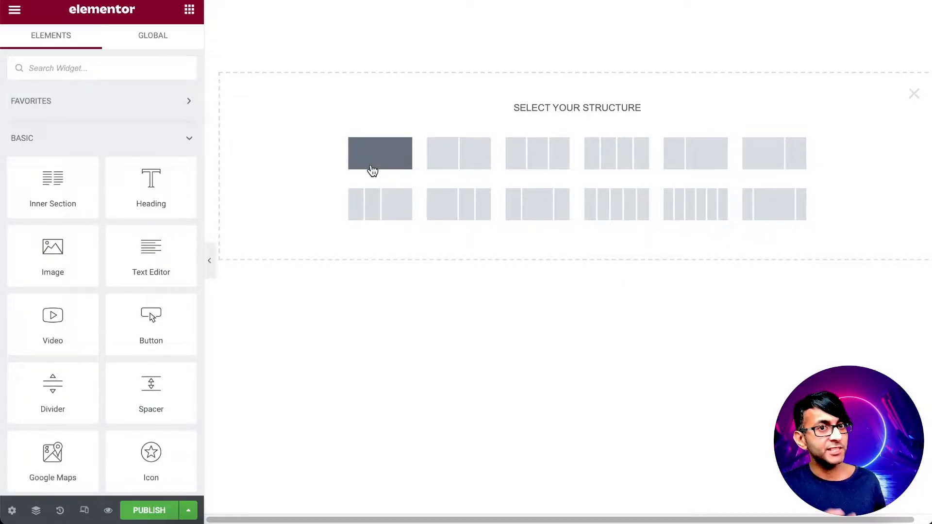
left_click(441, 160)
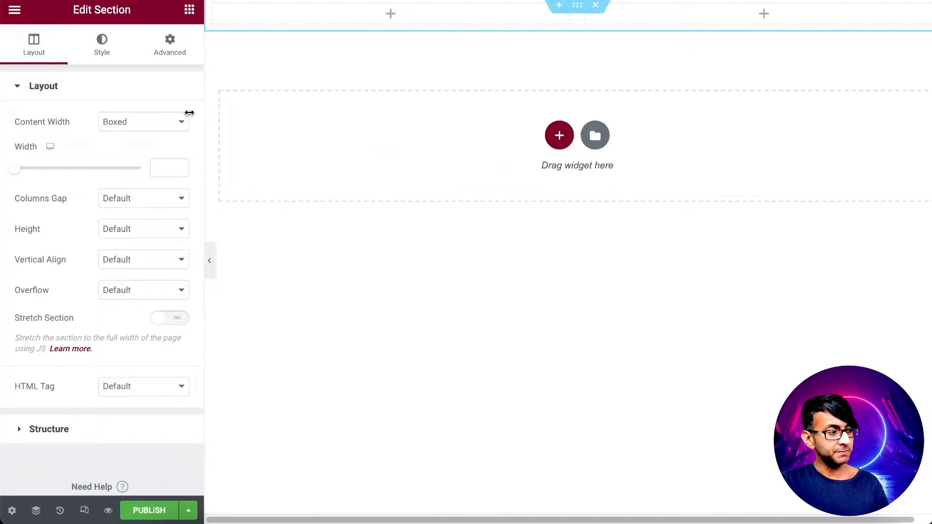
left_click(144, 128)
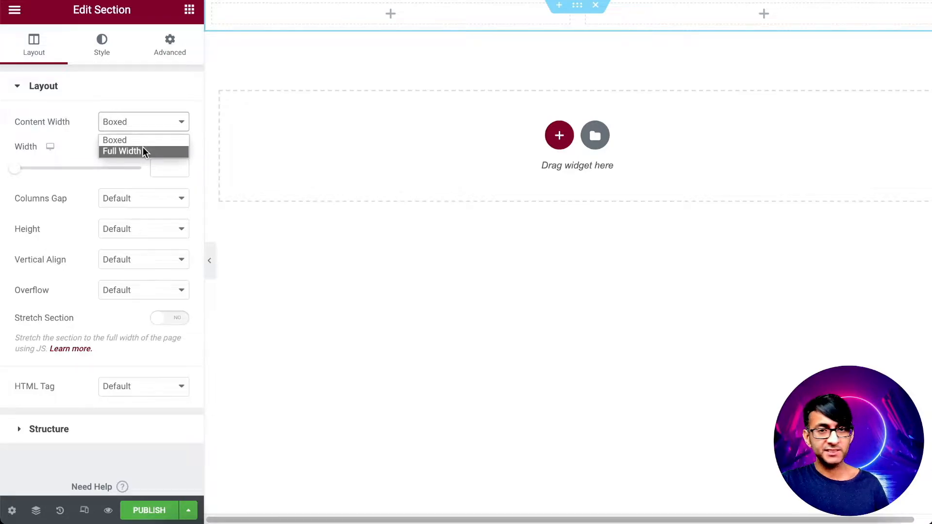
left_click(143, 151)
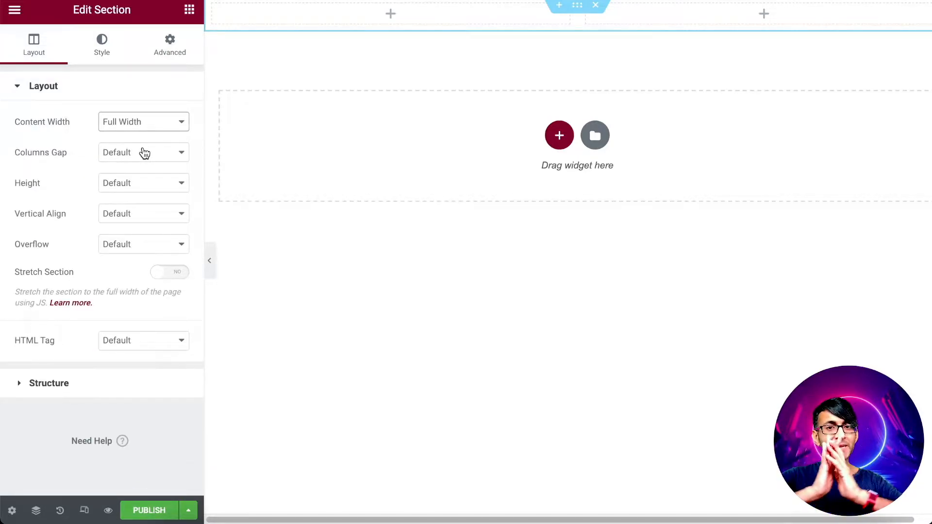
left_click(141, 154)
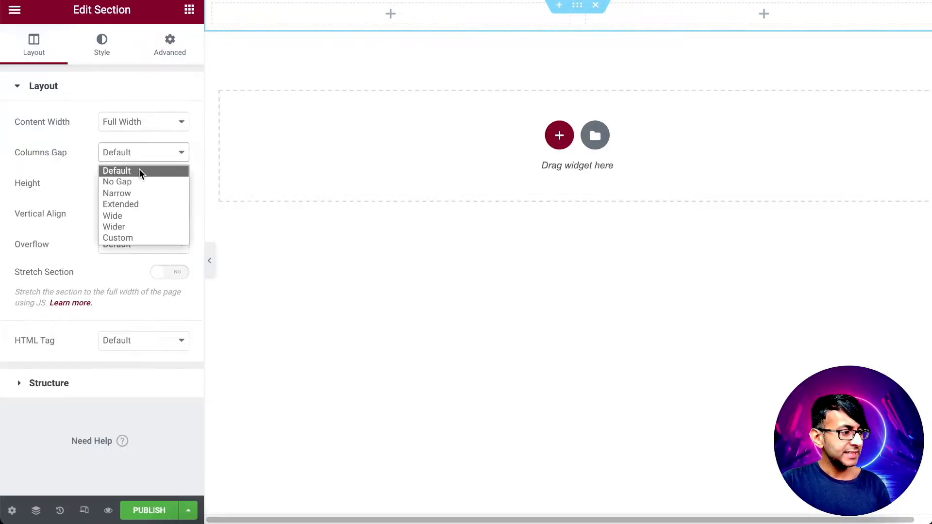
left_click(144, 182)
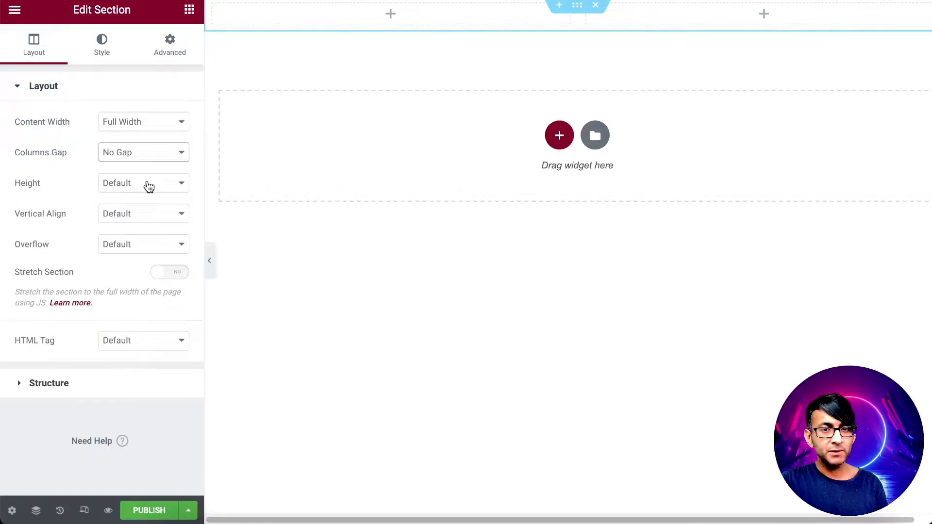
Try the Wide columns gap on the section and return it to No Gap
left_click(142, 128)
left_click(136, 152)
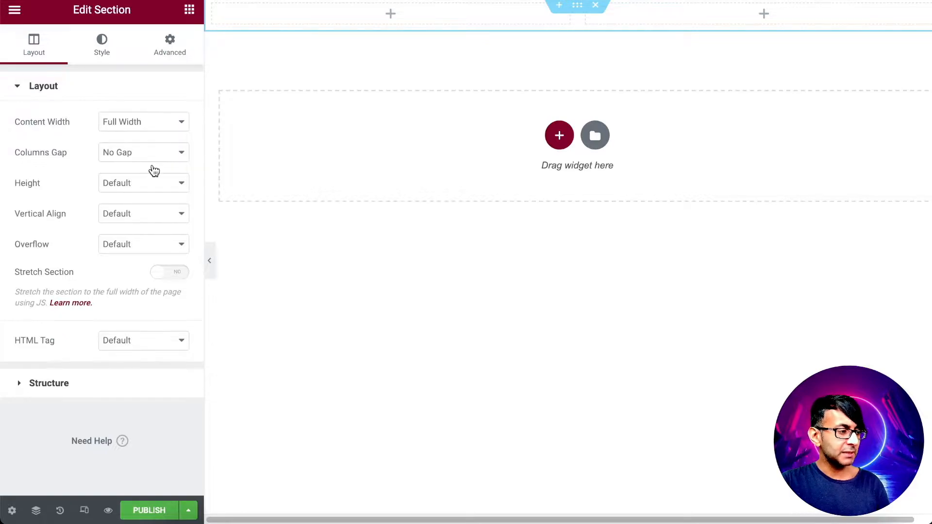
left_click(150, 159)
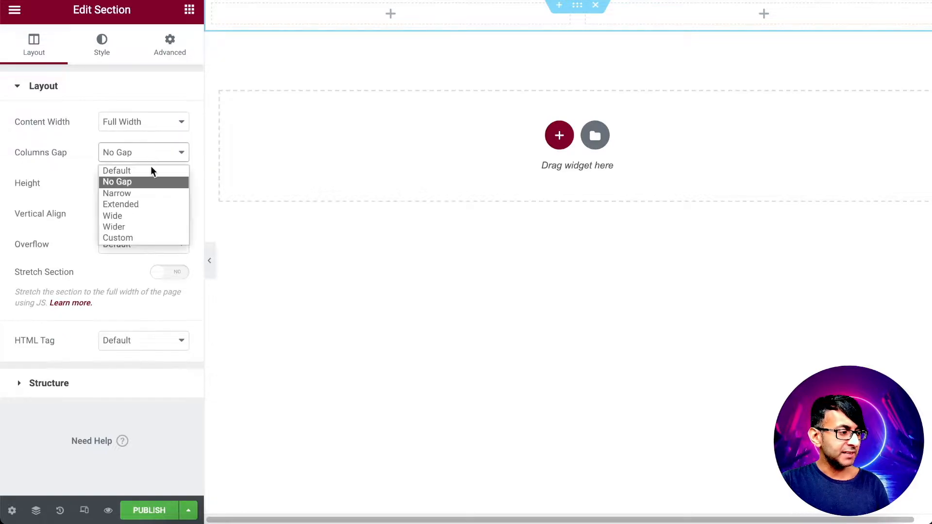
left_click(142, 216)
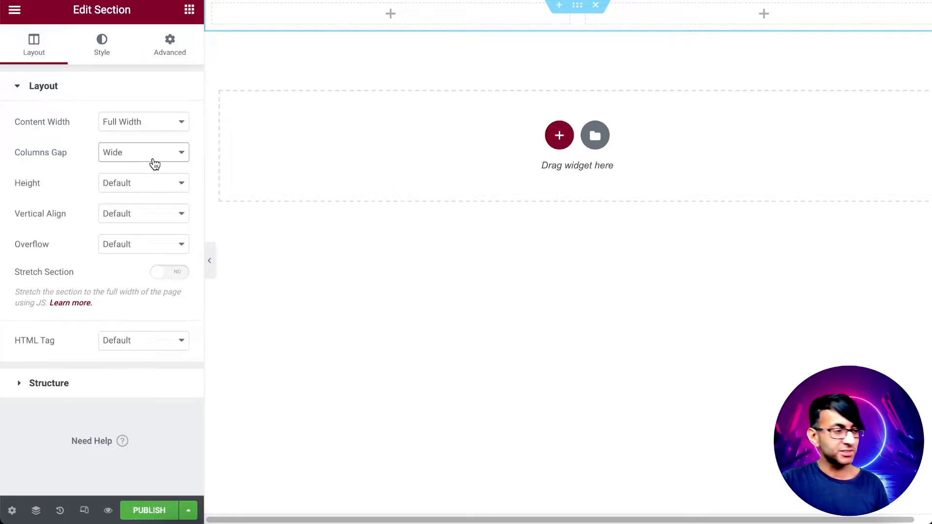
left_click(152, 163)
left_click(151, 186)
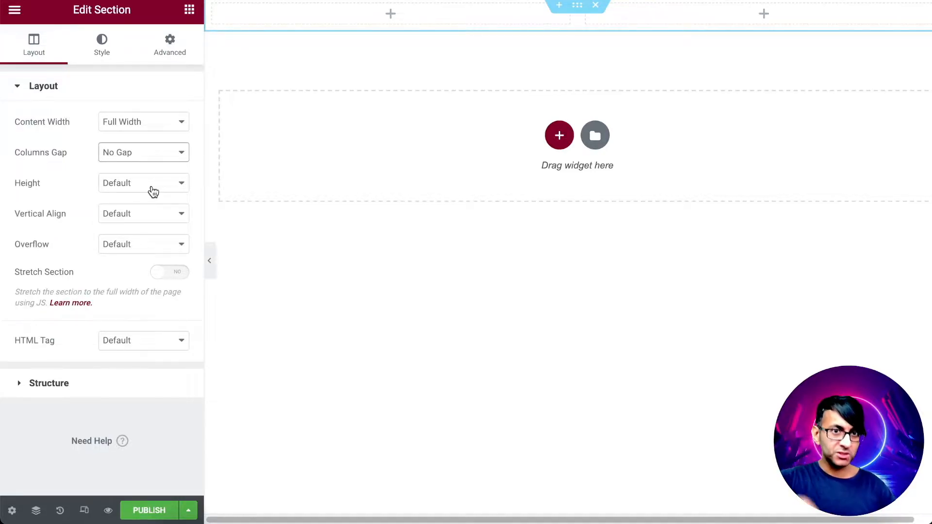
Set the section's height to Min Height with a minimum of 0 px
left_click(154, 192)
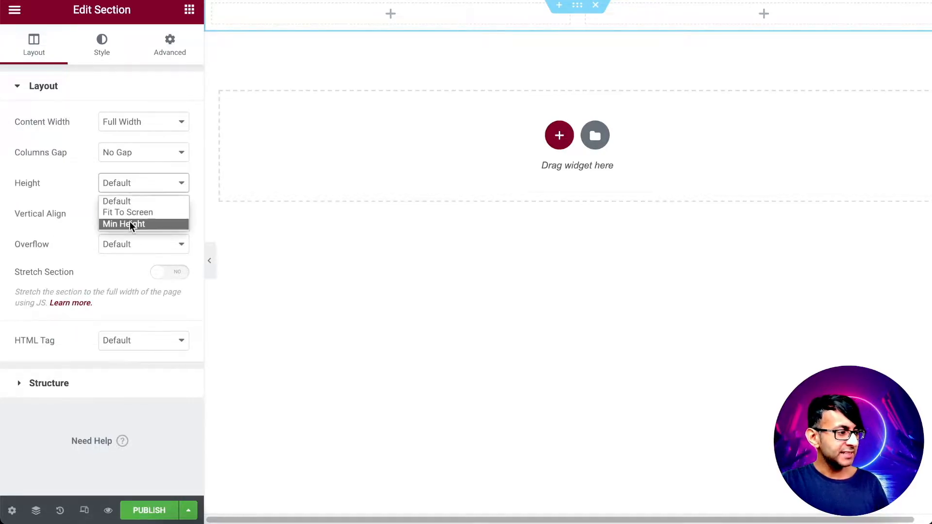
left_click(130, 224)
left_click_drag(50, 239, 2, 231)
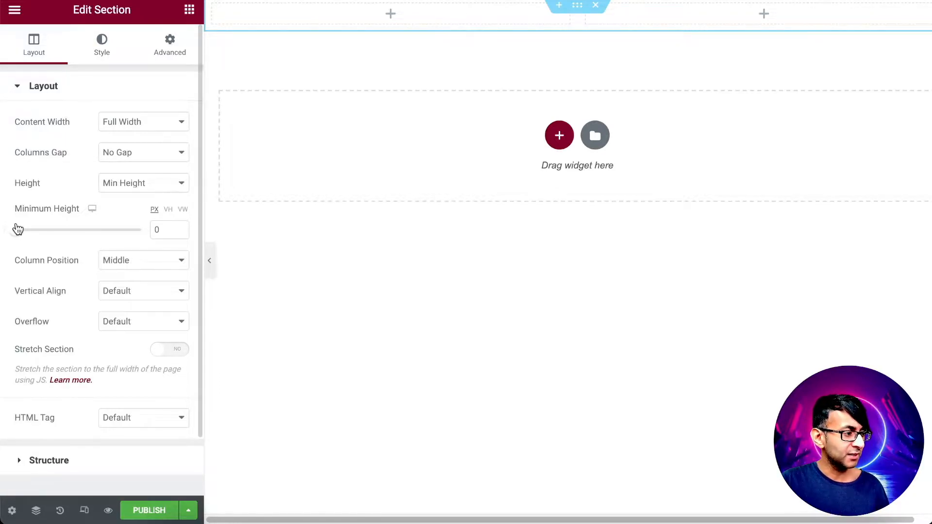
Try a minimum section height of about 364 px, return it to 0, and keep the column position at Middle
left_click_drag(19, 233, 51, 235)
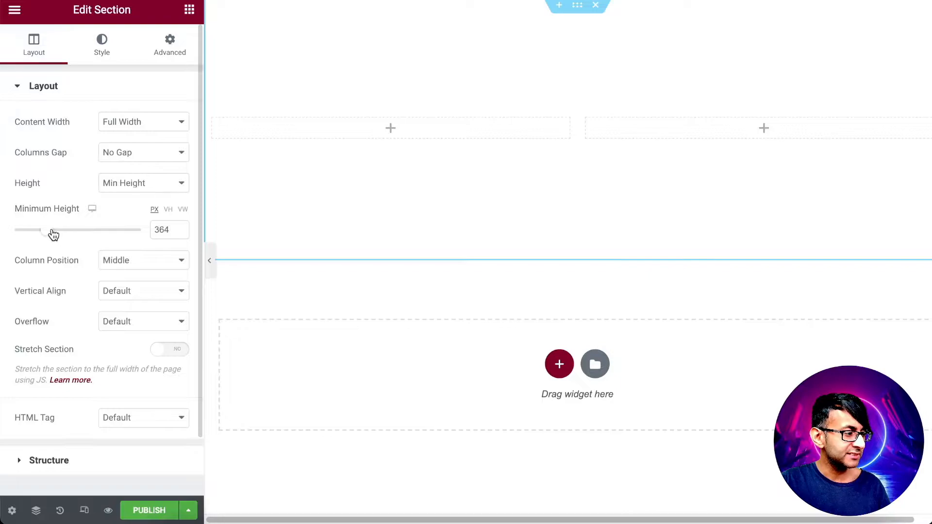
left_click(54, 232)
left_click_drag(55, 234, 1, 235)
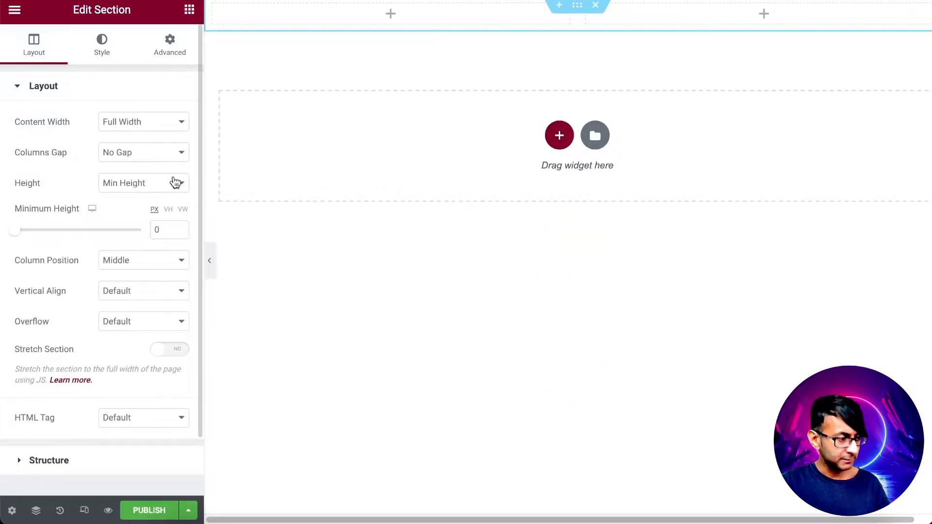
left_click(142, 264)
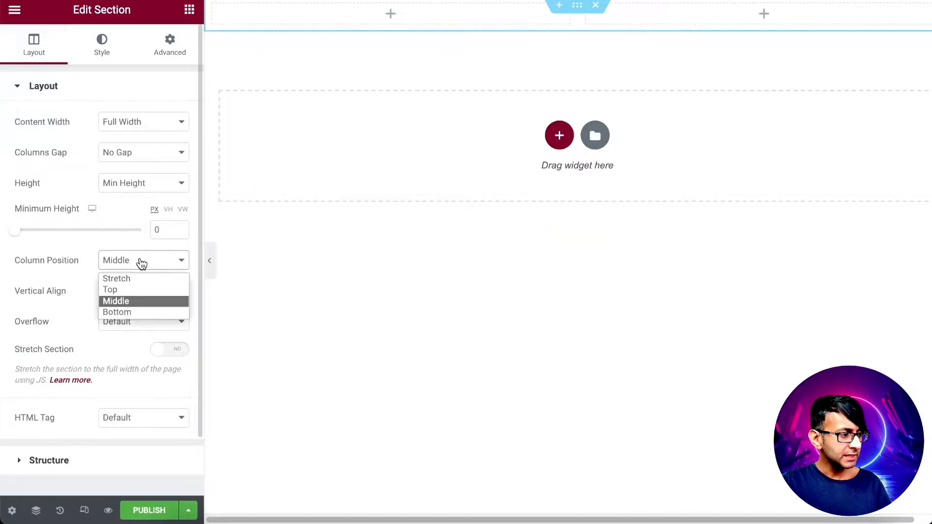
left_click(134, 300)
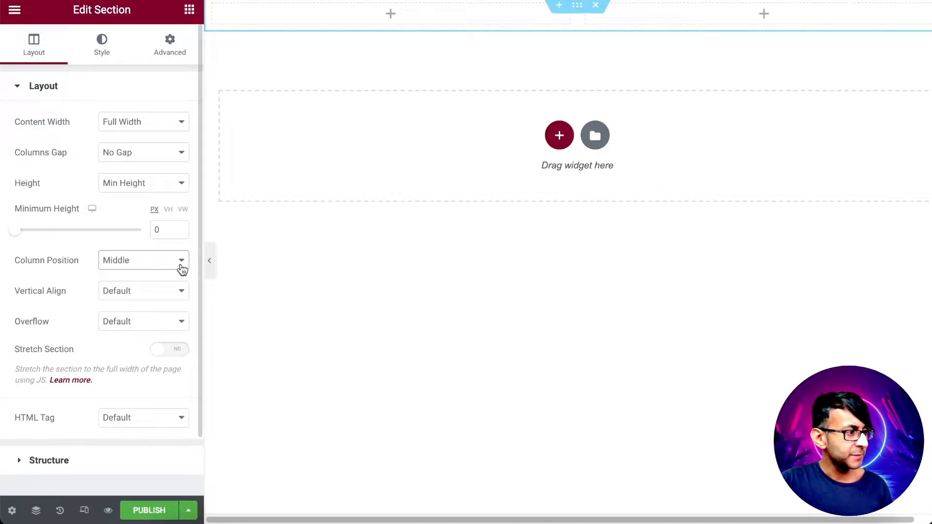
Add an Image widget to the section's first column and insert the Vulcan-300-x-50-px.png logo from the media library
left_click(189, 10)
left_click_drag(73, 257, 421, 25)
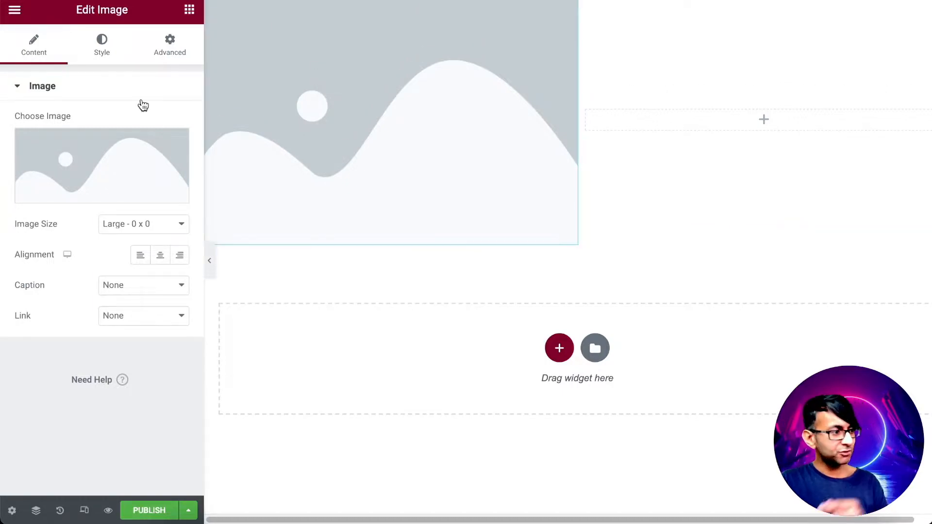
left_click(86, 162)
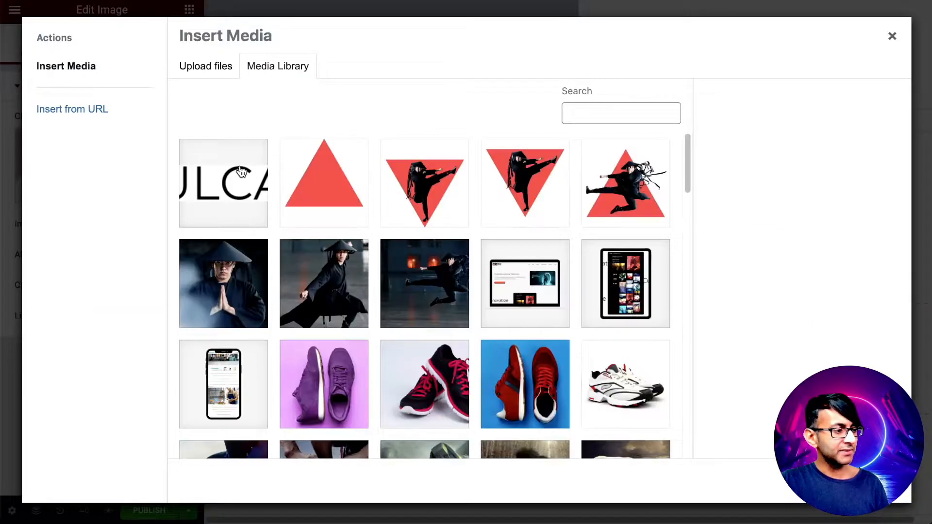
left_click(241, 172)
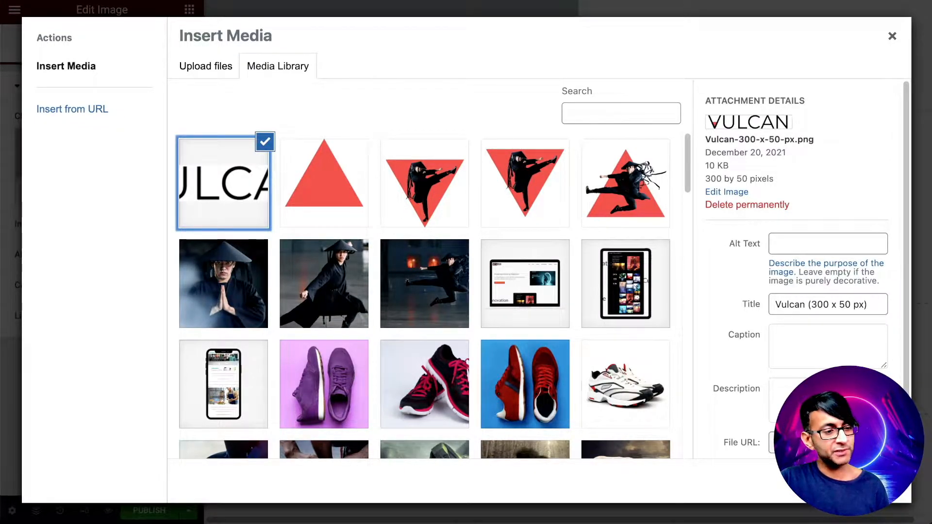
left_click(865, 481)
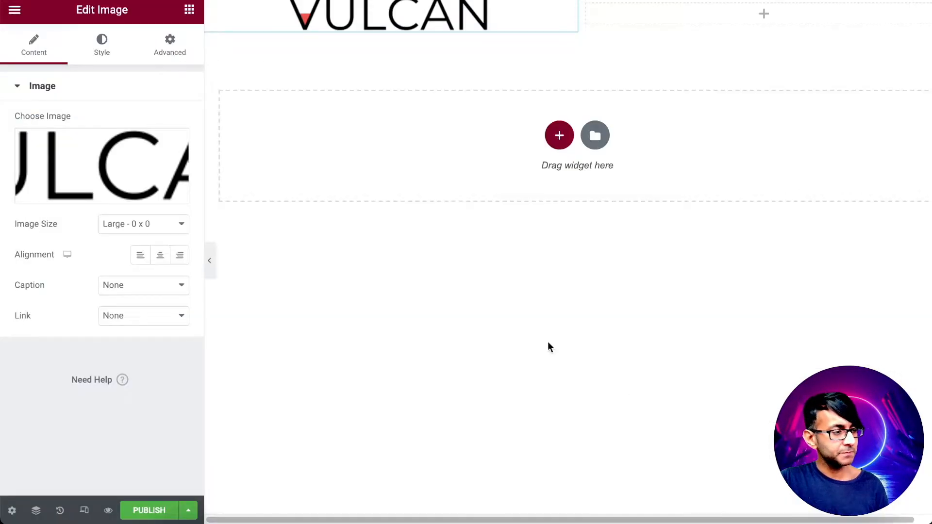
Set the logo's image size to Full and align it left
left_click(137, 230)
left_click(180, 379)
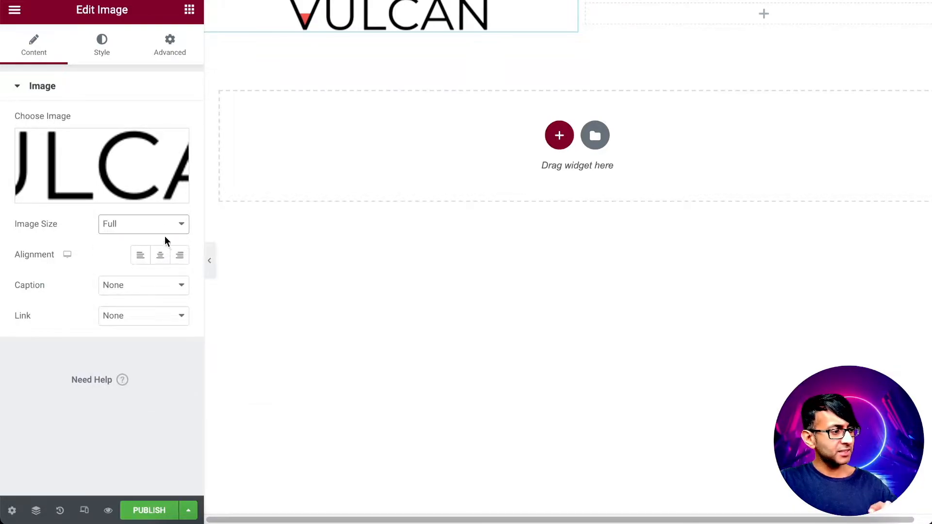
left_click(156, 228)
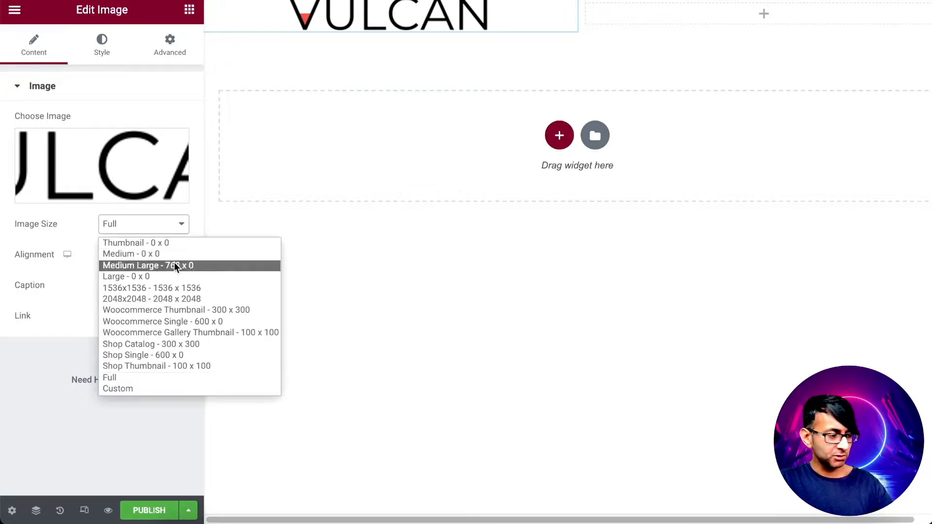
left_click(189, 379)
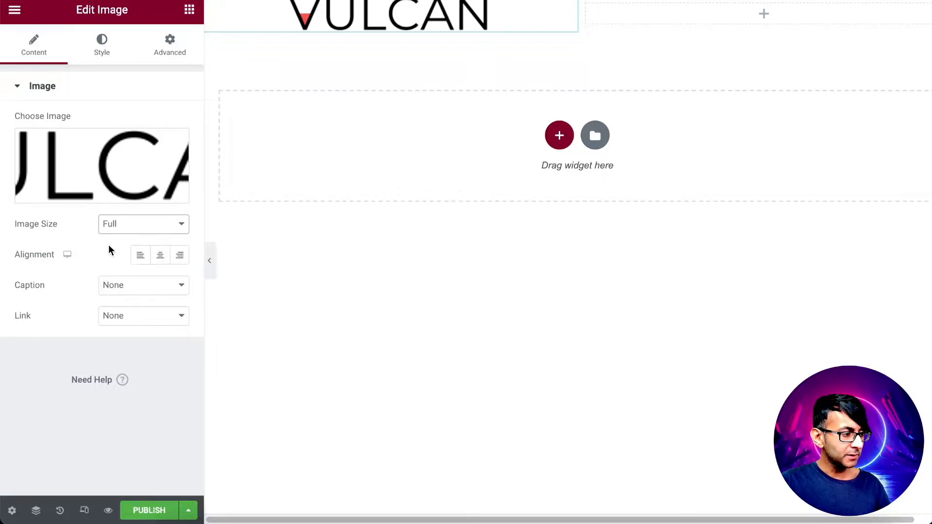
left_click(140, 255)
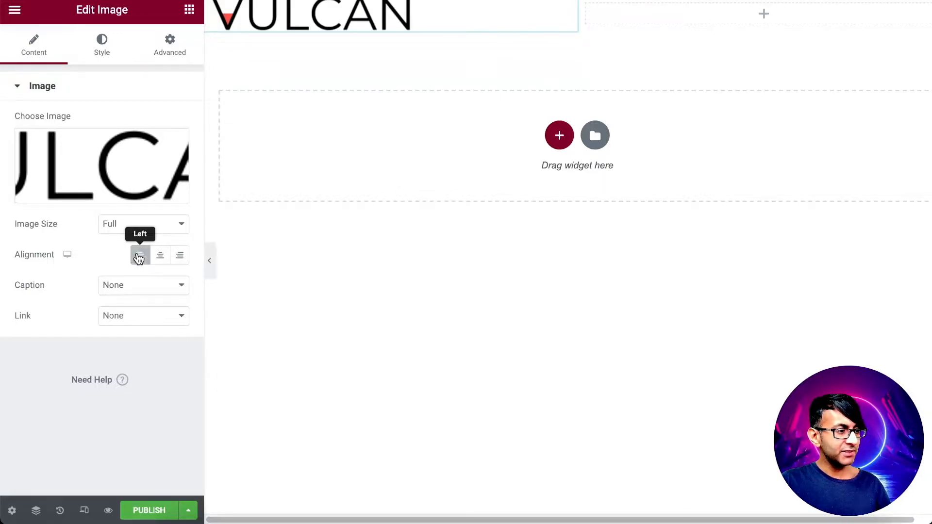
Switch the logo's width and max width units to pixels and set its width to 200 px
left_click(101, 46)
left_click(168, 119)
left_click(169, 165)
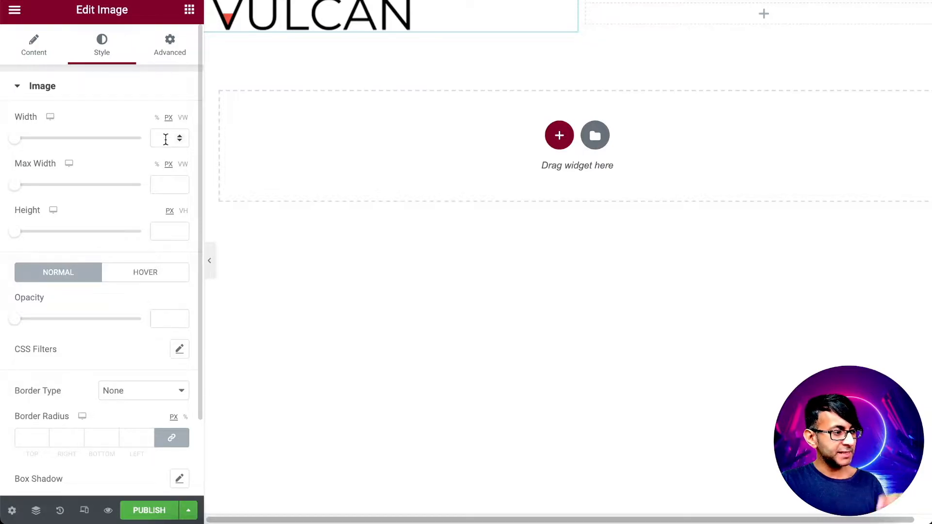
left_click(166, 139)
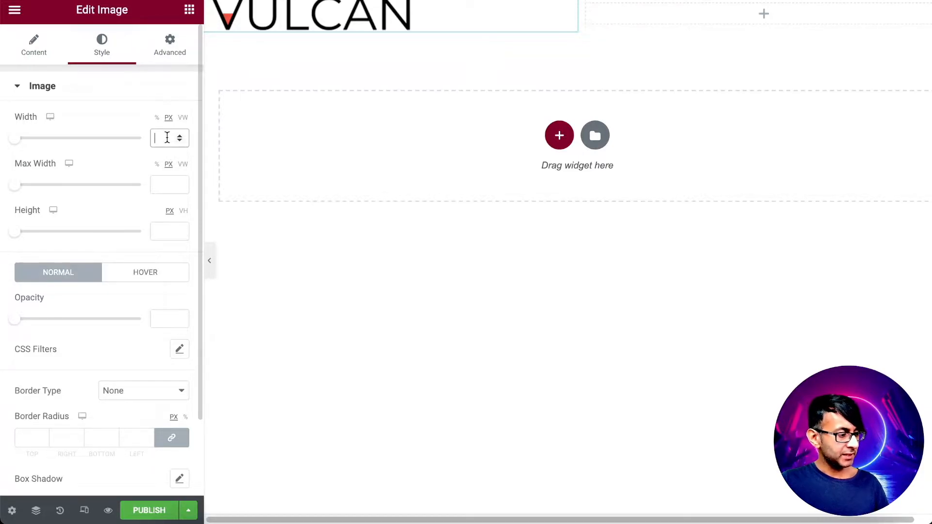
type("150")
key("BackSpace")
key("BackSpace")
key("BackSpace")
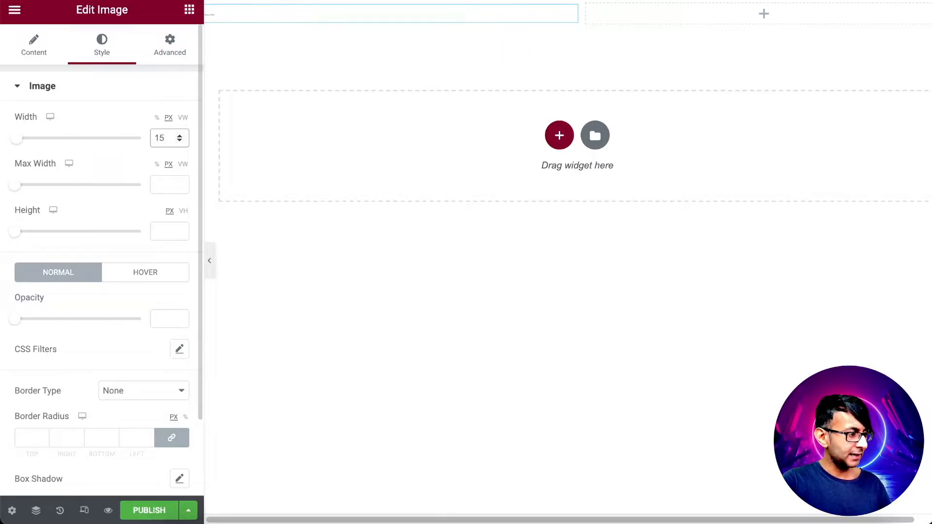
type("200")
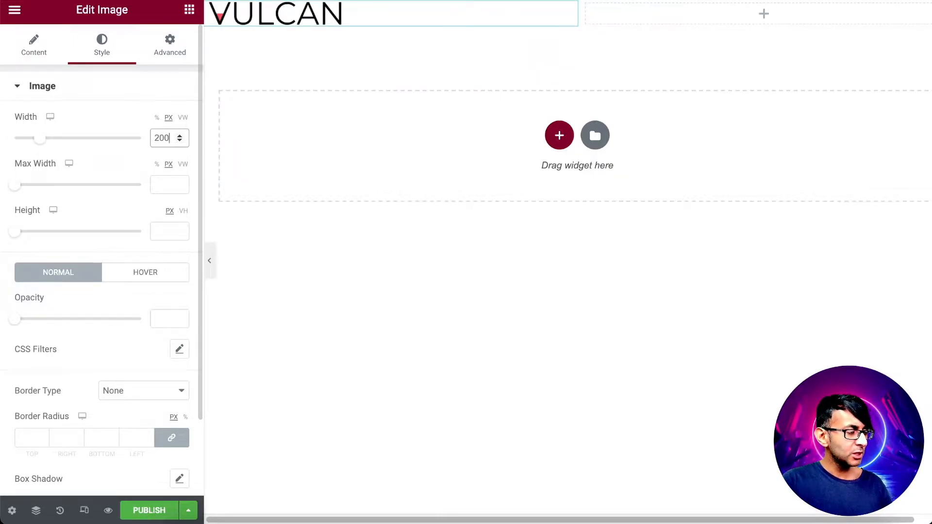
Set the logo's max width to 200 px and narrow the first column to fit closely around the logo
left_click(164, 184)
type("200")
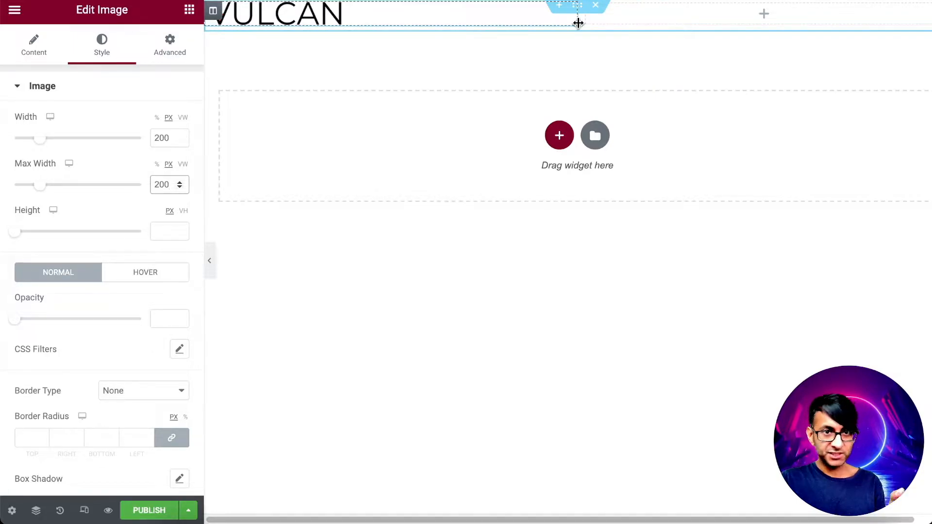
left_click_drag(578, 23, 373, 21)
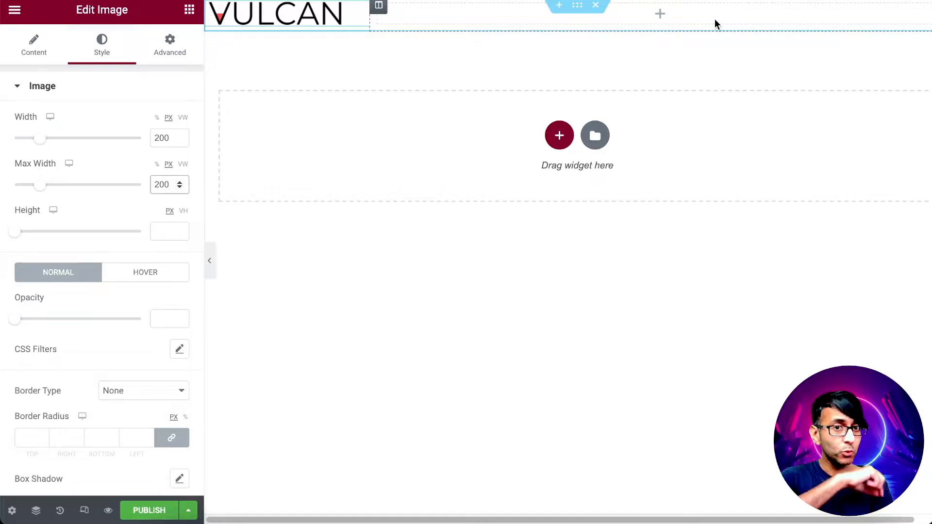
Give the logo section a Classic background in the global White color
left_click(579, 6)
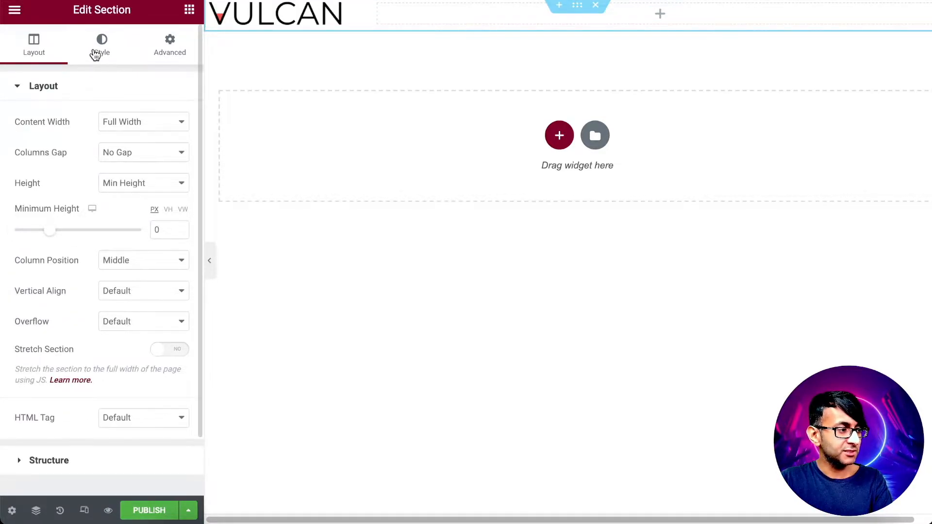
left_click(97, 52)
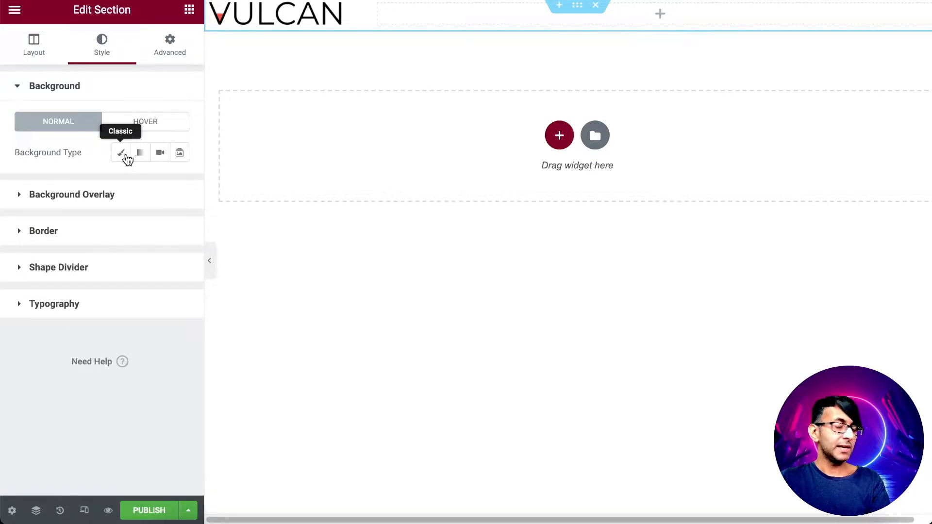
left_click(125, 155)
left_click(160, 183)
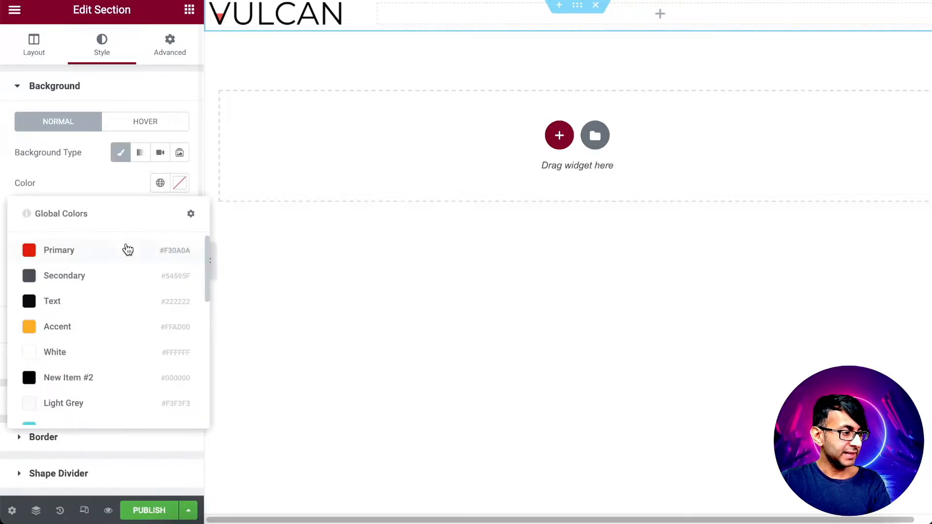
left_click(121, 355)
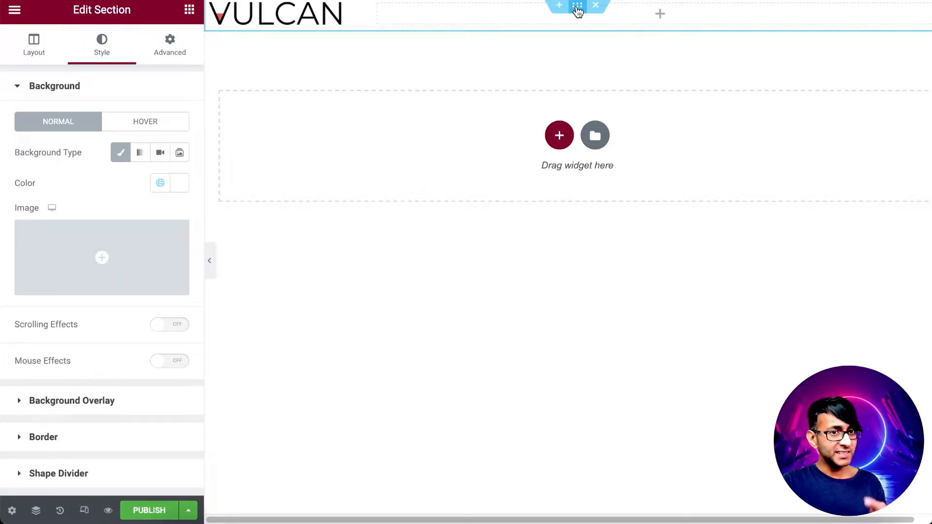
Unlink the logo section's margin values, try a top margin of 100 px, and return it to 0
left_click(162, 53)
left_click(167, 140)
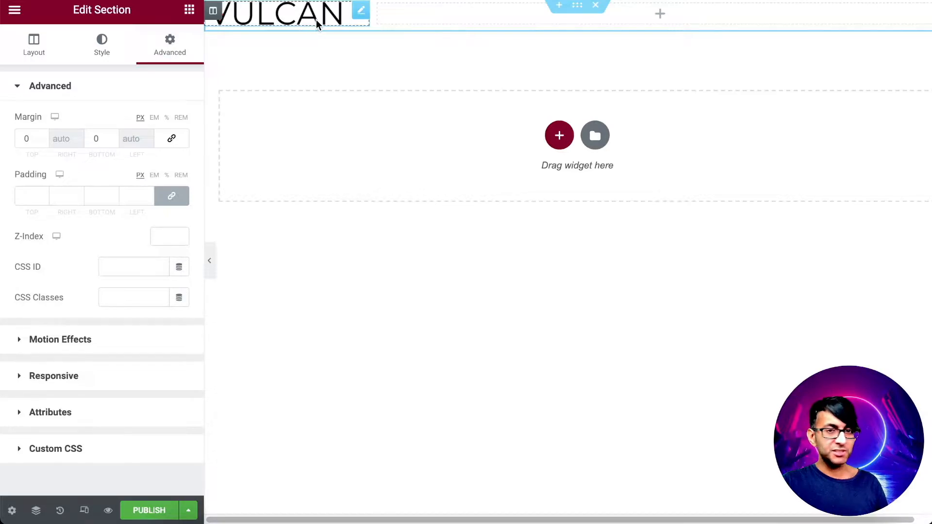
double_click(27, 140)
type("100")
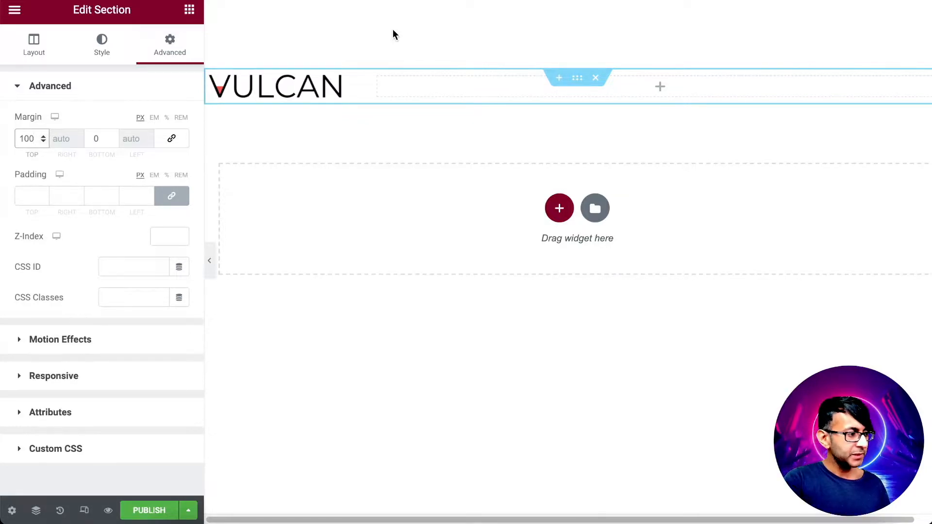
key("BackSpace")
key("BackSpace")
key("BackSpace")
type("0")
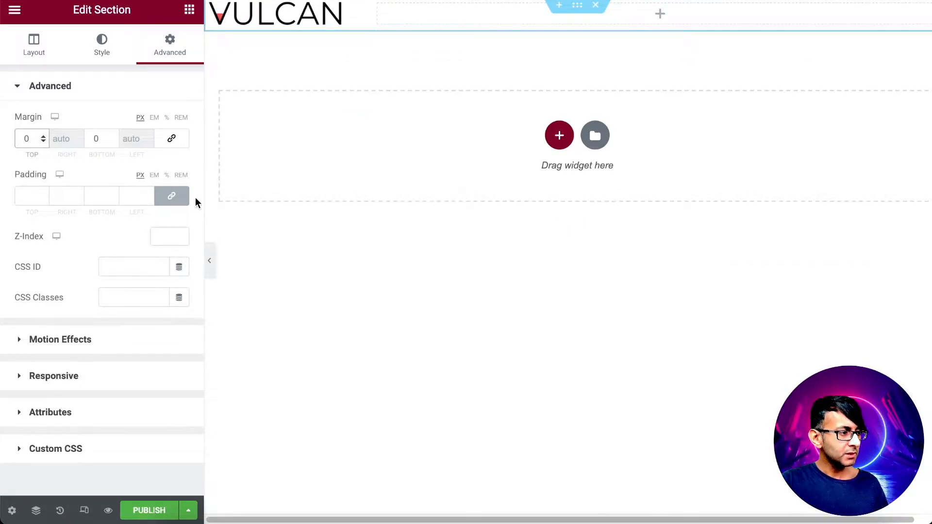
Unlink the logo section's padding values and set the right and left padding to 15 px
left_click(171, 197)
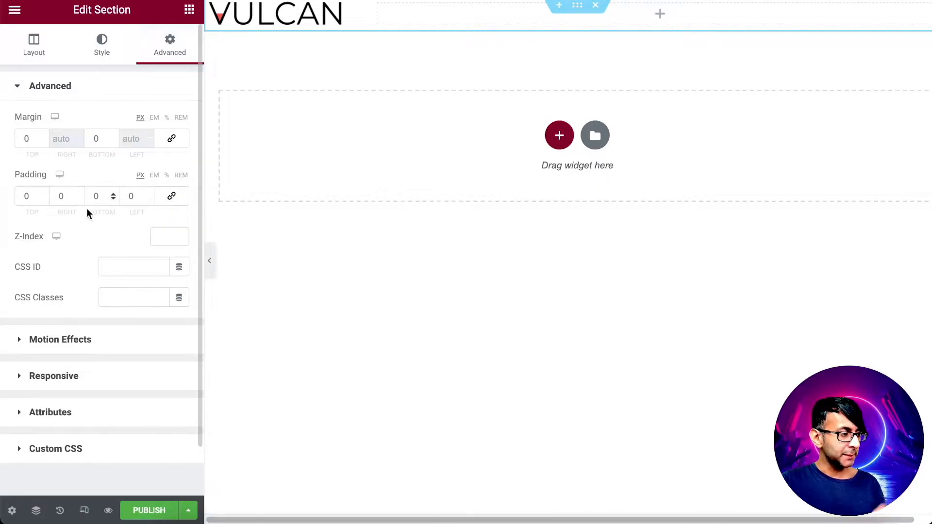
double_click(63, 196)
type("15")
key("Tab")
key("Tab")
type("15")
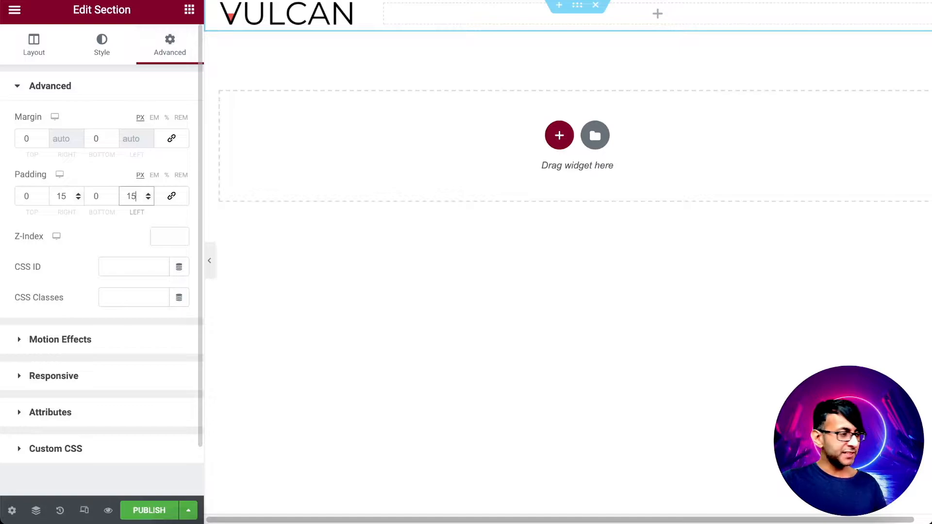
Set the logo section's top and bottom padding to 2 px
double_click(30, 196)
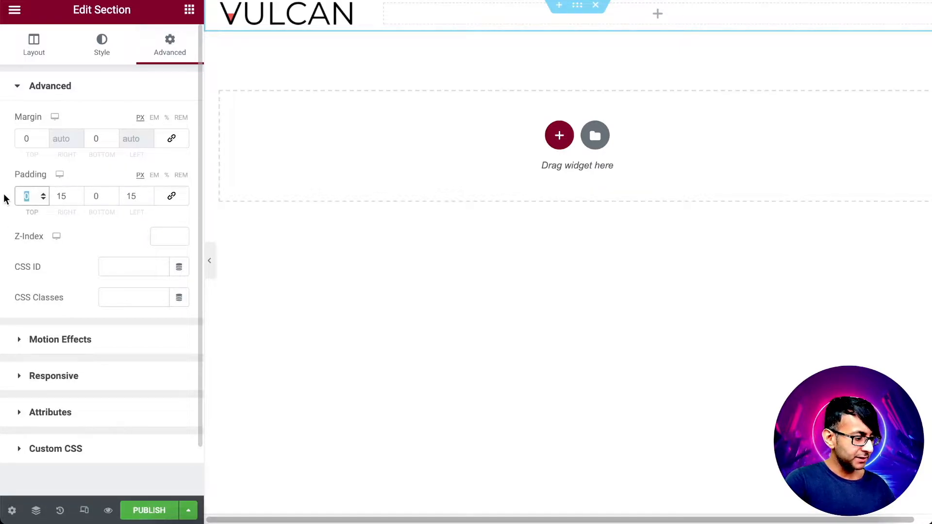
type("2")
key("Tab")
key("Tab")
type("2")
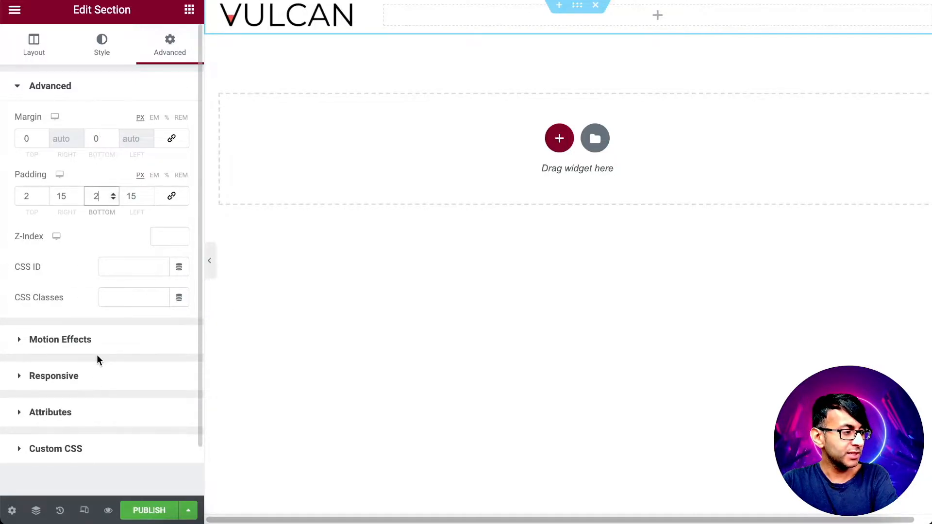
Make the logo section sticky to the Top through its motion effects and publish the page
left_click(100, 343)
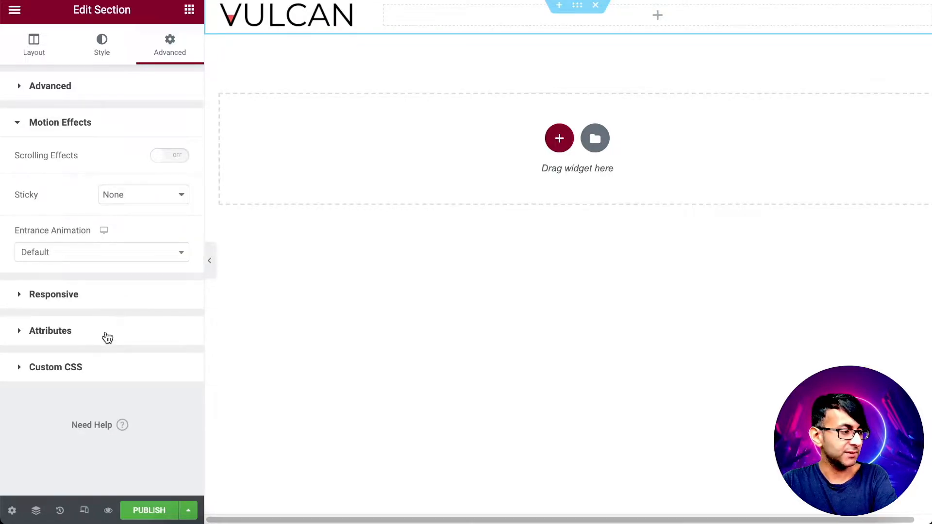
left_click(141, 197)
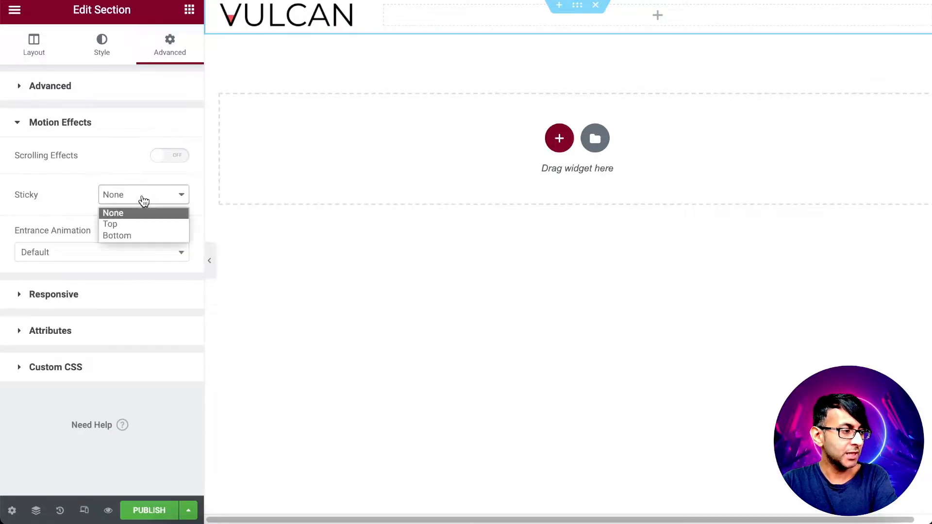
left_click(142, 224)
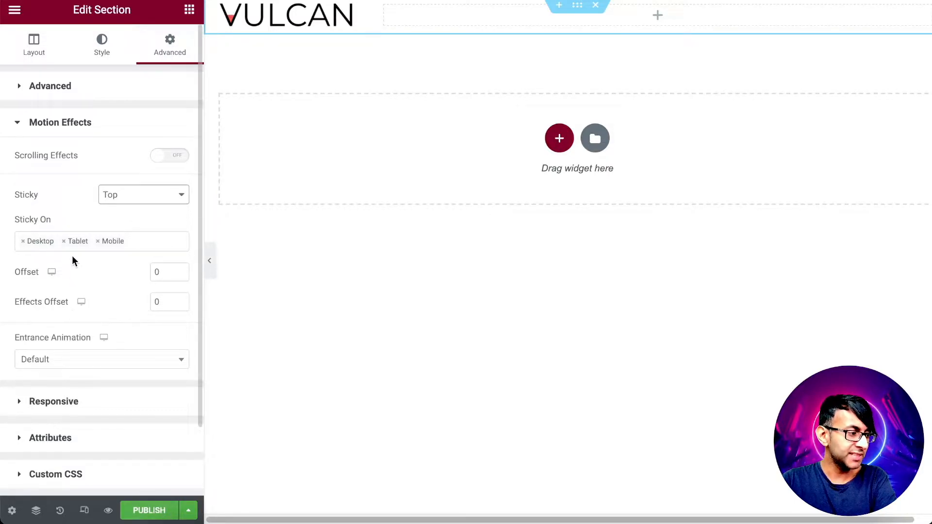
left_click(155, 509)
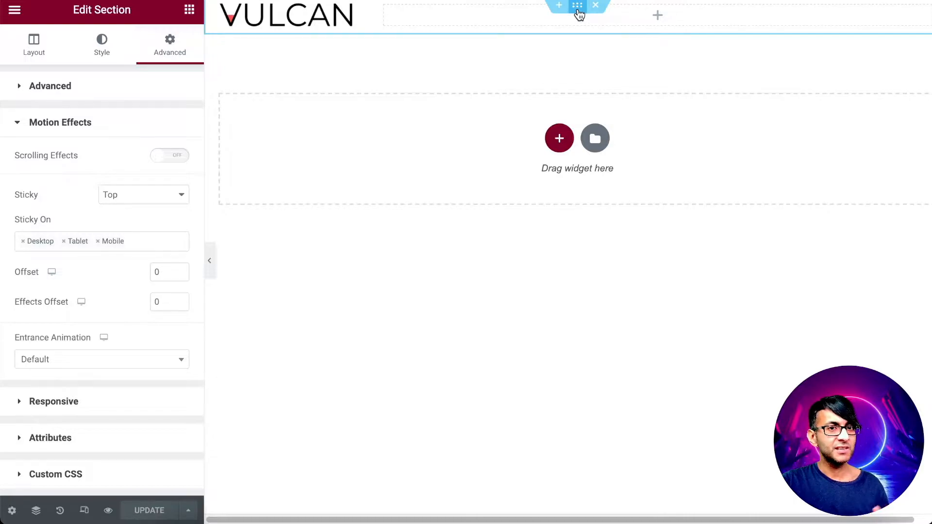
Add a section with two equal columns below the logo section and set its Boxed content width to 1000
left_click(560, 138)
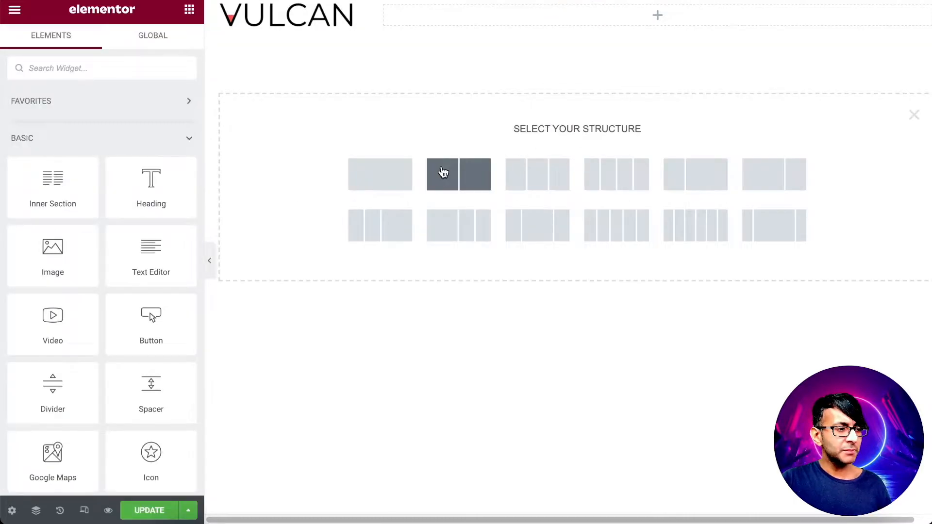
left_click(464, 178)
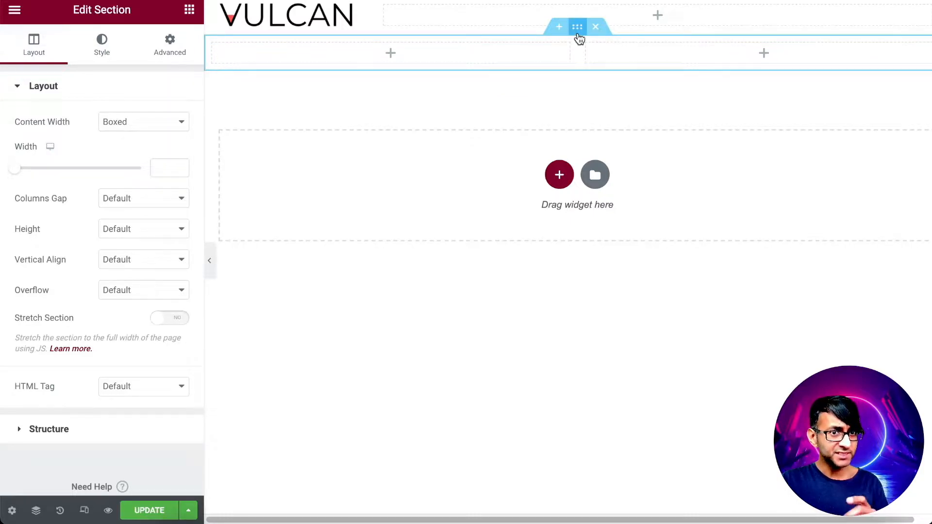
left_click(139, 125)
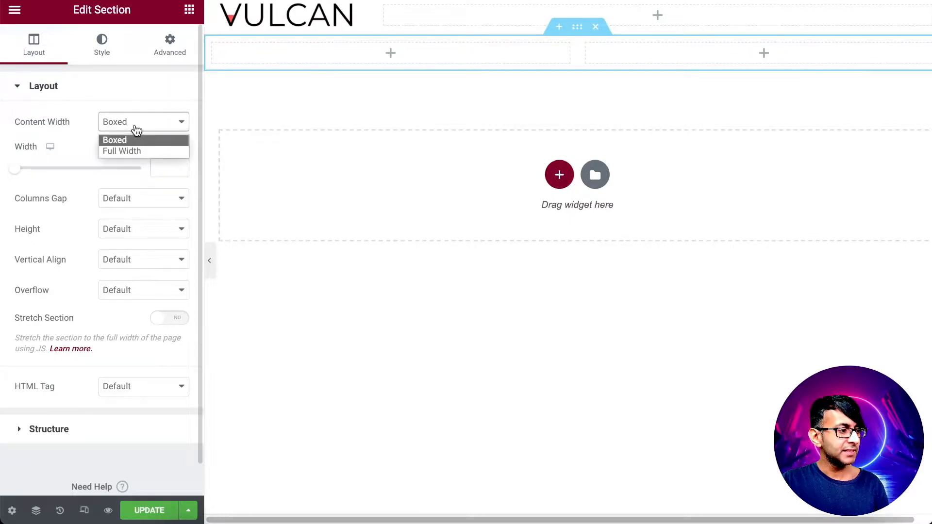
left_click(120, 141)
left_click(160, 167)
type("1000")
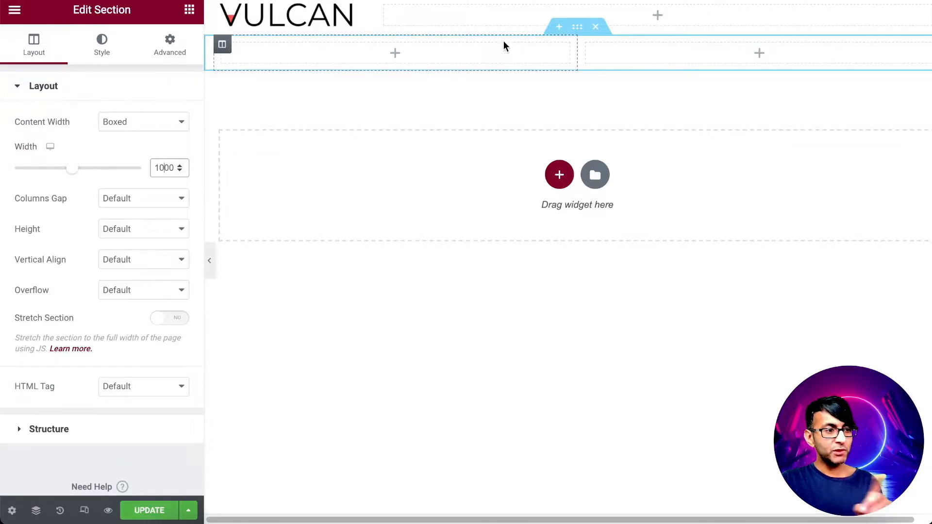
Set the new section's columns gap to No Gap and its height to Min Height with a minimum of 0 px
left_click(130, 202)
left_click(136, 227)
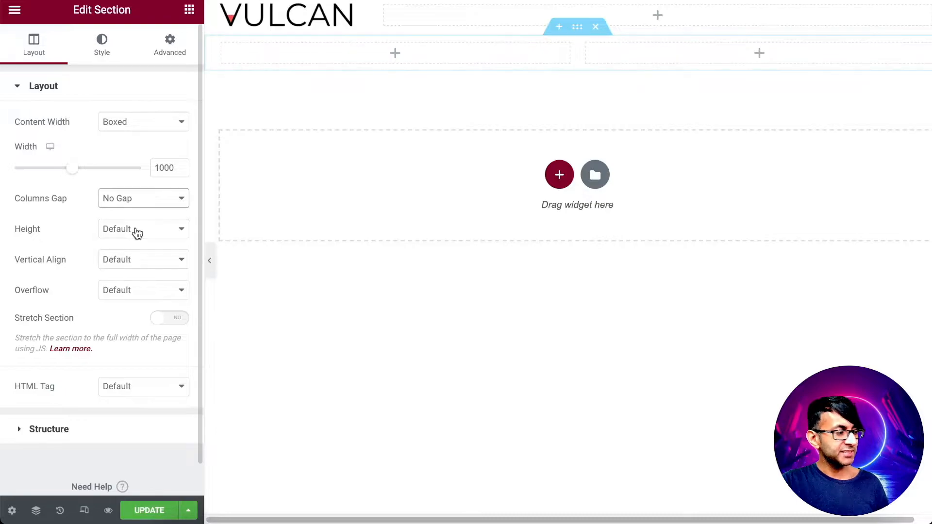
left_click(138, 231)
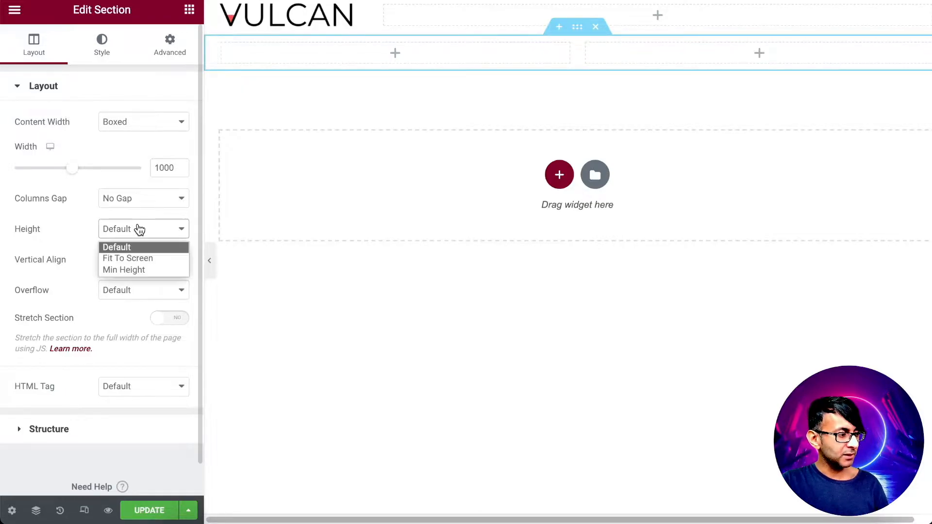
left_click(147, 270)
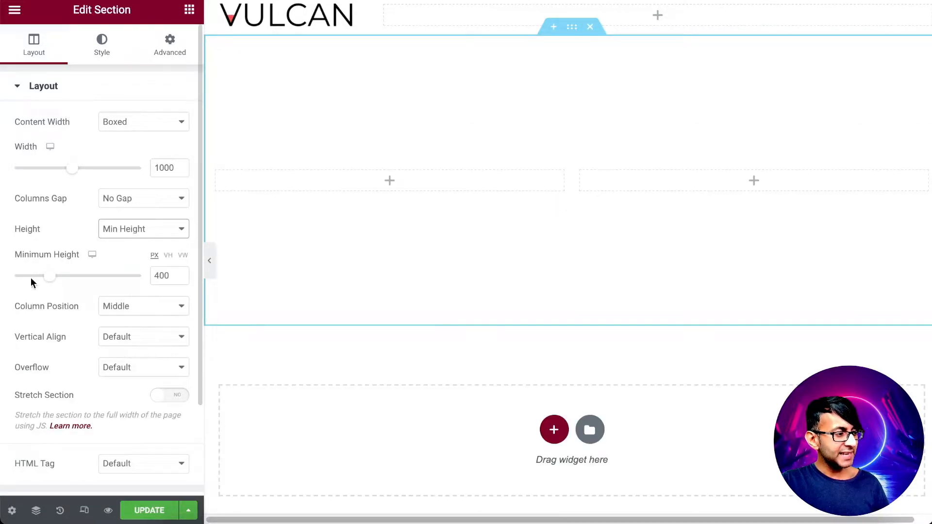
left_click_drag(48, 276, 2, 275)
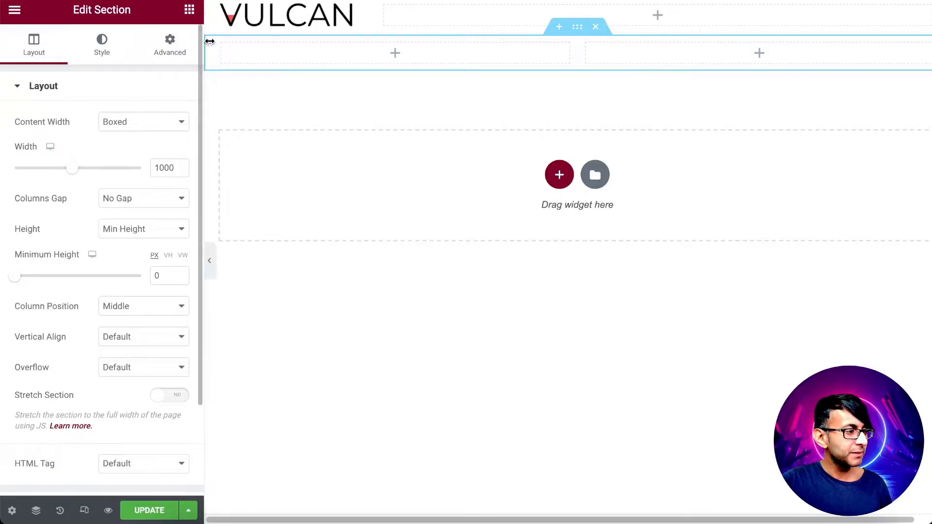
Add an Image widget with the flying-kick fighter on an upright red triangle to the new section's second column, and preview the page full width
left_click(195, 14)
left_click_drag(62, 267, 686, 64)
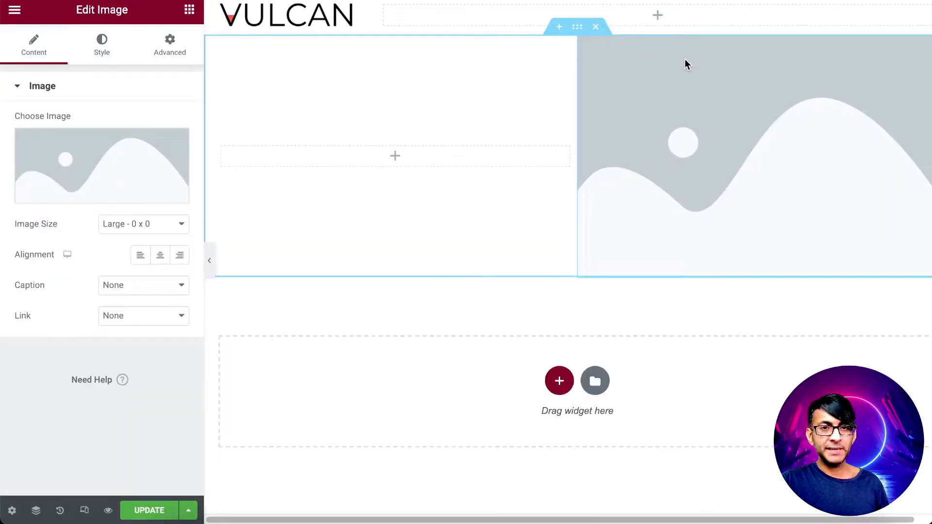
mouse_move(78, 167)
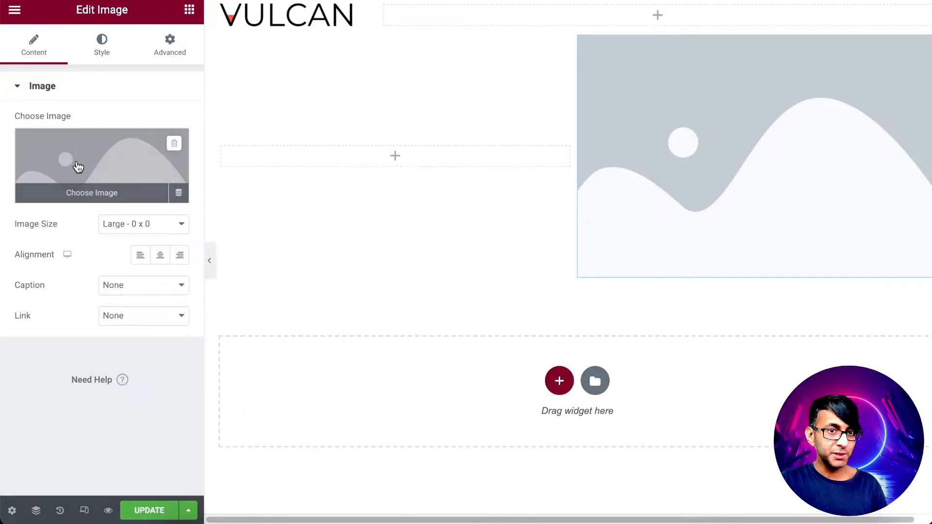
left_click(77, 163)
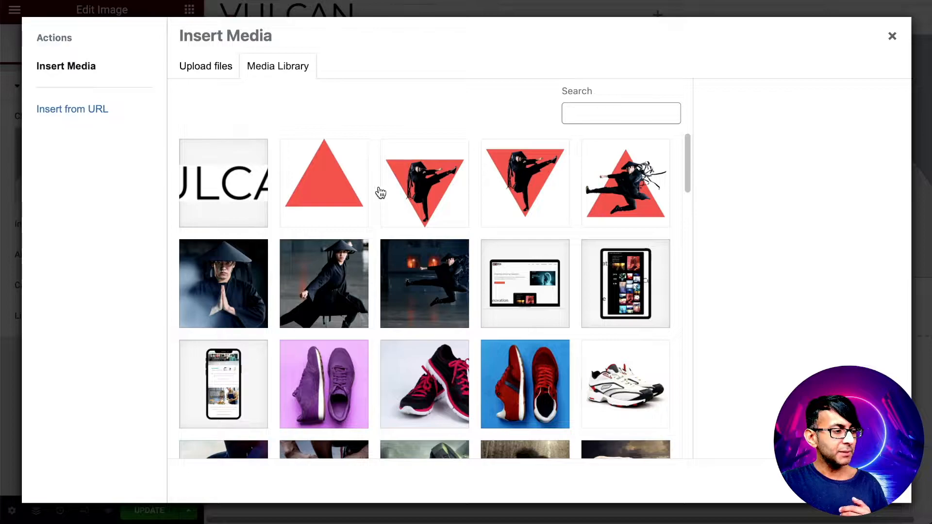
left_click(612, 192)
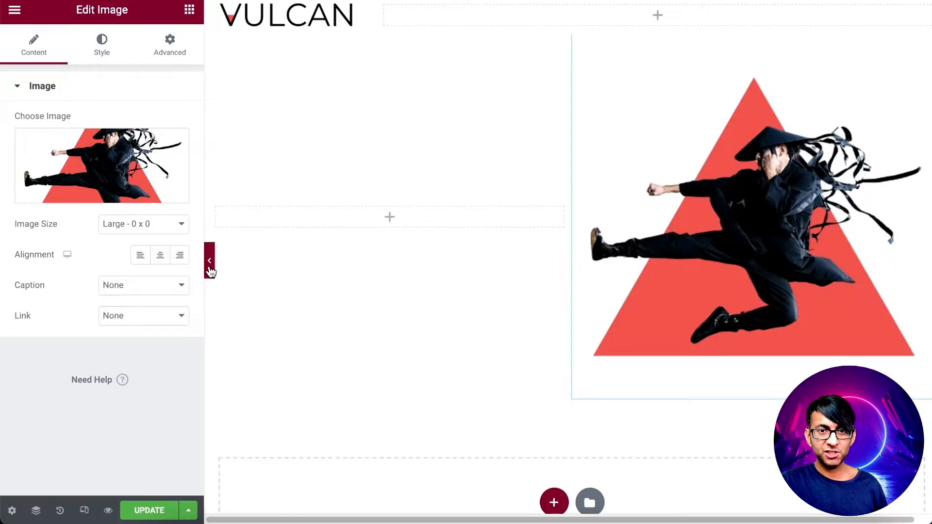
left_click(210, 266)
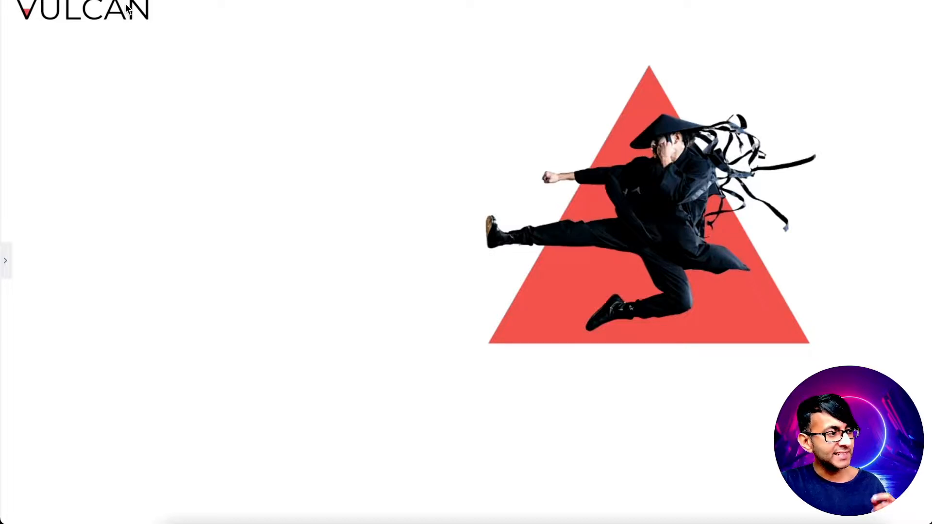
left_click(5, 259)
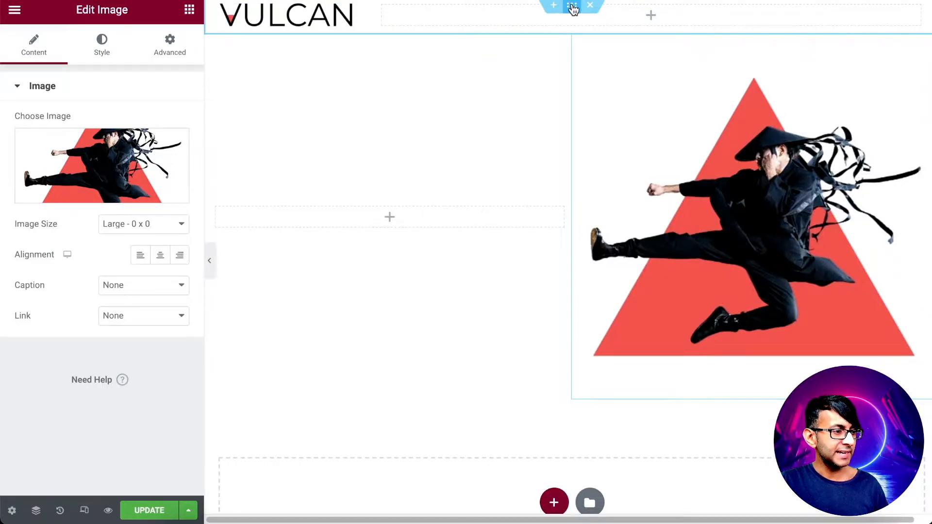
Set the logo section's top and bottom padding to 5 px and update the page
left_click(572, 6)
double_click(26, 196)
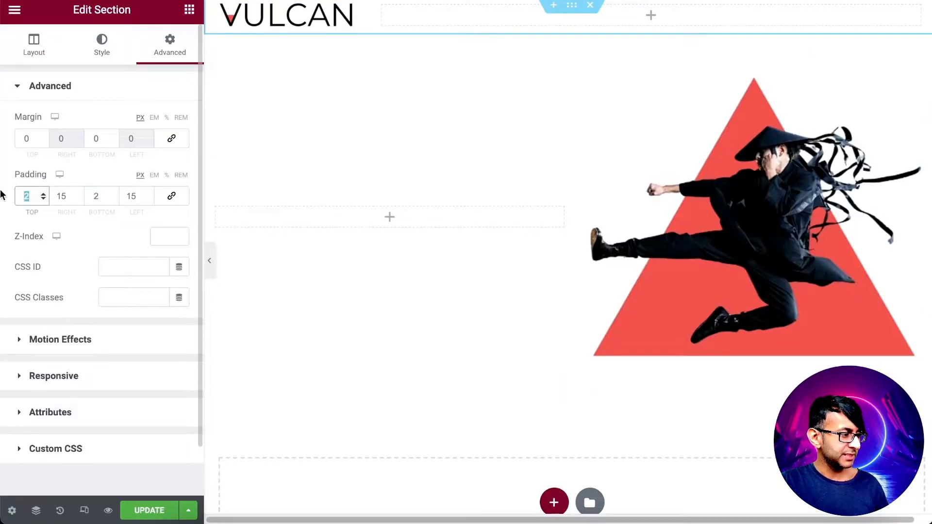
type("55")
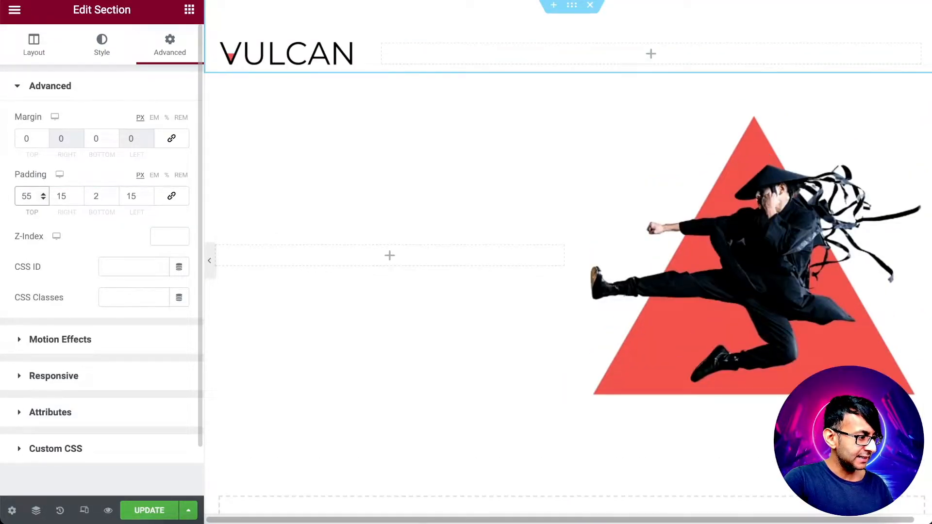
key("BackSpace")
key("Tab")
key("Tab")
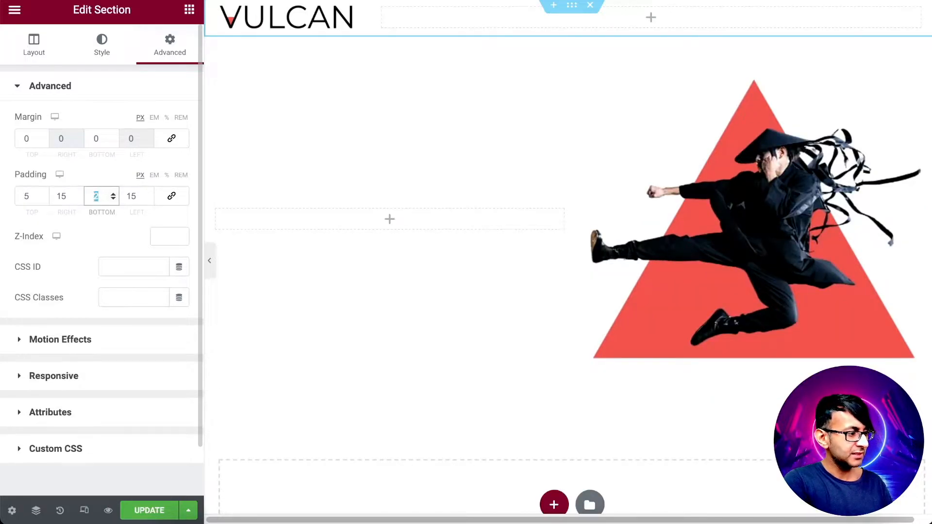
type("5")
left_click(155, 510)
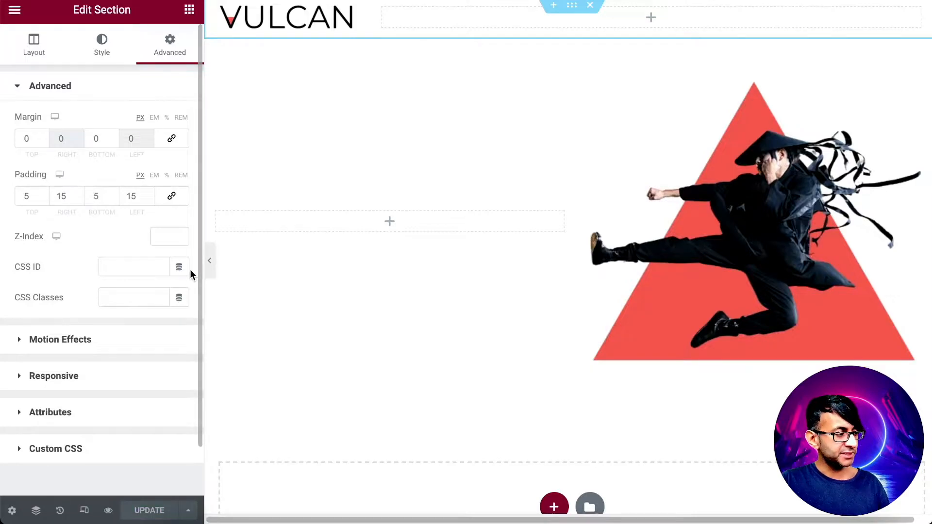
Preview the page full width and give the fighter image a Fade In Right entrance animation
left_click(209, 260)
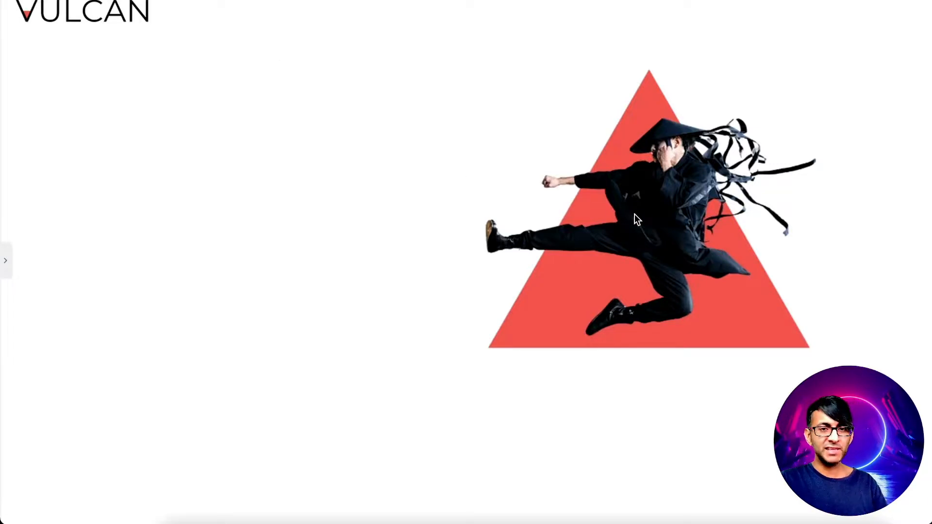
left_click(5, 261)
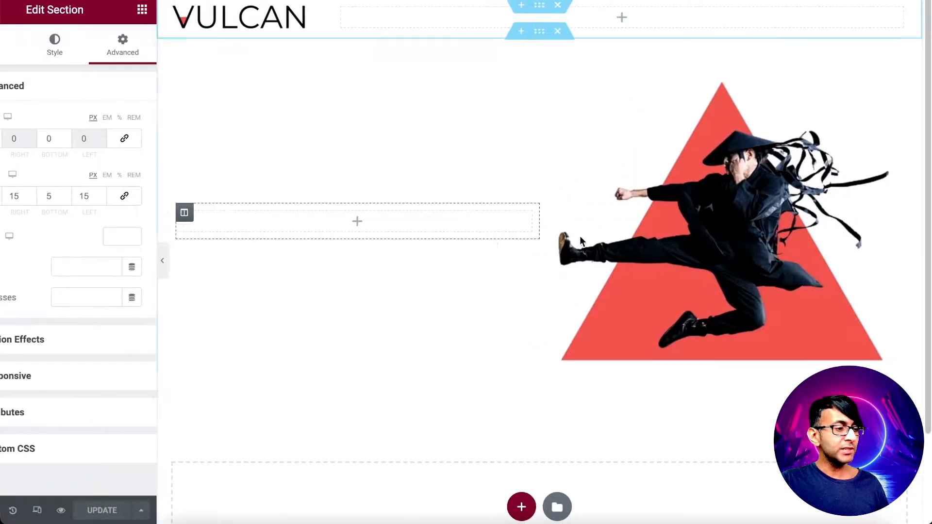
left_click(797, 215)
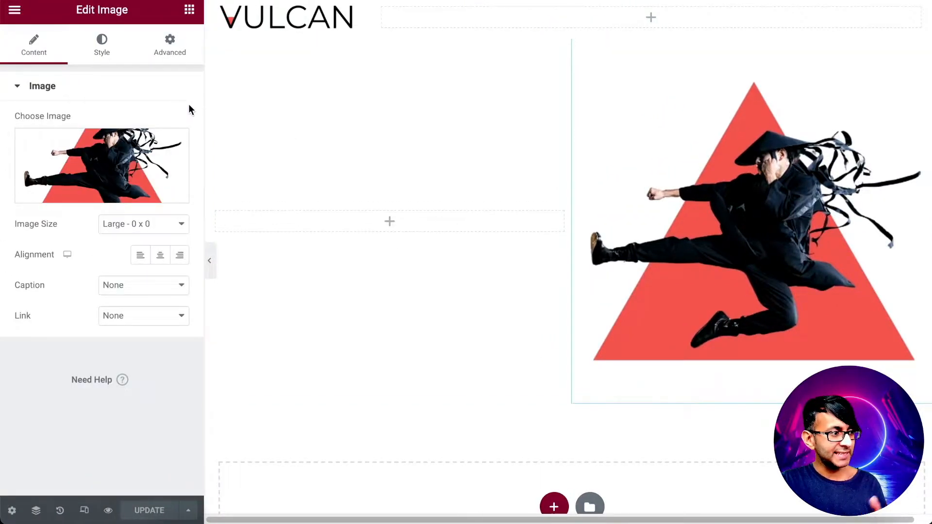
left_click(170, 57)
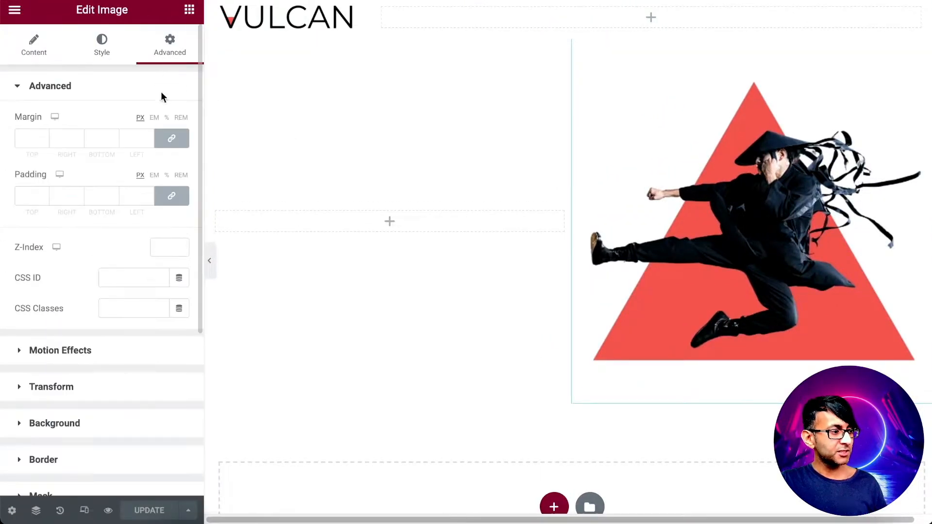
left_click(120, 359)
left_click(110, 290)
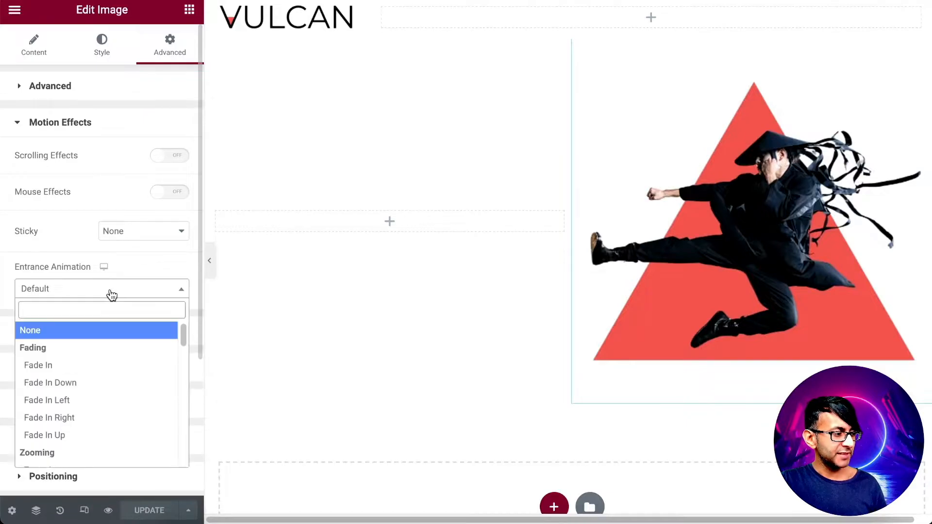
left_click(99, 419)
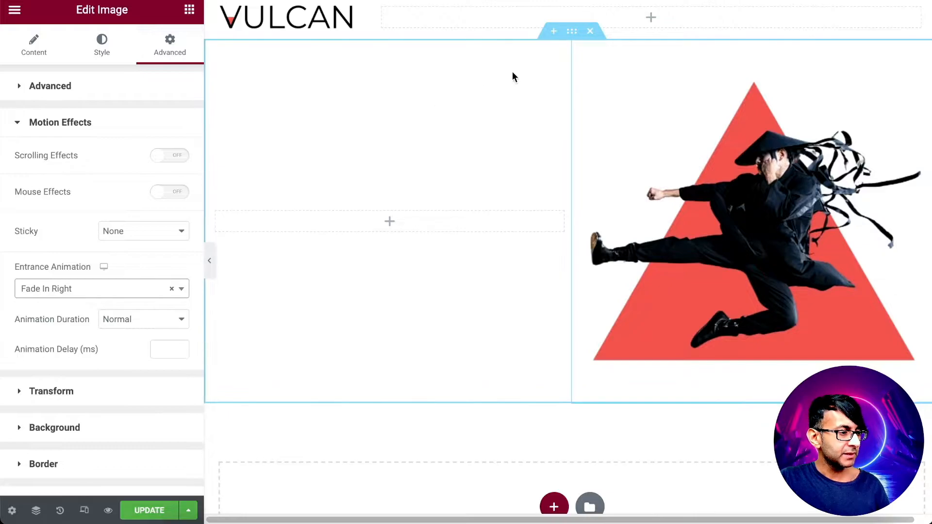
Set the fighter image's width and max width to 400 px and preview the page full width
left_click(580, 49)
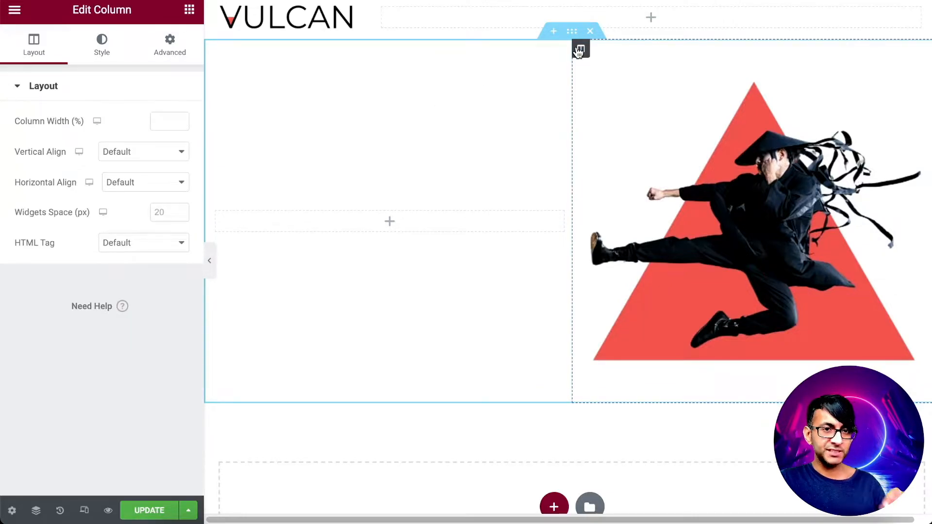
left_click(572, 31)
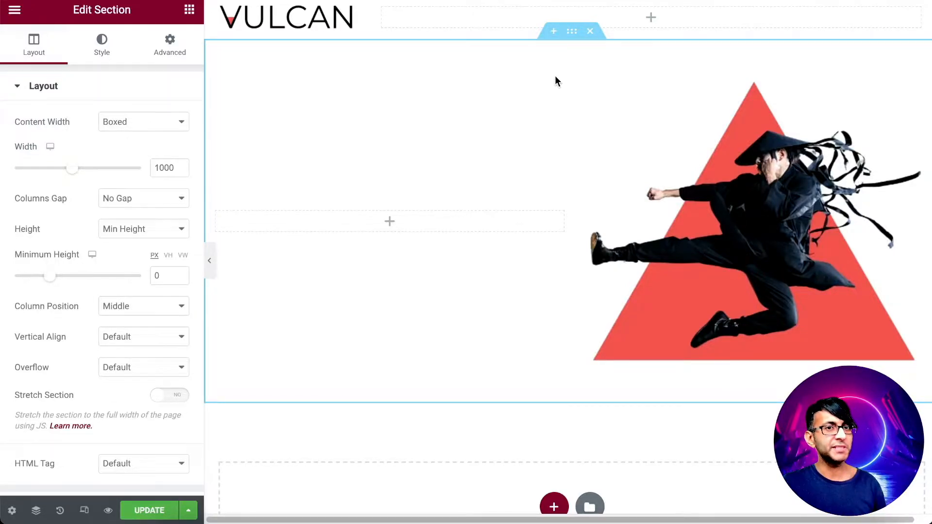
left_click(780, 145)
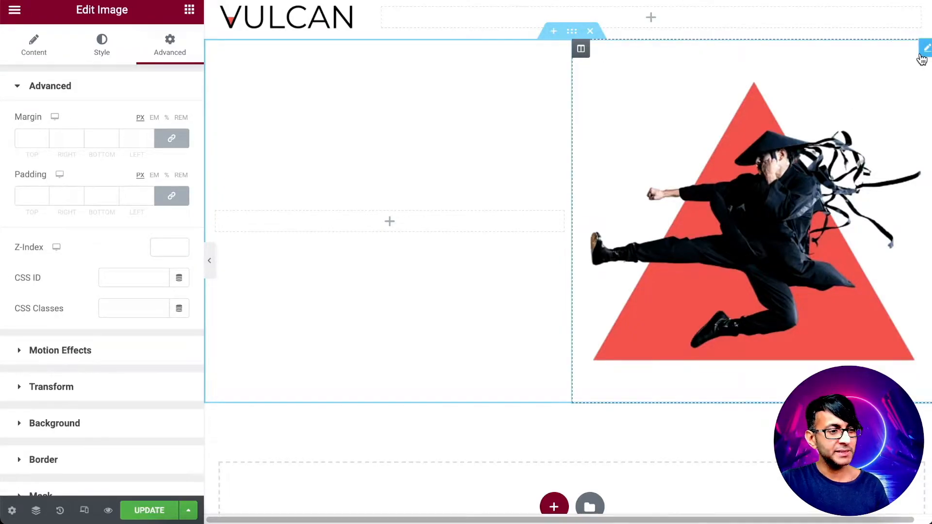
left_click(104, 49)
left_click(168, 119)
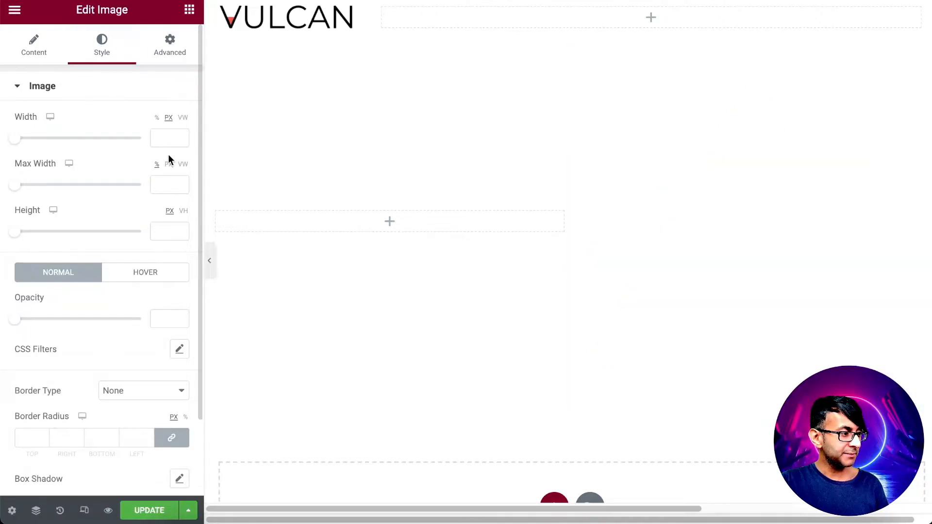
left_click(167, 138)
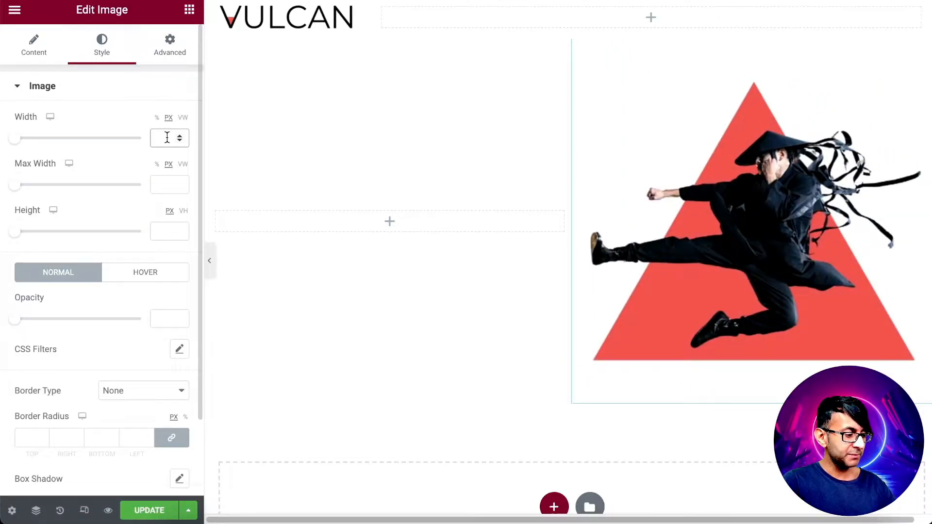
type("400")
key("Tab")
key("Tab")
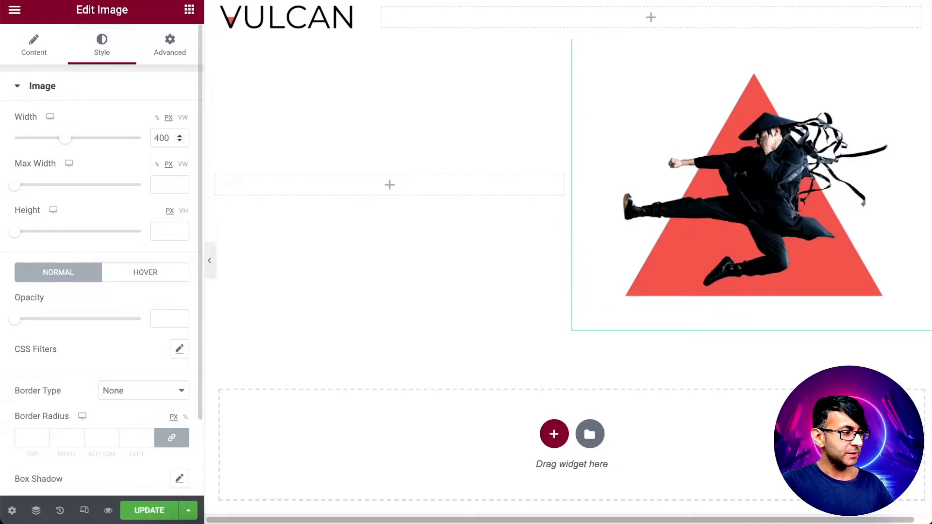
type("400")
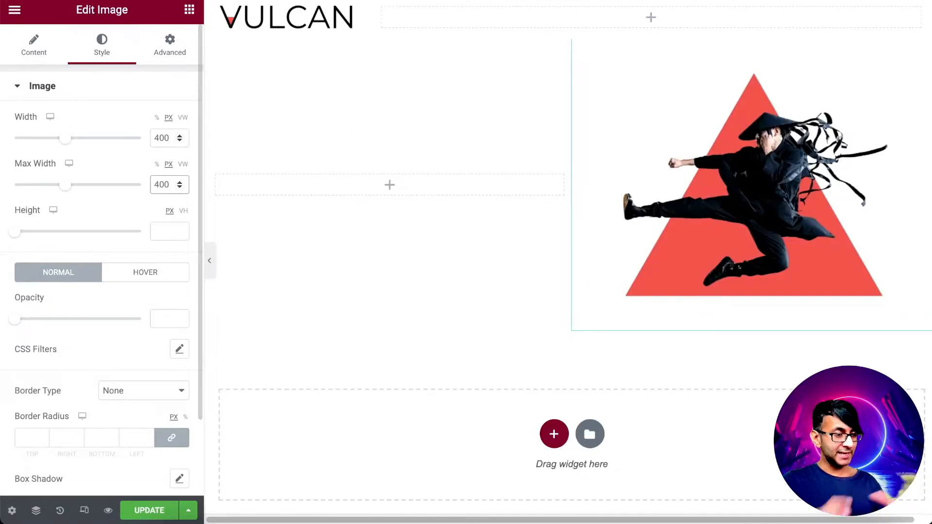
left_click(209, 261)
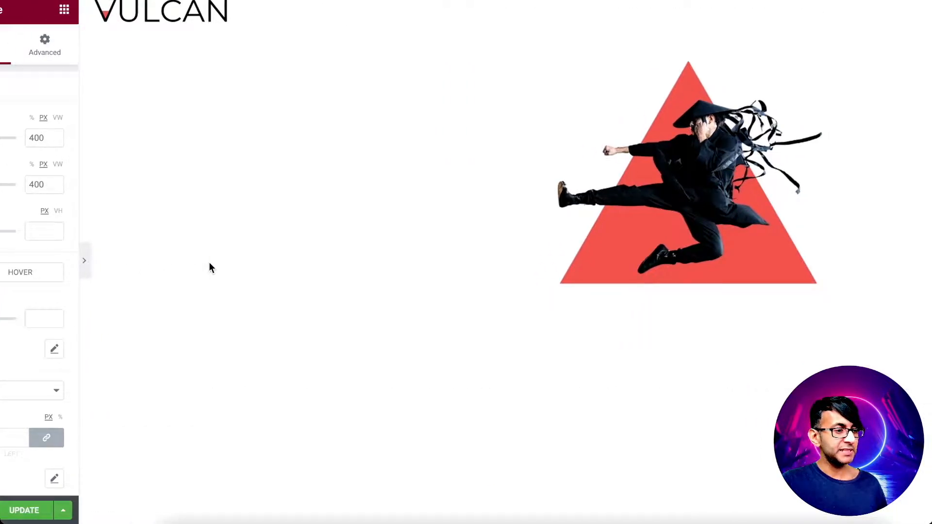
left_click(10, 262)
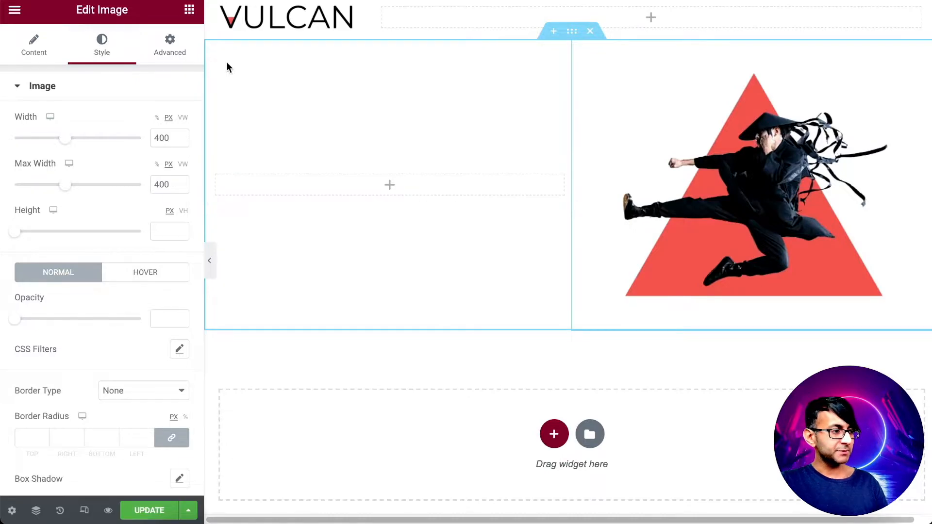
Add a left-aligned Heading widget with the H1 tag to the empty first column beside the fighter image
left_click(189, 12)
left_click_drag(148, 198, 389, 186)
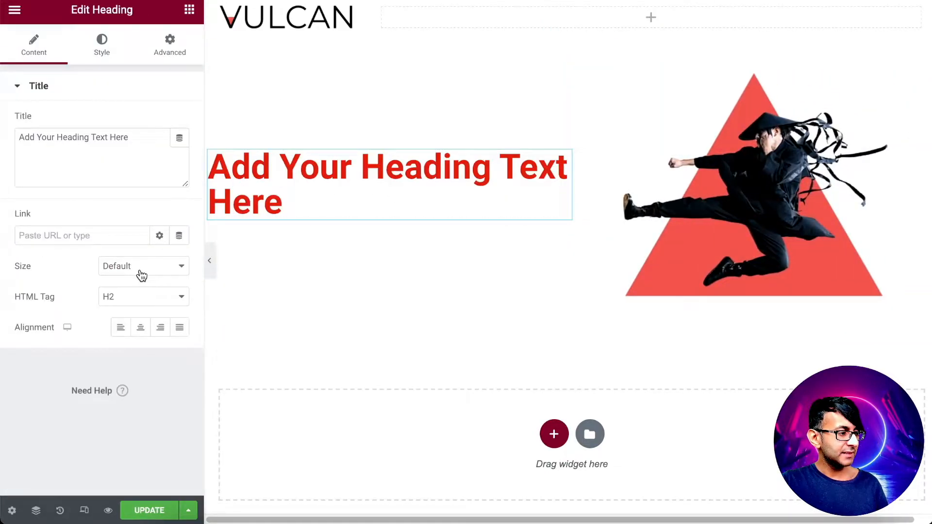
left_click(140, 298)
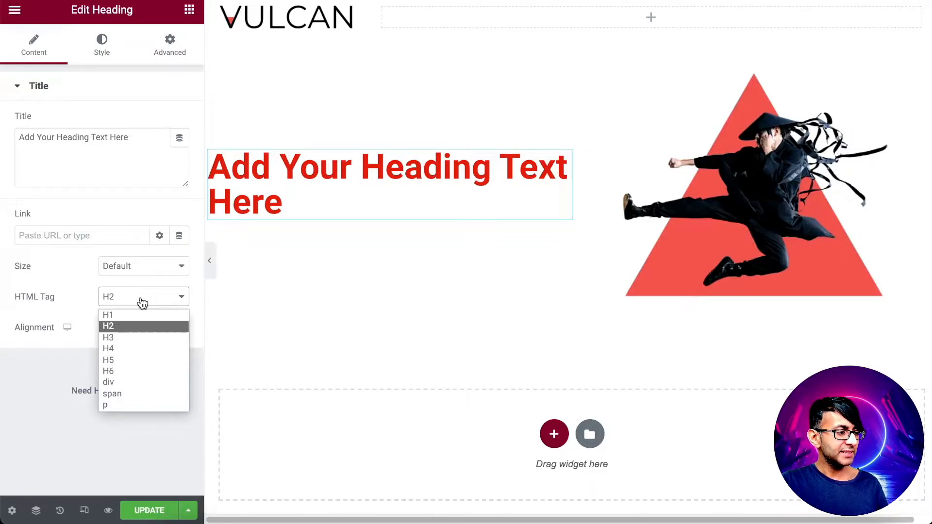
left_click(139, 317)
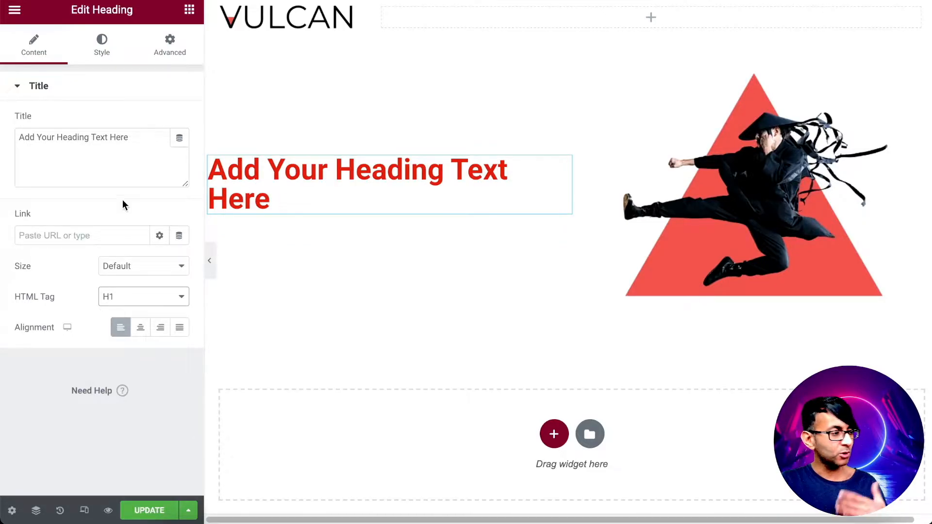
Replace the heading's placeholder title with "Lorem Ipsum"
left_click_drag(149, 136, 3, 136)
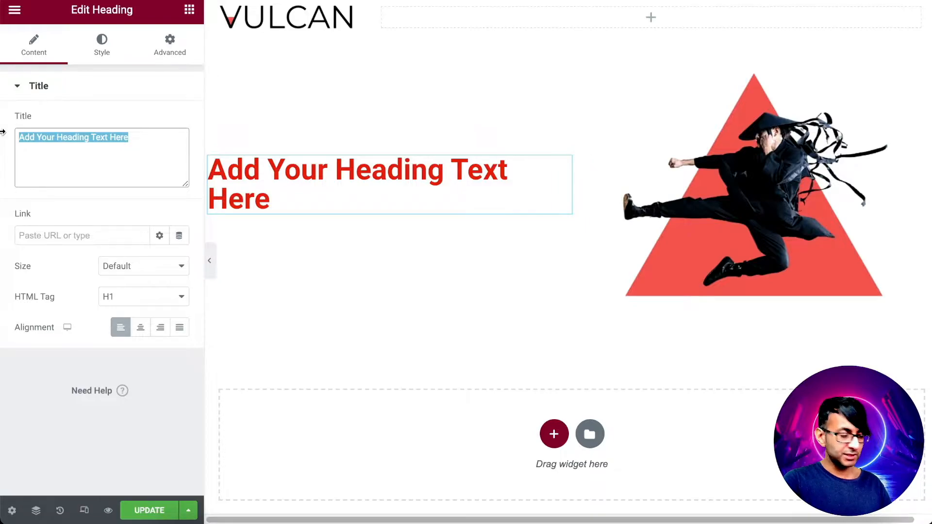
type("Lorem ")
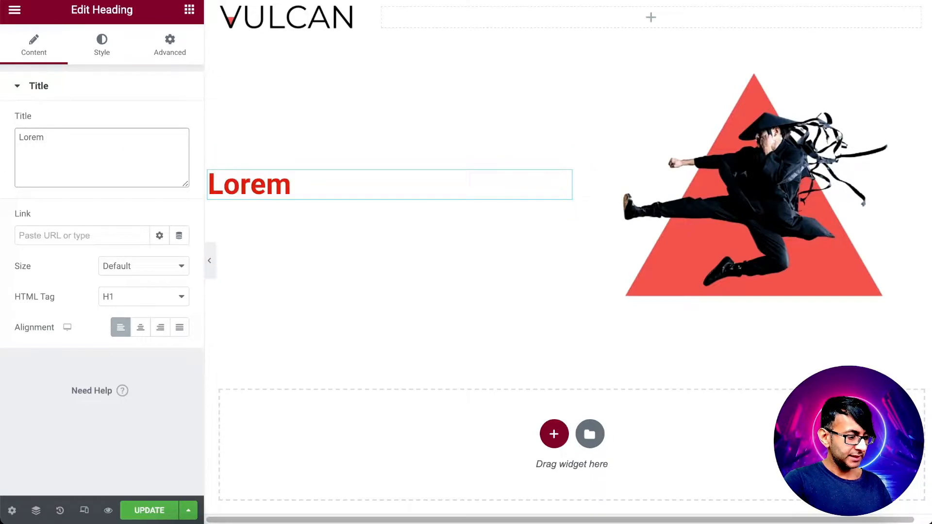
type("Ipsy")
key("BackSpace")
type("um")
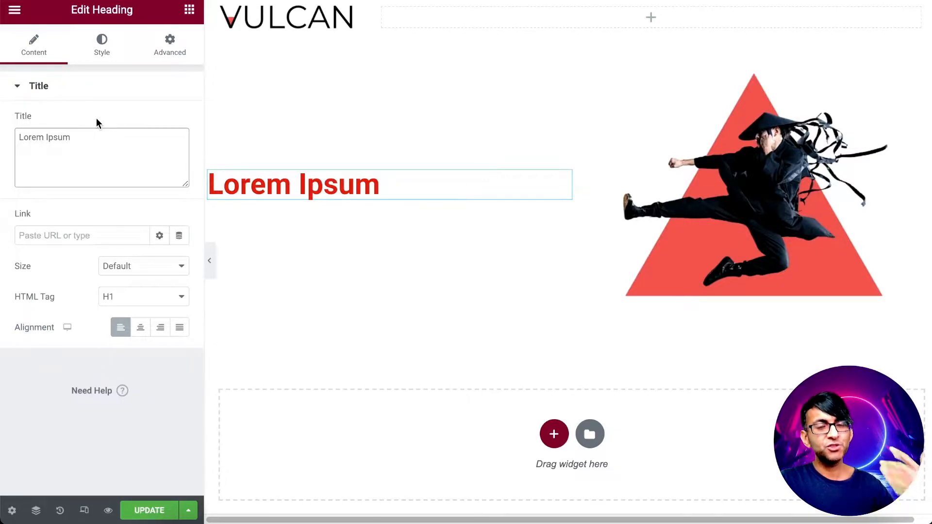
Set the heading's text color to the global red New Item #9 (#FF5757), after trying the global black
left_click(101, 45)
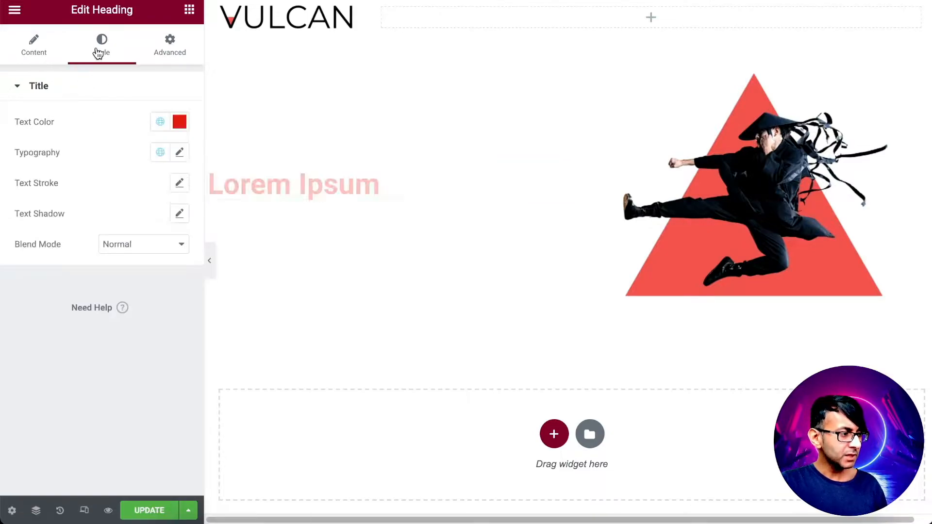
left_click(160, 124)
left_click(104, 240)
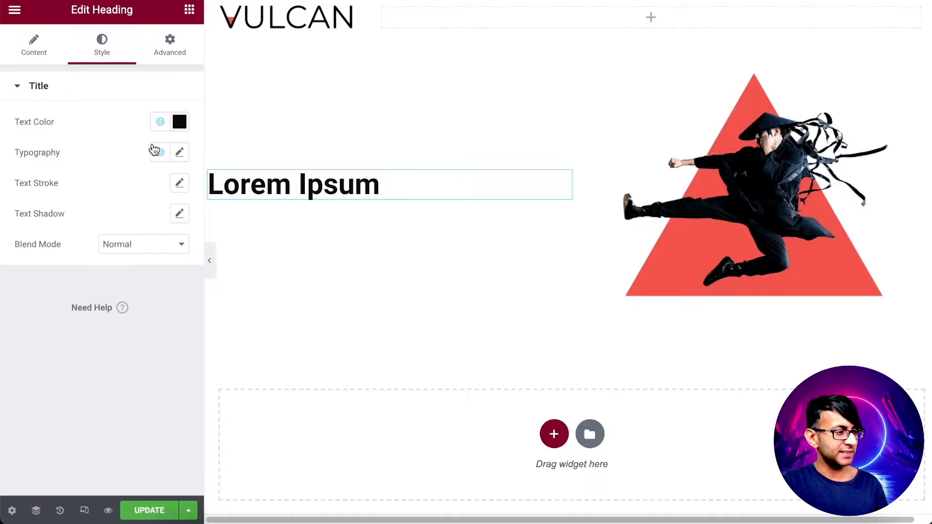
left_click(160, 121)
scroll(117, 296, "down", 3)
scroll(118, 310, "down", 2)
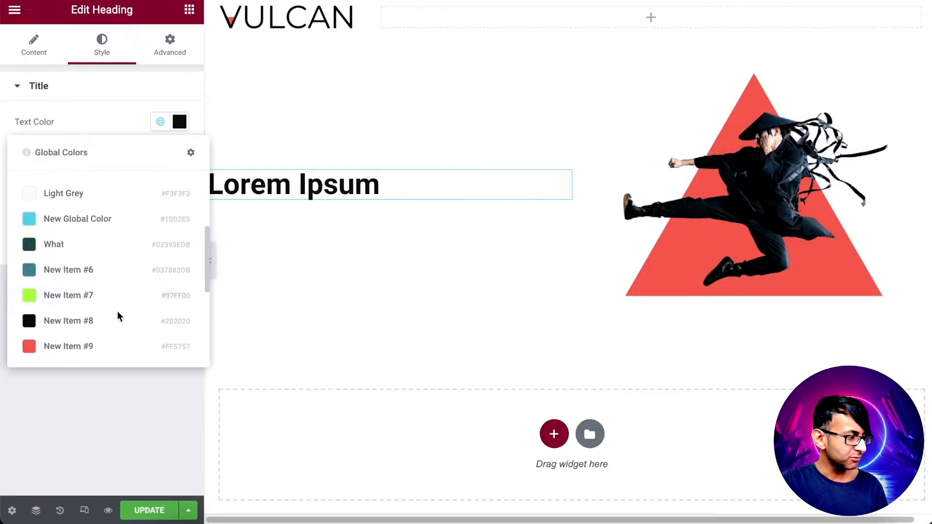
left_click(112, 315)
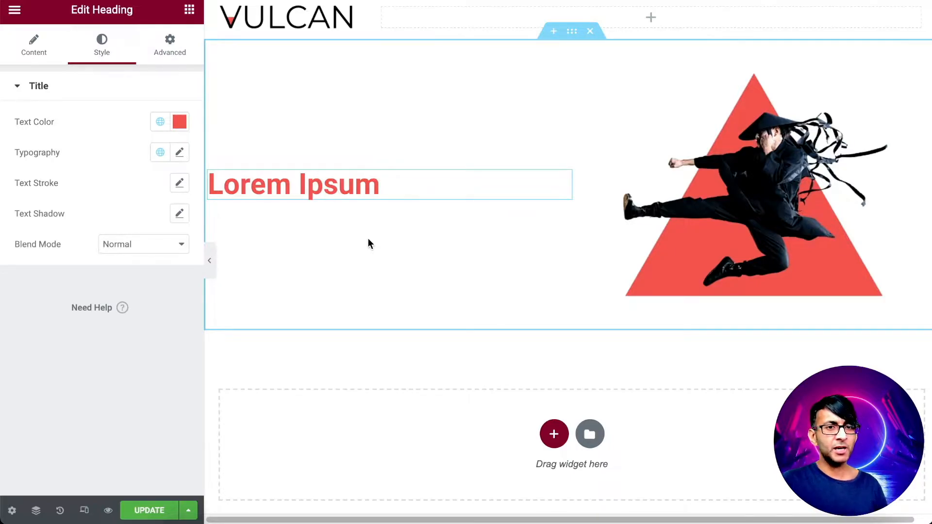
Set the heading's typography size to 3 rem and its weight to 500
left_click(179, 152)
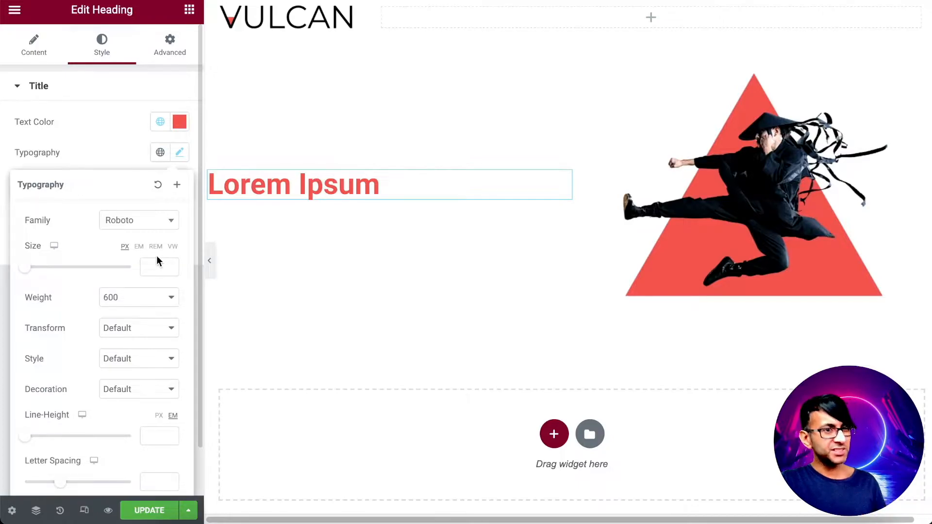
left_click(155, 246)
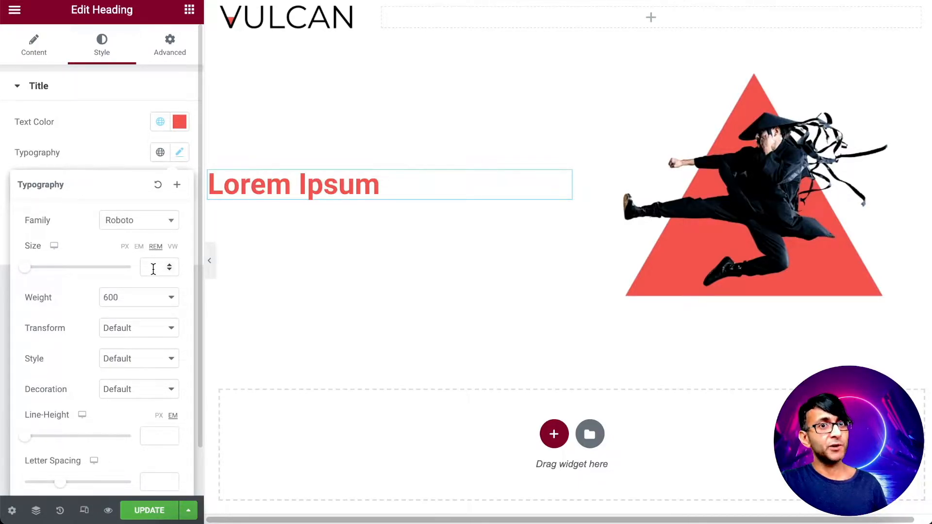
left_click(152, 268)
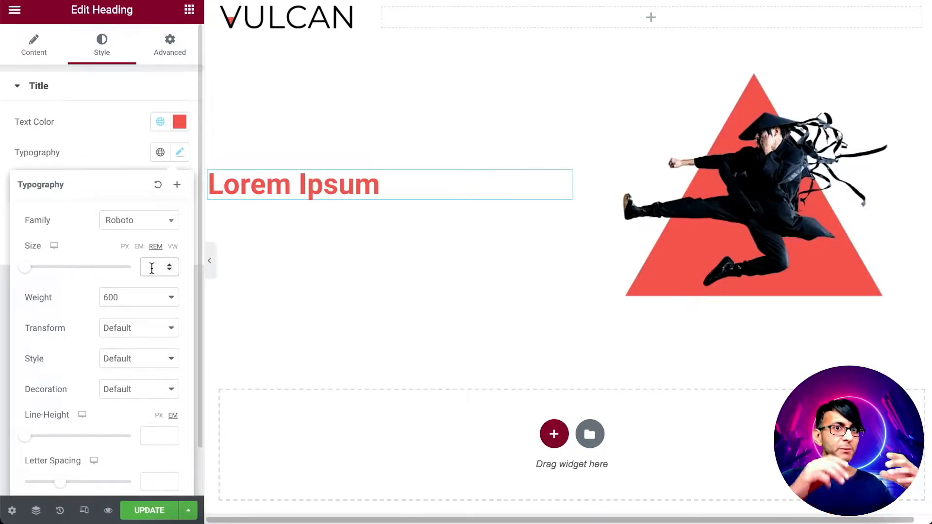
type("3")
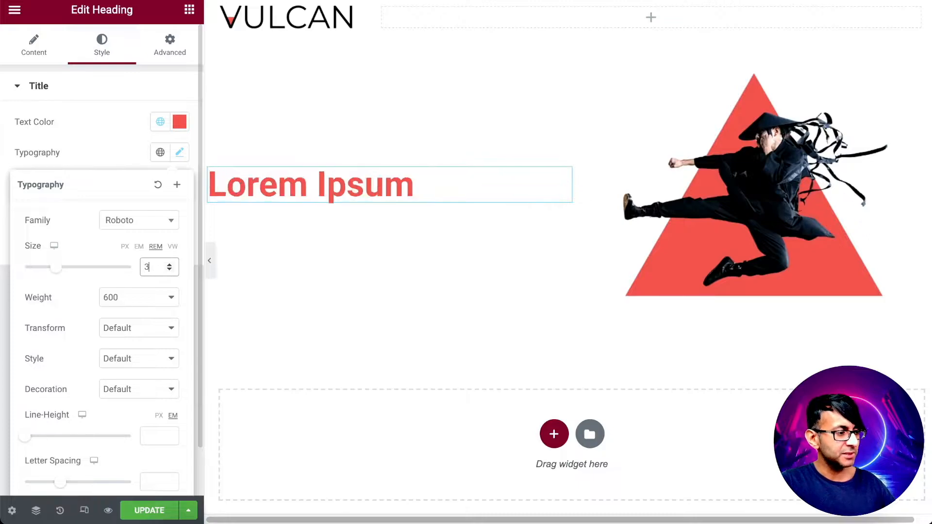
left_click(155, 303)
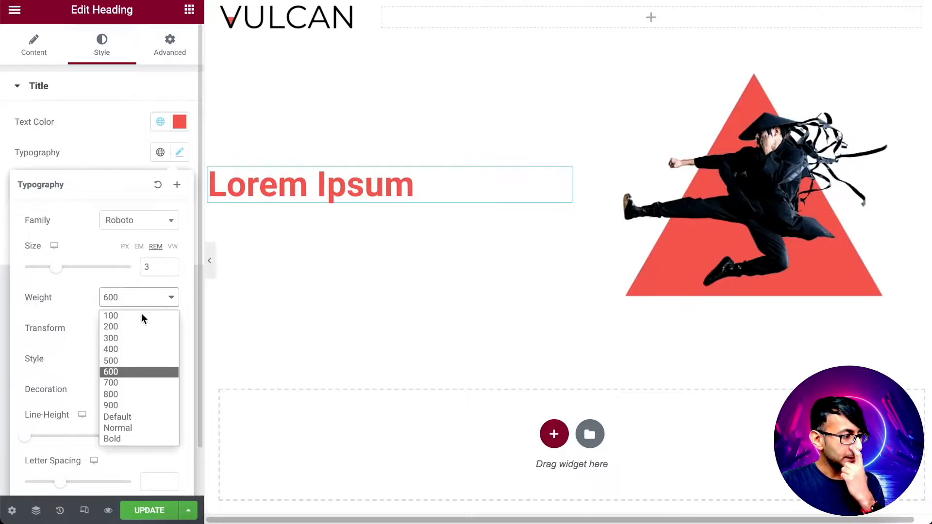
left_click(134, 360)
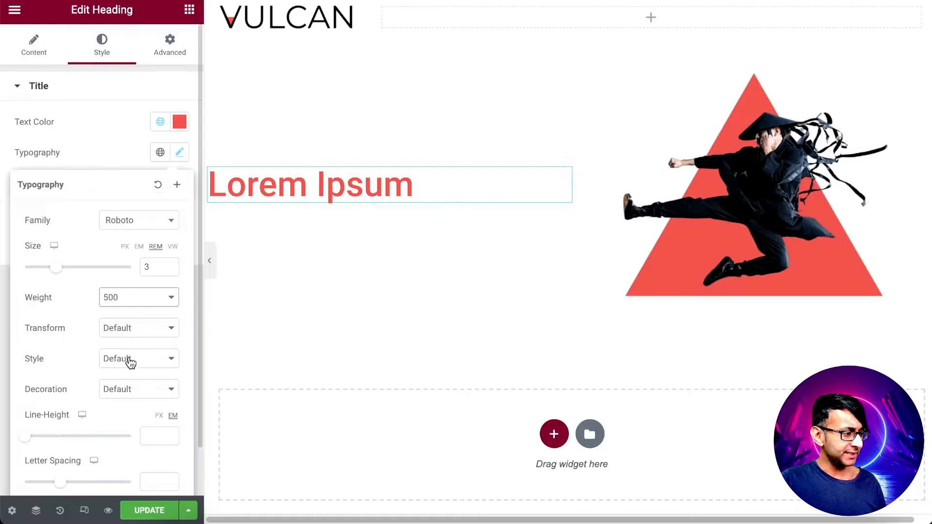
Try the Uppercase text transform on the heading and set it to Normal
left_click(150, 330)
left_click(146, 355)
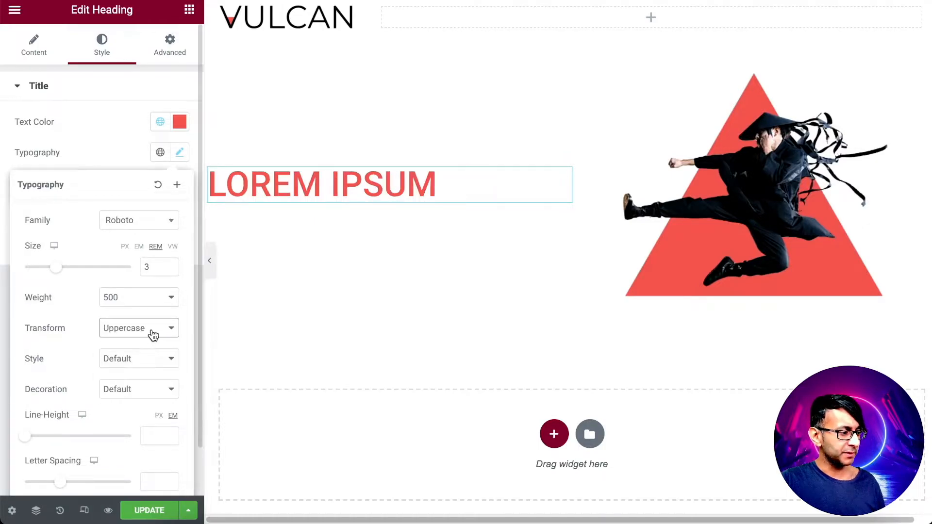
left_click(153, 335)
left_click(151, 387)
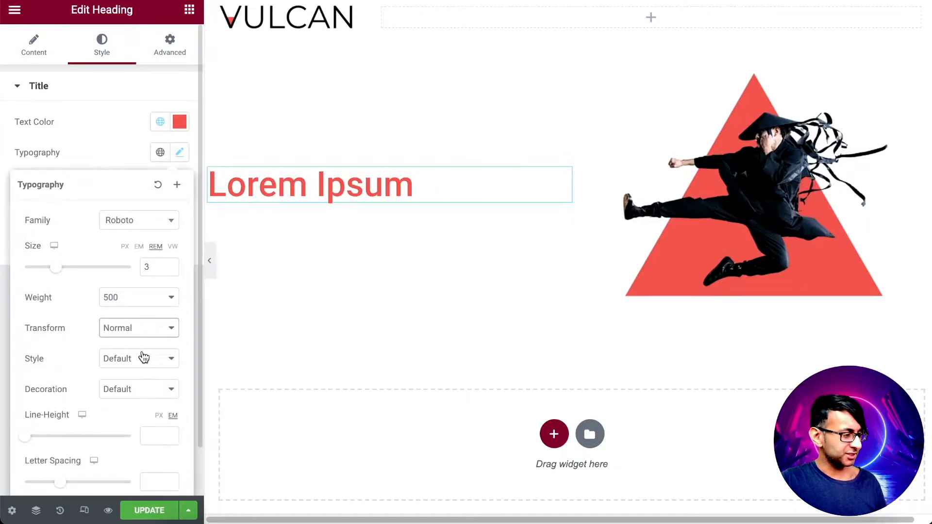
Try custom letter spacing and word spacing on the heading, and clear both values
scroll(144, 359, "down", 1)
left_click_drag(59, 429, 94, 433)
left_click_drag(152, 429, 110, 429)
key("BackSpace")
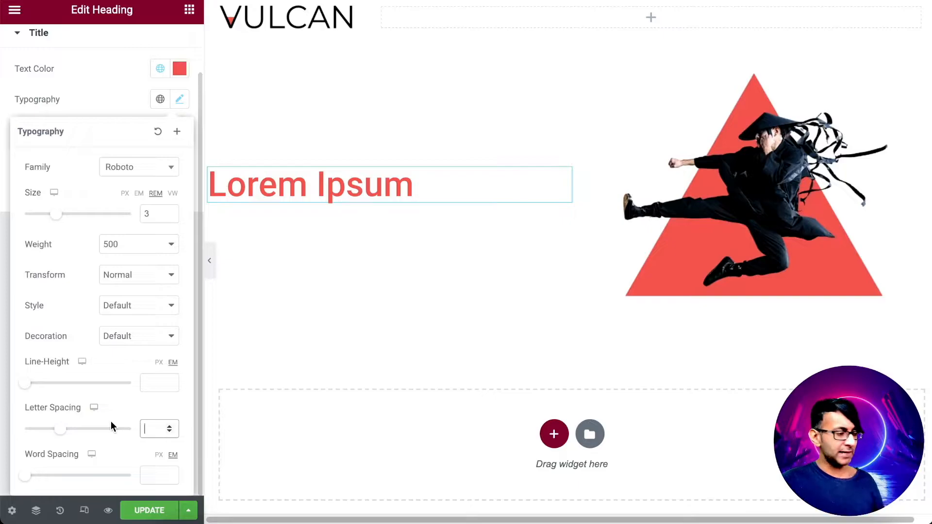
left_click_drag(24, 478, 57, 482)
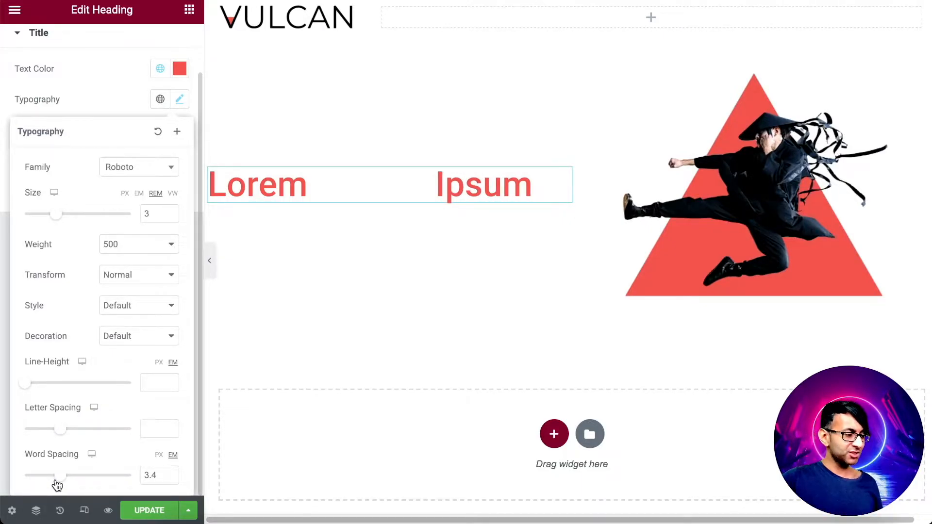
left_click(167, 473)
key("ctrl+a")
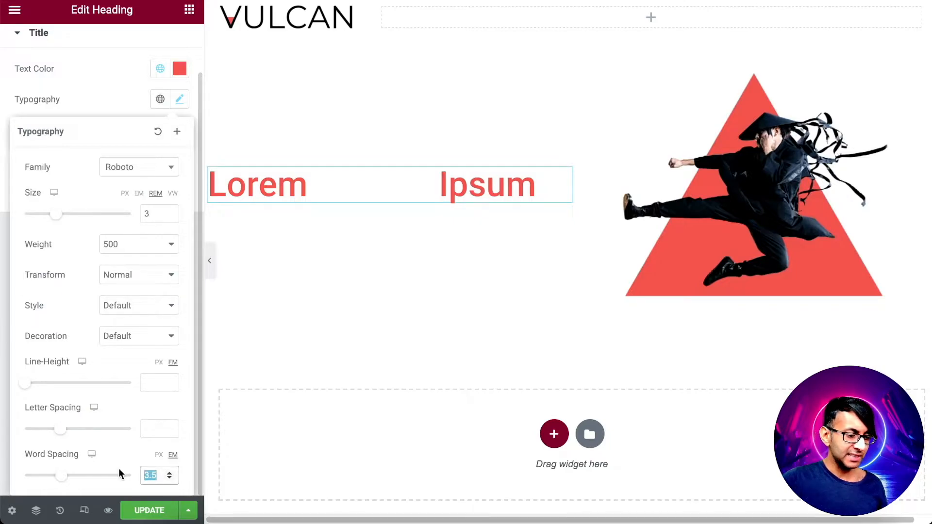
key("BackSpace")
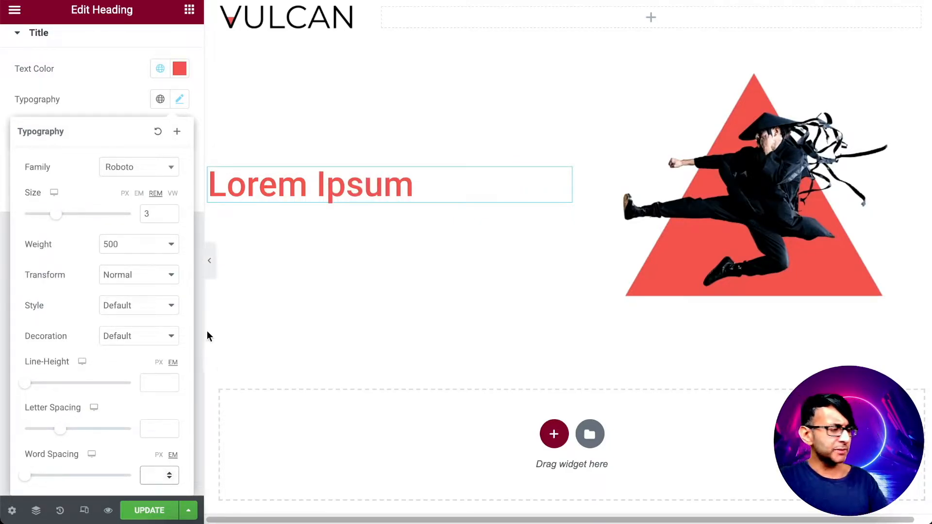
Duplicate the "Lorem Ipsum" heading and set the copy's text color to the global black
right_click(338, 180)
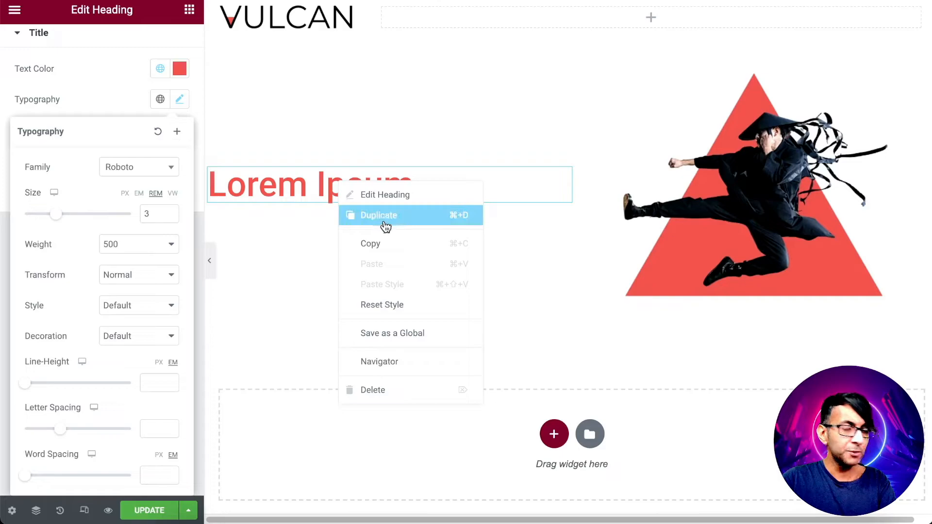
left_click(386, 226)
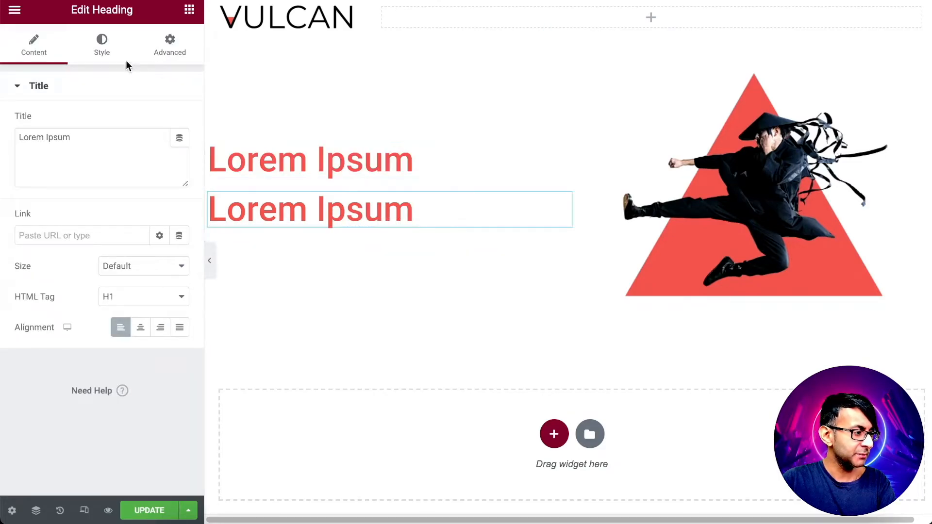
left_click(102, 46)
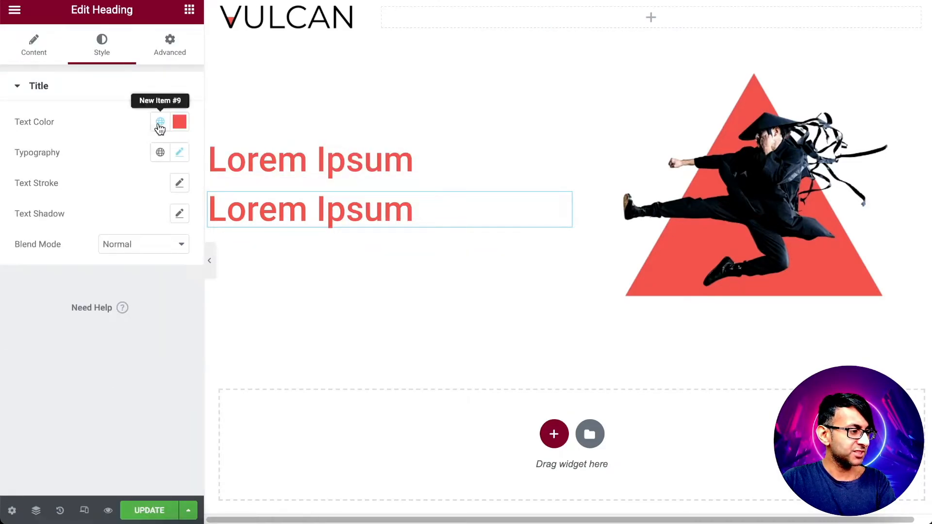
left_click(159, 122)
left_click(111, 239)
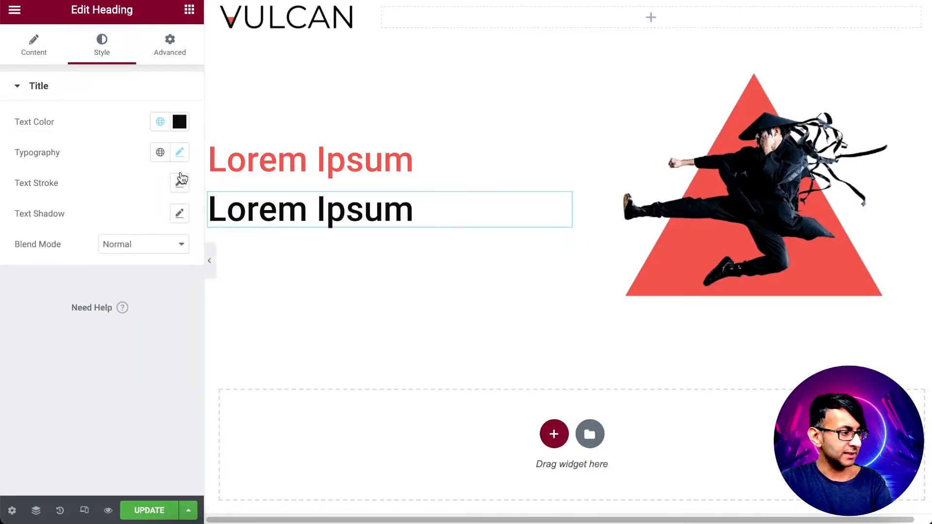
Set the duplicated heading's typography weight to 400 and its size to 2 rem
left_click(179, 152)
left_click(141, 298)
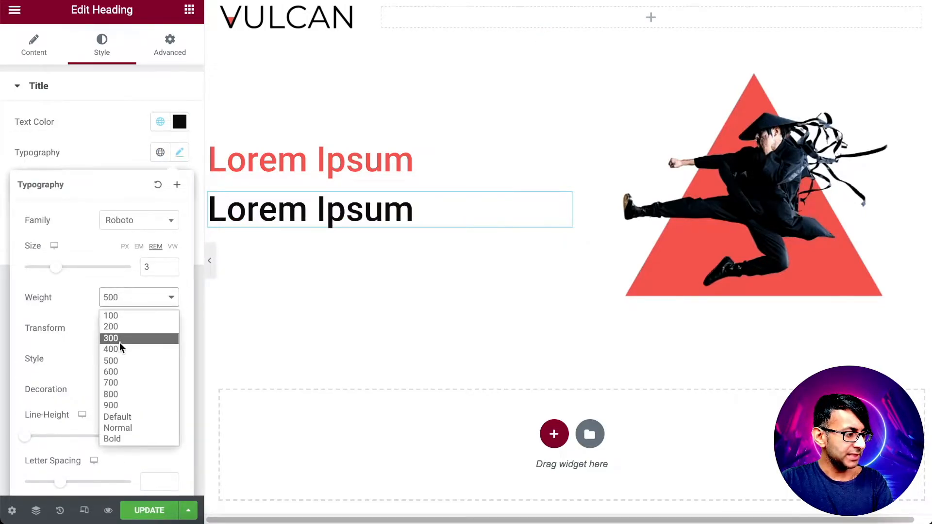
left_click(119, 345)
double_click(148, 267)
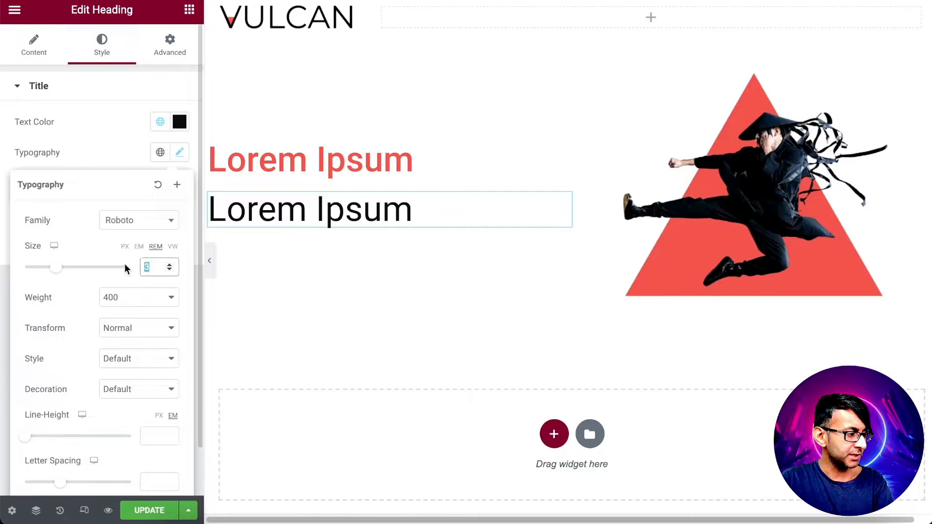
type("2")
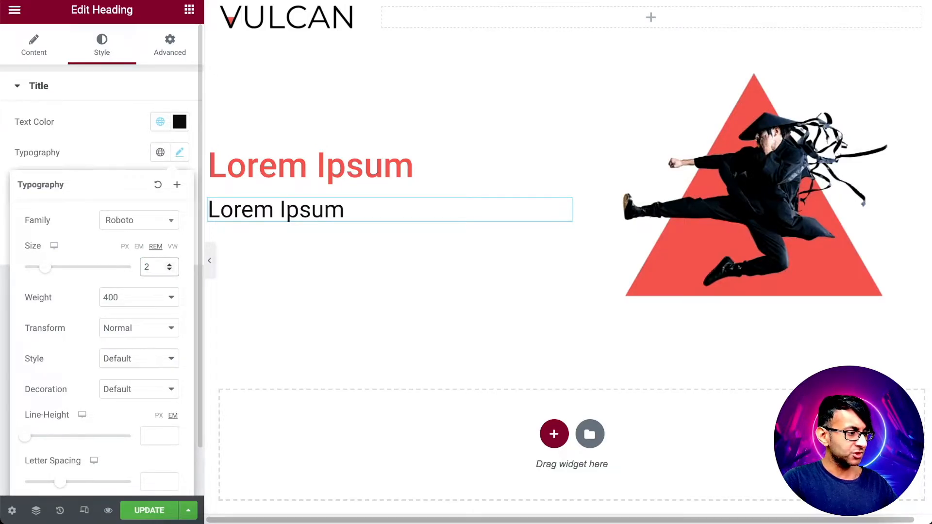
type(".5")
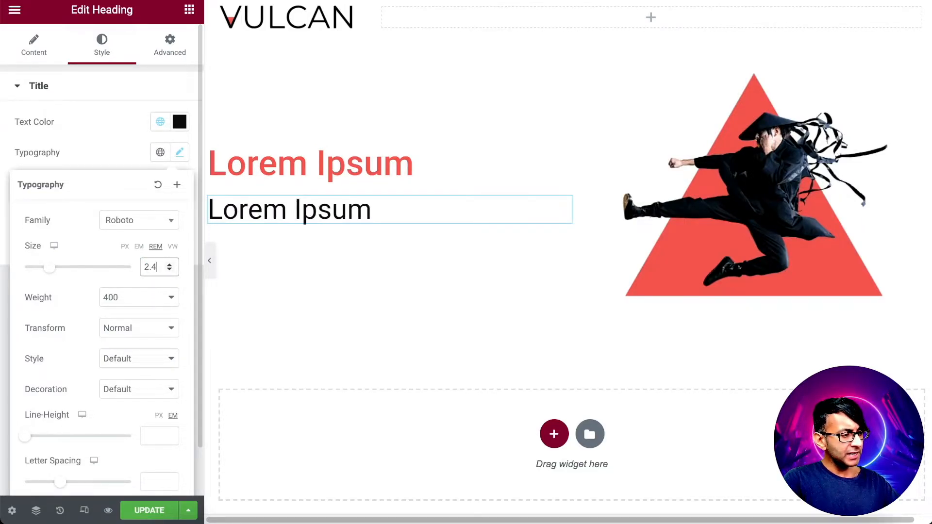
key("BackSpace")
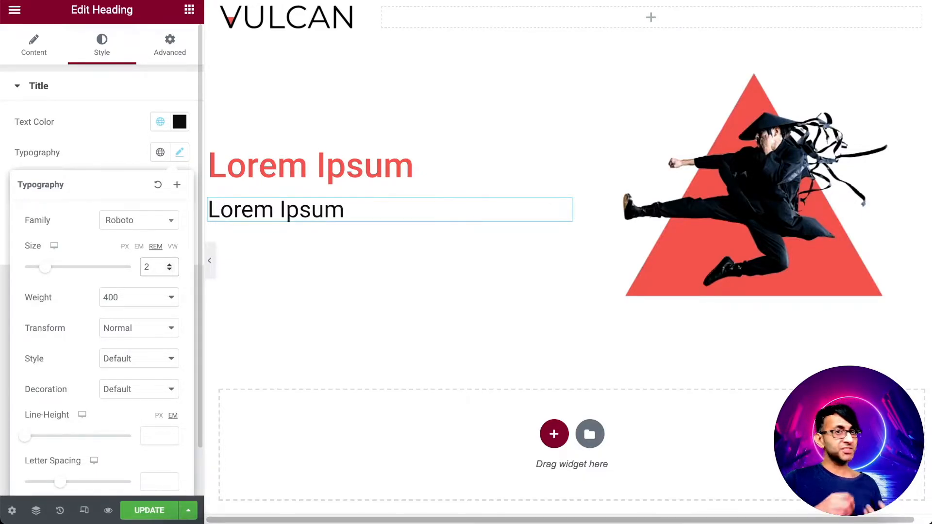
Change the duplicated heading's title to "Lorem Ipsum Sub Heading"
left_click(45, 46)
left_click(89, 165)
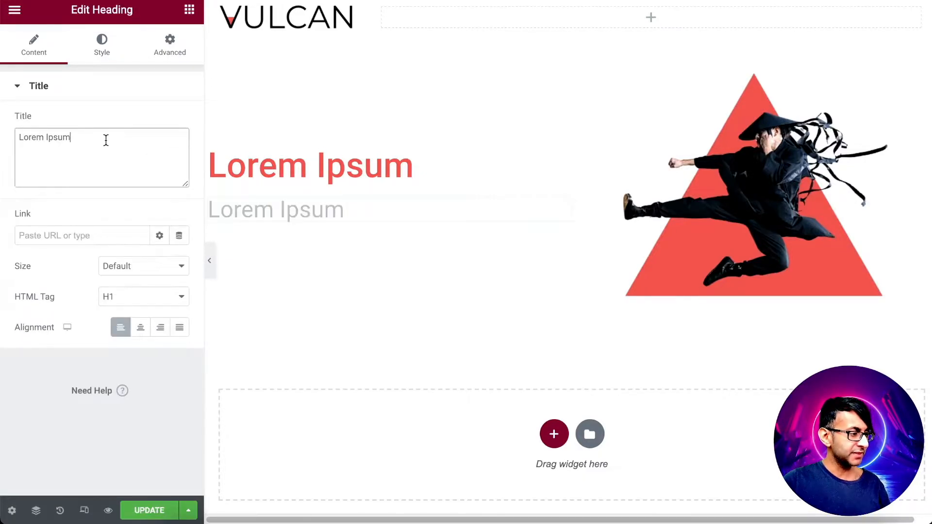
type("Sub Heading")
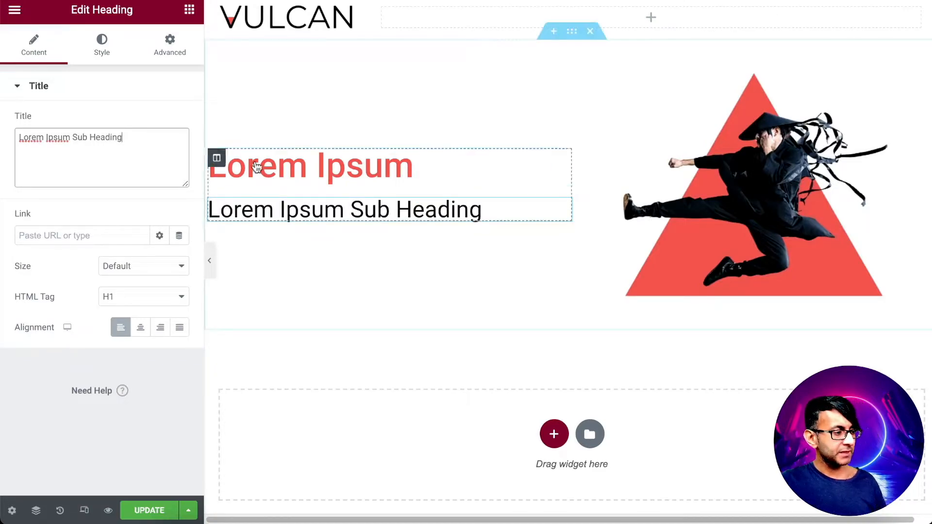
Add a Text Editor widget below the subheading and lengthen its text by repeating "Lorem ipsum dolor sit amet, consectetur adipiscing elit." at the end
left_click(189, 10)
left_click_drag(165, 256, 357, 218)
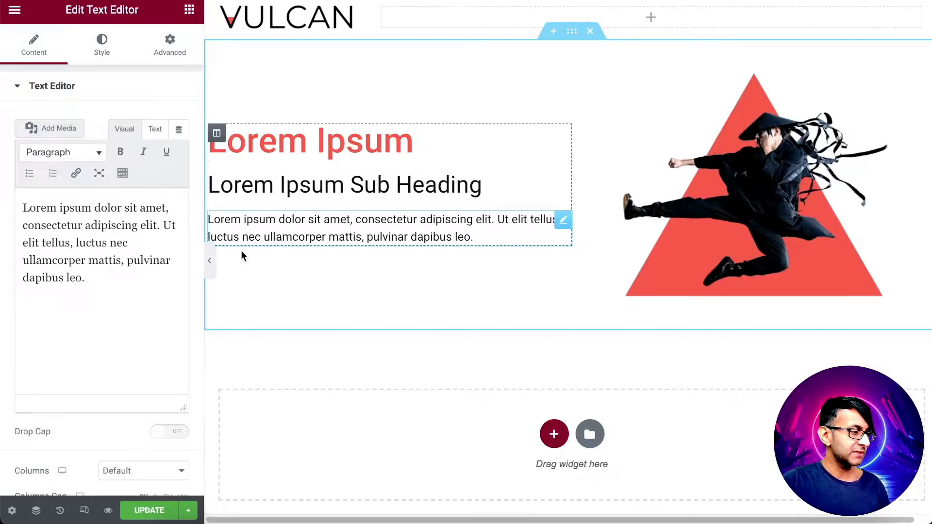
left_click(112, 278)
key("ctrl+a")
key("ctrl+c")
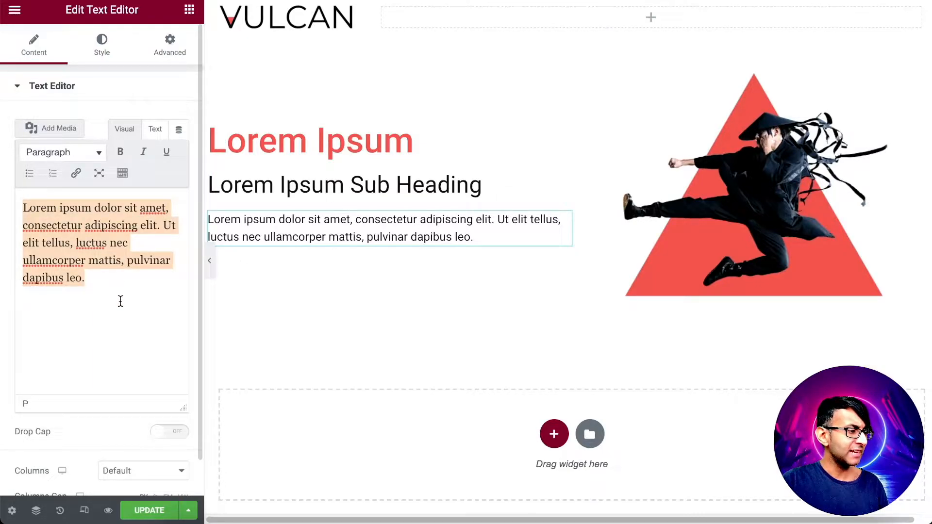
left_click(127, 277)
key("ctrl+v")
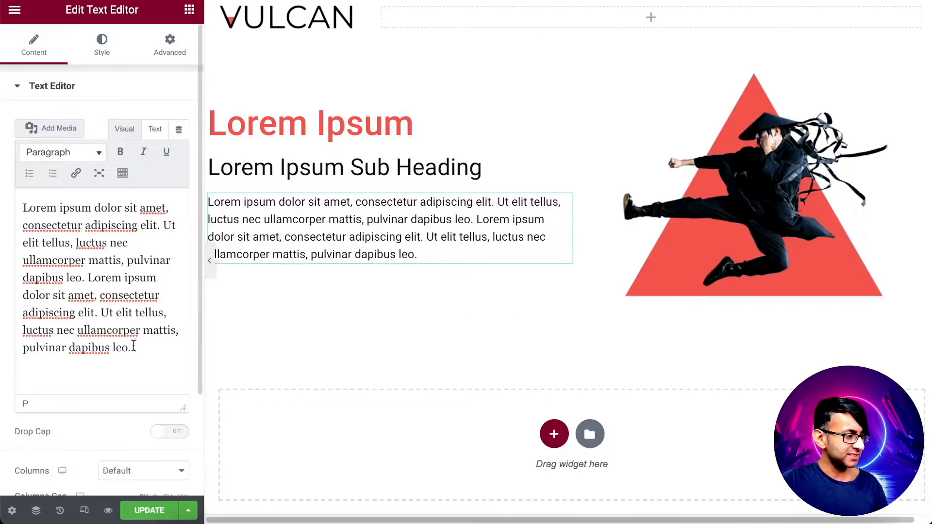
left_click_drag(131, 347, 95, 304)
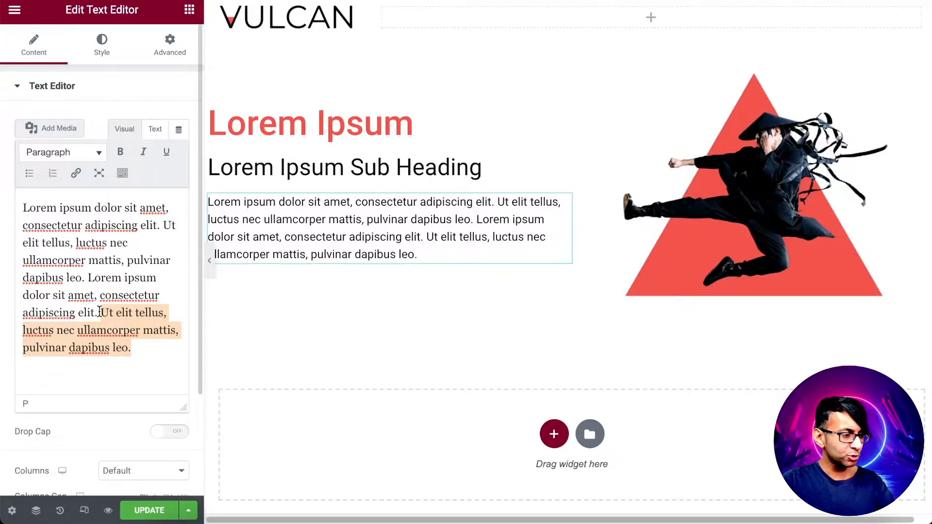
key("BackSpace")
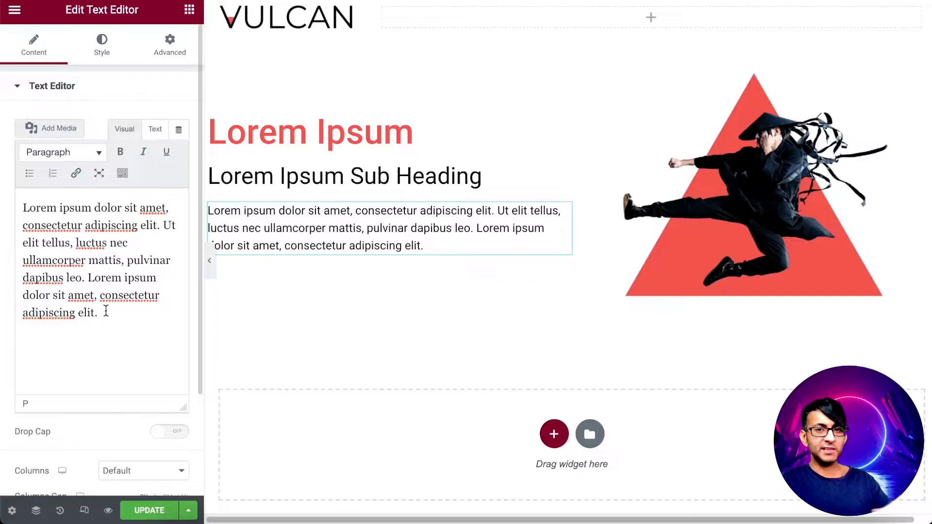
Set the paragraph's text color to the global Secondary color (#54595F)
left_click(106, 48)
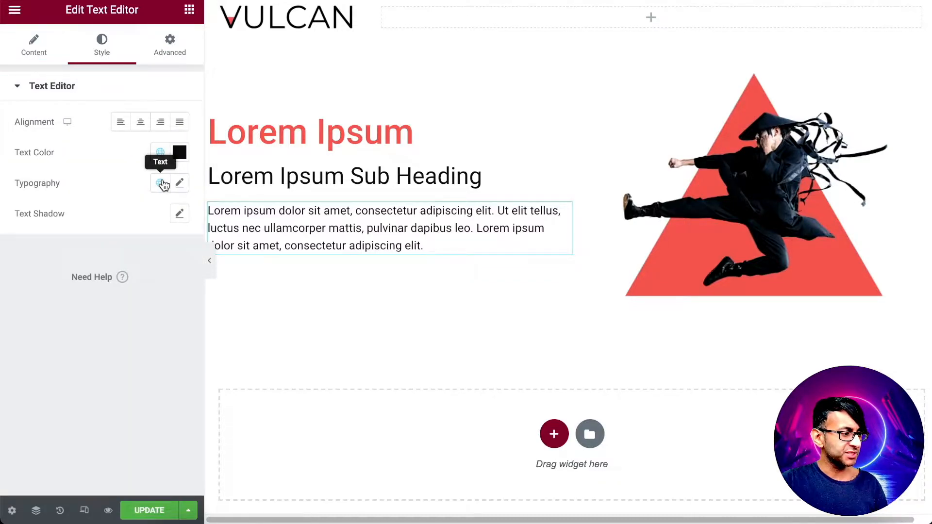
left_click(160, 154)
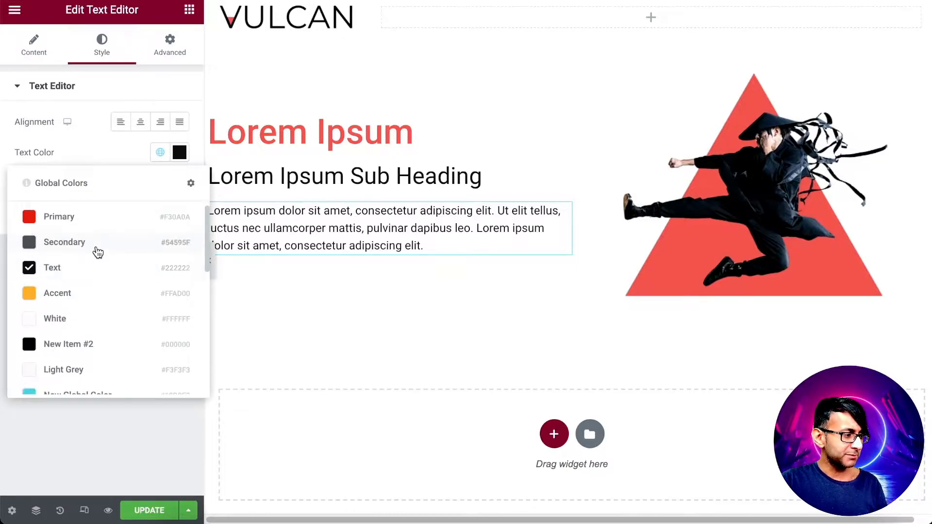
left_click(98, 245)
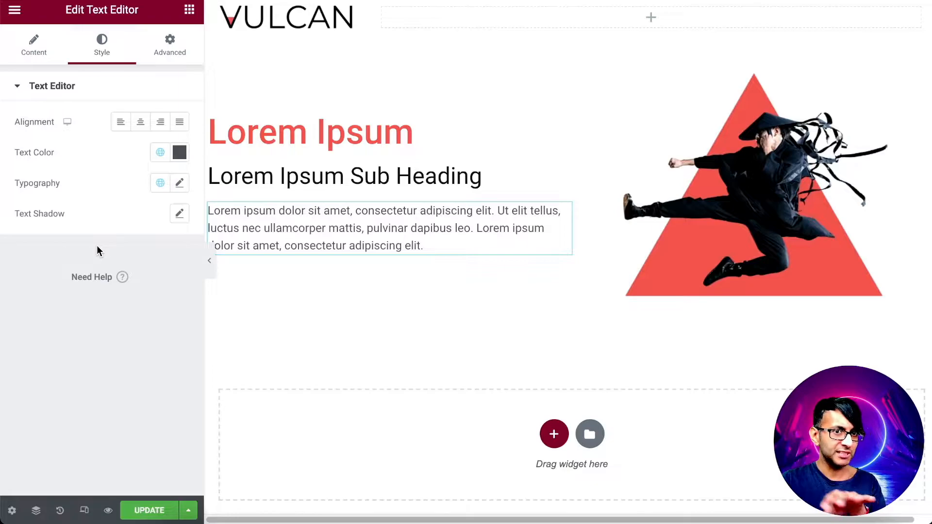
Set the paragraph's typography size to 1 rem, after trying 1.5 and 1.05 rem
left_click(179, 183)
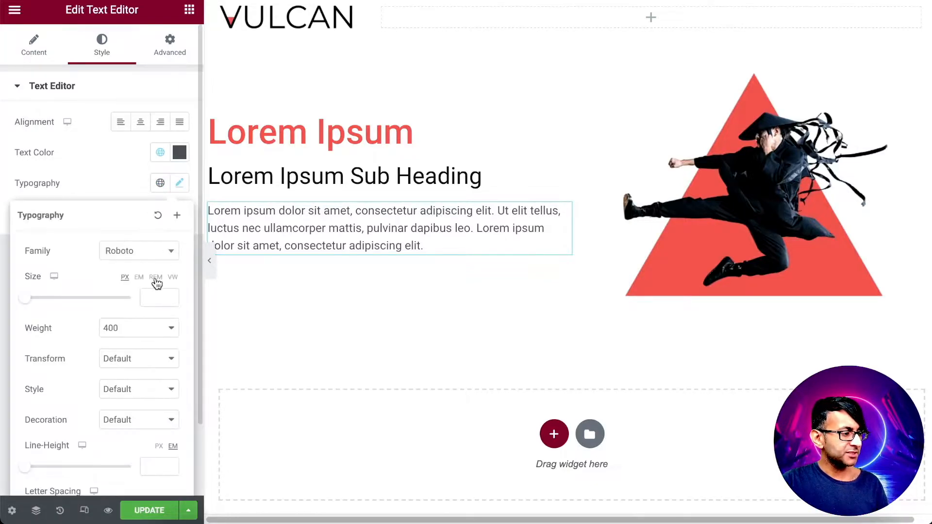
left_click(156, 277)
left_click(154, 294)
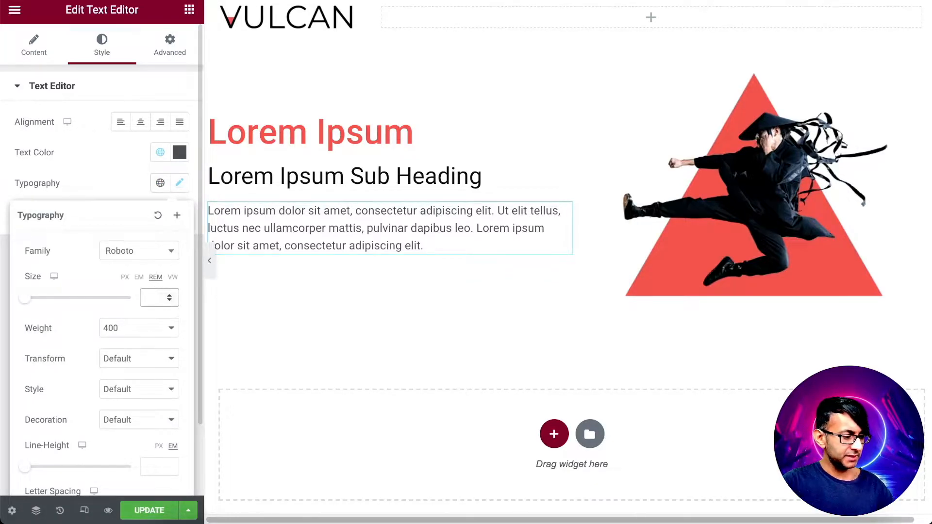
type("1.5")
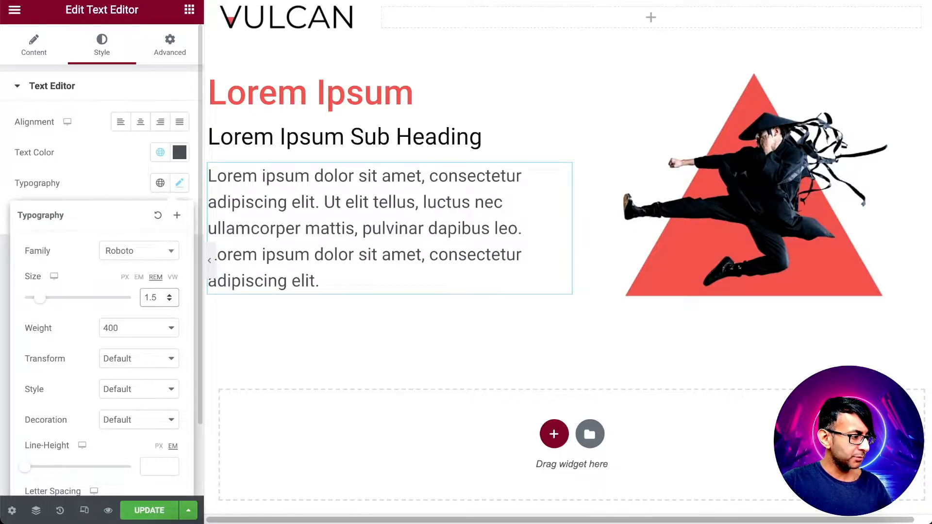
left_click(170, 301)
left_click(170, 300)
left_click(170, 300)
left_click(170, 301)
left_click(170, 301)
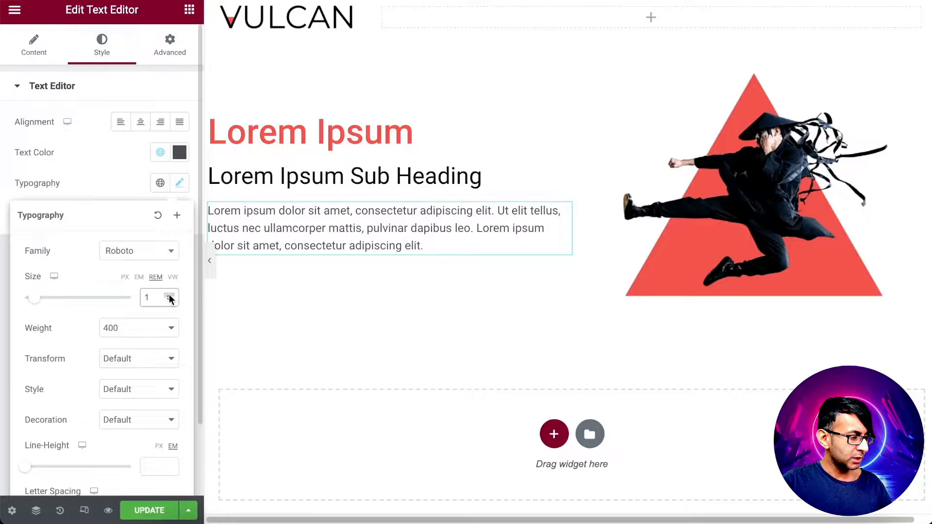
left_click(169, 295)
left_click(170, 301)
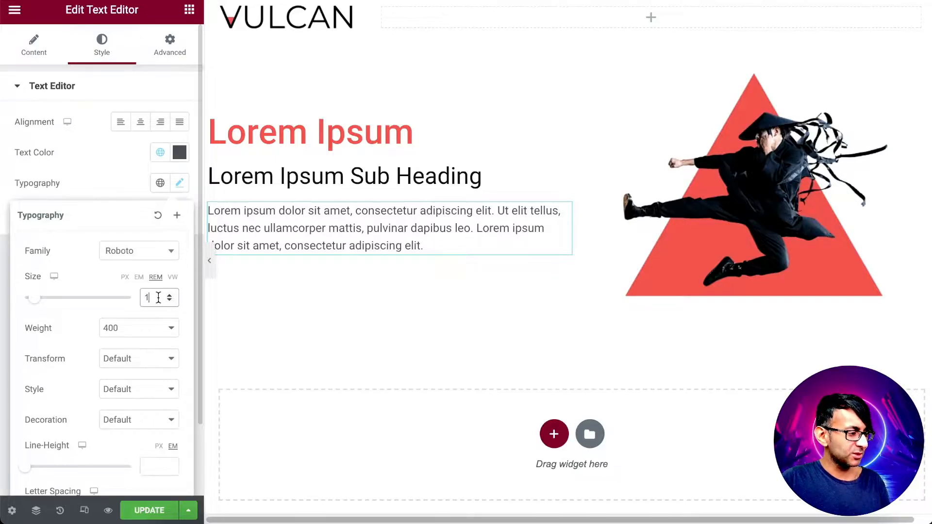
type(".05")
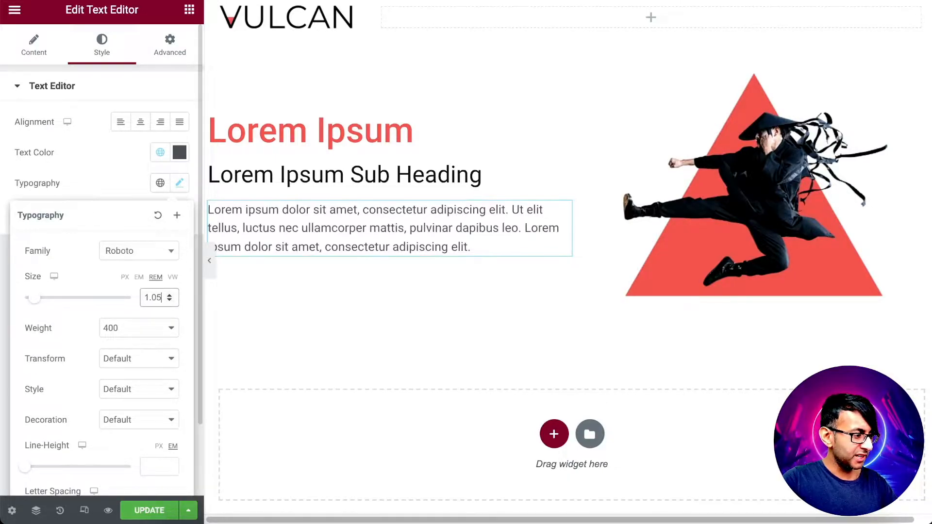
key("BackSpace")
key("BackSpace")
type("1")
key("BackSpace")
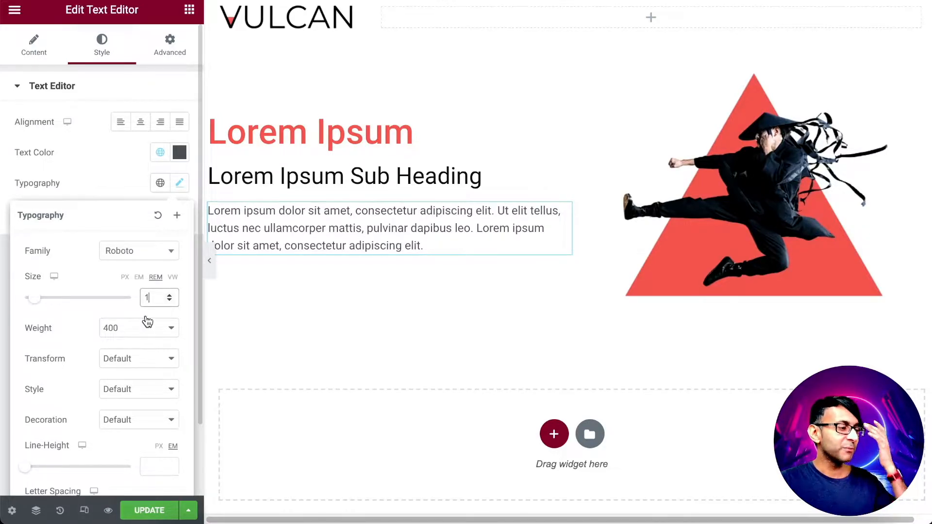
left_click(107, 183)
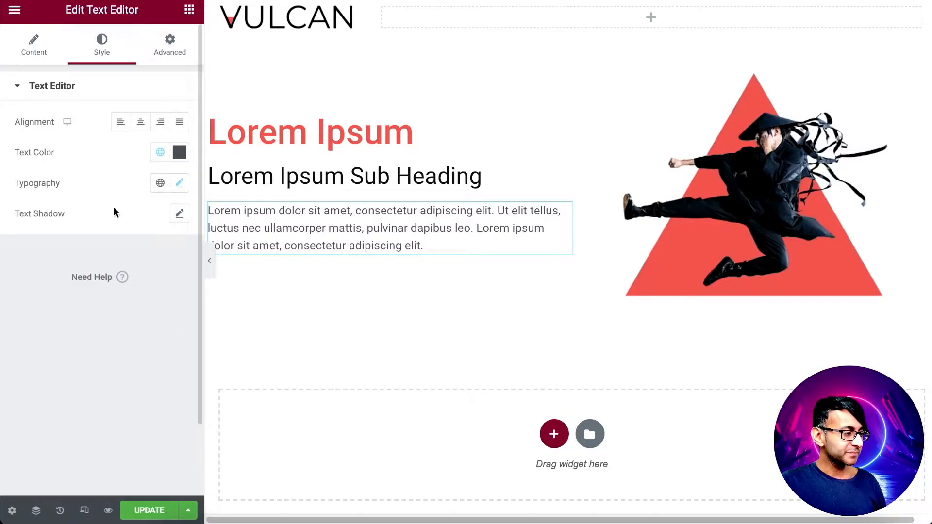
Set the paragraph's line height to 1.8 em, after trying 1.9 and 2 em
left_click(178, 189)
left_click_drag(28, 470, 34, 470)
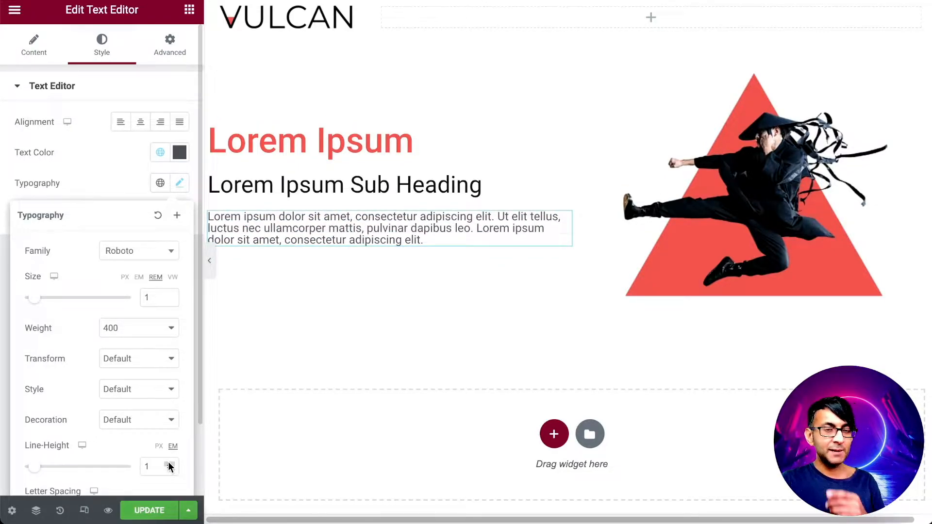
left_click(168, 464)
left_click(168, 464)
left_click(169, 464)
left_click(169, 464)
left_click(169, 464)
left_click(168, 463)
left_click(169, 464)
left_click(169, 464)
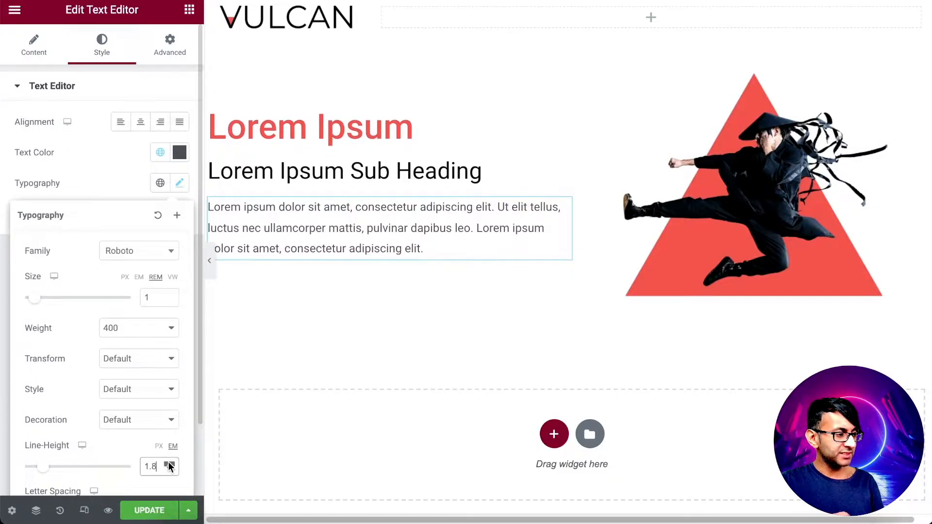
left_click(168, 464)
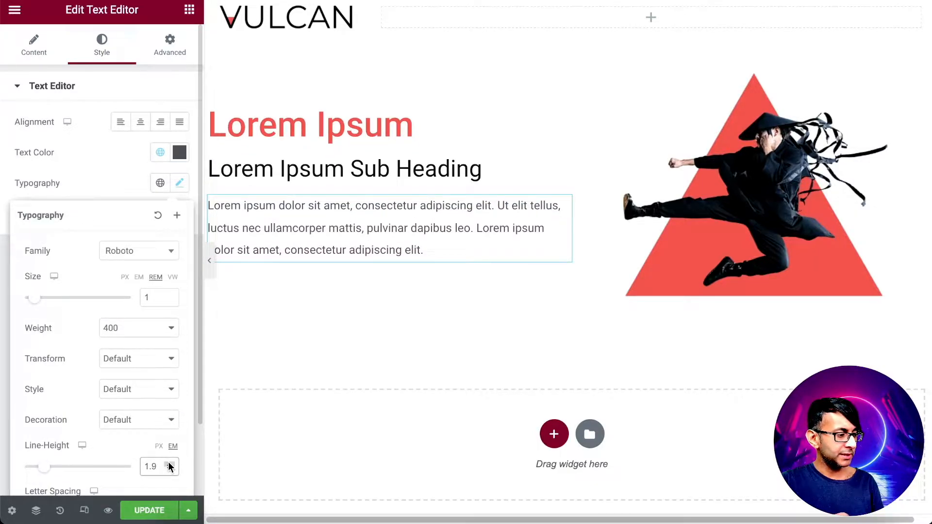
left_click(169, 464)
left_click(169, 469)
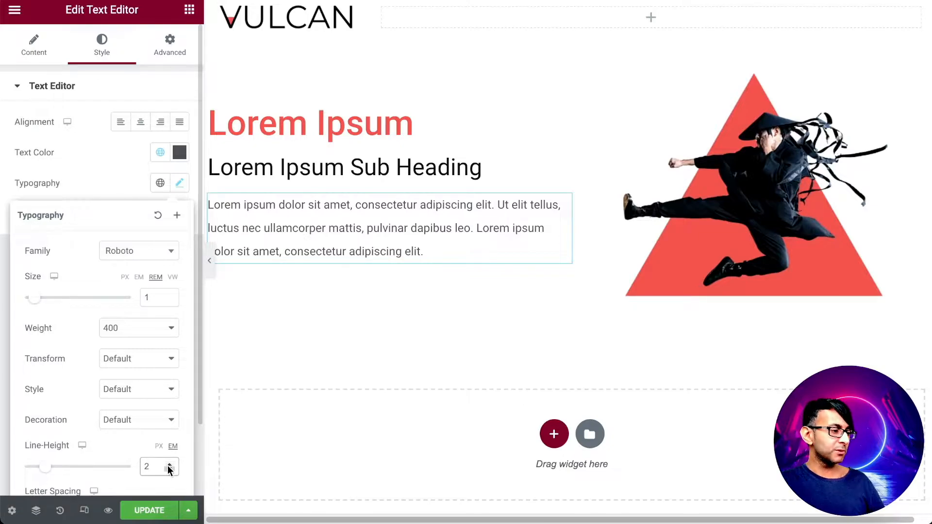
left_click(169, 469)
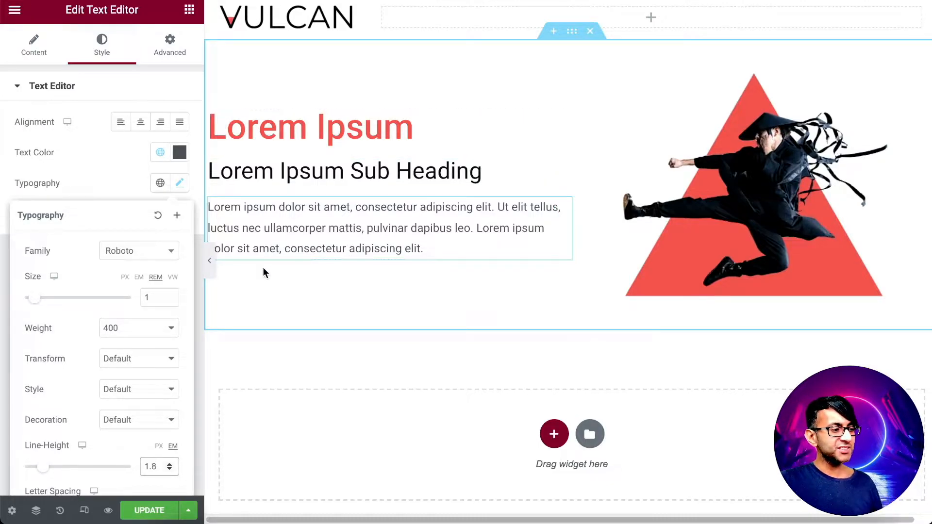
Preview the hero section with the editing panel hidden, and bring the panel back
left_click(207, 268)
left_click(208, 264)
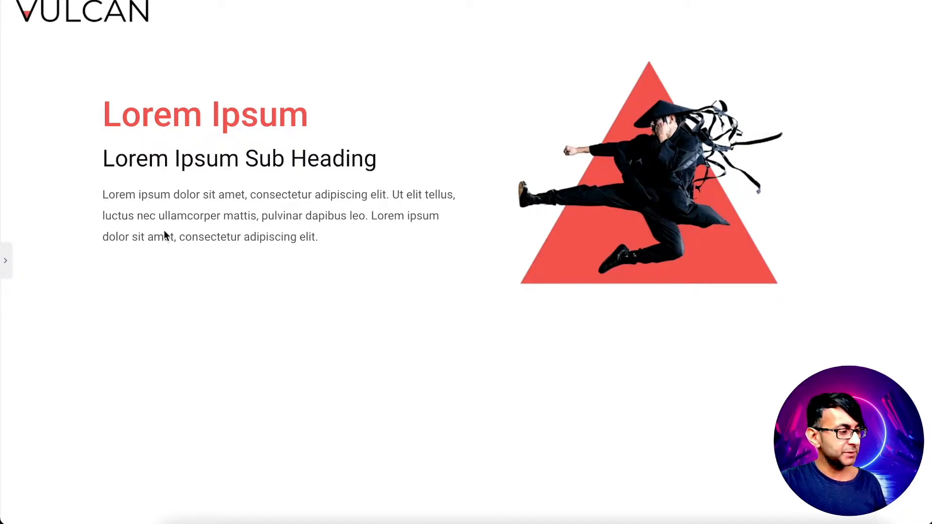
left_click(11, 260)
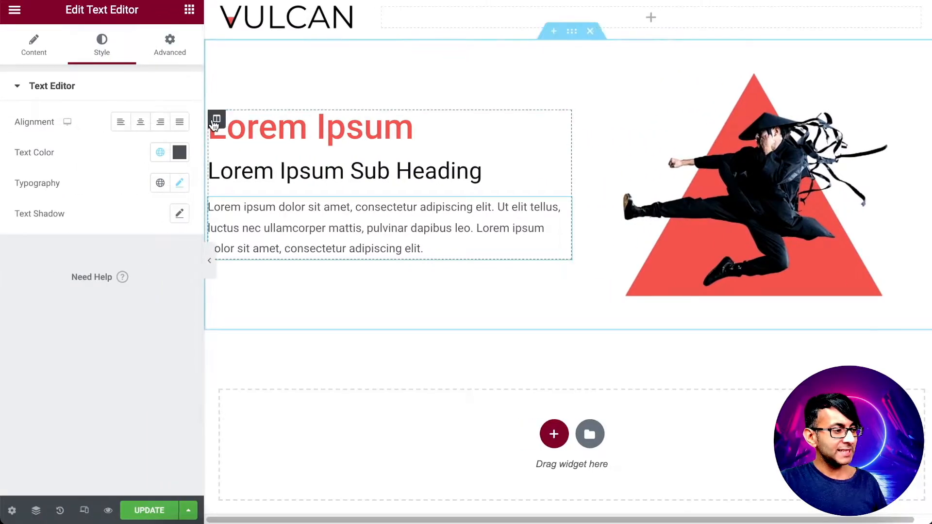
Try a widgets space of 0 and 20 px on the text column, and clear the value again
left_click(216, 118)
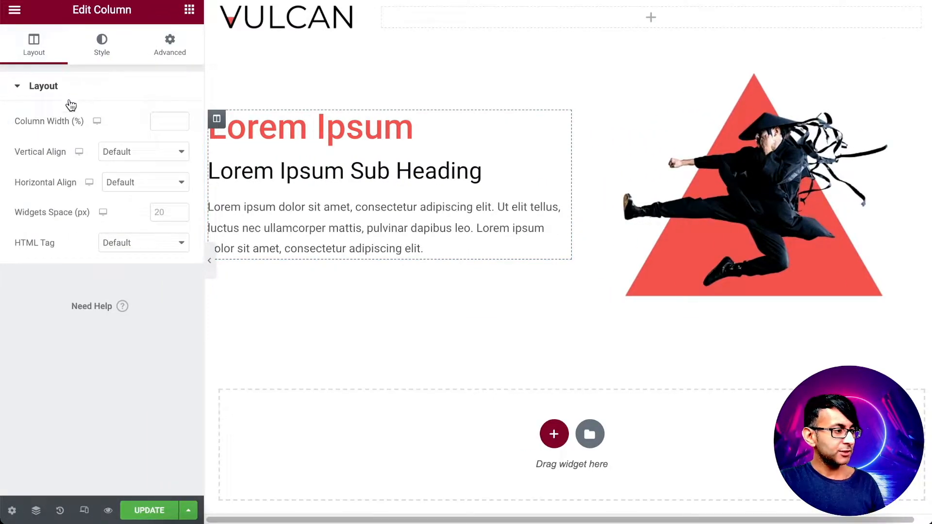
left_click(167, 212)
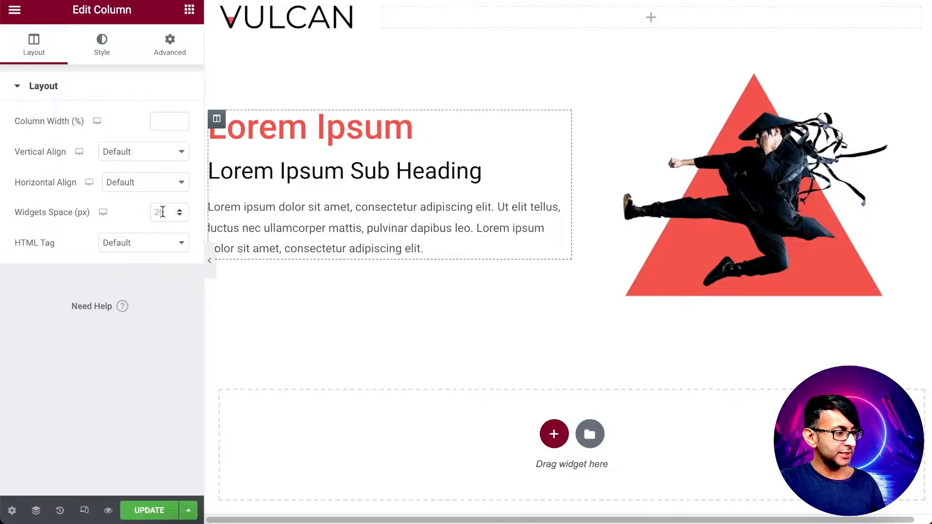
type("0")
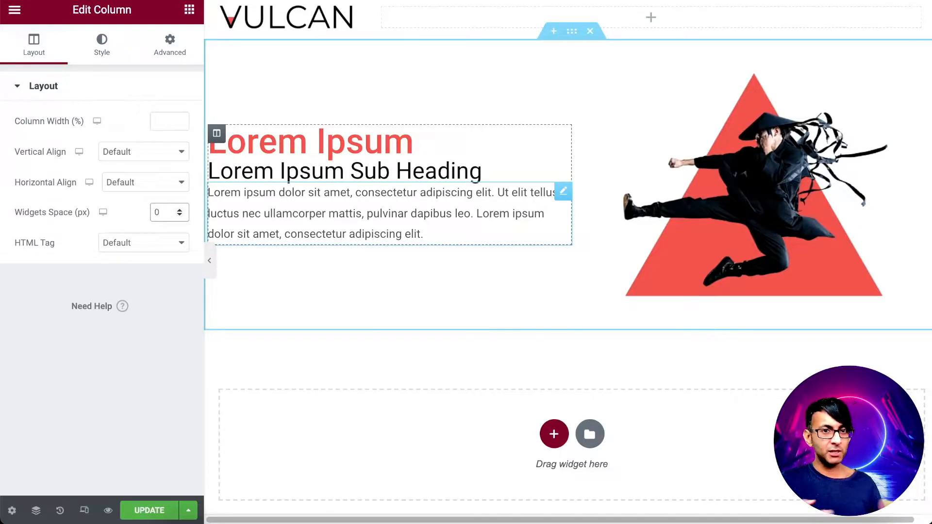
key("BackSpace")
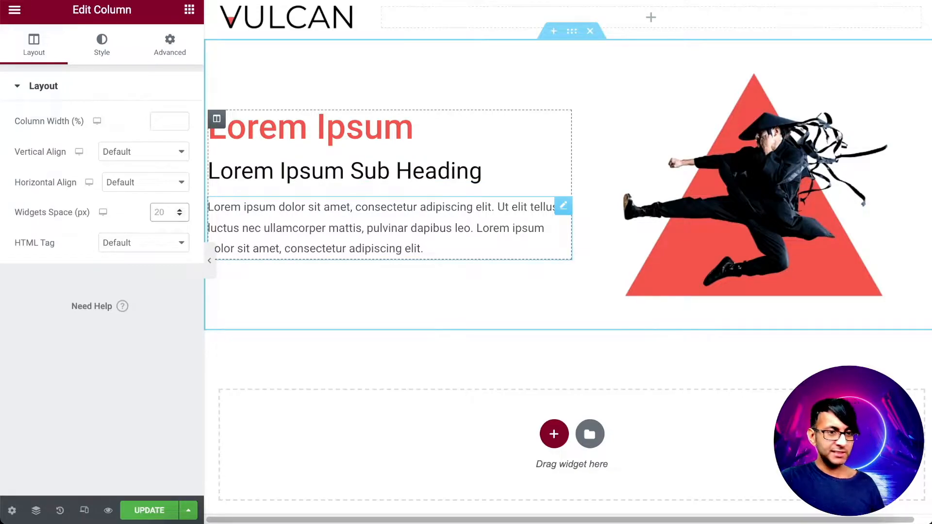
type("20")
key("BackSpace")
key("BackSpace")
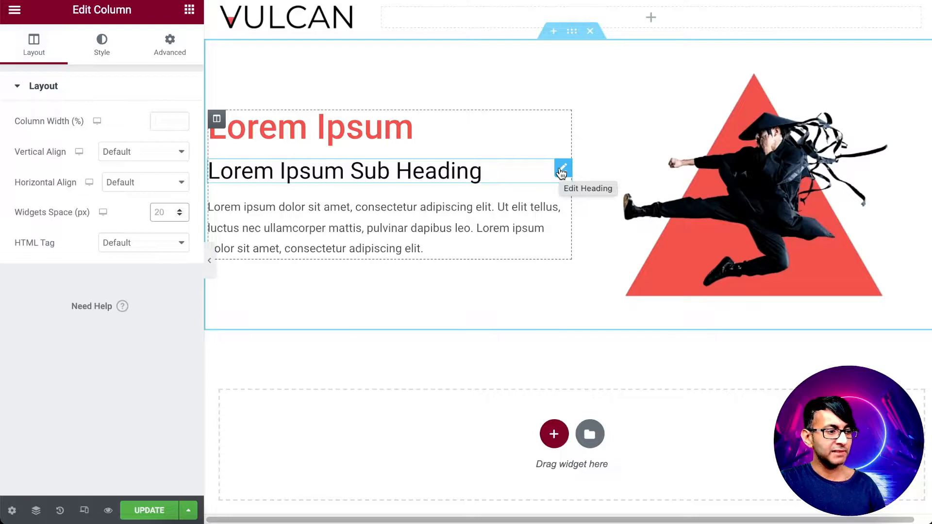
Unlink the subheading's margin values and set its top margin to 20 px
left_click(562, 171)
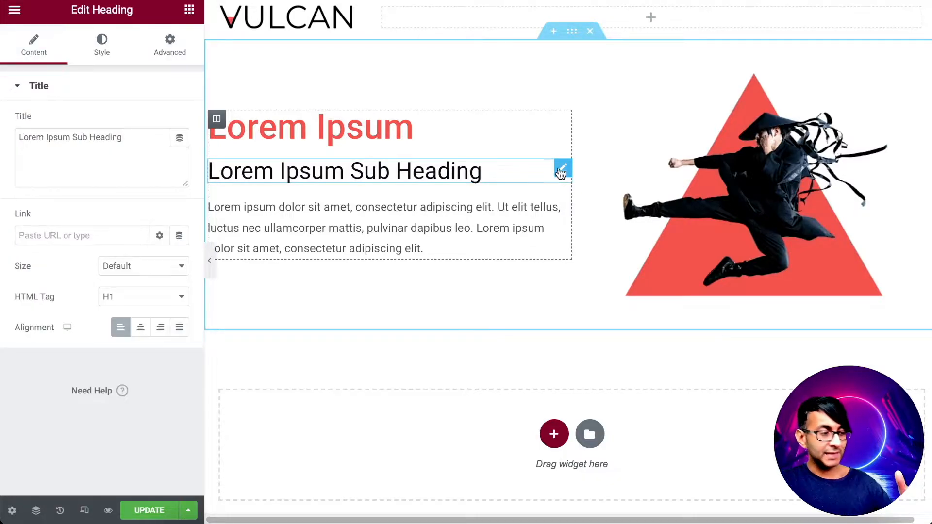
left_click(180, 55)
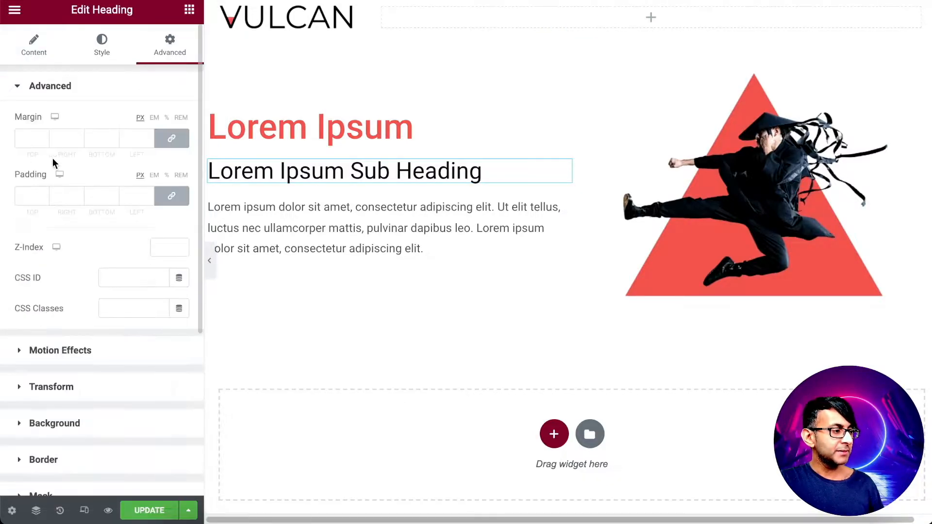
left_click(171, 140)
left_click(29, 139)
type("20")
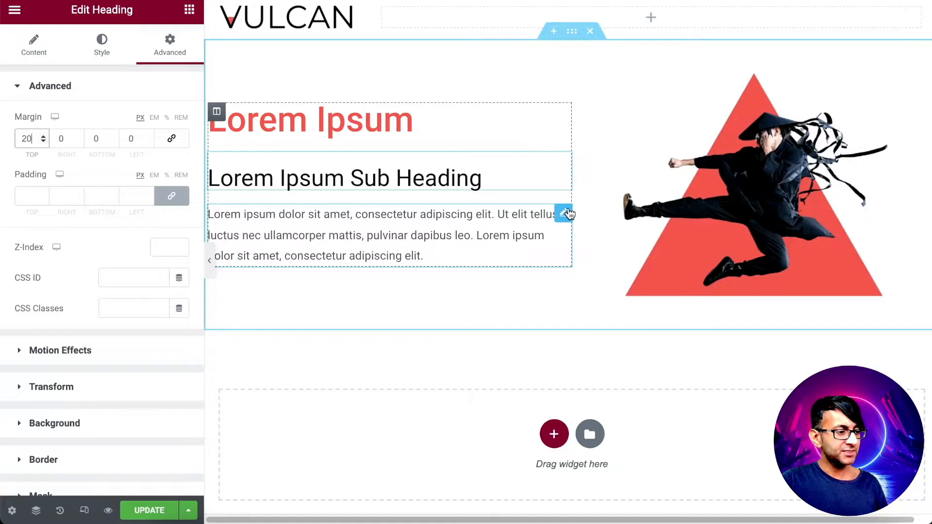
Give the "Lorem Ipsum" heading a solid border with a bottom width of 2 and 0 on all other sides
left_click(564, 214)
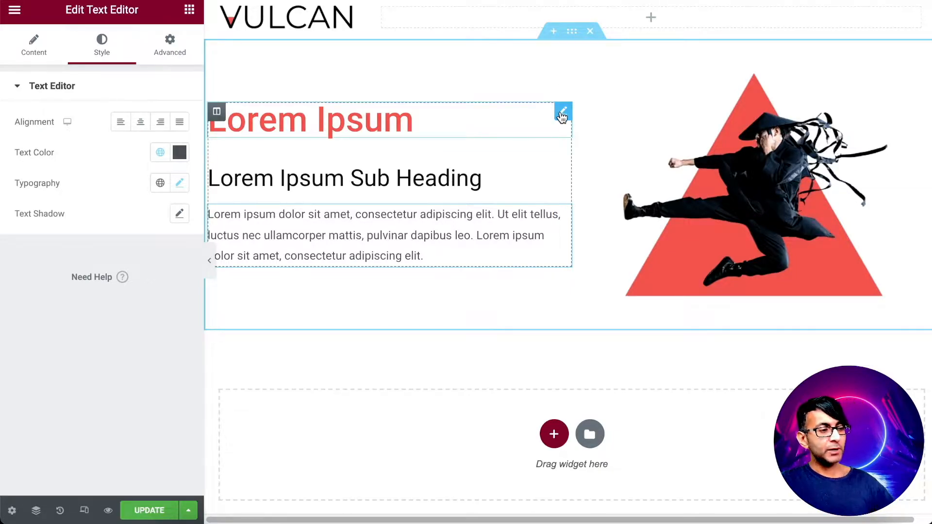
left_click(562, 114)
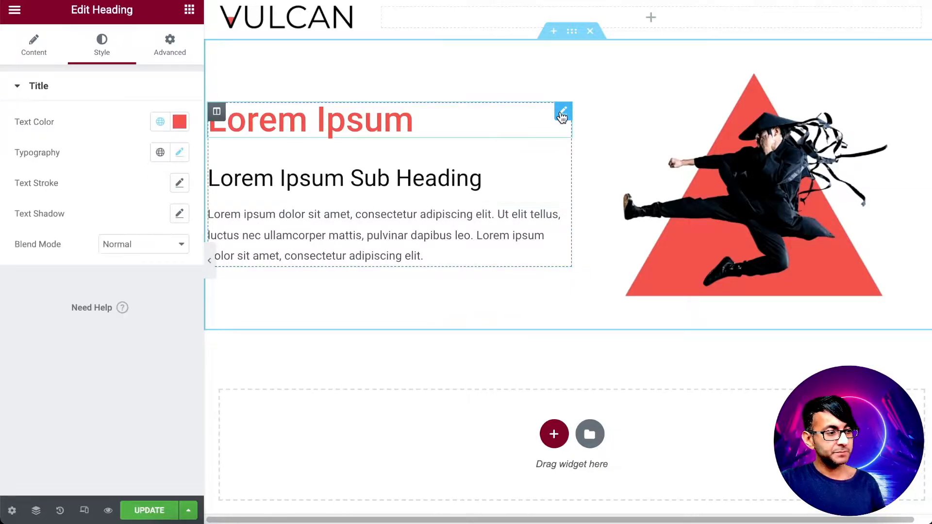
left_click(168, 47)
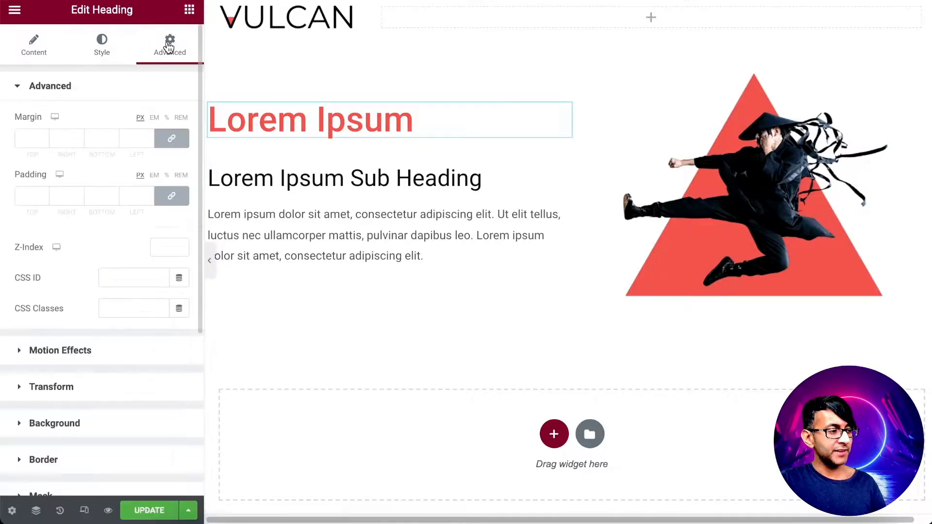
left_click(116, 459)
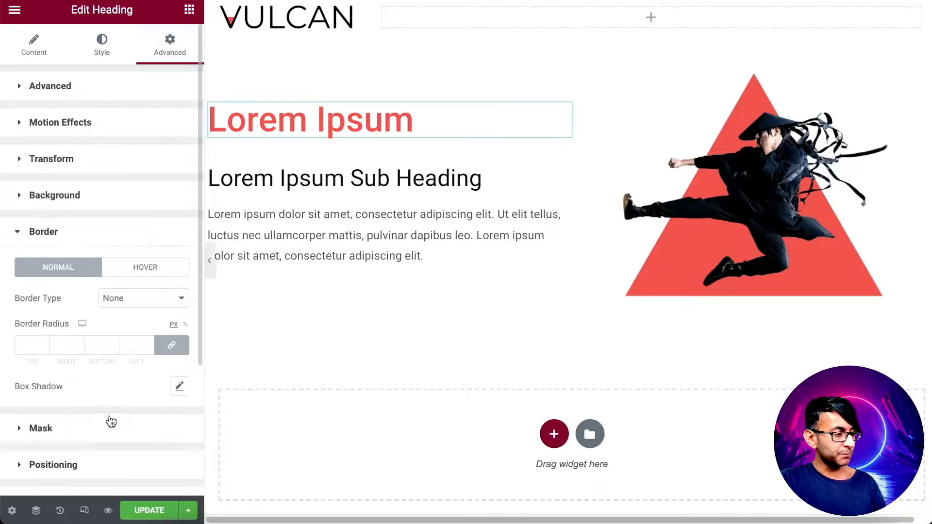
scroll(114, 394, "down", 2)
left_click(138, 231)
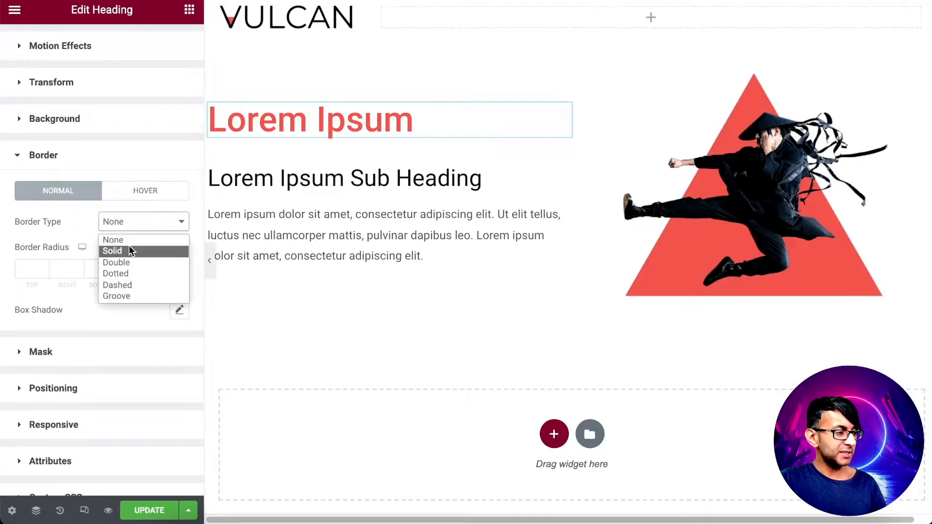
left_click(129, 246)
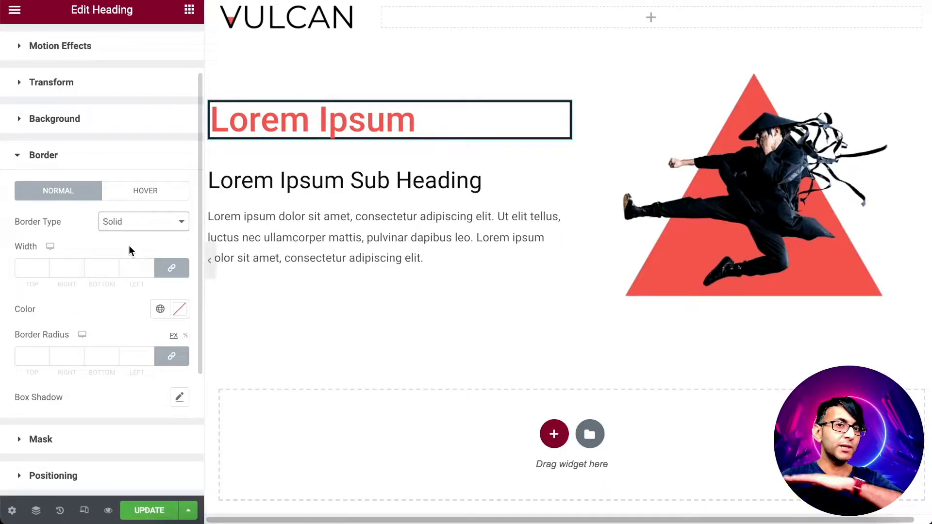
left_click(173, 269)
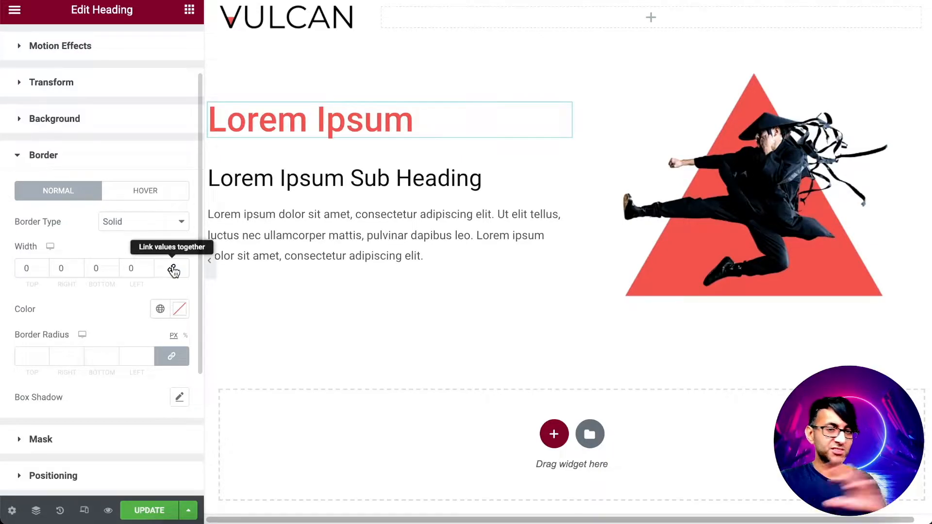
double_click(103, 268)
type("2")
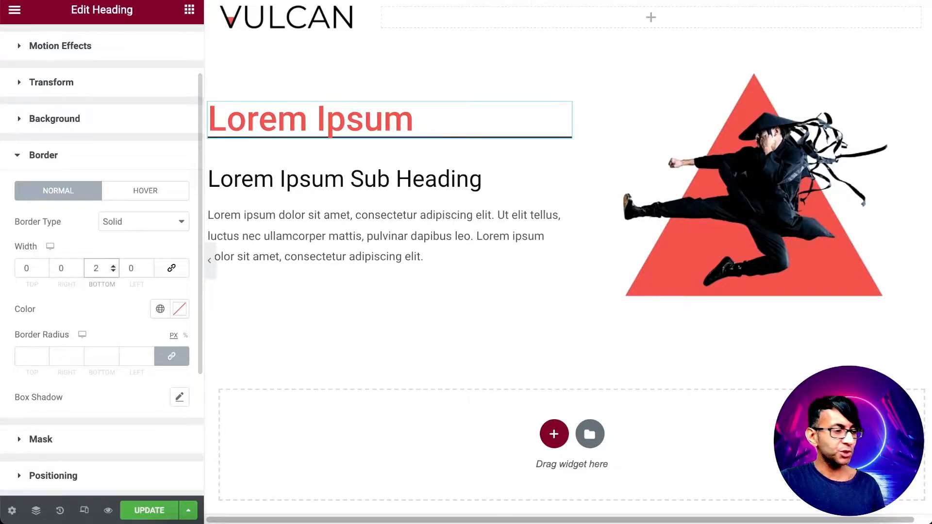
Set the heading's border color to the global coral red that matches the triangle behind the fighter
left_click(160, 308)
scroll(103, 272, "down", 3)
scroll(101, 258, "down", 5)
scroll(97, 248, "up", 3)
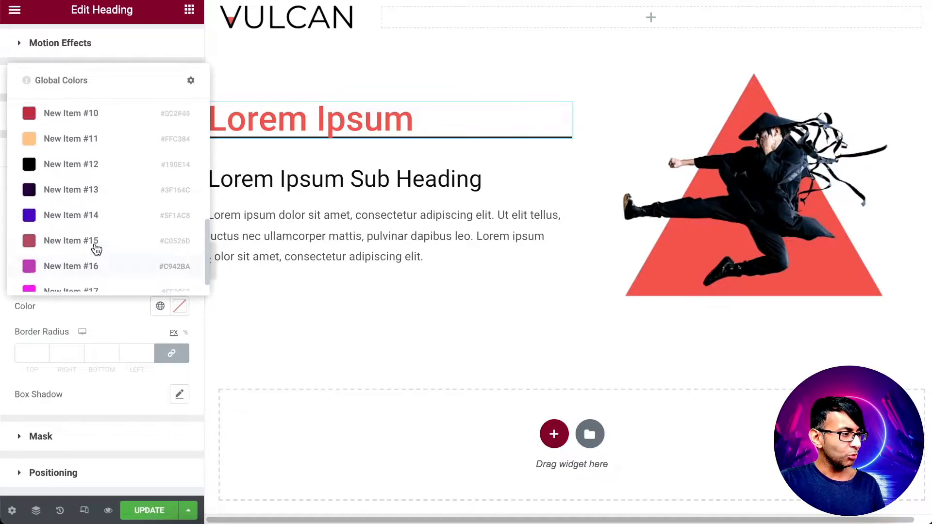
left_click(94, 203)
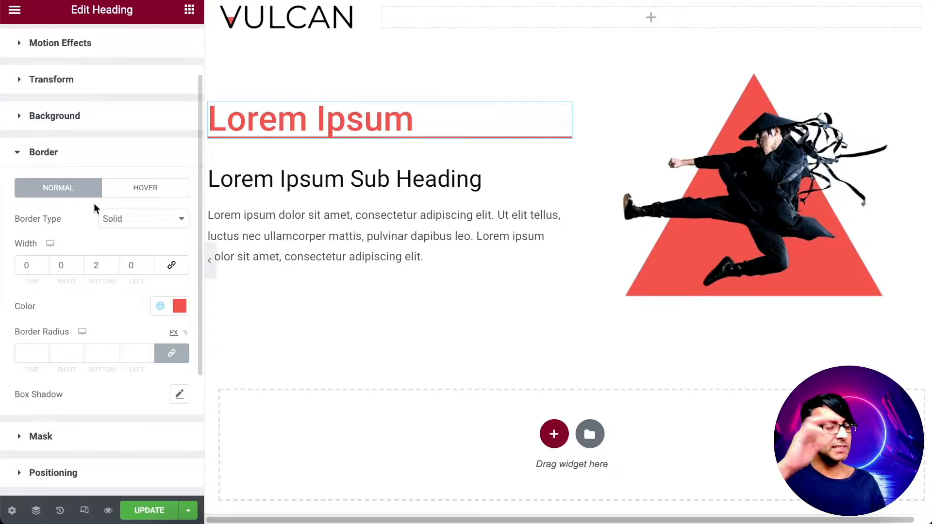
Set the bottom width of the heading's border to 4, after trying 5
left_click(112, 262)
left_click(112, 263)
left_click(113, 263)
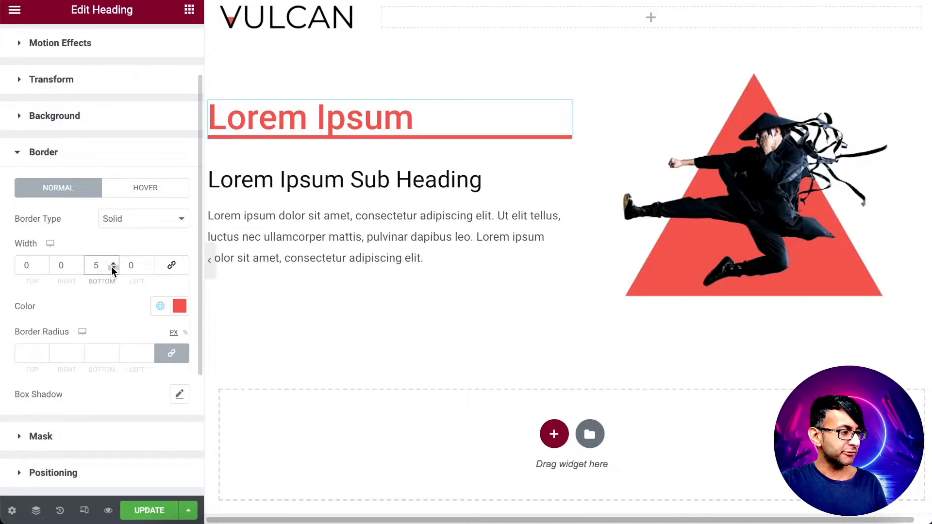
left_click(112, 268)
Set the "Lorem Ipsum" heading's text color to the global Text color (#222222)
scroll(123, 102, "up", 1)
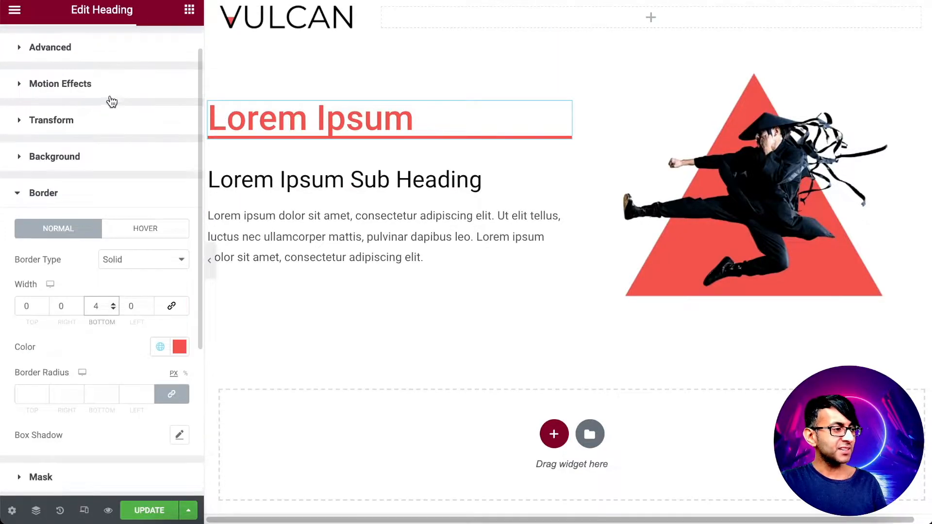
scroll(122, 73, "up", 2)
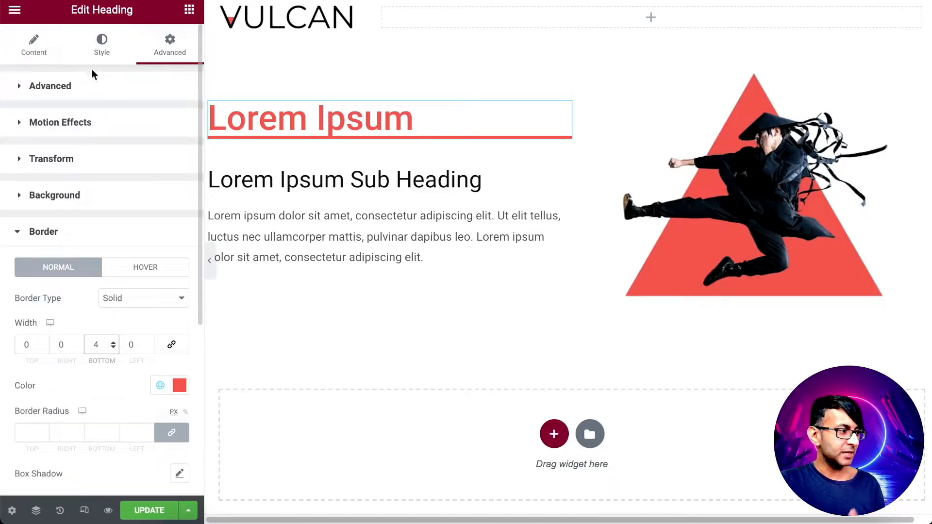
left_click(102, 44)
left_click(160, 122)
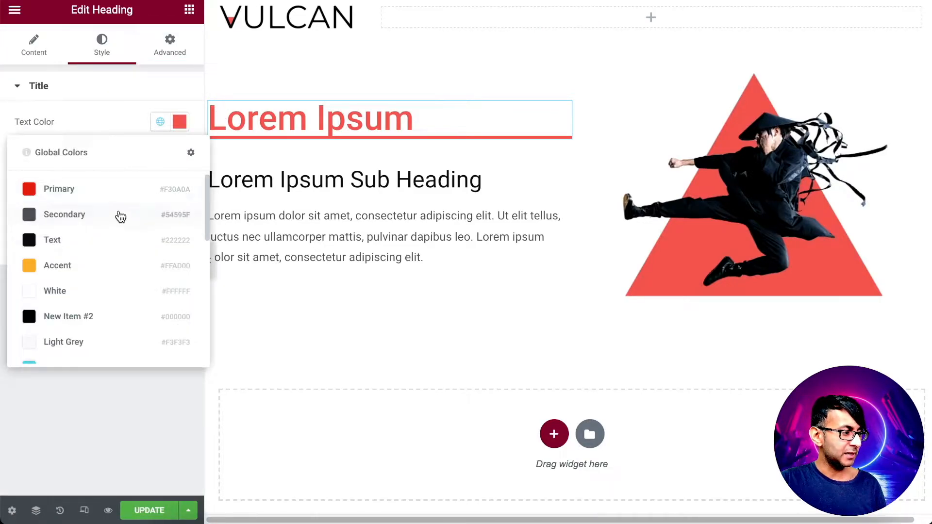
left_click(119, 242)
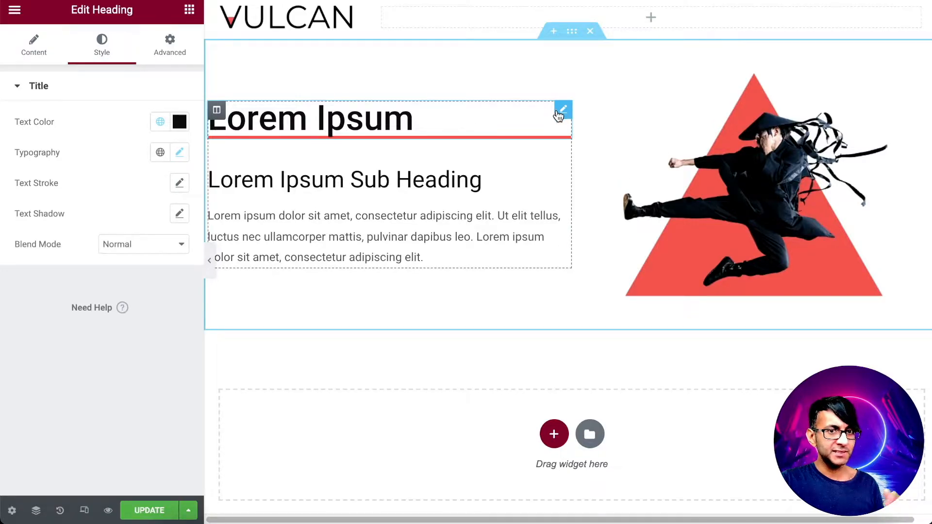
Unlink the margin and padding values of the "Lorem Ipsum" heading so each side can be set separately
left_click(180, 58)
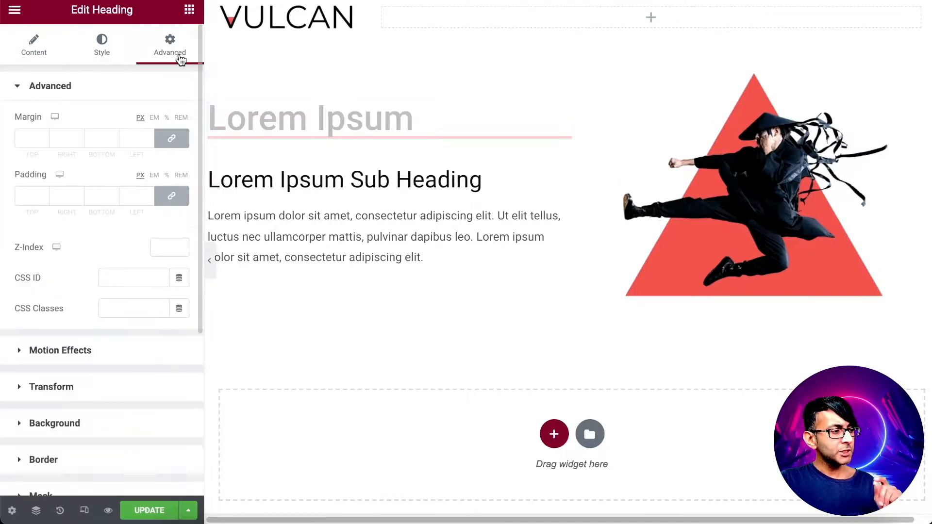
left_click(171, 139)
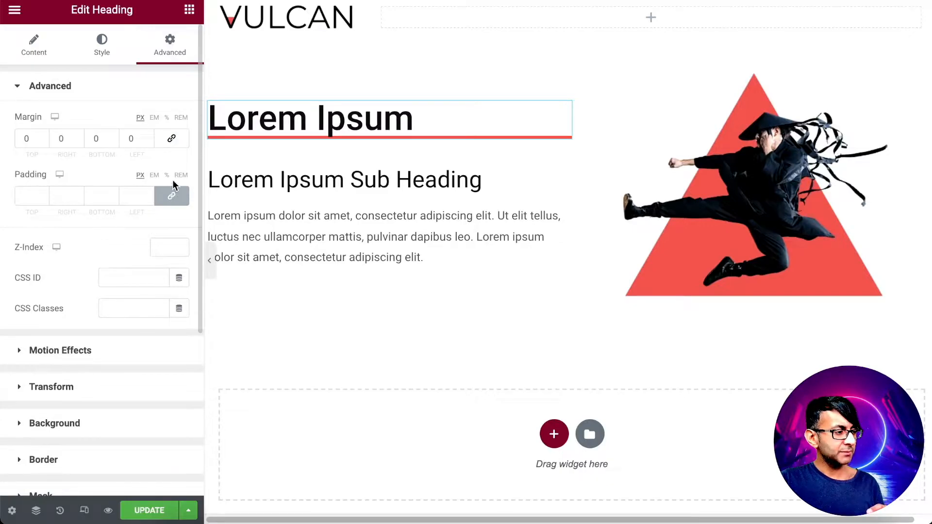
left_click(175, 198)
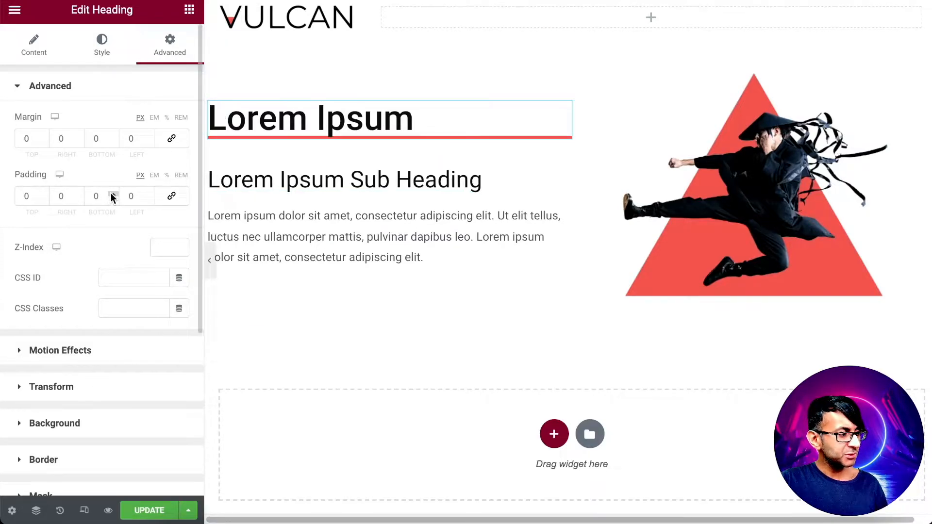
Try a bottom margin of 17 px on the "Lorem Ipsum" heading and reset it to 0
left_click(113, 136)
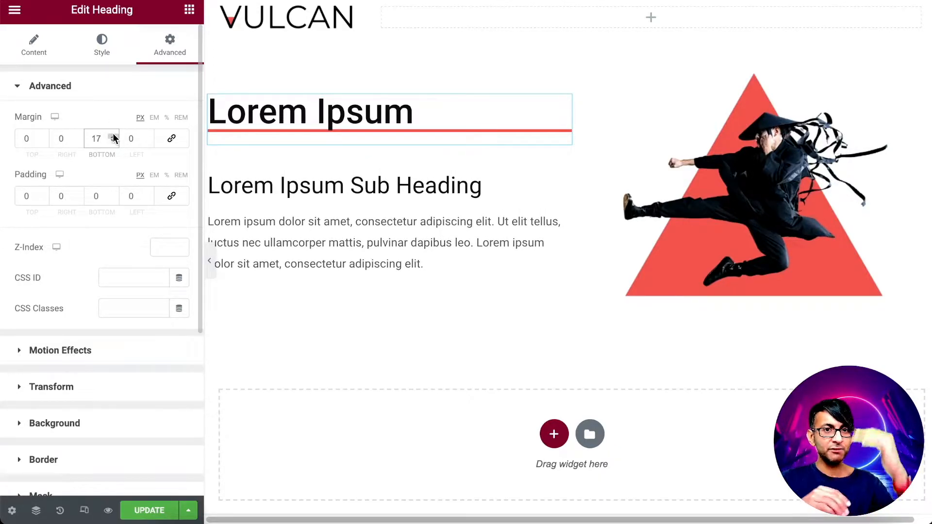
left_click_drag(104, 139, 73, 137)
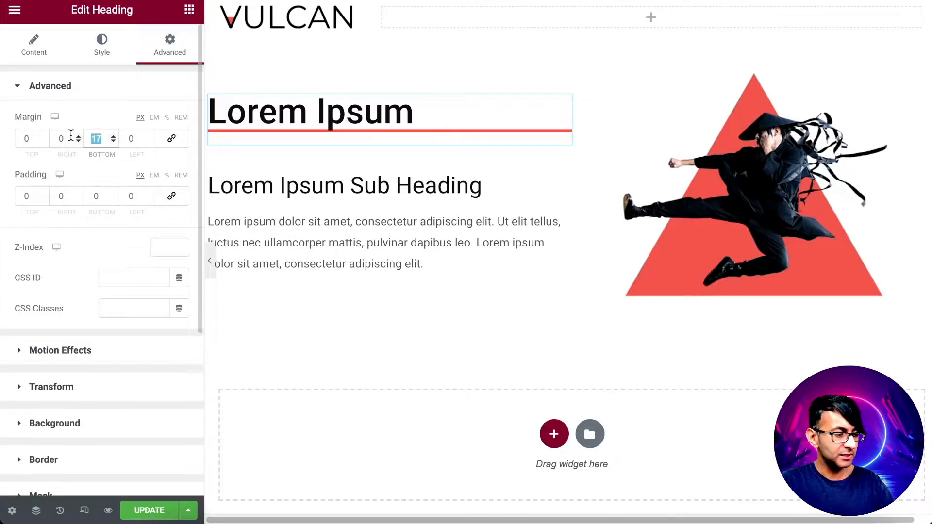
type("0")
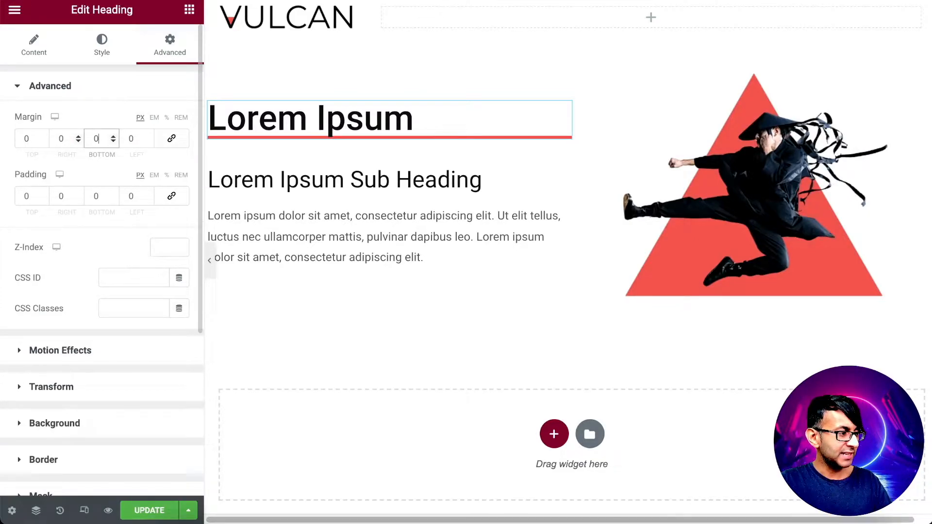
Set the "Lorem Ipsum" heading's bottom padding to 16 px to space the text from its underline
left_click(114, 194)
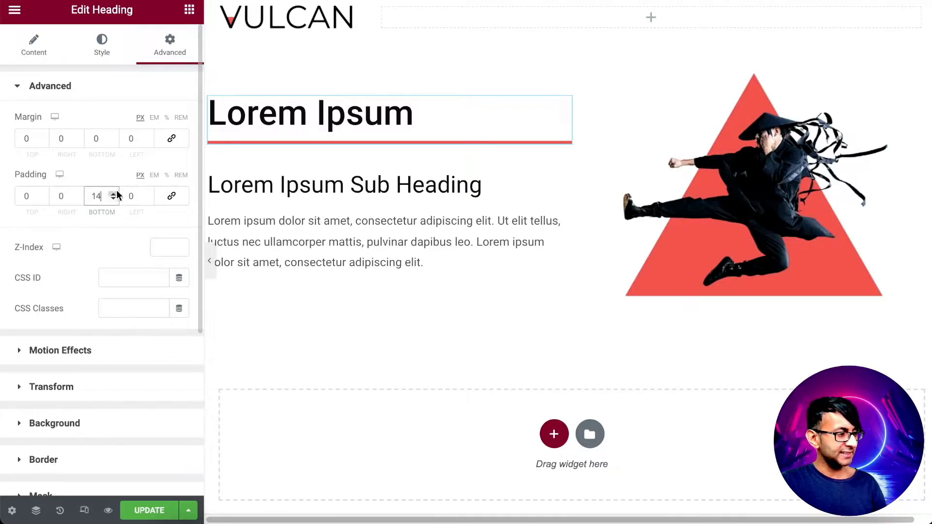
left_click(113, 193)
left_click(114, 193)
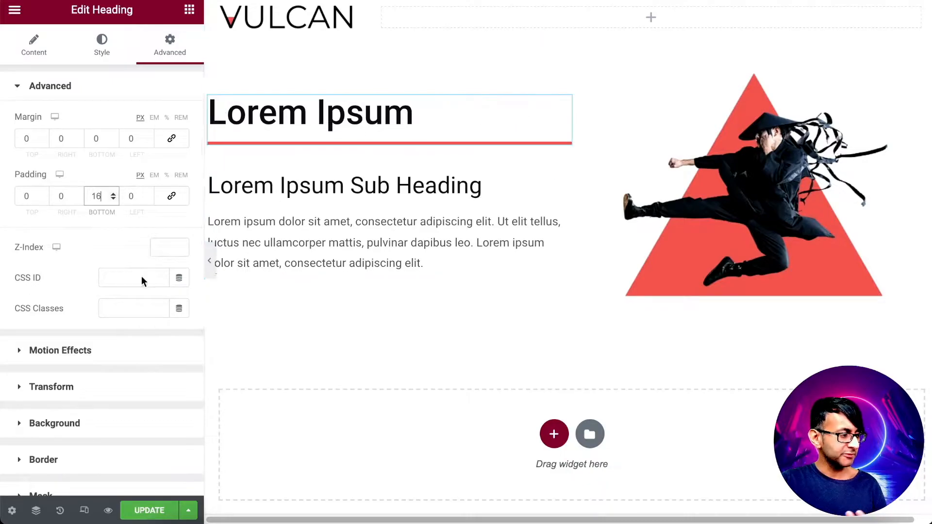
Set the "Lorem Ipsum" heading's positioning width to Custom so the underline fits the text
scroll(103, 422, "down", 3)
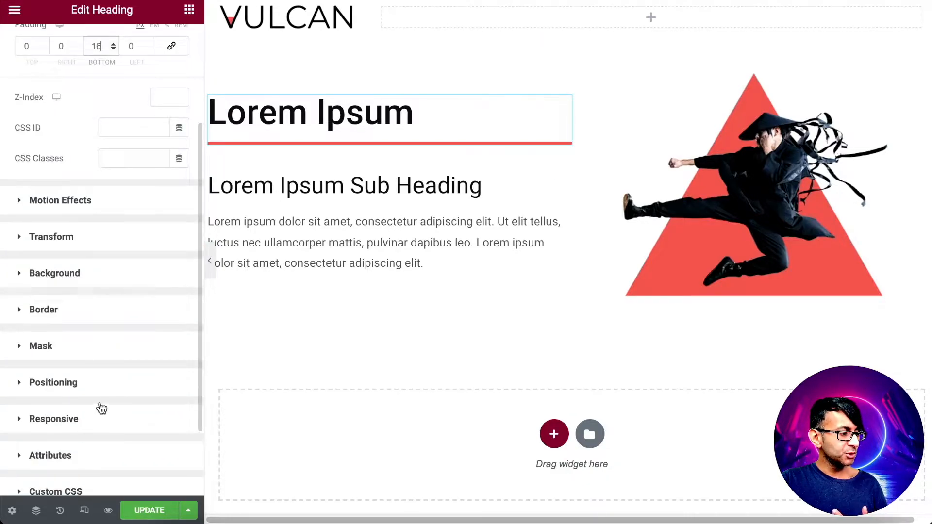
scroll(114, 248, "up", 3)
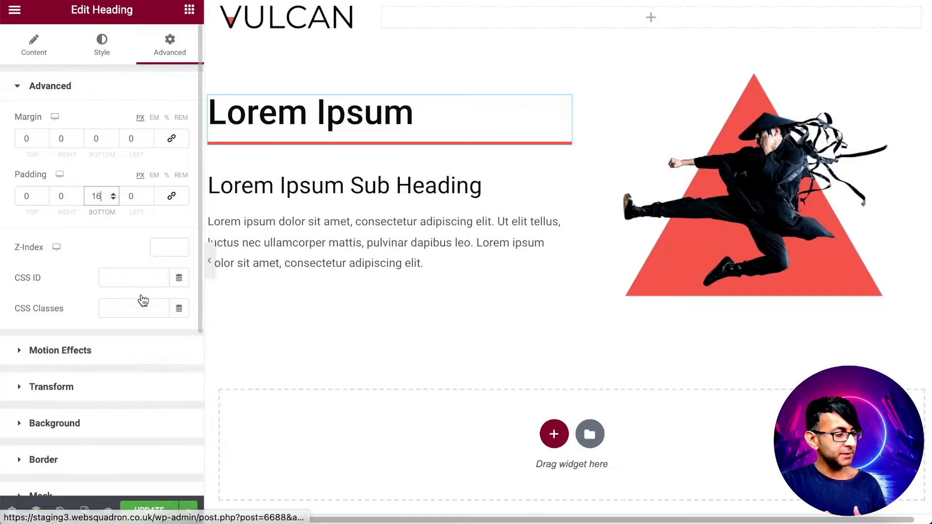
scroll(136, 316, "down", 3)
left_click(118, 470)
left_click(151, 344)
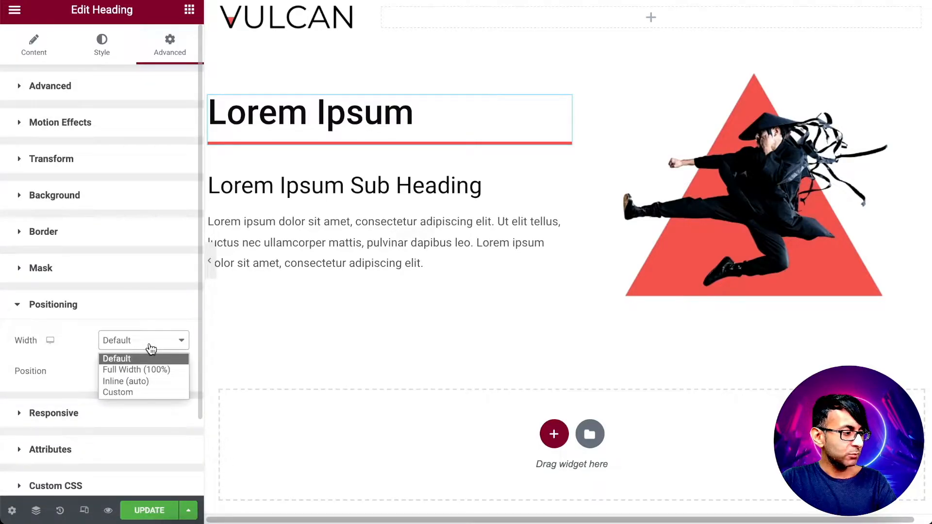
left_click(148, 389)
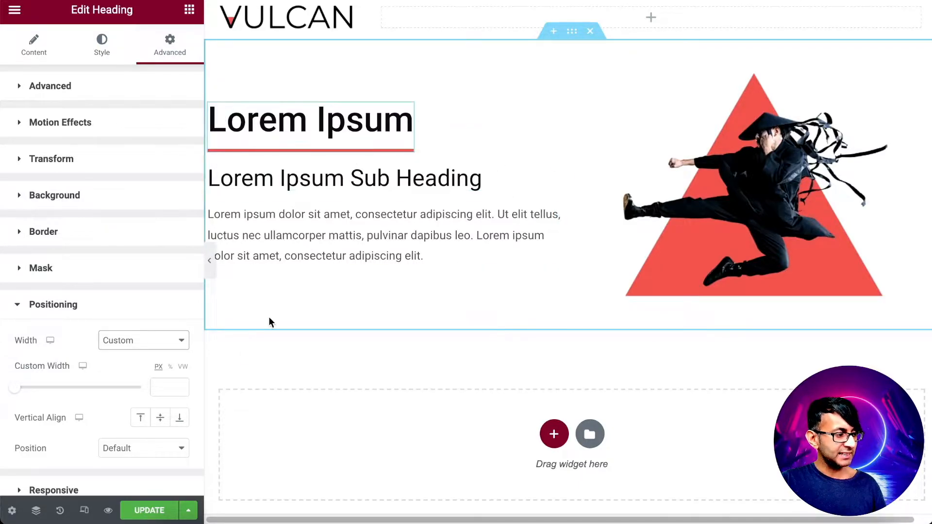
Set the top margin of "Lorem Ipsum Sub Heading" to 40 px and preview the page without the editing panel
left_click(562, 163)
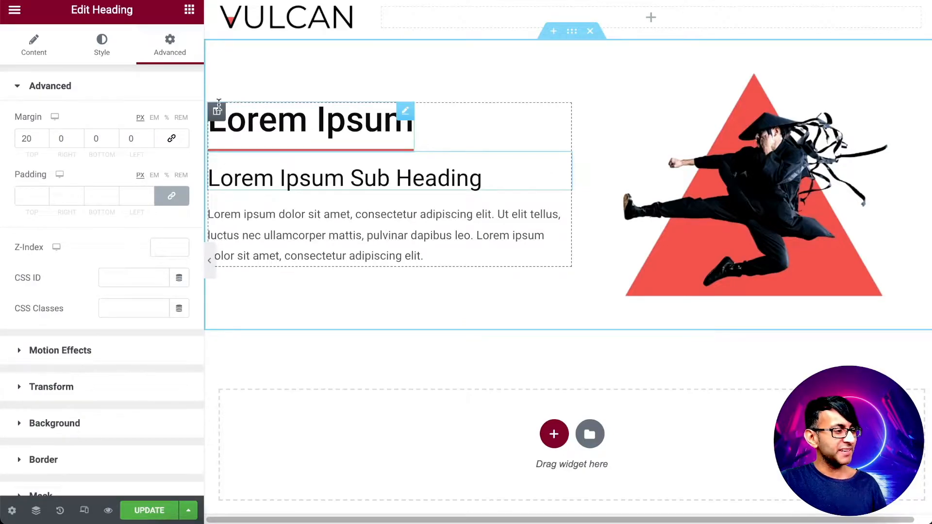
left_click(42, 135)
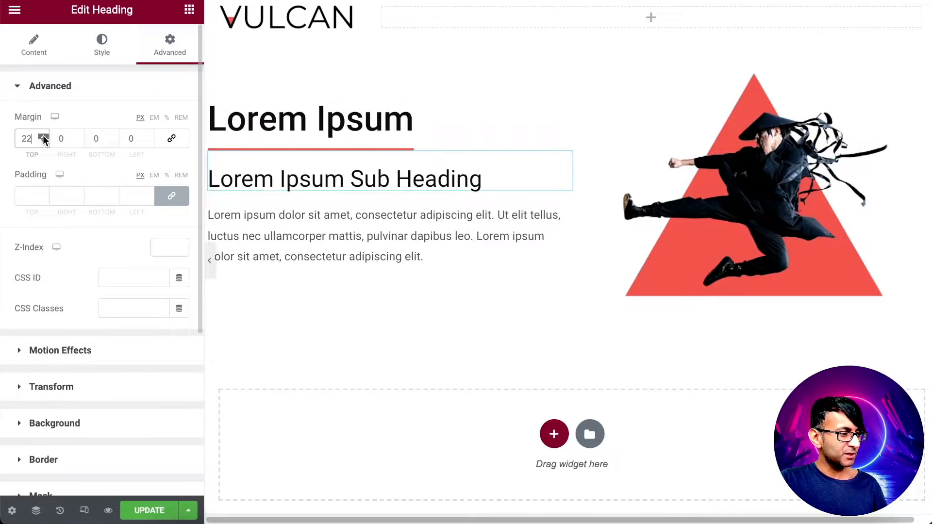
left_click(43, 135)
left_click(43, 135)
left_click(43, 135)
left_click(42, 136)
left_click(43, 136)
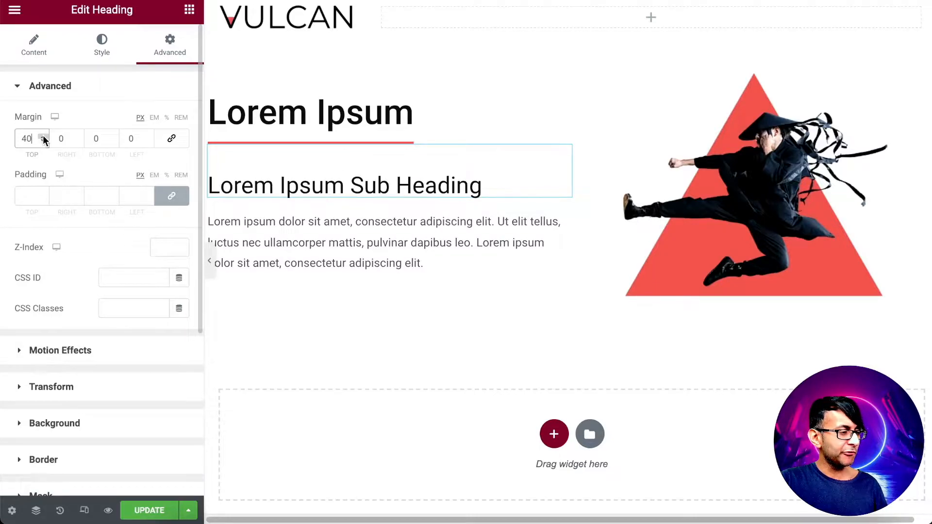
left_click(210, 261)
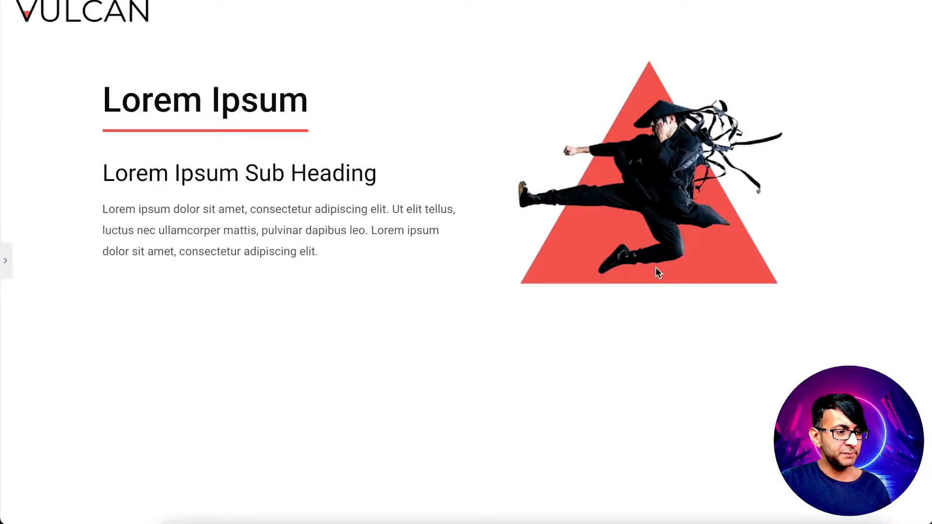
left_click(5, 263)
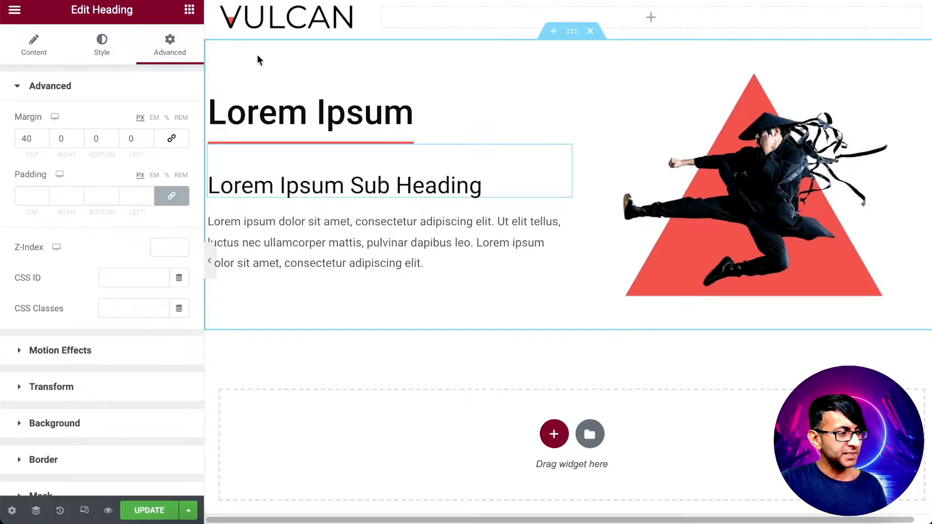
Give the hero's text column a right margin of 60 px with the sides unlinked, save the page and preview it
left_click(217, 104)
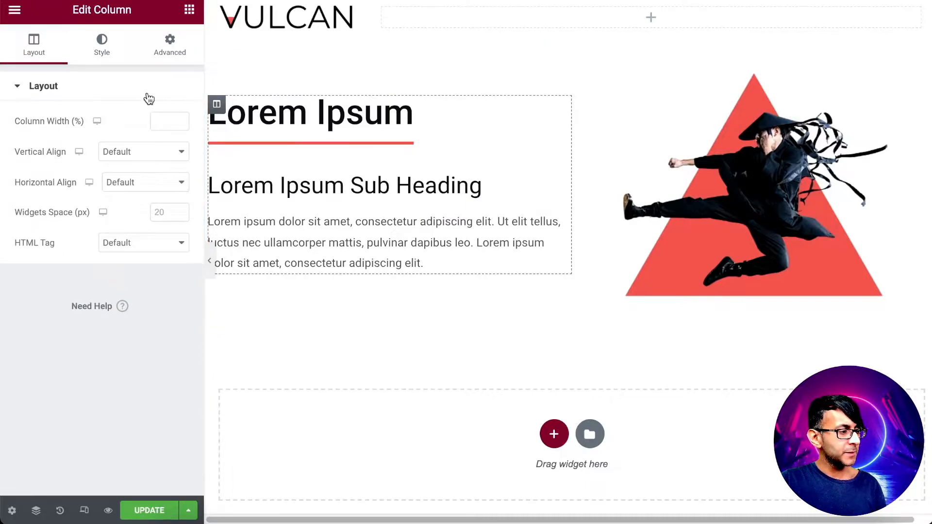
left_click(172, 54)
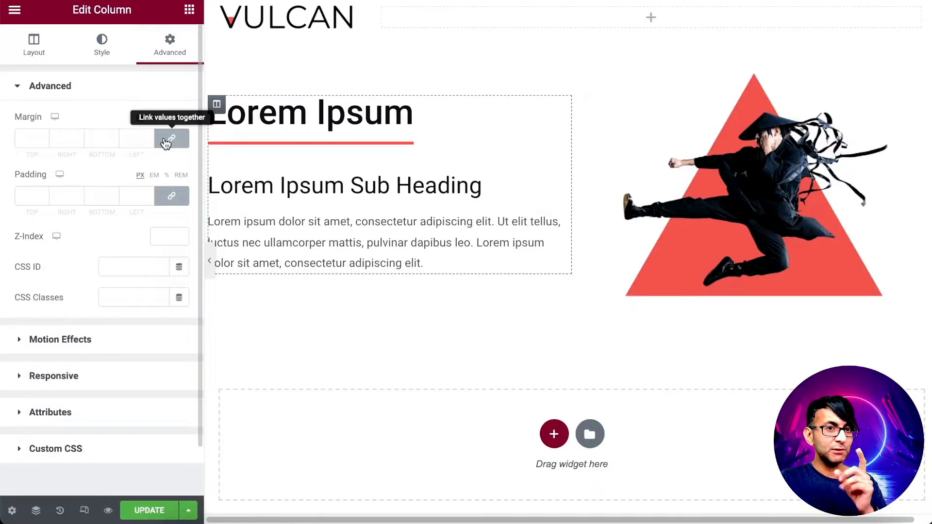
left_click(166, 143)
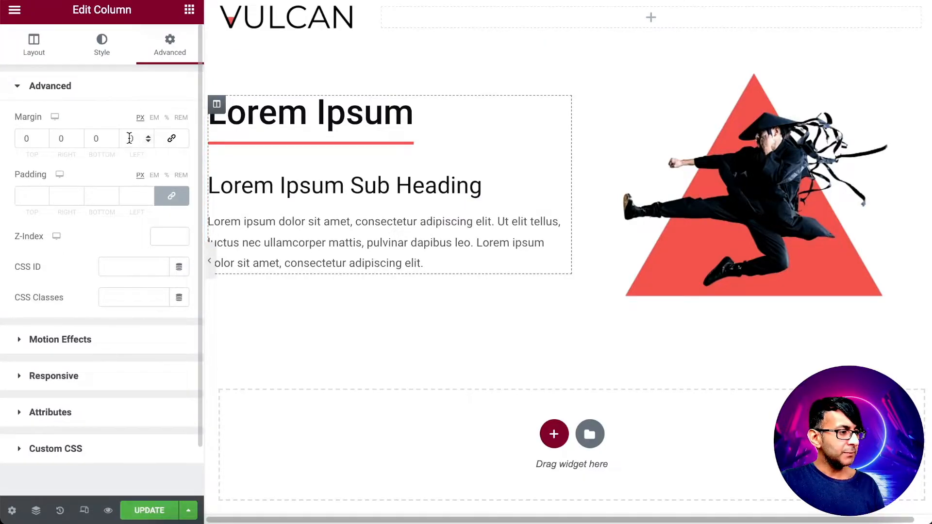
double_click(57, 141)
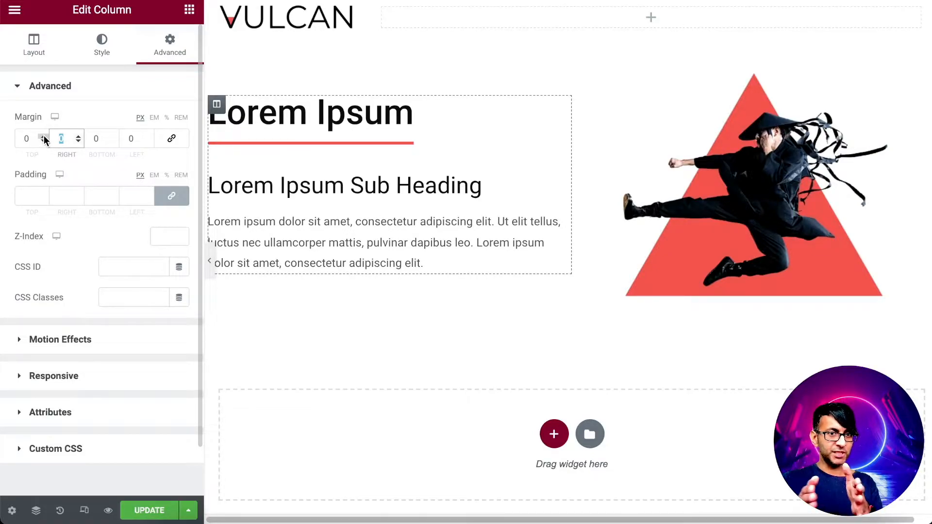
type("60")
left_click(149, 511)
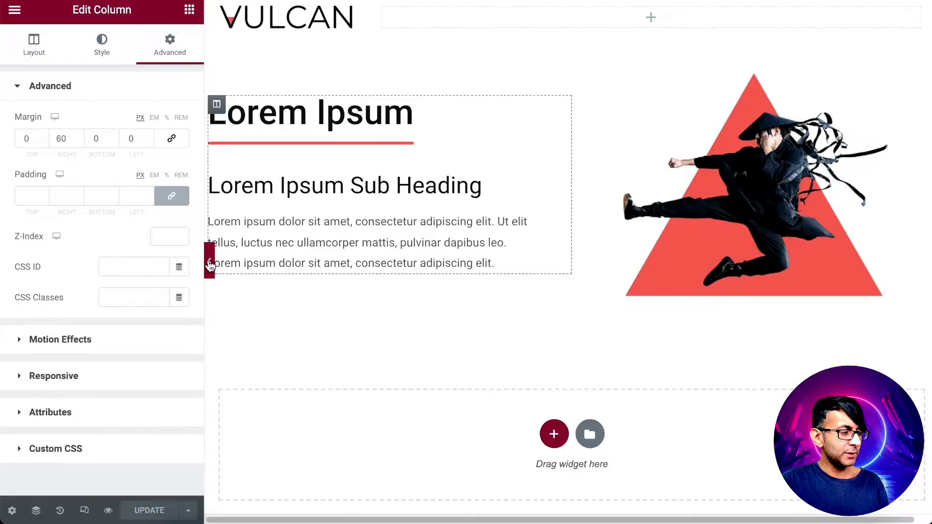
left_click(209, 260)
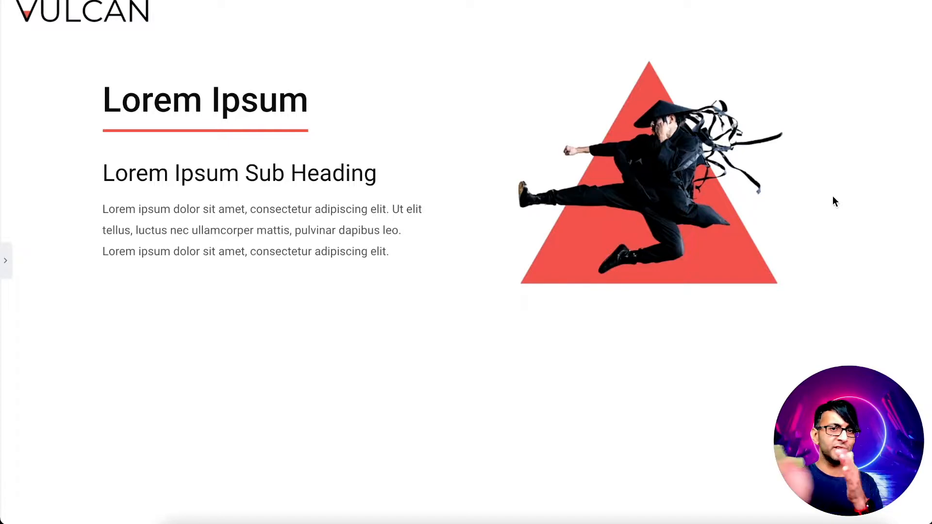
left_click(6, 261)
Align the fighter image to the right of its column and preview the hero at full width
left_click(599, 195)
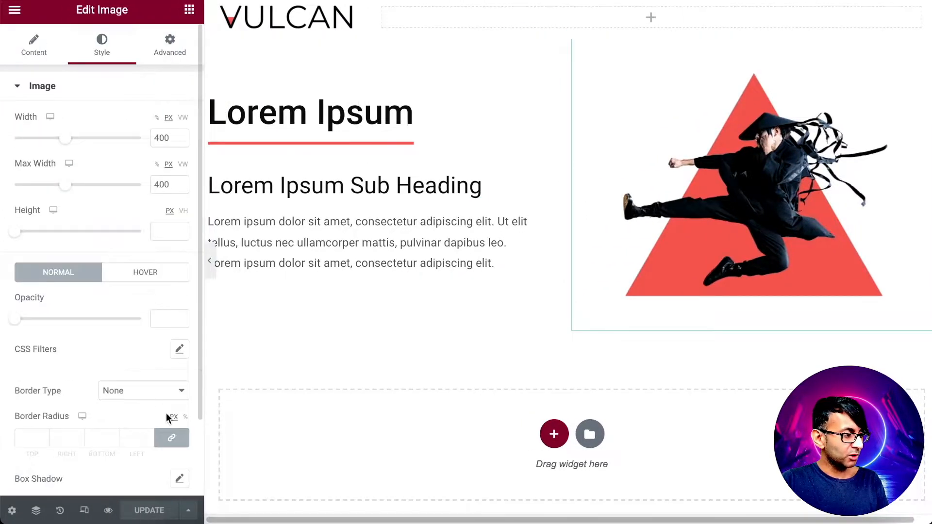
left_click(34, 48)
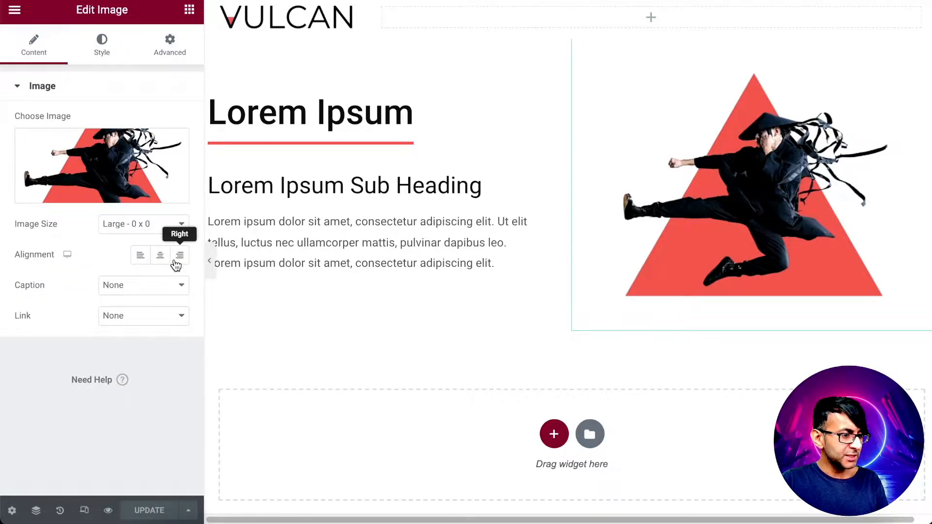
left_click(176, 261)
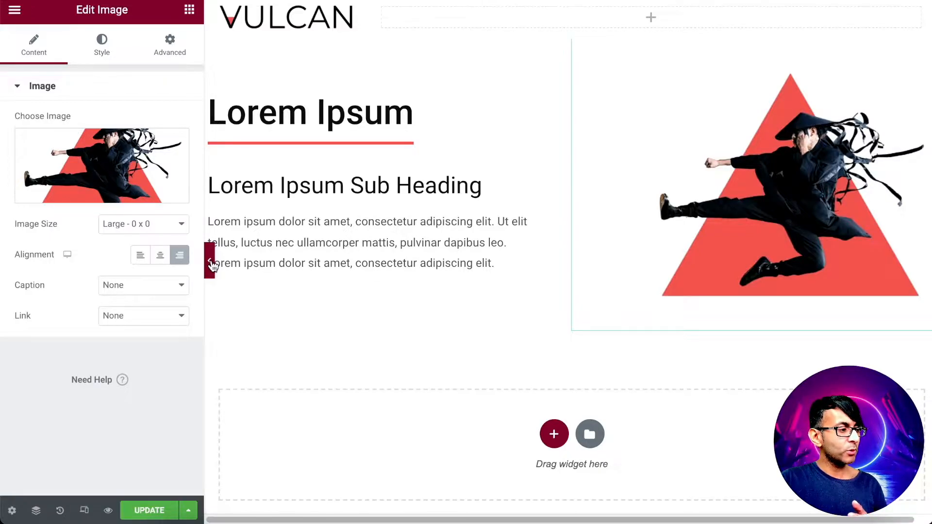
left_click(210, 261)
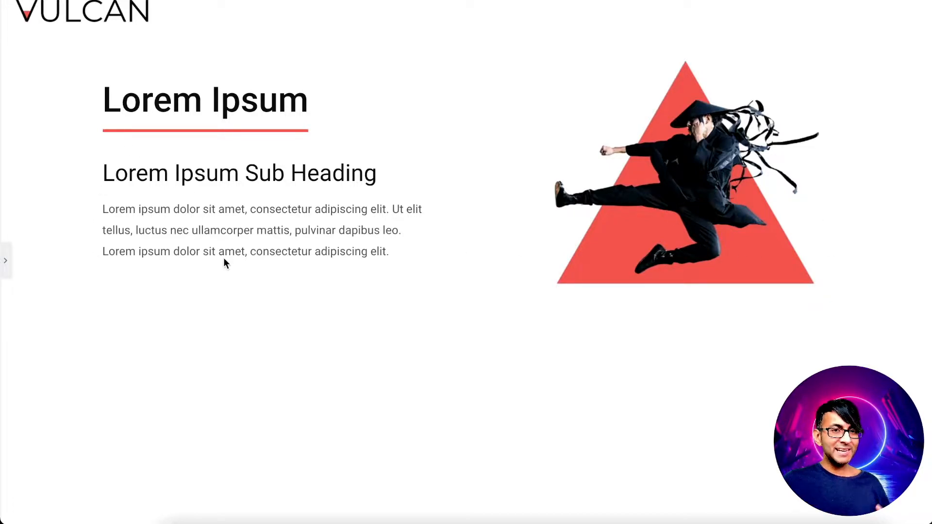
left_click(6, 265)
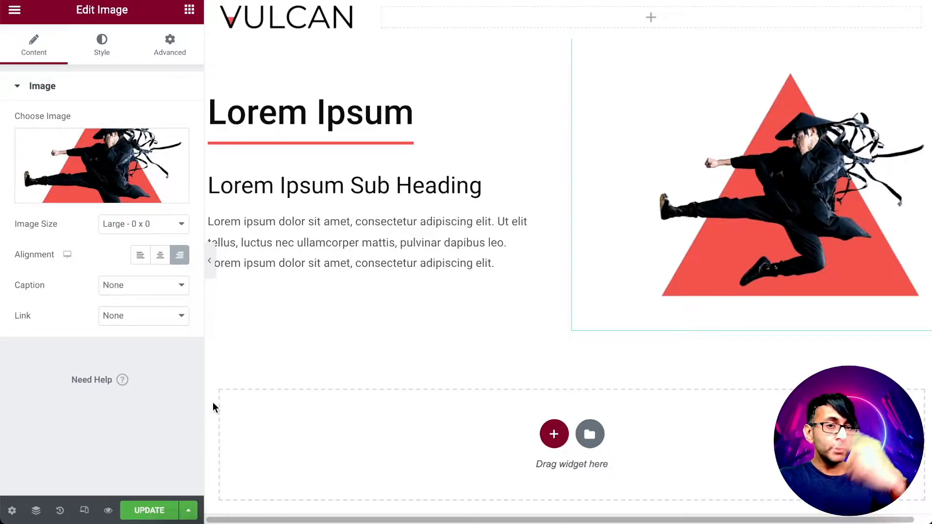
Switch the page to the mobile responsive view and set the preview width to 378
left_click(84, 511)
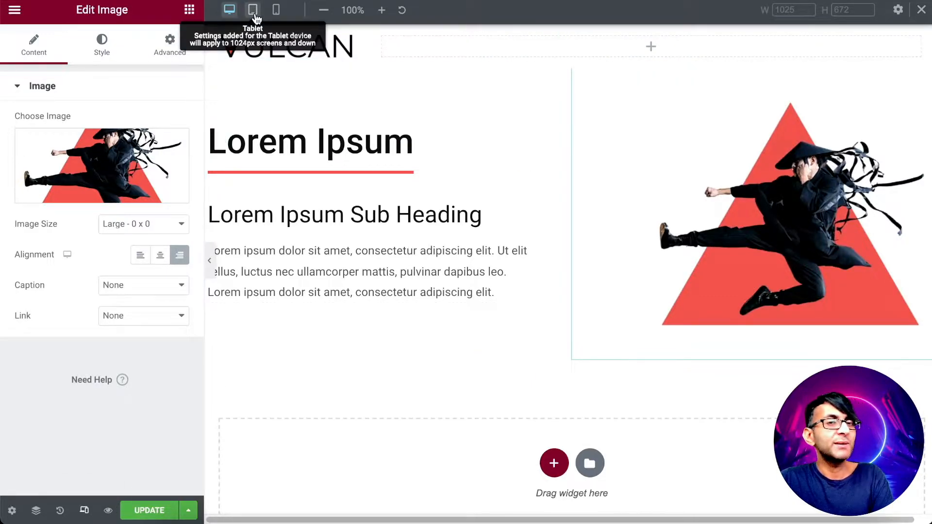
left_click(275, 11)
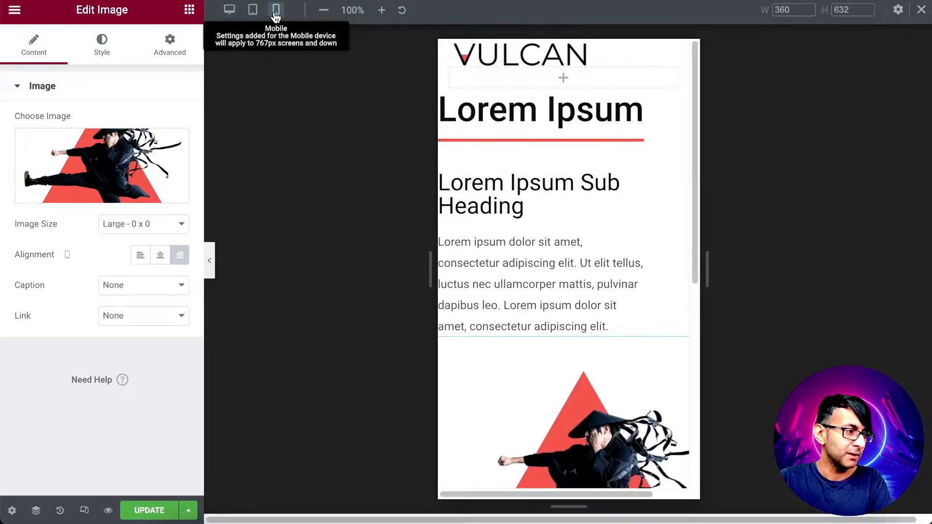
double_click(795, 9)
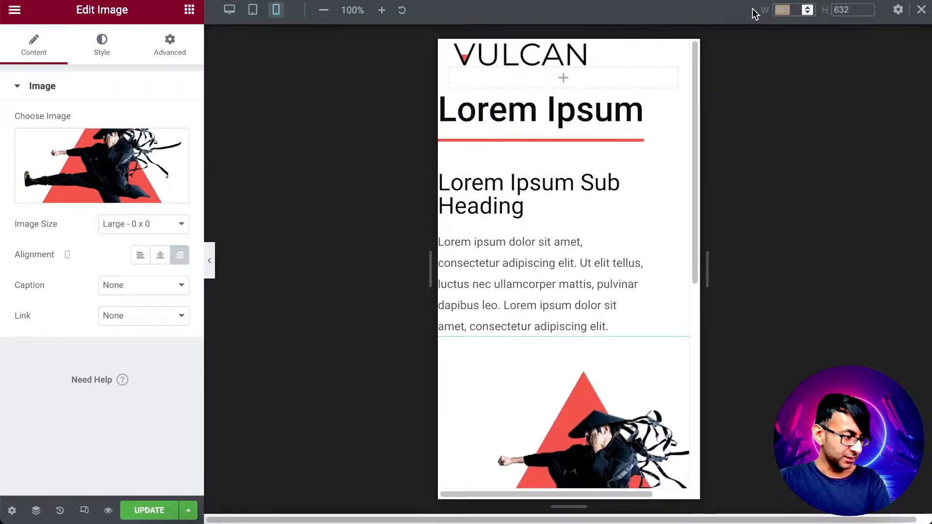
type("378")
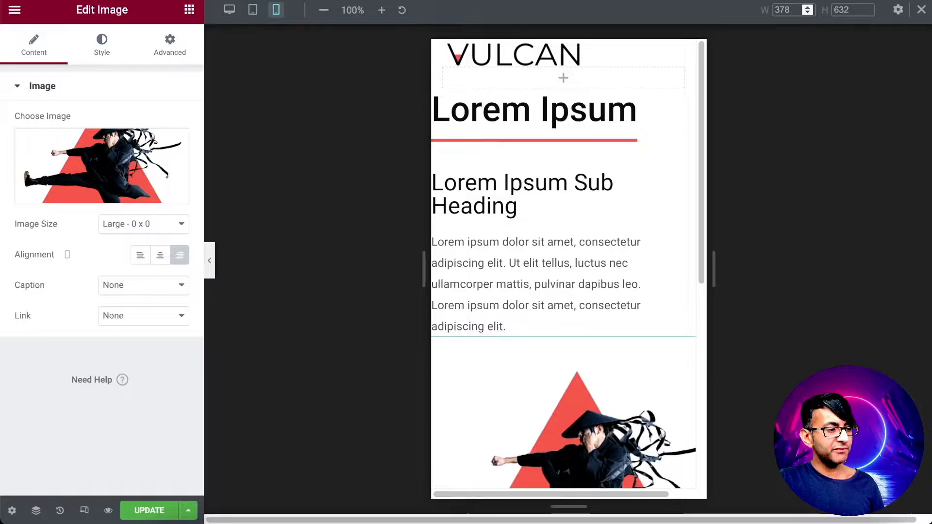
Set the hero text column's width to 50% for mobile and check the narrowed text
left_click(440, 103)
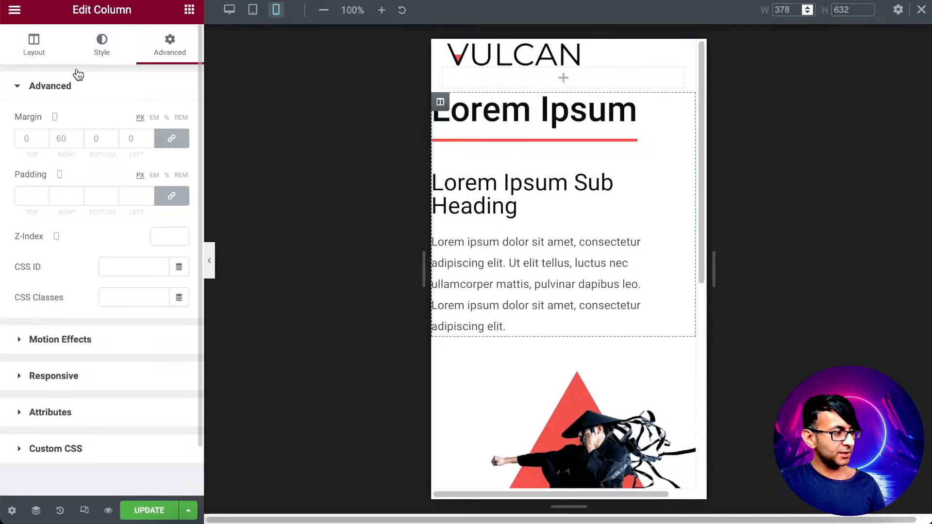
left_click(60, 58)
left_click(169, 120)
type("50")
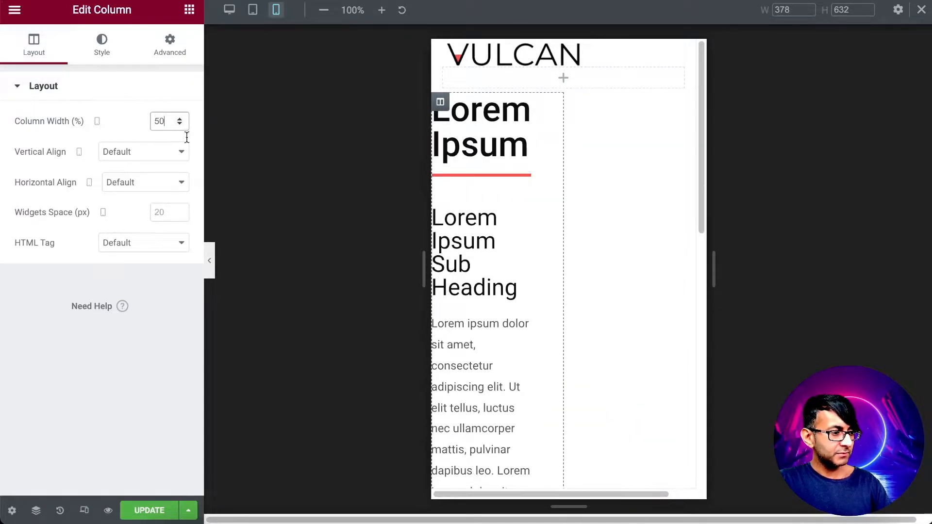
scroll(534, 408, "down", 1)
scroll(502, 421, "down", 3)
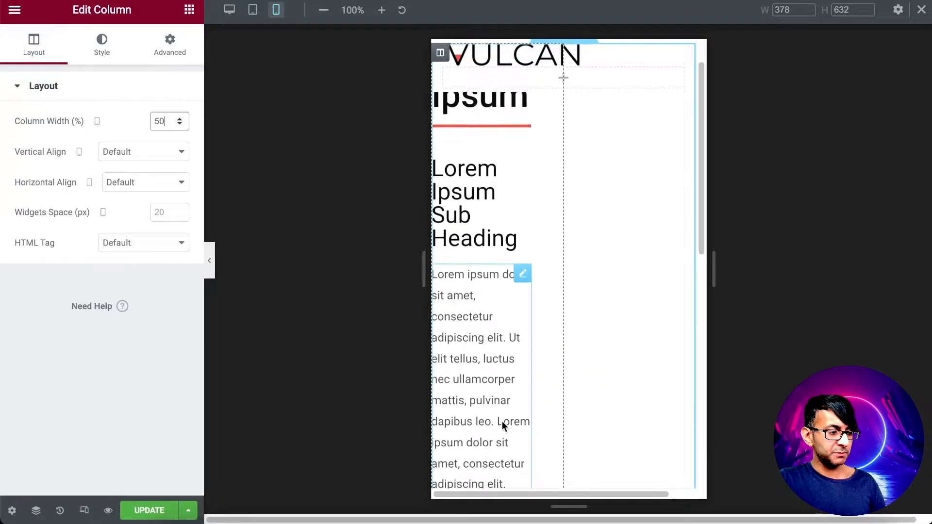
Set the hero image column's width to 50% for mobile and check the two columns side by side
left_click(440, 396)
left_click(166, 121)
type("50")
scroll(550, 231, "up", 3)
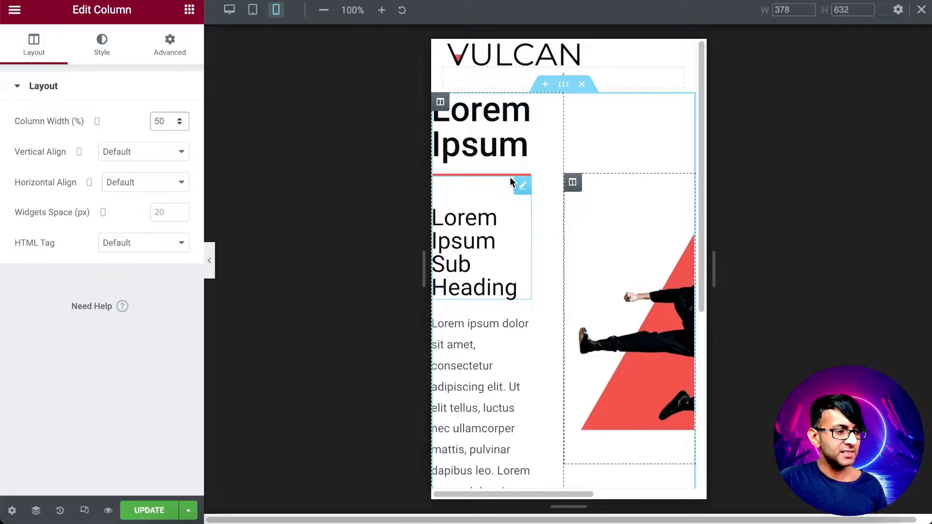
Set the widths of both hero columns to 100% for mobile and check the stacked layout
double_click(159, 121)
type("100")
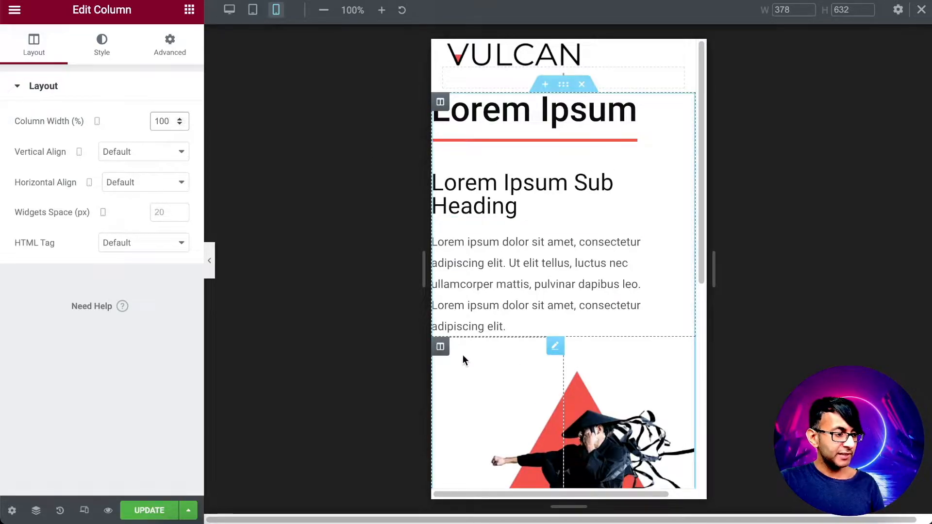
left_click(441, 346)
double_click(165, 120)
type("100")
scroll(553, 299, "down", 5)
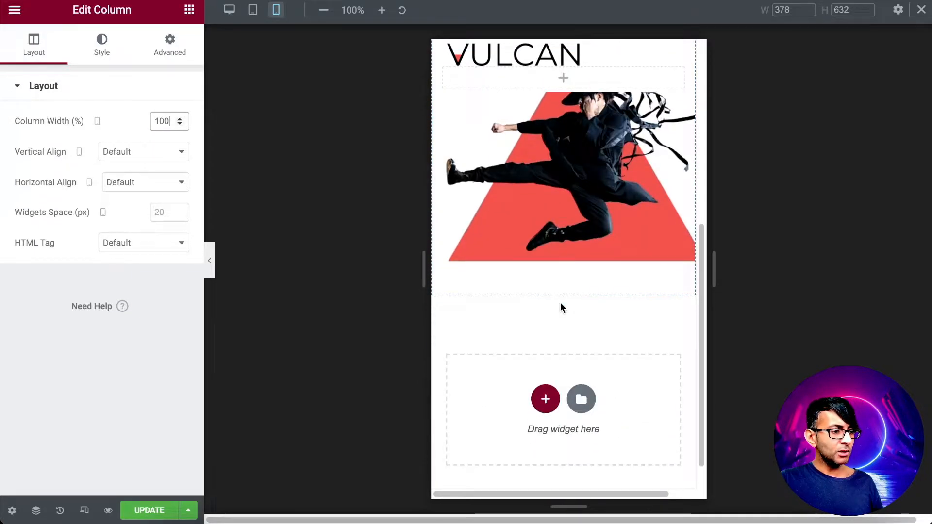
scroll(560, 302, "up", 3)
scroll(563, 307, "up", 2)
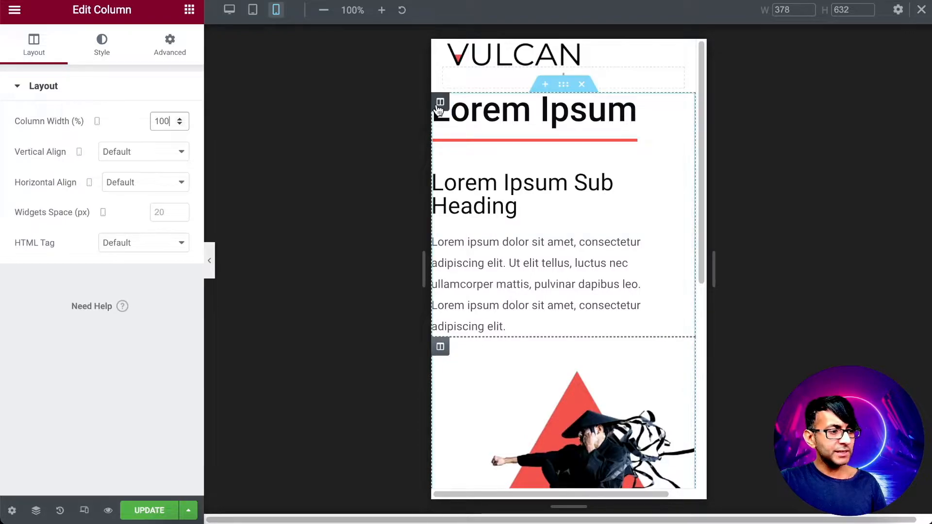
Unlink the hero section's mobile padding and set 15 px on its left and right sides
left_click(439, 109)
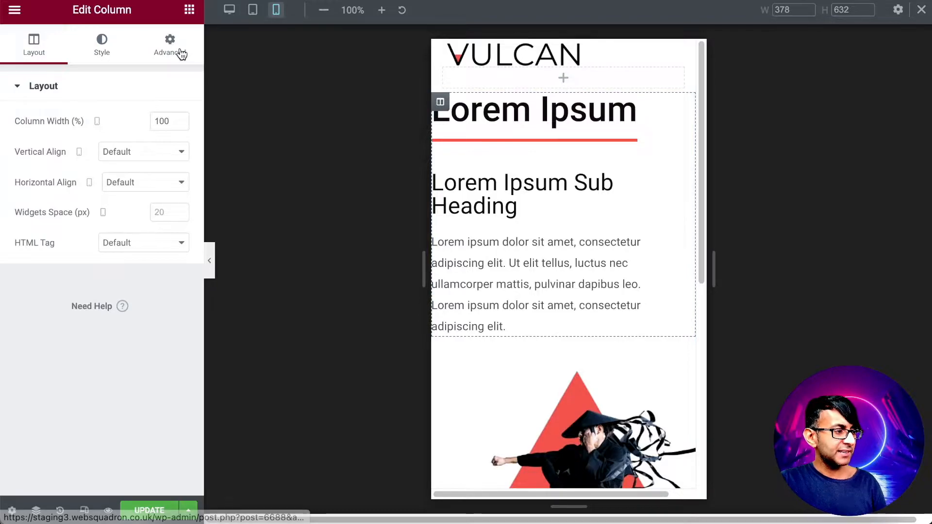
left_click(564, 86)
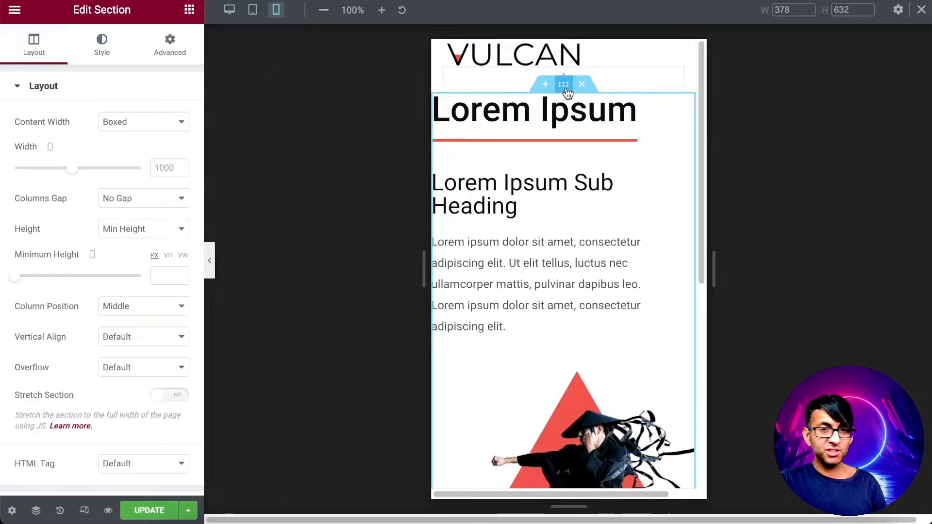
left_click(151, 51)
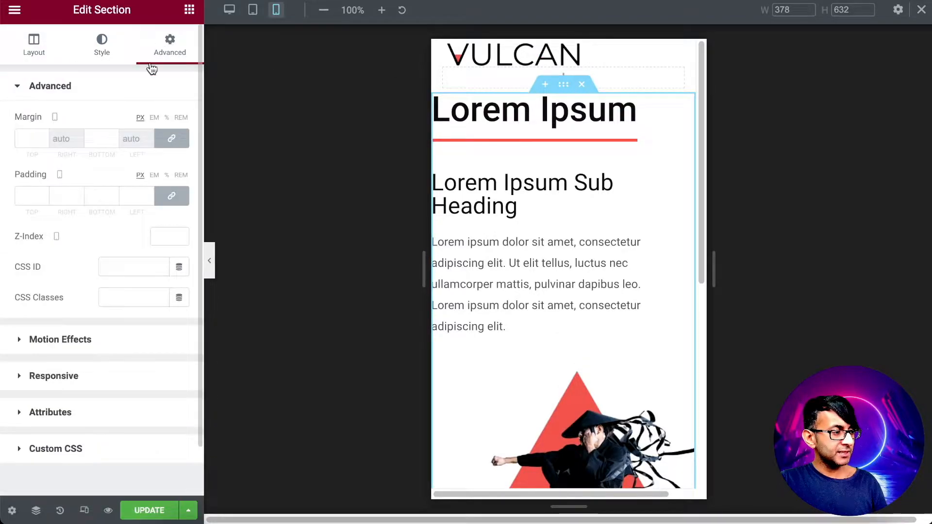
left_click(173, 194)
double_click(61, 196)
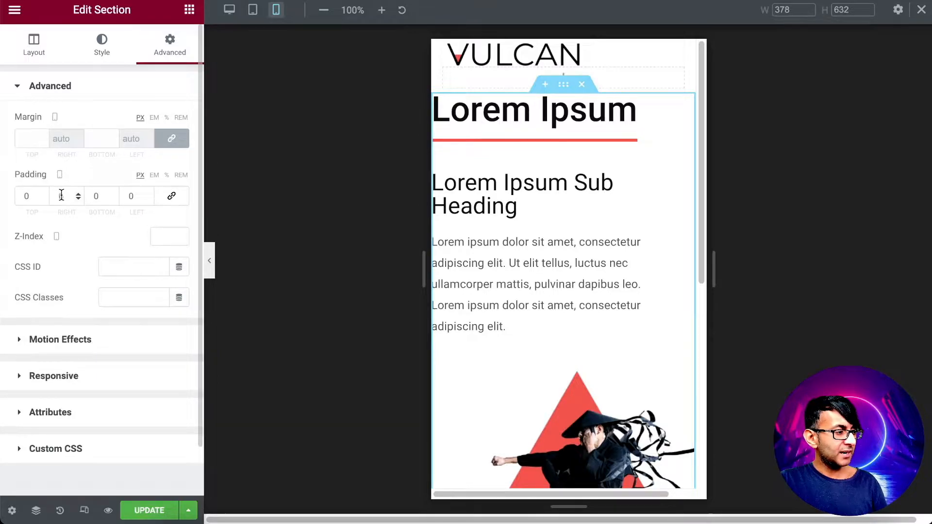
type("15")
key("Tab")
key("Tab")
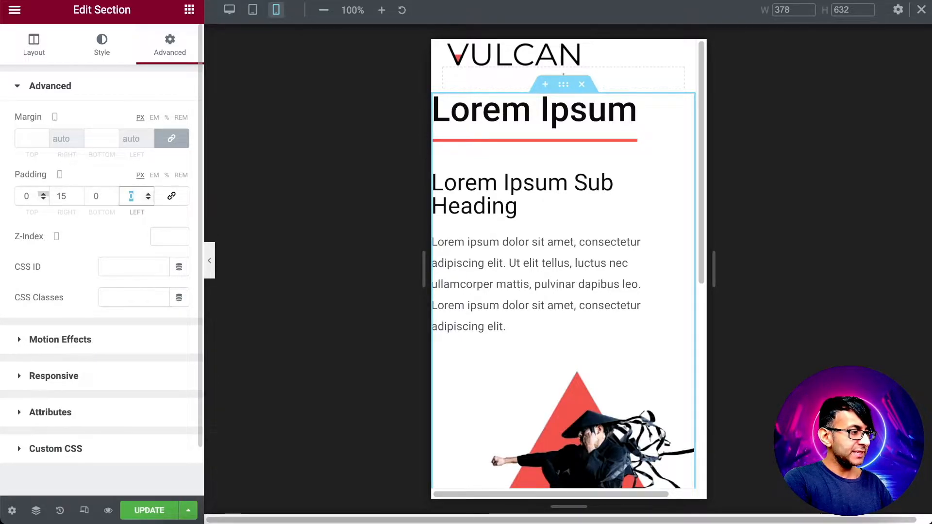
type("15")
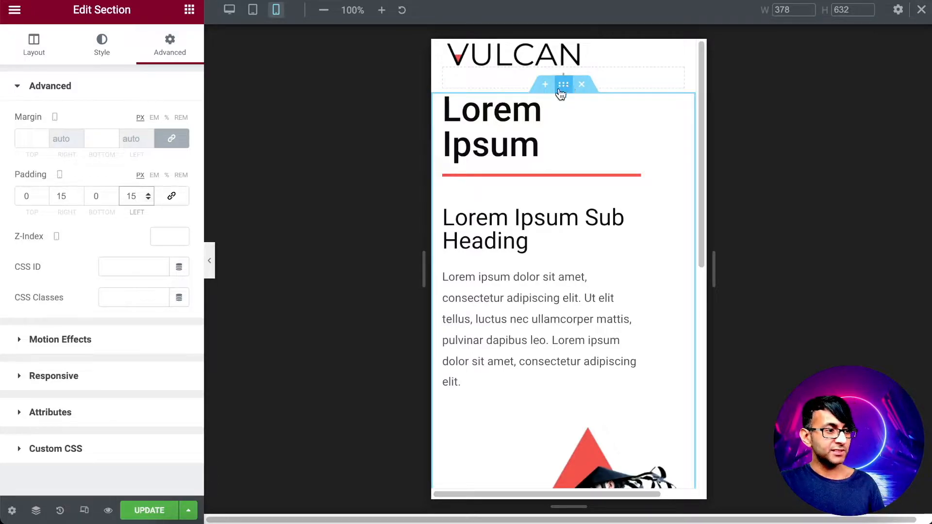
Unlink the hero text column's mobile margins so that every side is 0
left_click(451, 103)
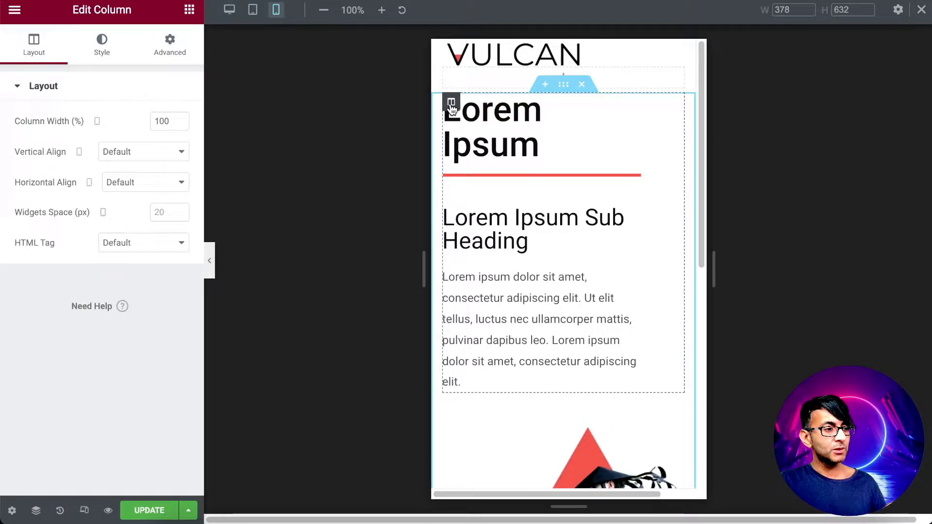
left_click(181, 55)
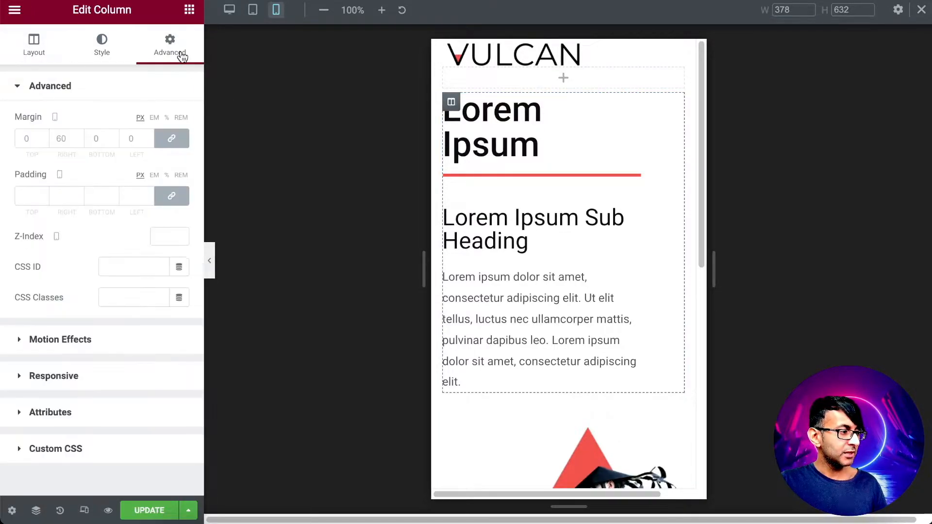
left_click(172, 141)
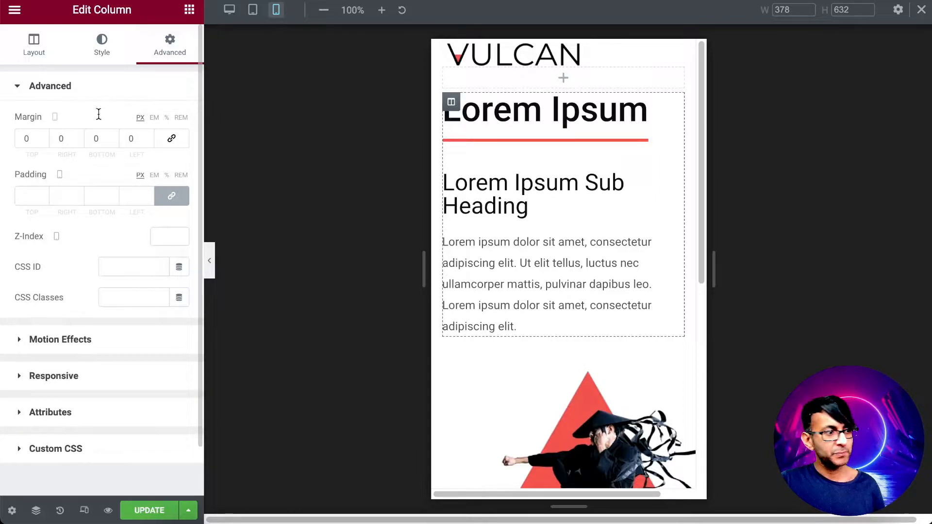
Check the text column in the desktop view, and return to the mobile view with a preview width of 378
left_click(229, 10)
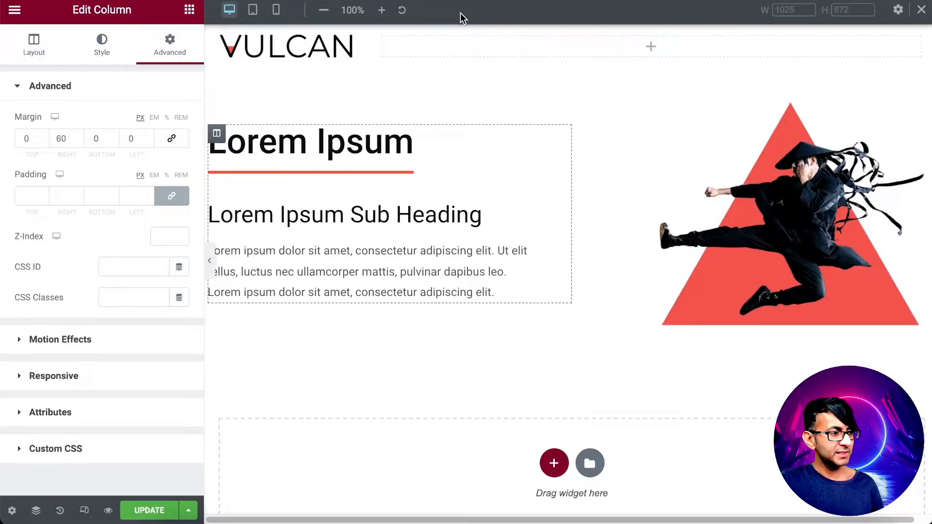
left_click(276, 10)
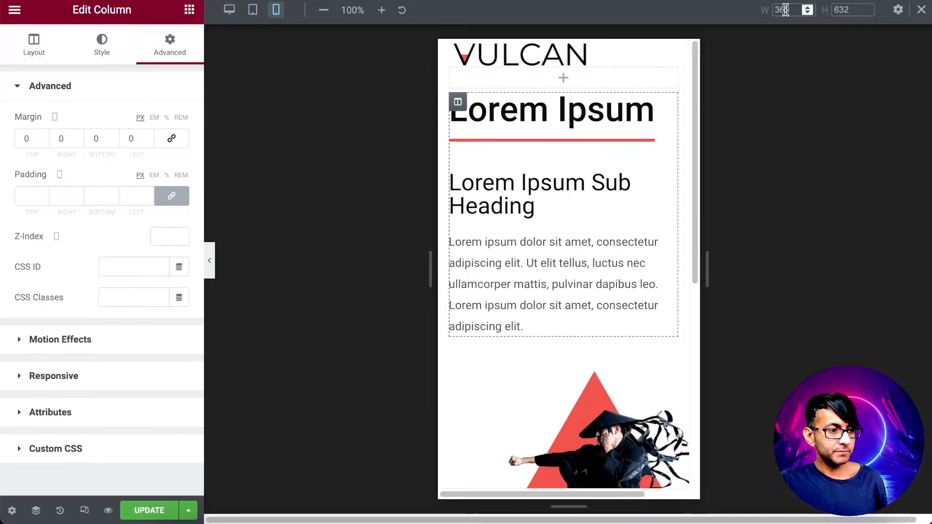
left_click_drag(791, 9, 738, 9)
type("378")
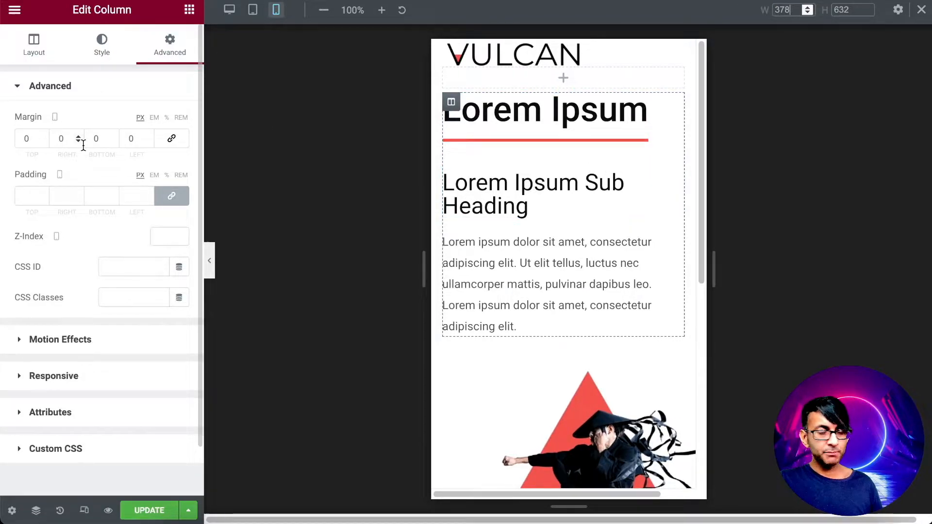
Give the hero text column a 50 px top margin for mobile
double_click(17, 135)
type("50")
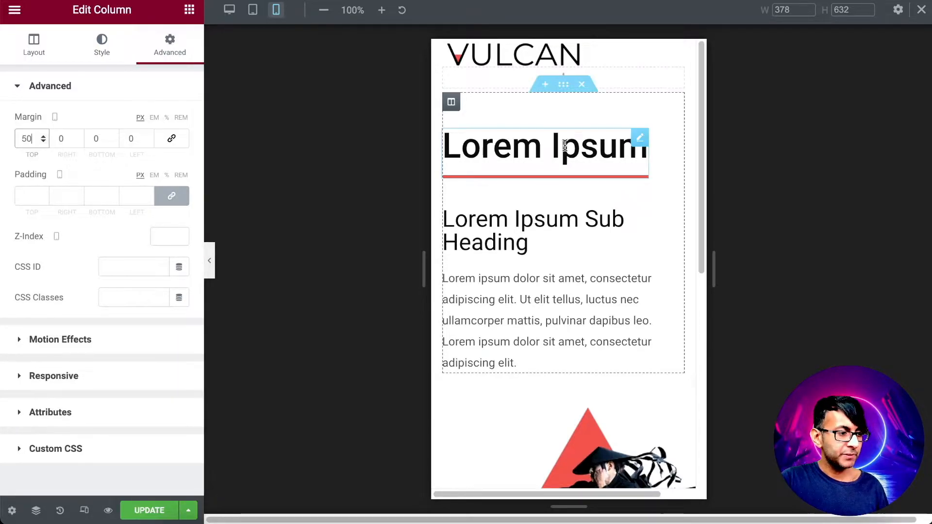
Reduce the main heading's mobile font size to 2.2 rem
left_click(641, 145)
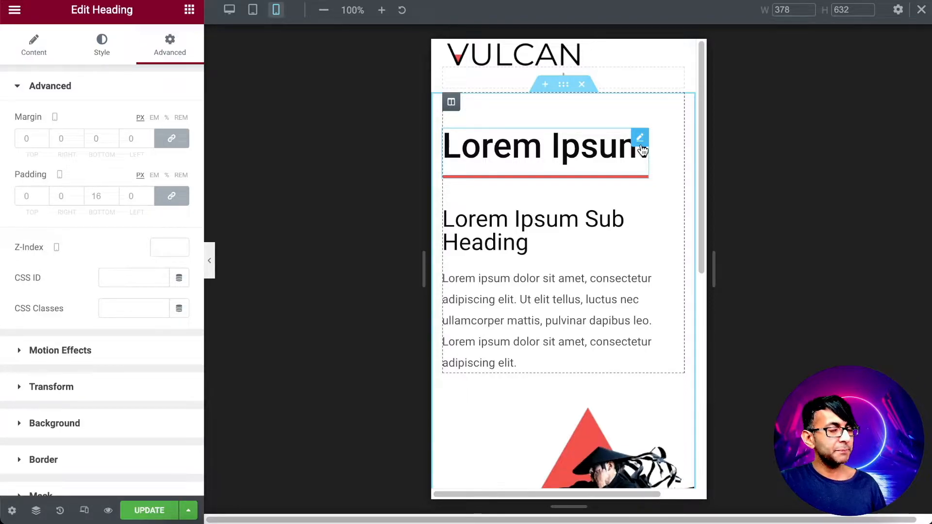
left_click(102, 46)
left_click(181, 153)
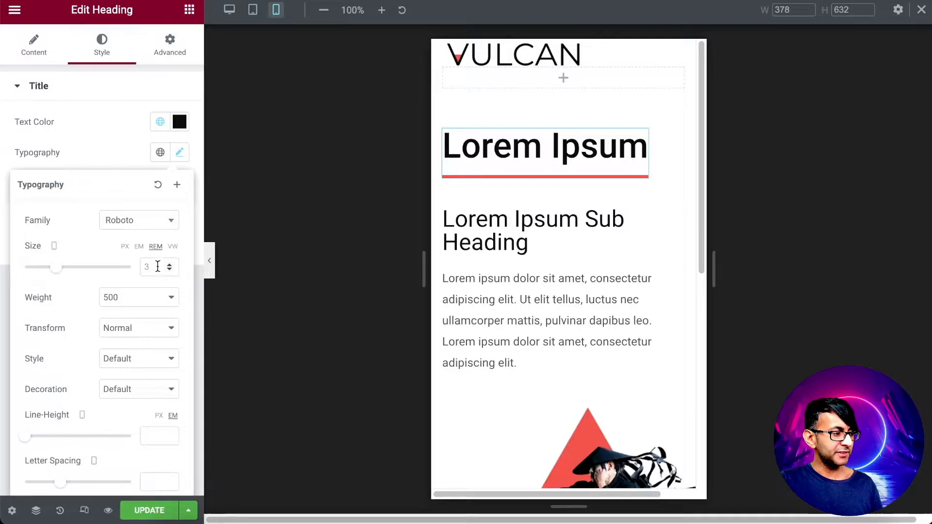
type("2")
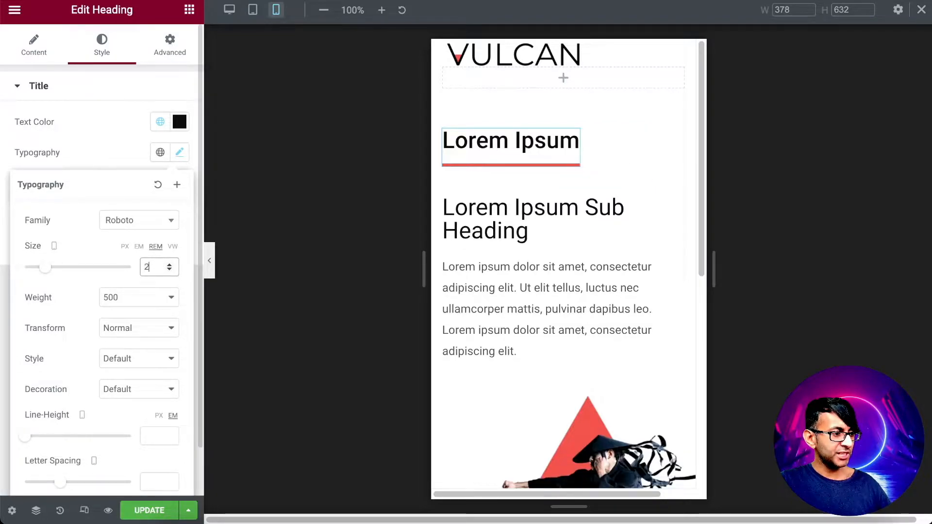
left_click(170, 264)
left_click(170, 264)
left_click(170, 265)
left_click(169, 269)
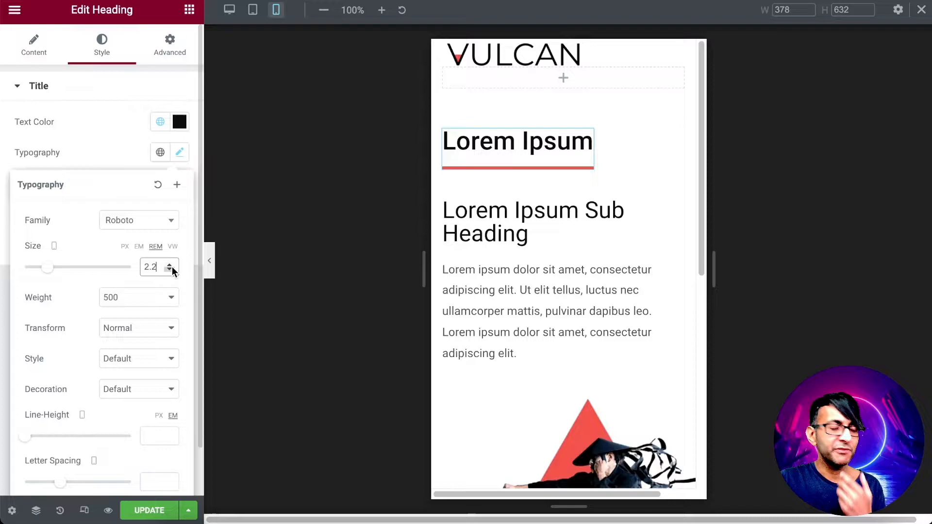
Set the sub heading's mobile font size to 1.5 rem
left_click(523, 212)
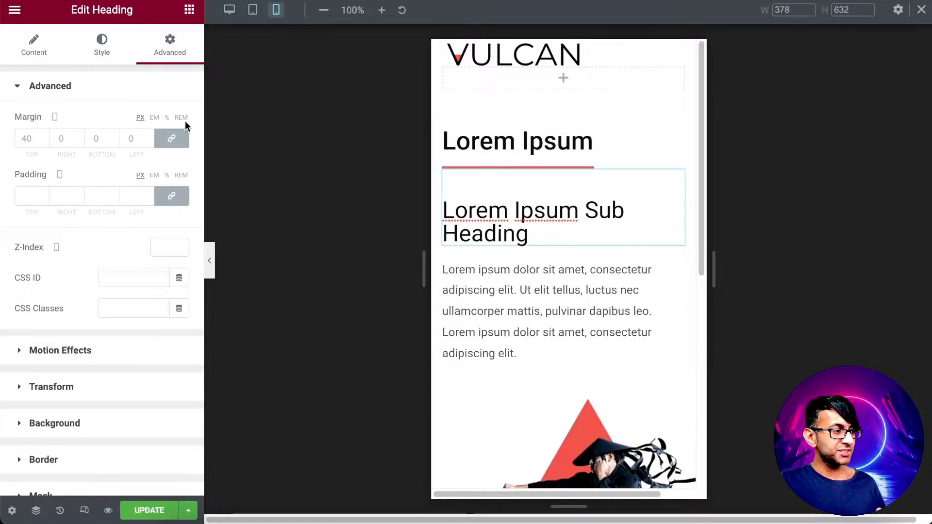
left_click(103, 45)
left_click(179, 153)
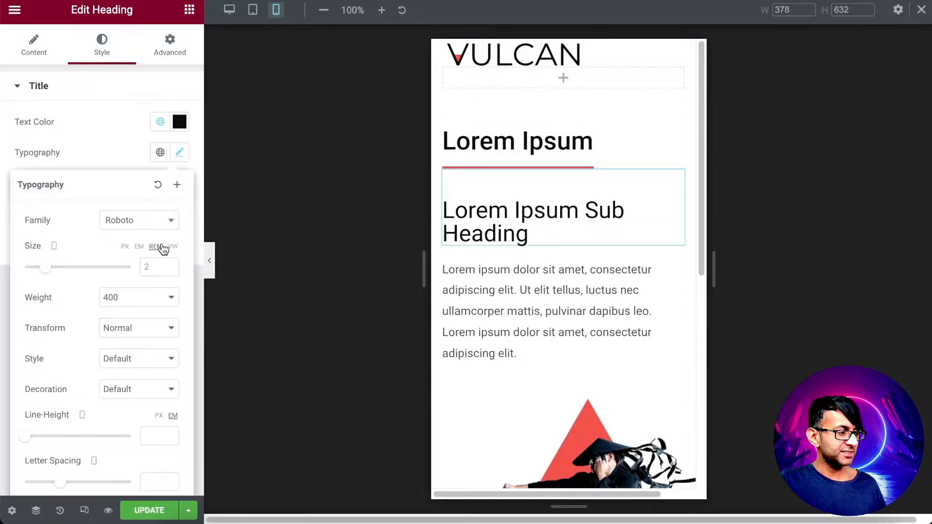
left_click(157, 267)
type("1.5")
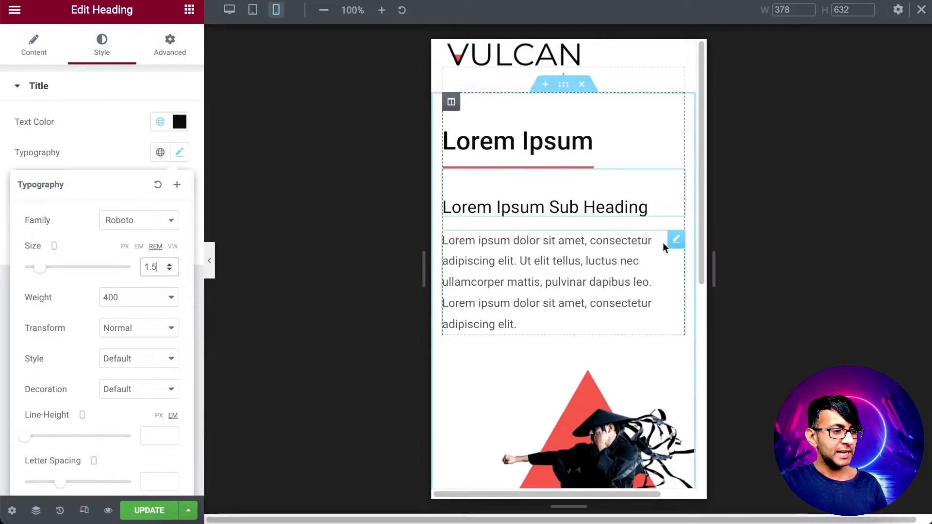
Try a mobile font size of 0.9 rem on the hero paragraph and return it to 1 rem
left_click(672, 247)
left_click(180, 183)
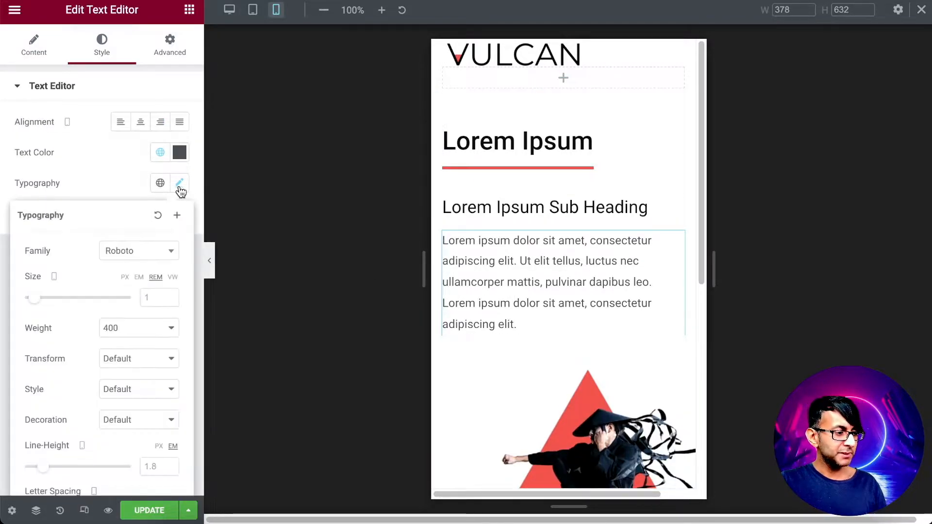
left_click(153, 299)
left_click(170, 301)
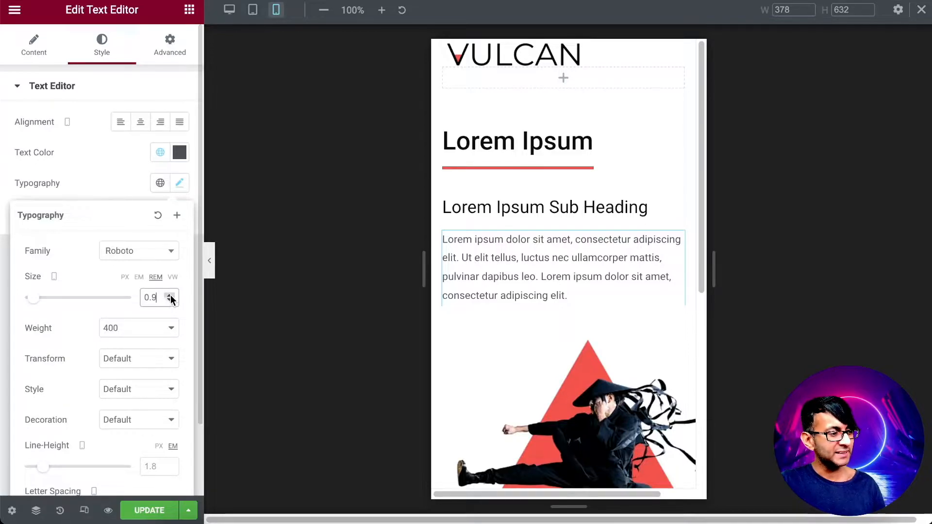
left_click(170, 295)
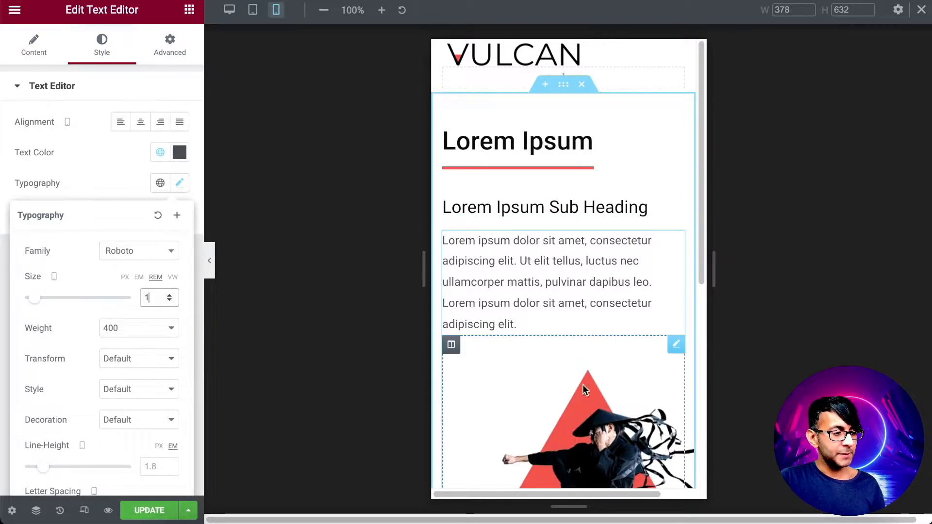
left_click(451, 345)
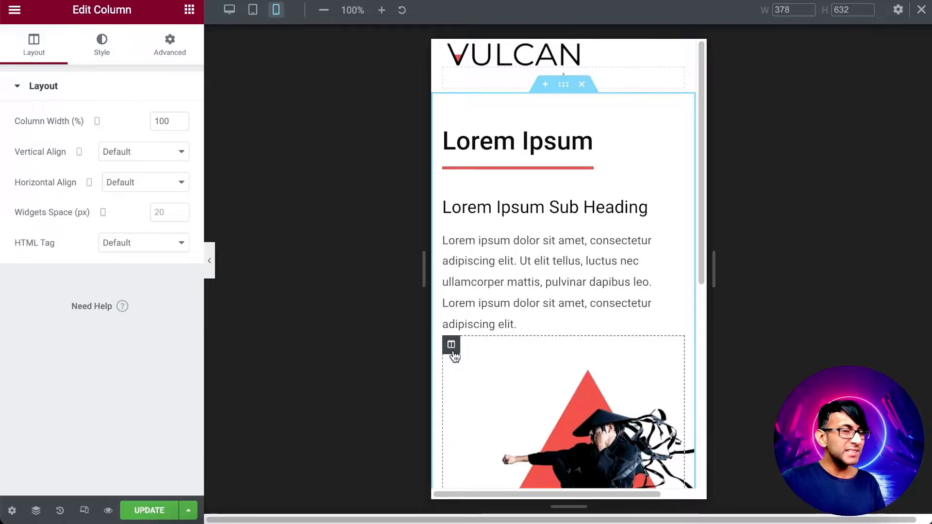
left_click(101, 45)
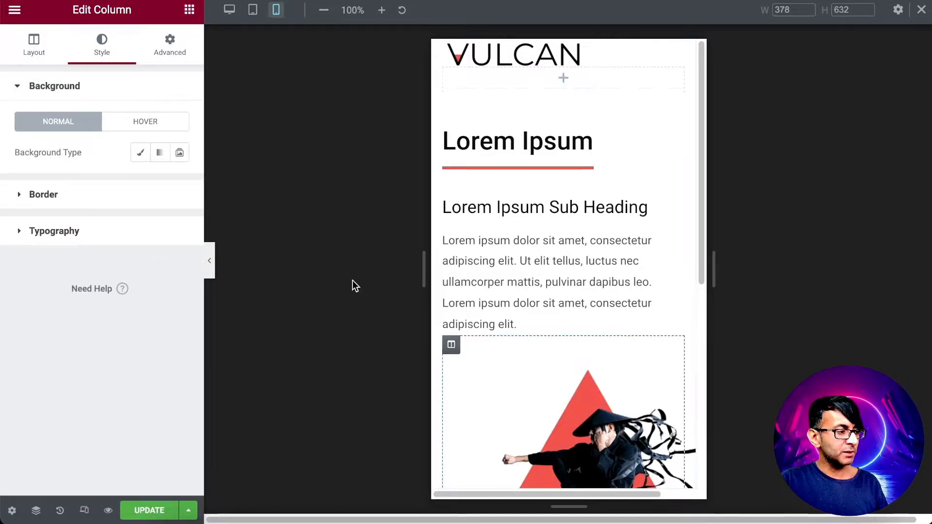
left_click(176, 49)
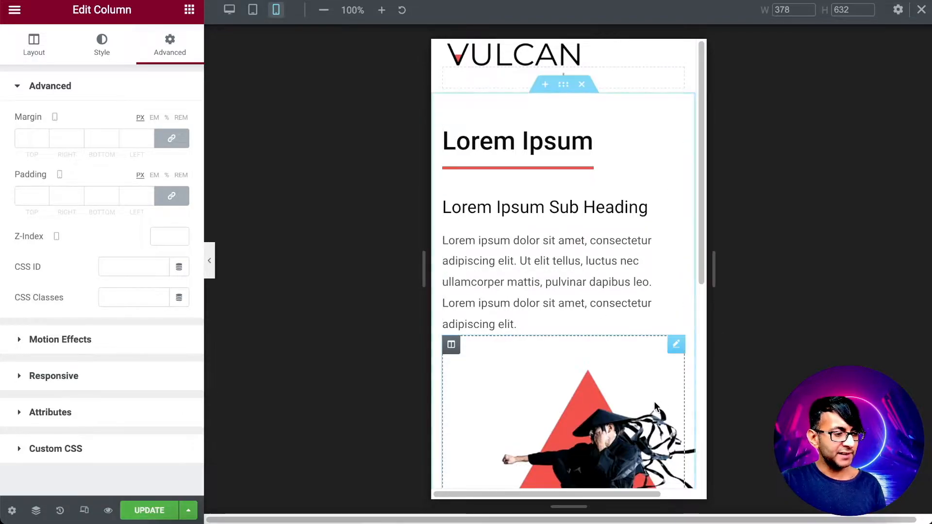
Set the fighter image's size to Full and reduce its mobile width to about 228 px
left_click(674, 344)
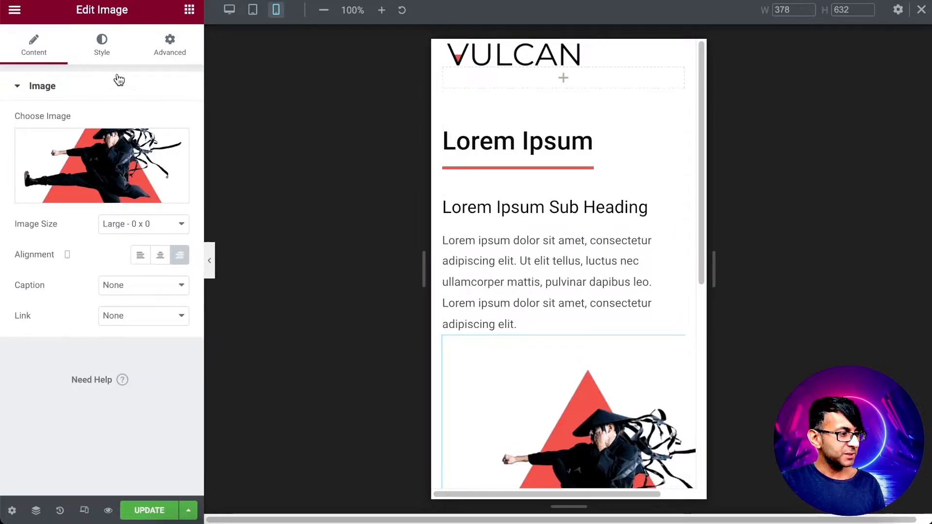
left_click(136, 225)
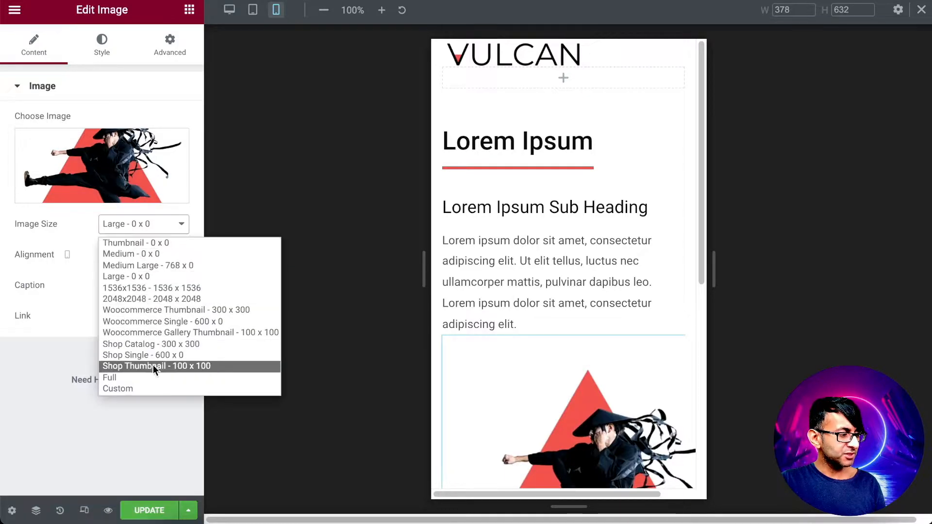
left_click(157, 378)
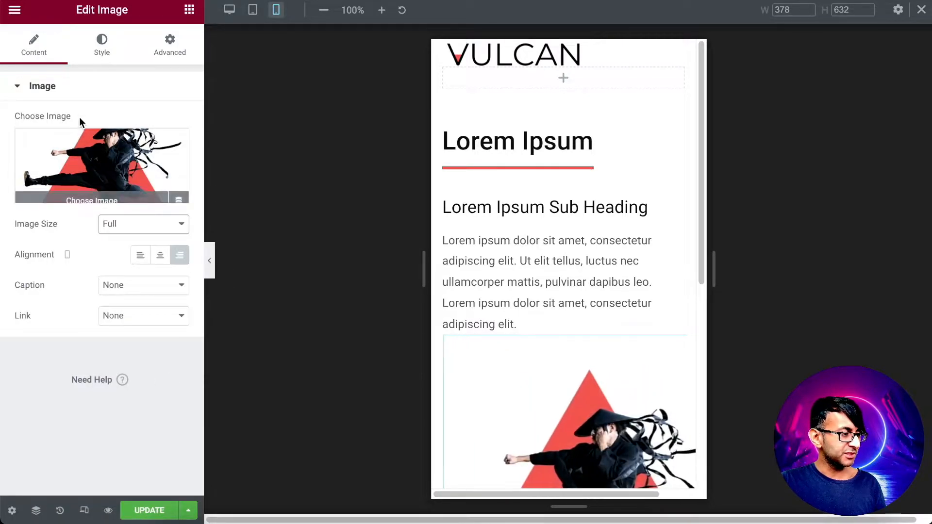
left_click(100, 62)
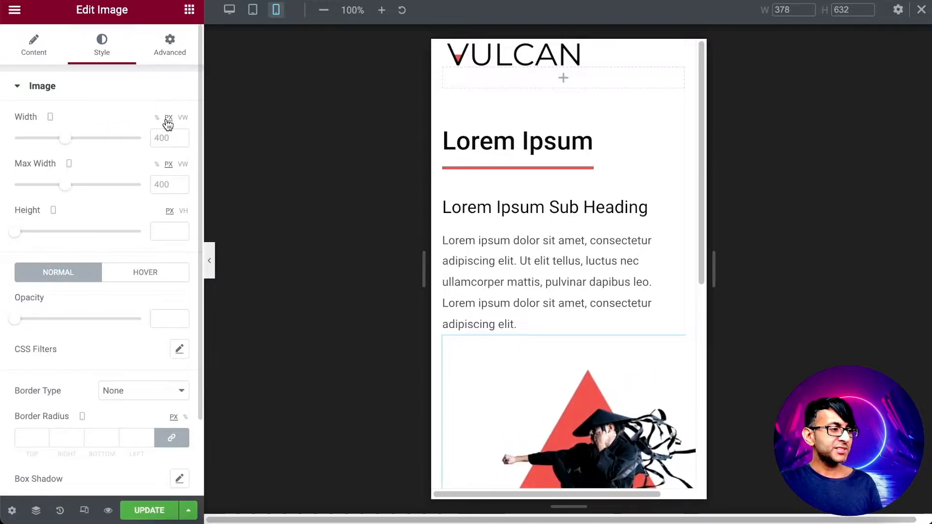
left_click_drag(64, 138, 40, 142)
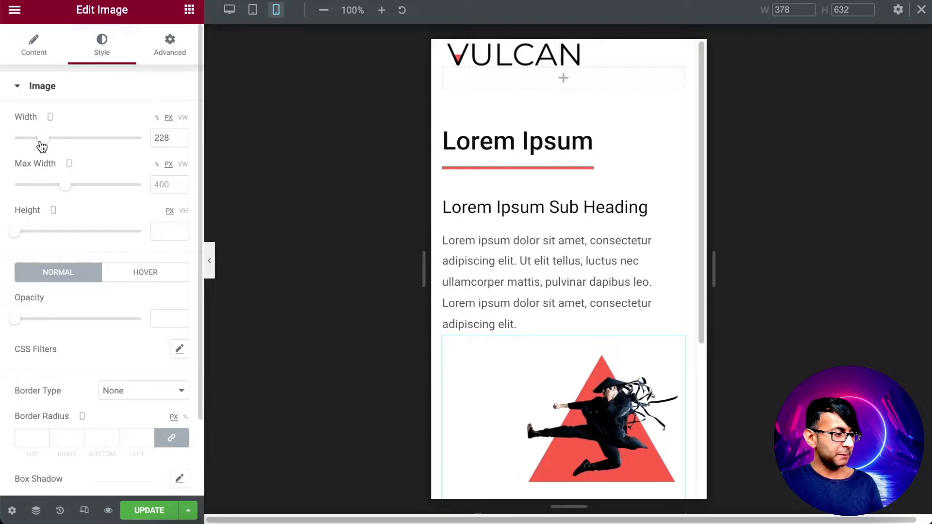
Set the fighter image's mobile width and max width to 228 px and center its mobile alignment
left_click(180, 140)
left_click_drag(151, 141, 190, 140)
type("228")
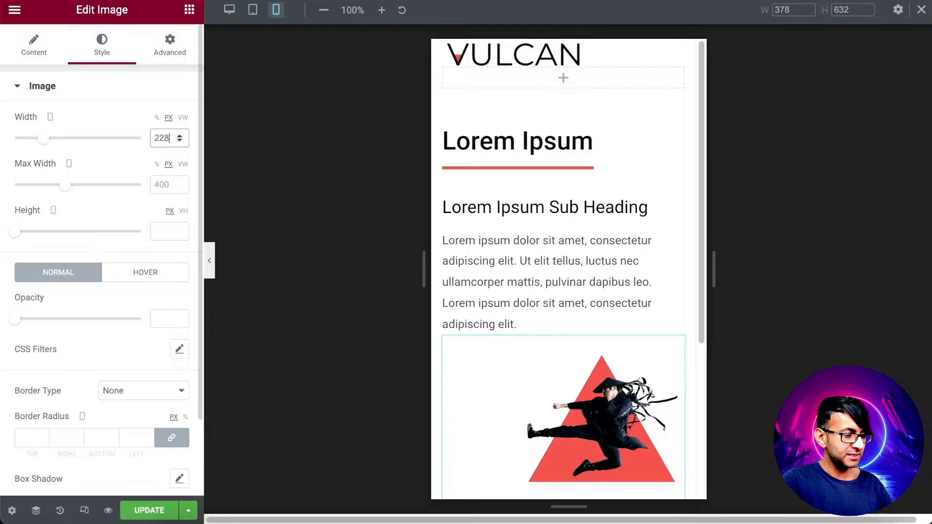
type("228")
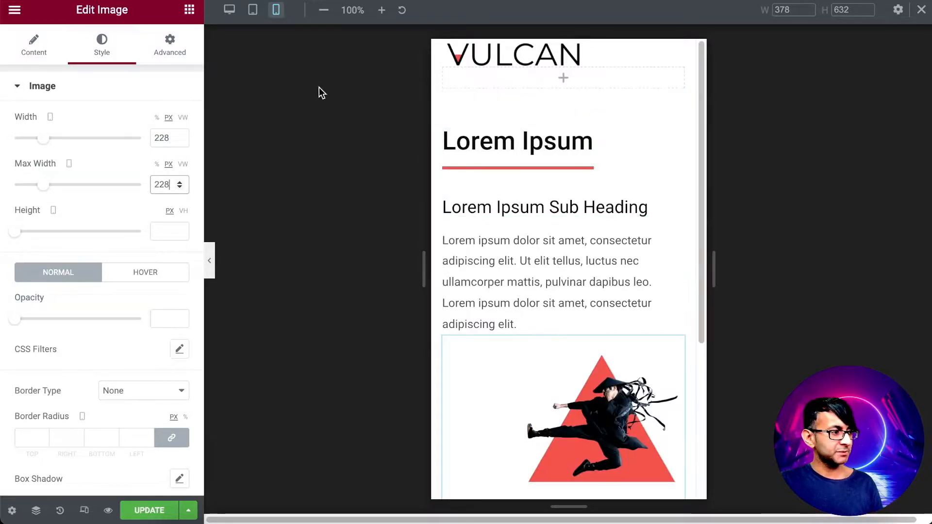
left_click(20, 62)
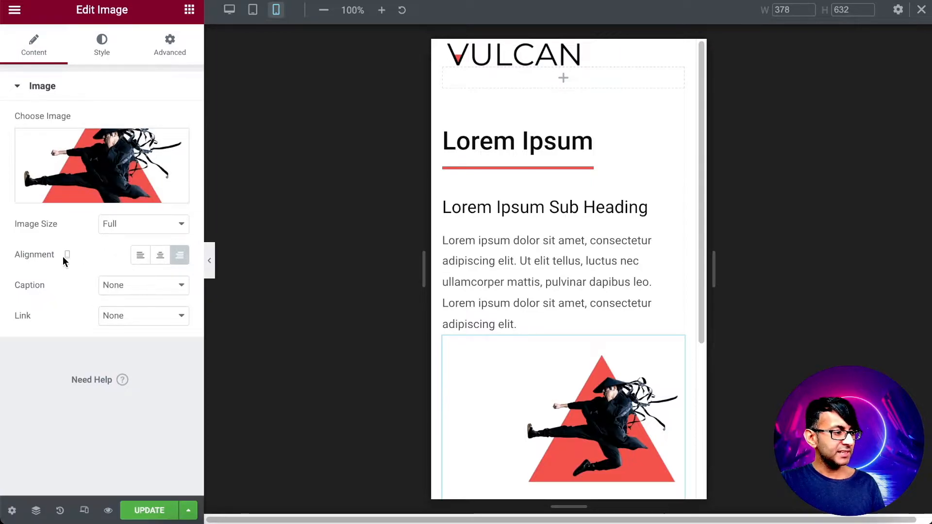
left_click(157, 257)
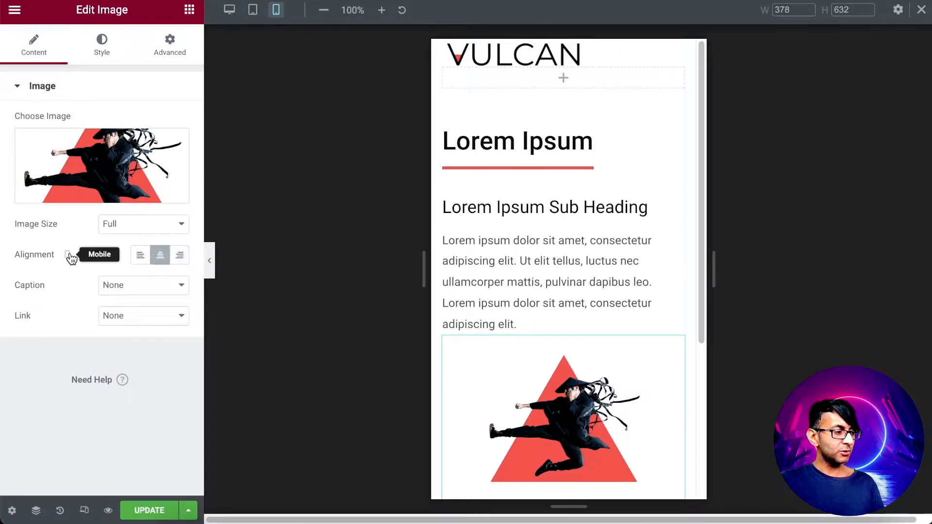
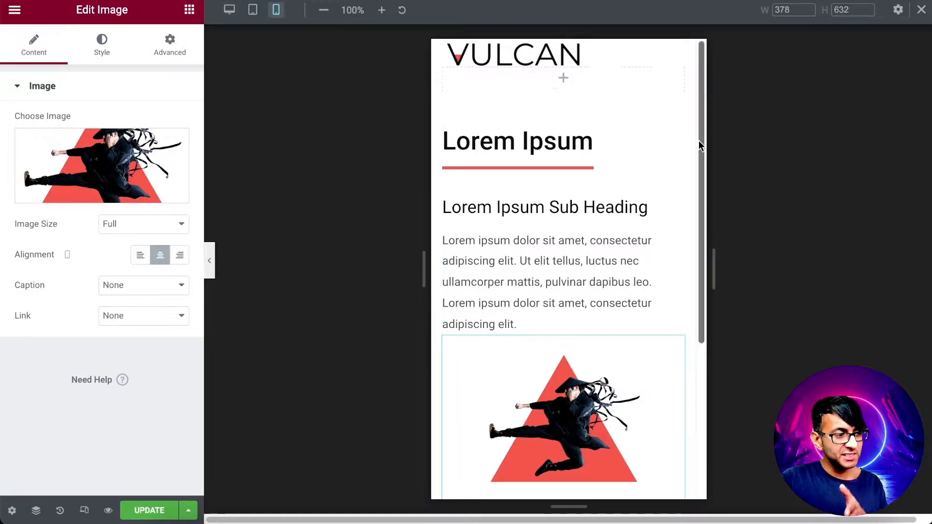
Return to the desktop layout, preview the hero at full width and duplicate the hero section
left_click(527, 95)
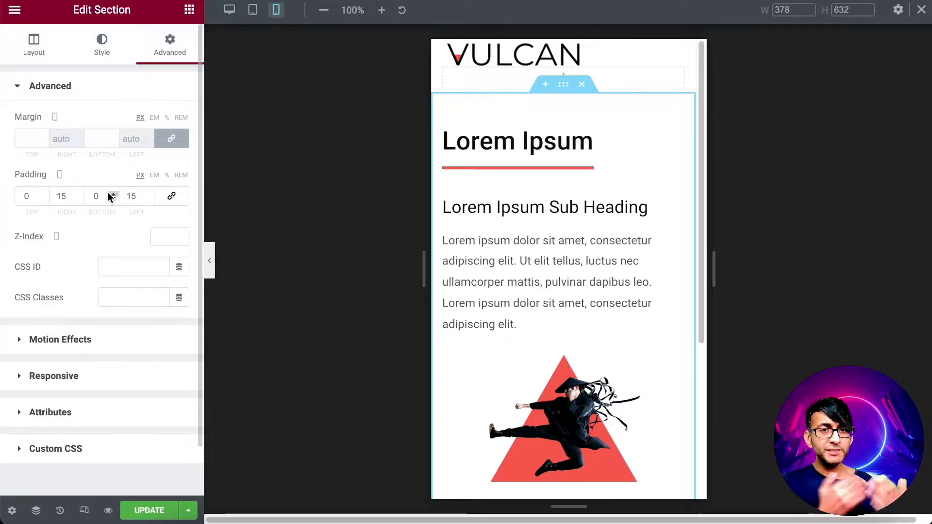
left_click(230, 10)
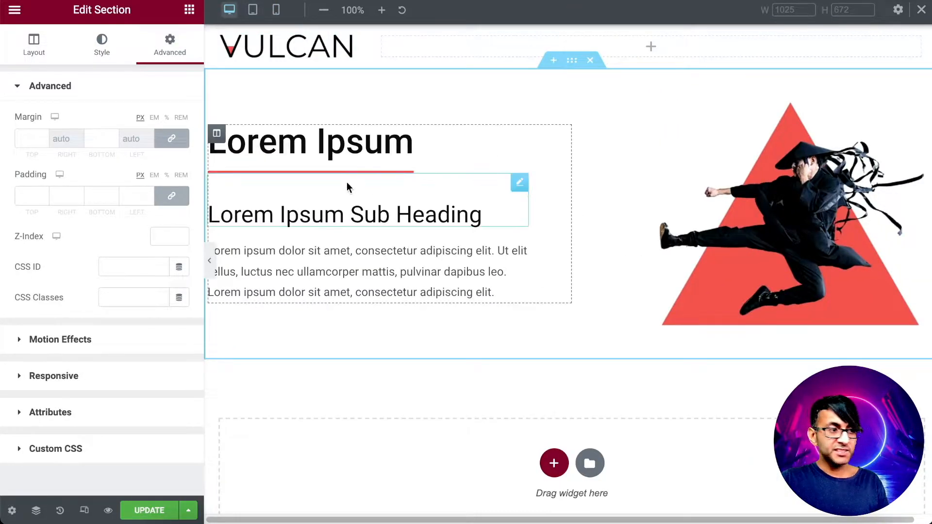
left_click(213, 265)
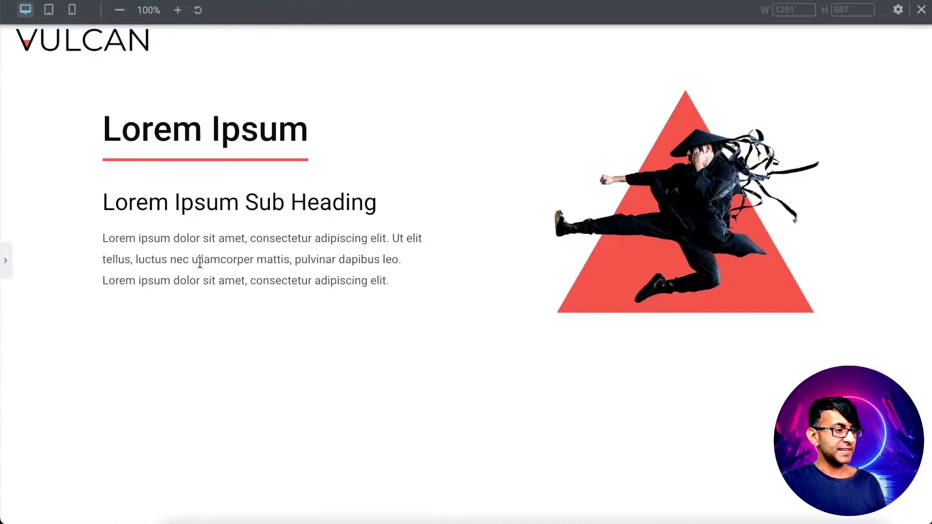
left_click(7, 265)
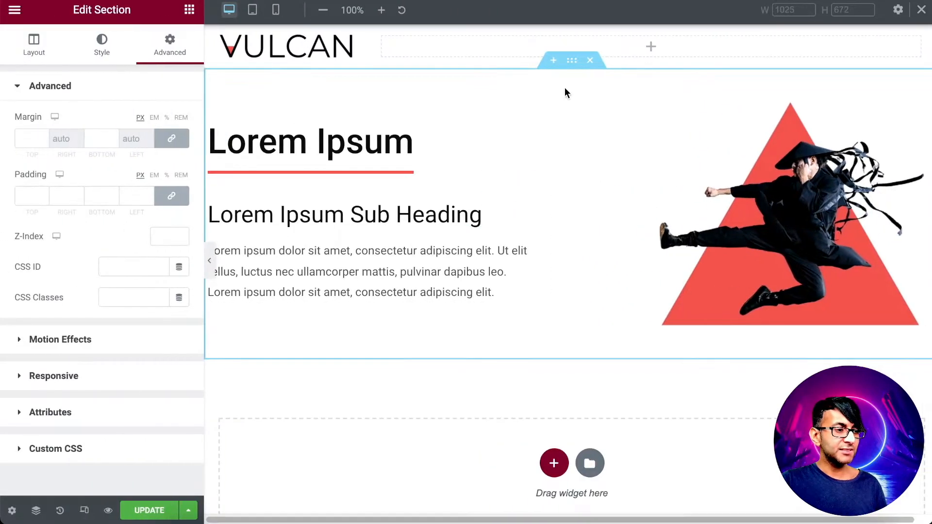
right_click(573, 62)
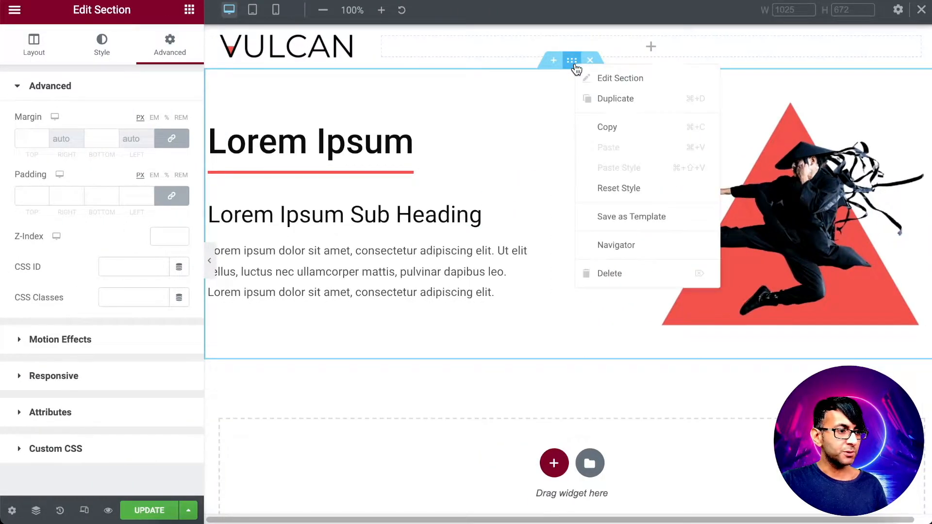
left_click(603, 100)
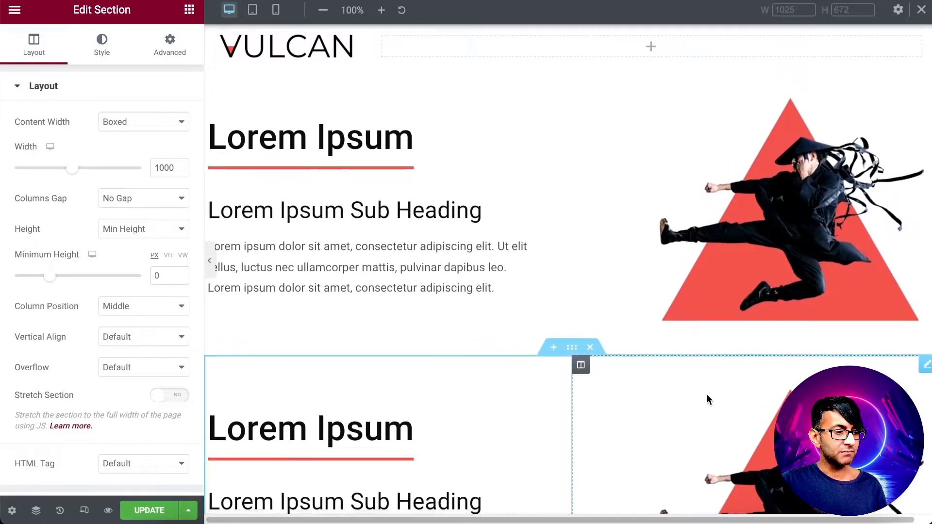
Move the duplicated section's image column in front of its text column and center the image's alignment
scroll(706, 394, "down", 3)
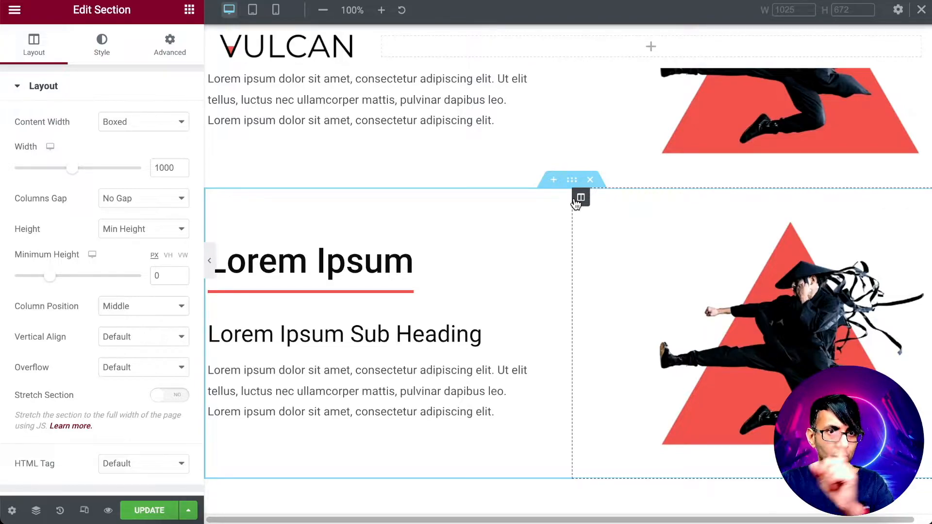
left_click_drag(577, 203, 199, 221)
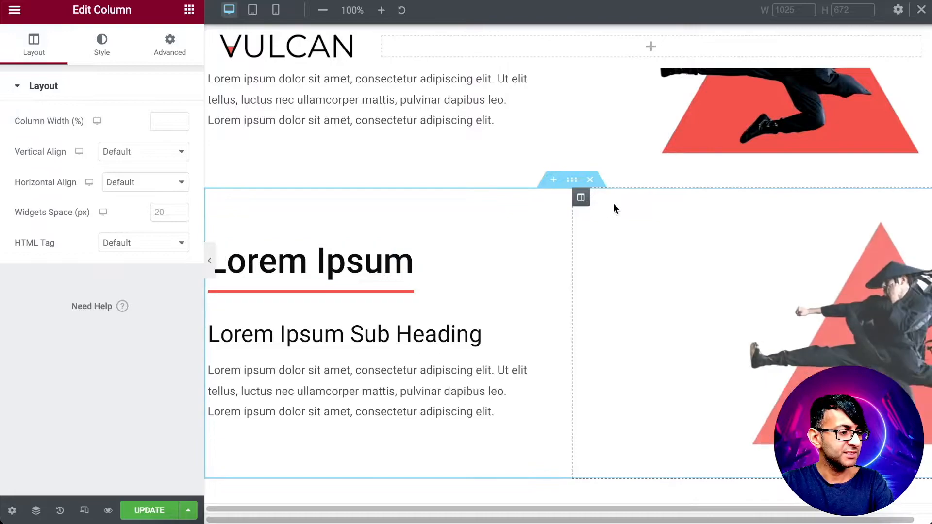
left_click_drag(582, 201, 240, 250)
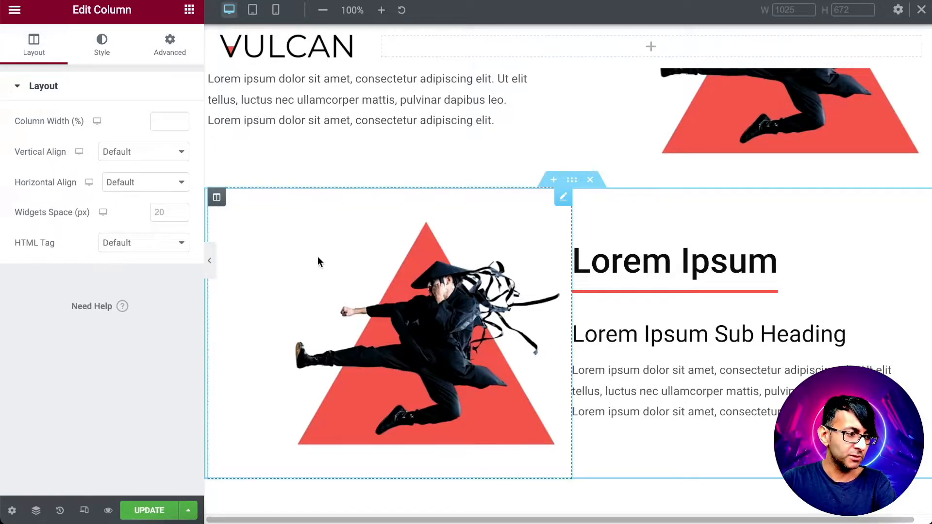
left_click(404, 316)
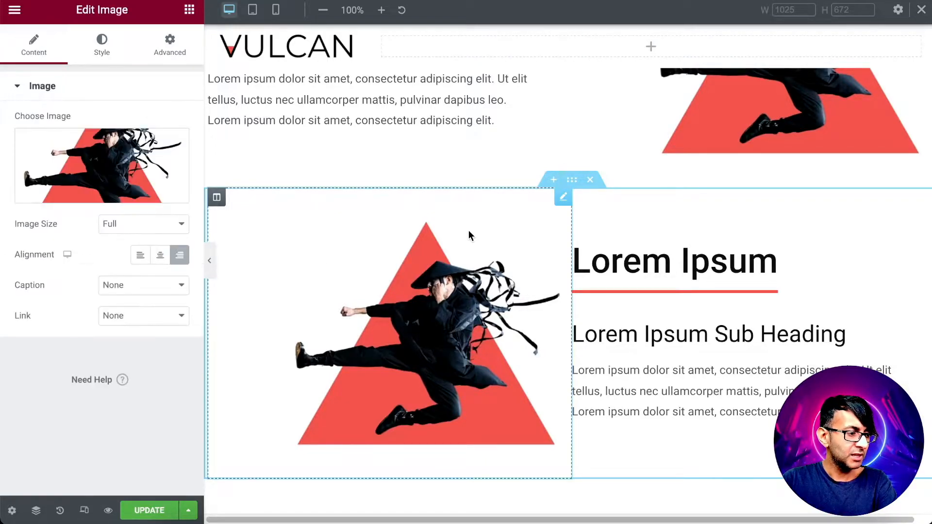
left_click(162, 262)
left_click(161, 261)
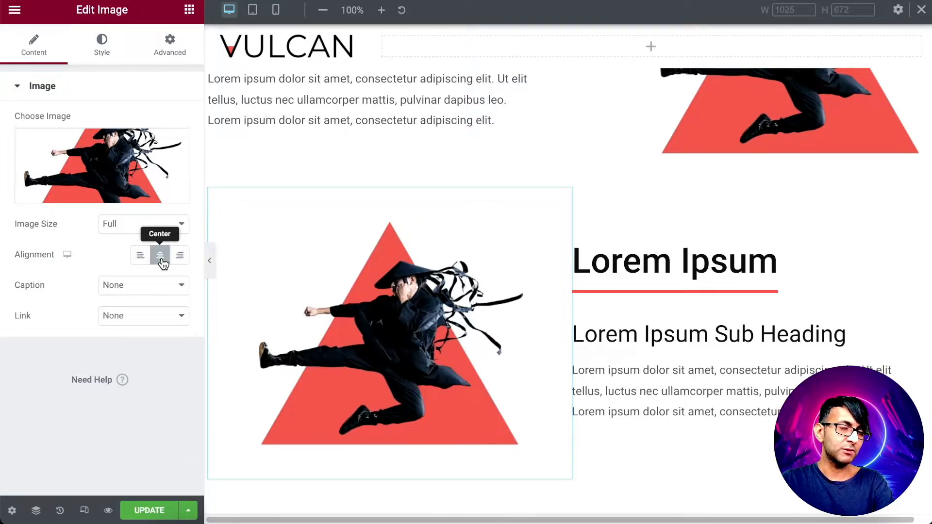
Delete the underlined "Lorem Ipsum" main heading from the duplicated section, keeping the sub heading and paragraph
left_click(774, 260)
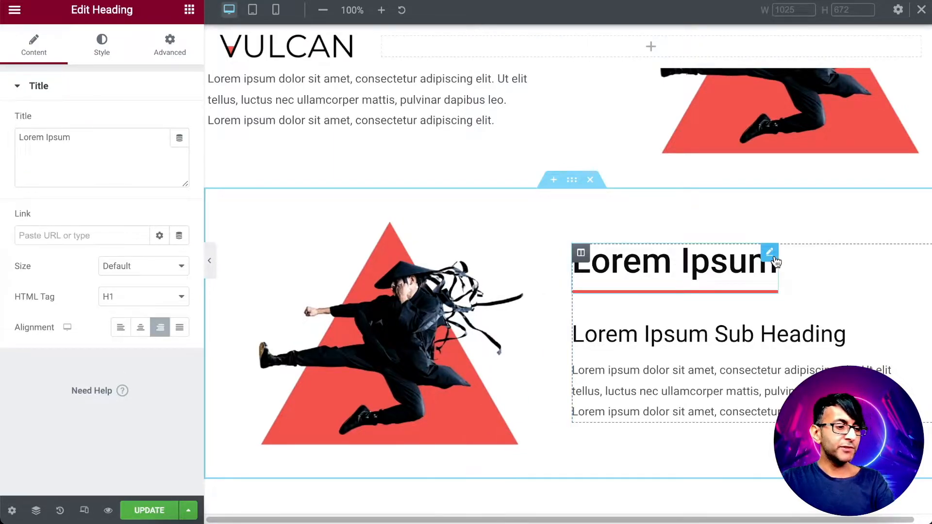
right_click(774, 261)
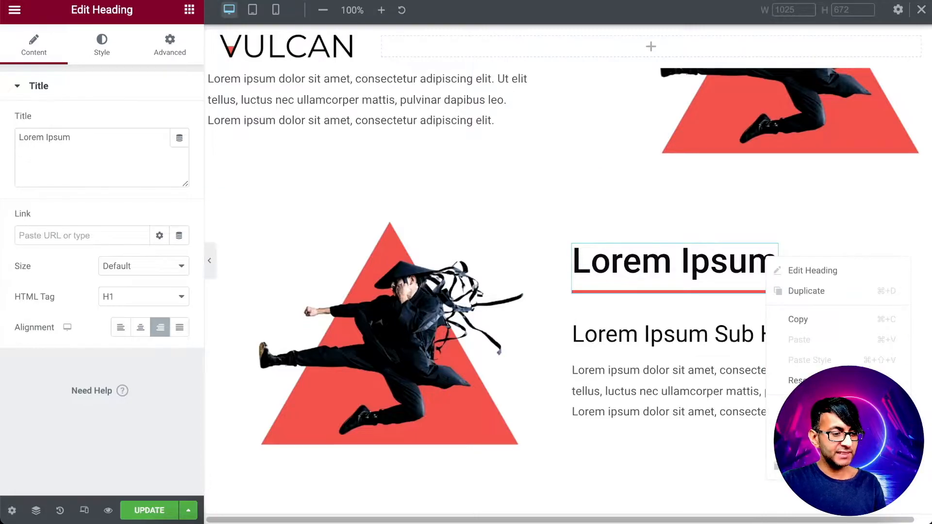
key("Delete")
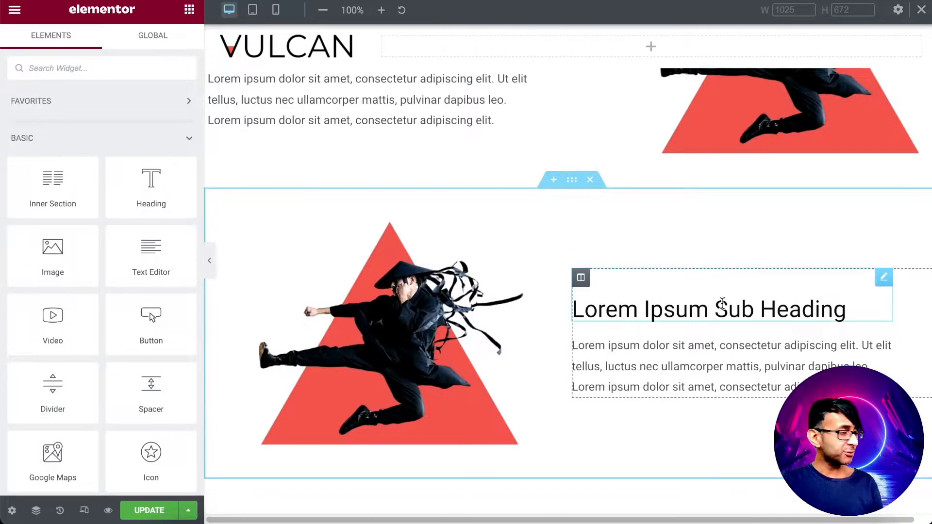
Set the second section's column position to Top and duplicate the paragraph below its sub heading
left_click(572, 180)
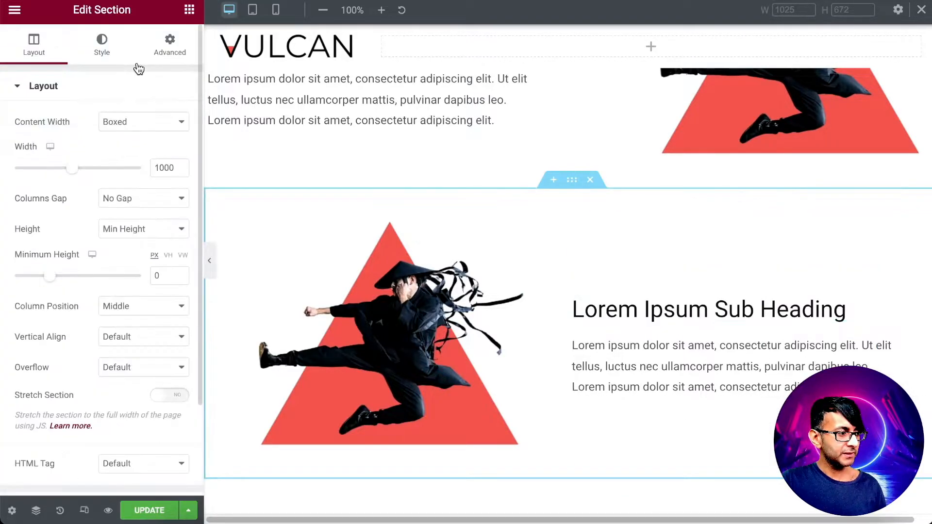
left_click(158, 311)
left_click(149, 333)
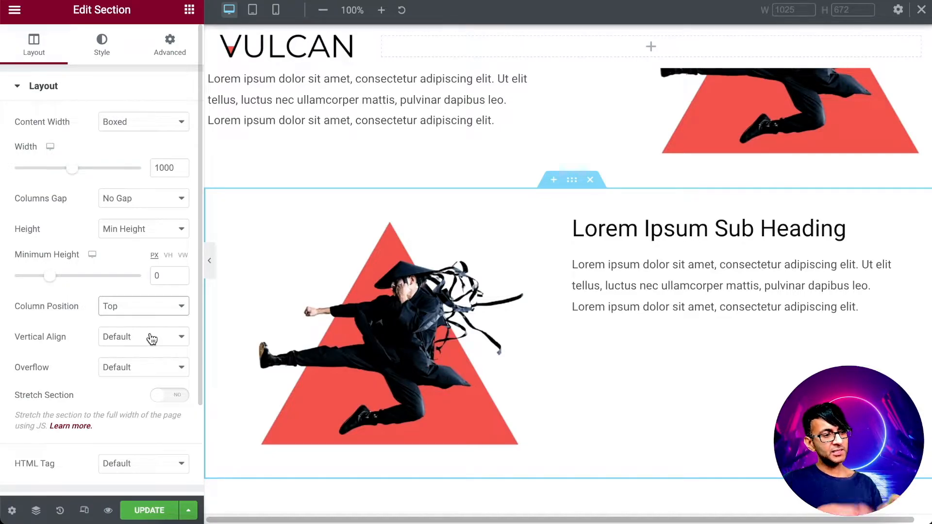
right_click(734, 286)
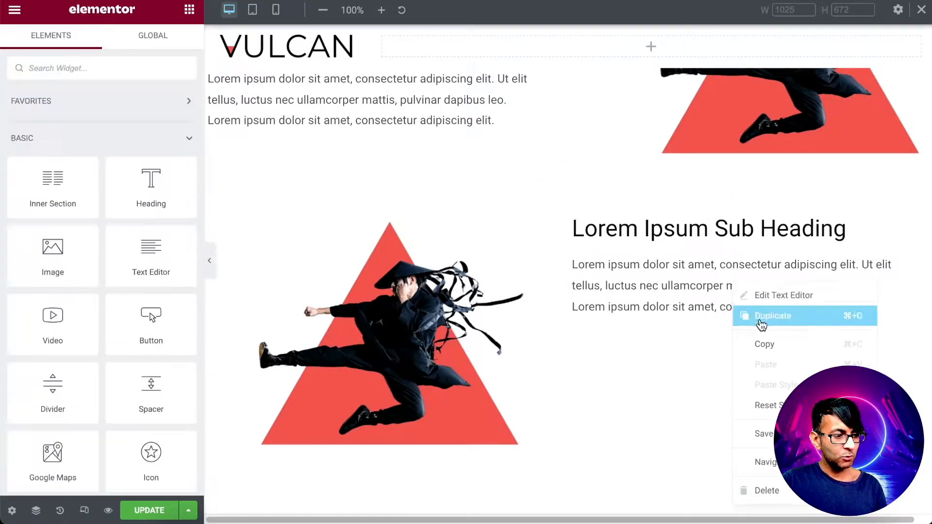
left_click(781, 319)
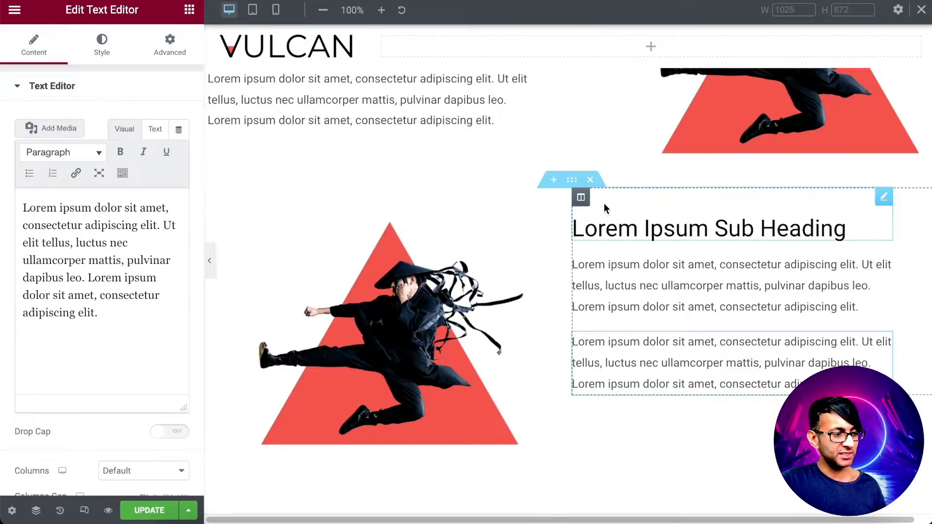
Unlink the second section's margin and padding values and set its top padding to 50 px
left_click(573, 182)
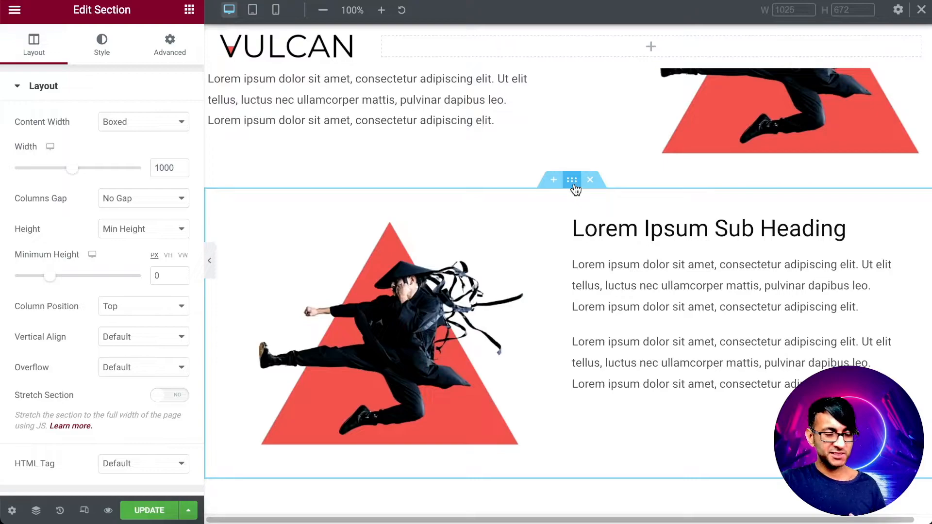
left_click(170, 46)
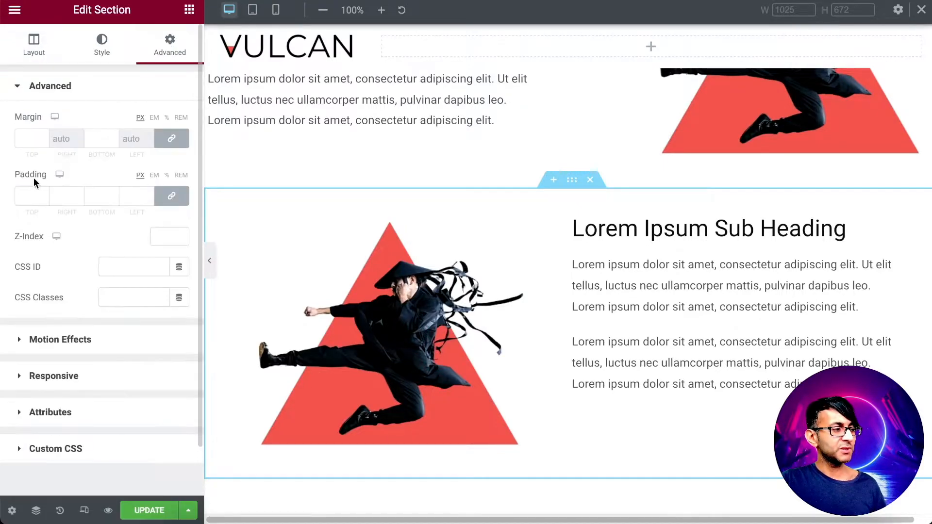
left_click(172, 138)
left_click(22, 138)
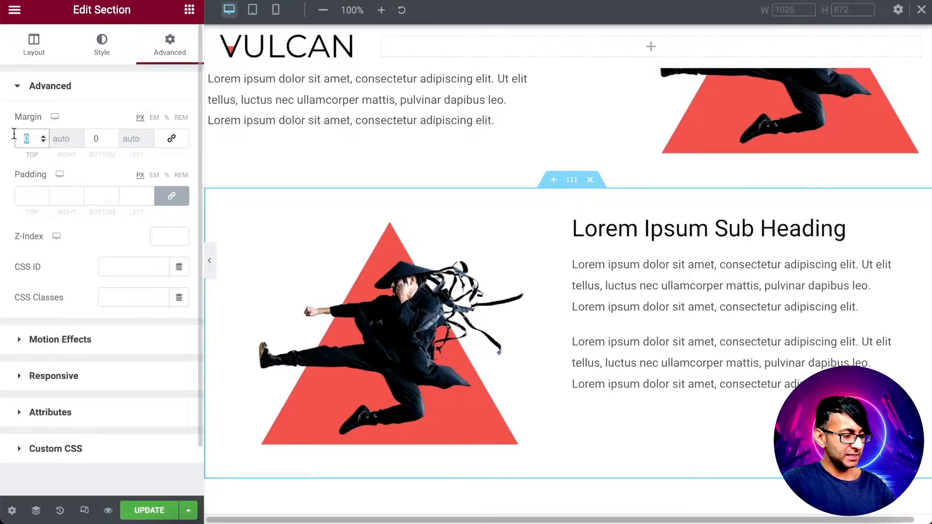
left_click(171, 196)
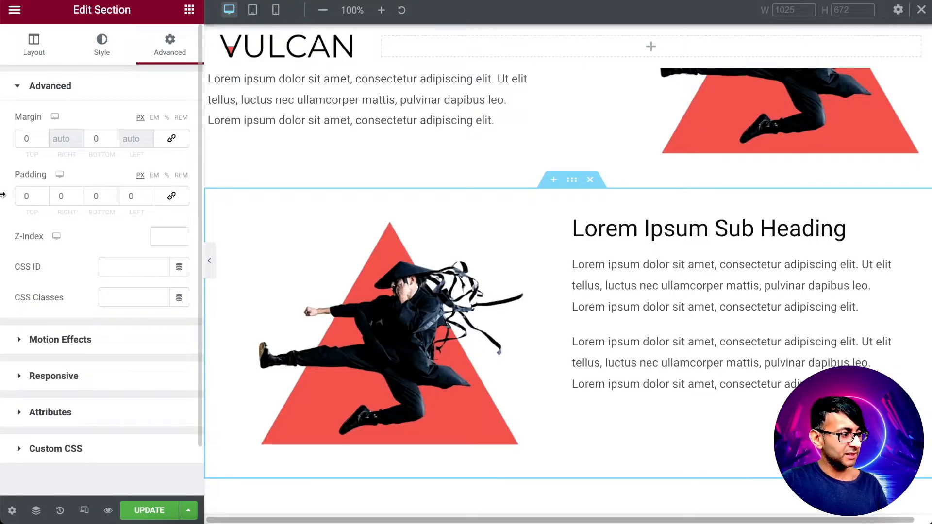
left_click(33, 193)
type("50")
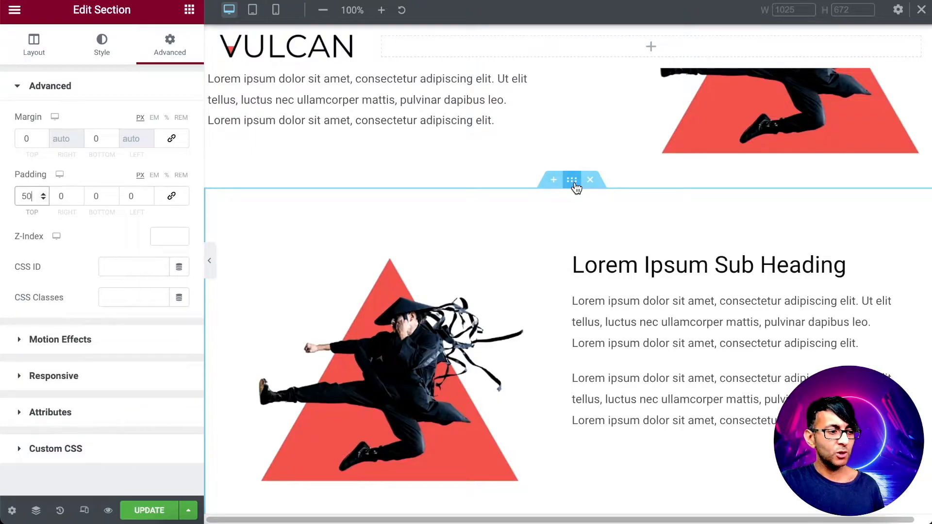
Give the second section a classic background in the global color Light Grey (#F3F3F3)
left_click(106, 47)
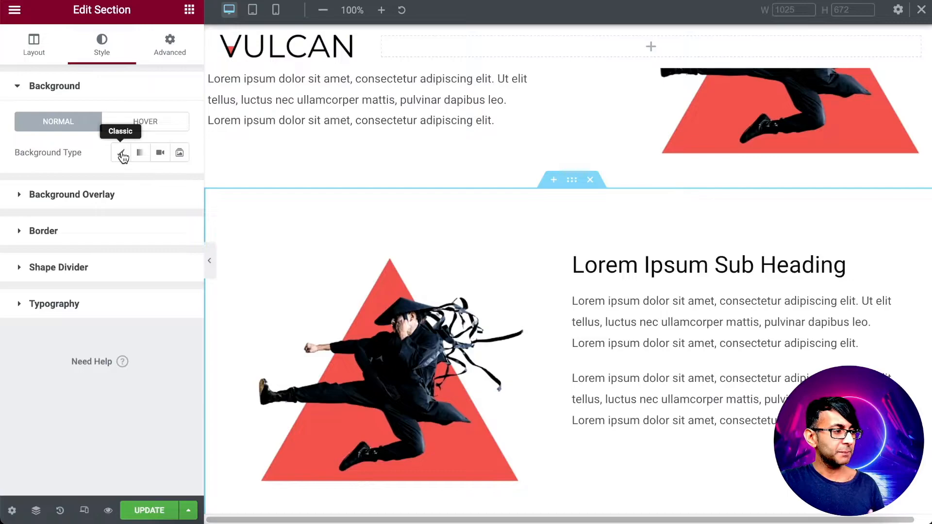
left_click(122, 154)
left_click(160, 183)
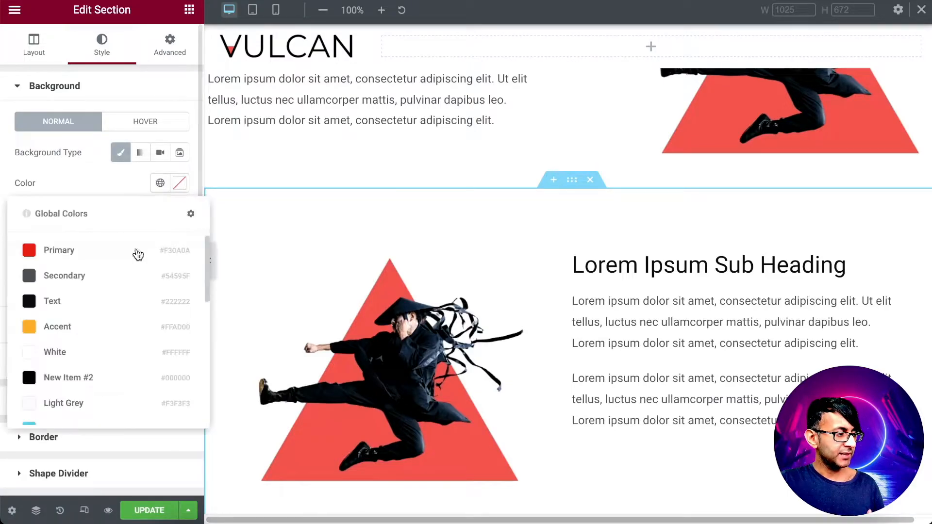
scroll(134, 343, "down", 2)
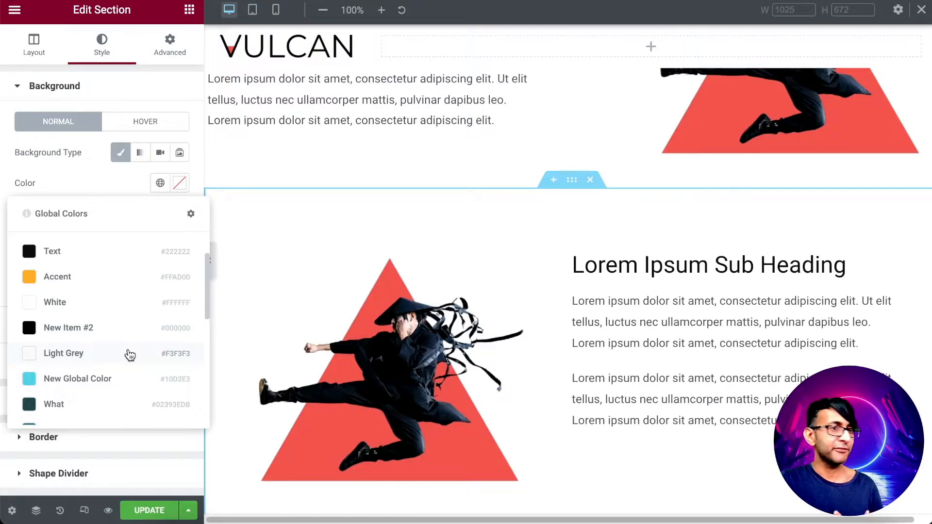
left_click(130, 355)
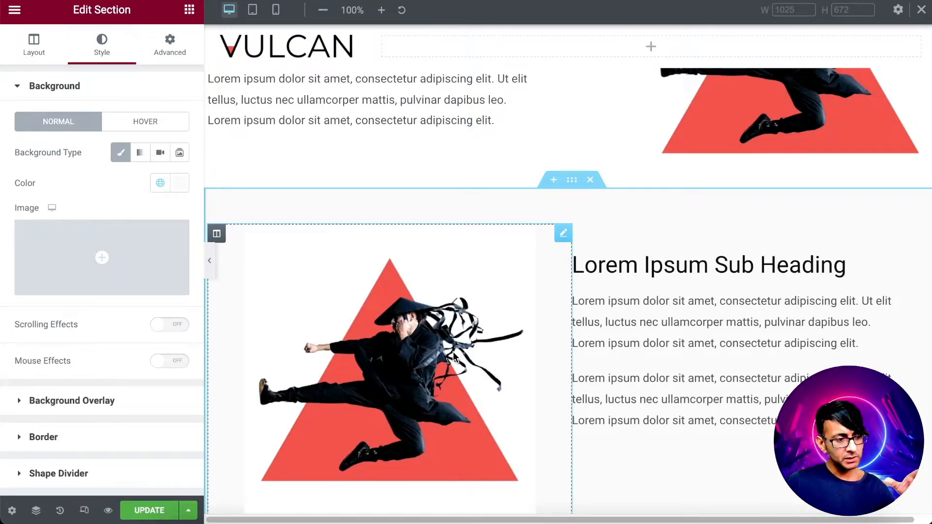
Replace the second section's image with the crouching ninja photo Ninja-4-e1639957129455.webp from the media library
left_click(426, 327)
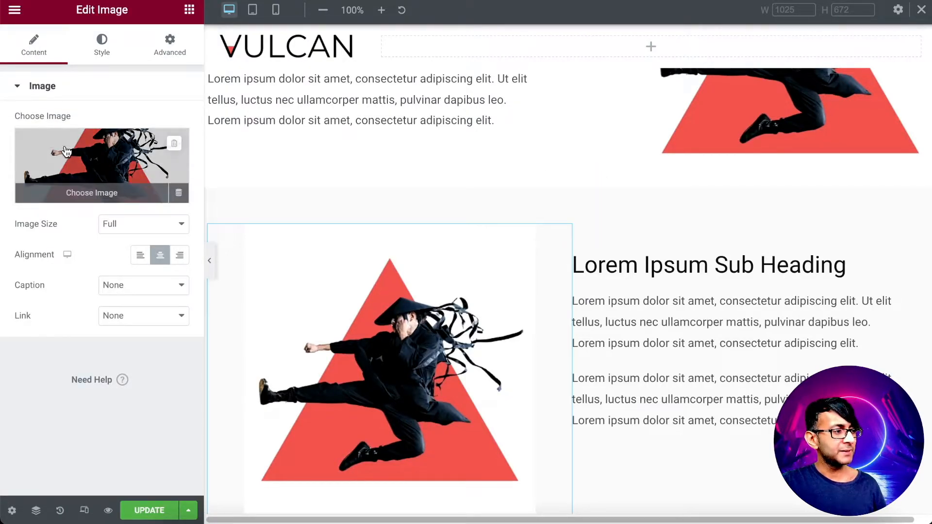
left_click(82, 159)
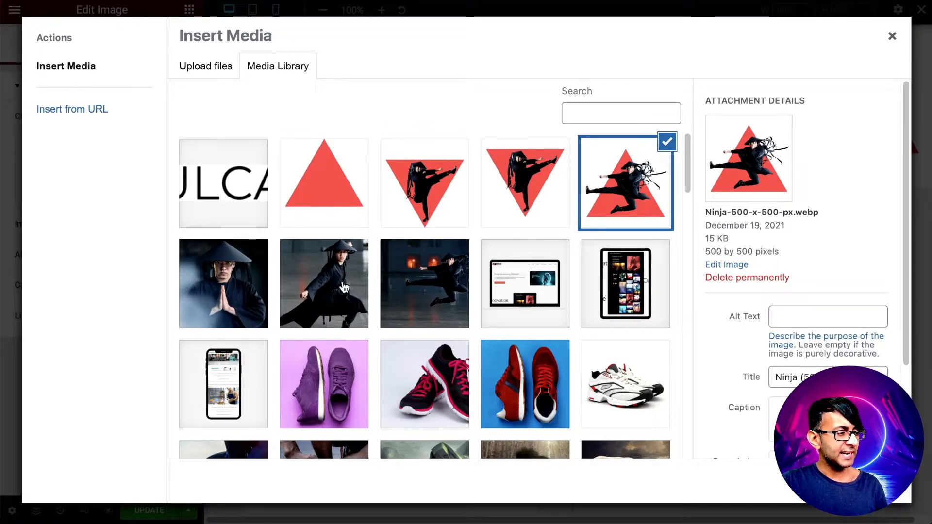
left_click(315, 291)
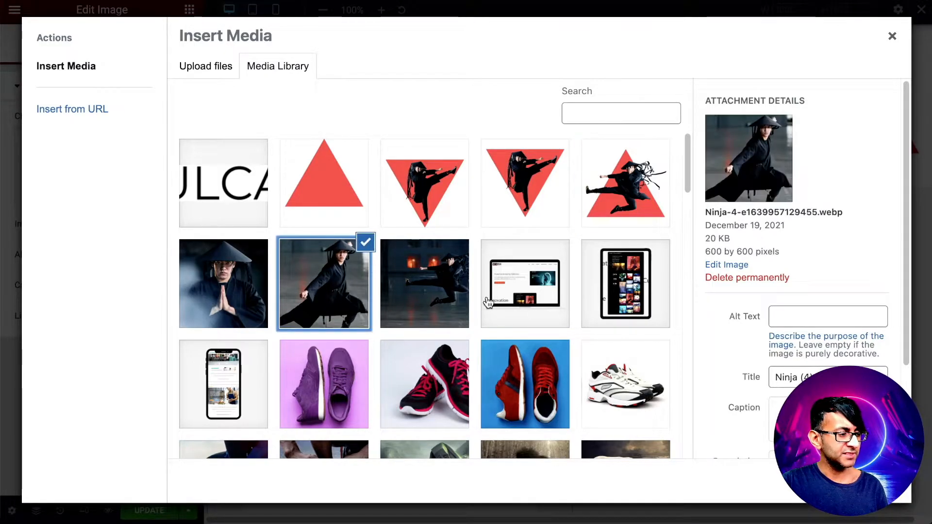
left_click(867, 481)
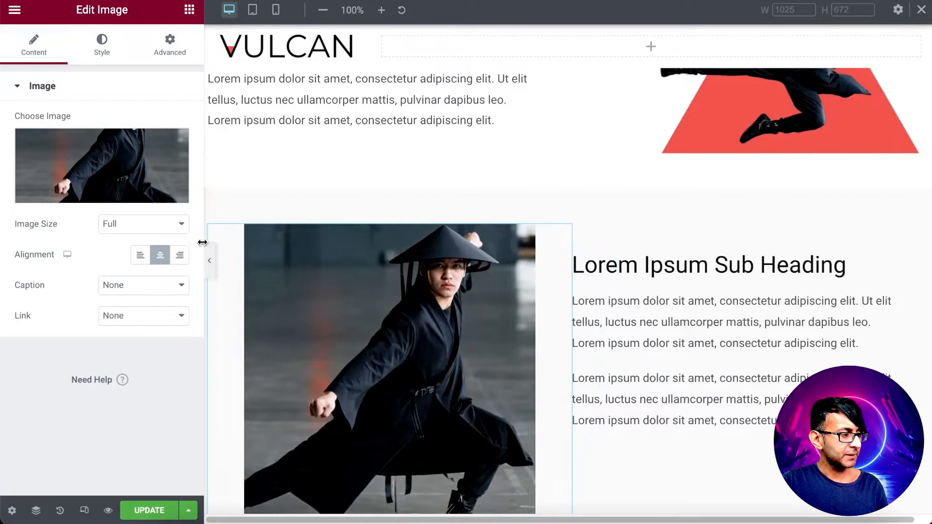
Set the entrance animation of the second section's image to None
left_click(167, 48)
left_click(102, 350)
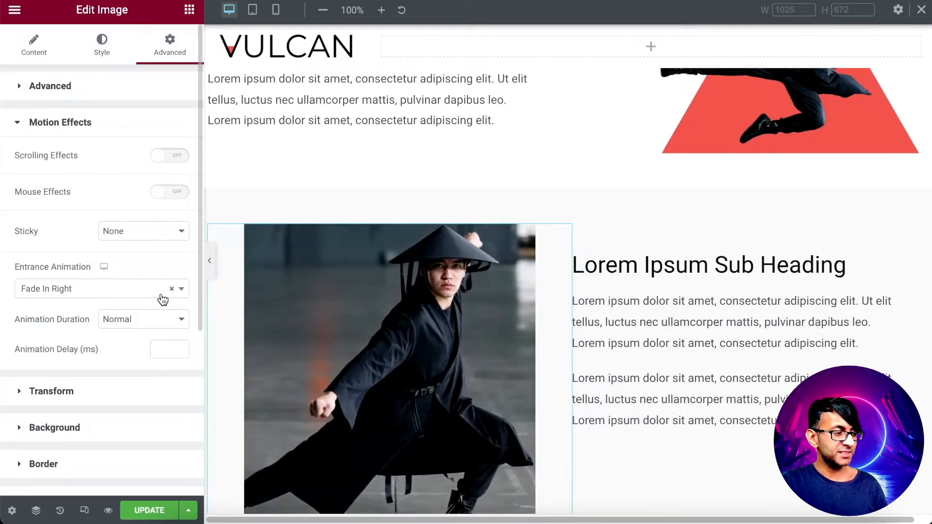
left_click(174, 291)
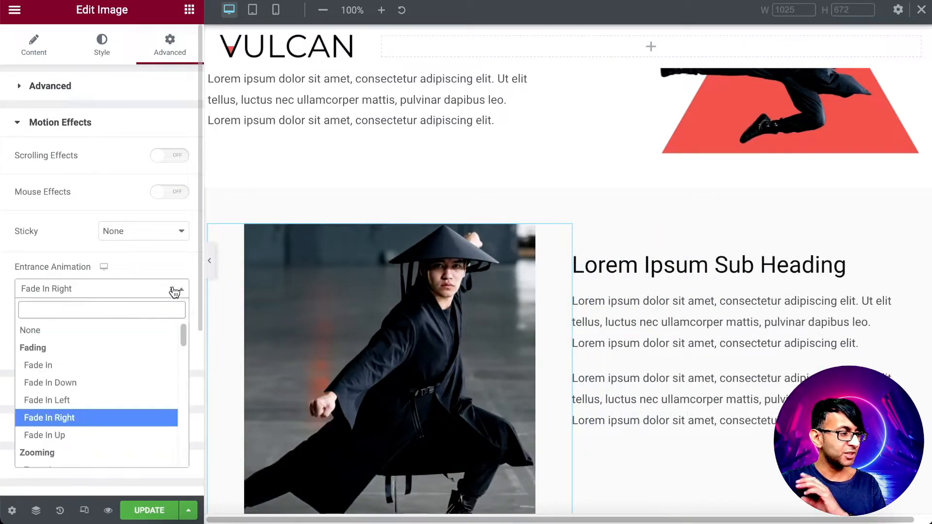
left_click(109, 331)
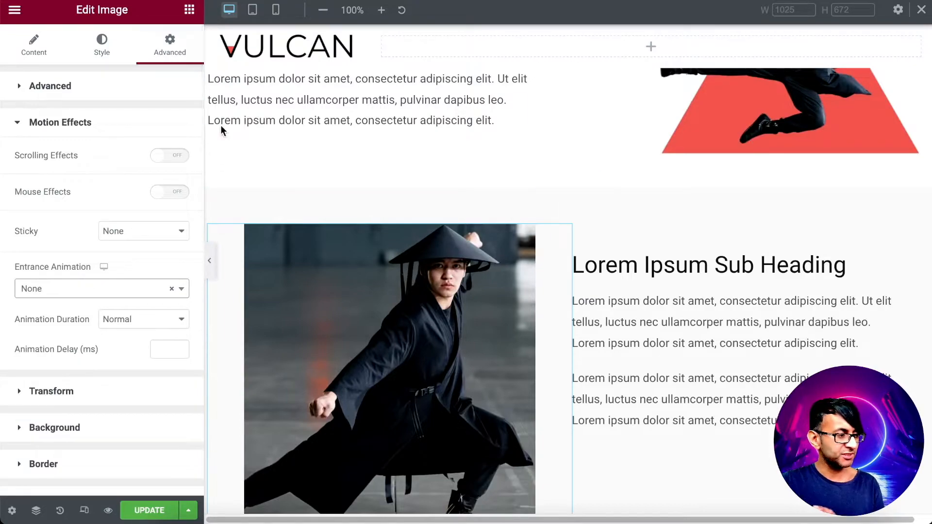
Round all corners of the second section's image with a linked border radius of 25 px
left_click(102, 46)
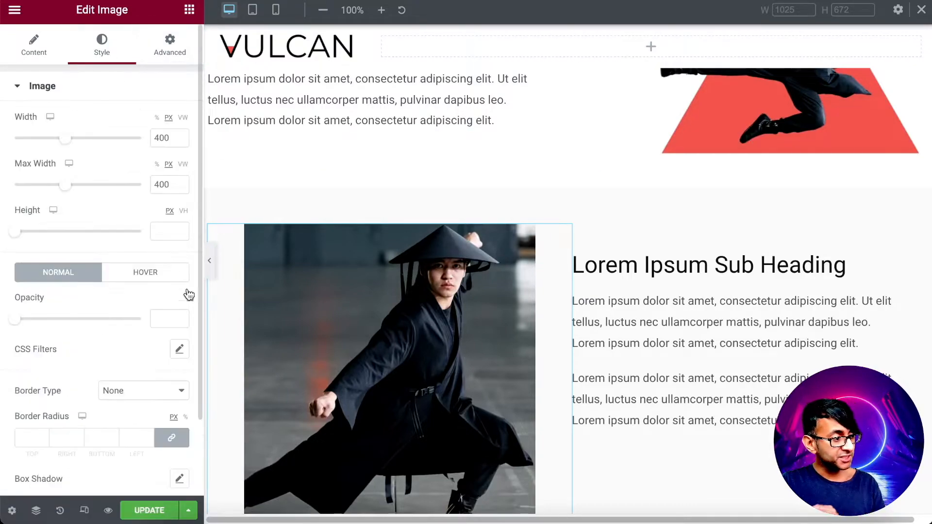
scroll(125, 326, "down", 2)
left_click(26, 349)
type("25")
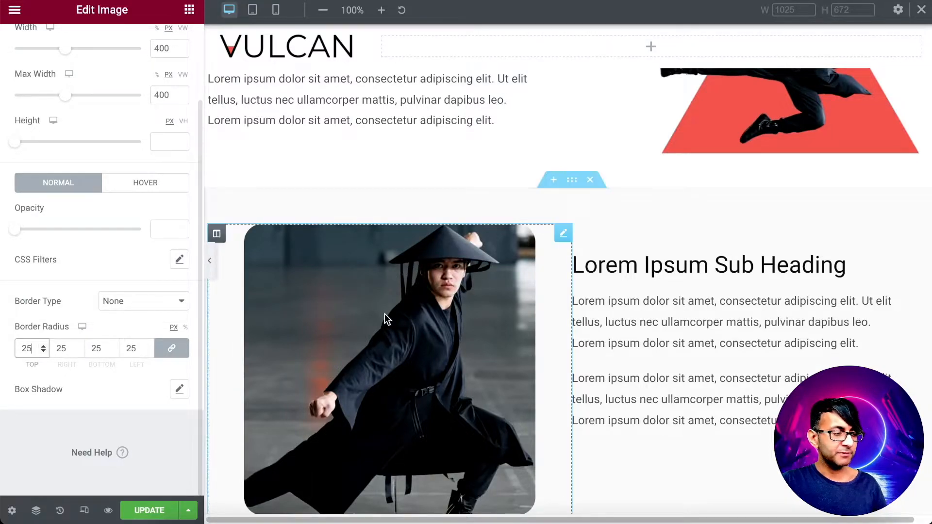
type("0")
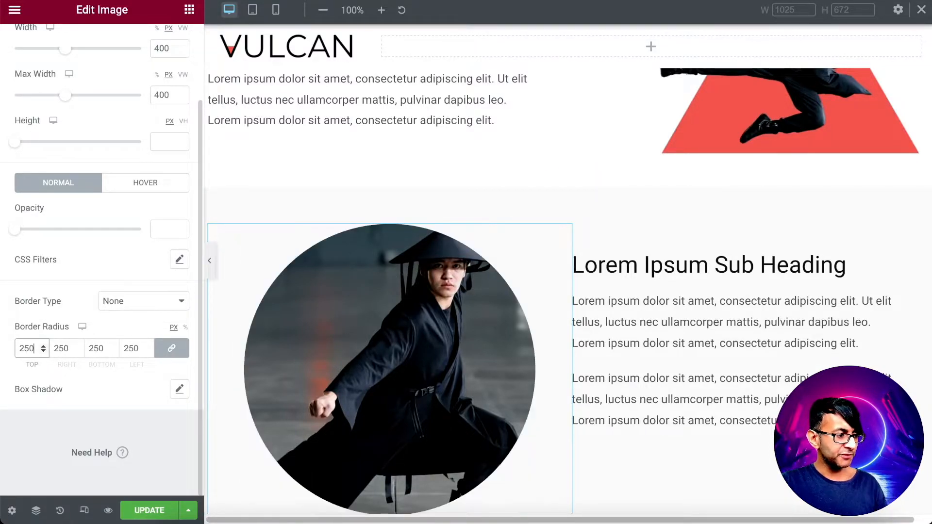
key("BackSpace")
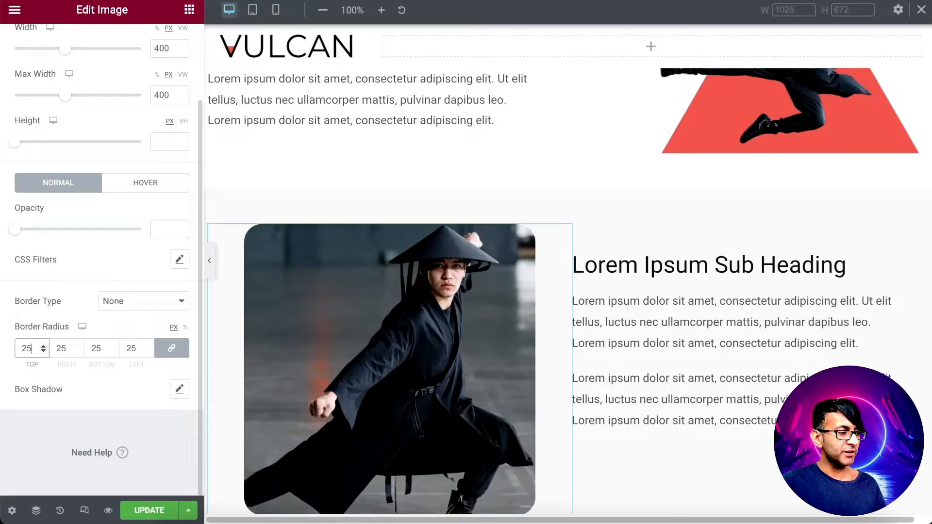
Add a box shadow with the default settings to the second section's ninja photo
left_click(180, 389)
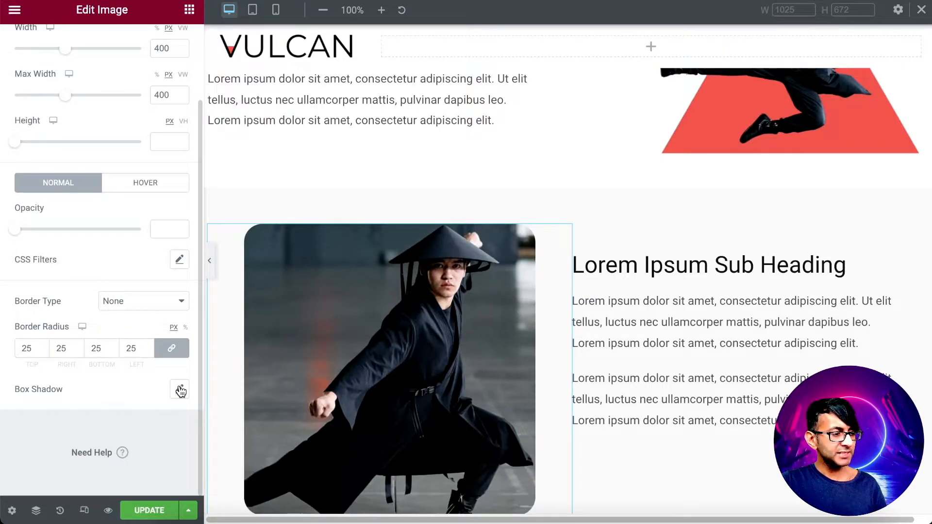
scroll(406, 332, "down", 1)
scroll(406, 338, "down", 1)
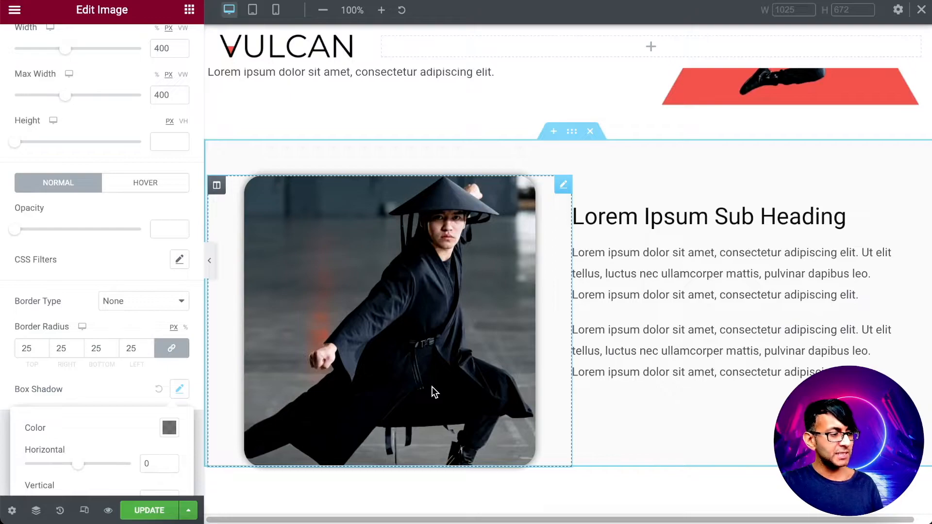
scroll(105, 417, "down", 3)
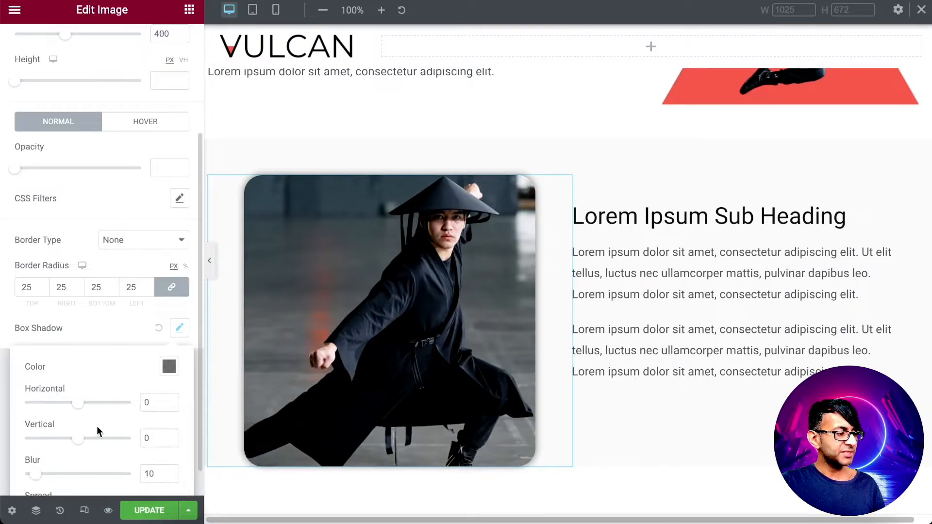
Try box shadow offsets of 51 vertical and 49 horizontal on the ninja photo, and reset both to 0
left_click_drag(83, 441, 110, 443)
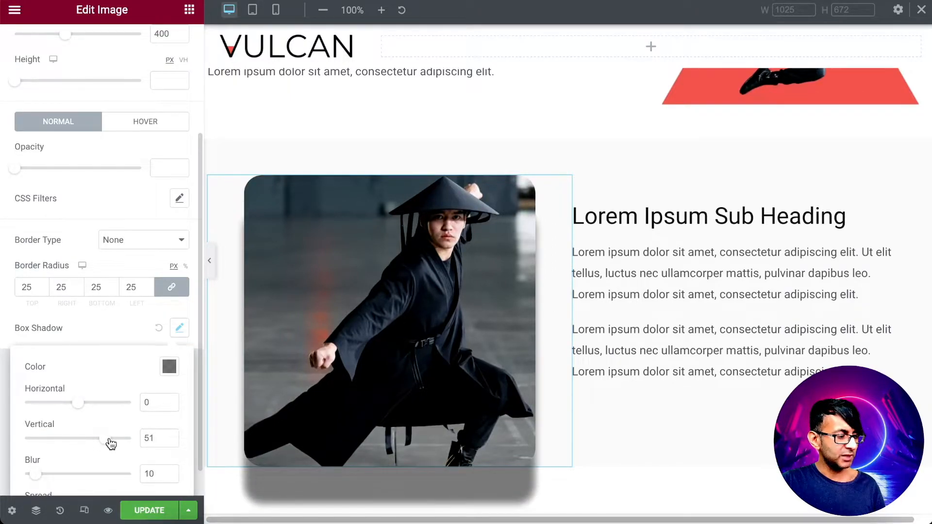
left_click_drag(84, 404, 109, 407)
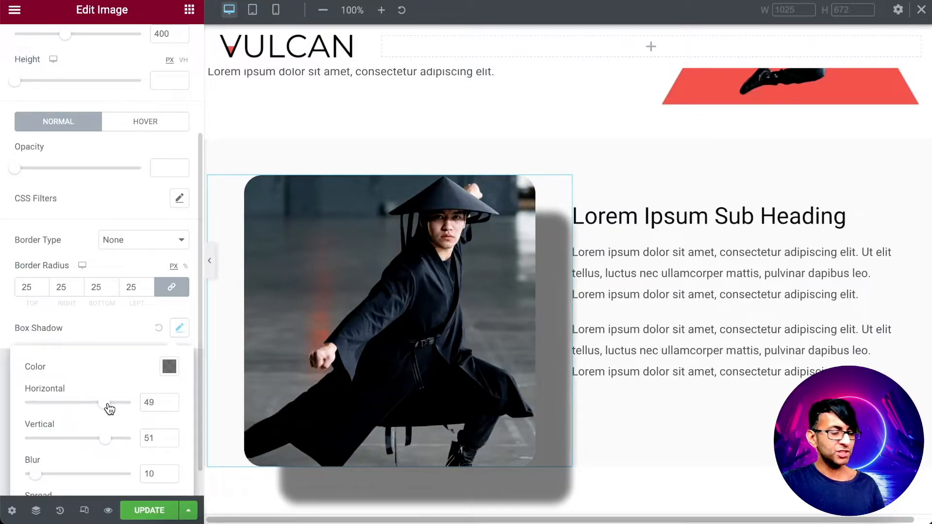
double_click(158, 401)
type("0")
key("Tab")
type("0")
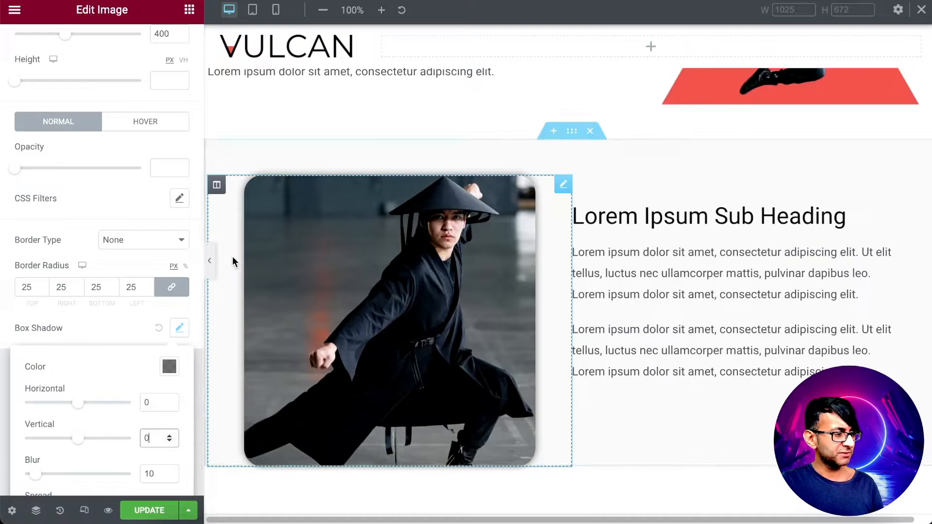
Close the box shadow settings and hide the editing panel to view the second section at full width
left_click(118, 158)
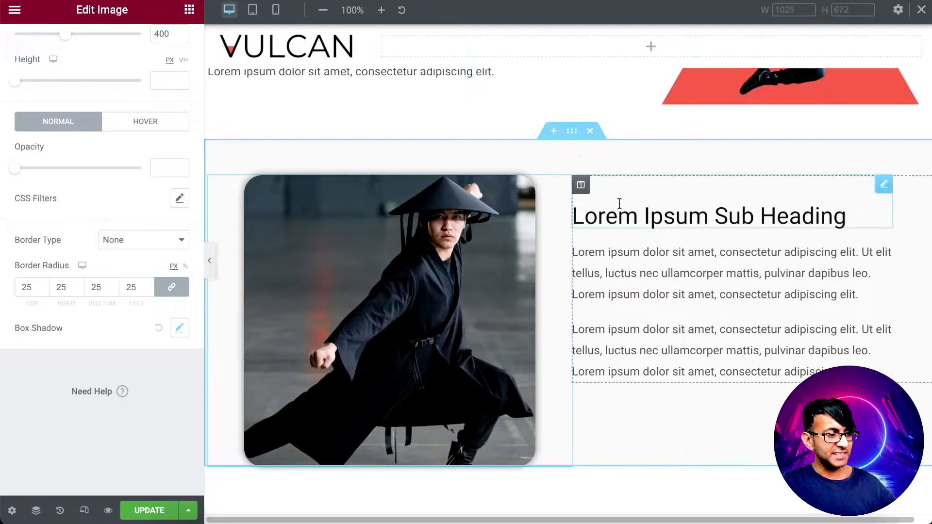
left_click(209, 262)
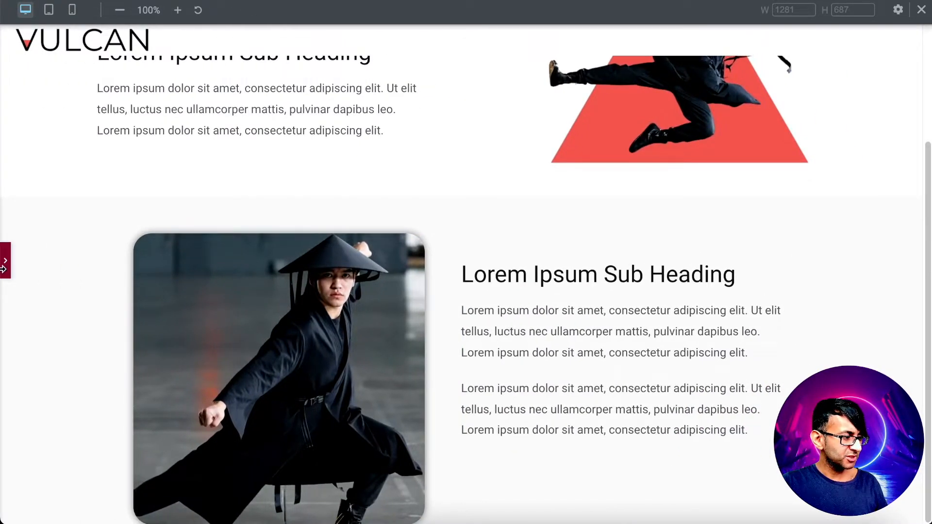
Set the bottom padding of the grey image-and-text section to 50 px
left_click(5, 261)
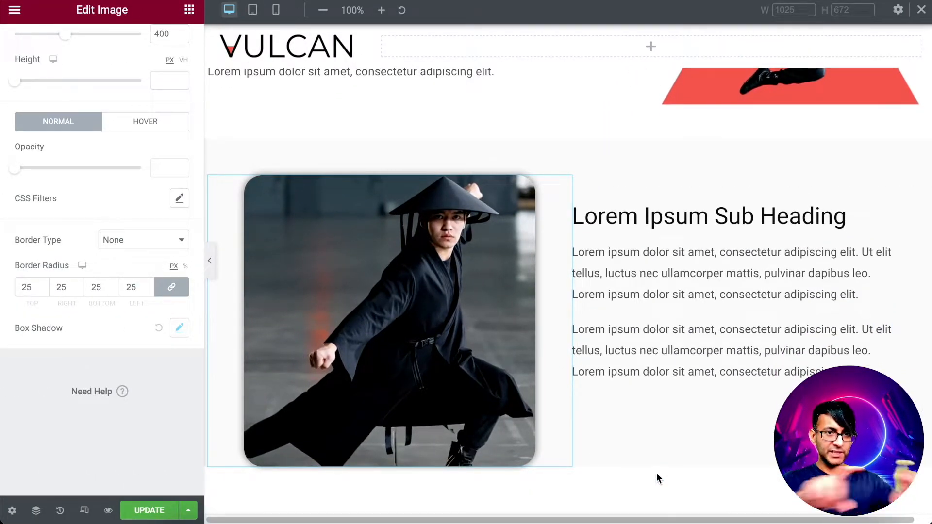
mouse_move(595, 166)
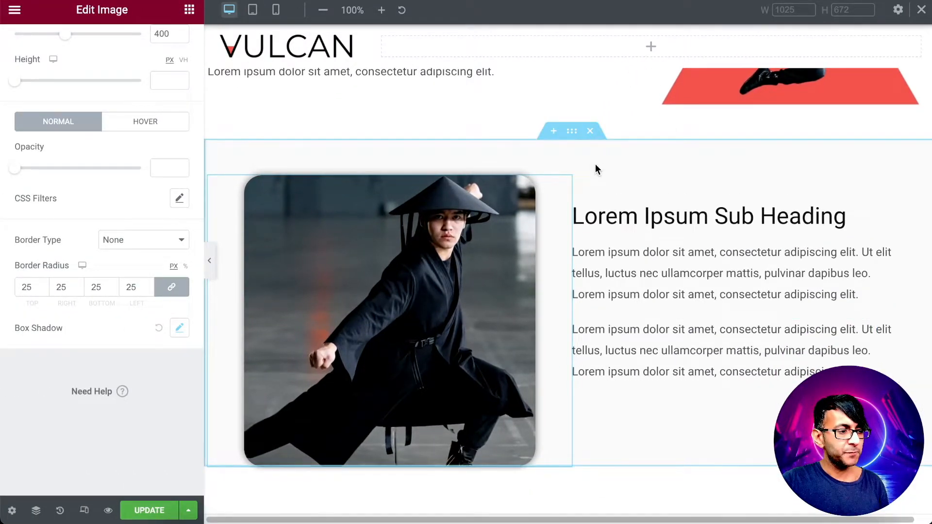
left_click(572, 133)
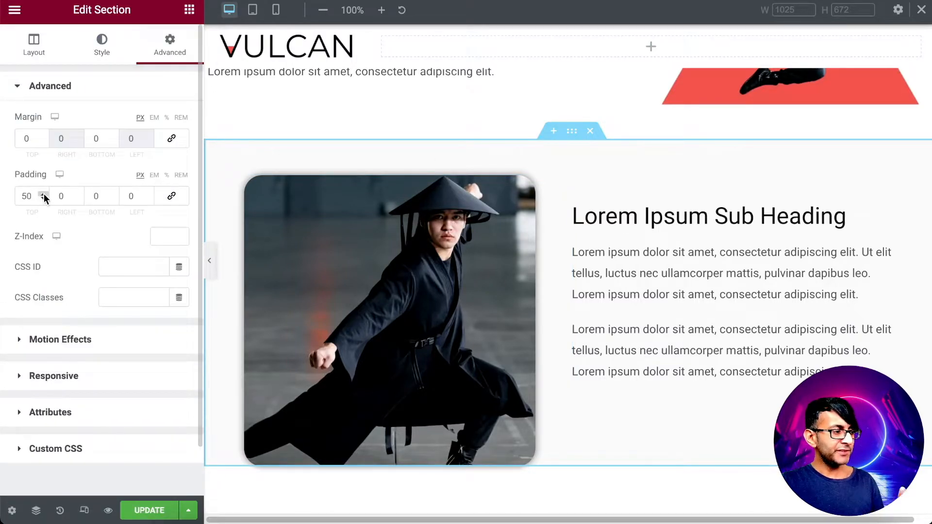
left_click(97, 196)
key("BackSpace")
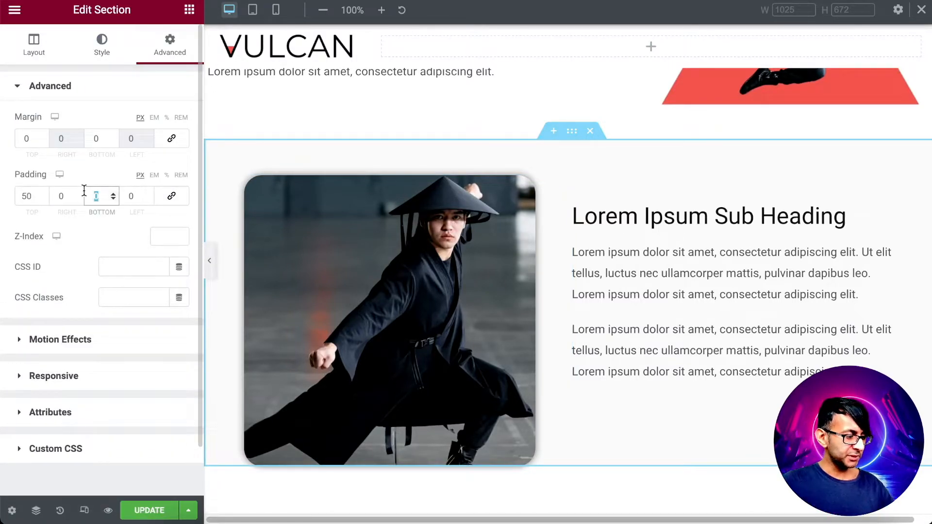
type("50")
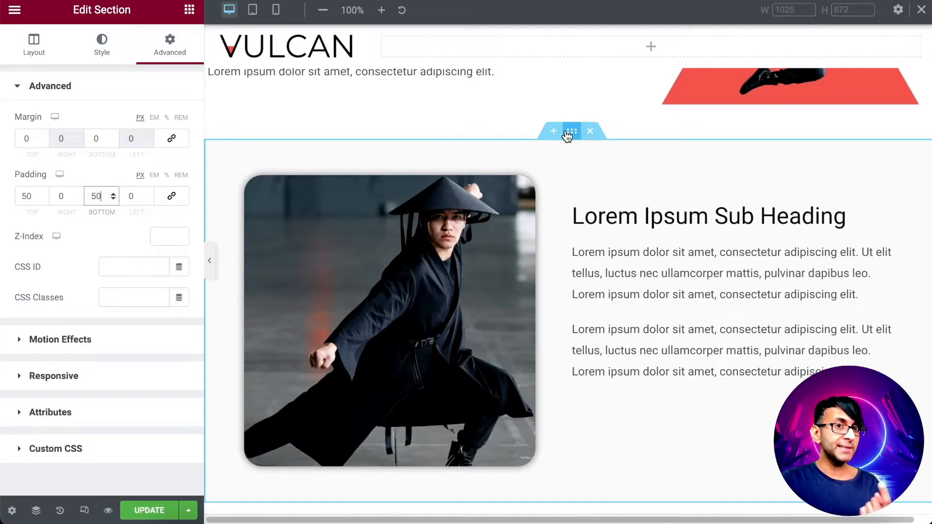
Check the section's padding and appearance in the mobile preview, and return to the desktop view
left_click(30, 57)
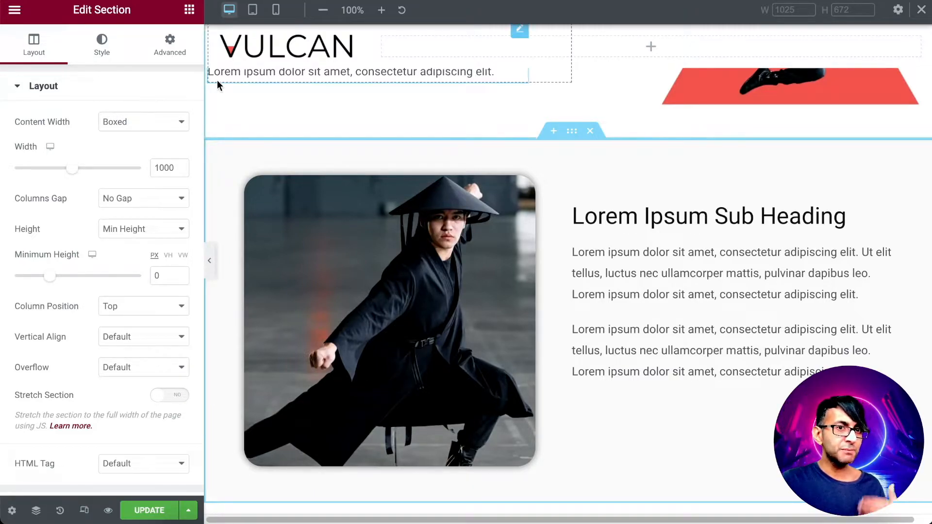
left_click(277, 11)
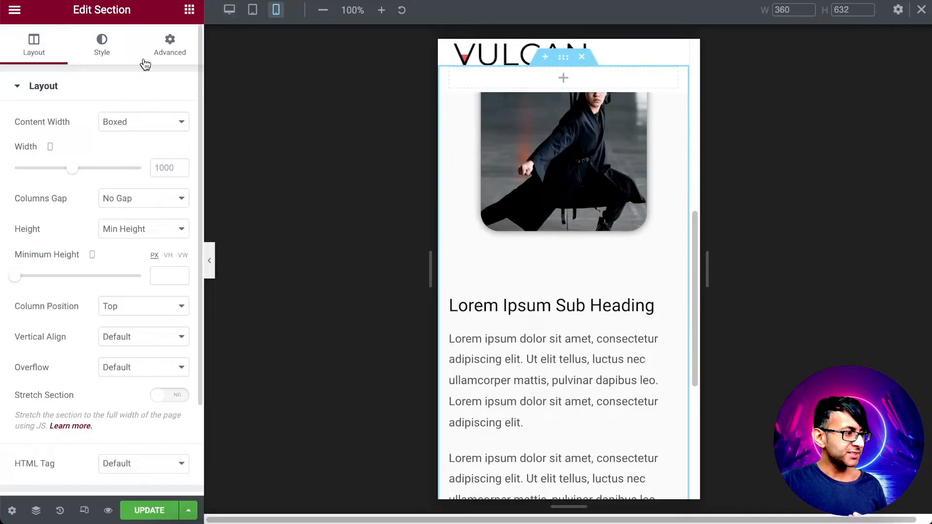
left_click(154, 49)
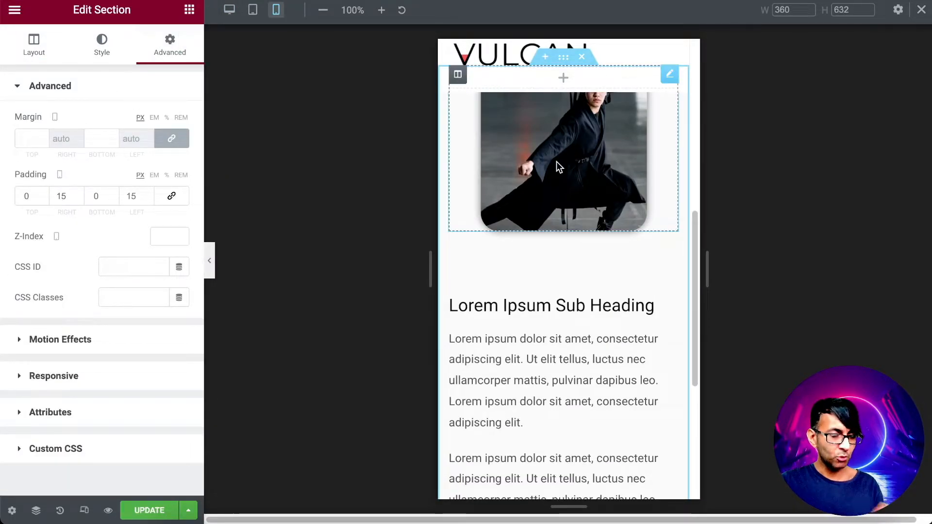
left_click(229, 9)
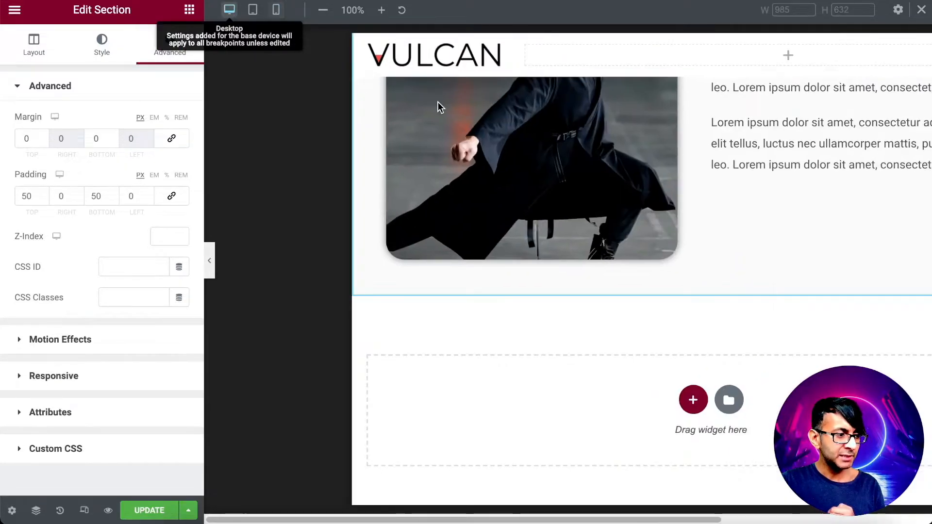
scroll(558, 200, "up", 7)
scroll(651, 349, "down", 2)
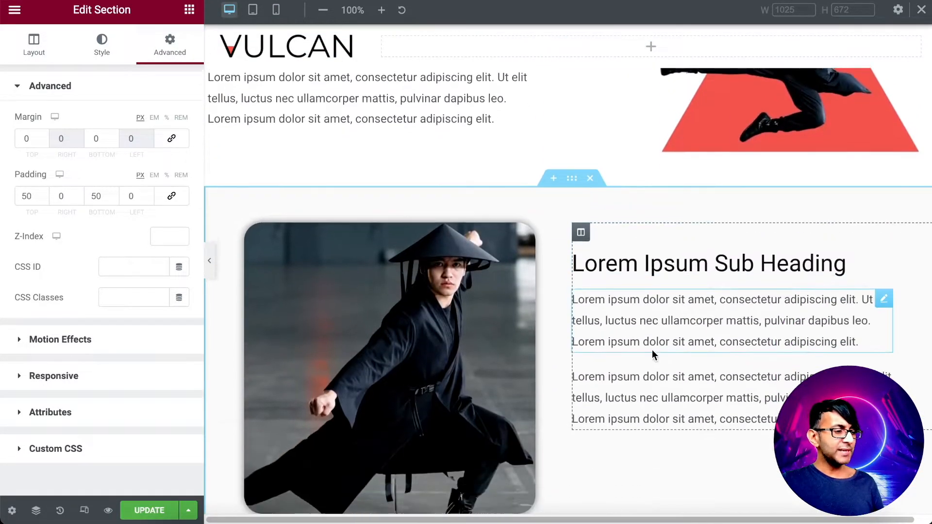
scroll(467, 341, "down", 3)
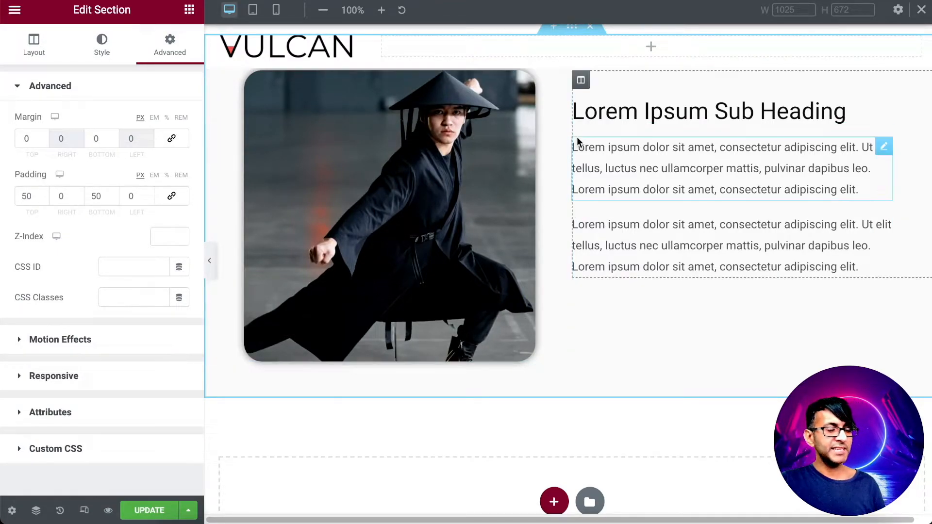
Review the section's column structure and style options, and shift the column divider slightly to widen the image column
left_click(36, 51)
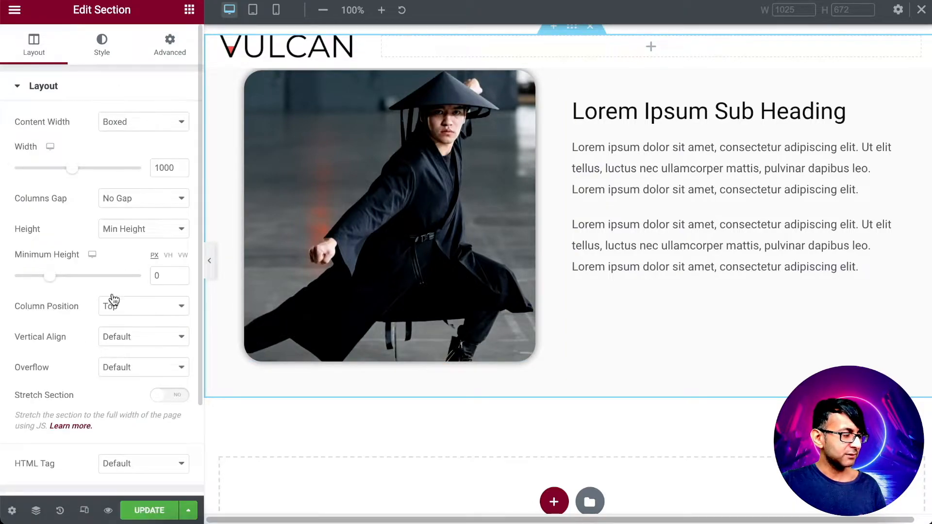
scroll(85, 435, "down", 1)
left_click(79, 481)
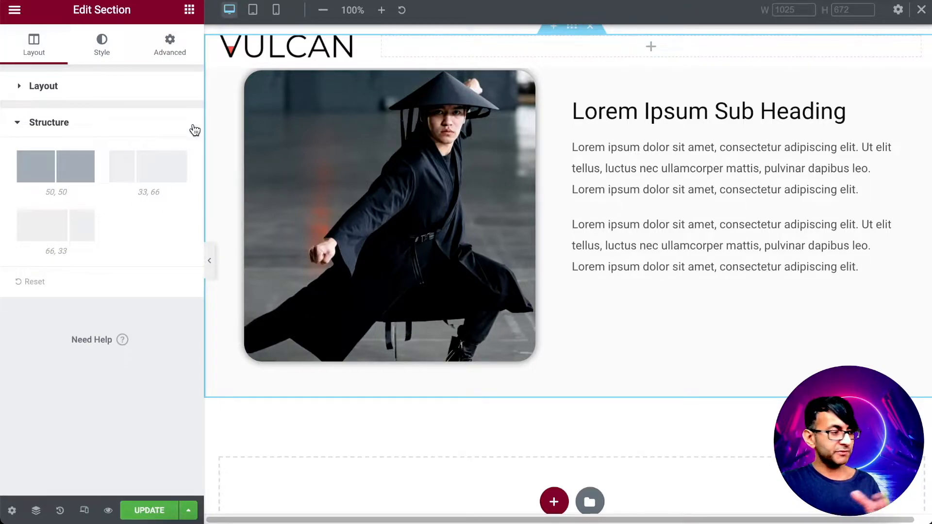
left_click(99, 52)
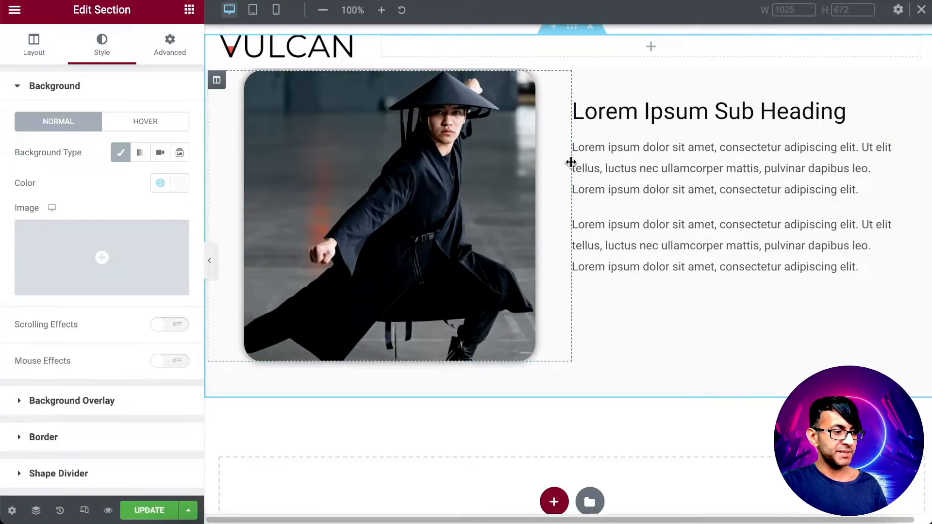
left_click_drag(571, 162, 573, 185)
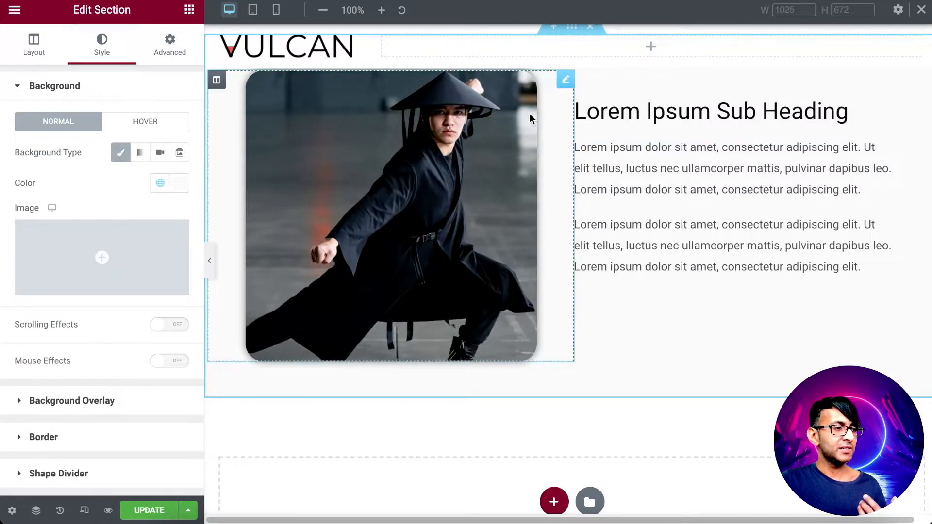
Set both the width and max width of the section's image to 100%
left_click(564, 84)
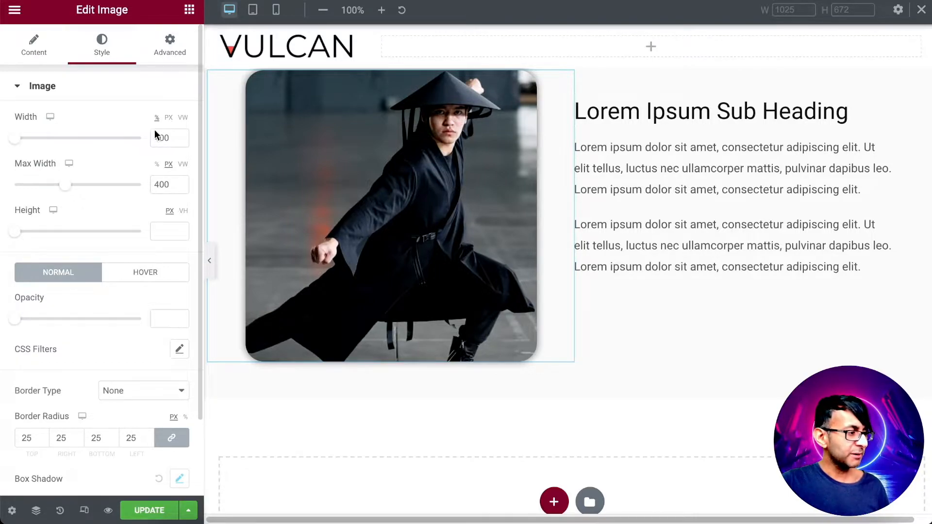
left_click(157, 165)
left_click_drag(170, 141, 150, 136)
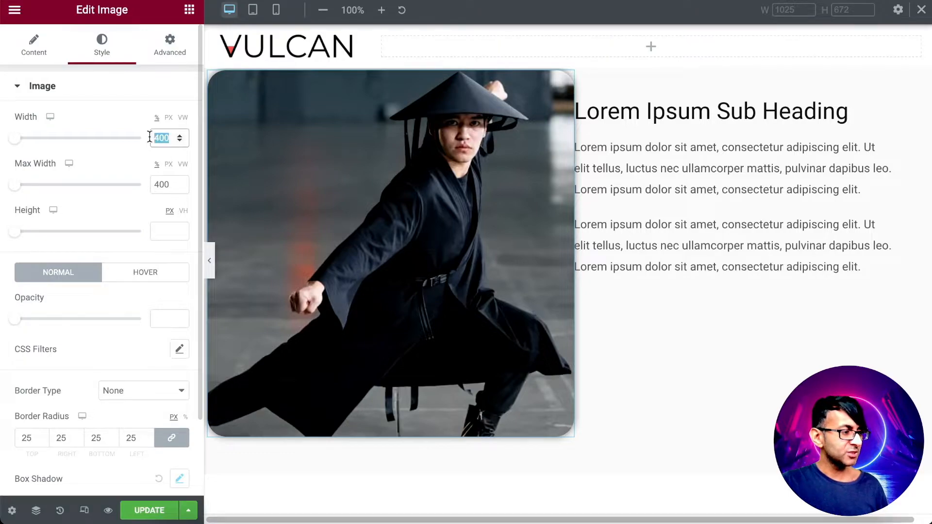
type("100")
key("Tab")
type("100")
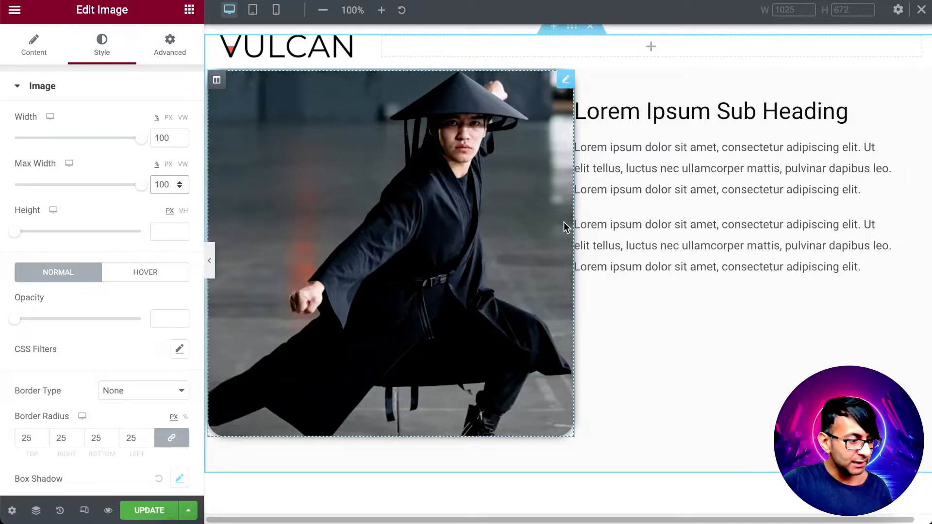
Narrow the image column to about 40.9% and set the image's width and max width to 250 px
left_click_drag(573, 223, 494, 222)
left_click(168, 117)
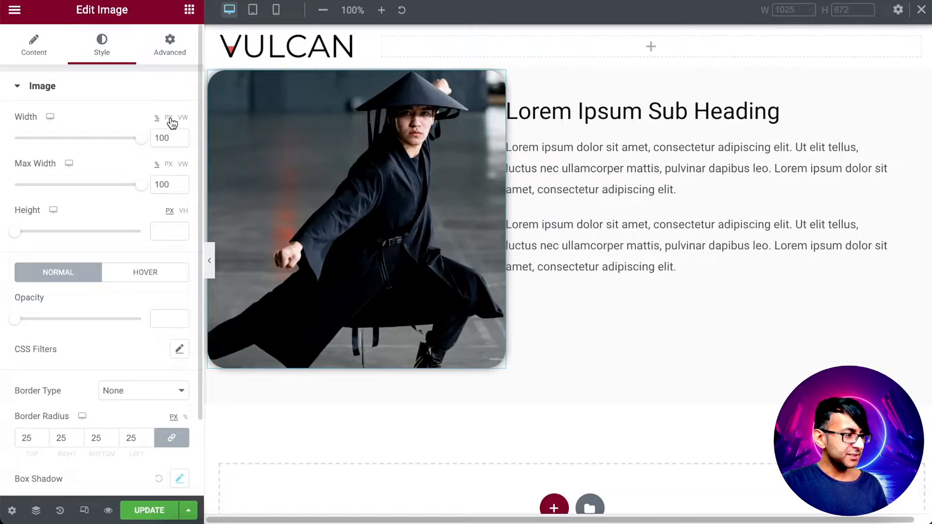
left_click(169, 164)
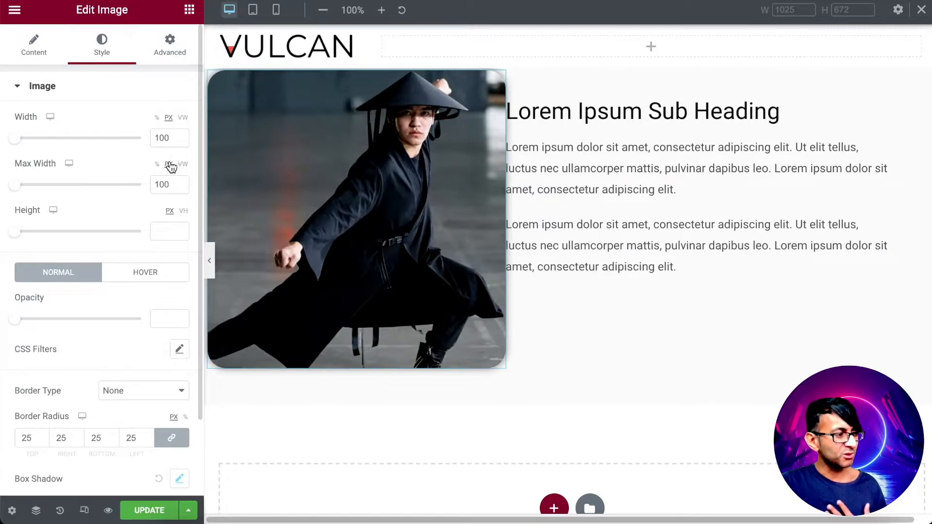
double_click(171, 139)
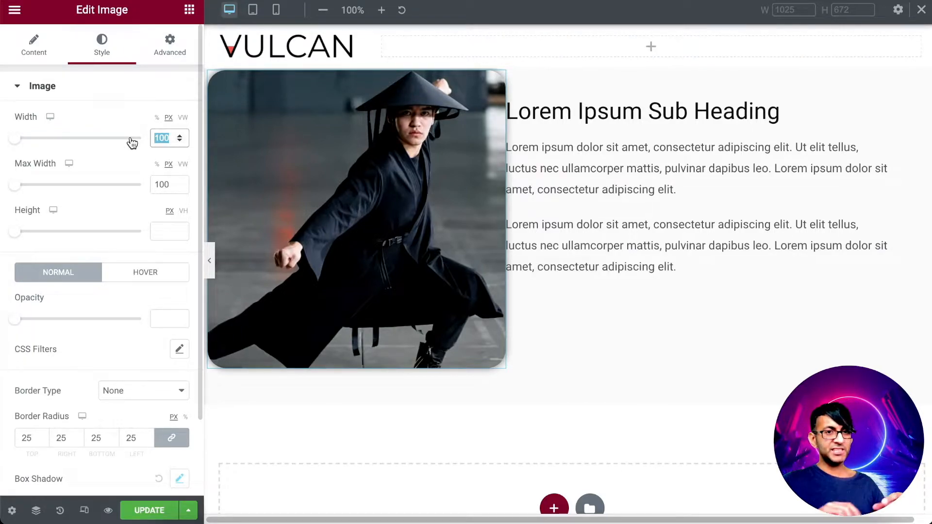
type("2")
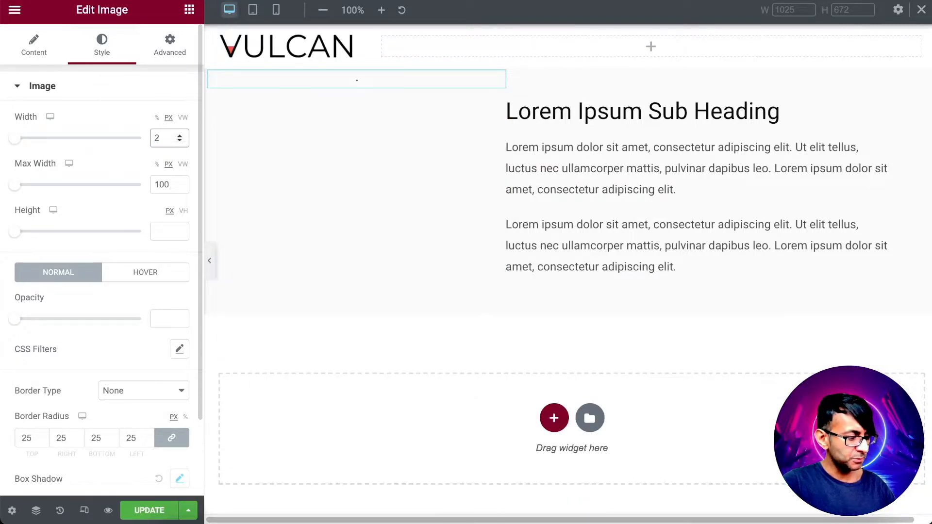
type("50")
key("Tab")
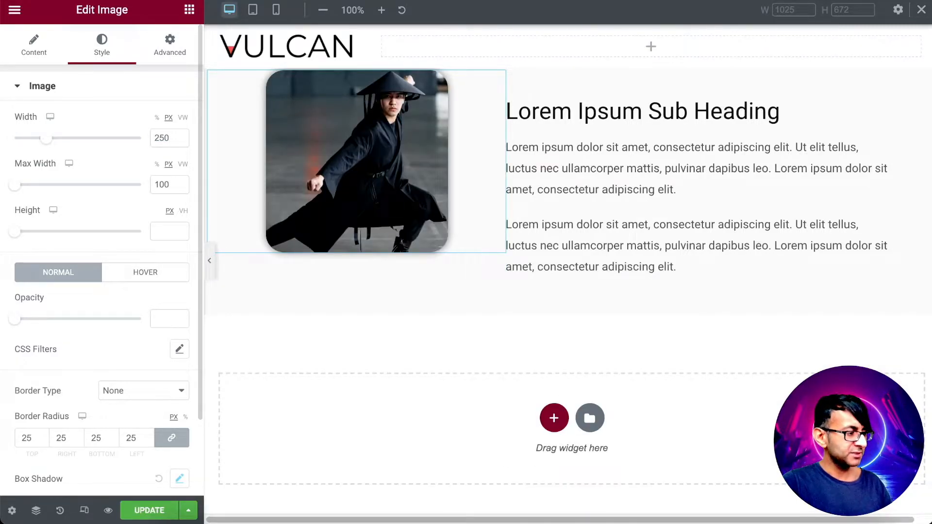
type("250")
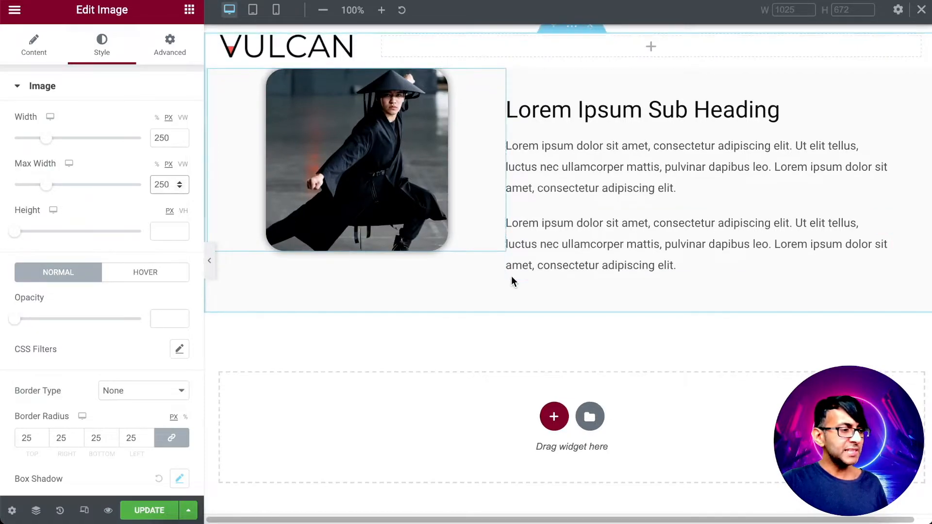
Check the text column's margins and set the top margin of its sub heading to 0 px
scroll(512, 278, "up", 5)
scroll(592, 368, "down", 4)
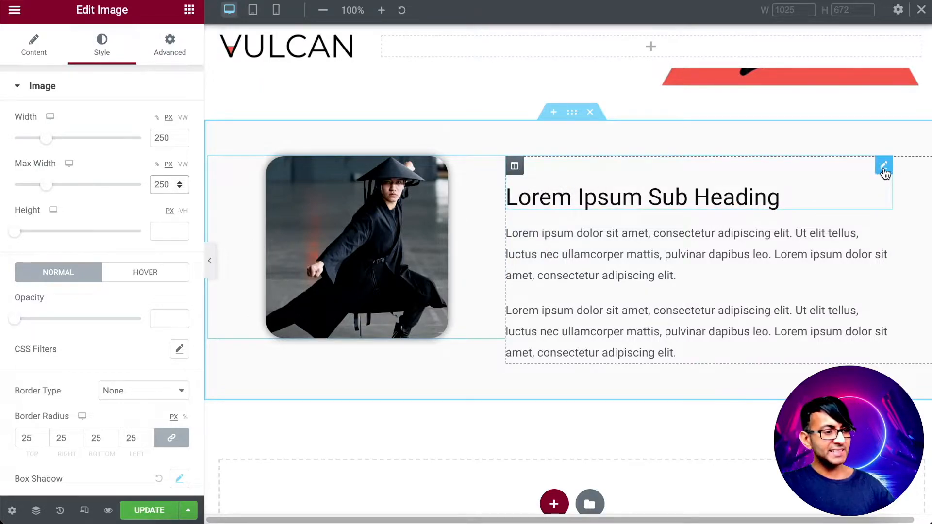
left_click(516, 167)
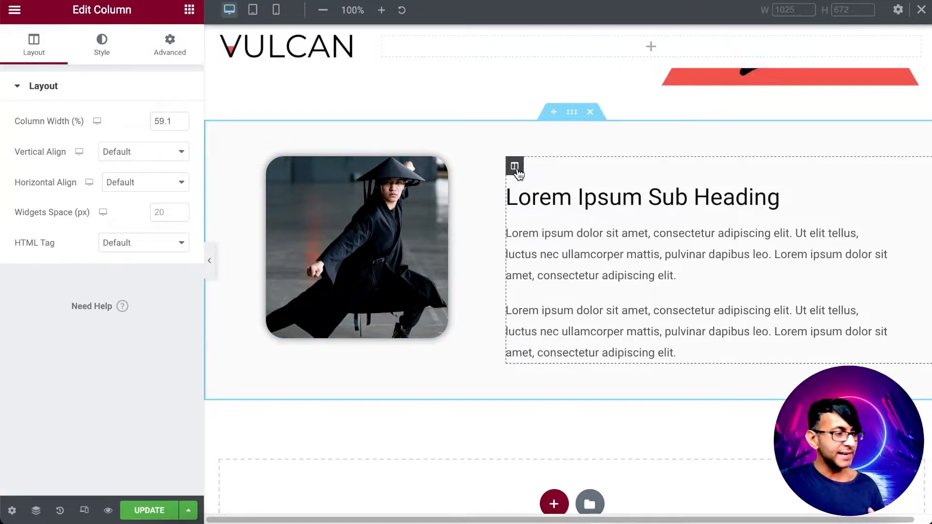
left_click(171, 46)
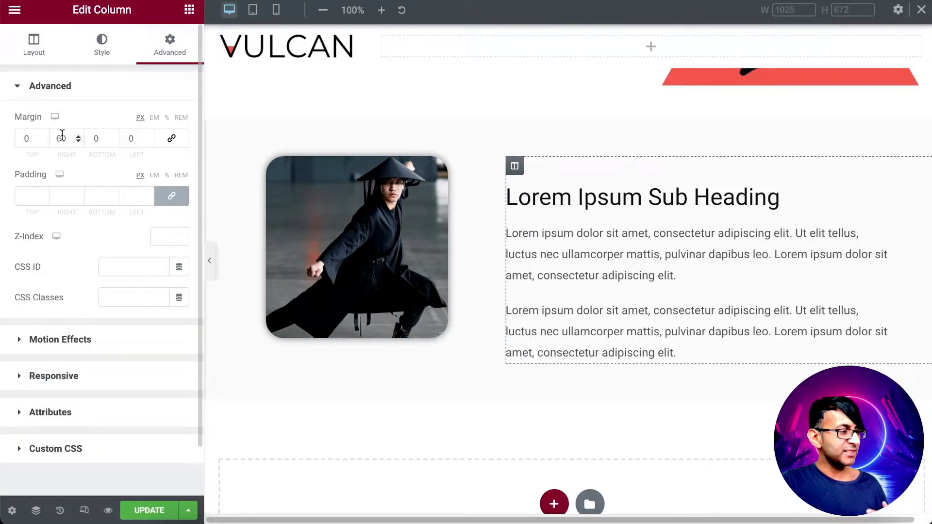
left_click_drag(888, 165, 874, 166)
left_click(883, 166)
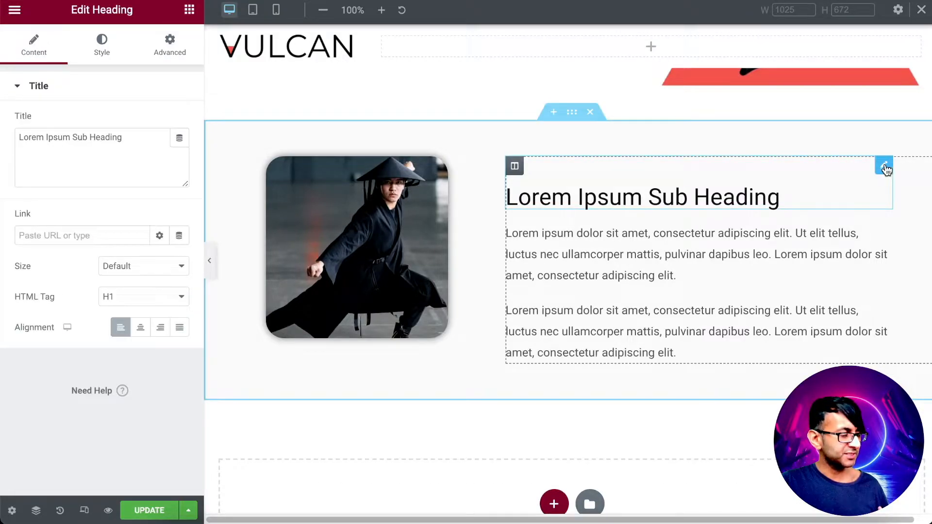
left_click(167, 46)
left_click_drag(31, 142, 2, 127)
type("0")
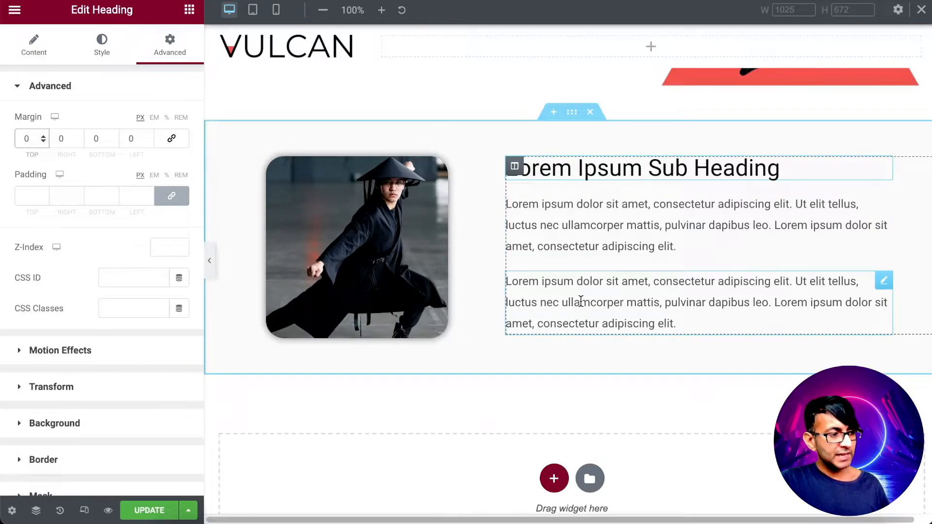
Set the vertical alignment of the text and image columns to Middle, and preview the page with the editing sidebar hidden
left_click(513, 167)
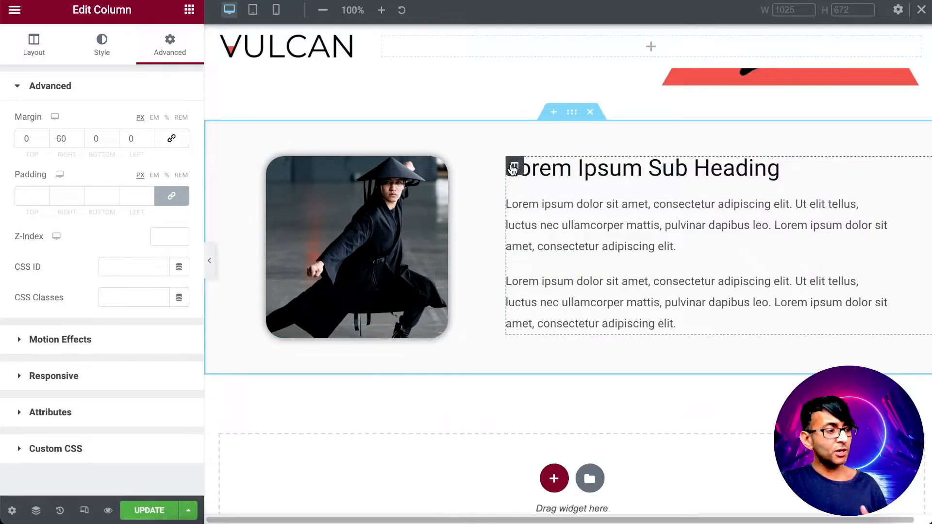
left_click(26, 48)
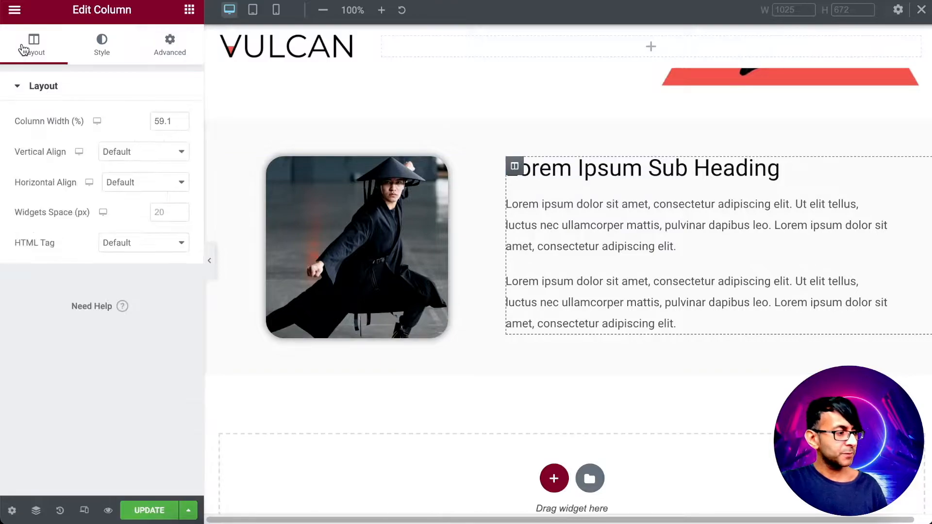
left_click(141, 156)
left_click(132, 191)
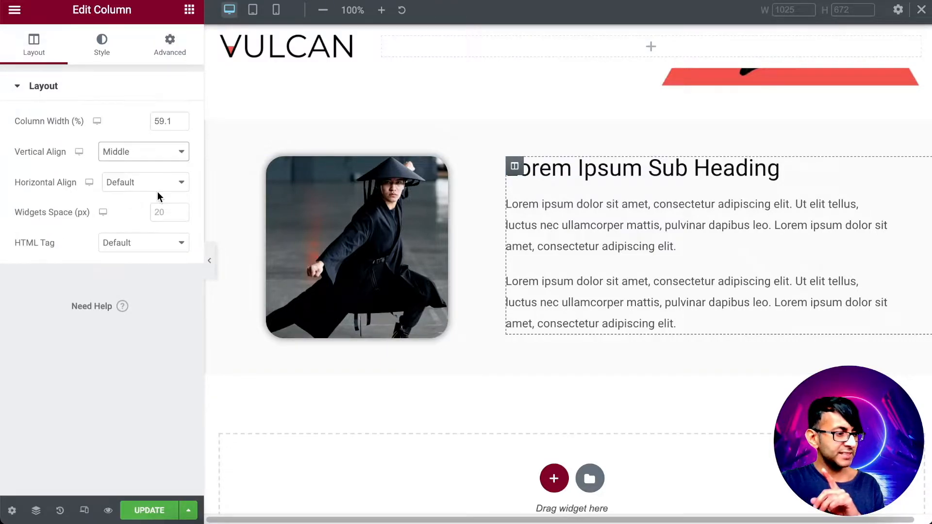
left_click(217, 166)
left_click(128, 155)
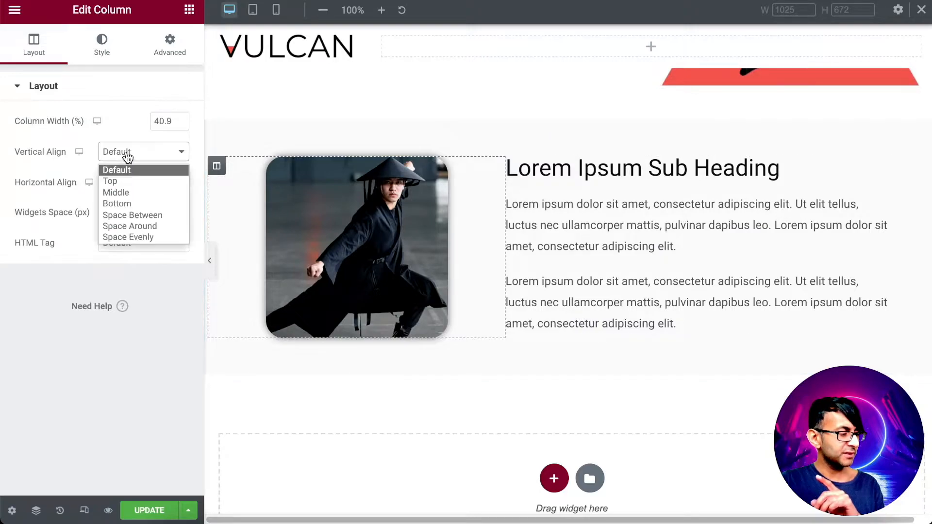
left_click(127, 191)
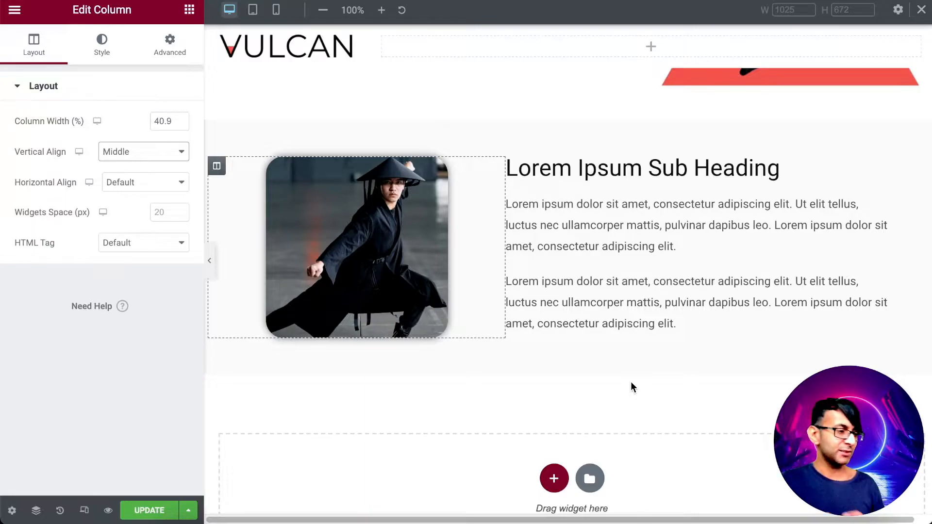
left_click(210, 262)
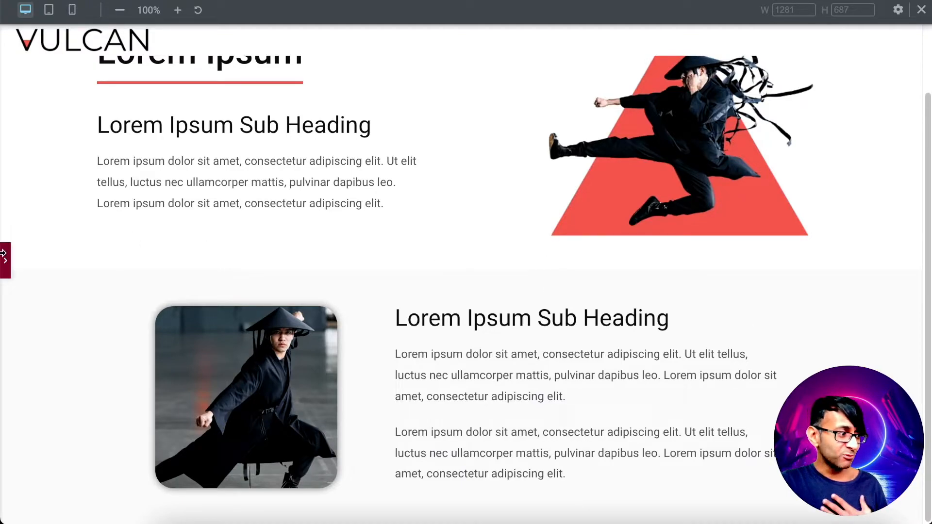
Bring back the editing sidebar and set the image-and-text section's top margin to 60 px
left_click(4, 257)
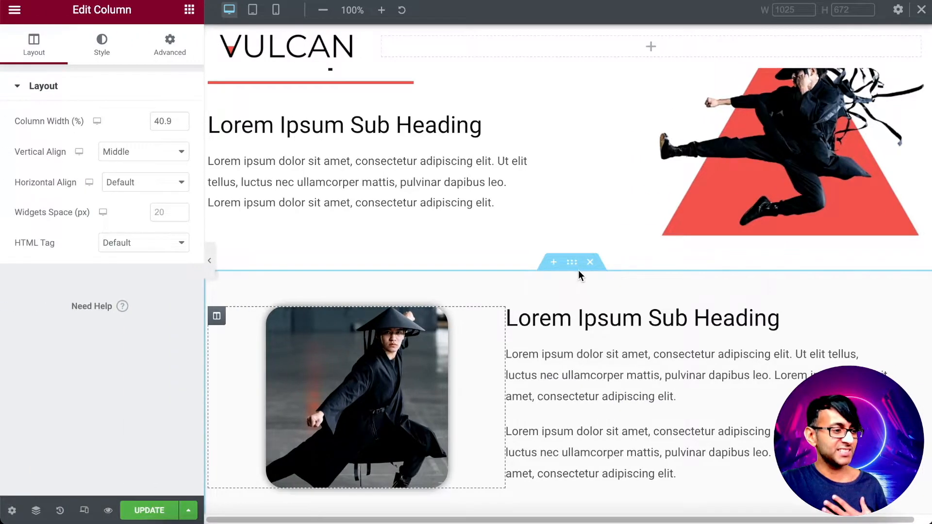
left_click(572, 263)
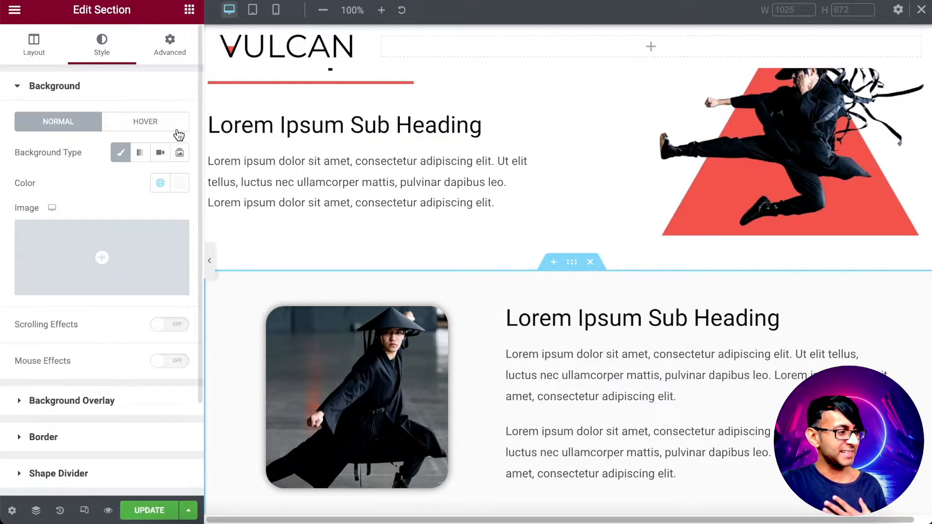
left_click(167, 57)
left_click_drag(31, 138, 8, 133)
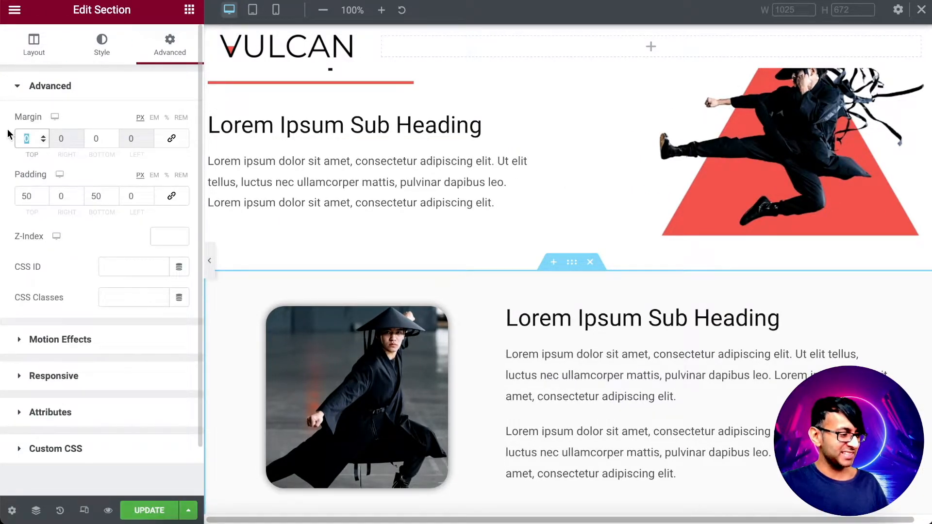
type("60")
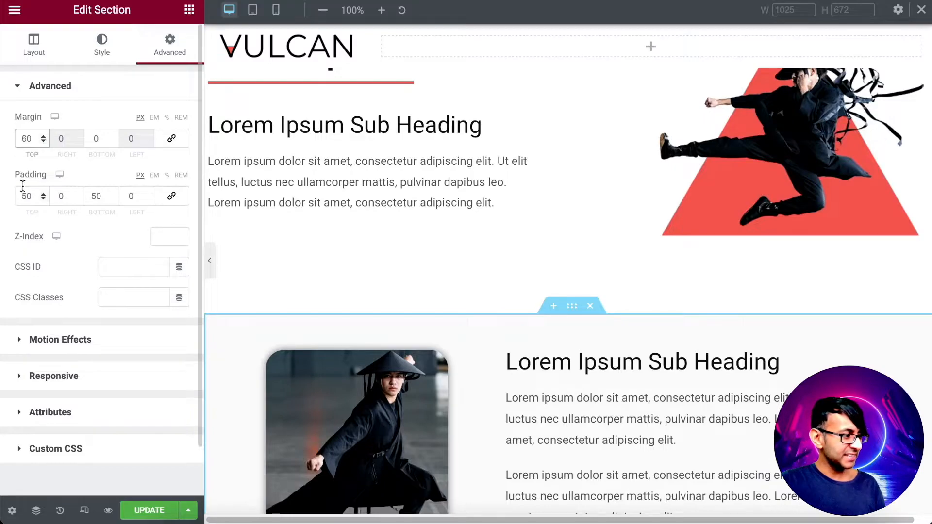
Set the section's top and bottom padding to 100 px each and update the page
left_click_drag(28, 195, 0, 194)
type("100")
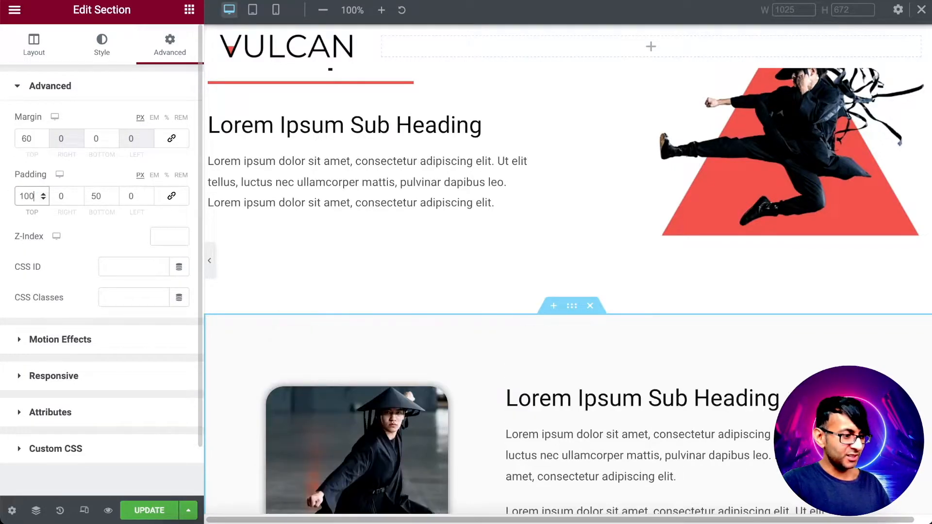
key("Tab")
key("Tab")
type("100")
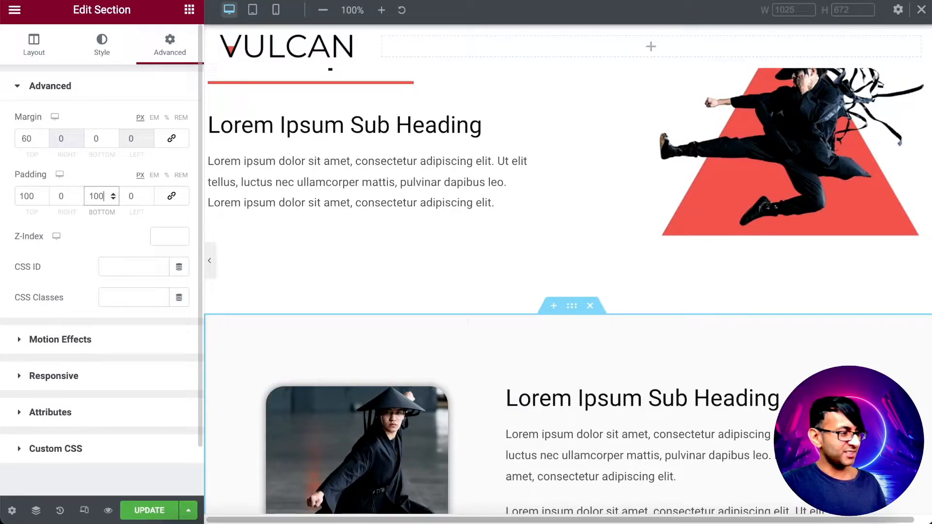
left_click(150, 511)
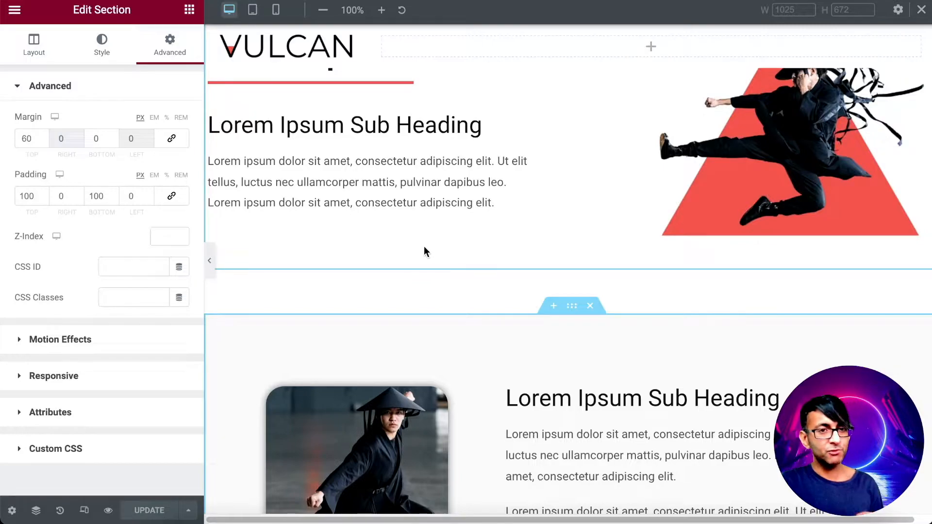
Preview the page with the editing sidebar hidden, examine the spacing between the two sections, and restore the sidebar
left_click(211, 262)
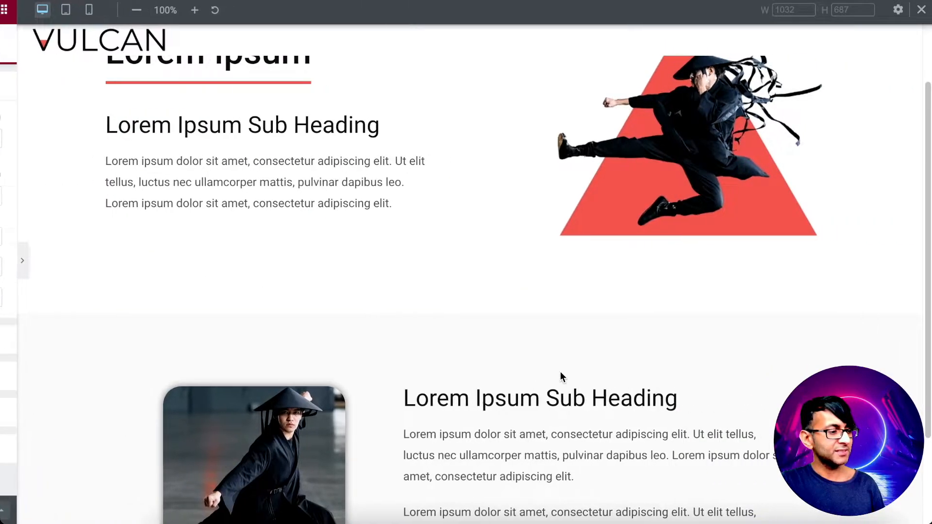
scroll(683, 378, "up", 2)
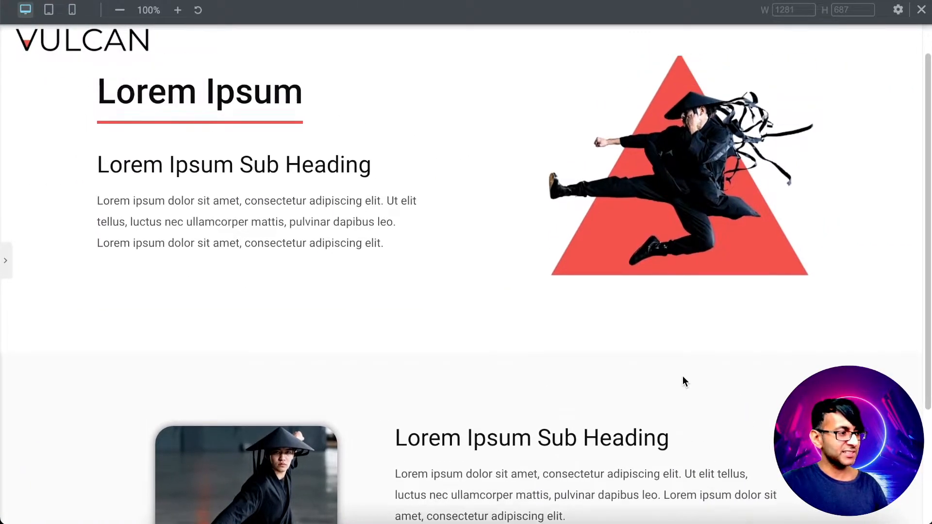
scroll(683, 378, "down", 4)
scroll(683, 376, "up", 4)
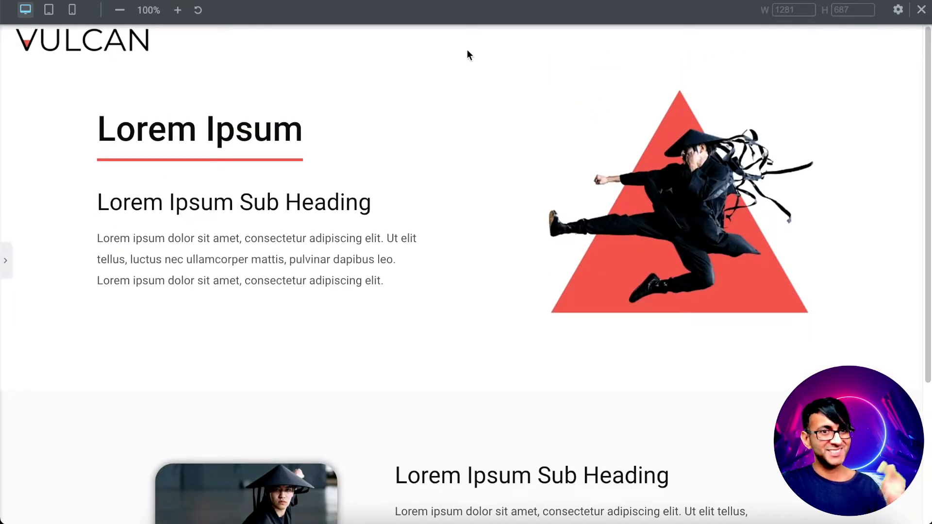
scroll(619, 238, "down", 3)
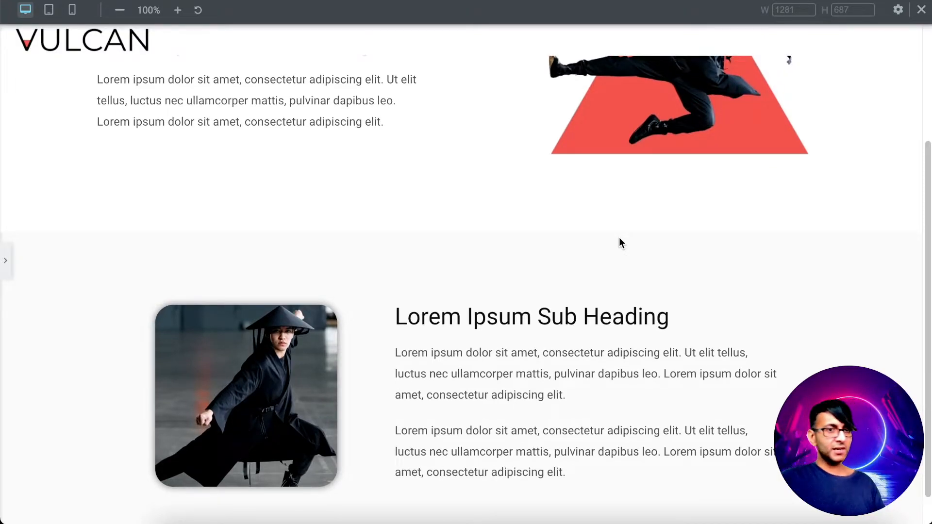
scroll(627, 234, "up", 2)
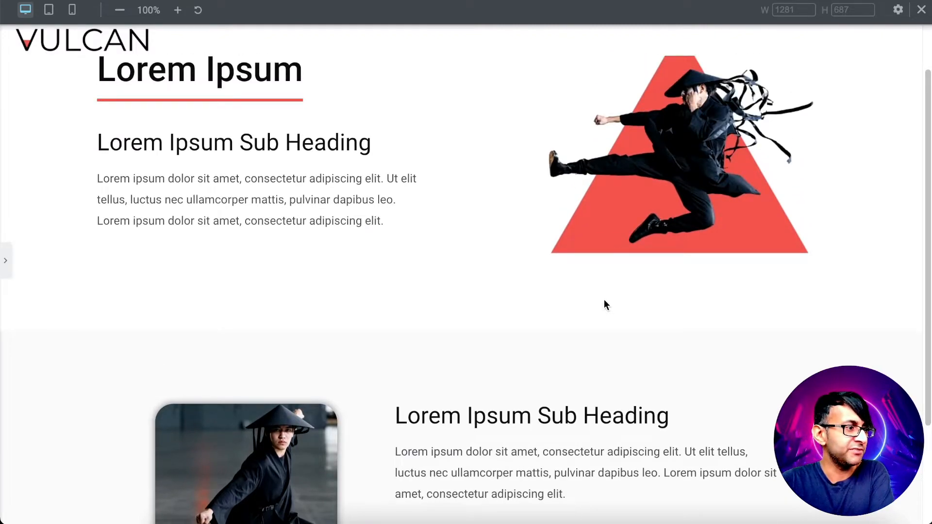
scroll(605, 299, "down", 3)
scroll(585, 279, "up", 4)
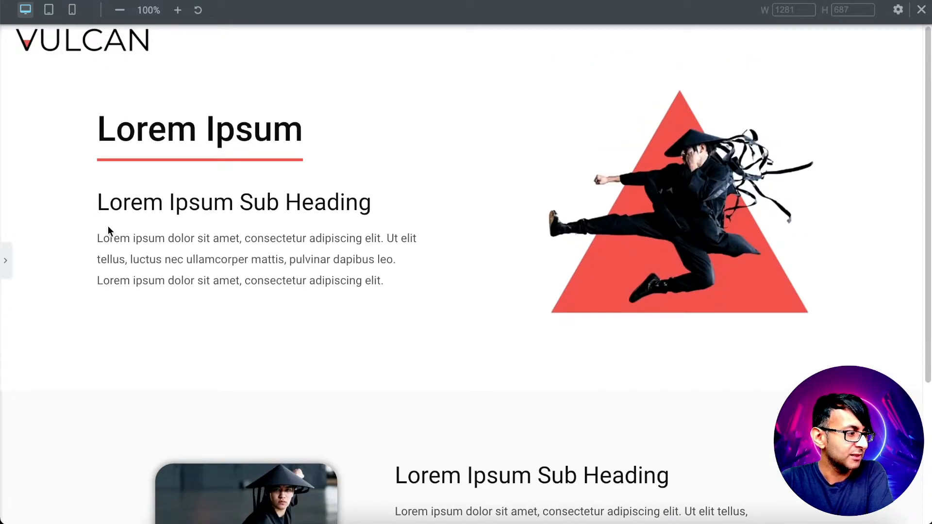
mouse_move(390, 62)
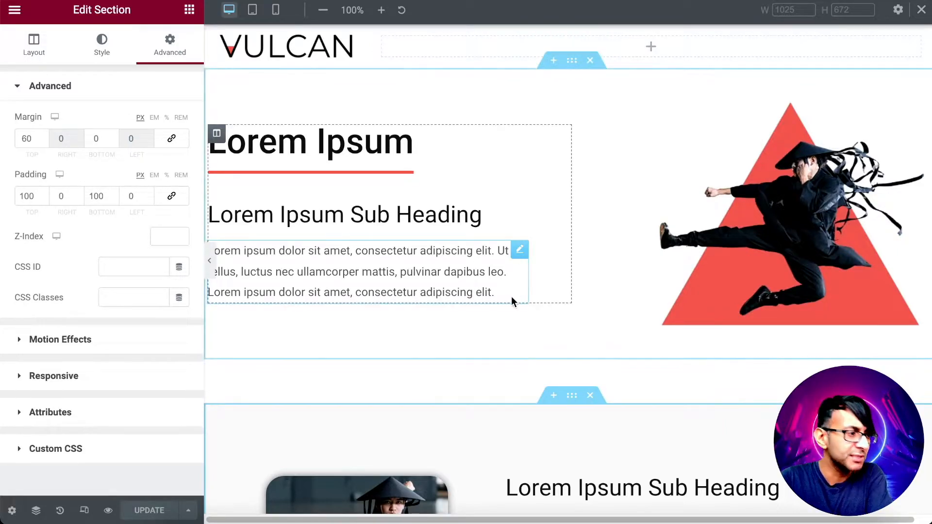
scroll(503, 304, "down", 5)
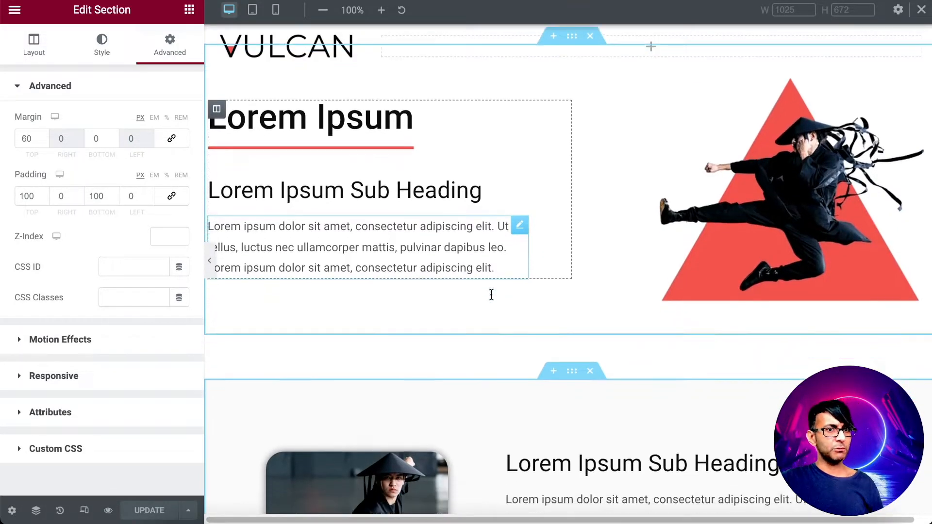
Switch to the mobile preview, set its width to 378, and bring the start of the image-and-text section into view
left_click(275, 10)
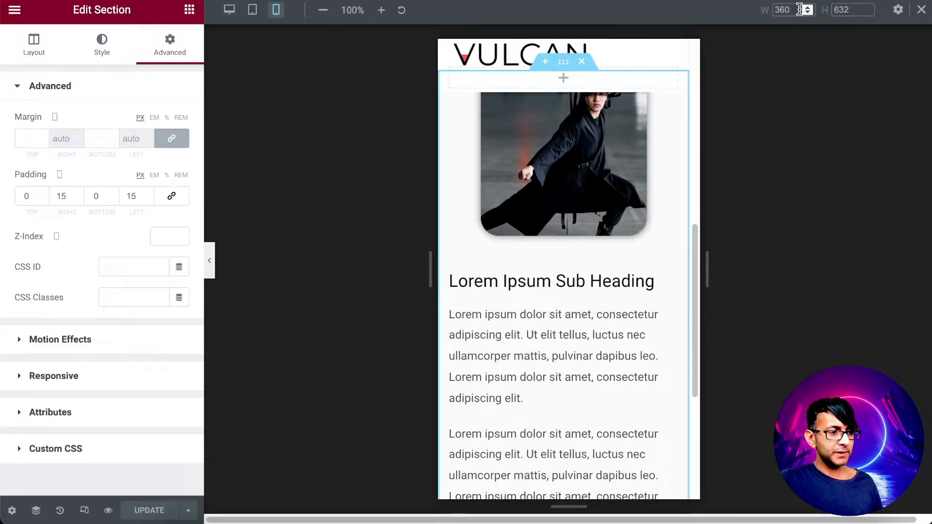
type("378")
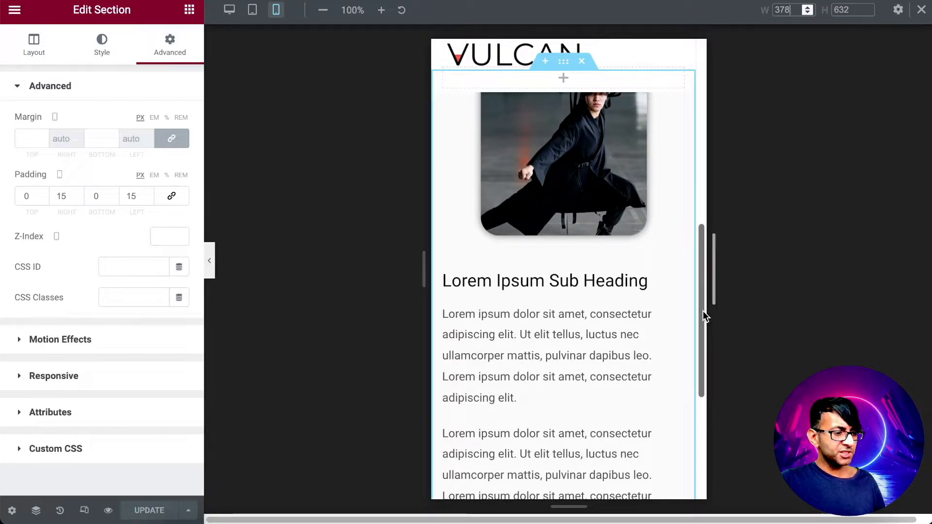
left_click_drag(702, 312, 700, 259)
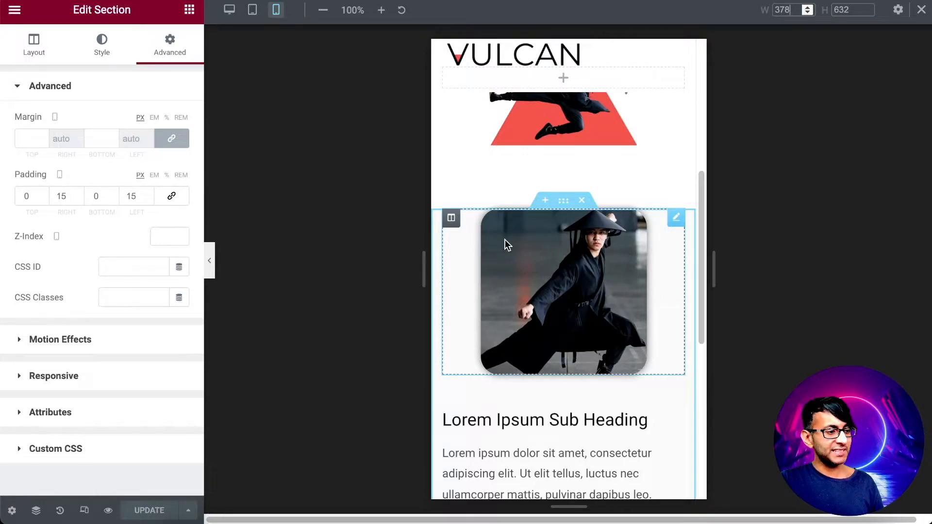
Unlink the section's mobile margin values and set its mobile top margin to 50 px
left_click(172, 138)
double_click(32, 197)
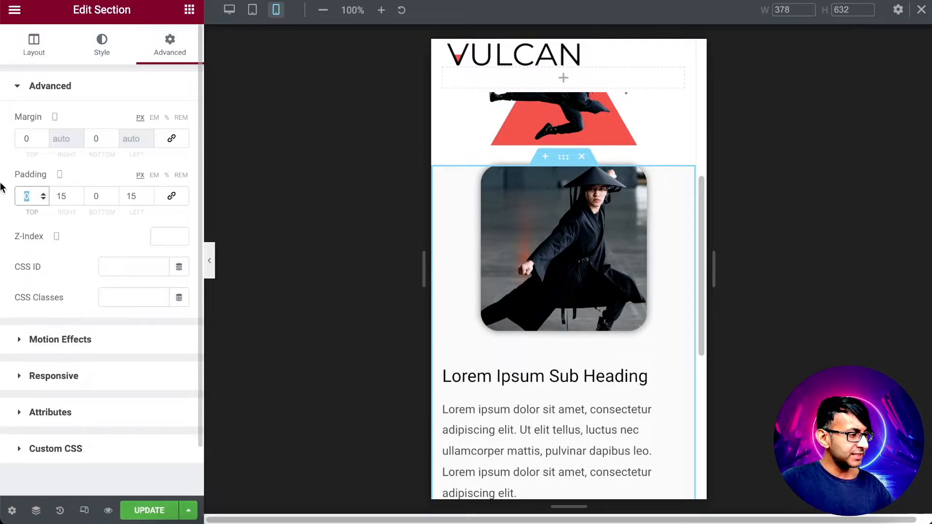
left_click_drag(30, 138, 3, 135)
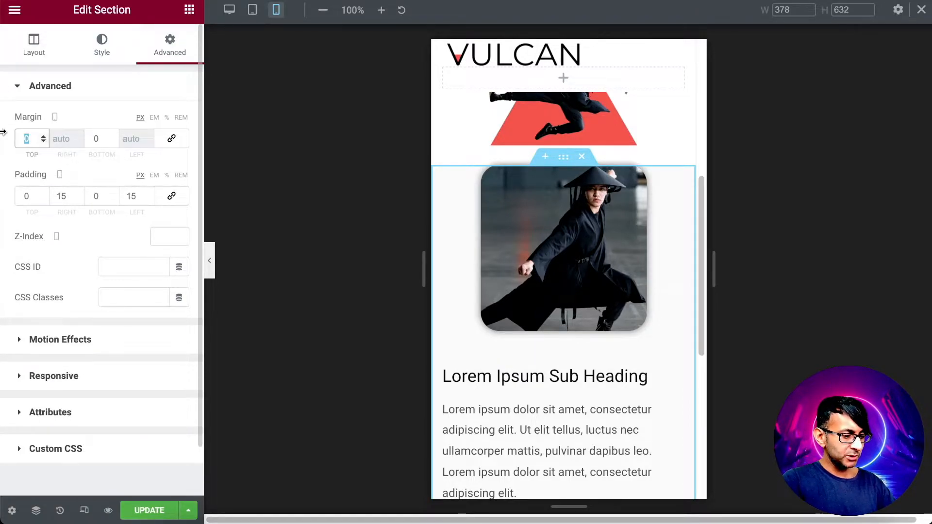
type("50")
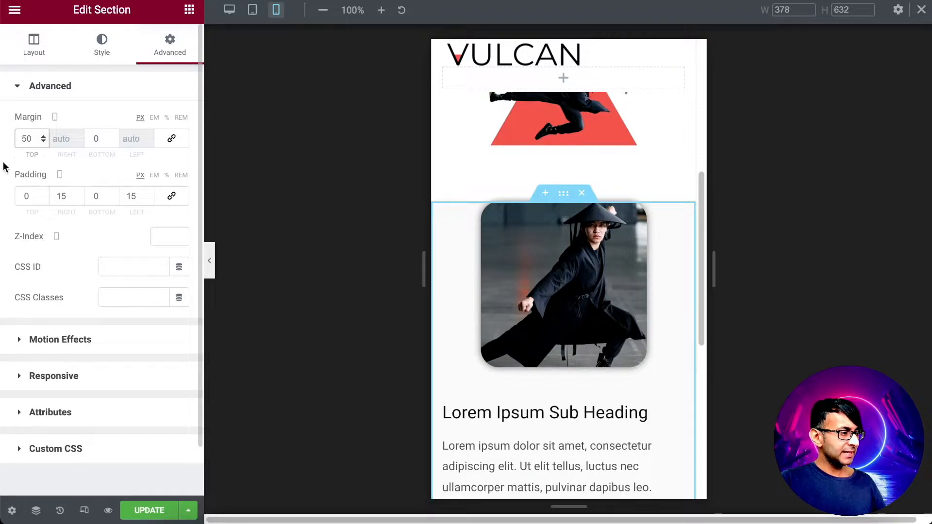
Set the section's mobile top and bottom padding to 70 px each
left_click_drag(33, 195, 4, 191)
type("50")
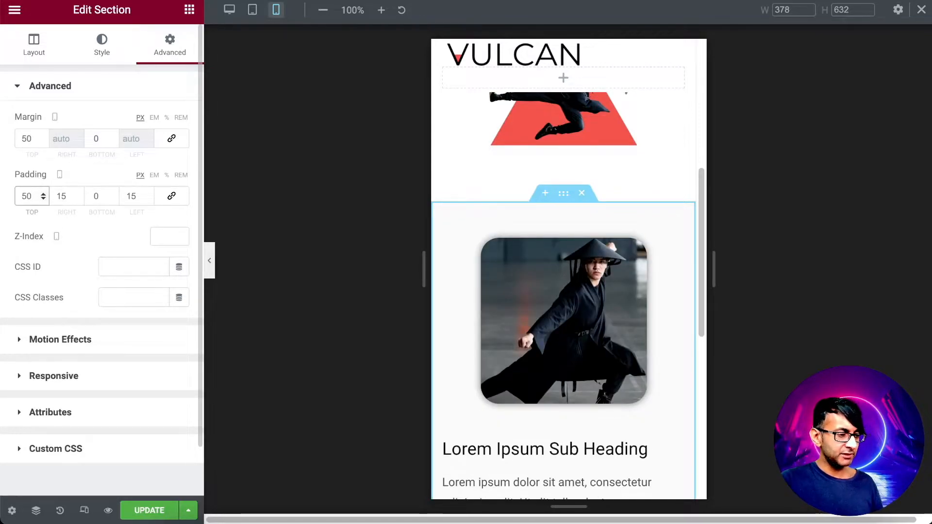
left_click(42, 193)
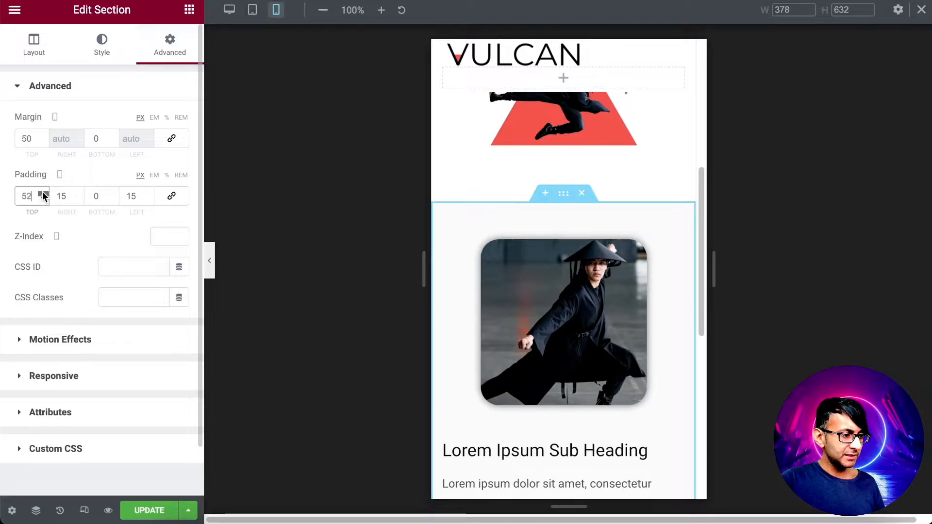
left_click_drag(33, 195, 11, 192)
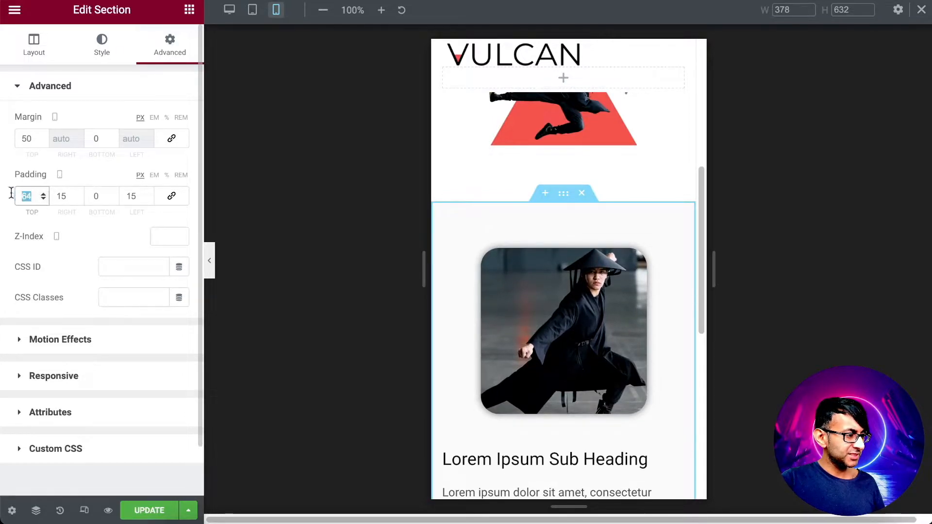
type("70")
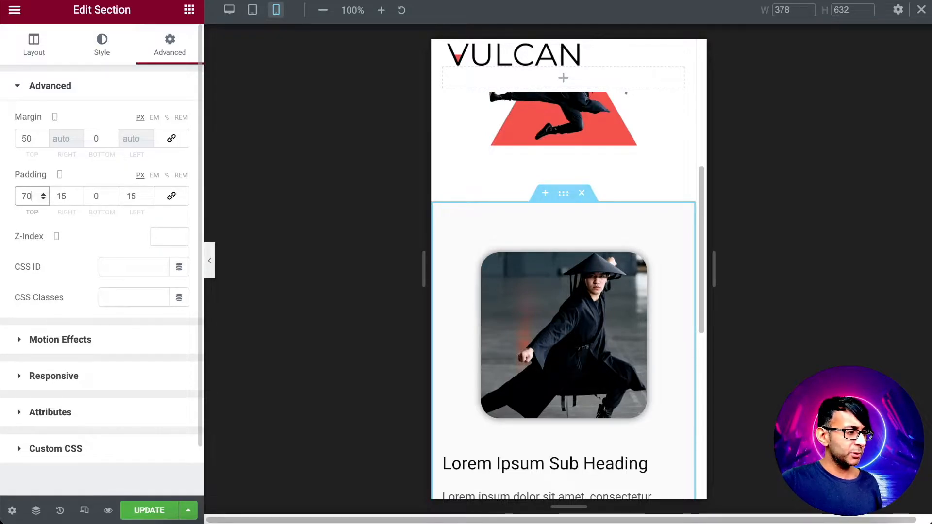
double_click(95, 197)
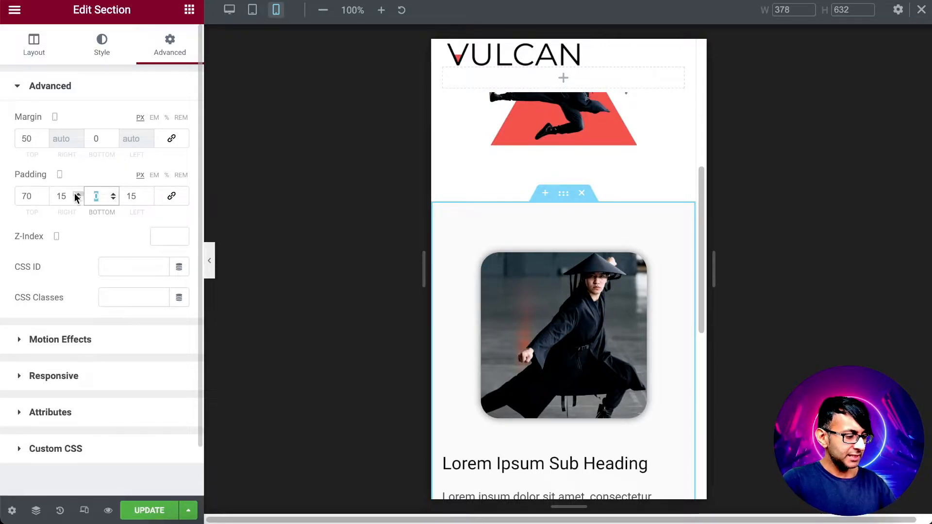
type("70")
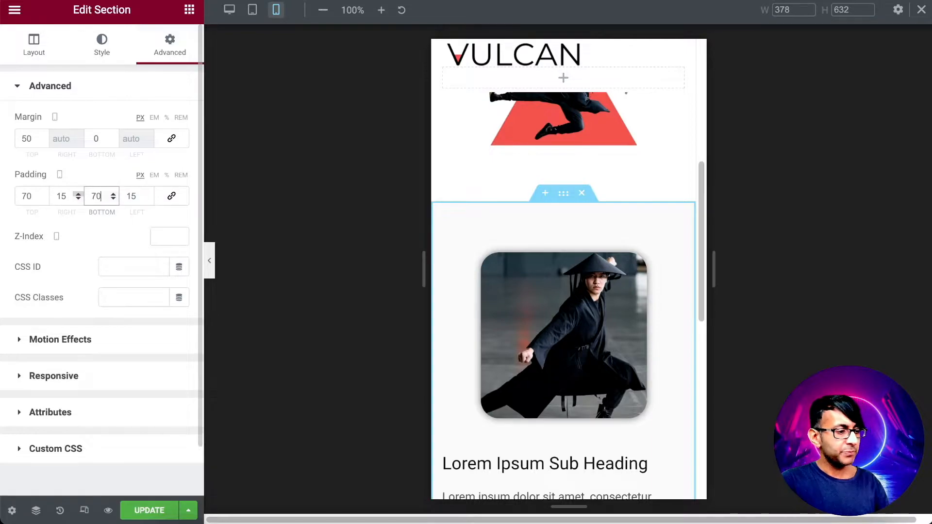
Set the mobile top margin of the section's text column to 70 px
scroll(587, 313, "down", 2)
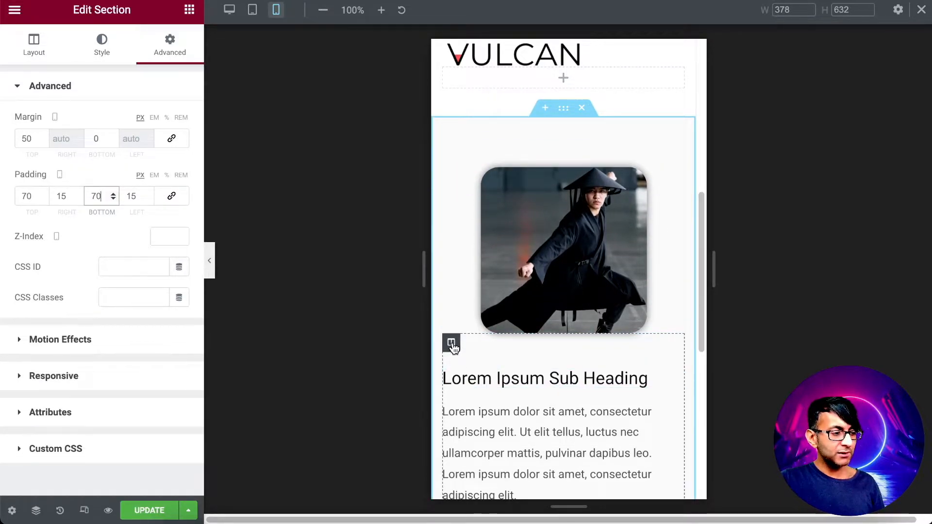
left_click(451, 343)
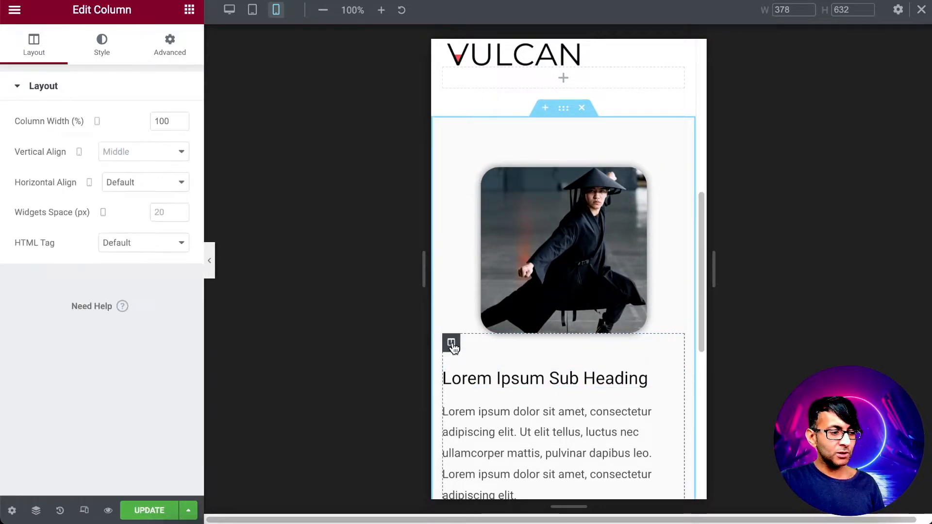
left_click(169, 42)
left_click(43, 137)
left_click(42, 137)
left_click(42, 137)
left_click_drag(38, 141, 4, 141)
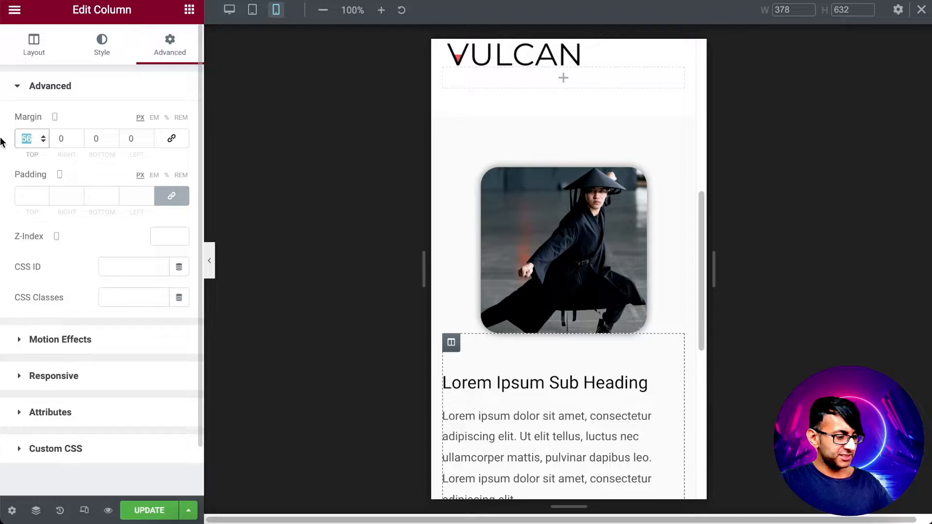
type("70")
Check the section's mobile spacing down to its end and return to the desktop preview
scroll(481, 287, "down", 8)
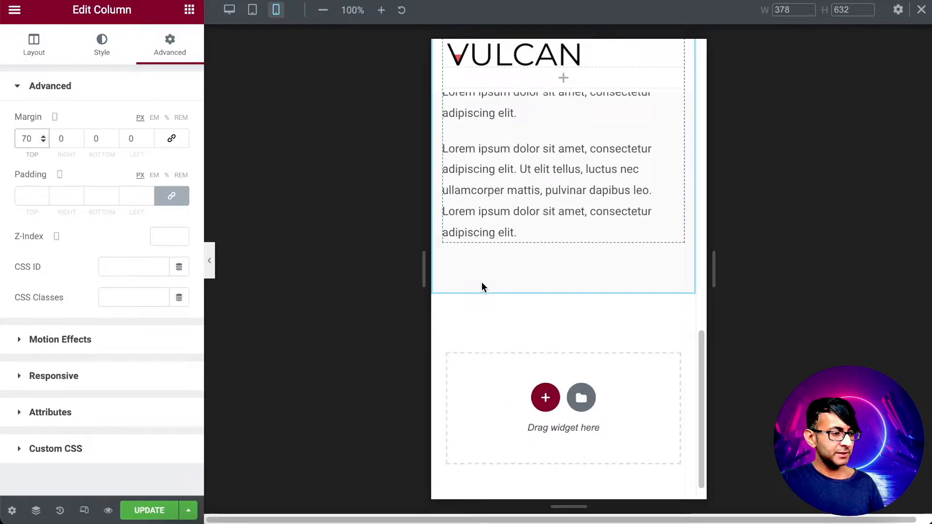
scroll(482, 286, "up", 5)
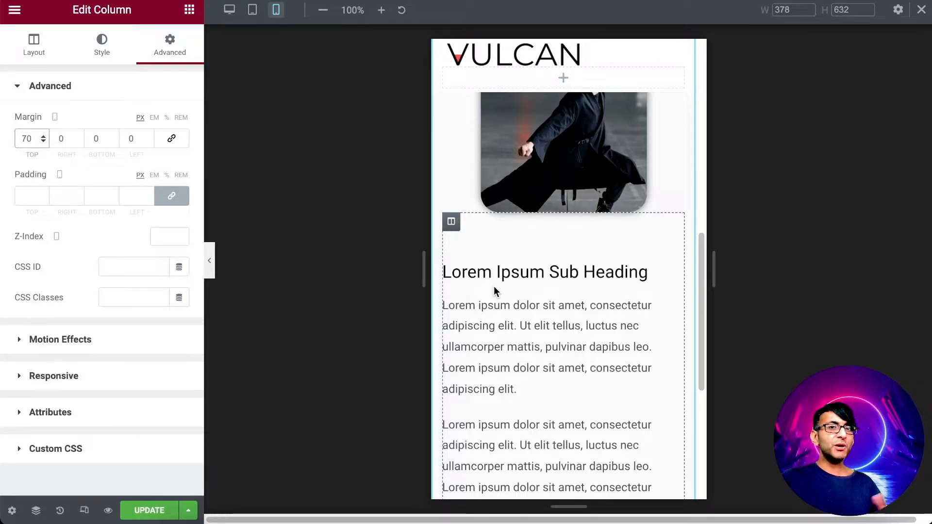
scroll(576, 387, "down", 5)
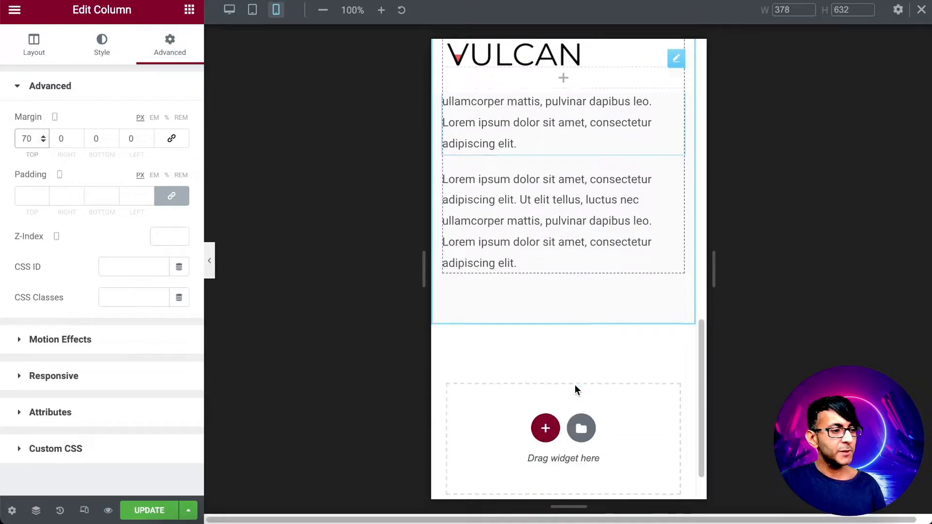
scroll(578, 368, "up", 5)
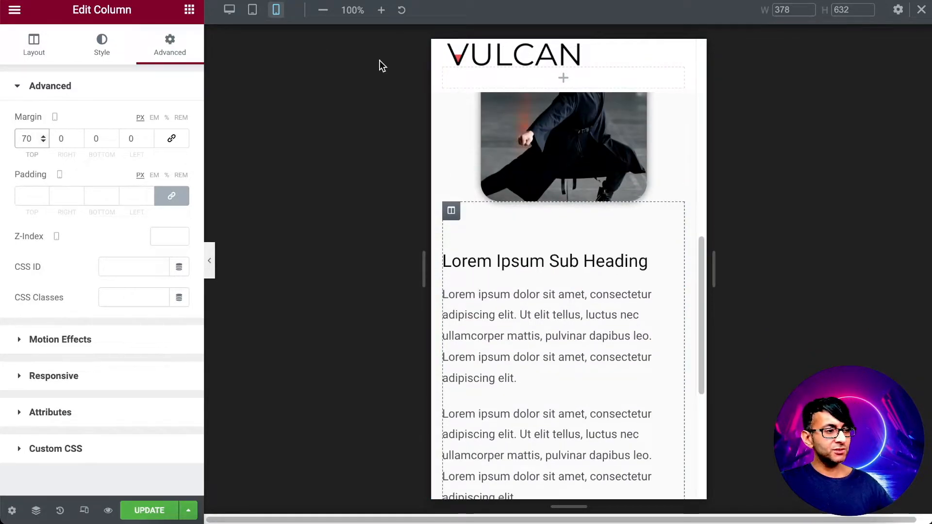
left_click(229, 9)
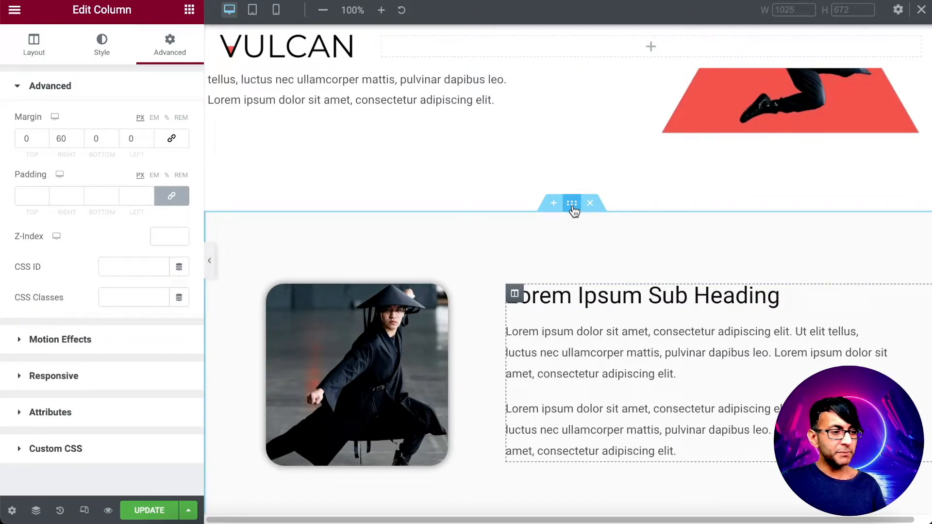
Duplicate the light grey image-and-text section and set the copy's top margin to 0
right_click(572, 245)
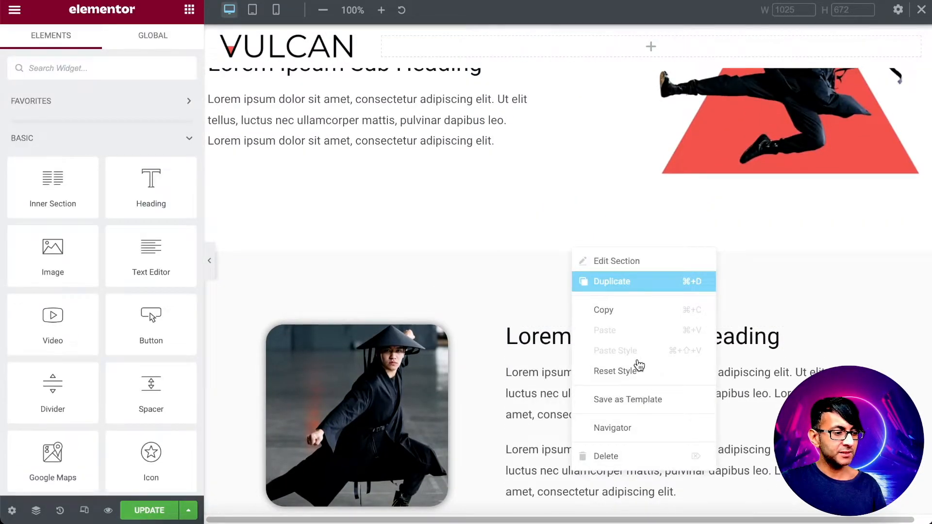
scroll(639, 365, "down", 10)
scroll(639, 366, "up", 6)
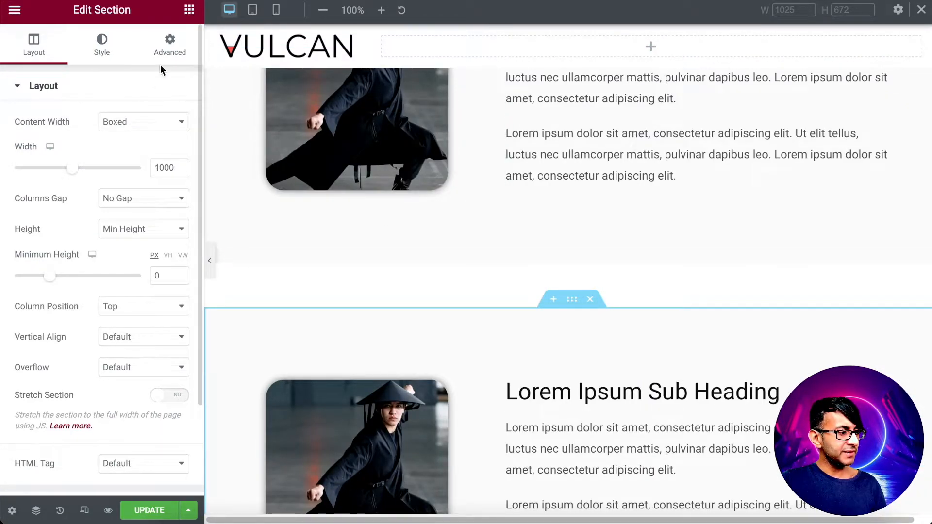
left_click(166, 51)
double_click(19, 137)
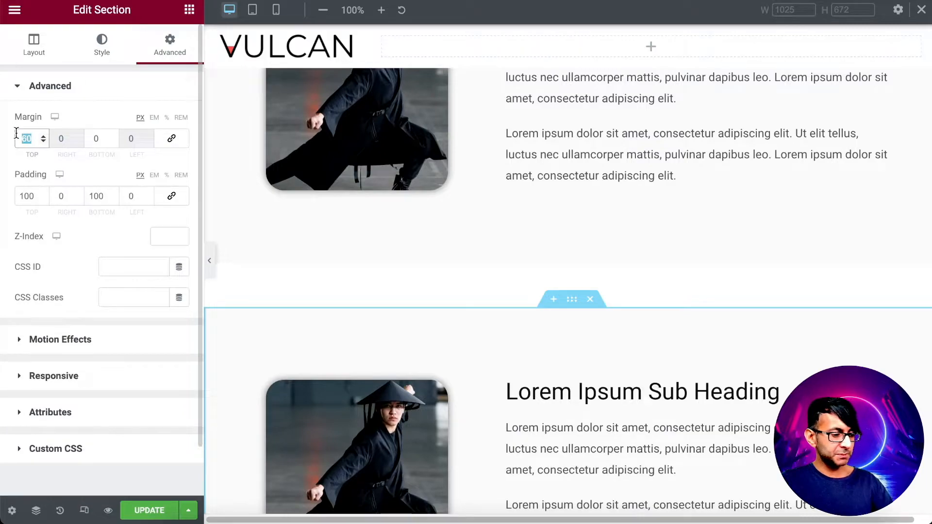
type("0")
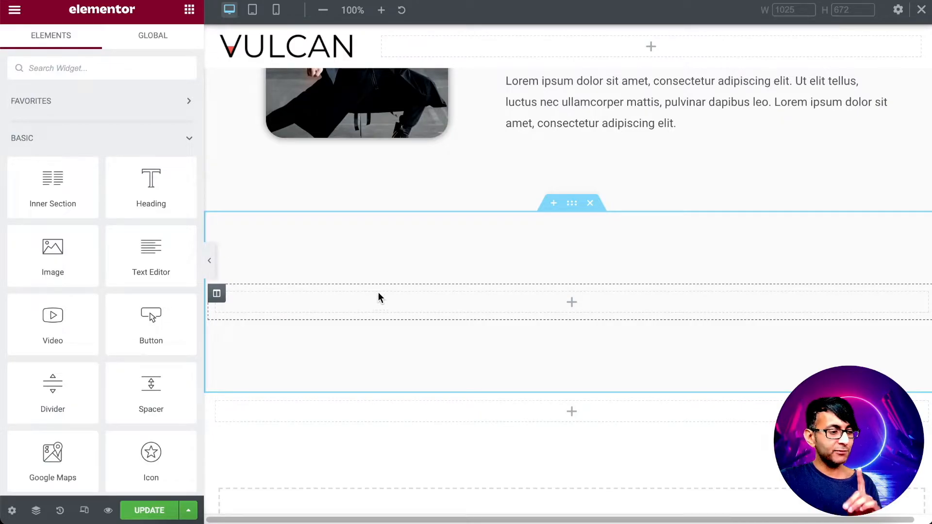
Set the boxed content width of the emptied single-column section to 500
left_click(573, 204)
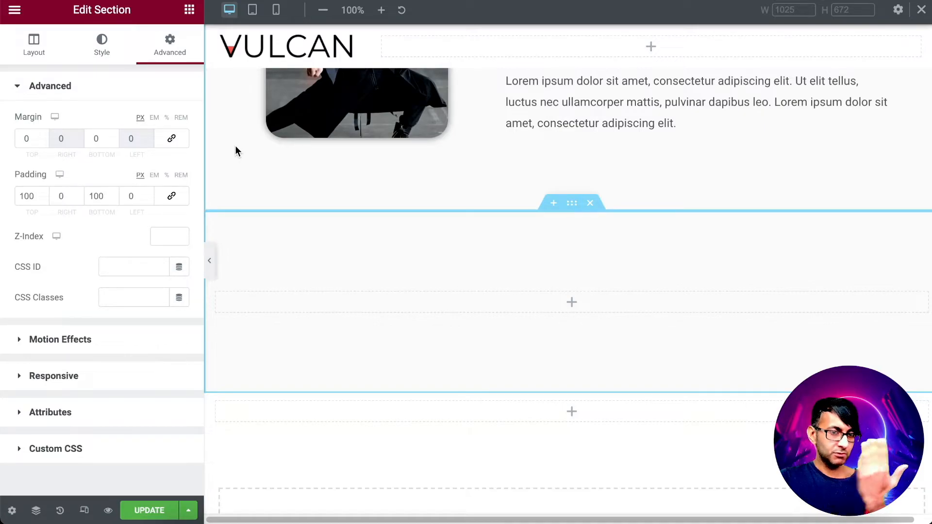
left_click(34, 48)
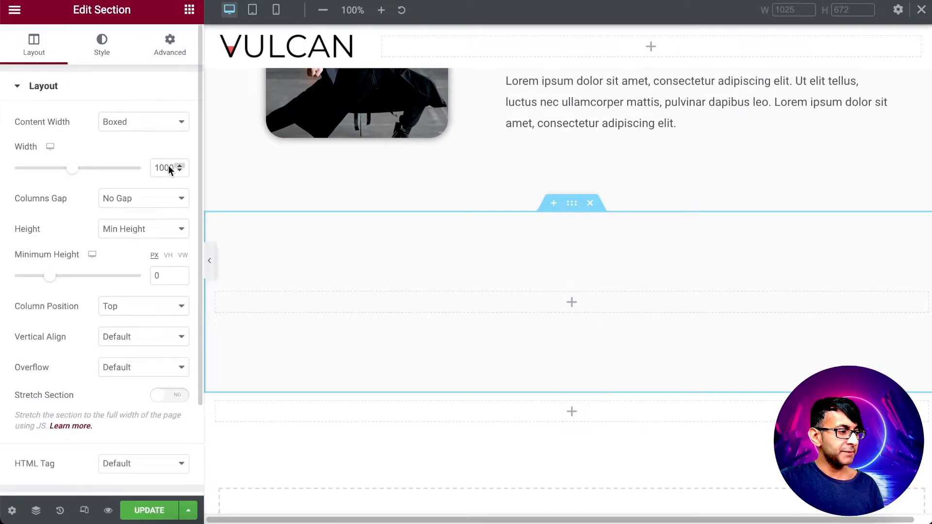
double_click(156, 166)
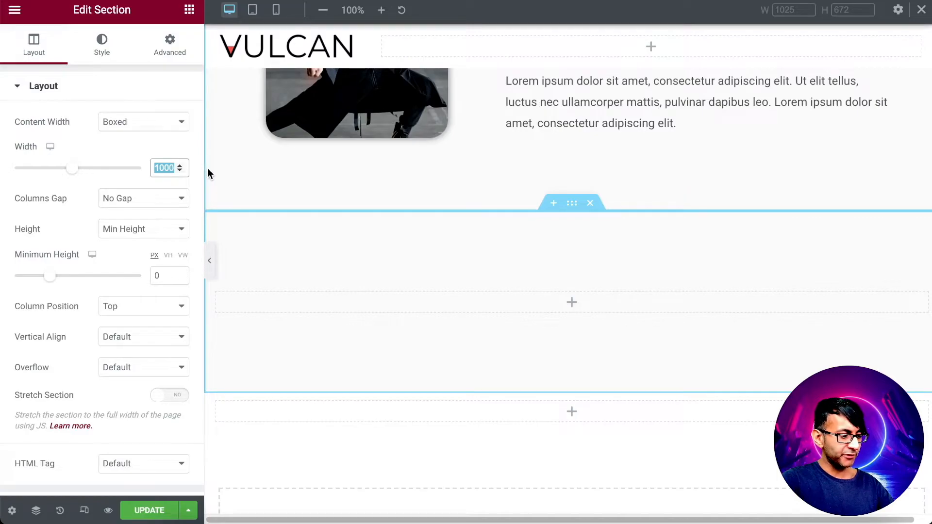
type("500")
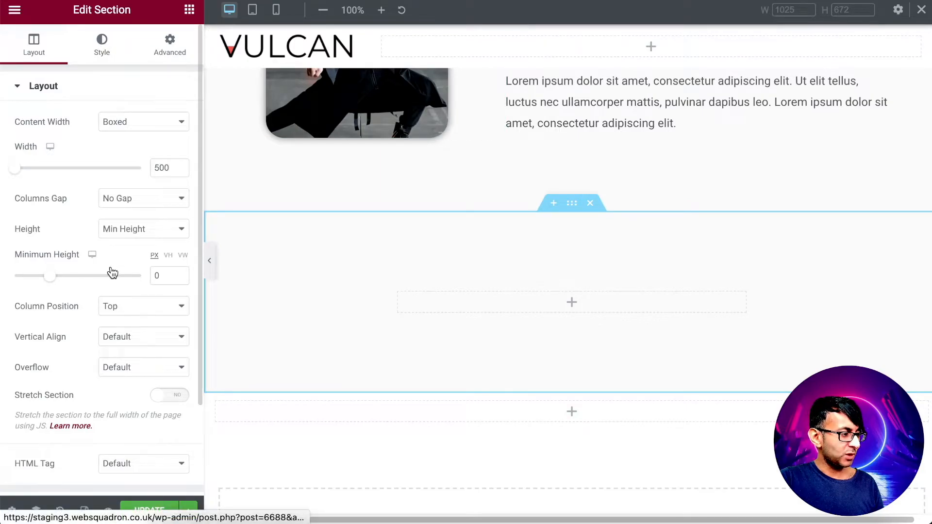
Set the emptied section's background to the White global color
left_click(102, 46)
left_click(161, 183)
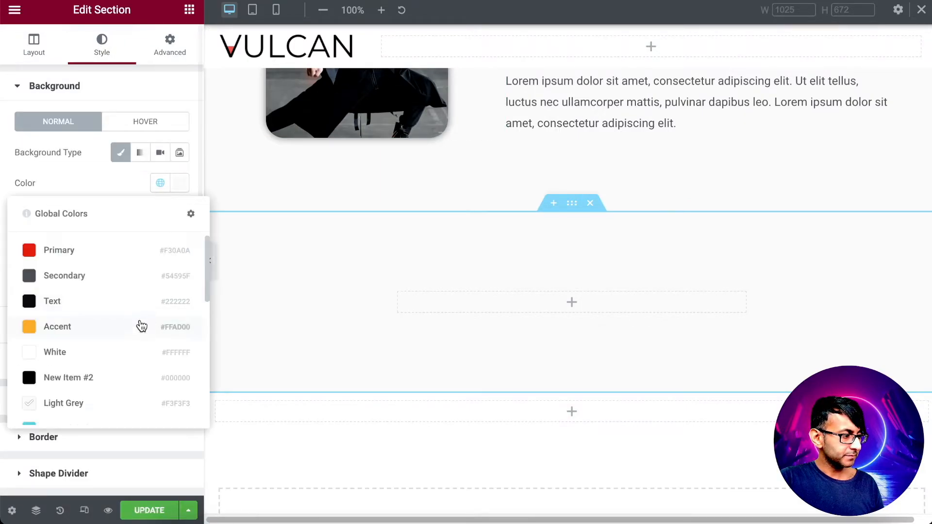
left_click(116, 358)
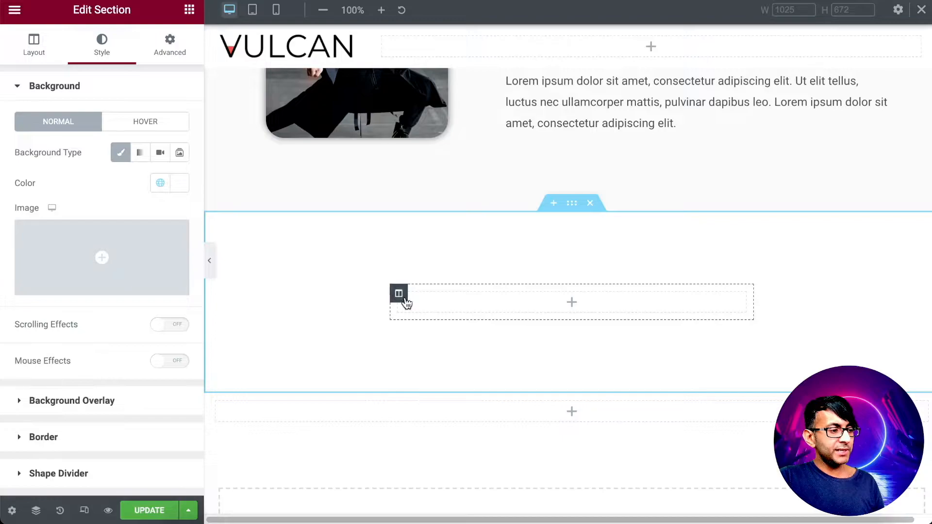
Give the section's empty column a classic background with the image Ninja-500-x-500-px-2.webp from the media library
left_click(399, 294)
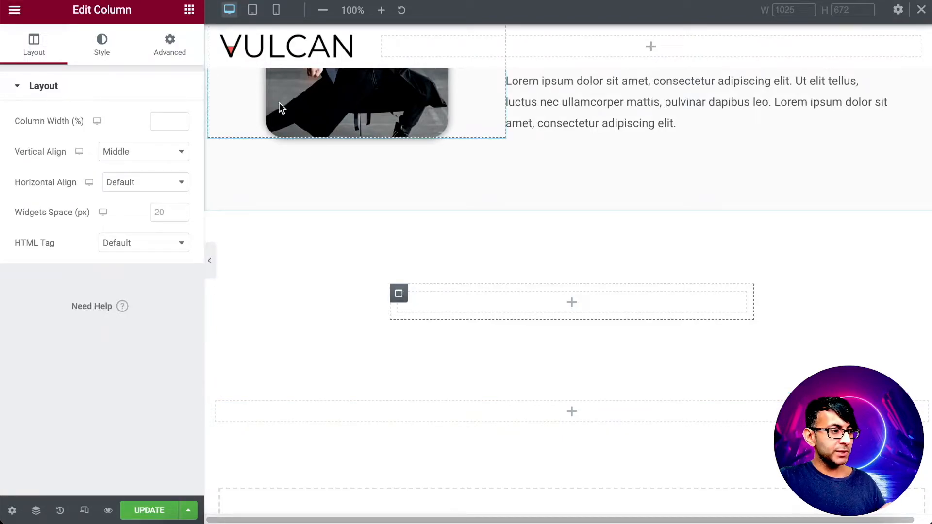
left_click(190, 10)
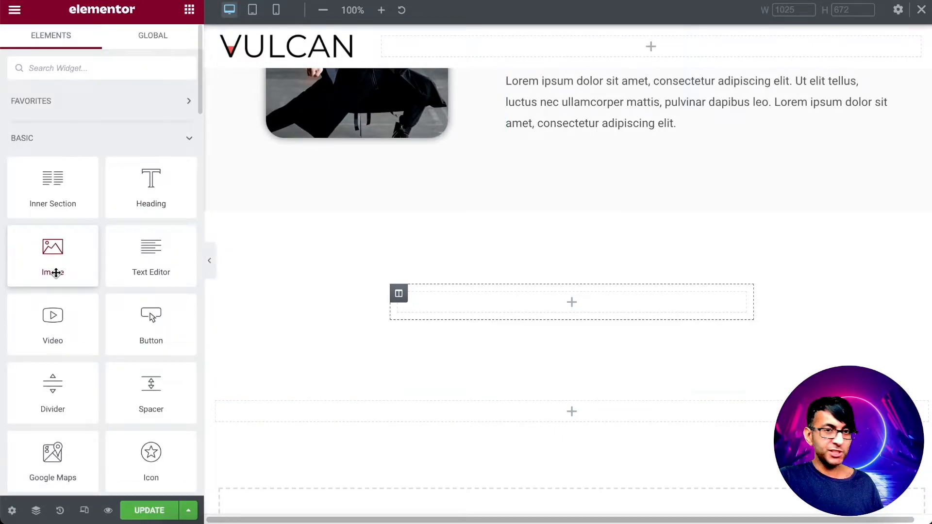
left_click(399, 294)
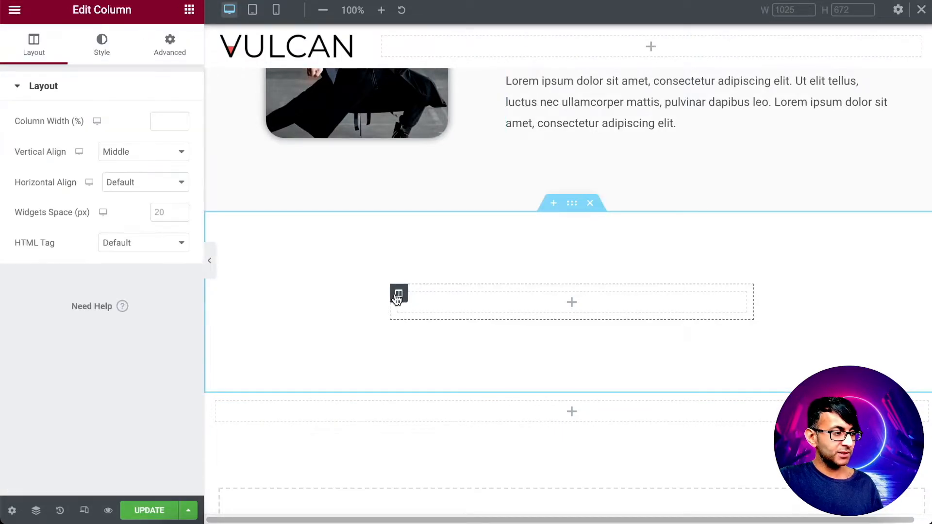
left_click(104, 54)
left_click(140, 152)
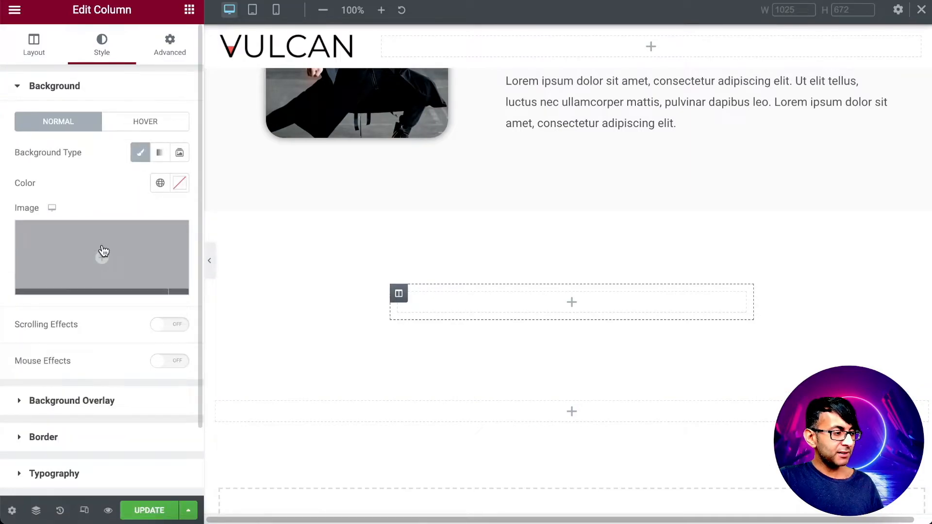
left_click(104, 255)
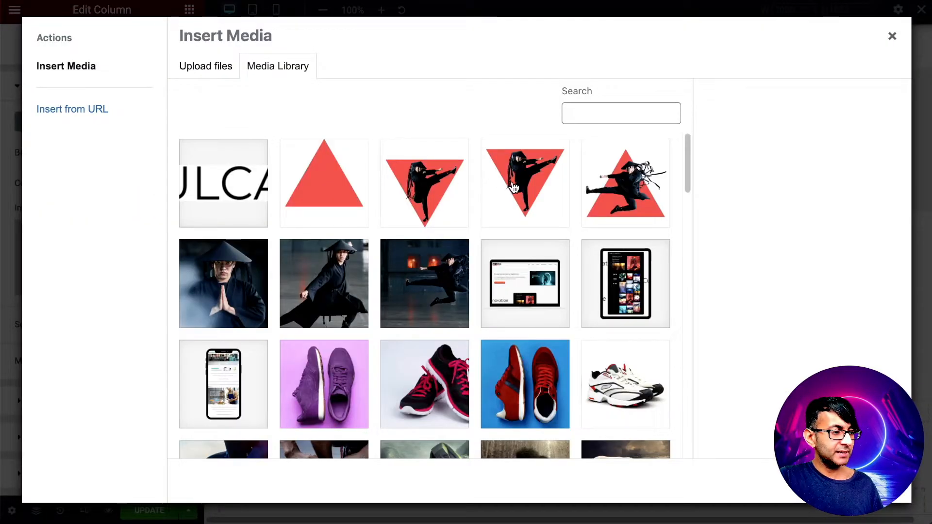
left_click(425, 184)
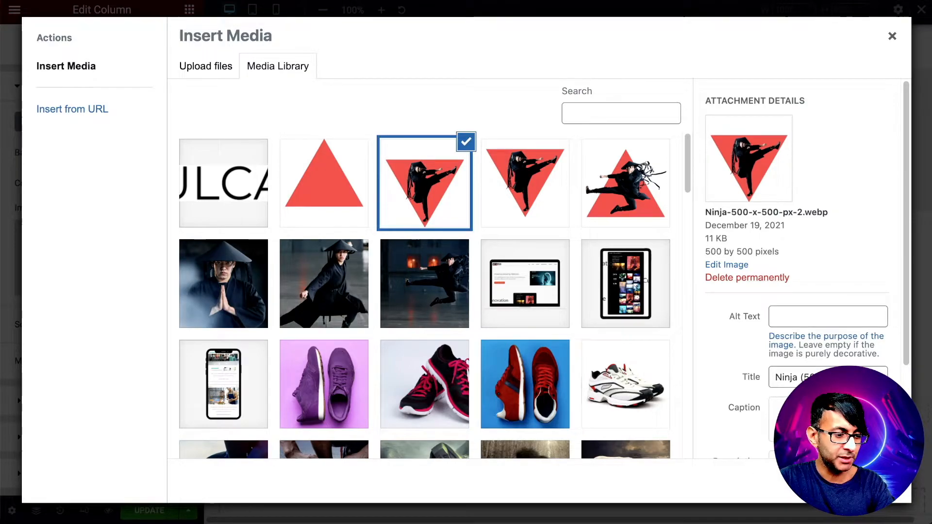
left_click(778, 486)
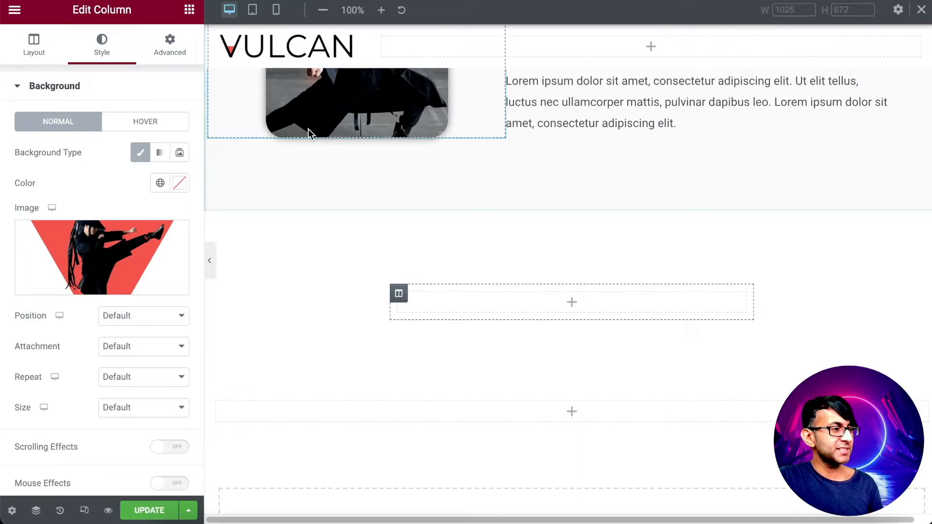
Add a Spacer widget to the column with the background image and set its space to 413 px
left_click(189, 10)
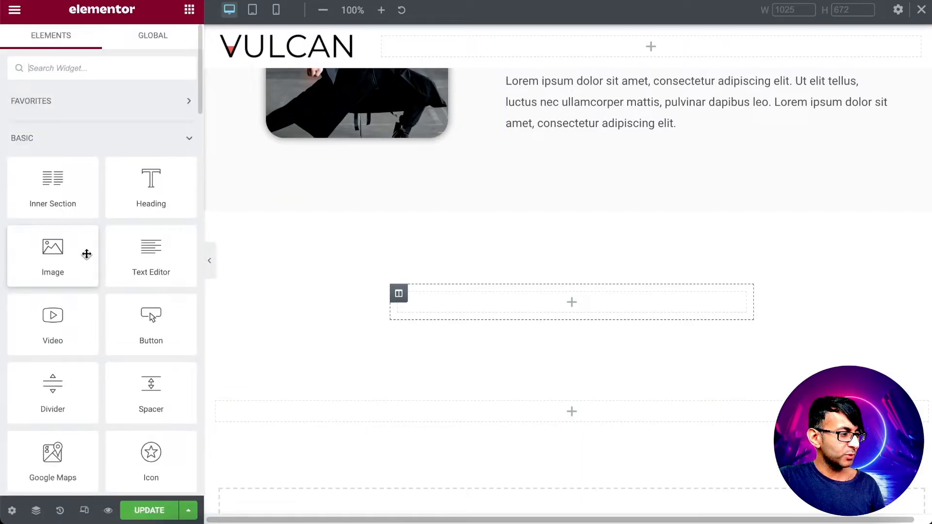
left_click_drag(155, 391, 539, 304)
left_click_drag(39, 144, 102, 145)
scroll(719, 344, "down", 5)
mouse_move(101, 141)
left_mouse_down()
mouse_move(110, 142)
mouse_move(100, 141)
left_mouse_up()
scroll(641, 237, "up", 3)
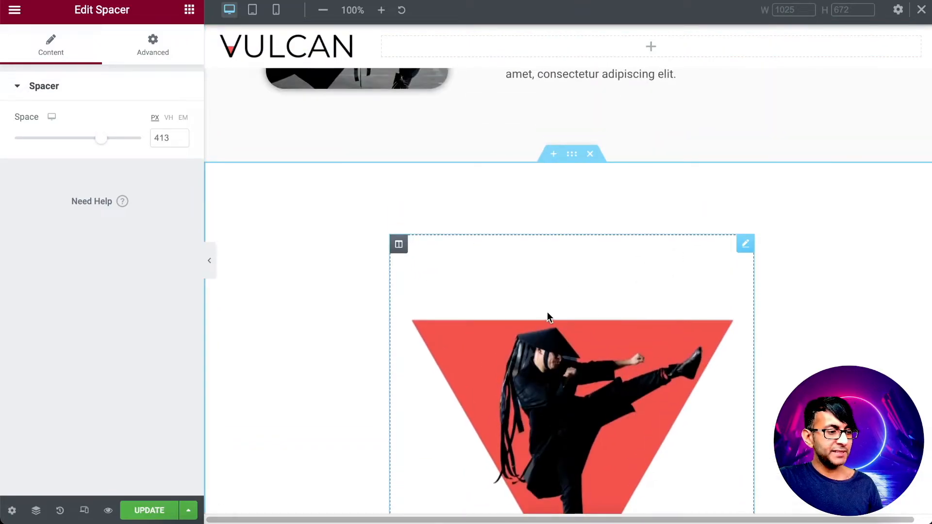
Set the column's background image position to Center Center and its attachment to Scroll
left_click(399, 246)
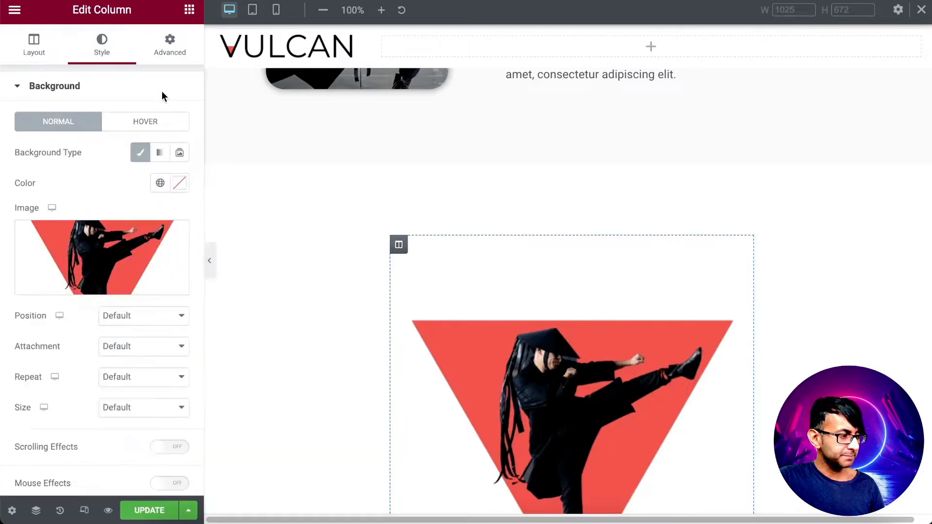
left_click(130, 318)
left_click(132, 346)
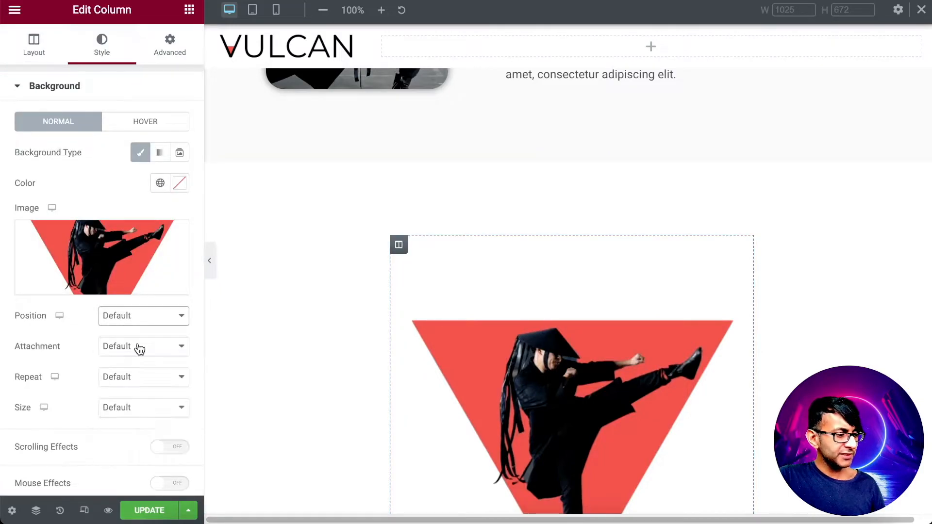
left_click(139, 348)
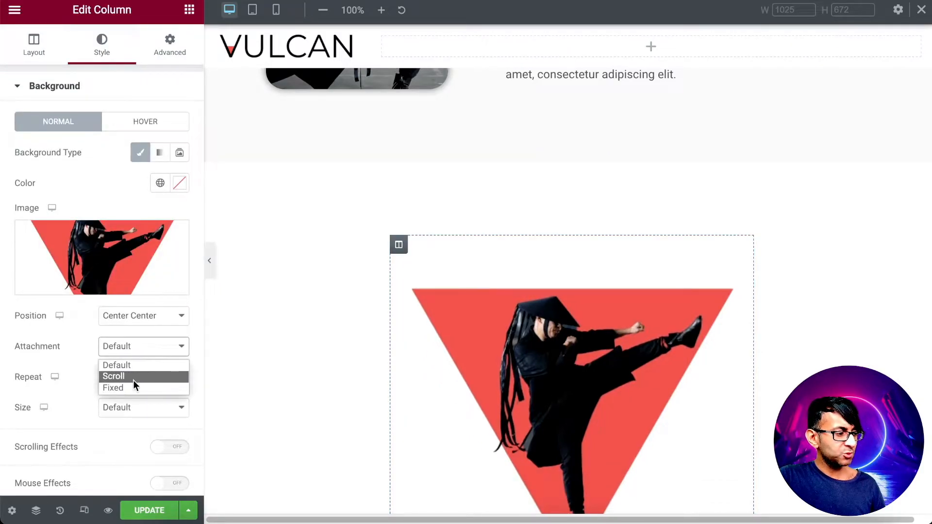
left_click(133, 378)
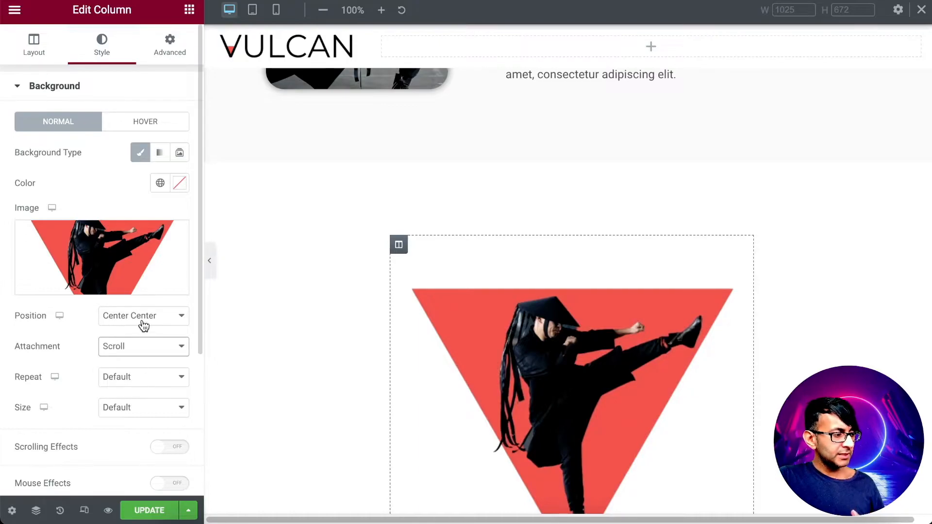
Set the background image attachment to Fixed and check how the image behaves as the page scrolls
left_click(137, 354)
left_click(136, 387)
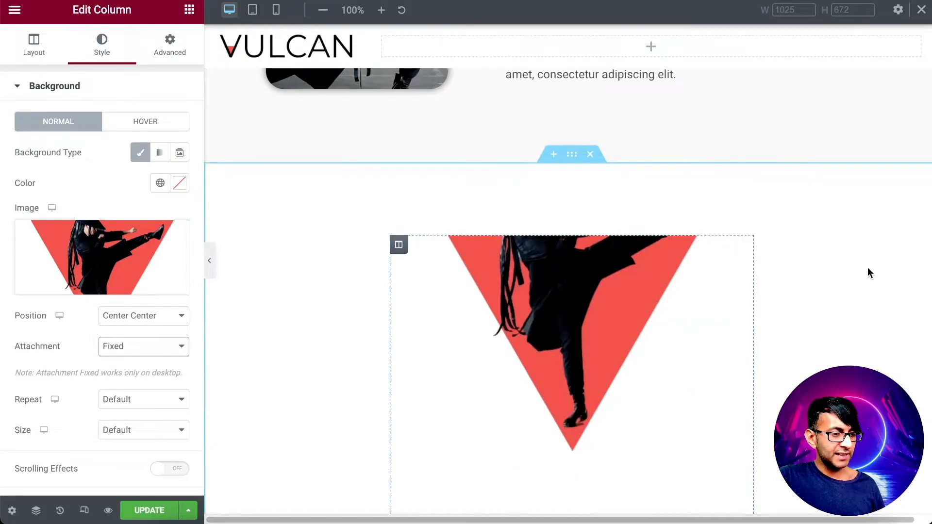
scroll(728, 309, "up", 3)
scroll(693, 313, "down", 6)
scroll(693, 320, "up", 6)
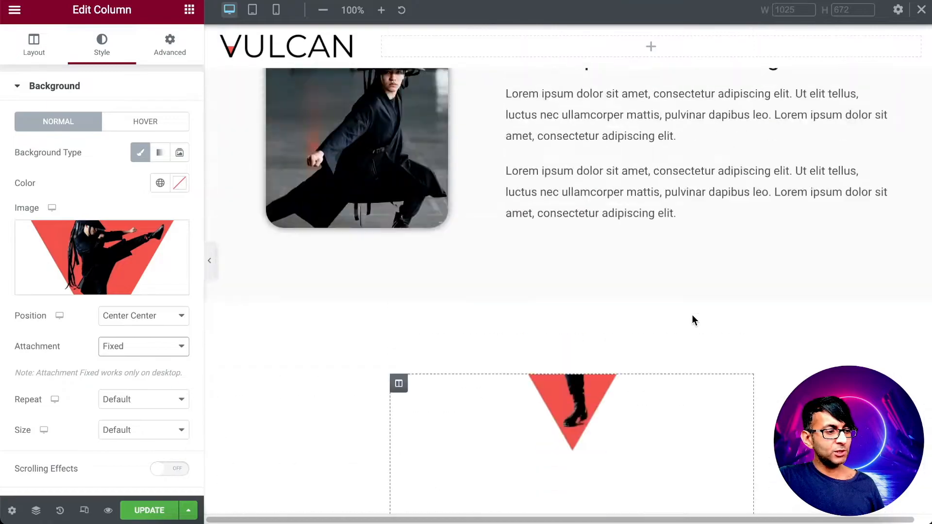
scroll(693, 320, "down", 2)
scroll(693, 316, "down", 2)
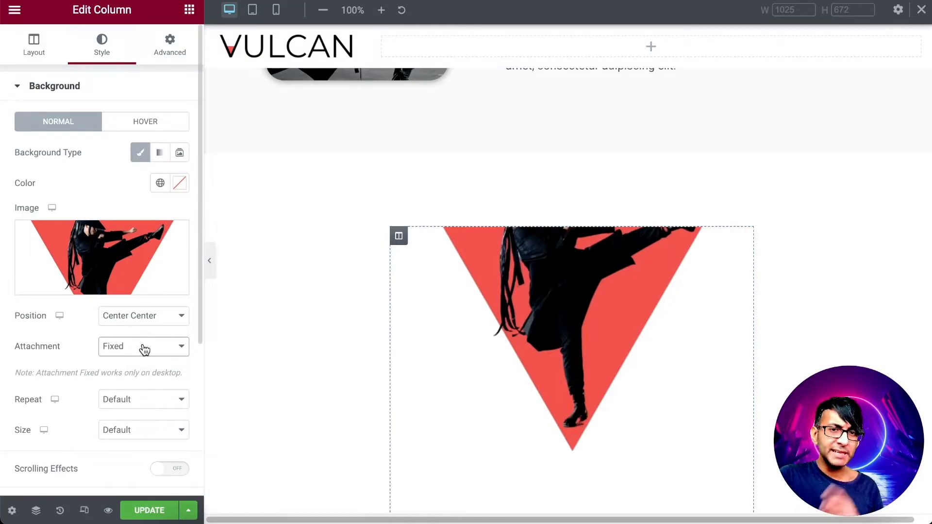
Set the column's background image to No-repeat with the Cover size
left_click(137, 400)
left_click(134, 440)
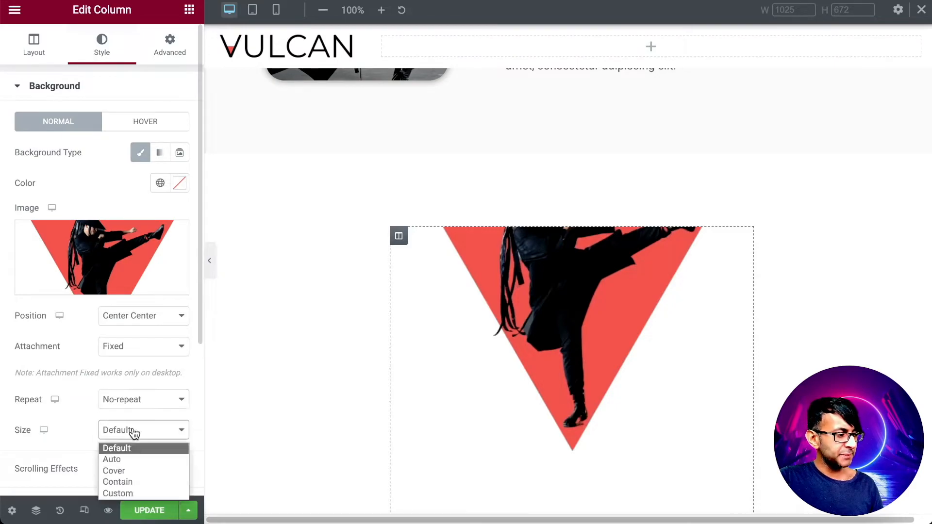
left_click(136, 471)
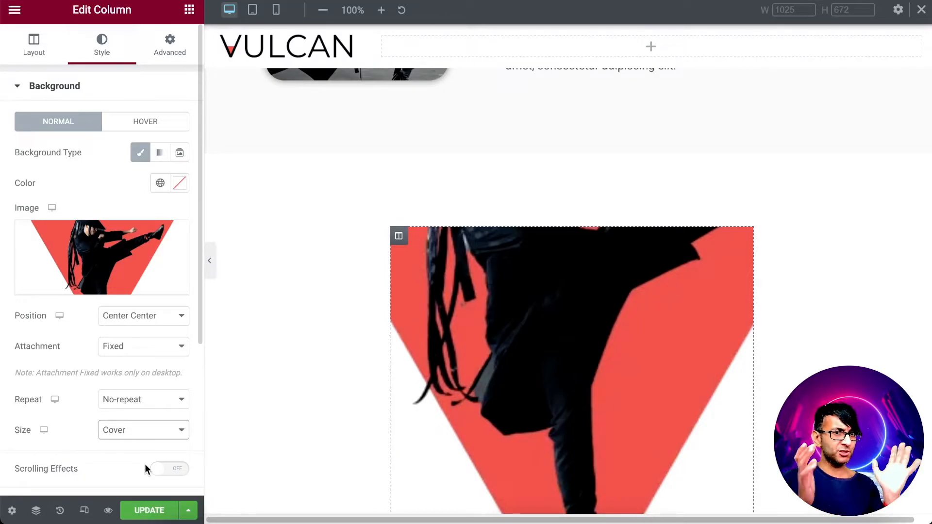
Try the Contain size for the column's background image and check how it fits
left_click(146, 430)
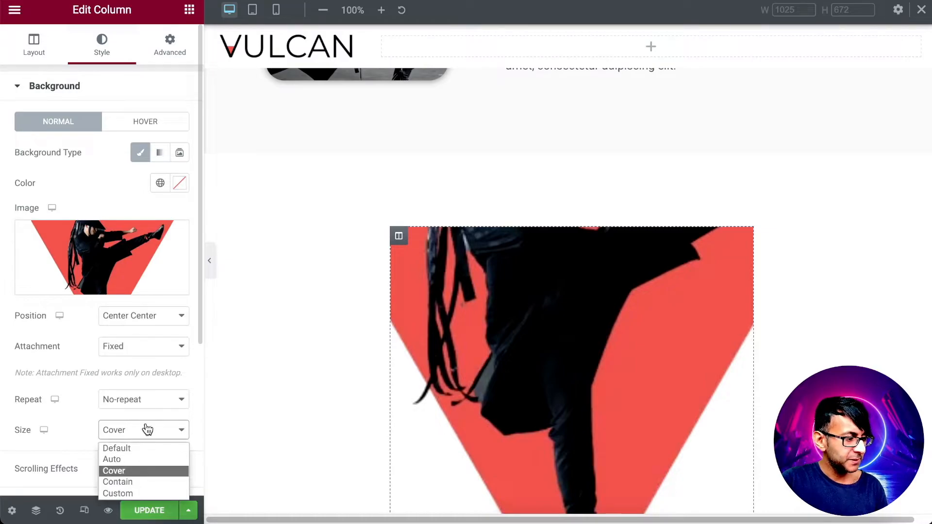
left_click(135, 480)
scroll(598, 399, "down", 3)
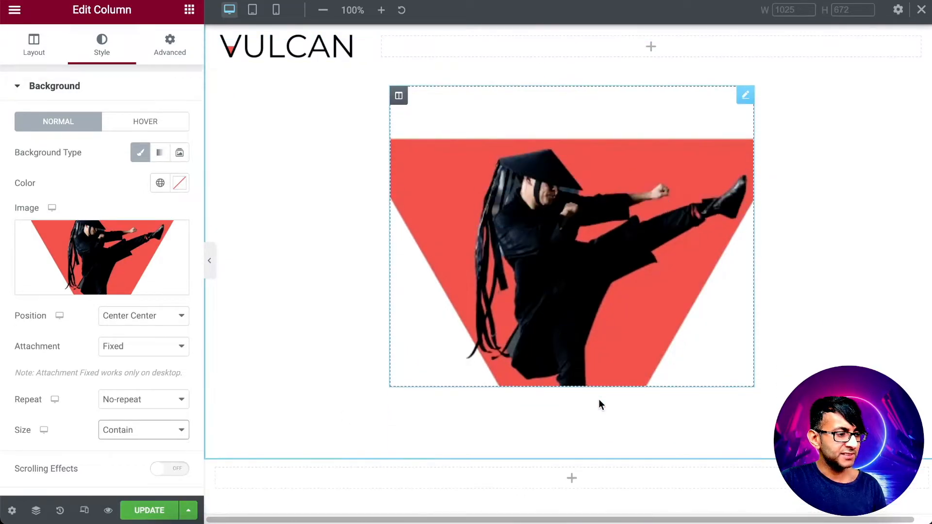
Set the column's background image to a Custom size with a width of 400 px
left_click(134, 434)
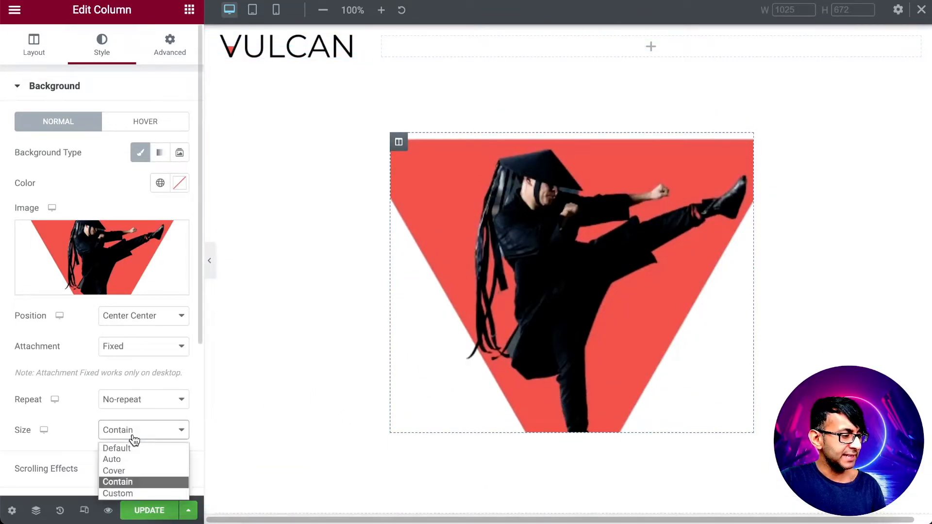
left_click(151, 492)
scroll(166, 429, "down", 3)
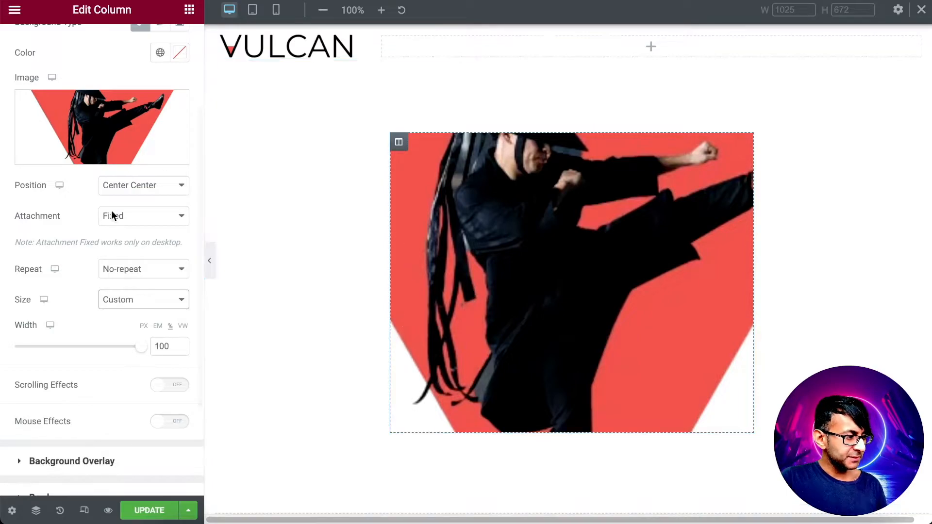
left_click(144, 326)
left_click_drag(142, 349, 69, 355)
left_click(176, 343)
left_click_drag(150, 345, 171, 345)
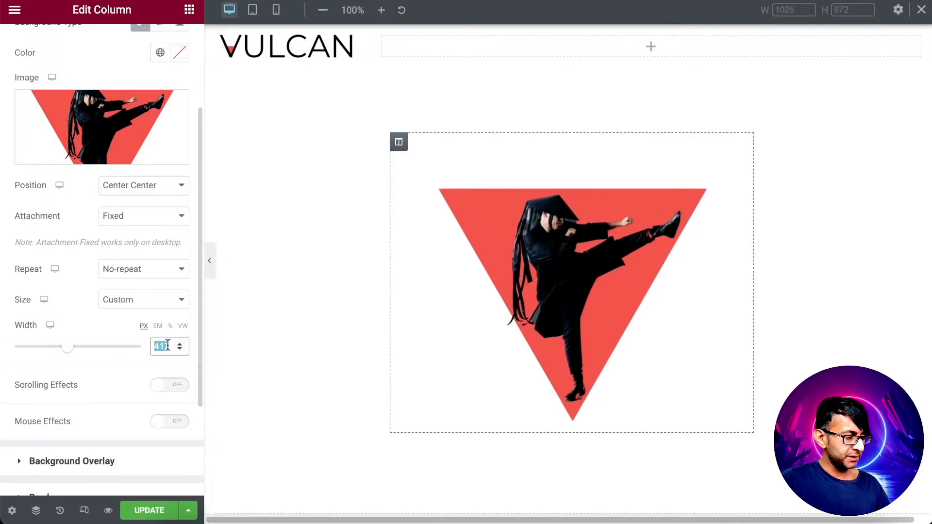
type("400")
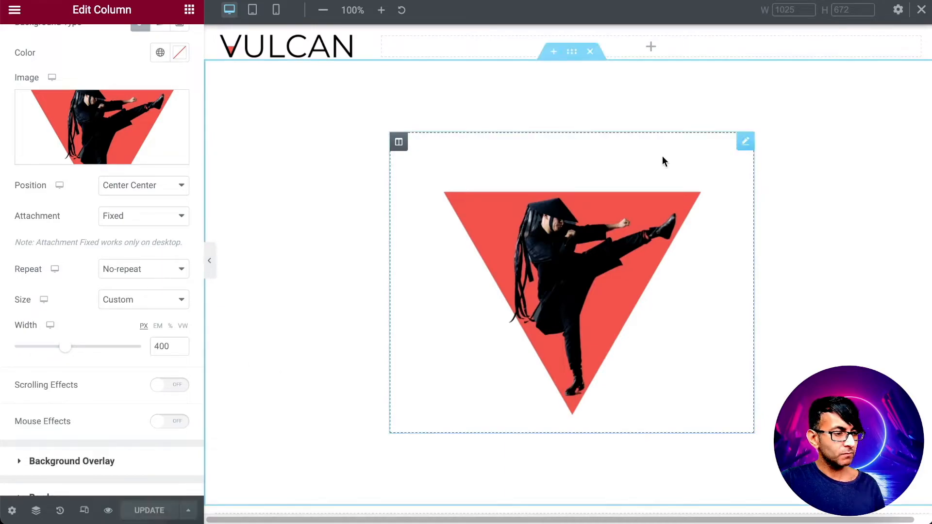
Use the Navigator to find and select the spacer inside the ninja background section's column
left_click(744, 142)
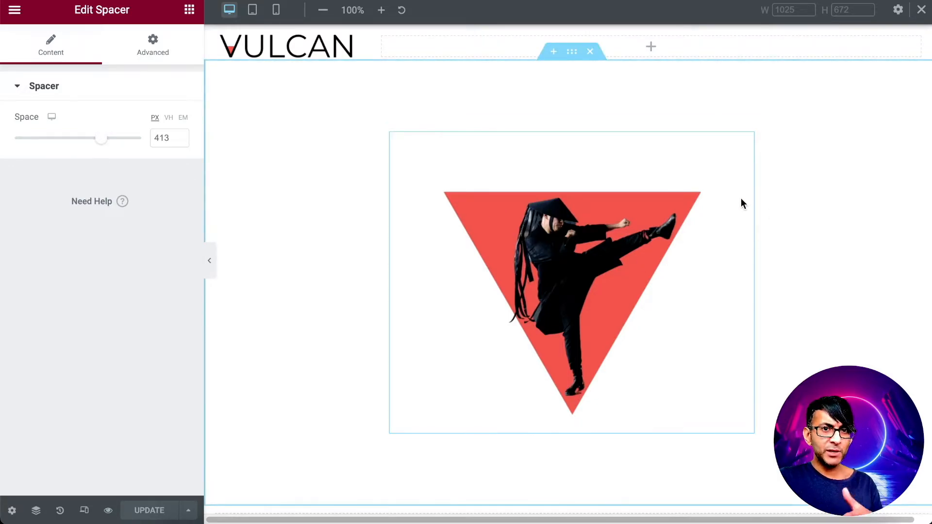
left_click(43, 511)
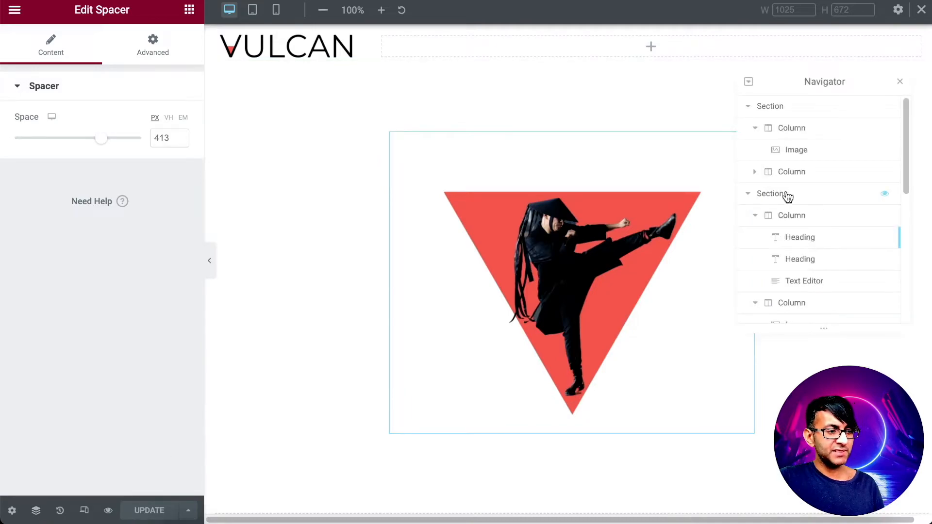
scroll(804, 243, "down", 1)
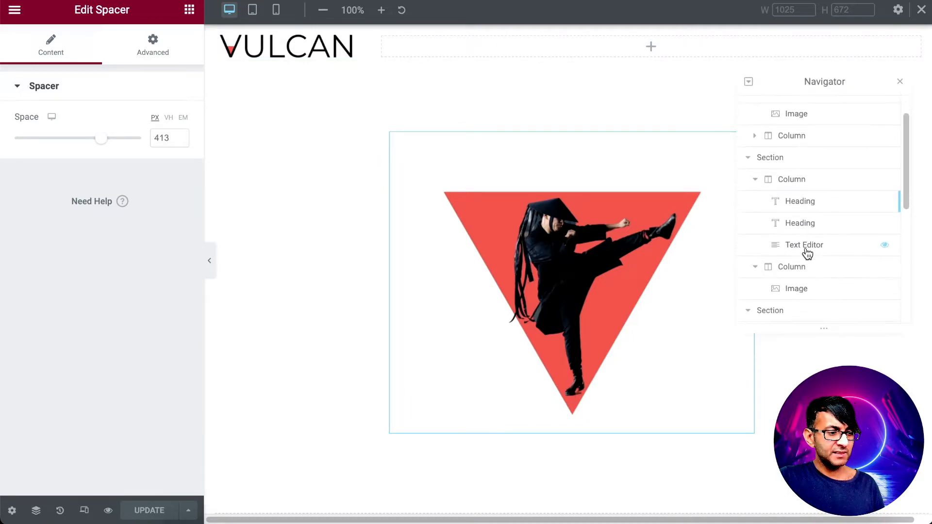
left_click(783, 312)
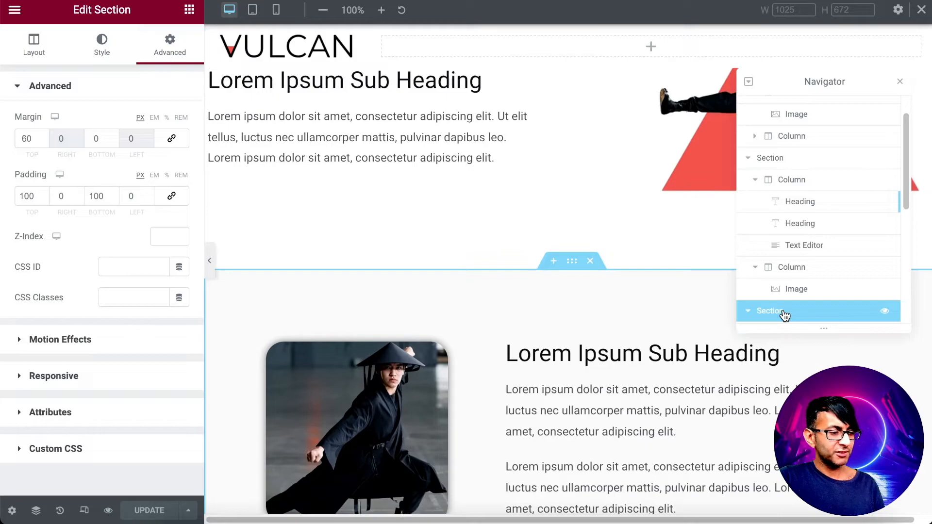
scroll(788, 310, "up", 1)
scroll(789, 310, "down", 2)
left_click_drag(907, 226, 908, 304)
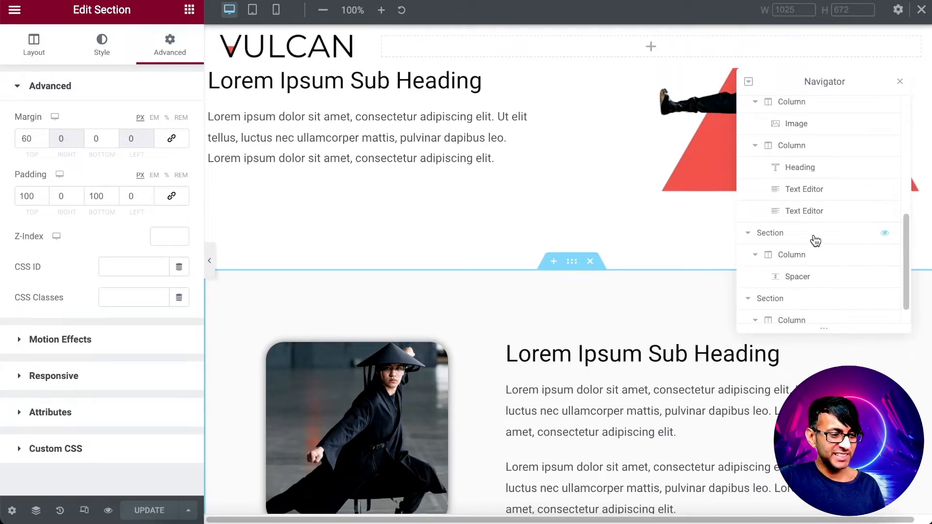
left_click(815, 237)
left_click(806, 259)
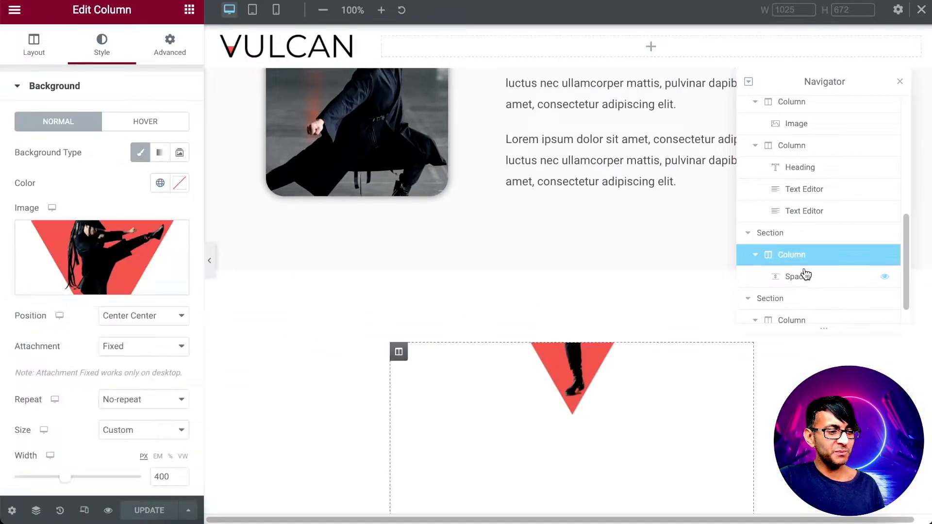
left_click(806, 279)
Try a spacer height of 77 px and check how the fixed background image shows through while scrolling
left_click_drag(100, 144, 29, 143)
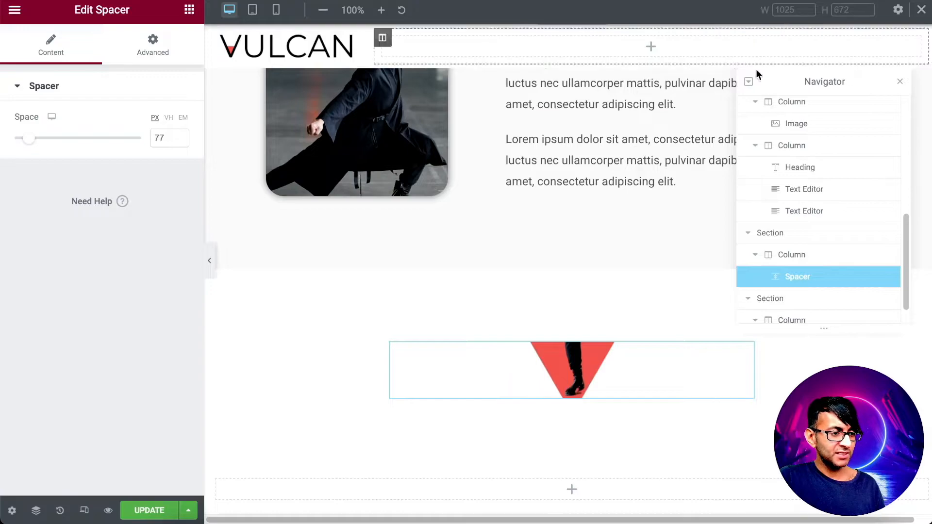
left_click(901, 81)
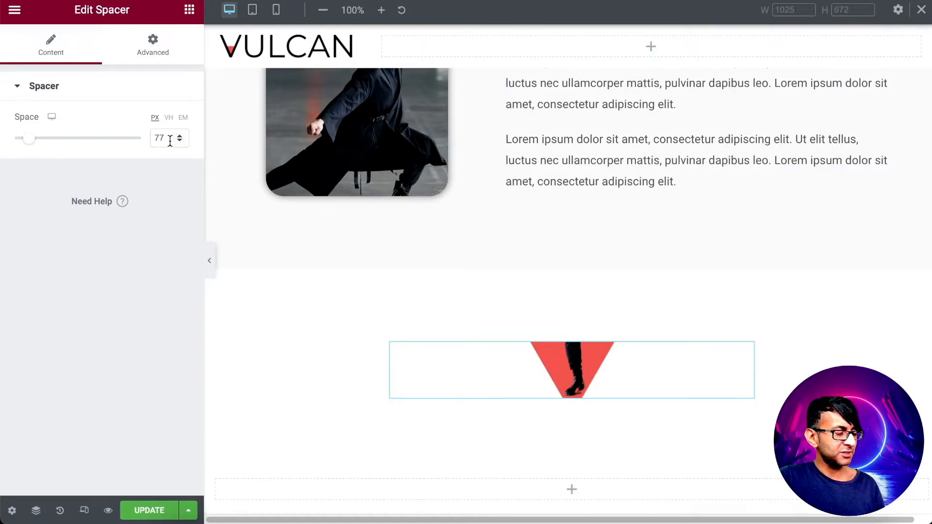
scroll(619, 353, "up", 3)
scroll(620, 353, "down", 3)
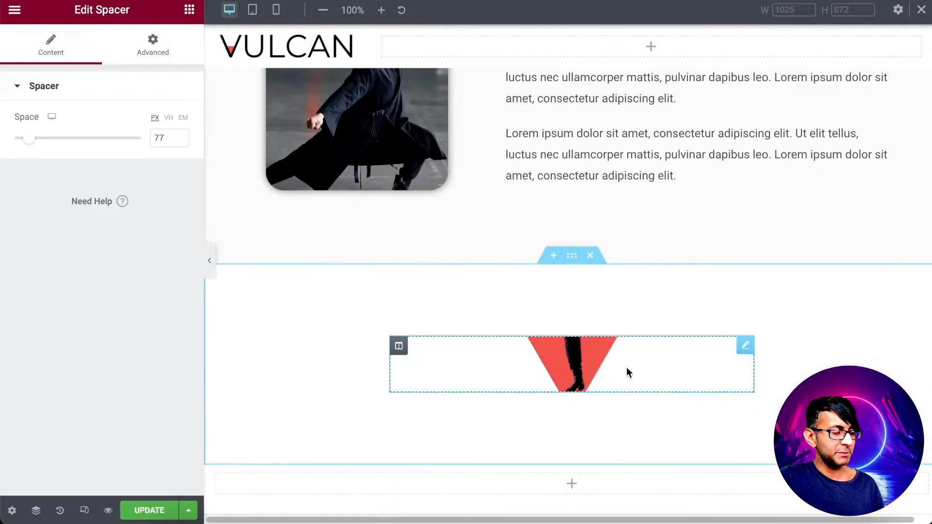
Set the spacer's height to 400 px and check how the section scrolls
left_click_drag(167, 135, 135, 138)
type("400")
scroll(825, 340, "down", 3)
scroll(759, 361, "down", 2)
scroll(759, 360, "up", 2)
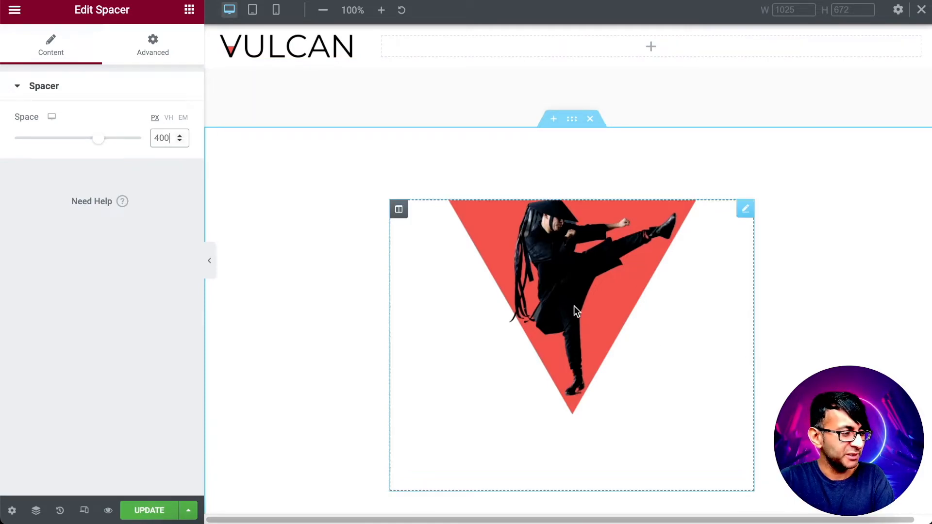
Change the column's background image attachment to Scroll
left_click(257, 190)
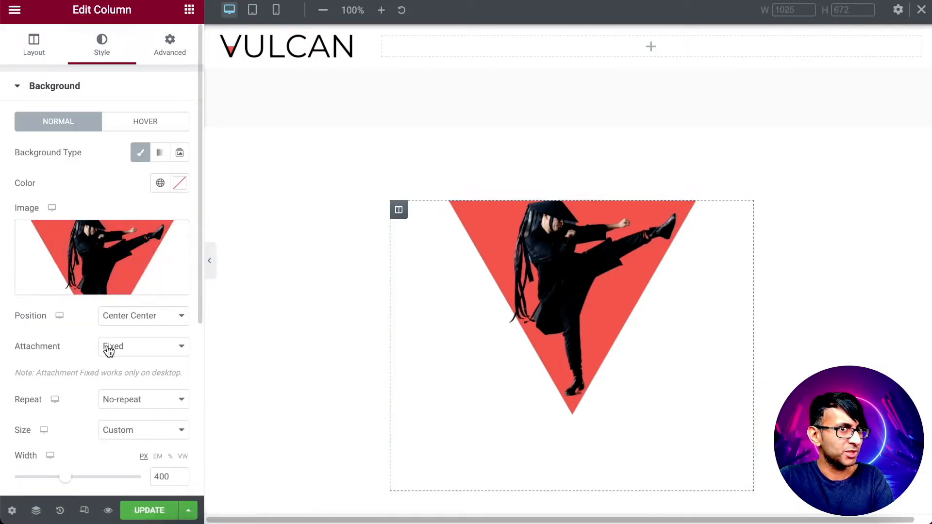
scroll(107, 345, "down", 2)
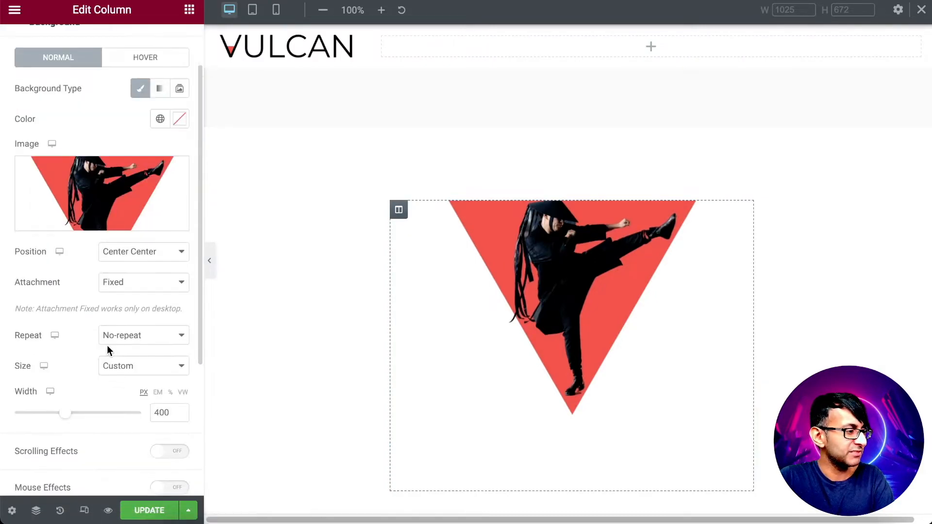
left_click(131, 284)
left_click(135, 311)
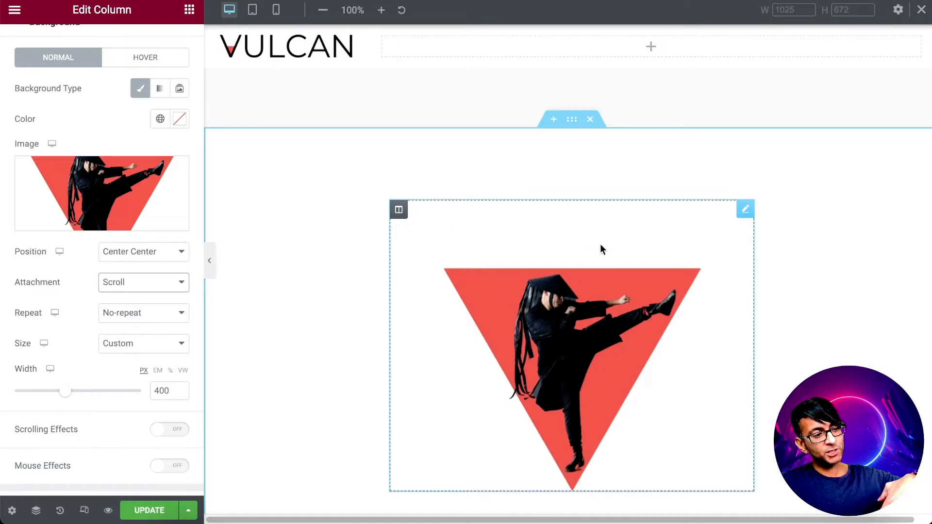
Set the ninja image section's top and bottom padding to 0 for desktop
left_click(572, 119)
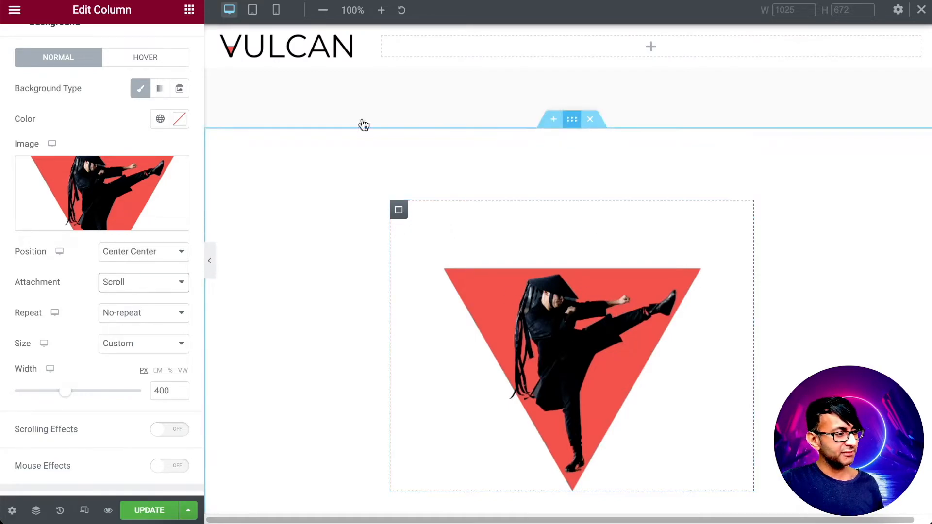
left_click(170, 46)
left_click_drag(35, 196, 3, 193)
type("0")
key("Tab")
key("Tab")
type("0")
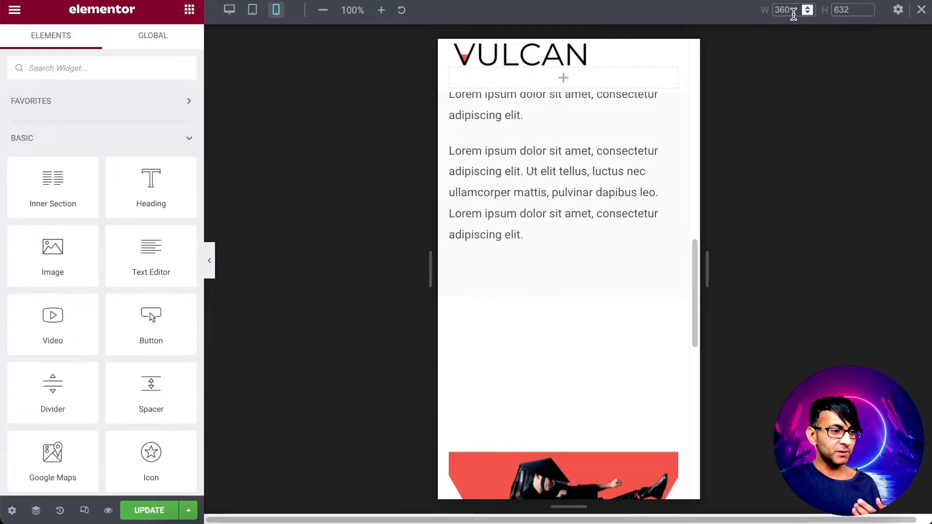
Set the mobile preview width to 378 and the ninja image section's mobile top padding to 0
left_click_drag(794, 13, 707, 11)
type("378")
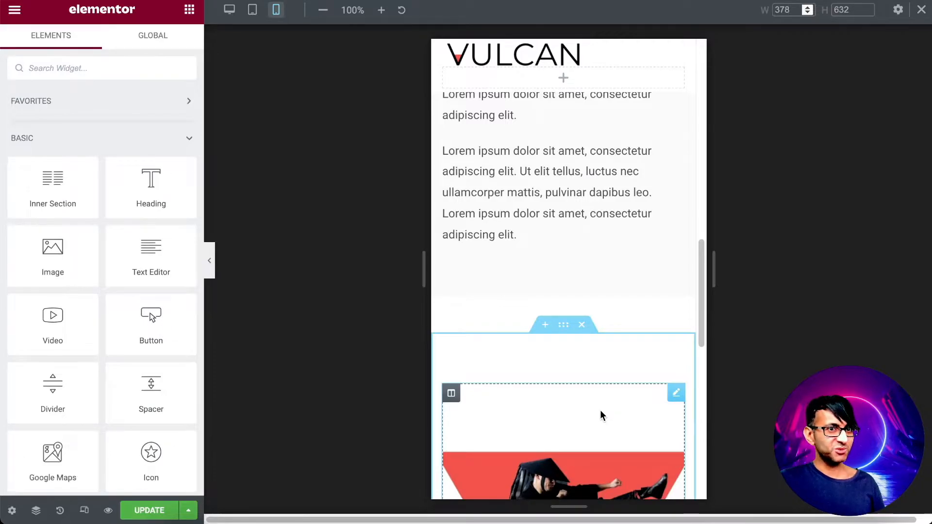
left_click(564, 325)
double_click(31, 196)
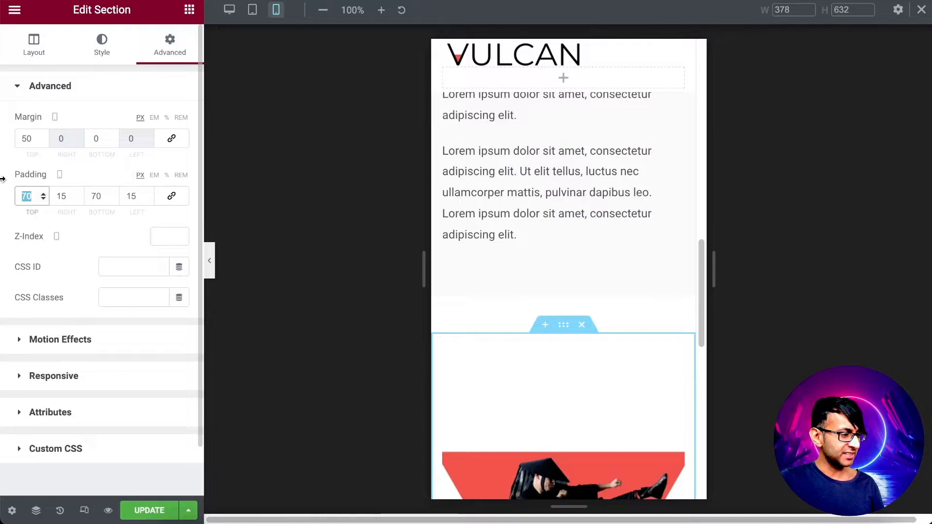
type("0")
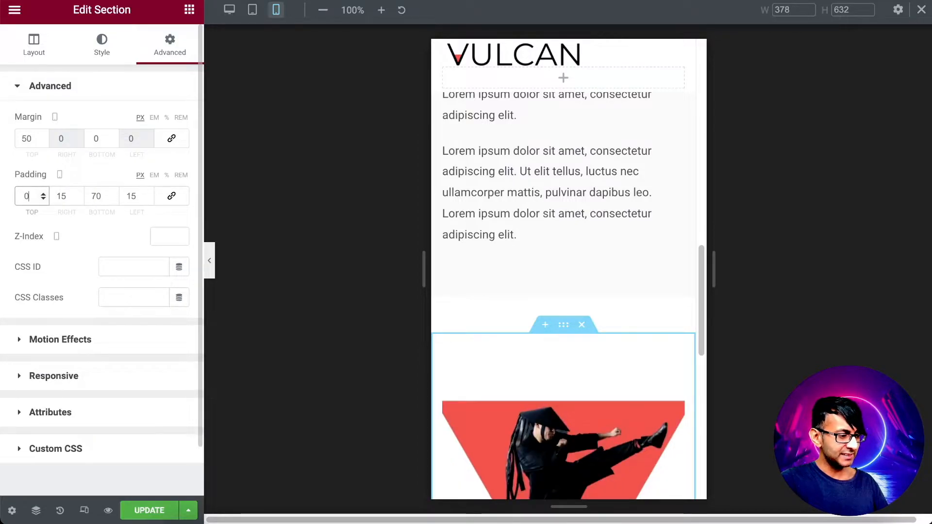
Set the section's mobile top margin and bottom padding to 0, and save the page
double_click(28, 138)
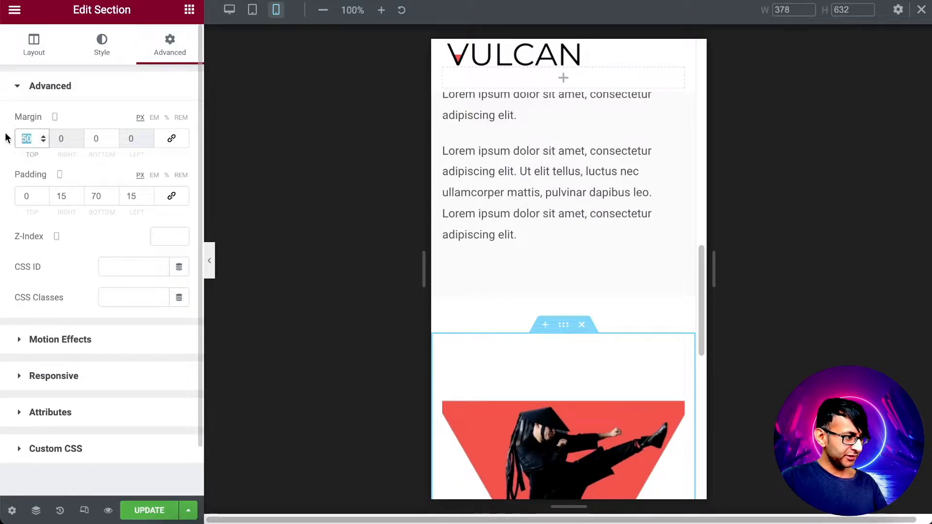
type("0")
key("Tab")
key("Tab")
key("Tab")
key("Tab")
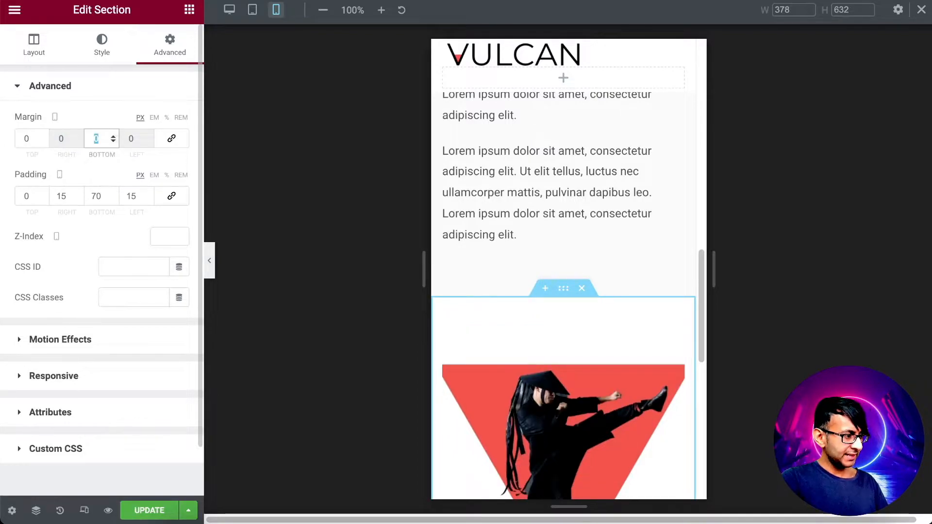
key("Tab")
type("0")
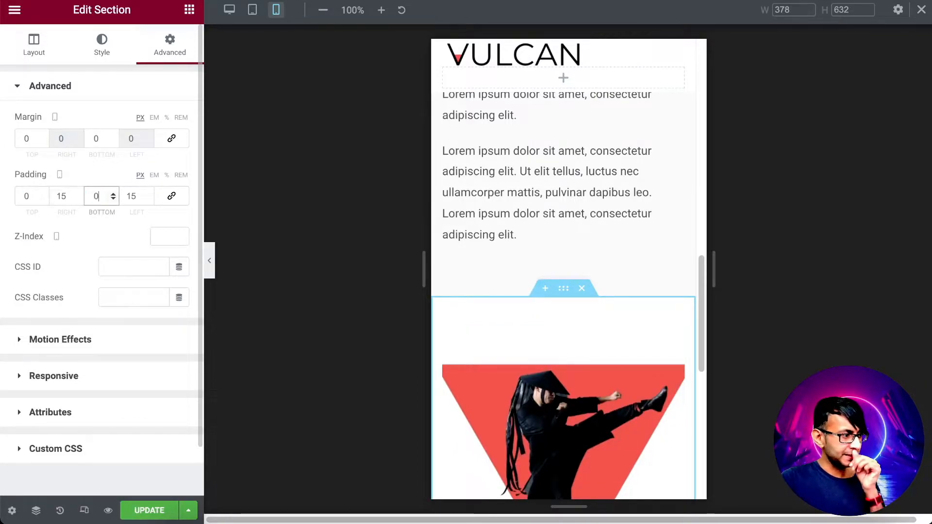
left_click(165, 511)
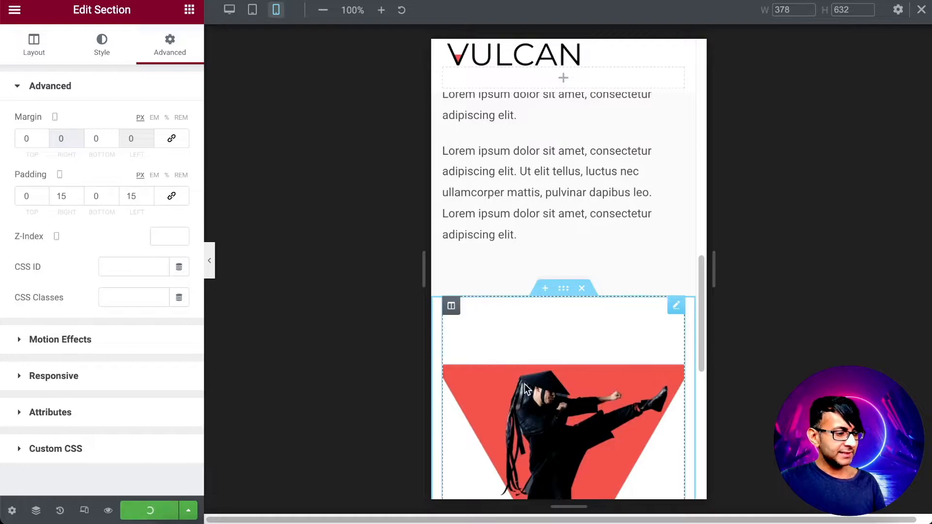
Try a mobile spacer height of 359 px, and return it to 400 px
scroll(445, 291, "down", 1)
left_click(450, 246)
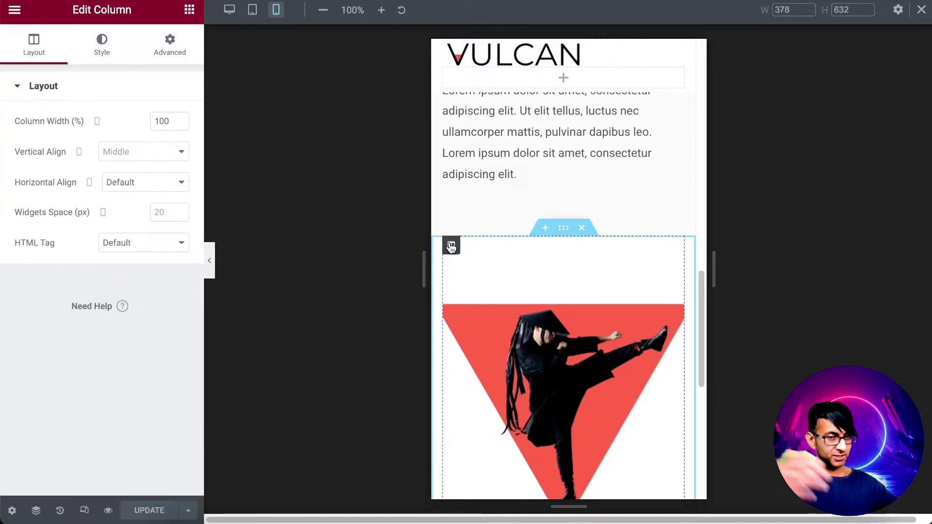
mouse_move(583, 296)
left_click(675, 251)
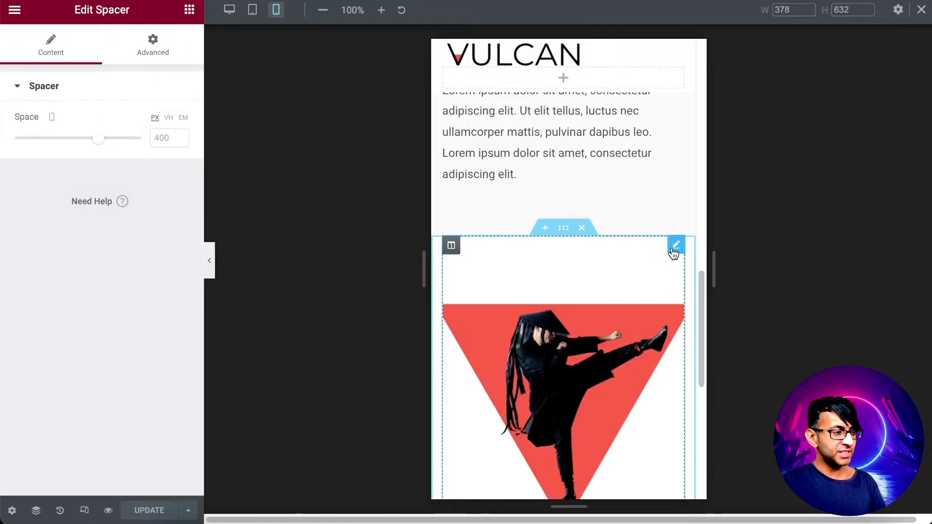
mouse_move(98, 142)
left_mouse_down()
mouse_move(79, 142)
mouse_move(89, 143)
left_mouse_up()
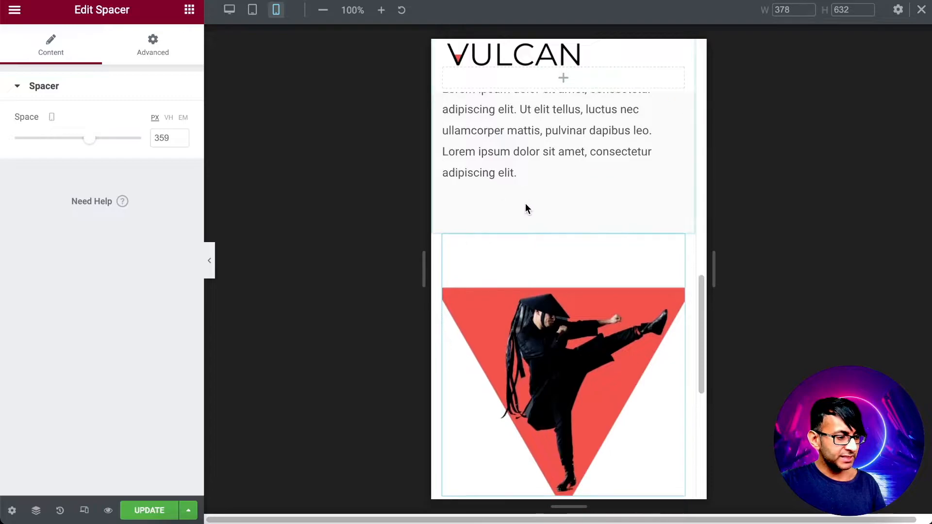
scroll(526, 207, "down", 5)
left_click_drag(172, 139, 148, 140)
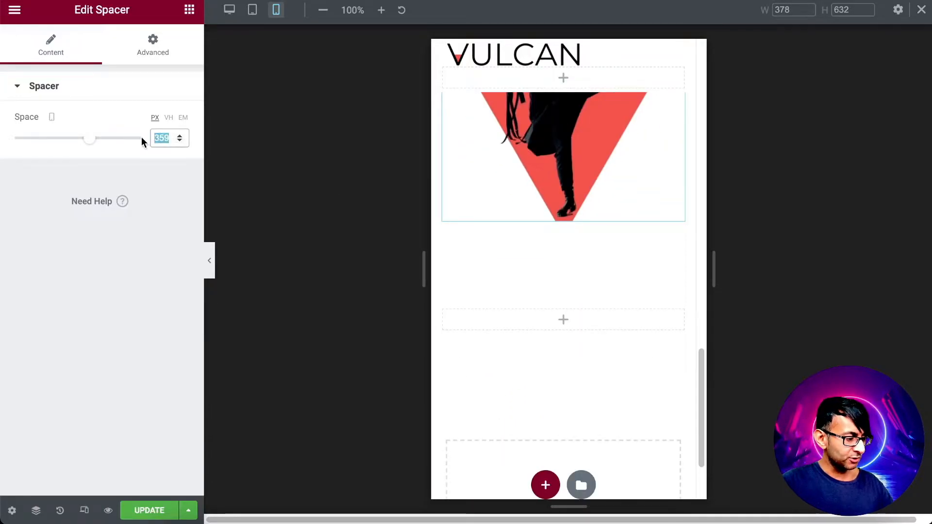
type("400")
scroll(584, 338, "up", 4)
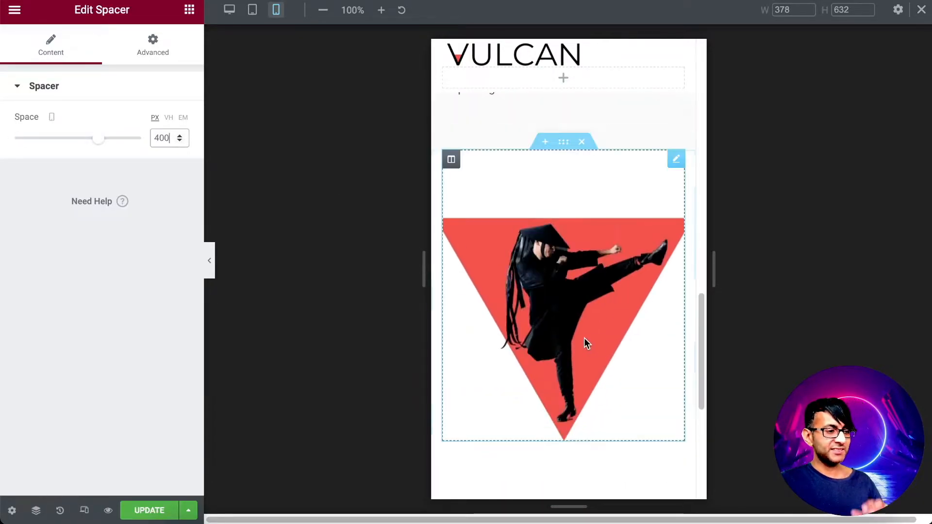
Set the column's background image width to 350 px for mobile
left_click(452, 163)
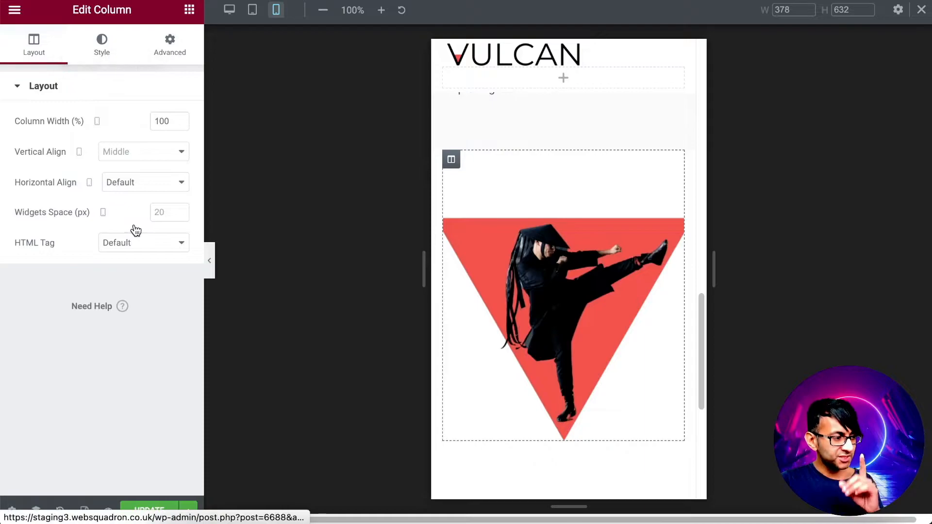
left_click(126, 50)
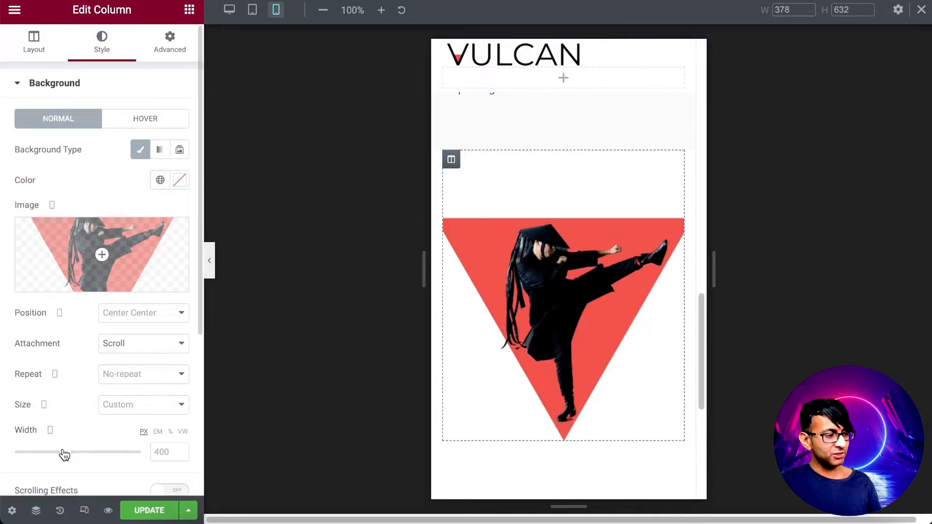
left_click_drag(63, 452, 58, 454)
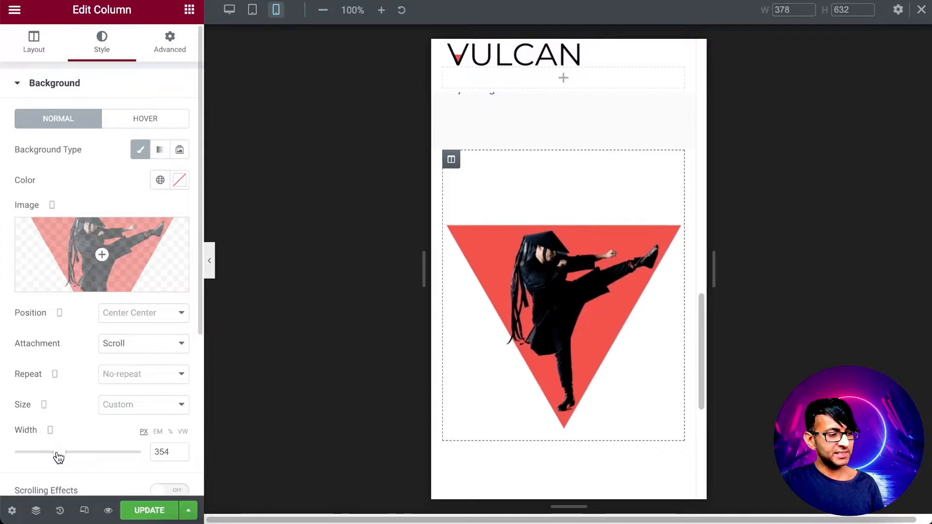
double_click(164, 451)
type("350")
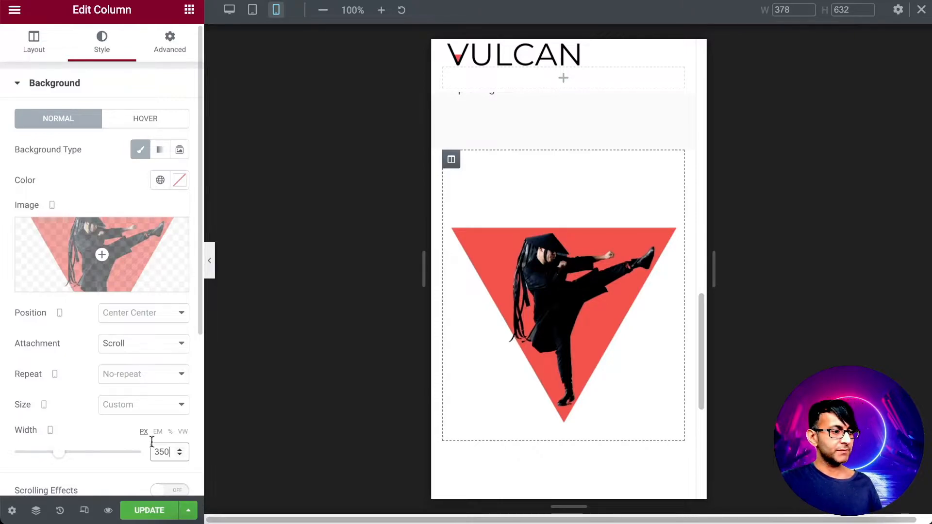
Set the spacer's mobile height to 350 px
left_click(675, 160)
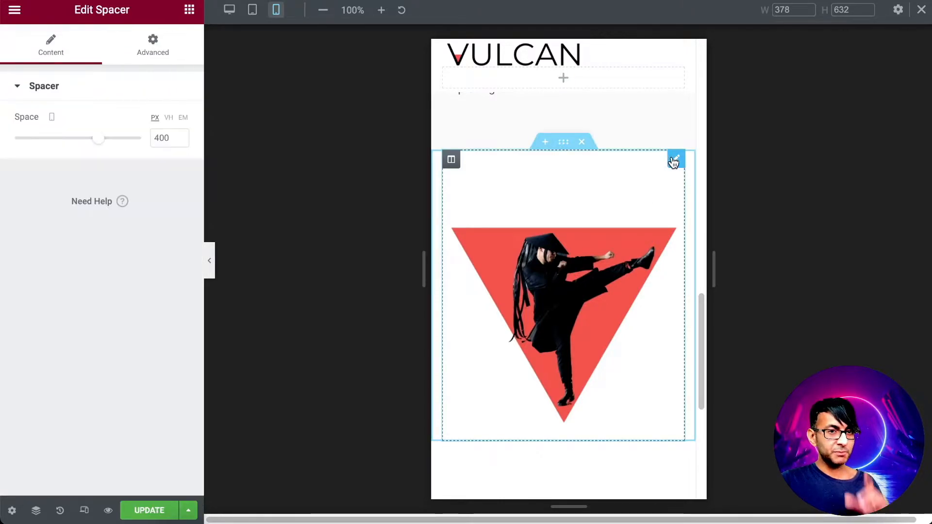
left_click_drag(98, 146, 86, 146)
left_click(179, 136)
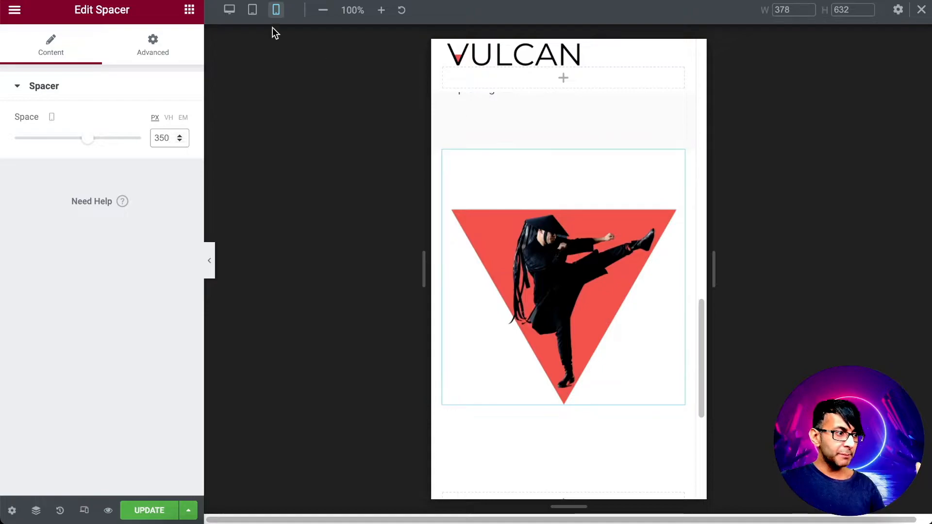
Switch to the desktop view and paste a copy of the ninja triangle section directly below the original
left_click(230, 11)
scroll(478, 203, "up", 6)
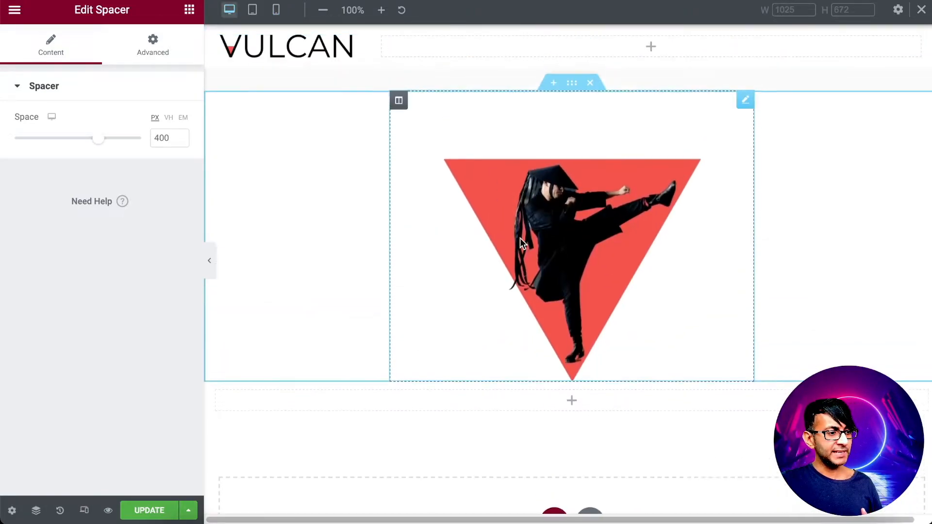
right_click(574, 270)
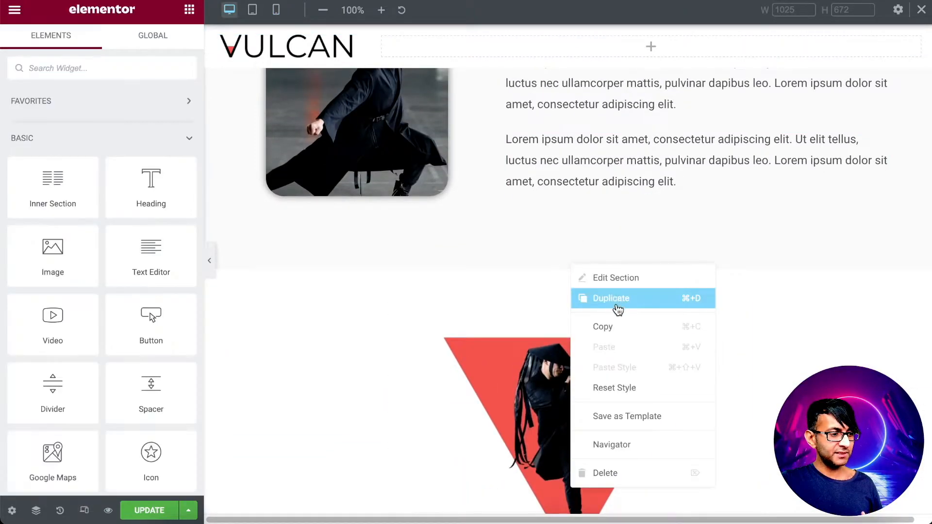
left_click(623, 326)
left_click(577, 232)
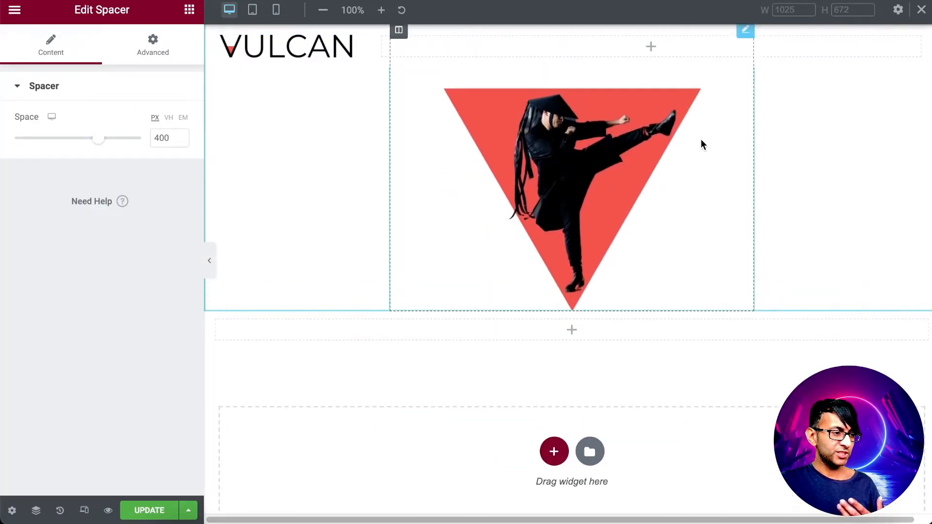
key("ctrl+v")
Replace the copied column's background image with the plain red triangle, Ninja-500-x-500-px-3.webp
left_click(399, 114)
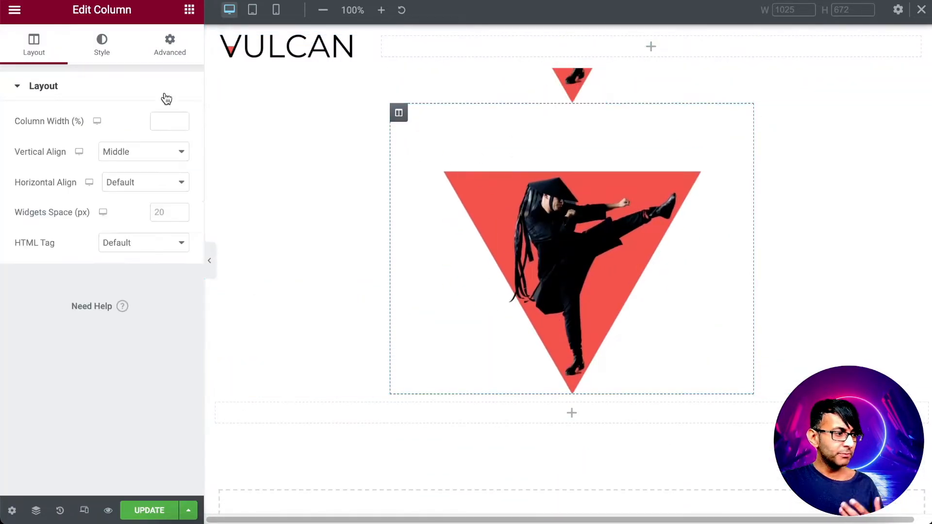
left_click(103, 54)
left_click(109, 250)
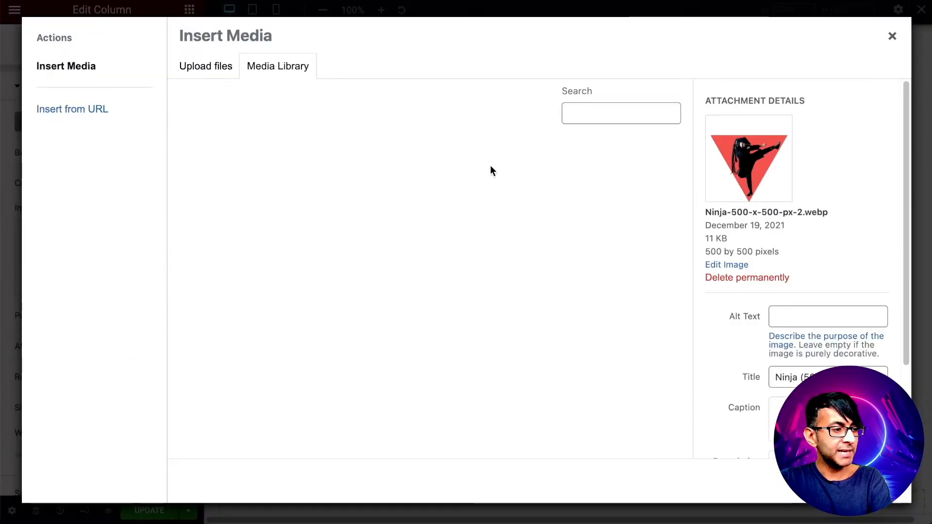
left_click(304, 199)
left_click(862, 481)
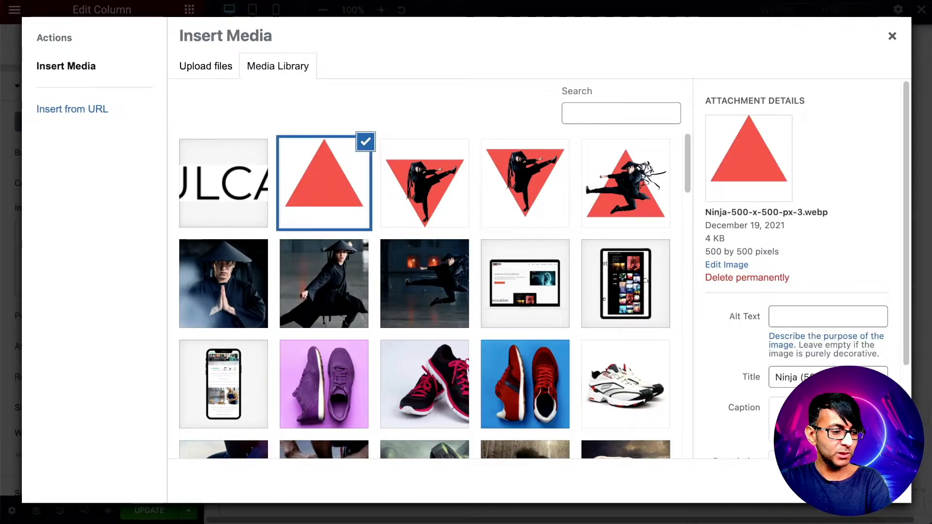
scroll(682, 376, "up", 2)
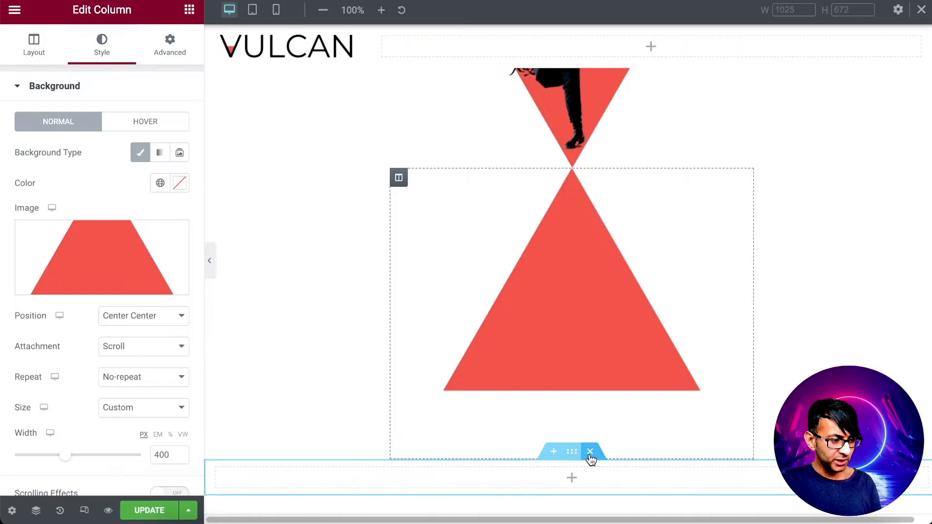
Examine how the two triangle sections meet at full desktop width without the editing panel
left_click(209, 261)
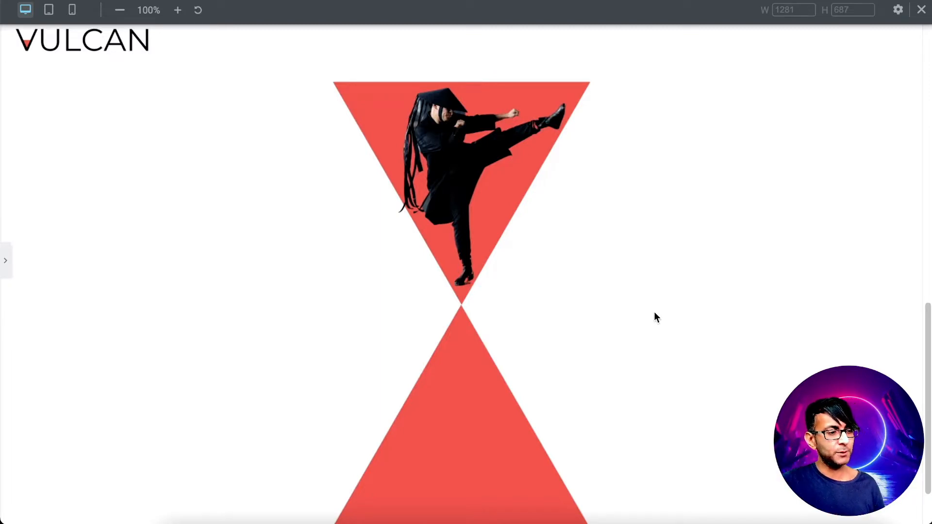
scroll(666, 335, "down", 3)
scroll(683, 335, "up", 3)
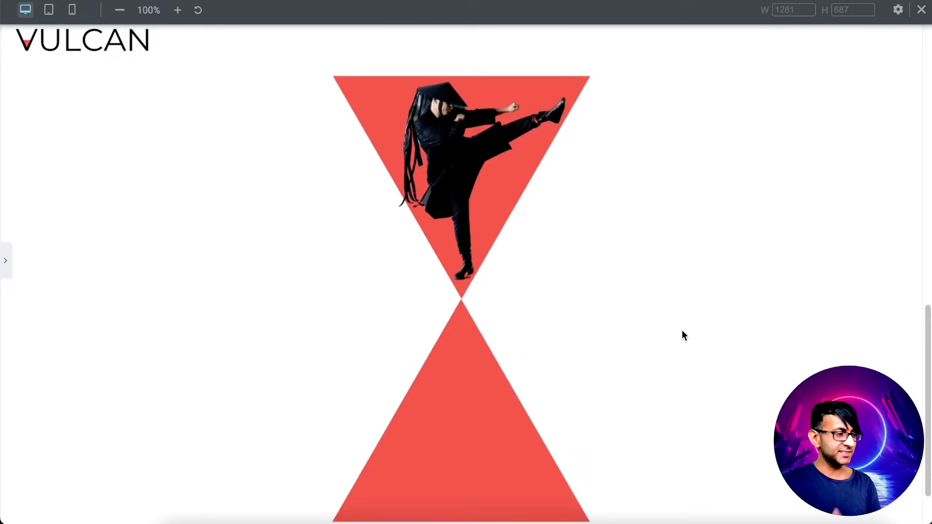
left_click(7, 267)
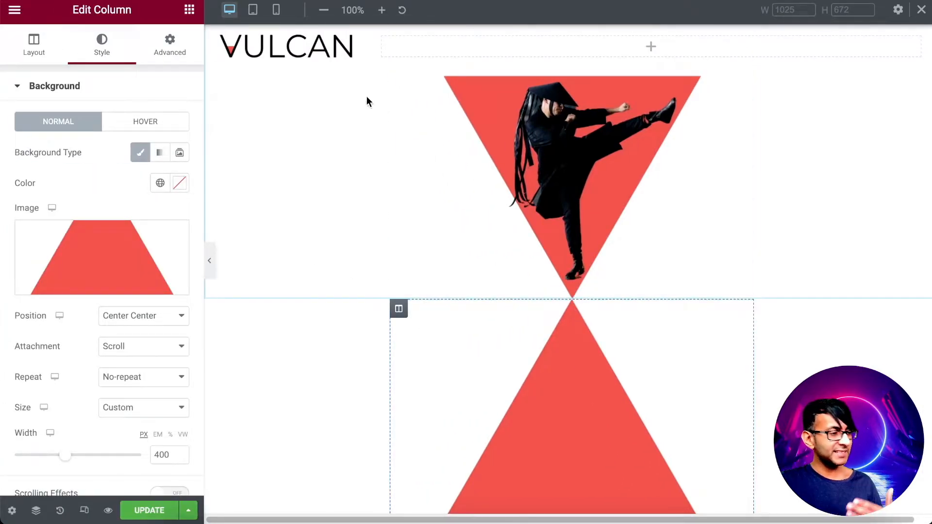
Preview the stacked triangle sections and the text section above them on mobile at a 378 px width
left_click(276, 10)
left_click_drag(796, 13, 743, 10)
type("378")
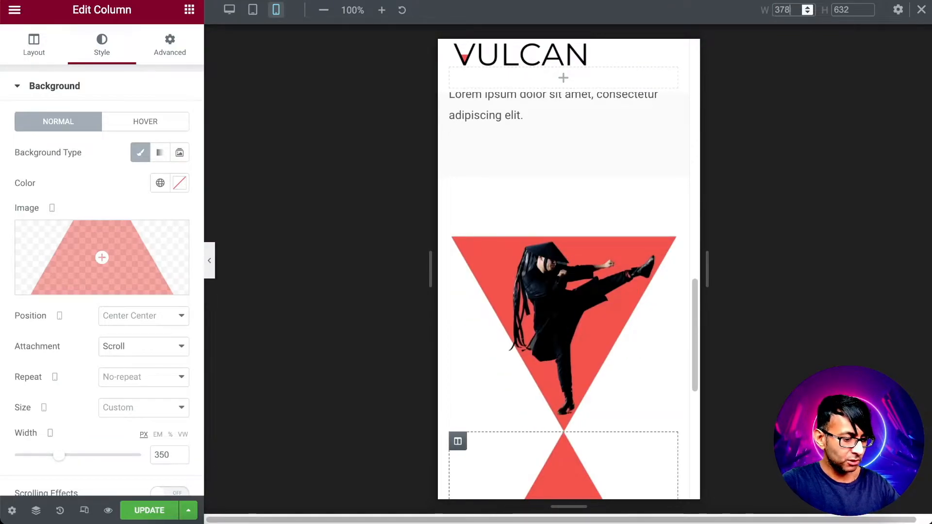
key("Return")
scroll(599, 308, "down", 3)
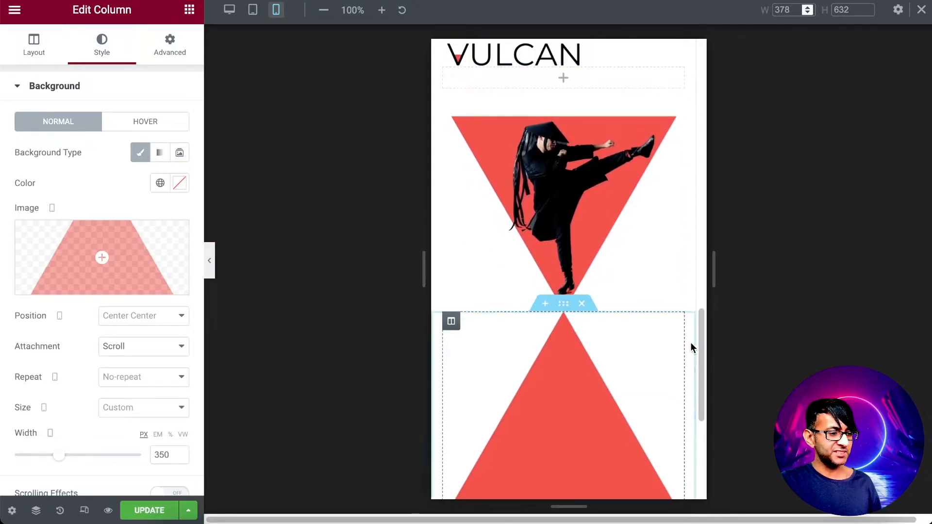
left_click_drag(702, 330, 721, 237)
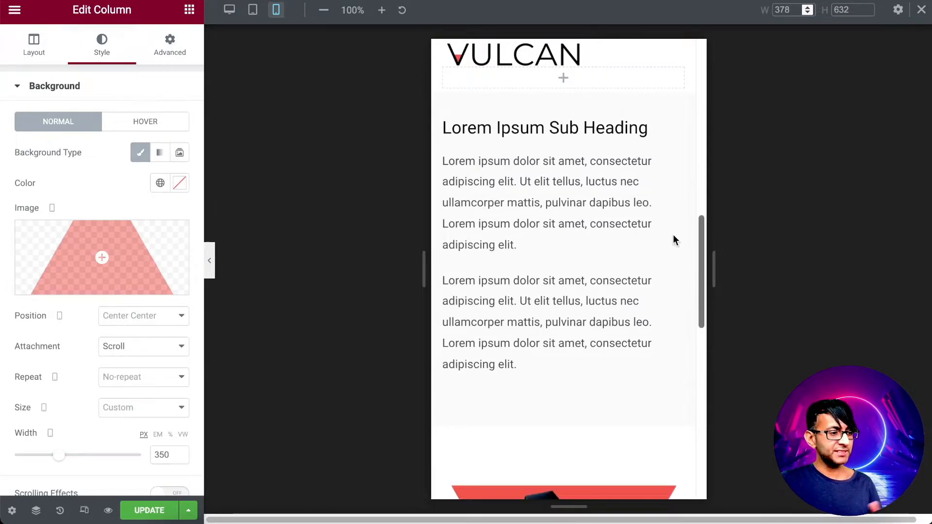
scroll(558, 93, "up", 1)
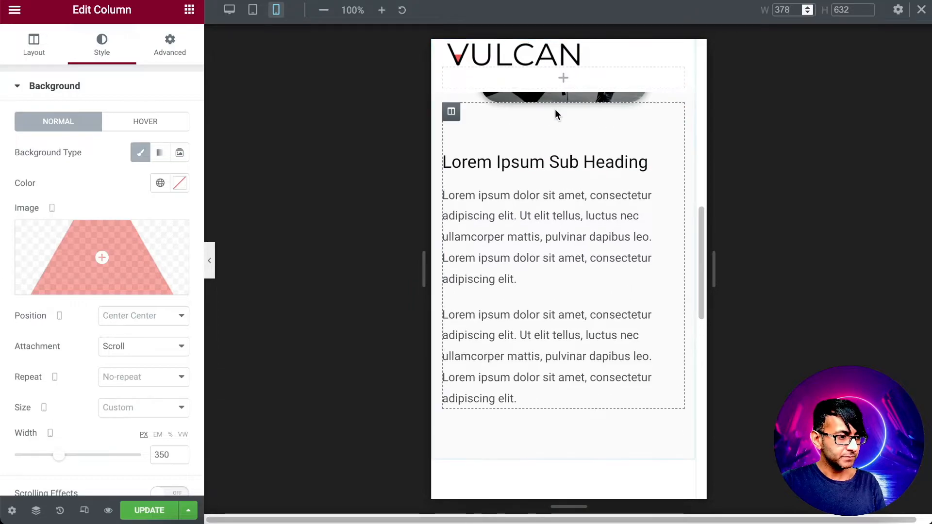
scroll(600, 339, "up", 2)
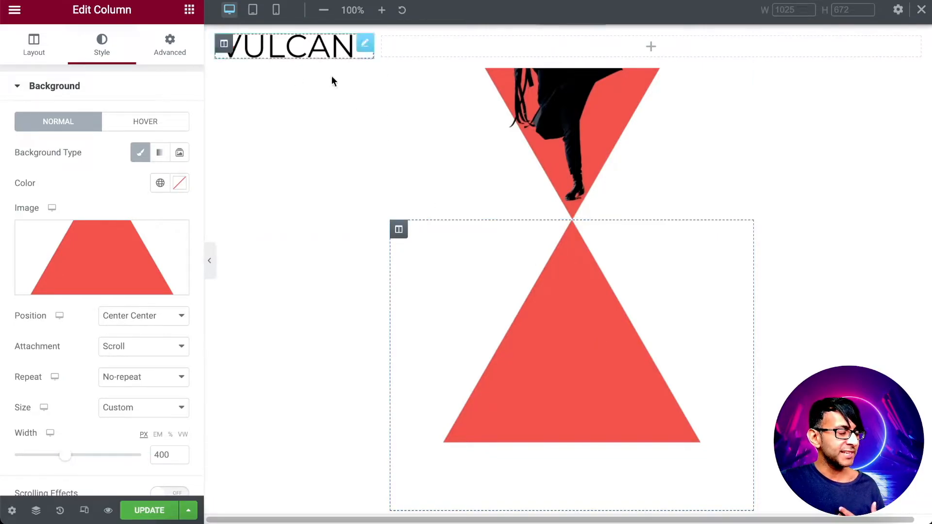
Duplicate the "Lorem Ipsum Sub Heading" heading beside the ninja photo in the desktop view
scroll(598, 241, "up", 10)
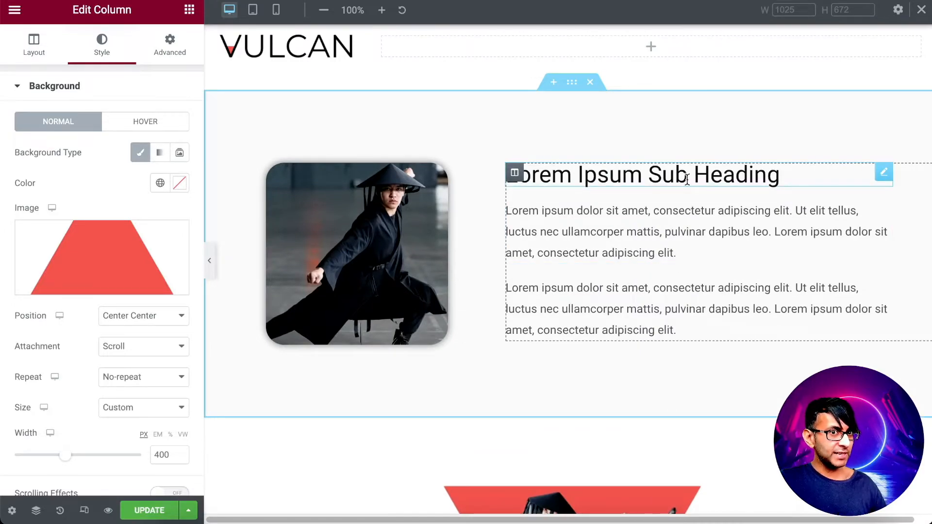
right_click(687, 180)
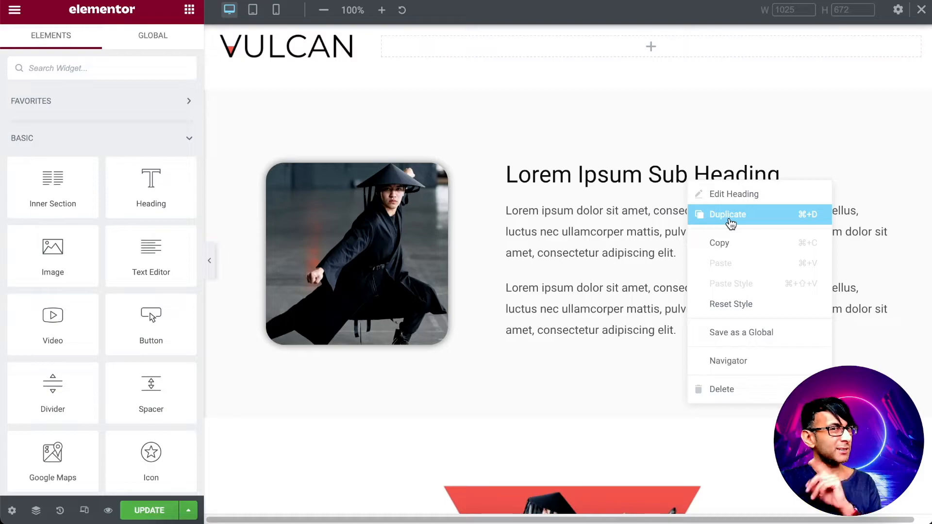
left_click(733, 219)
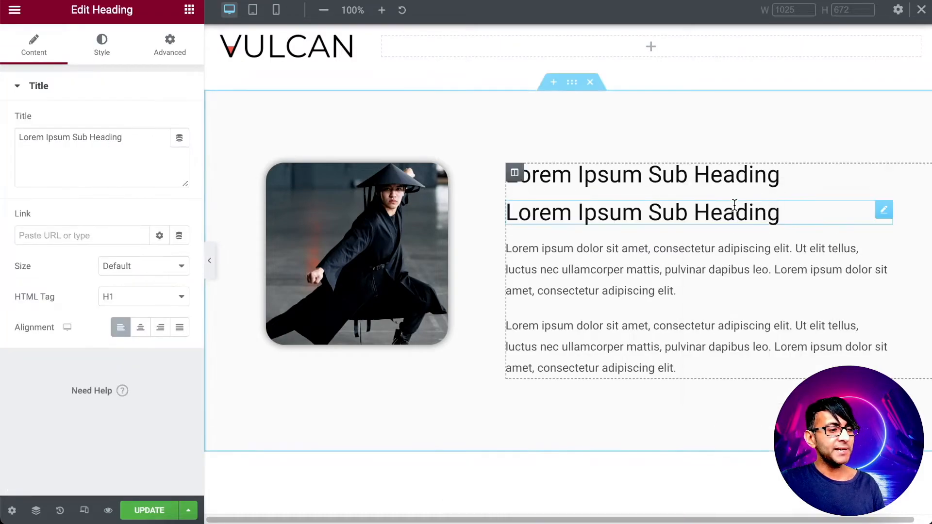
Move the duplicated heading into the plain triangle column above its spacer, and delete that spacer
scroll(791, 227, "down", 1)
left_click_drag(883, 195, 666, 433)
scroll(668, 434, "down", 3)
scroll(666, 429, "down", 2)
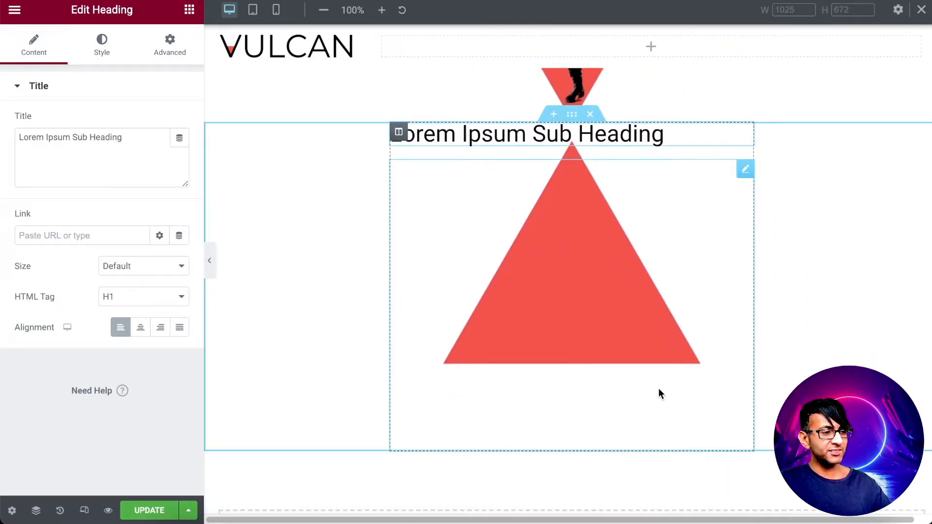
right_click(744, 177)
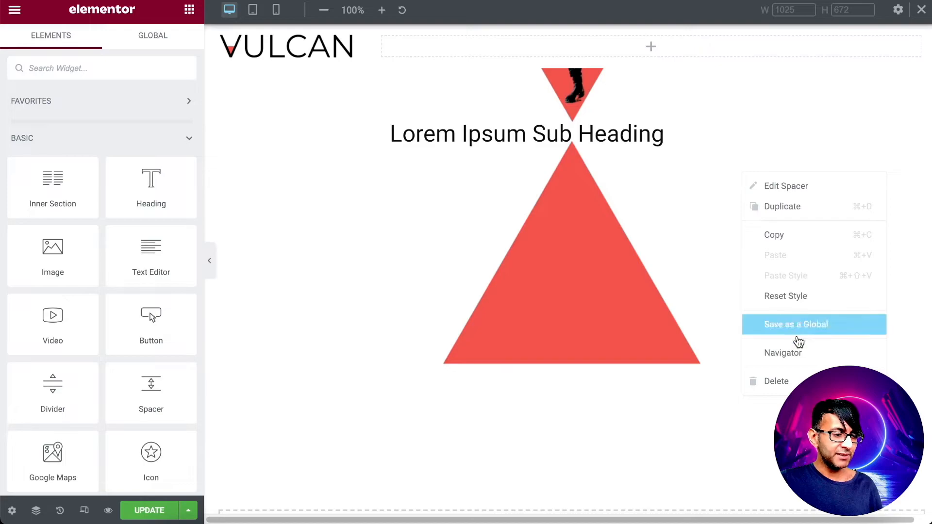
left_click(798, 378)
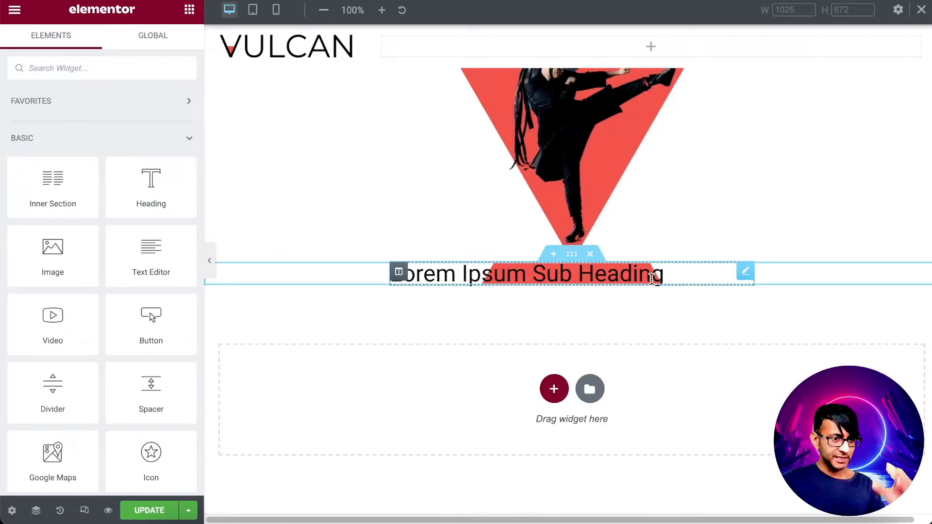
Center-align the heading in the plain triangle section and set its text color to the global White
left_click(745, 272)
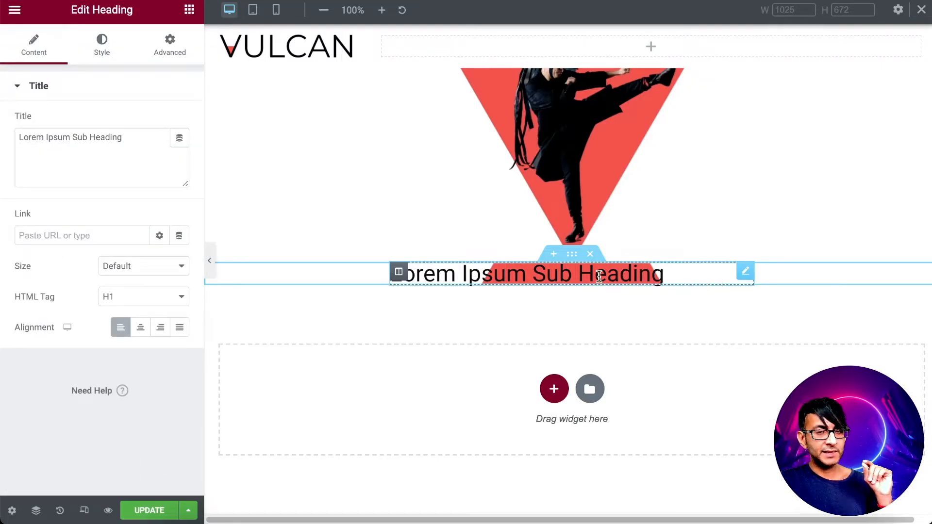
left_click(140, 328)
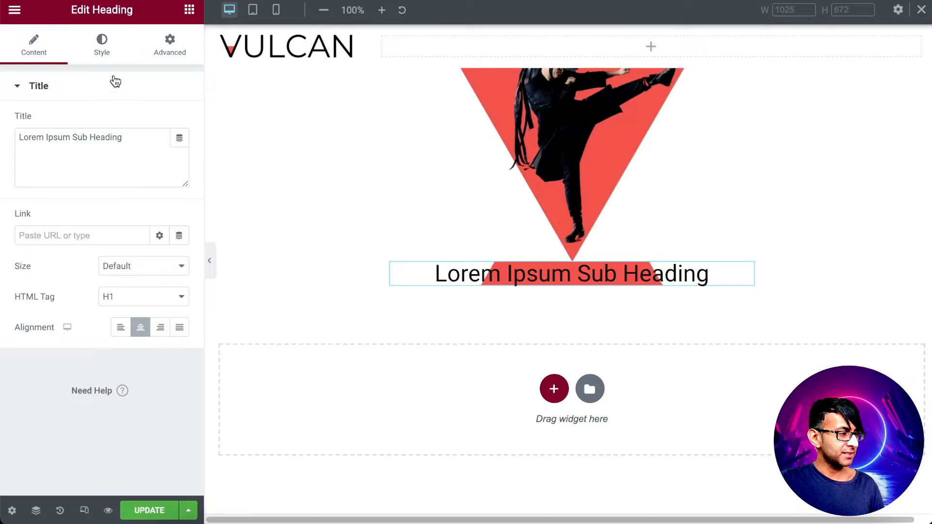
left_click(107, 53)
left_click(160, 124)
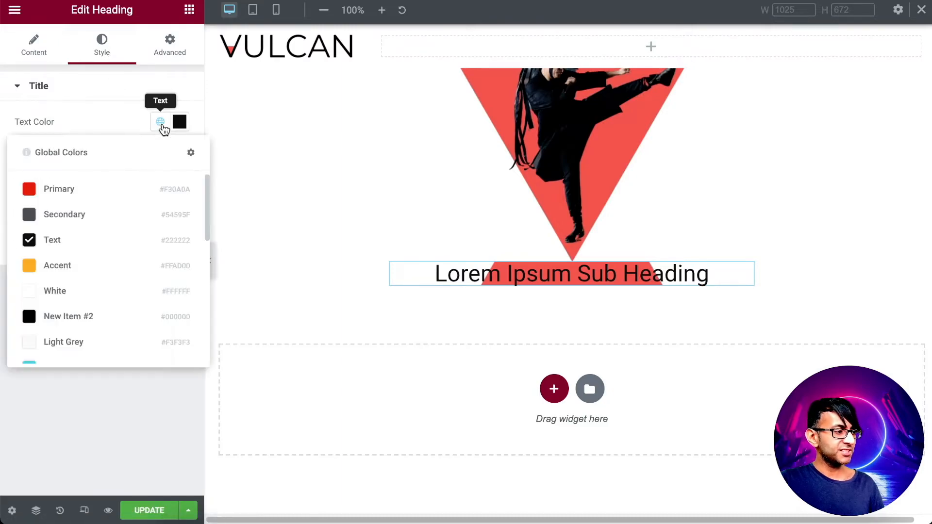
left_click(89, 293)
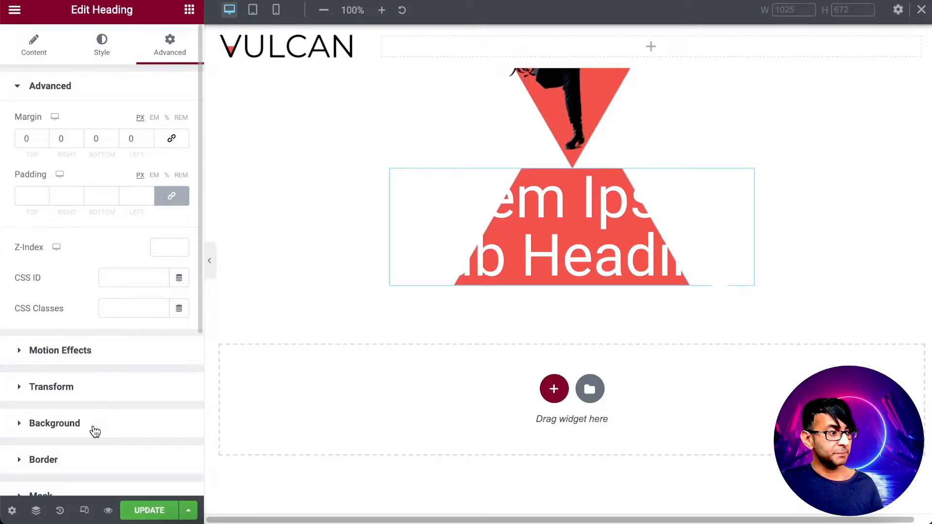
Give the heading a #222222 background color with reduced opacity so the triangle shows through
left_click(93, 428)
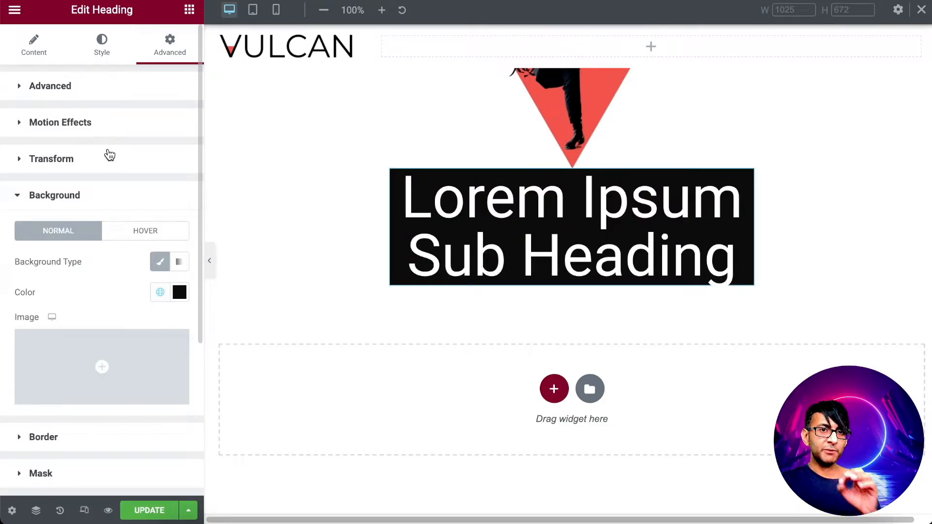
left_click(180, 292)
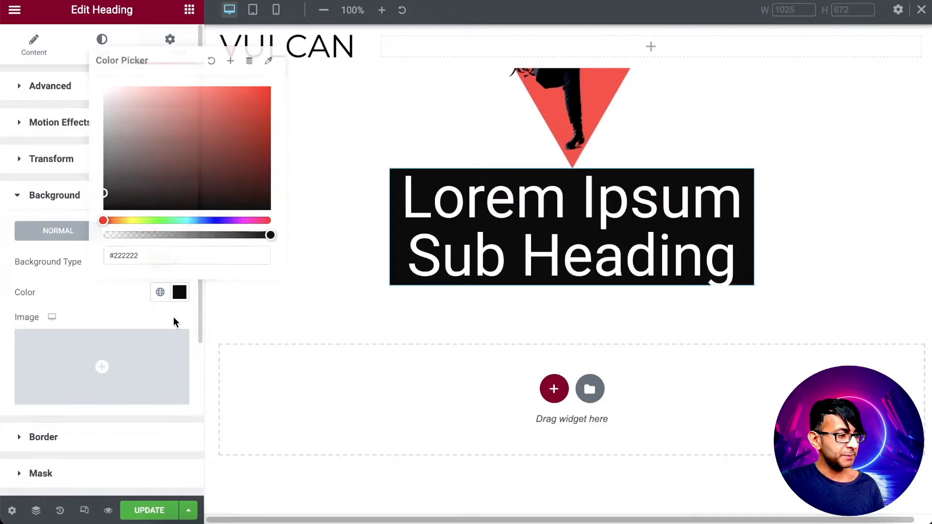
left_click_drag(270, 235, 206, 236)
left_click(95, 290)
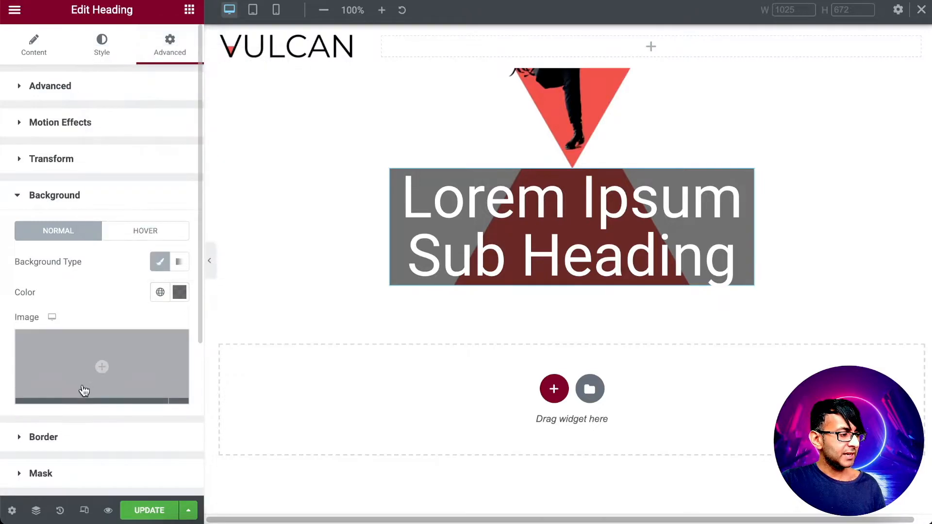
Set the heading's positioning width to Custom
scroll(90, 417, "down", 3)
left_click(100, 400)
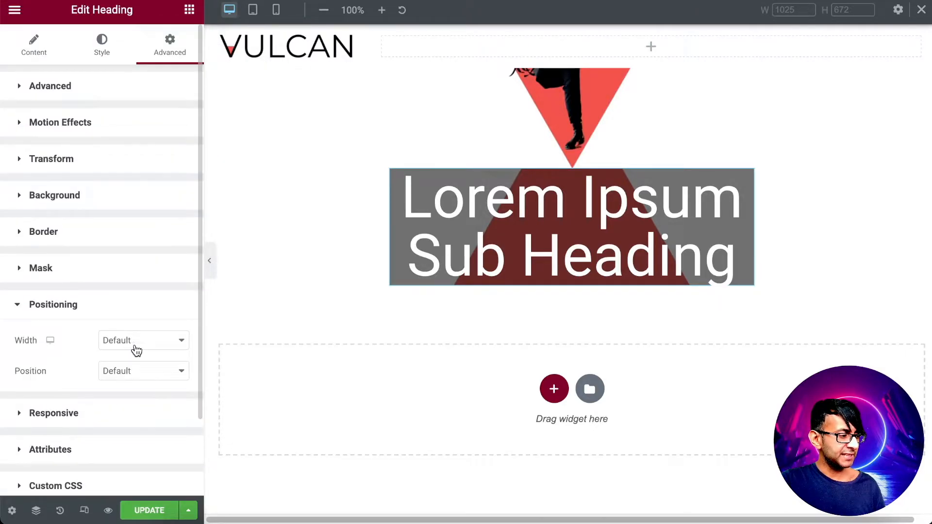
left_click(136, 350)
left_click(137, 389)
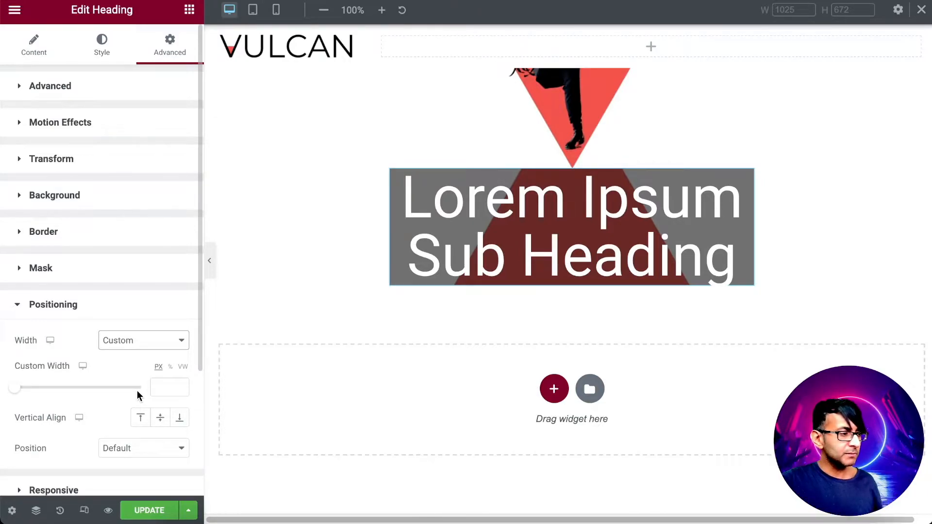
Set the heading's font size to 2.5 rem
left_click(99, 49)
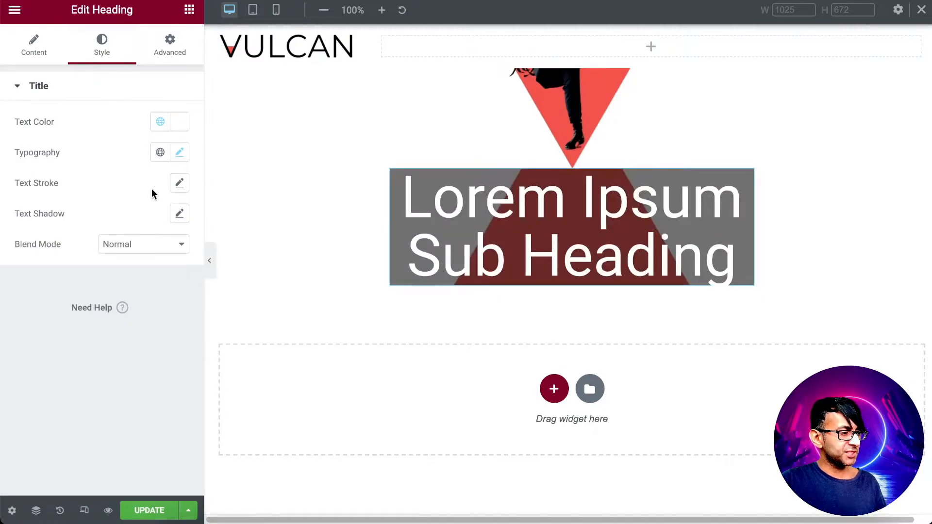
left_click(179, 153)
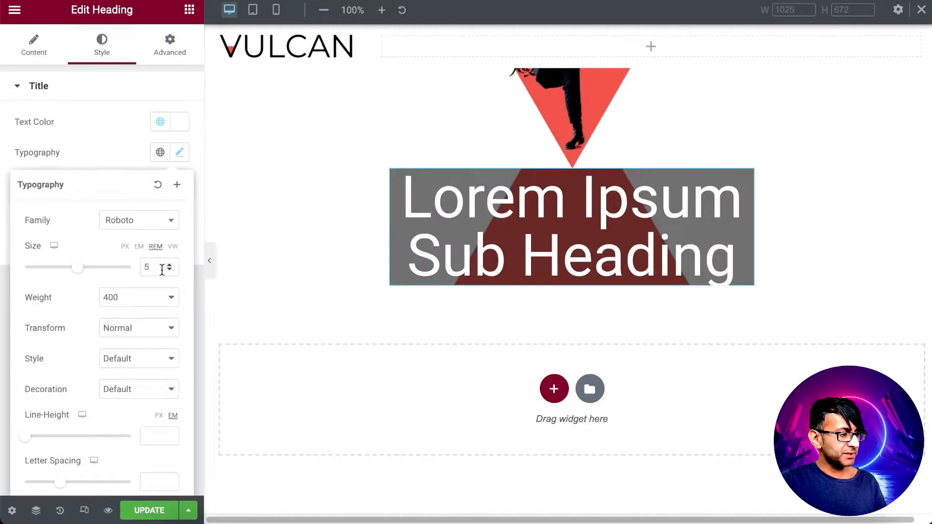
type("2")
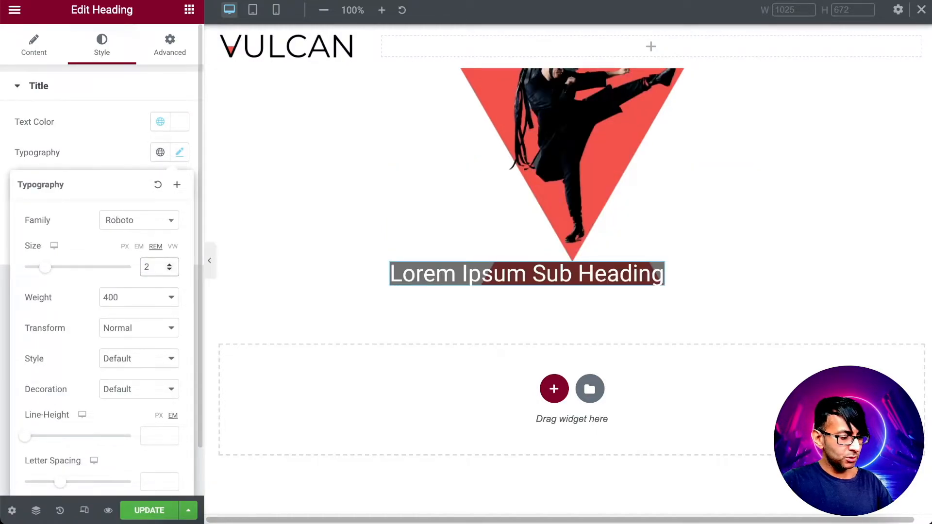
type(".5")
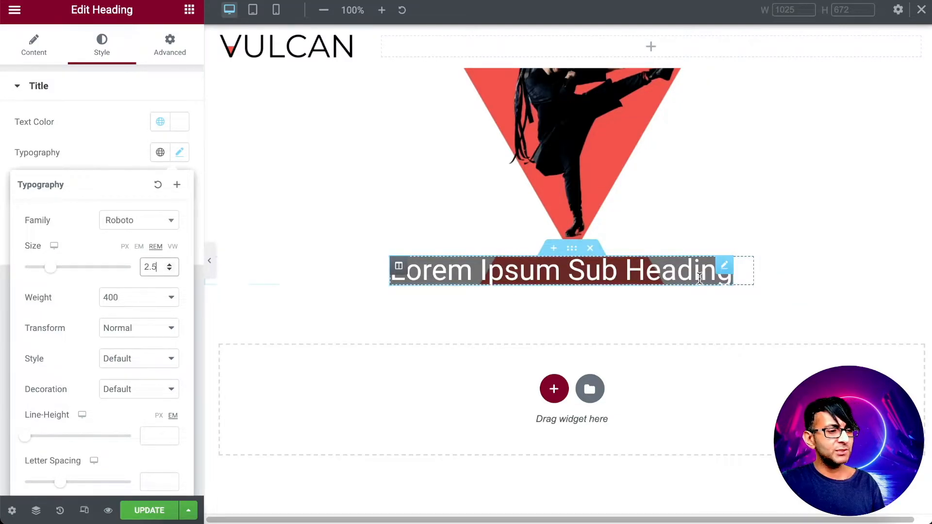
Split the heading's title text into two lines, "Lorem Ipsum" and "Sub Heading"
left_click(44, 49)
left_click(75, 138)
key("BackSpace")
key("Return")
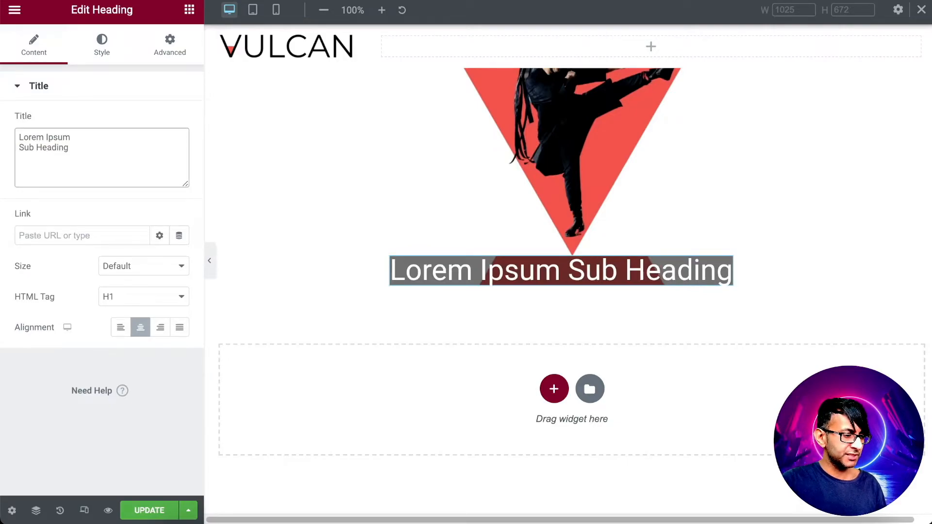
Try a <br> line break in the heading's title, first after "Lorem Ipsum" and again before "Heading"
key("BackSpace")
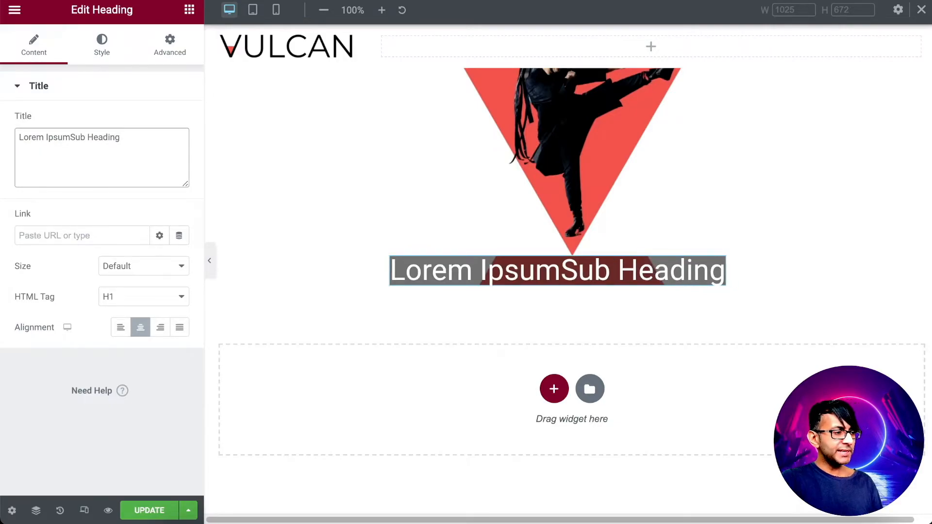
type("<br>")
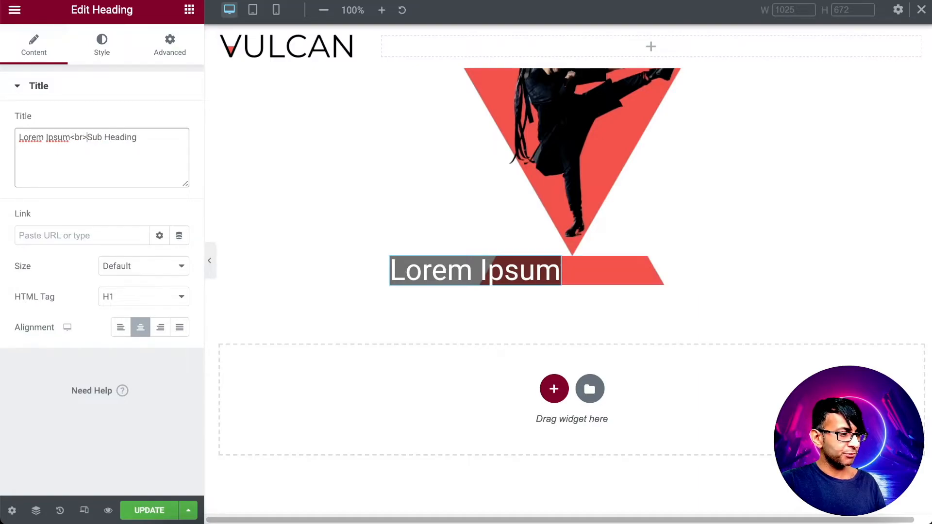
key("BackSpace")
key("BackSpace")
key("BackSpace")
key("BackSpace")
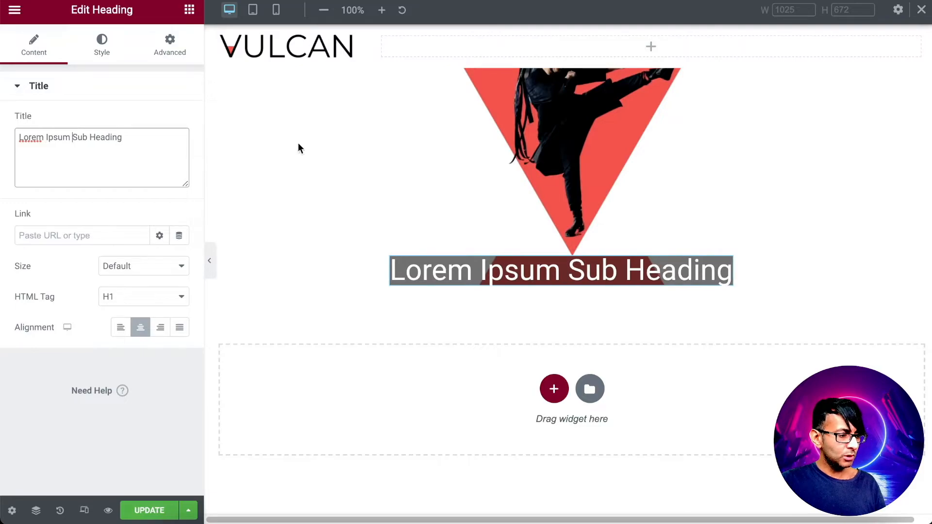
left_click(629, 264)
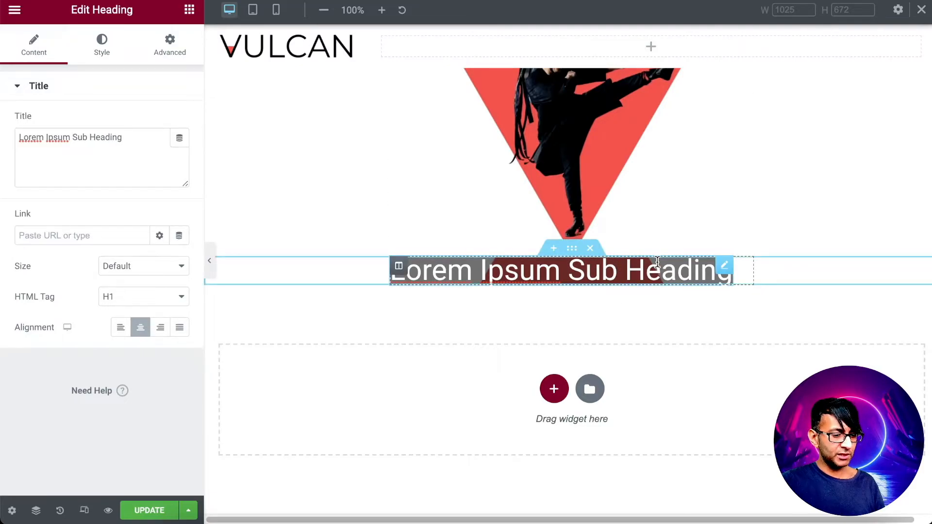
key("Return")
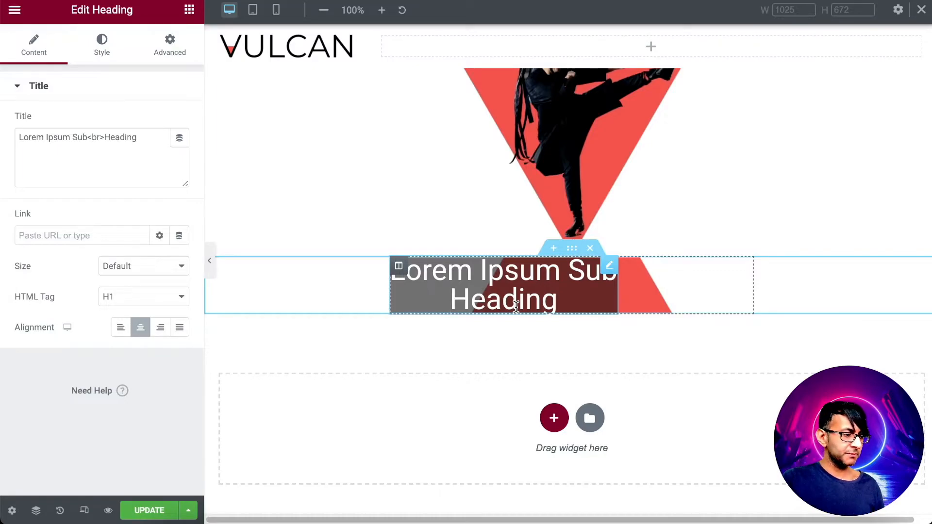
Shorten the heading's title to "Lorem Ipsum" and set its padding to 2 px top and bottom and 10 px left and right
left_click_drag(137, 138, 73, 138)
key("BackSpace")
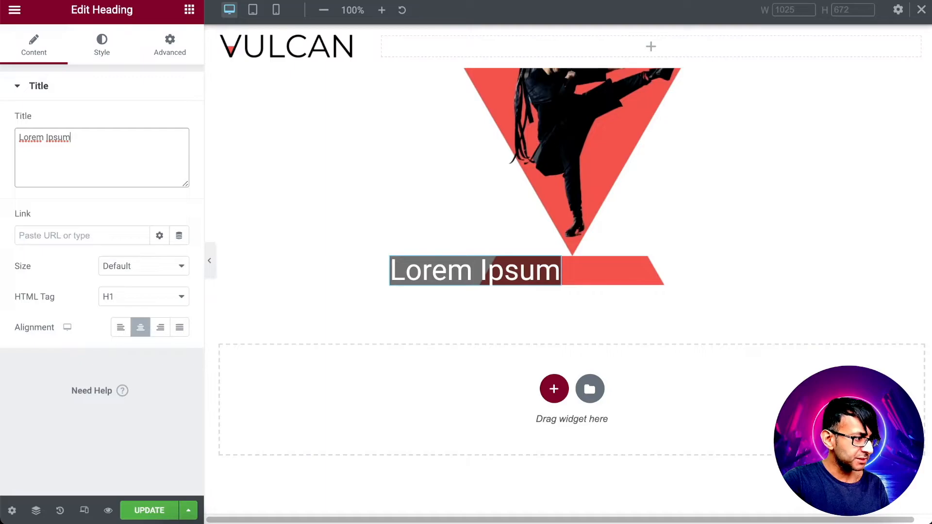
left_click(167, 48)
left_click(167, 196)
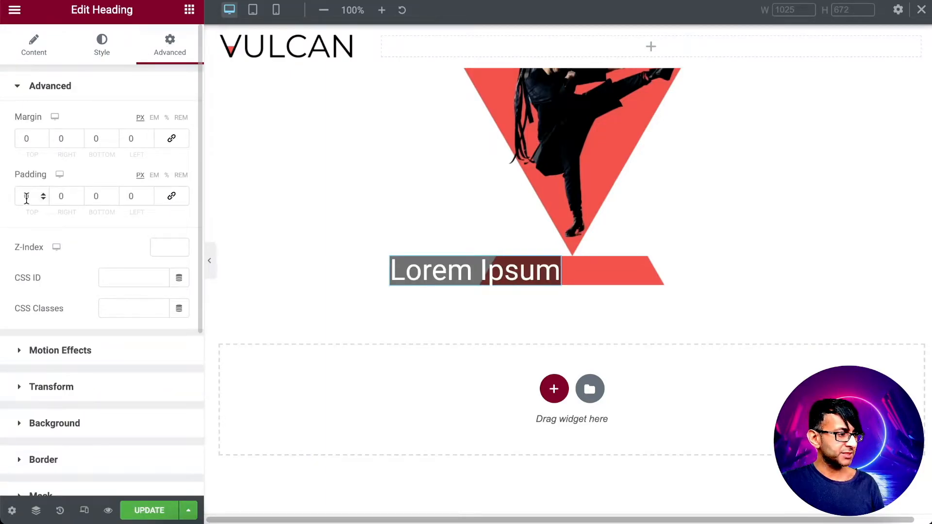
double_click(32, 196)
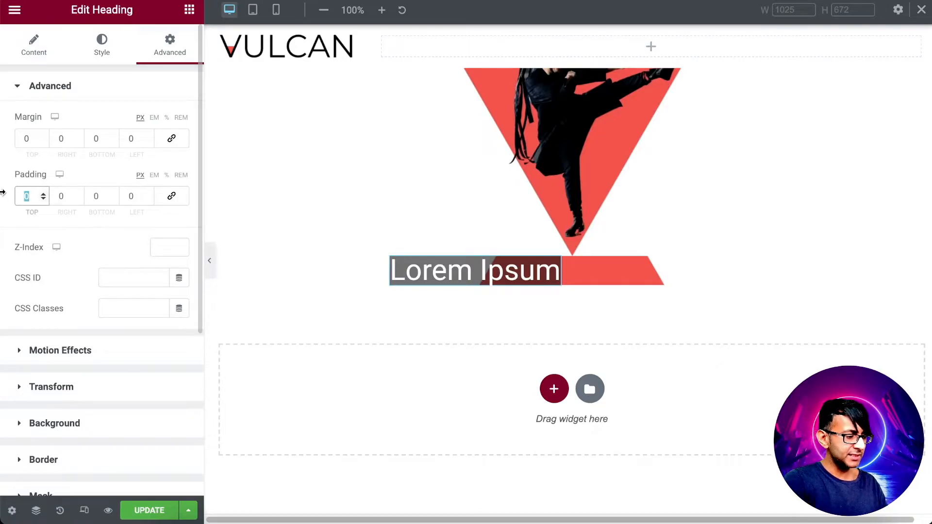
type("2")
key("Tab")
type("10")
key("Tab")
type("2")
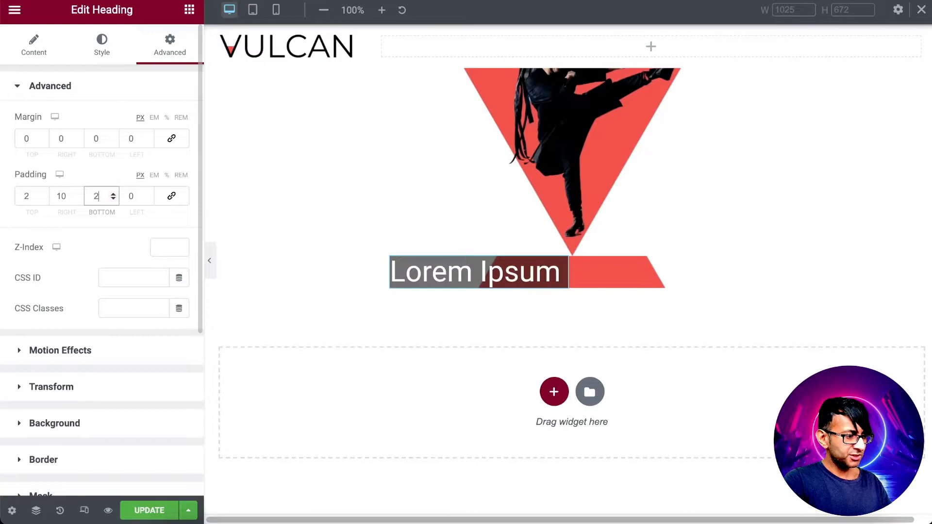
key("Tab")
type("10")
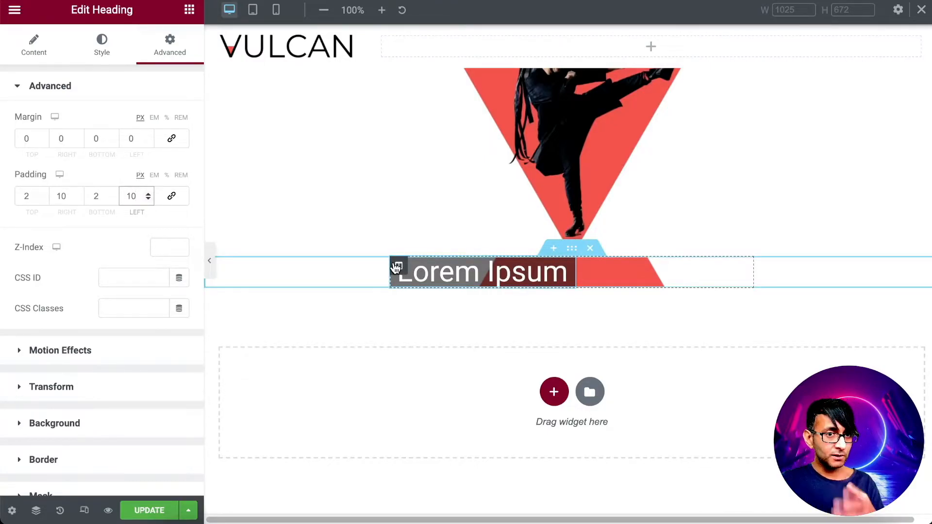
Set the horizontal alignment of the column containing the heading to Center
left_click(397, 267)
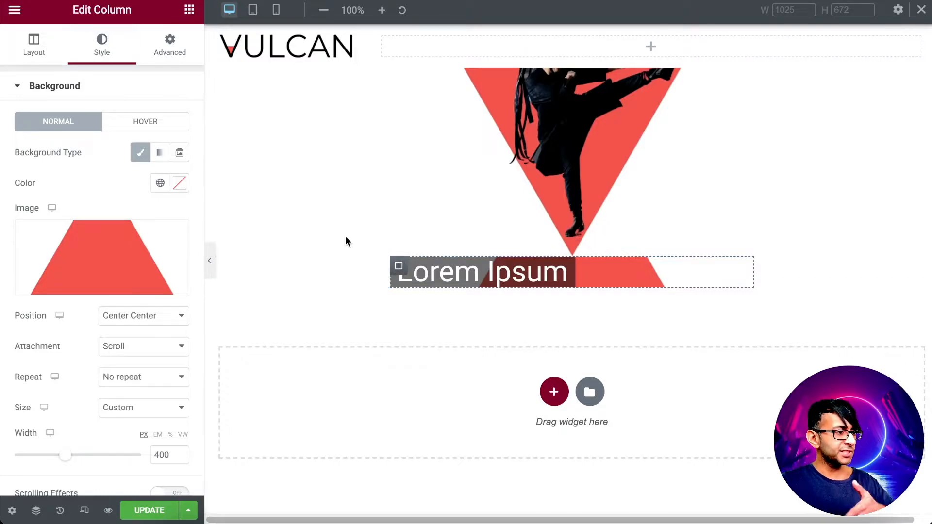
left_click(507, 280)
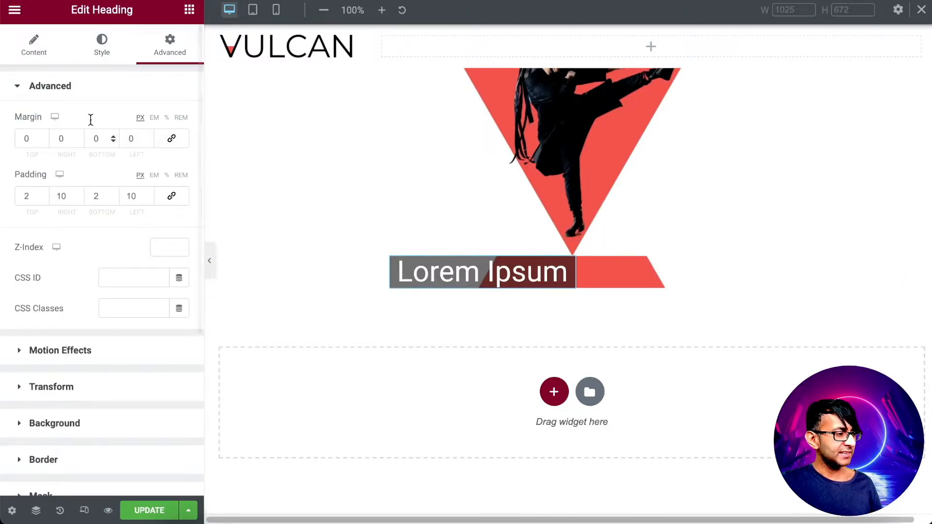
left_click(33, 47)
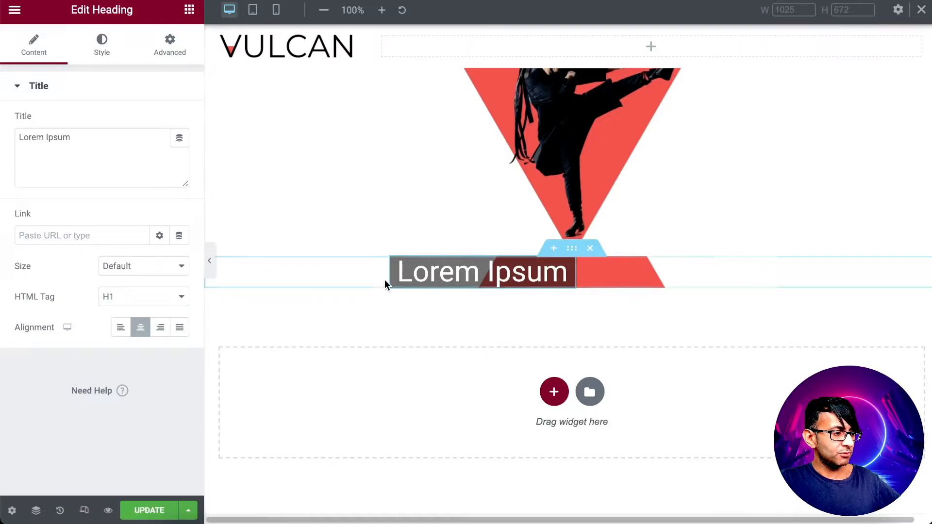
left_click(397, 269)
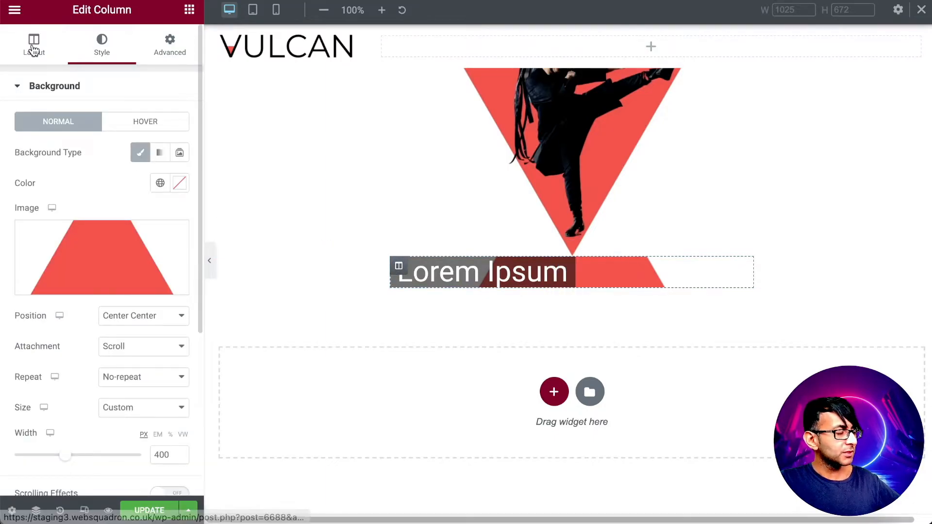
left_click(34, 45)
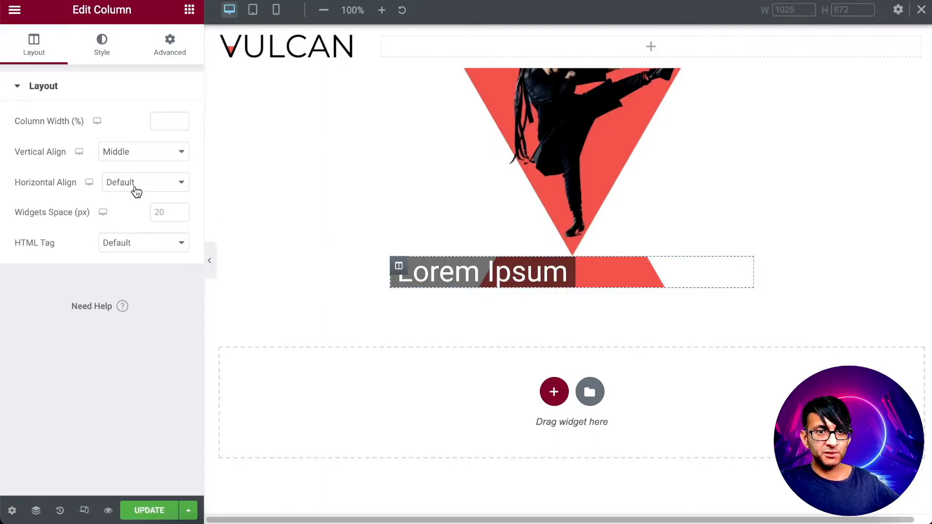
left_click(136, 190)
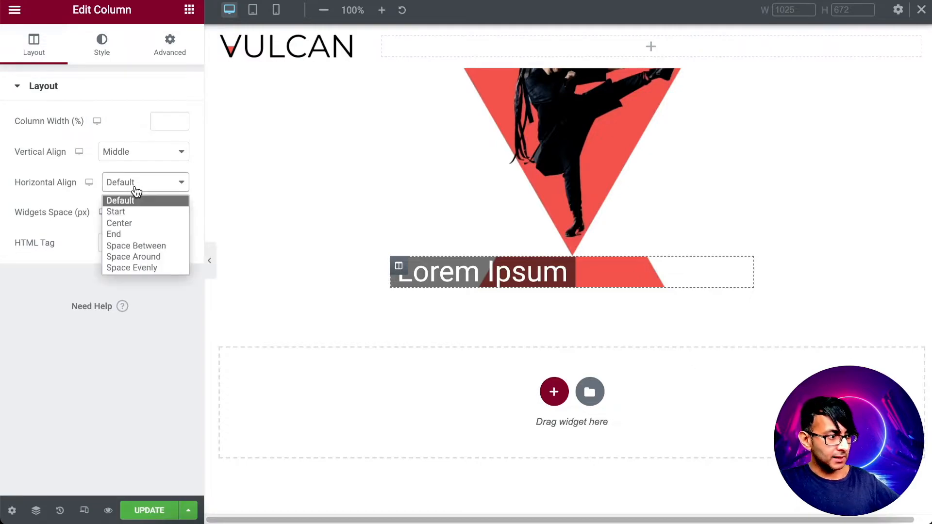
left_click(139, 225)
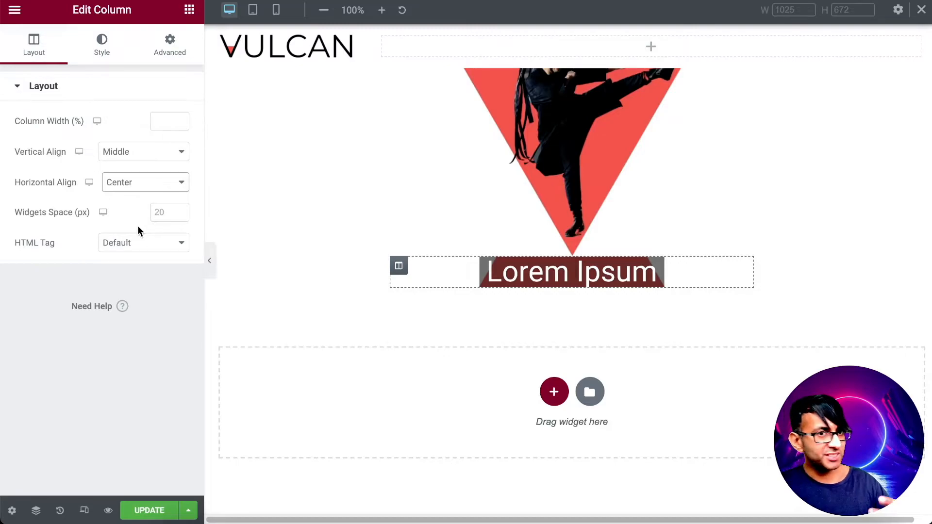
Unlink the column's margin and padding values, and set its top and bottom padding to 200 px
left_click(167, 49)
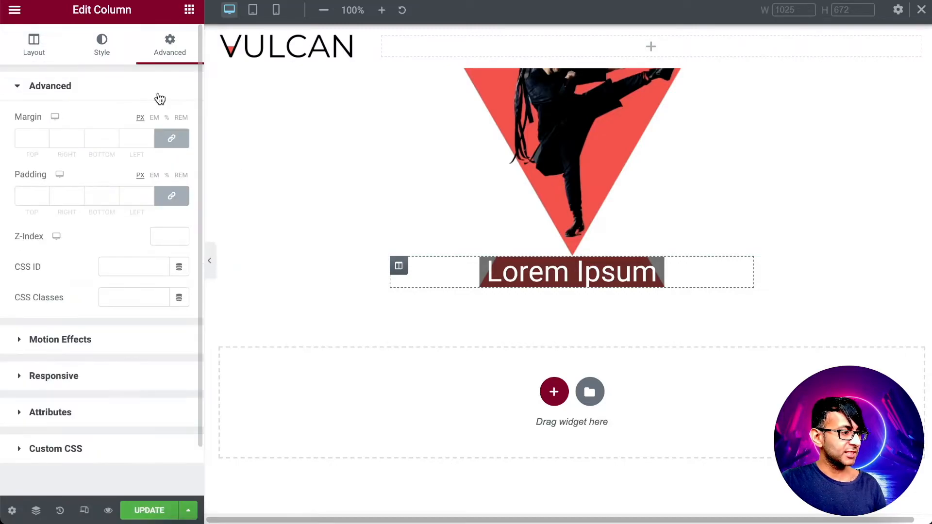
left_click(172, 139)
left_click(171, 196)
double_click(28, 196)
type("200")
key("Tab")
key("Tab")
type("200")
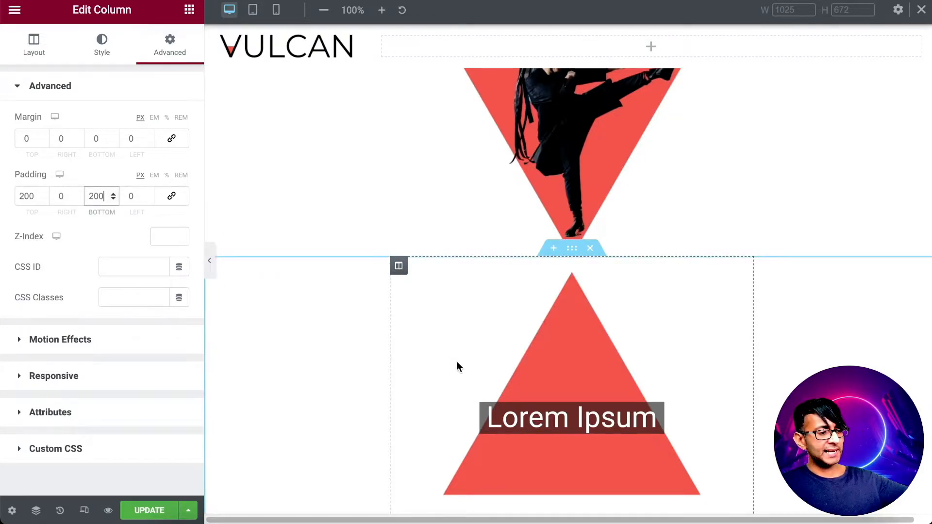
Reduce the column's top padding to 140 px so the second triangle moves up to the first one
scroll(461, 366, "down", 1)
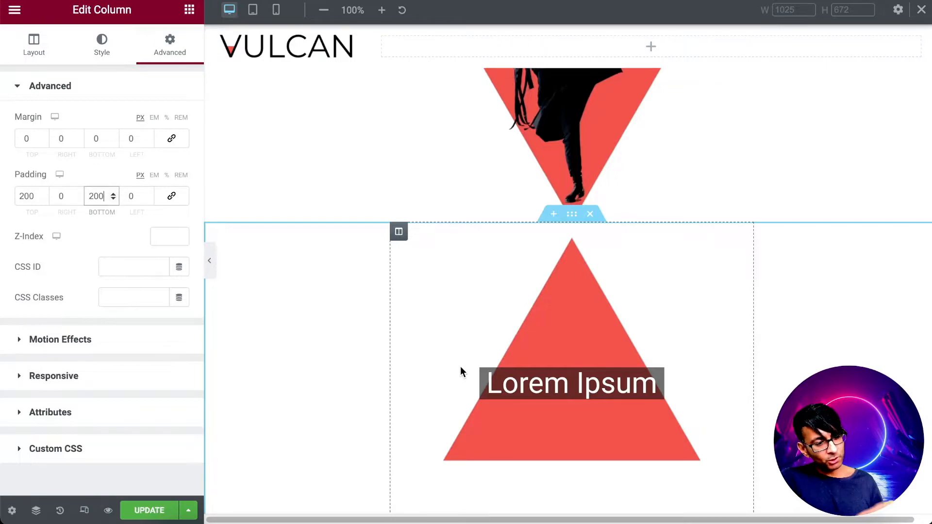
left_click(97, 196)
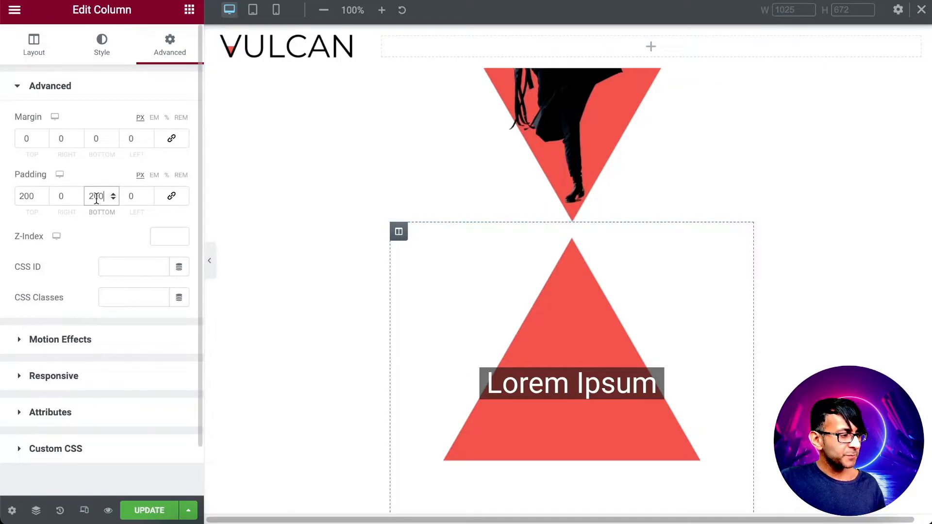
left_click(40, 198)
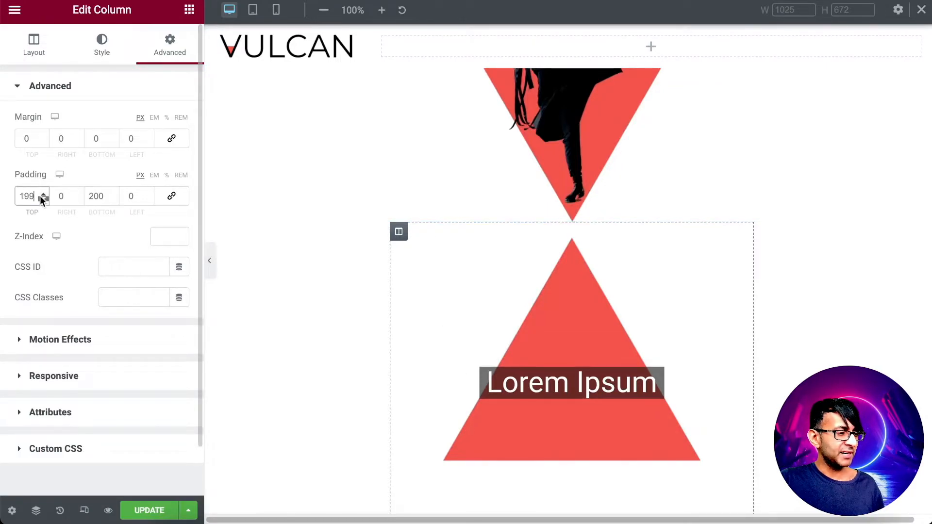
left_click(41, 198)
left_click(41, 198)
left_click(41, 198)
left_click(41, 198)
left_click(41, 198)
double_click(36, 195)
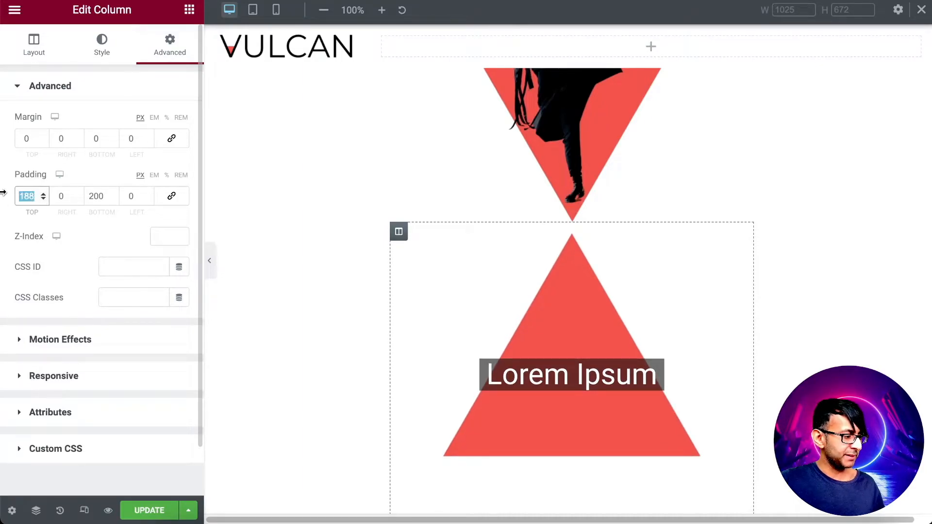
type("140")
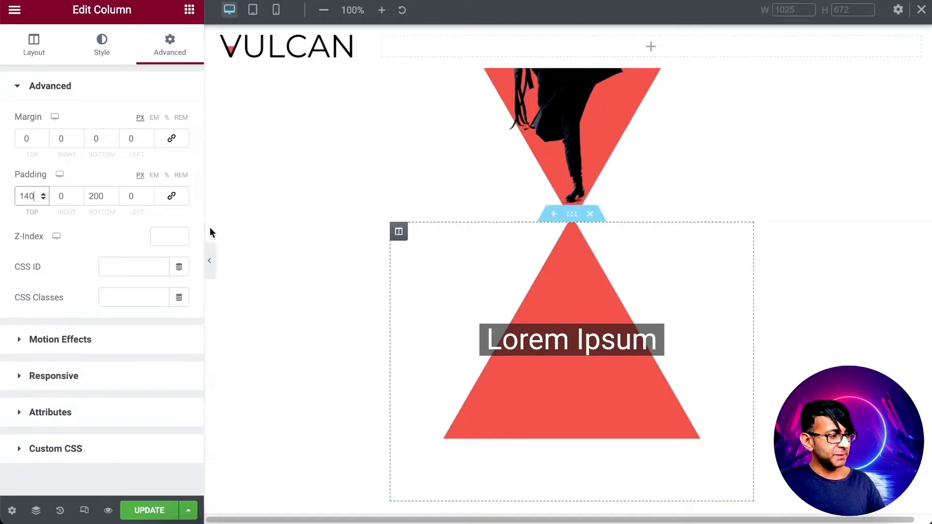
Fine-tune the column's bottom padding to 215 px so the triangle tips meet
left_click(113, 194)
left_click(112, 193)
left_click(112, 194)
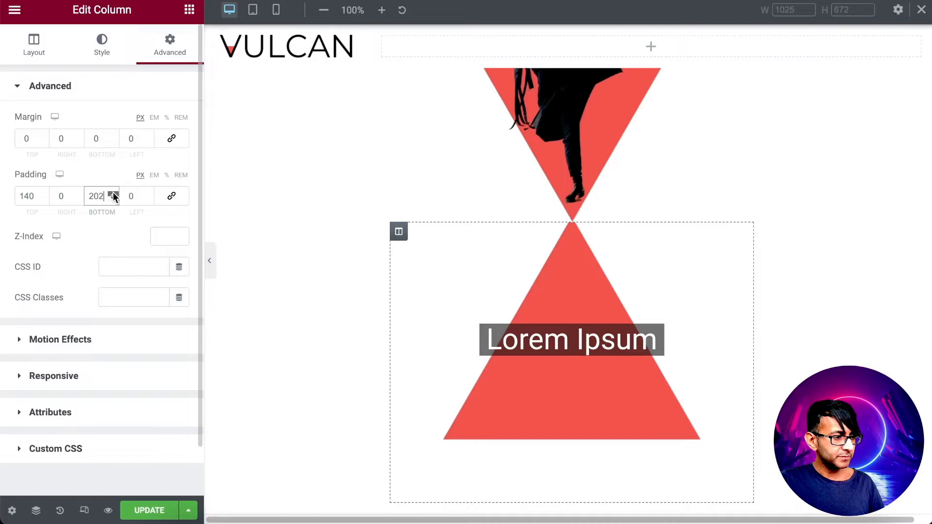
left_click(113, 194)
left_click(113, 193)
left_click(114, 194)
left_click(114, 194)
left_click(113, 193)
left_click(113, 194)
left_click(114, 193)
left_click(113, 194)
left_click(113, 194)
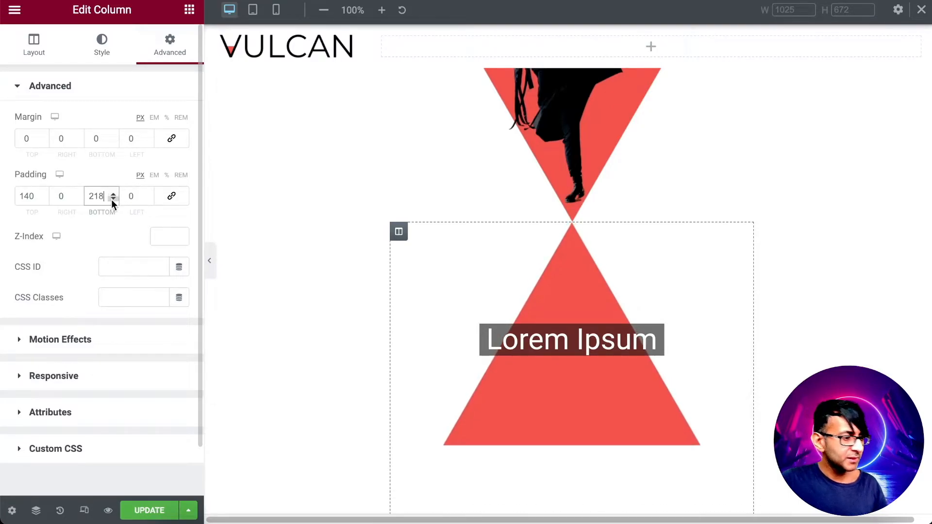
left_click(112, 199)
left_click(112, 200)
left_click(112, 199)
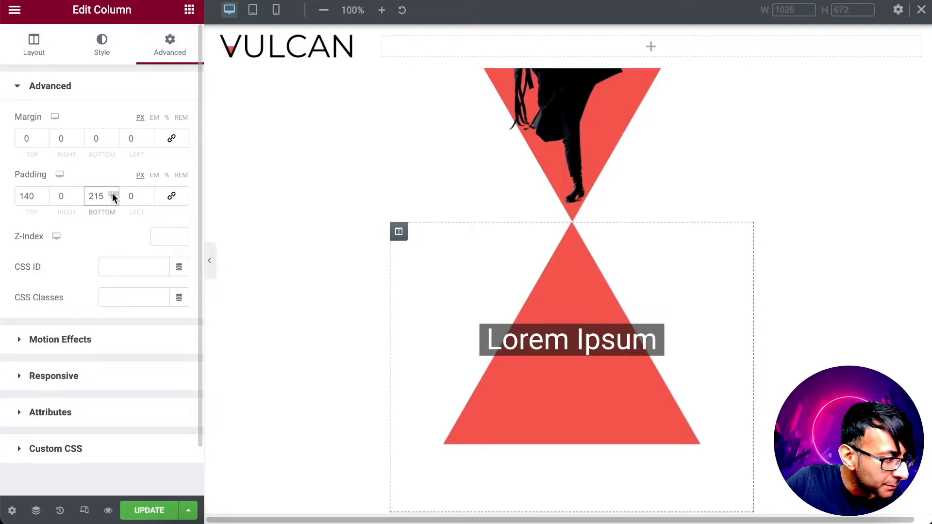
Preview the page without the editing panel, examine the stacked triangle sections, and return to the editor
left_click(210, 261)
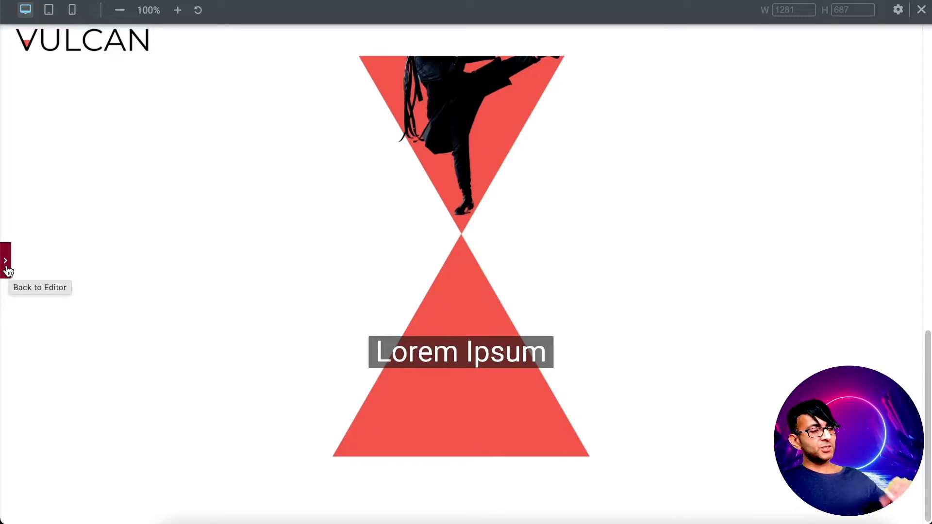
scroll(391, 312, "up", 10)
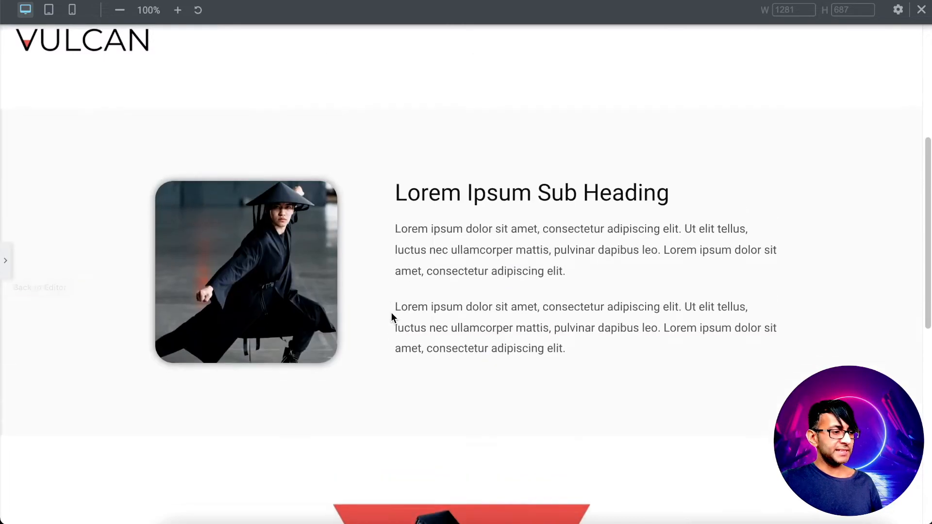
scroll(391, 312, "down", 9)
scroll(496, 324, "up", 1)
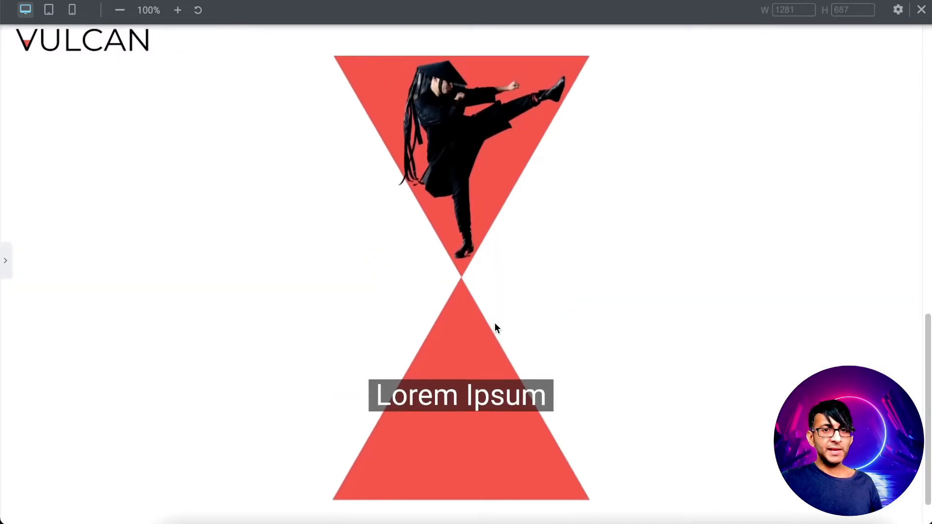
left_click(7, 261)
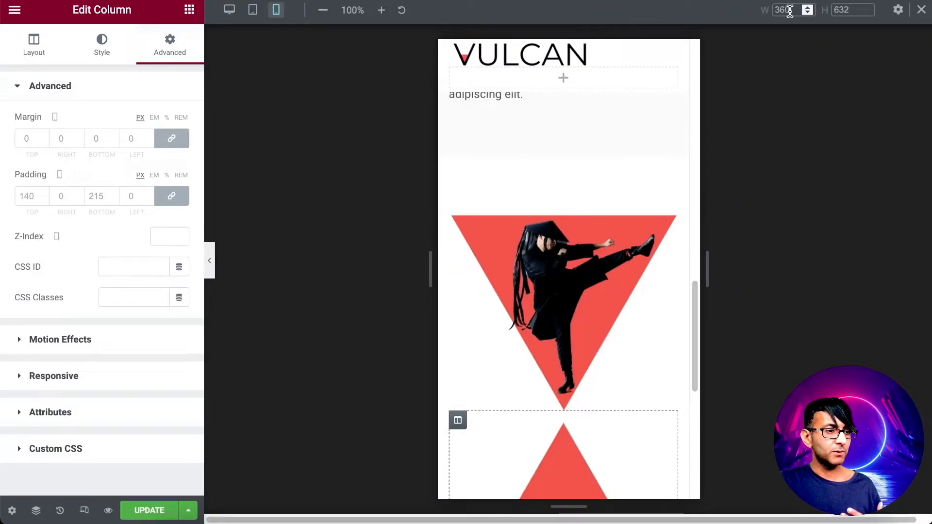
Set the mobile preview width to 378
left_click_drag(790, 10, 727, 7)
type("37")
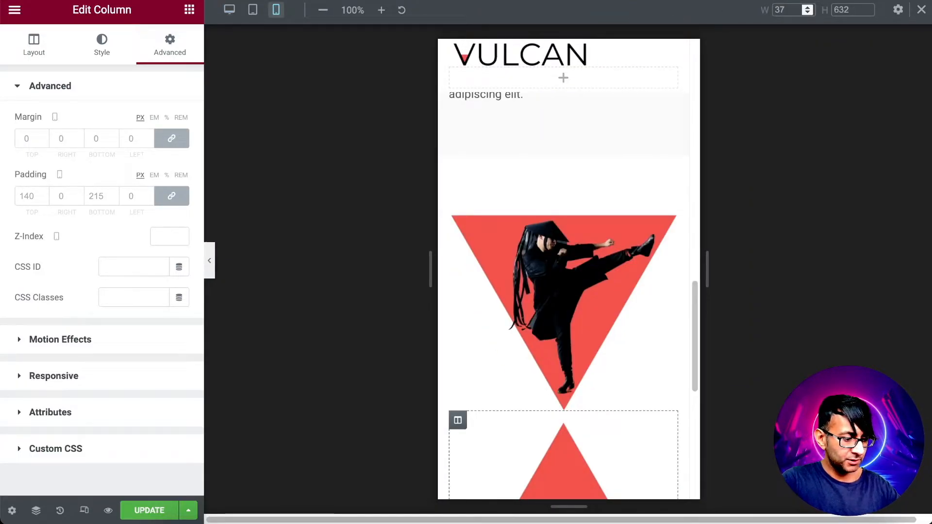
type("8")
Enlarge the mobile font size of the Lorem Ipsum heading over the second triangle to 2.2 rem
scroll(694, 228, "down", 2)
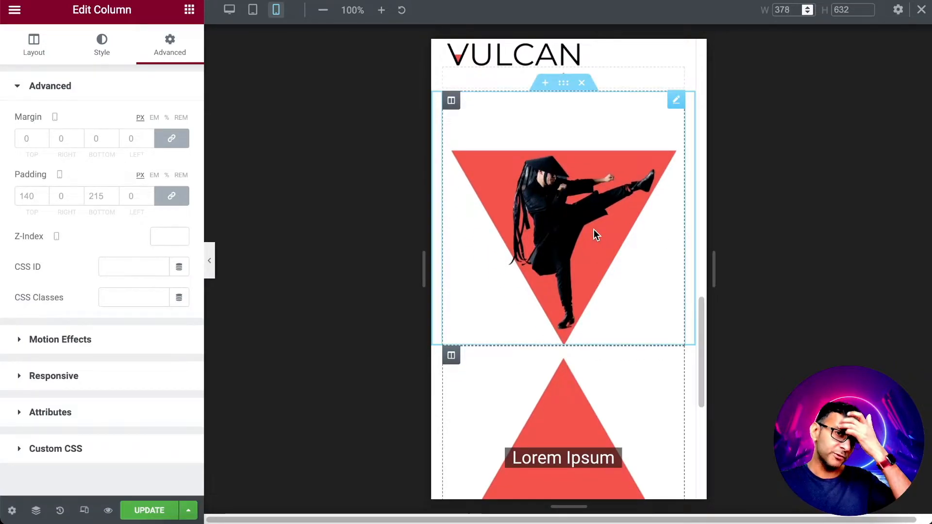
scroll(578, 252, "down", 1)
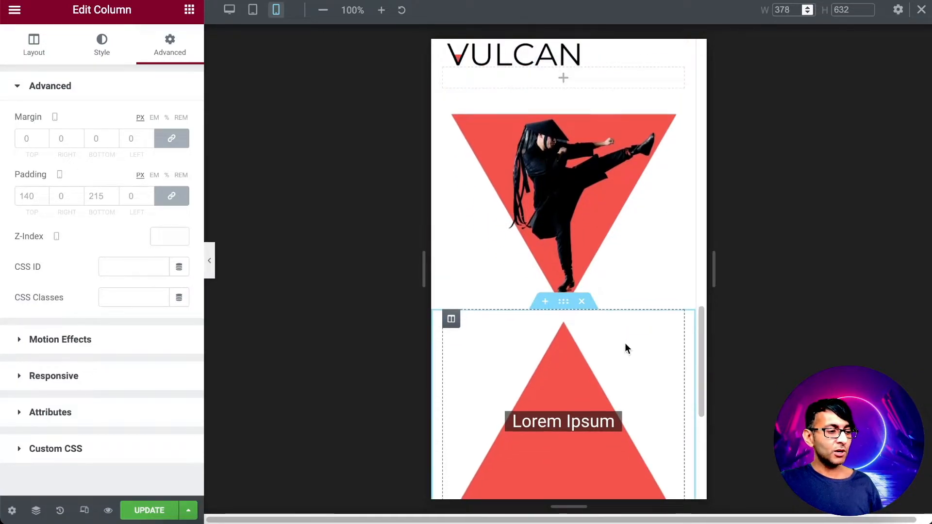
left_click(613, 415)
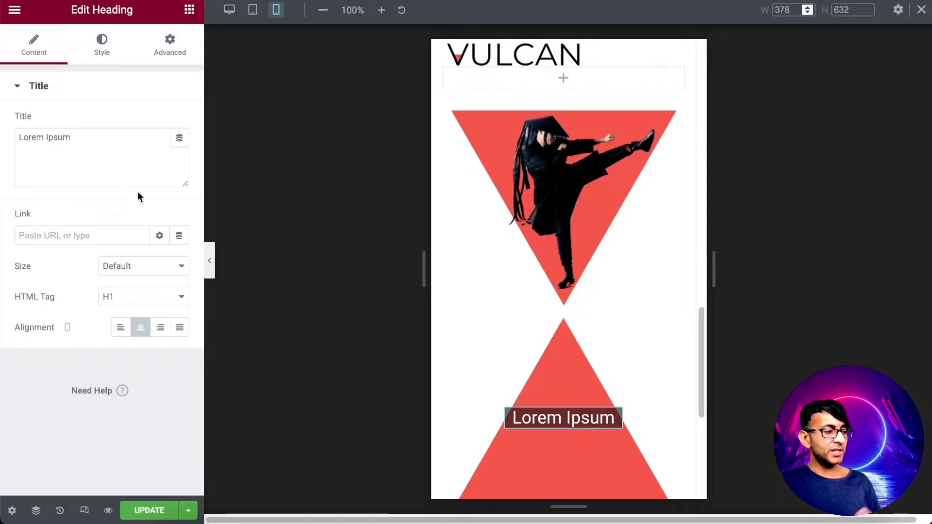
left_click(104, 51)
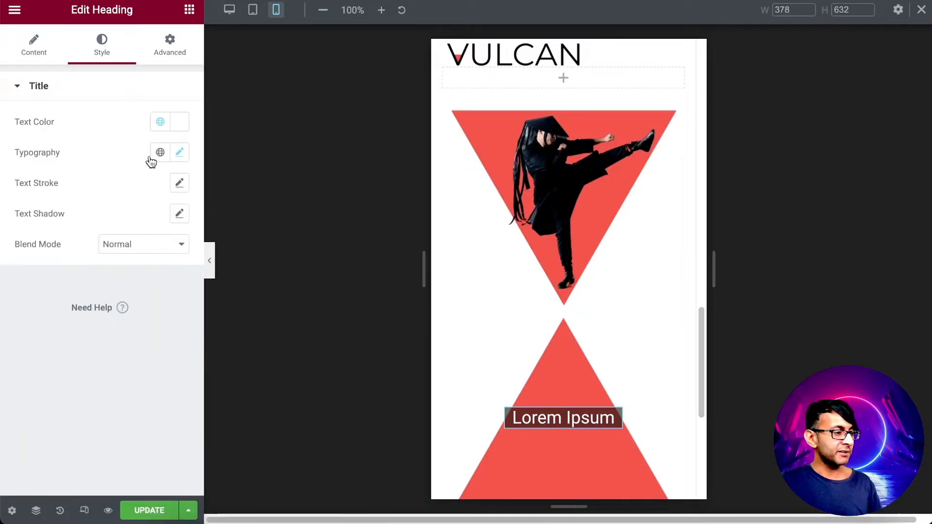
left_click(180, 154)
left_click(169, 265)
left_click(169, 265)
left_click(169, 265)
left_click(169, 265)
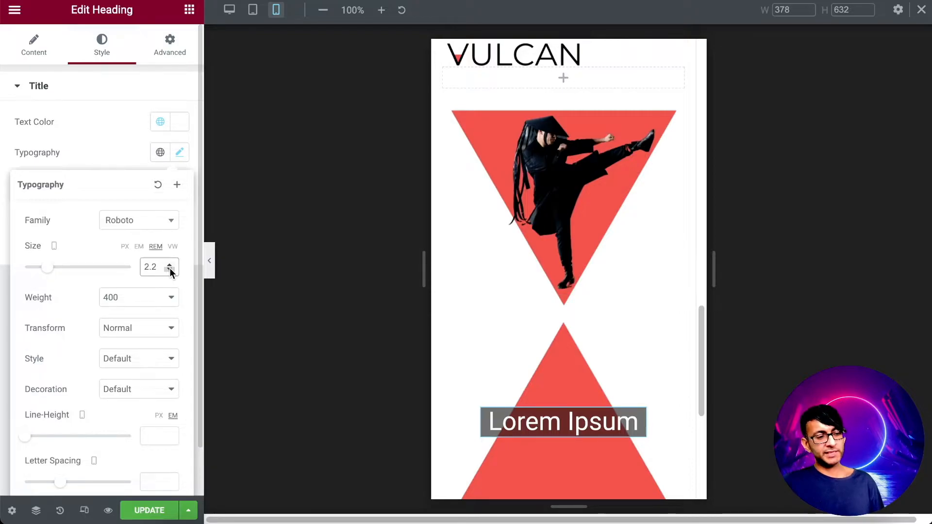
Unlink the second triangle column's mobile padding values and set the top and bottom padding to 150 px
left_click(570, 354)
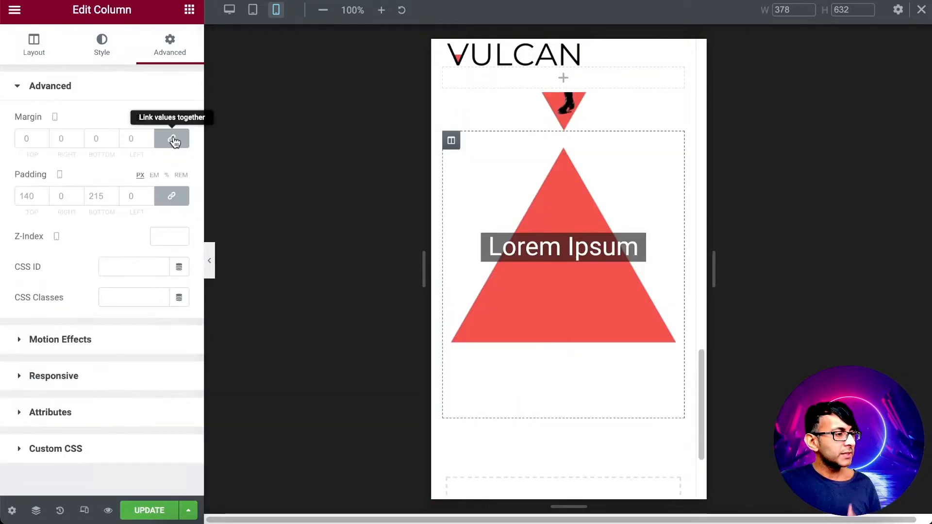
left_click(177, 198)
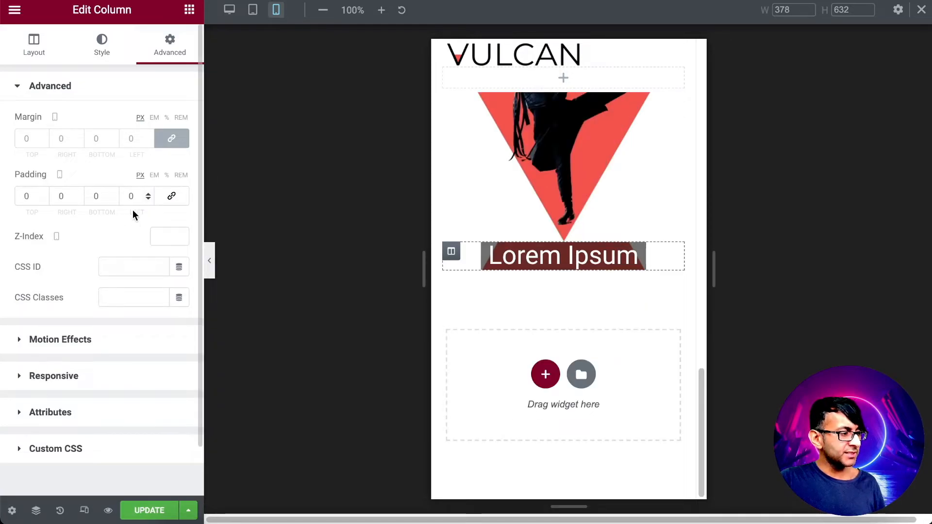
type("150")
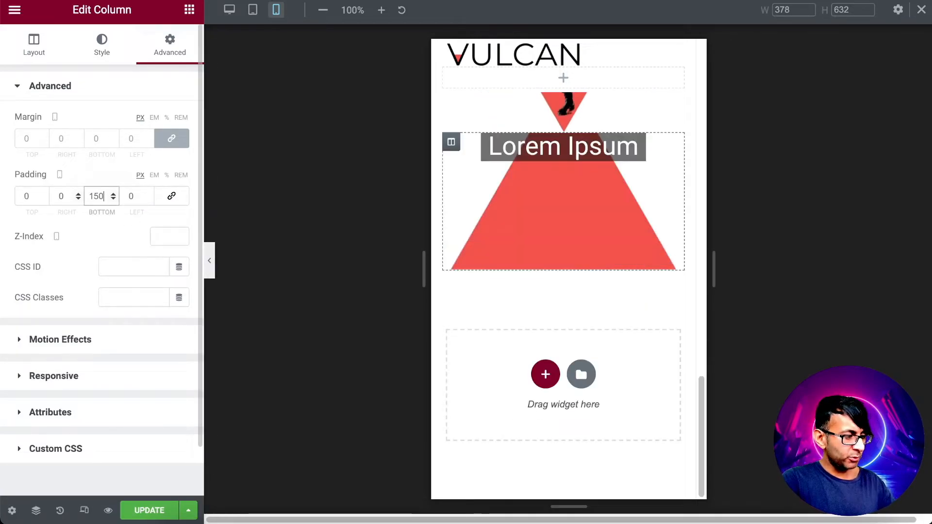
double_click(27, 196)
type("150")
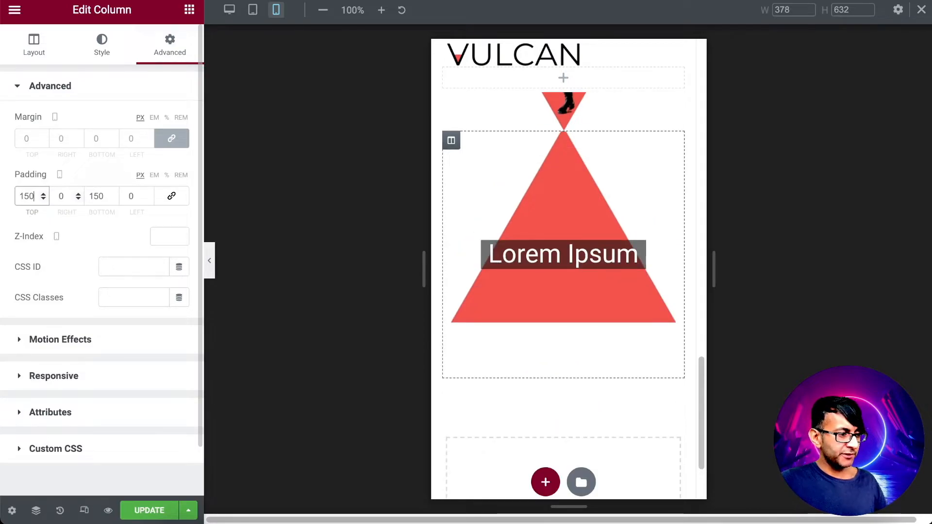
Change the column's mobile padding to 100 px at the top and 148 px at the bottom
left_click(113, 200)
left_click(113, 200)
left_click(42, 200)
left_click_drag(35, 196, 13, 192)
type("100")
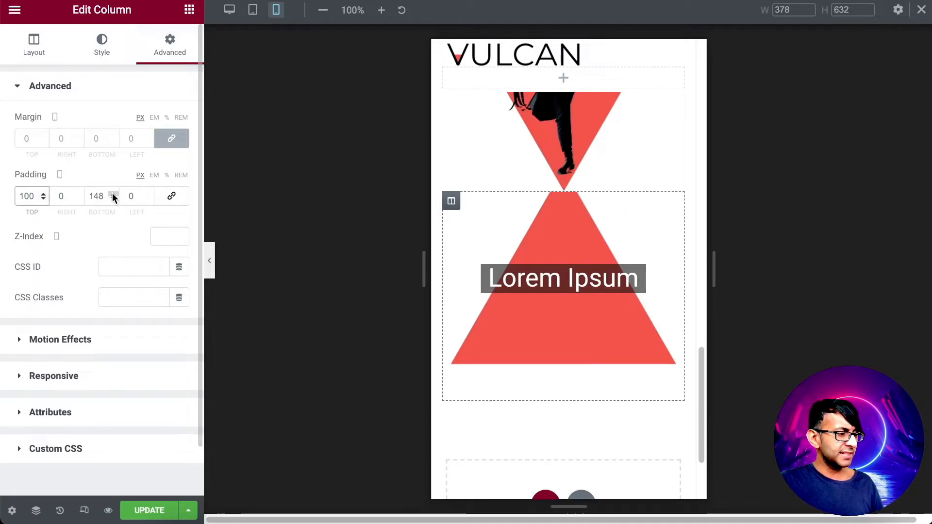
Increase the column's mobile bottom padding to 207 px so the second triangle's tip meets the first one
left_click(113, 193)
left_click(114, 193)
left_click(114, 193)
left_click(115, 192)
left_click(115, 193)
left_click(114, 193)
left_click(115, 193)
left_click(115, 193)
left_click(114, 194)
left_click(113, 193)
left_click(114, 193)
left_click(112, 195)
type("200")
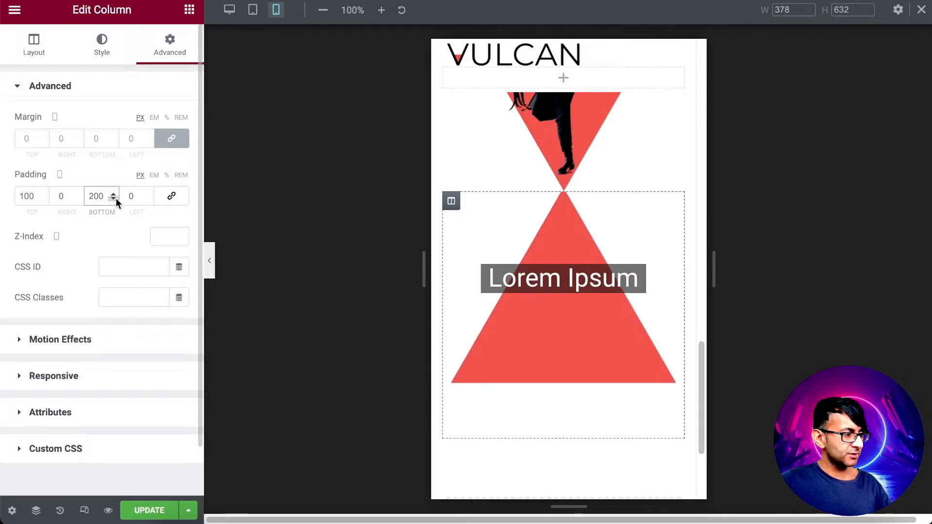
left_click(114, 194)
left_click(115, 194)
left_click(115, 194)
left_click(114, 194)
left_click(114, 194)
left_click(115, 194)
left_click(115, 194)
left_click(114, 194)
left_click(114, 199)
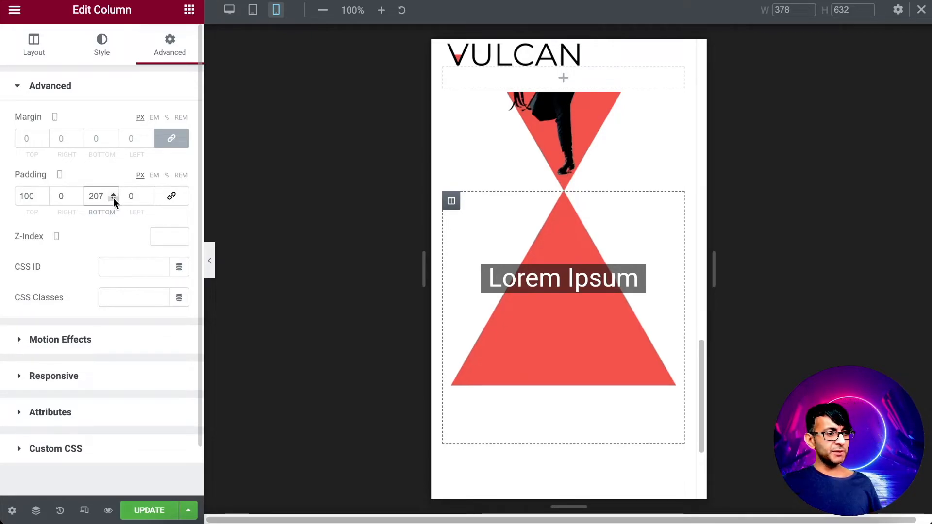
Set the column's mobile padding to 120 px at the top and 187 px at the bottom
double_click(37, 197)
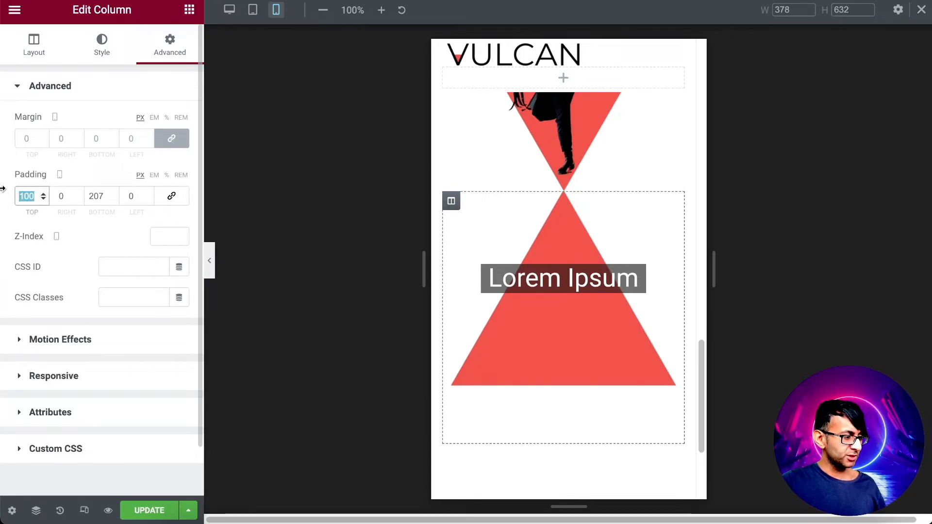
type("120")
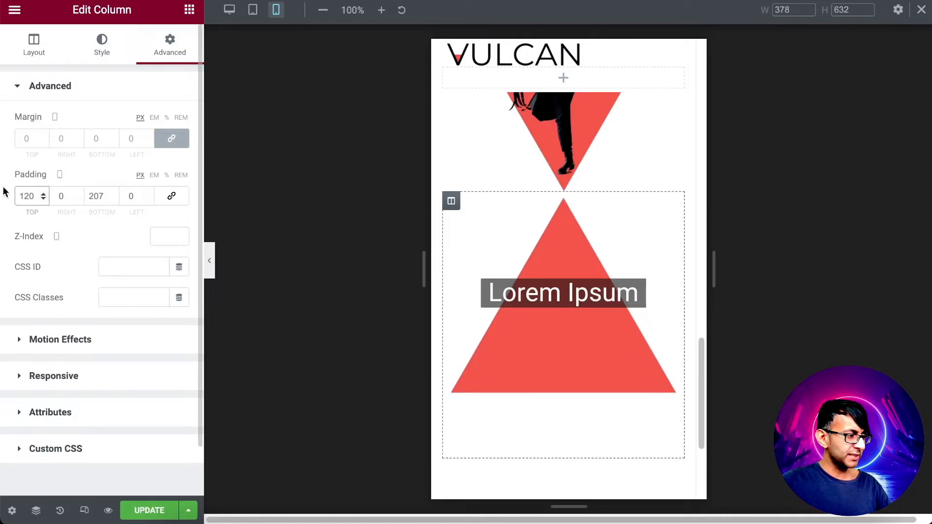
left_click(82, 198)
type("1")
left_click(78, 199)
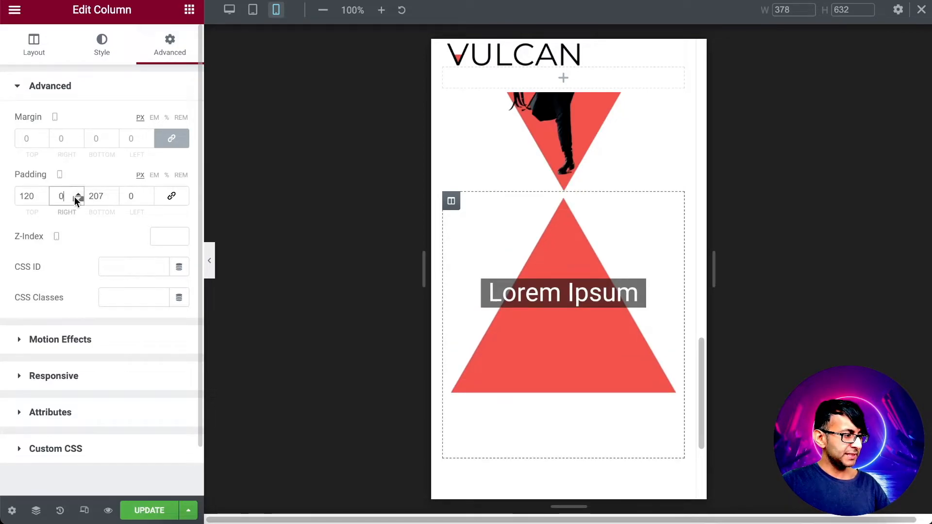
key("Tab")
type("187")
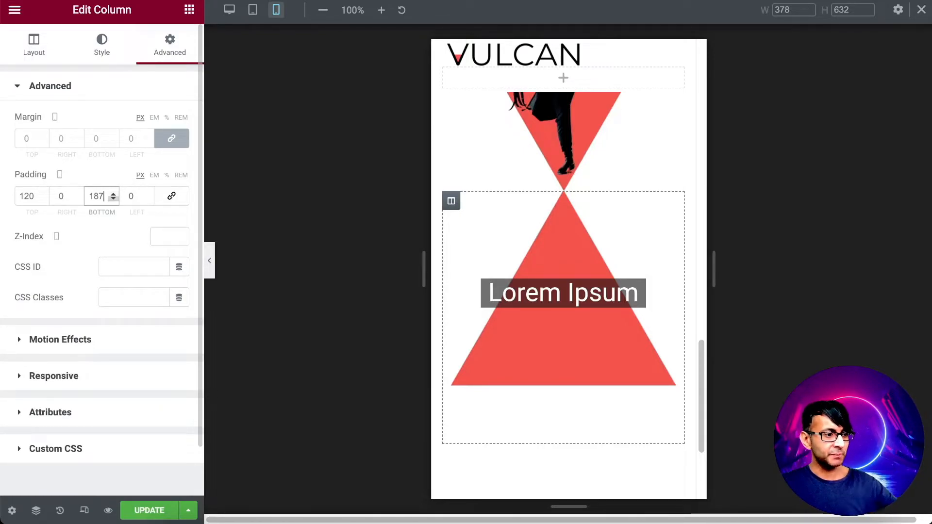
Return to the desktop view and paste a copy of the grey image-and-text section at the end of the page
scroll(474, 226, "up", 3)
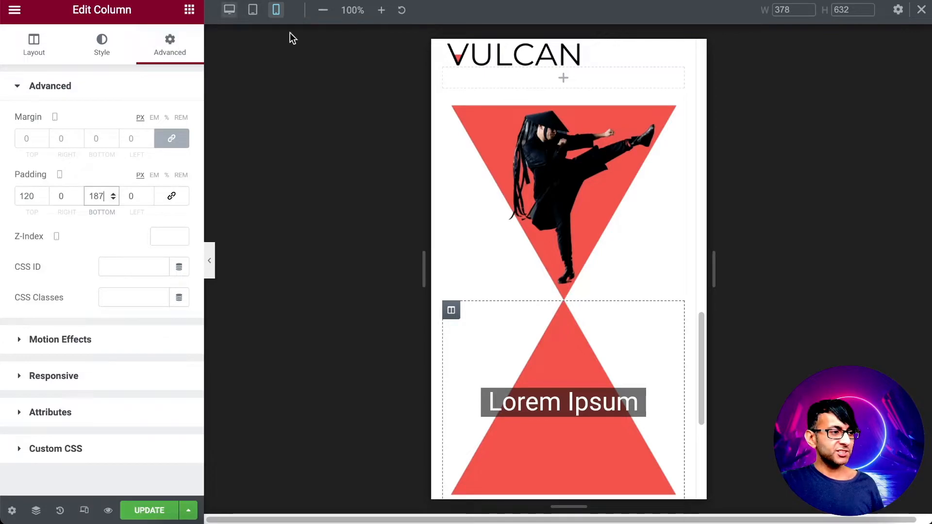
scroll(567, 290, "down", 6)
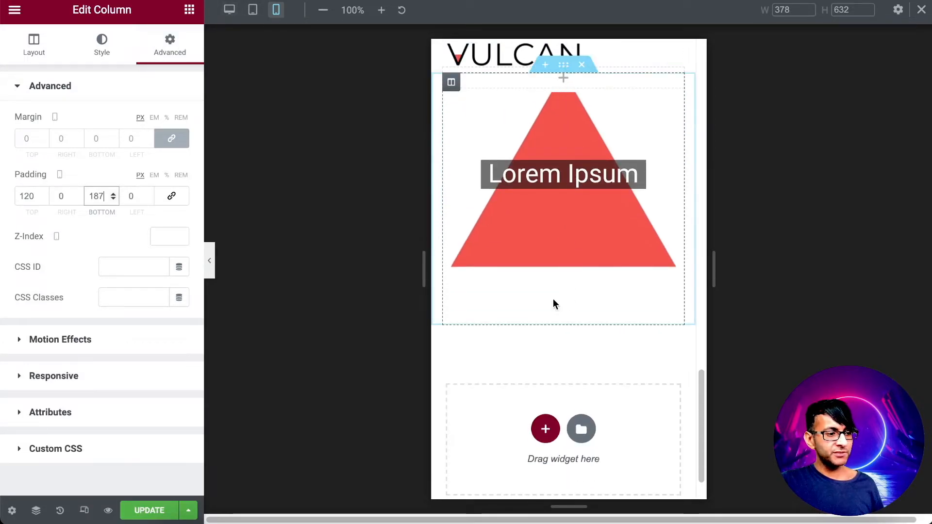
left_click(229, 10)
scroll(503, 259, "up", 6)
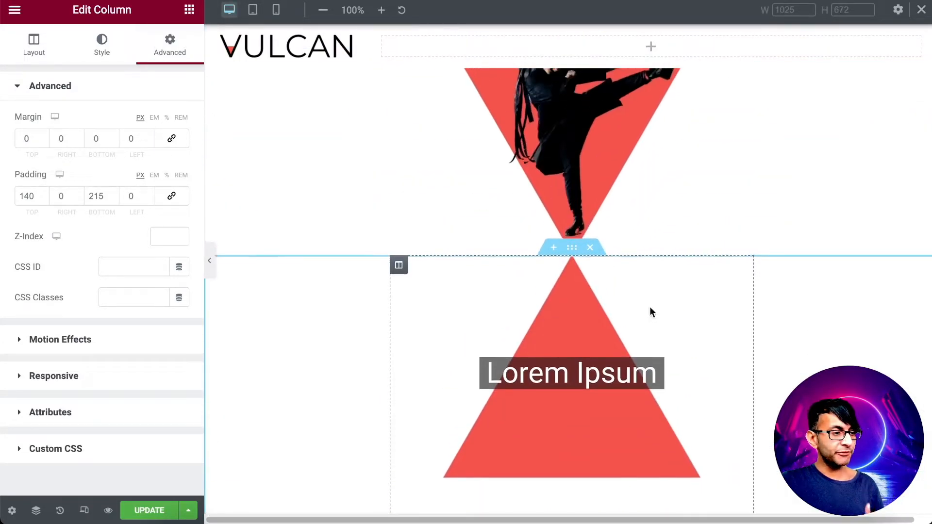
scroll(626, 255, "up", 6)
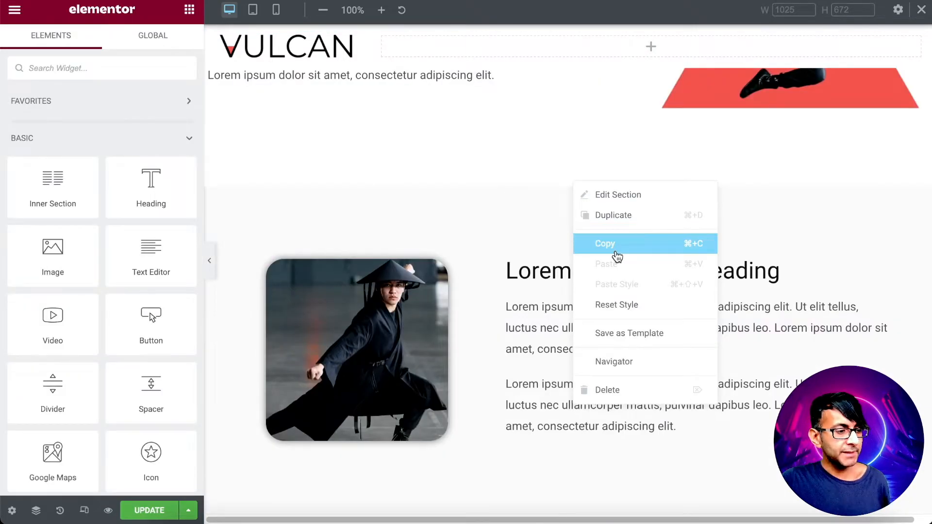
left_click(617, 247)
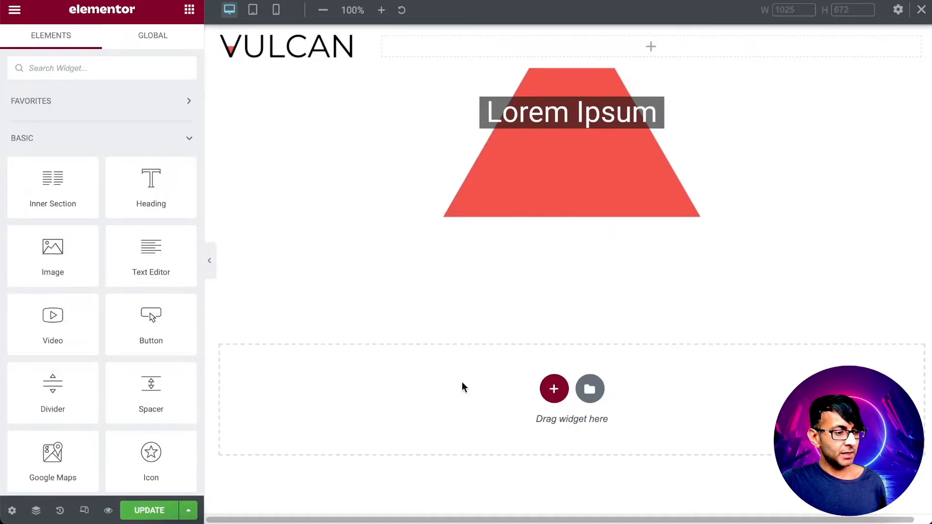
right_click(462, 382)
left_click(502, 394)
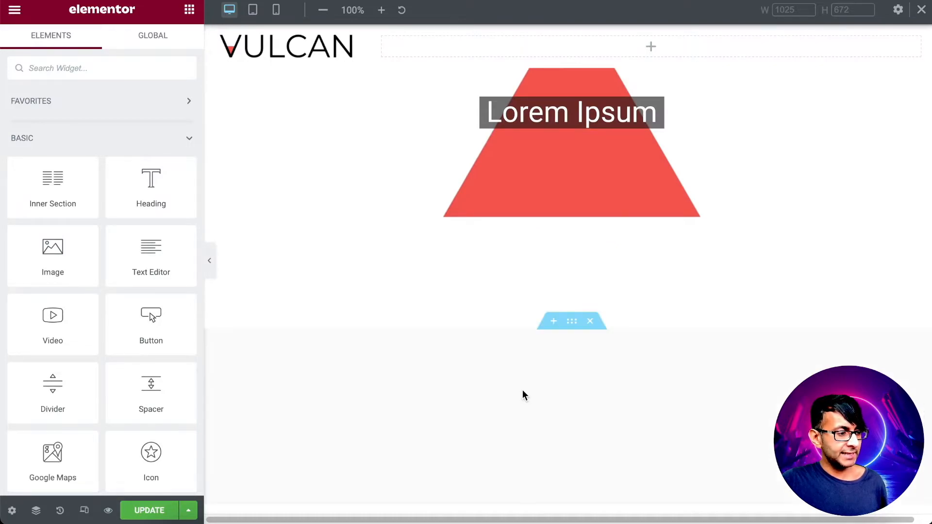
Set the pasted section's top margin to 0 px
left_click(572, 322)
left_click(184, 52)
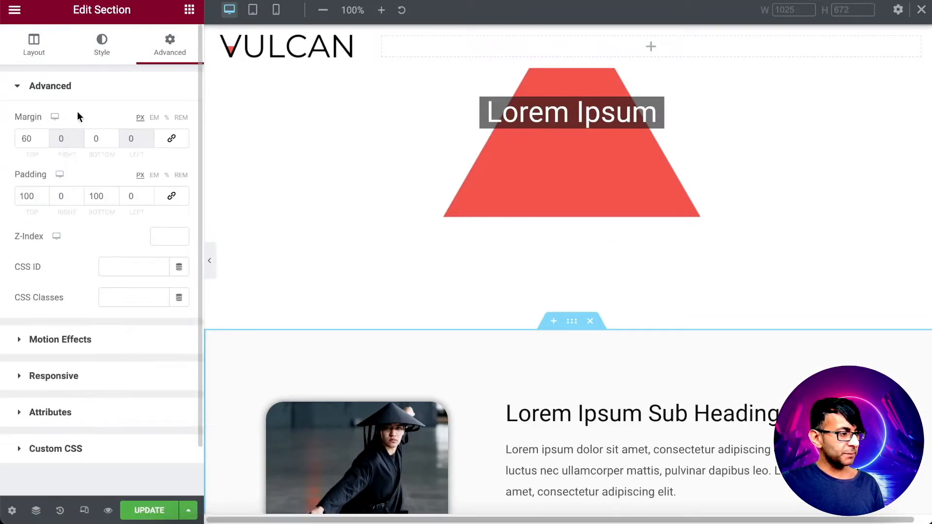
left_click_drag(37, 138, 1, 134)
type("0")
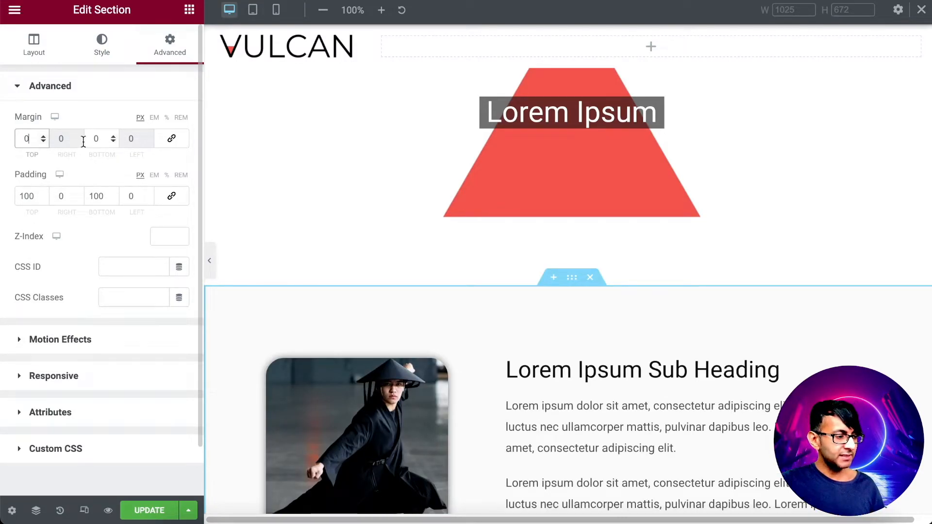
Delete the image, its emptied column and both text paragraphs from the pasted section, keeping only the heading
right_click(350, 418)
left_click(384, 509)
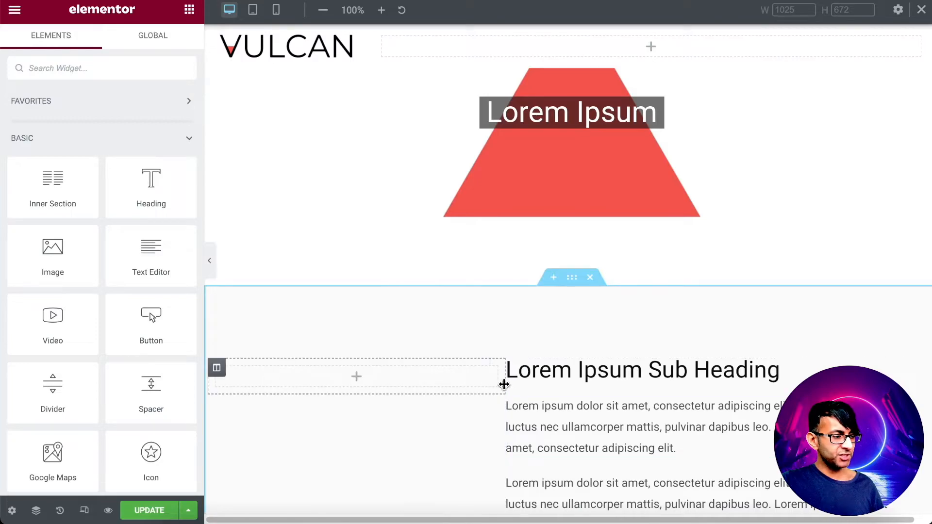
right_click(217, 368)
left_click(281, 509)
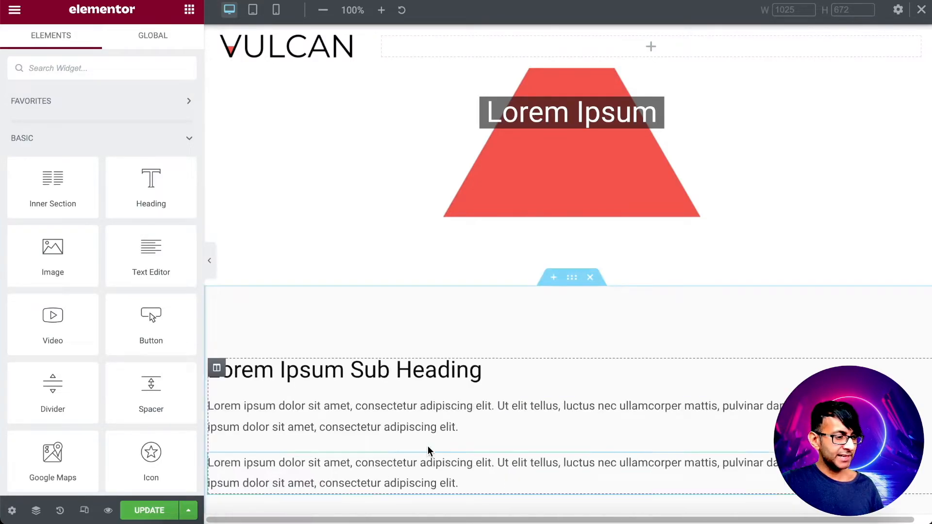
right_click(444, 442)
left_click(479, 509)
right_click(406, 456)
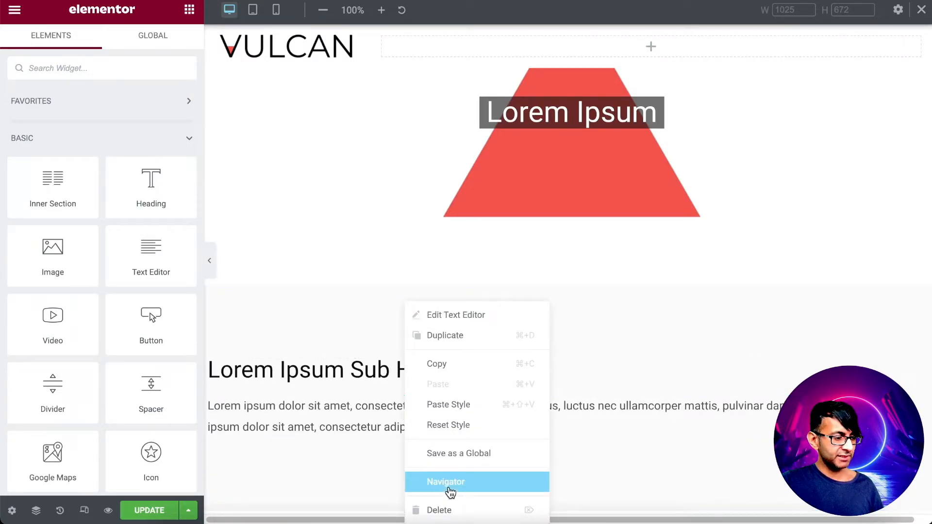
left_click(457, 511)
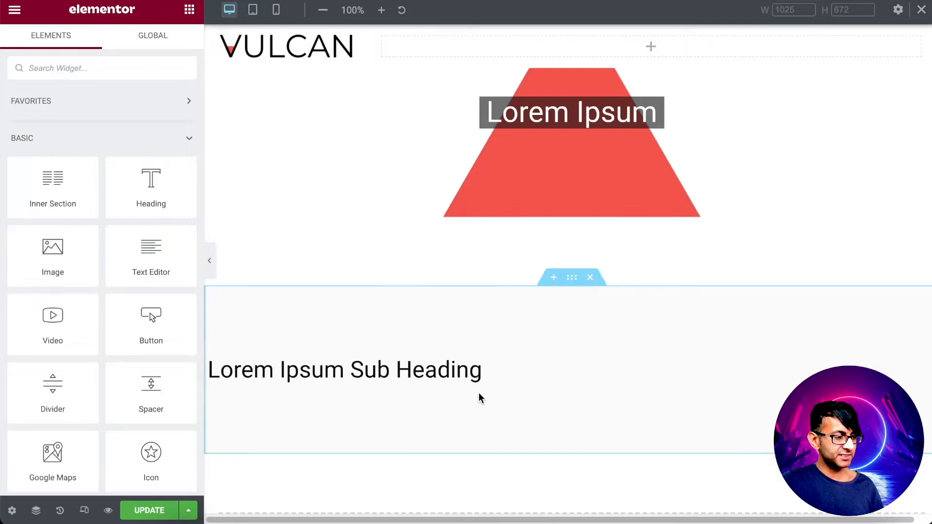
Center the remaining heading and extend its title by repeating "Lorem Ipsum Sub Heading"
left_click(396, 345)
left_click(140, 327)
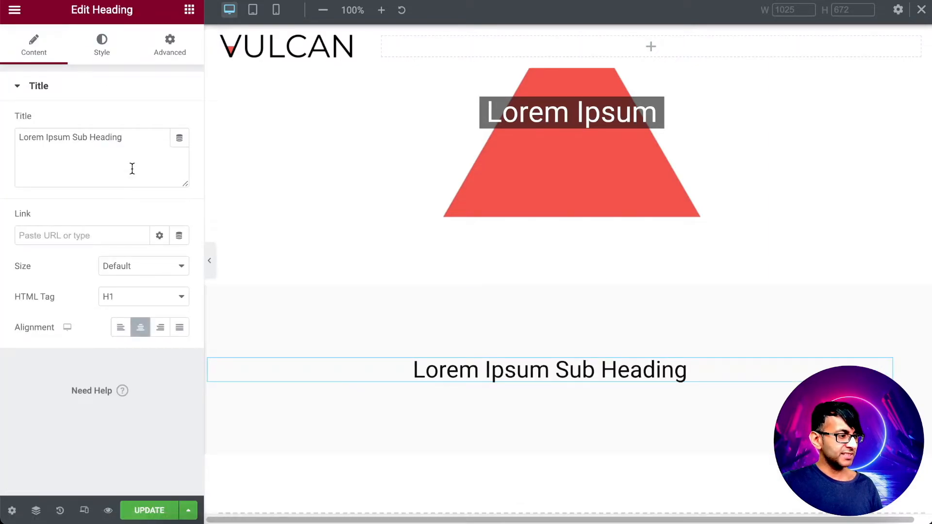
left_click_drag(140, 147, 2, 133)
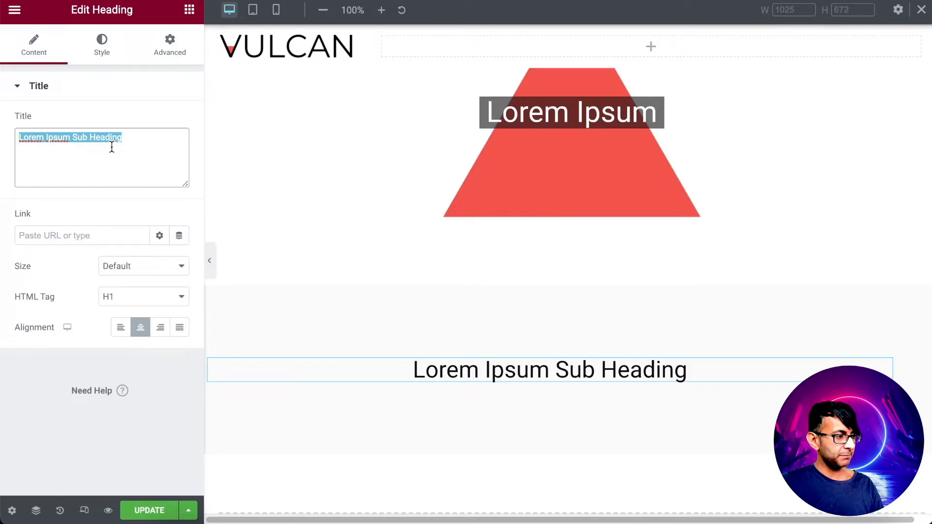
left_click(144, 142)
key("ctrl+v")
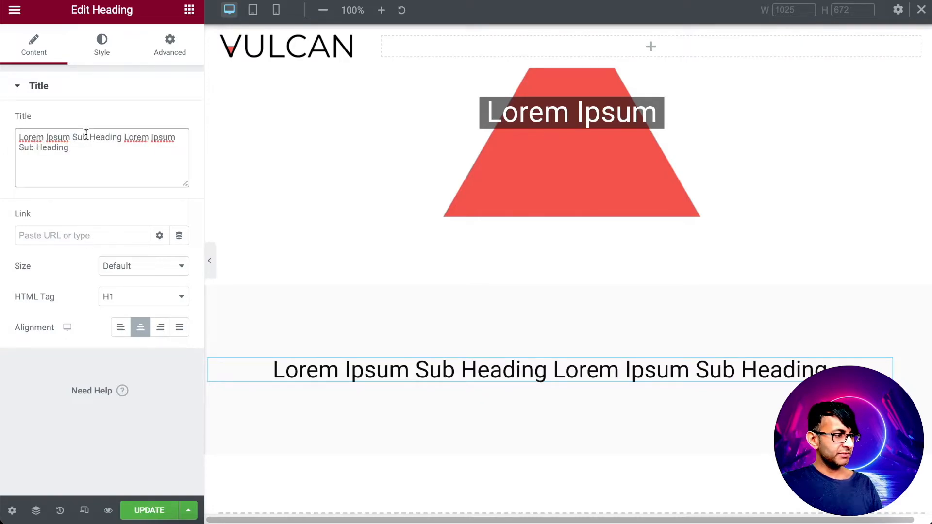
Insert a line break in the heading between the second "Lorem" and "Ipsum"
left_click(628, 369)
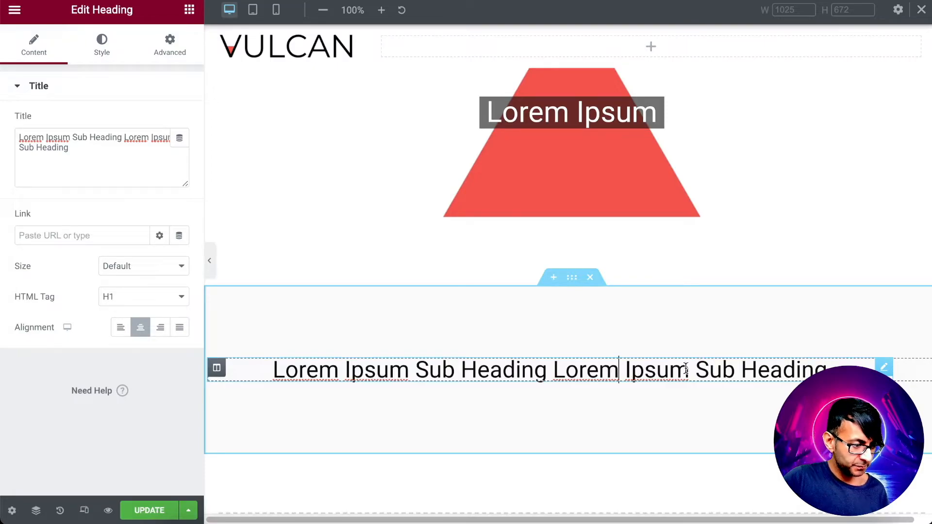
key("Delete")
key("shift+Return")
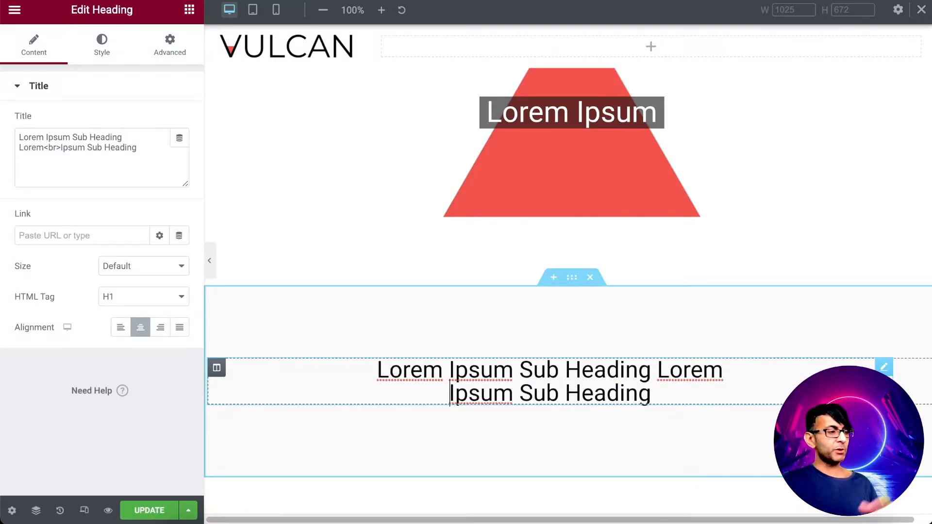
Set the heading's text color to the global color White
left_click(102, 54)
left_click(160, 122)
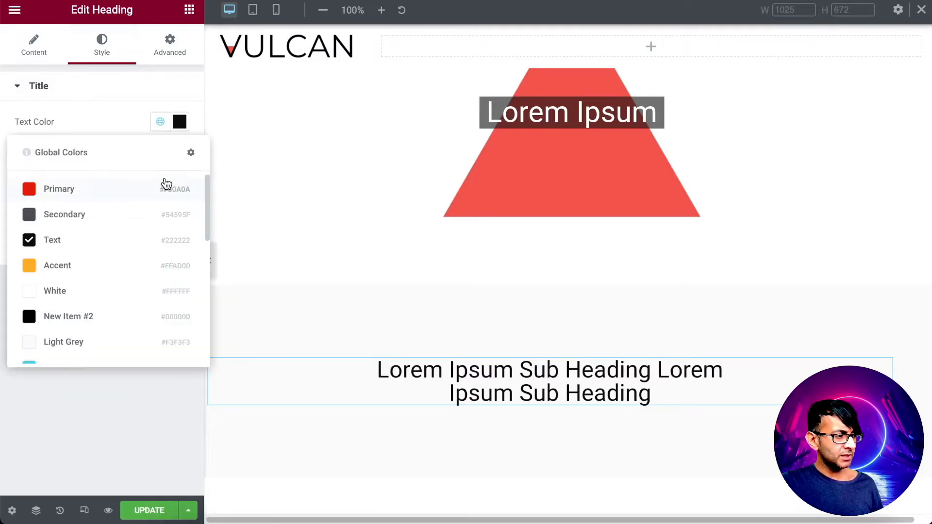
left_click(81, 293)
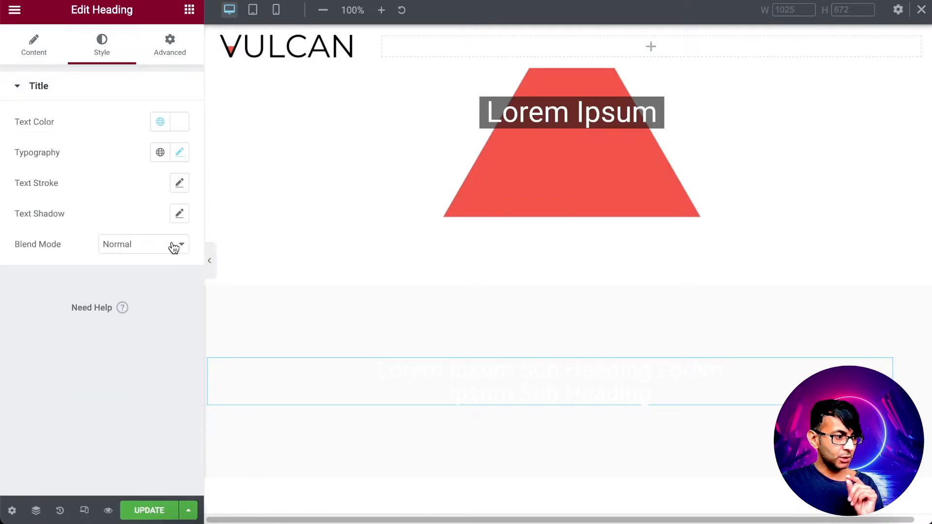
Set the heading's typography line height to 1.7 em
left_click(180, 154)
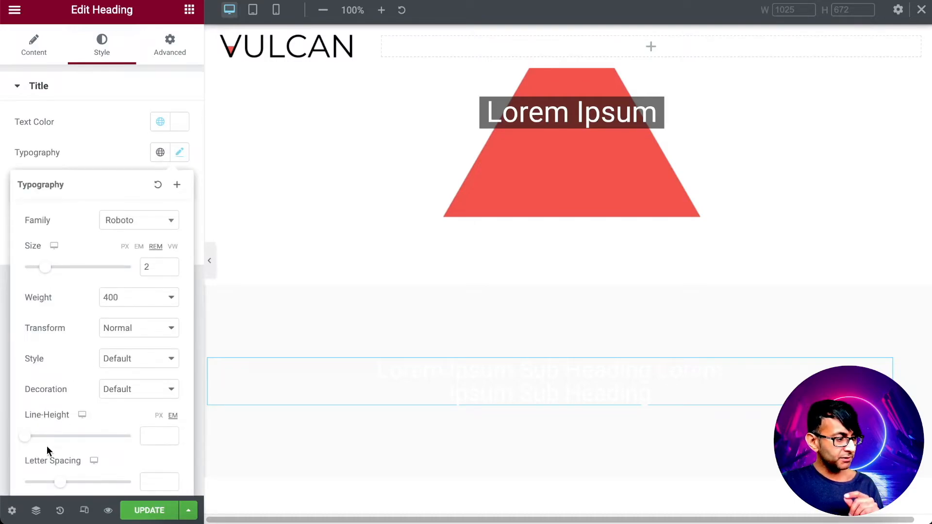
left_click_drag(29, 443, 45, 446)
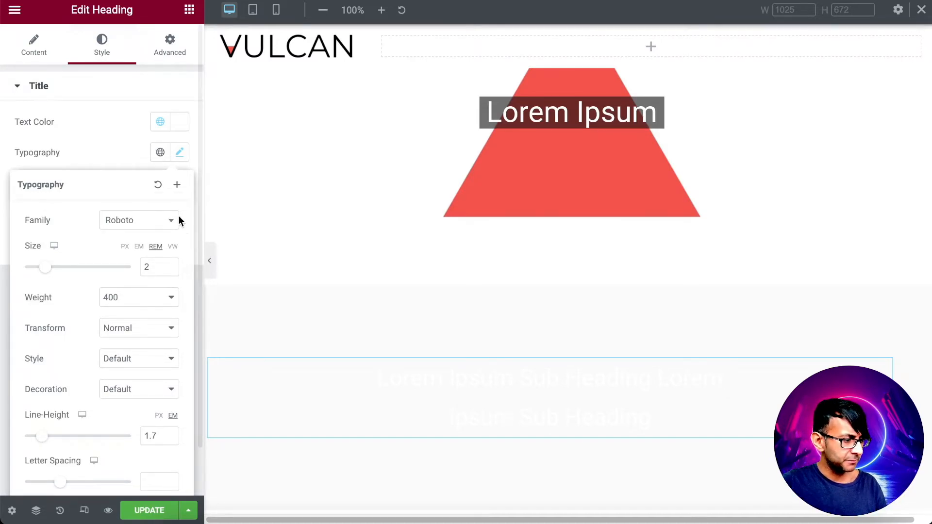
Set the photo of the black-clad fighter doing a flying kick as the heading section's background image
left_click(573, 281)
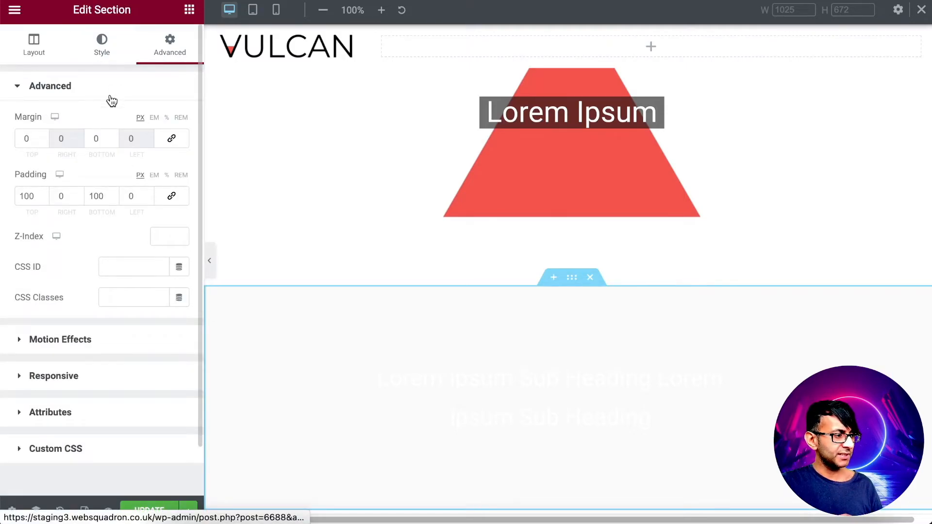
left_click(102, 46)
left_click(56, 246)
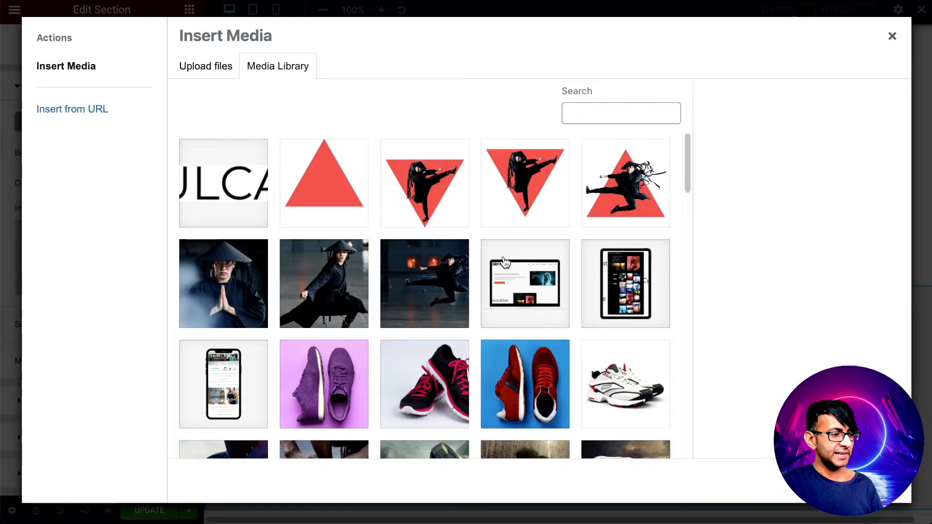
left_click(424, 284)
left_click(867, 481)
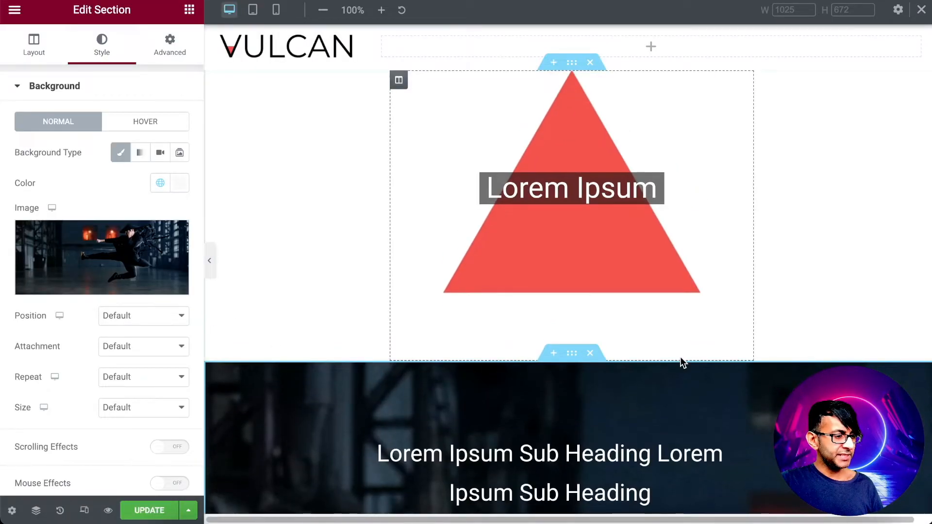
Set the section background image's position to Top Center and its attachment to Fixed
scroll(718, 436, "down", 3)
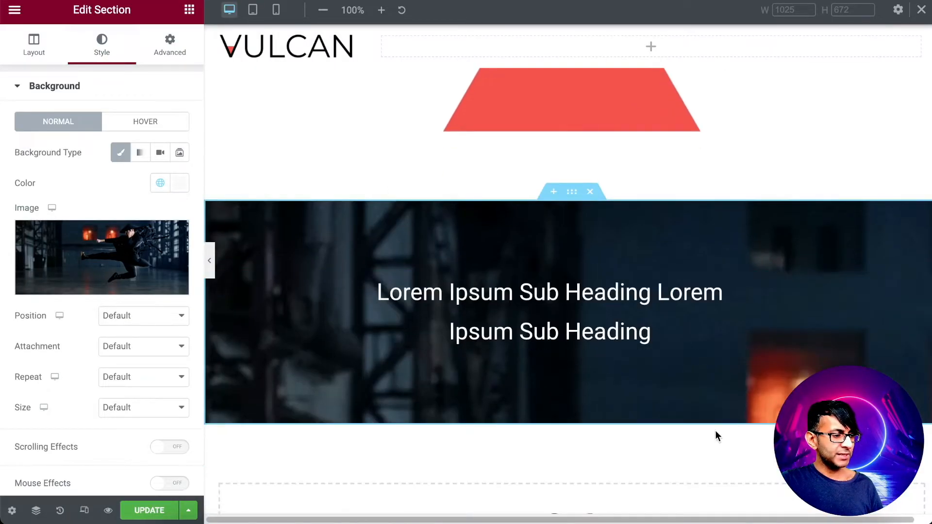
left_click(154, 316)
left_click(152, 346)
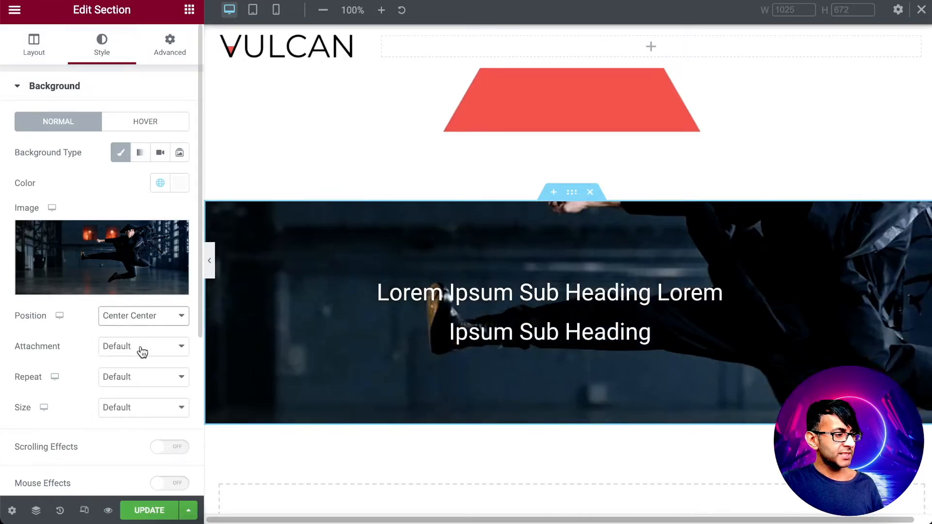
left_click(143, 346)
left_click(152, 317)
left_click(151, 378)
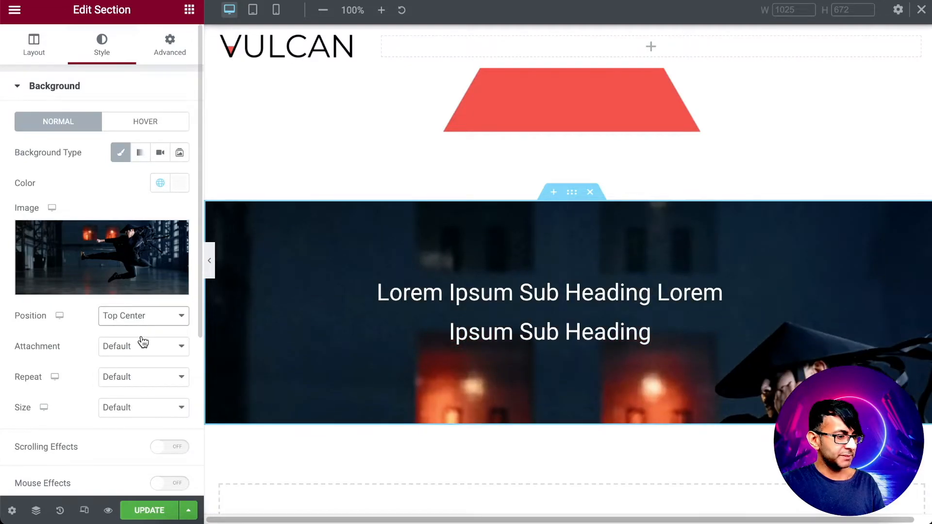
left_click(138, 356)
left_click(144, 386)
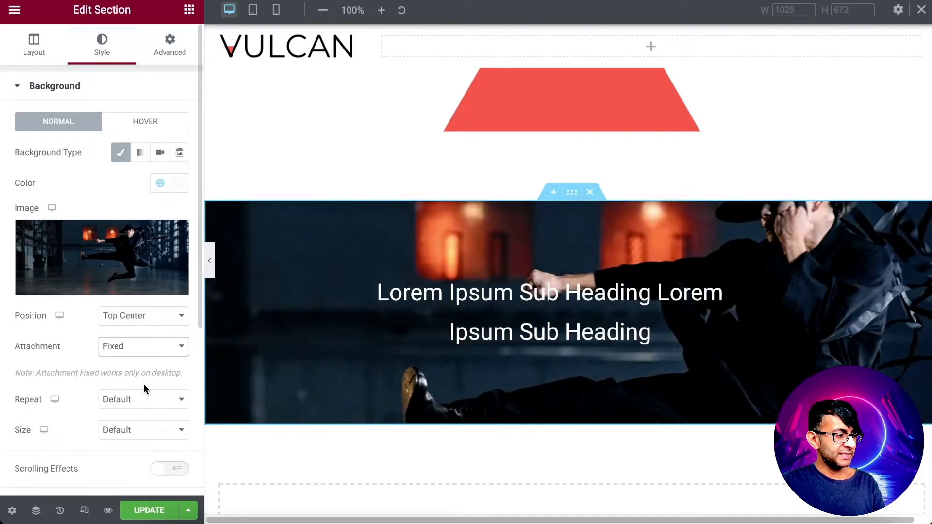
Set the section background image to No-repeat with a size of Cover
left_click(140, 406)
left_click(143, 427)
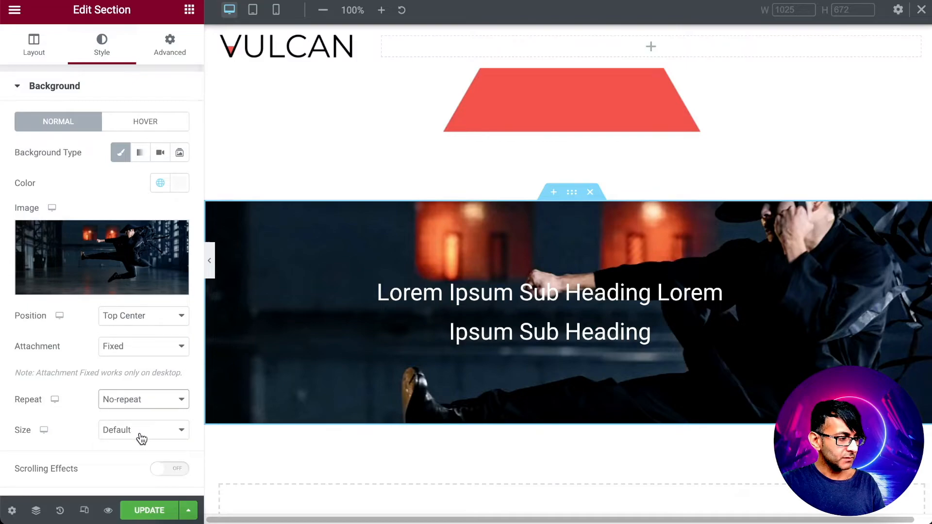
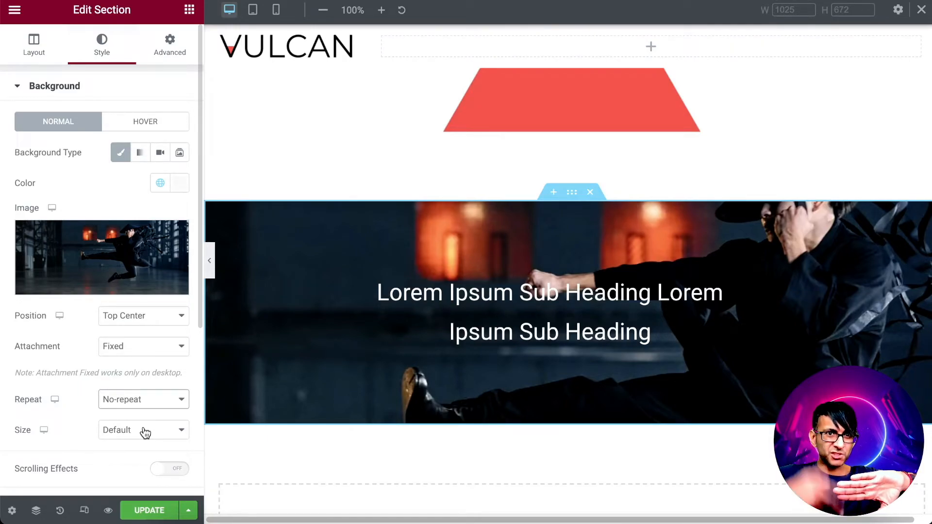
left_click(145, 430)
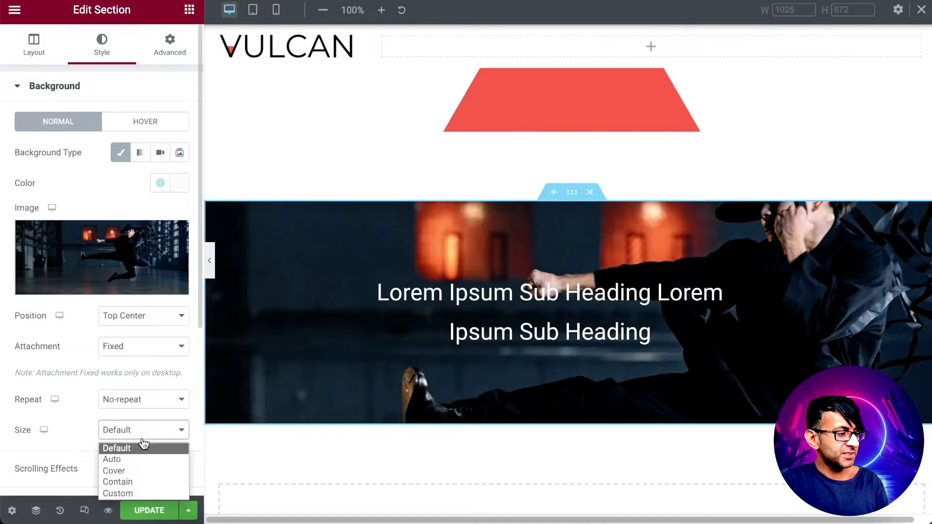
left_click(144, 471)
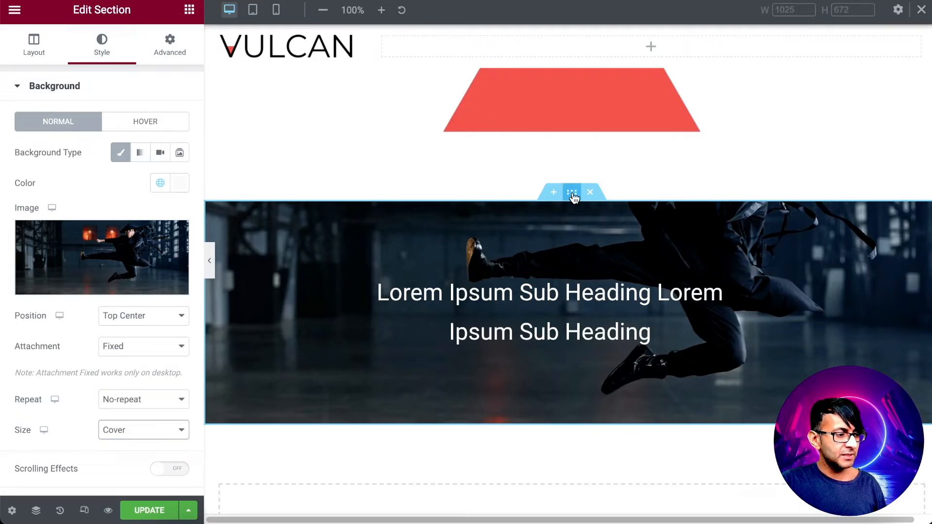
Set the heading section's top and bottom padding to 200 px
left_click(157, 62)
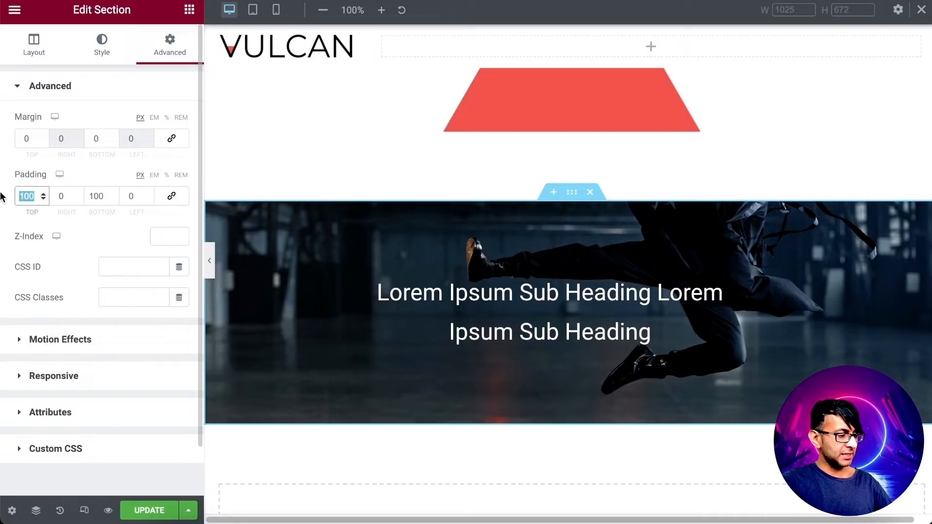
type("200")
key("Tab")
key("Tab")
type("200")
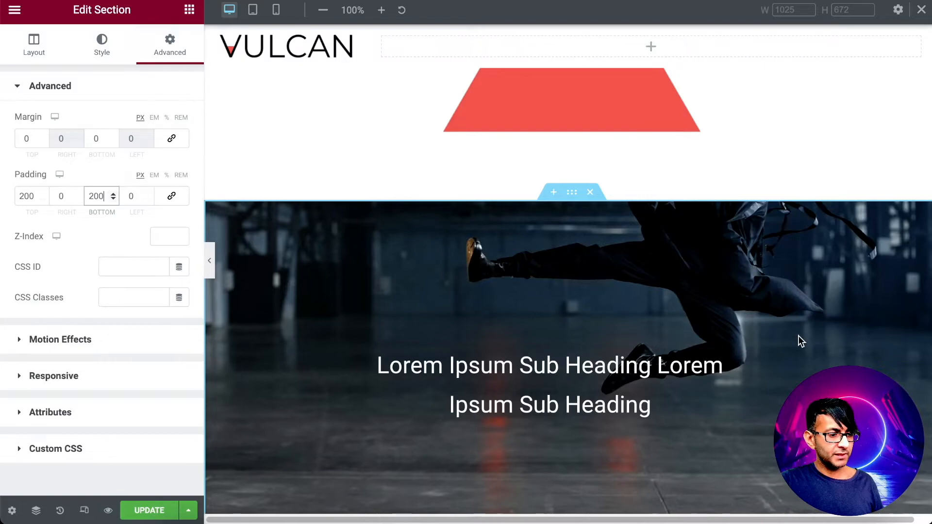
Change the section background image's position to Center Center and update the page
scroll(768, 348, "down", 4)
scroll(768, 347, "up", 10)
scroll(767, 347, "down", 4)
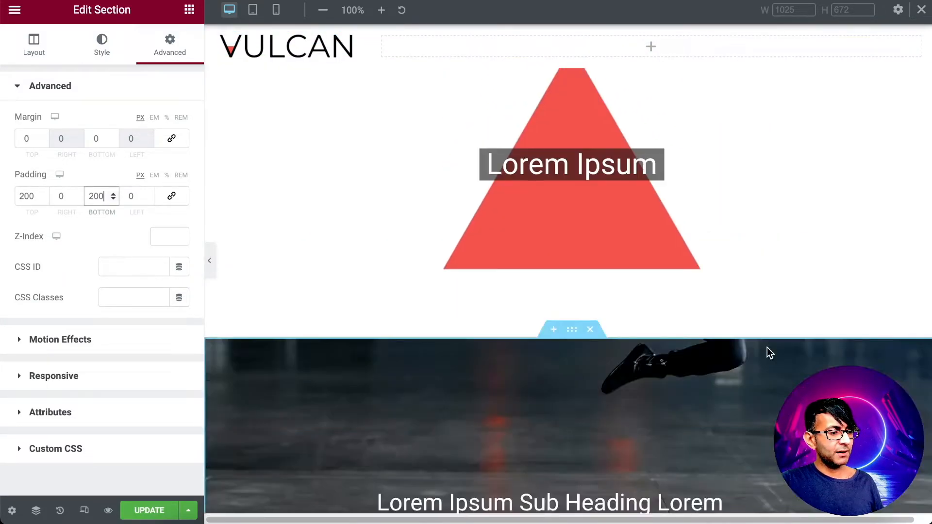
scroll(768, 348, "down", 5)
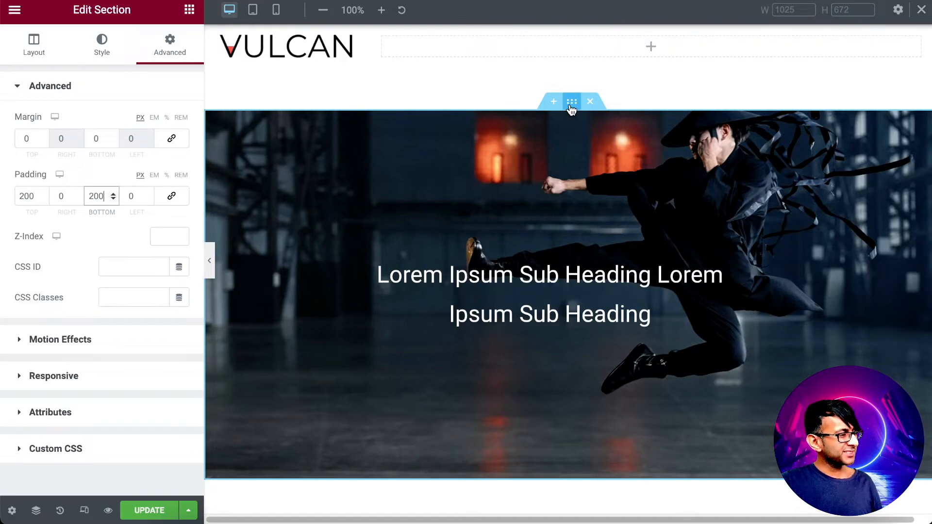
left_click(93, 50)
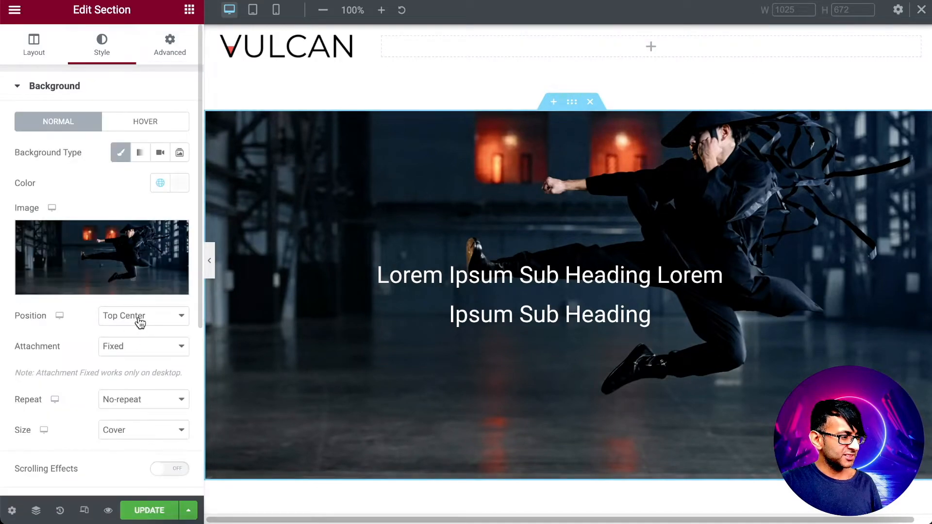
left_click(140, 318)
left_click(142, 345)
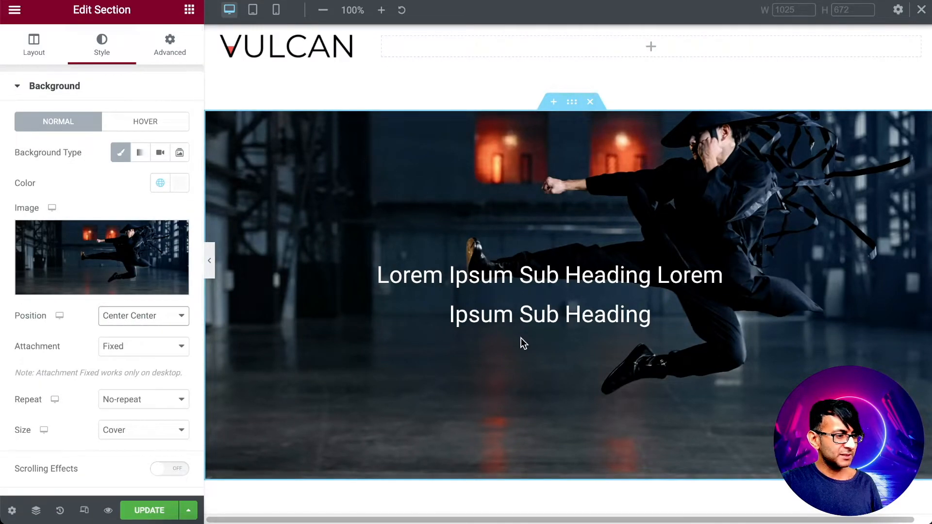
left_click(151, 510)
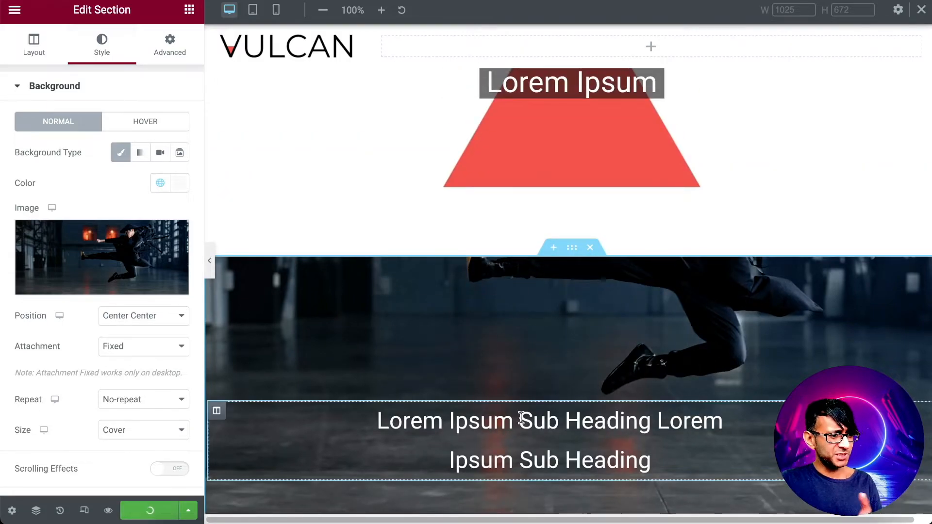
Set the heading section's top and bottom padding to 150 px and preview it across the full editor width
left_click(178, 53)
double_click(36, 198)
type("150")
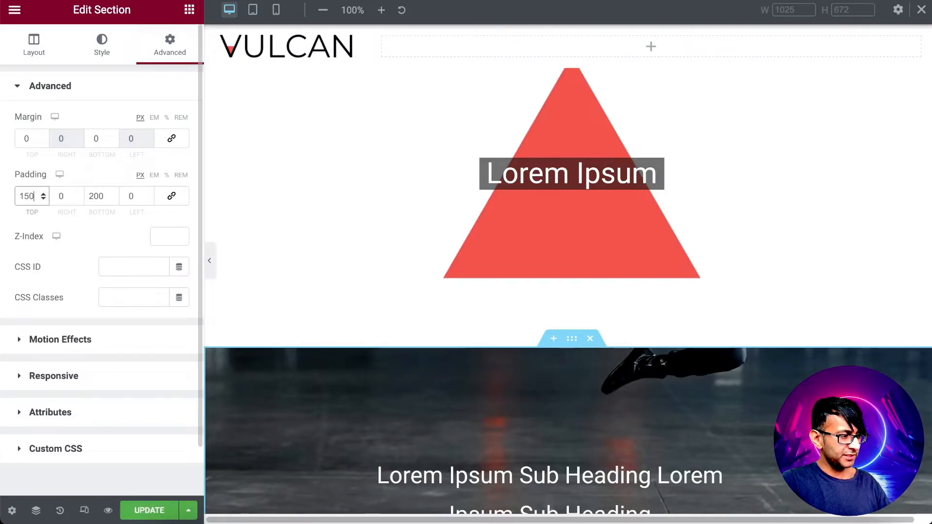
key("Tab")
key("Tab")
type("1")
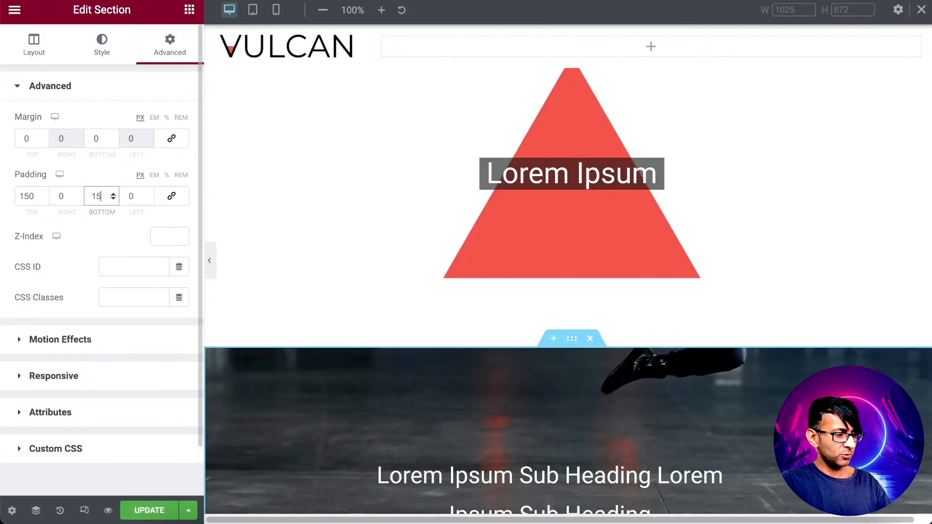
scroll(529, 352, "up", 3)
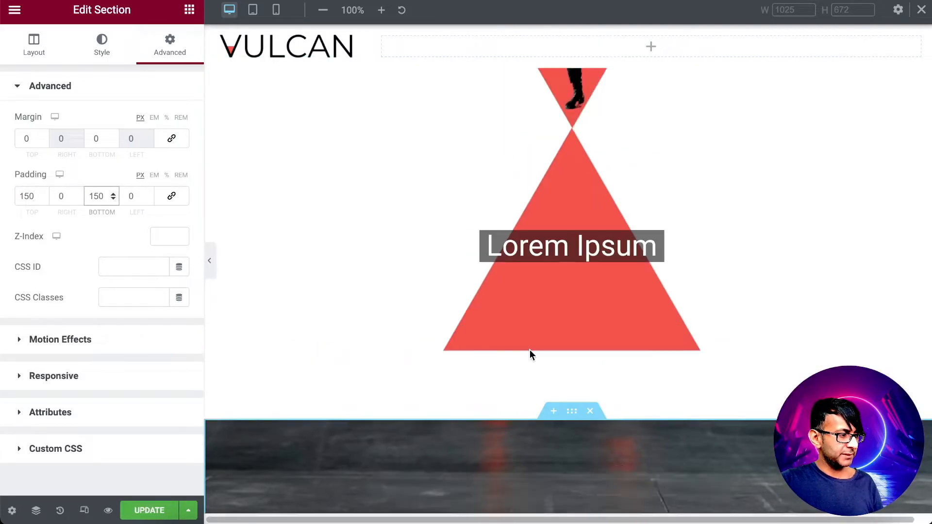
scroll(641, 415, "down", 5)
scroll(641, 414, "down", 3)
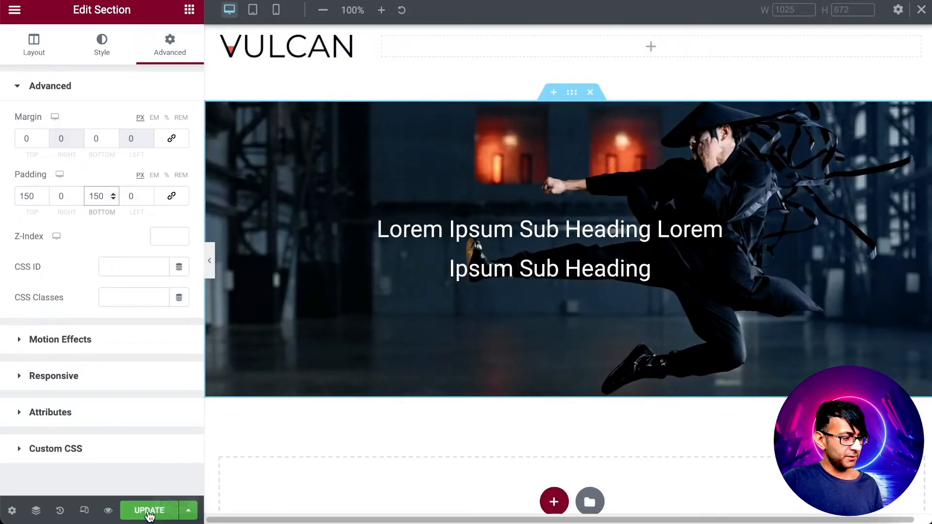
left_click(207, 261)
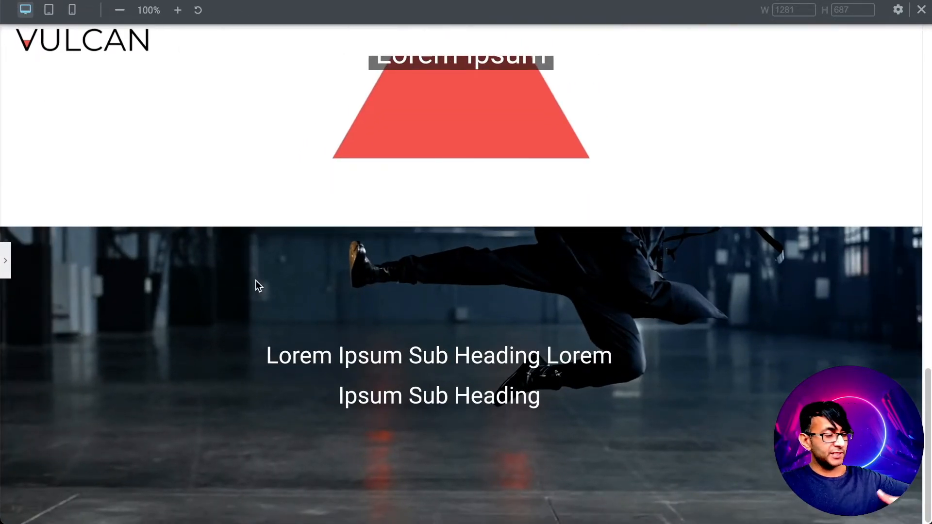
left_click(5, 261)
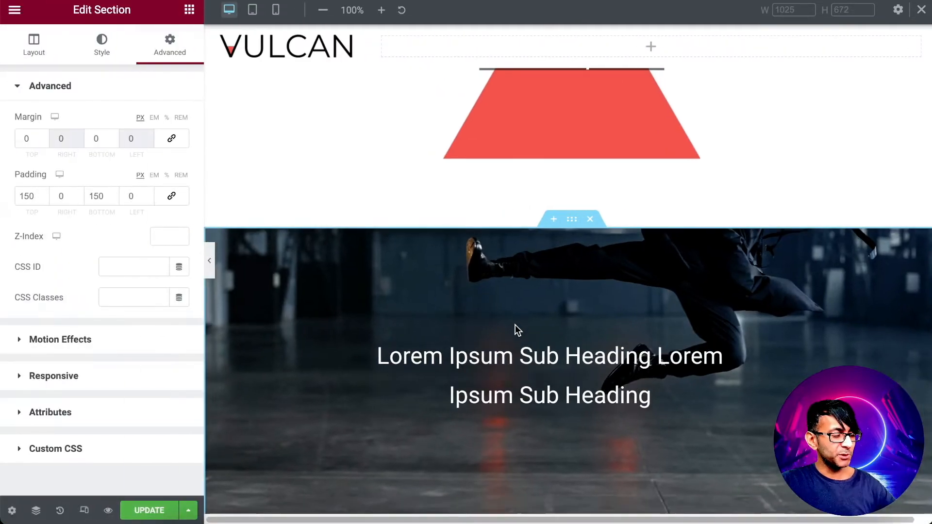
Set the heading section's boxed content width to 600 and update the page
scroll(533, 357, "down", 3)
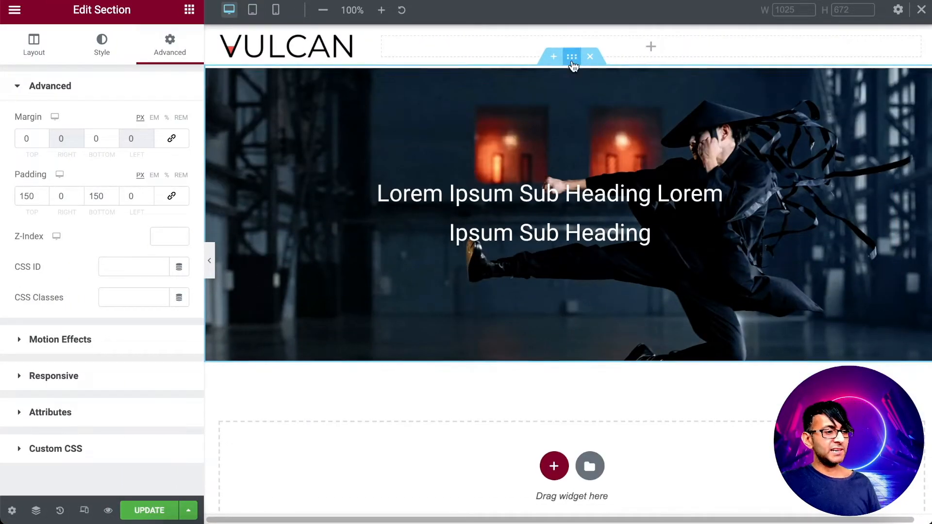
left_click(30, 49)
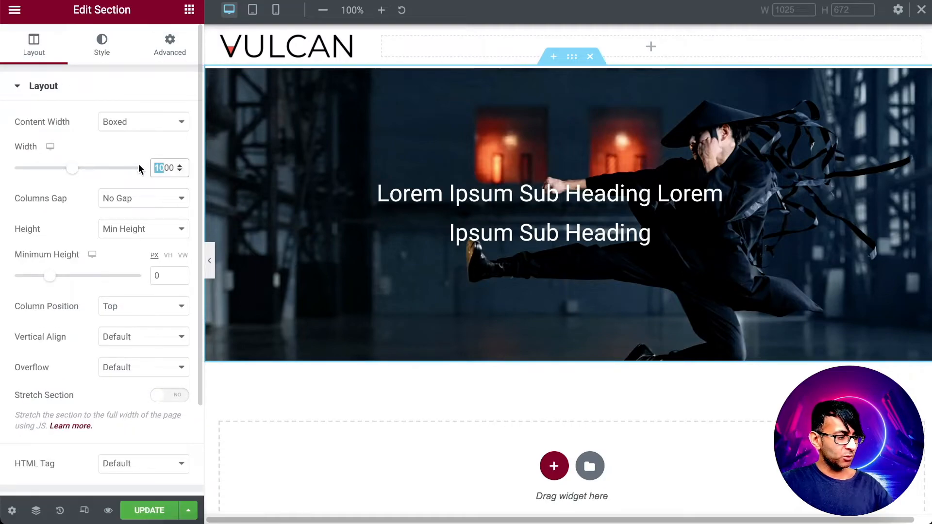
type("4")
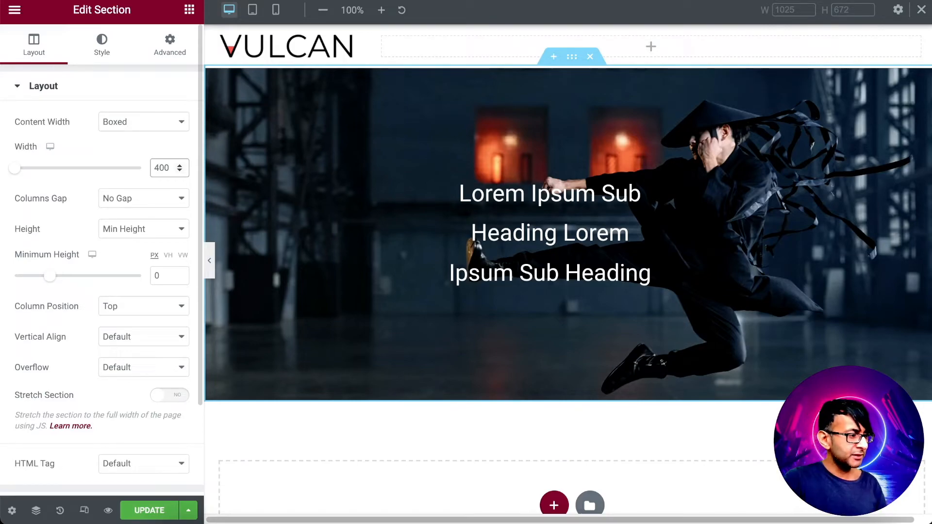
key("BackSpace")
type("6")
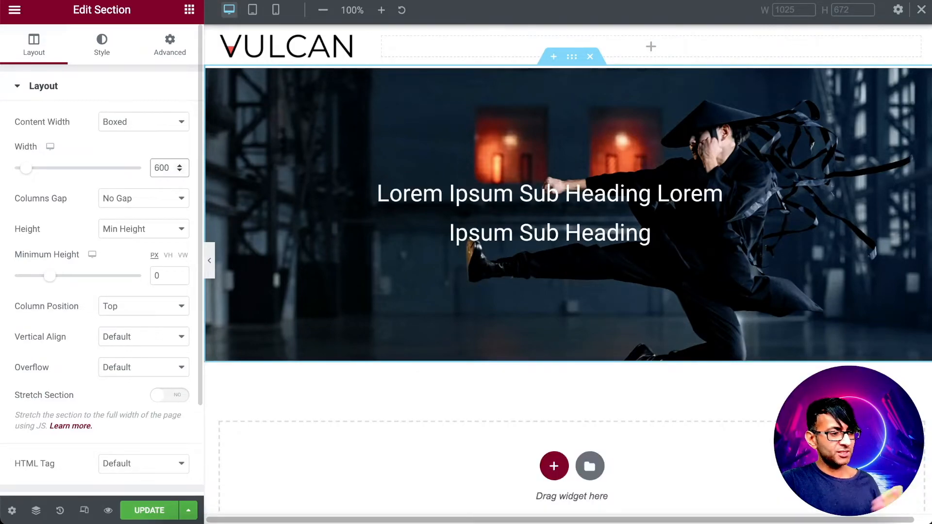
left_click(150, 510)
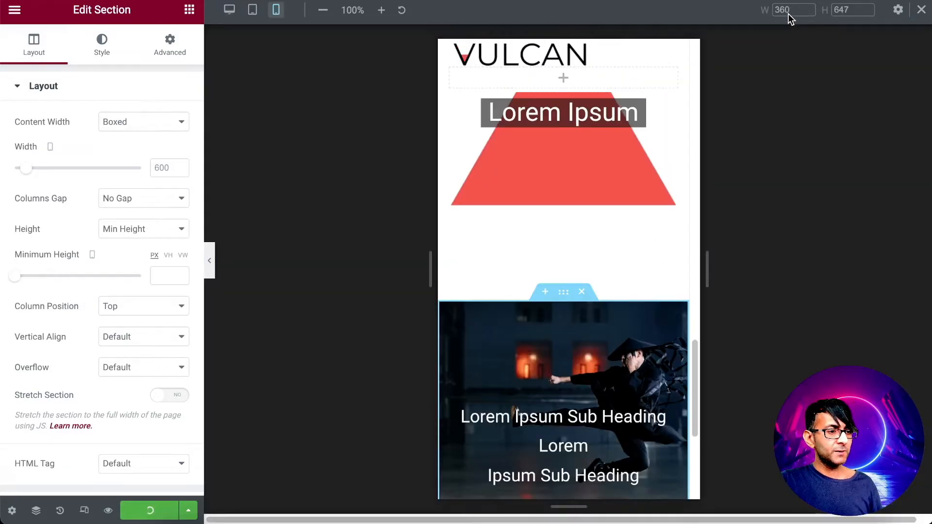
Set the mobile preview width to 378
left_click_drag(790, 11, 770, 11)
type("37")
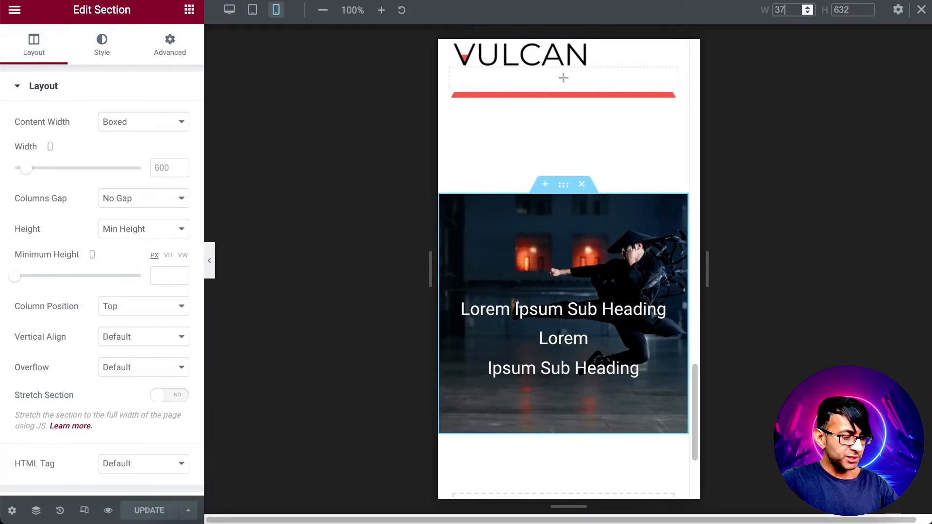
type("8")
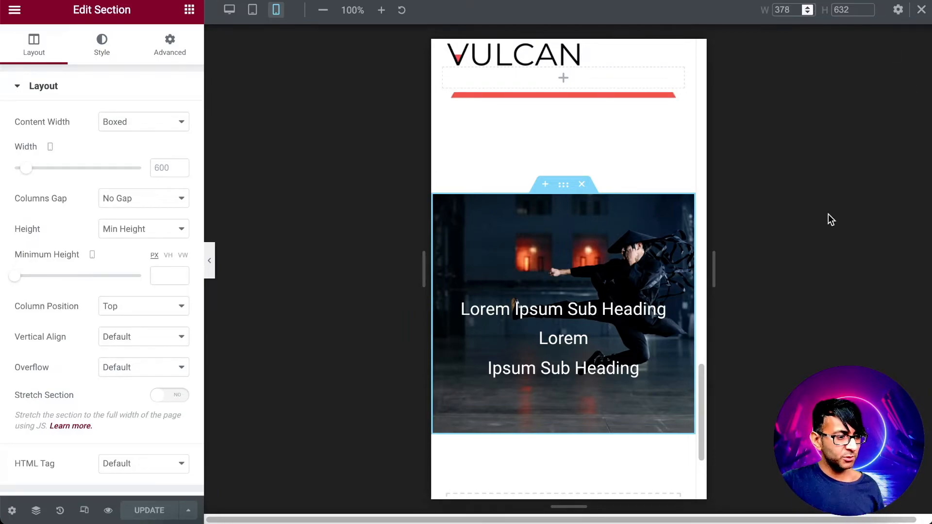
Remove the line-break tag from the heading's title so it reads "Lorem Ipsum Sub Heading Lorem Ipsum Sub Heading"
left_click(675, 306)
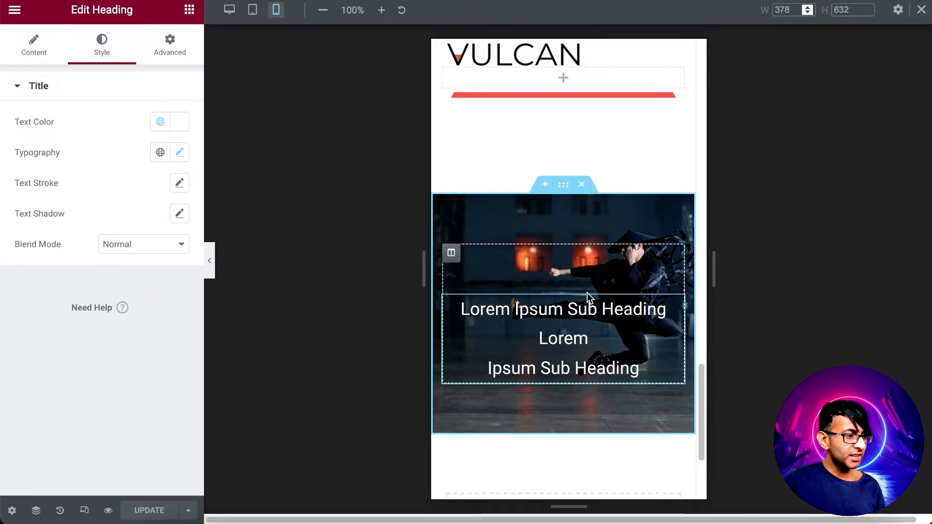
left_click(45, 52)
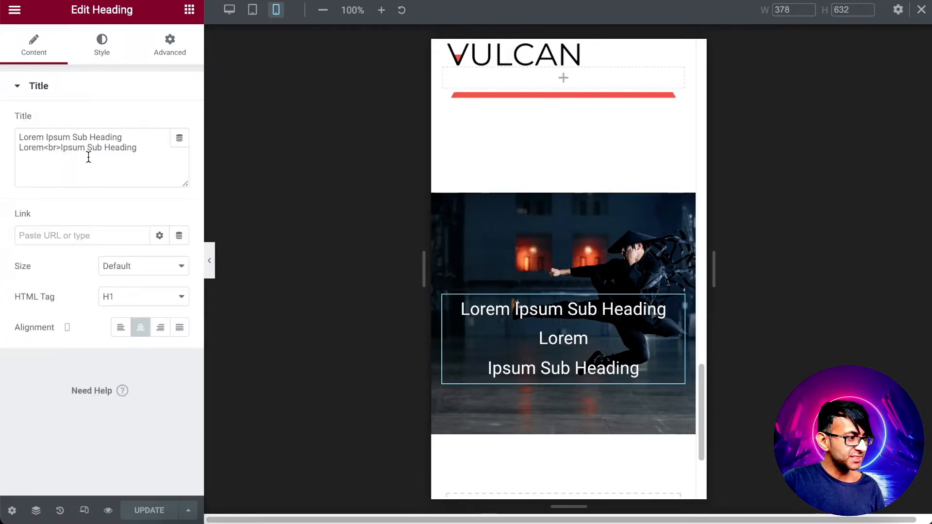
left_click(52, 148)
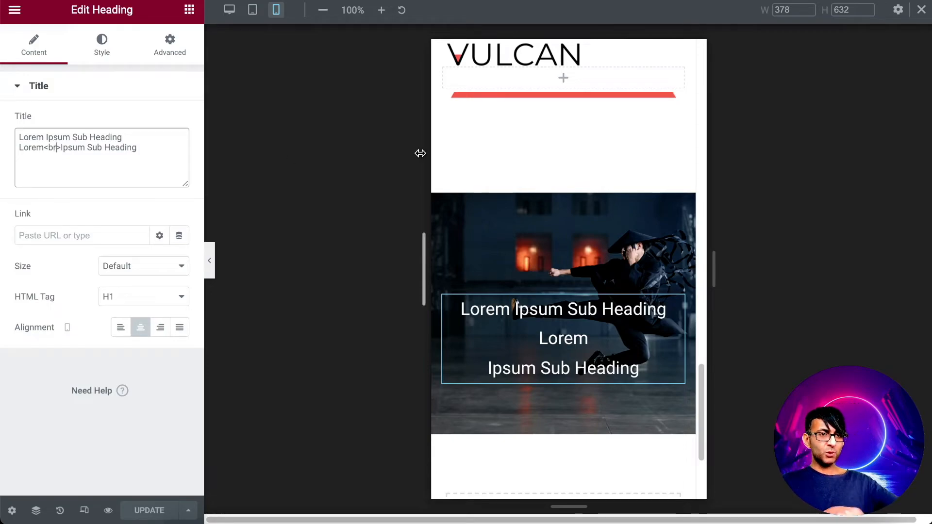
key("BackSpace")
key("BackSpace")
key("BackSpace")
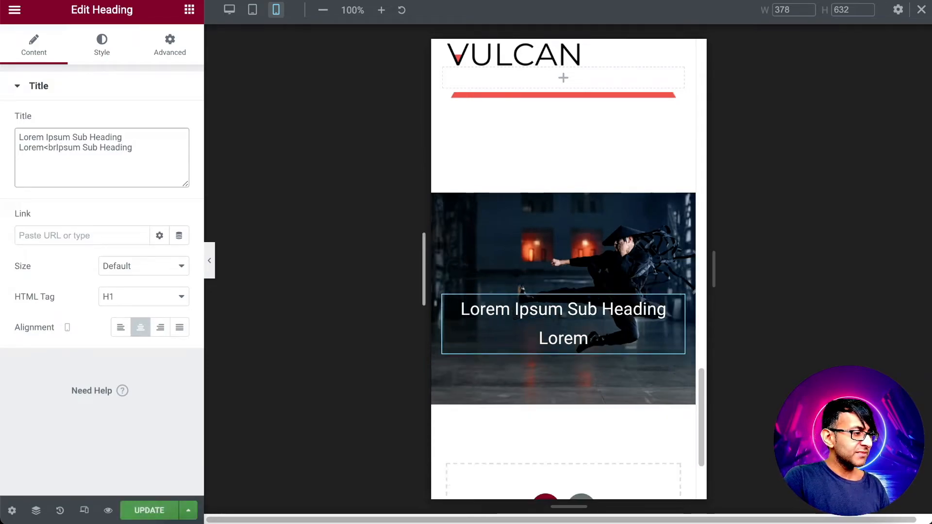
key("BackSpace")
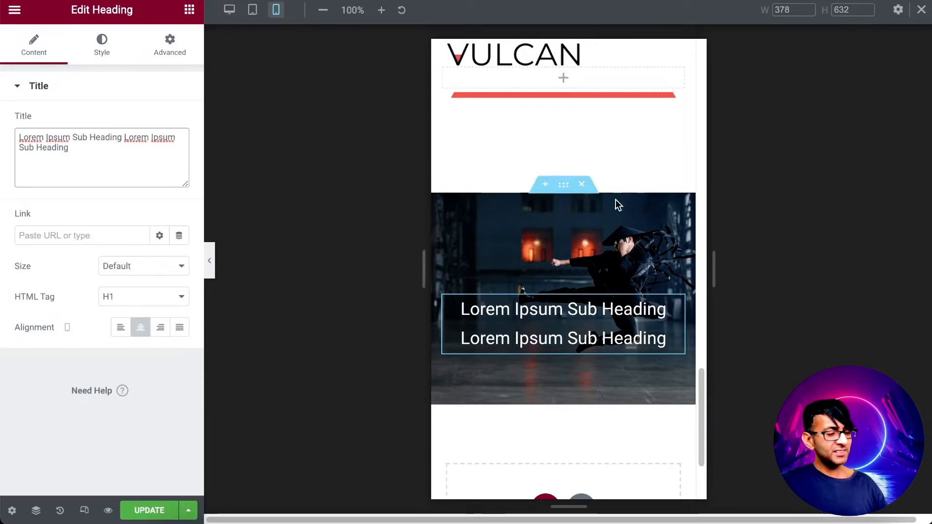
Set the heading section's mobile content width to 270 and its column's mobile top margin to 0 px
left_click(562, 193)
left_click_drag(25, 167, 14, 168)
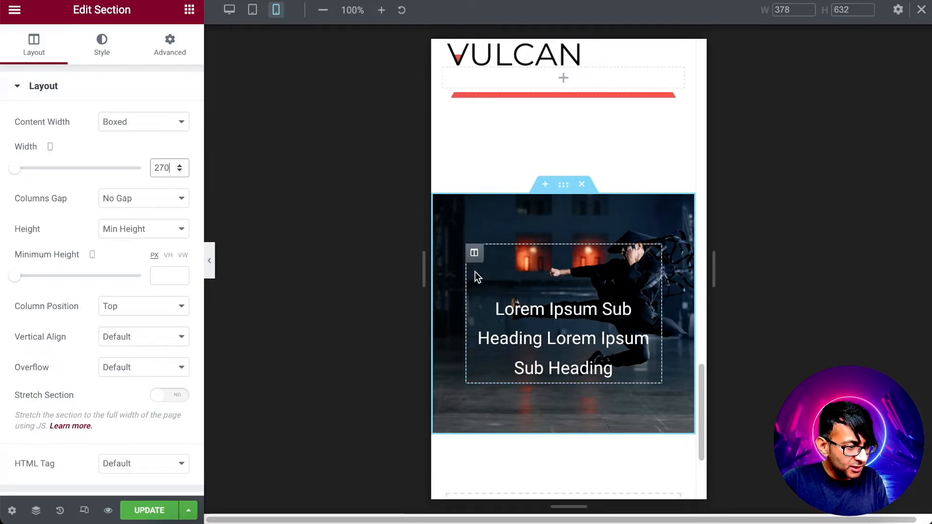
left_click(474, 257)
left_click(169, 40)
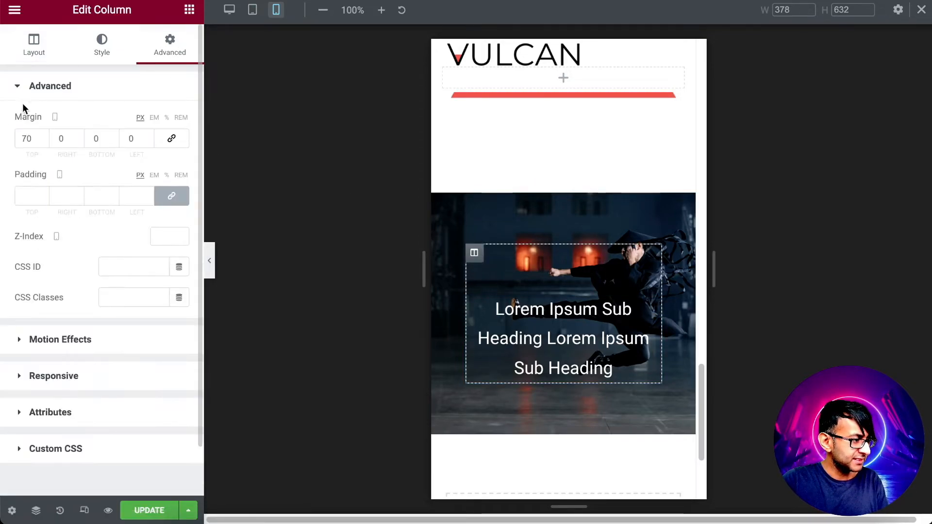
double_click(27, 132)
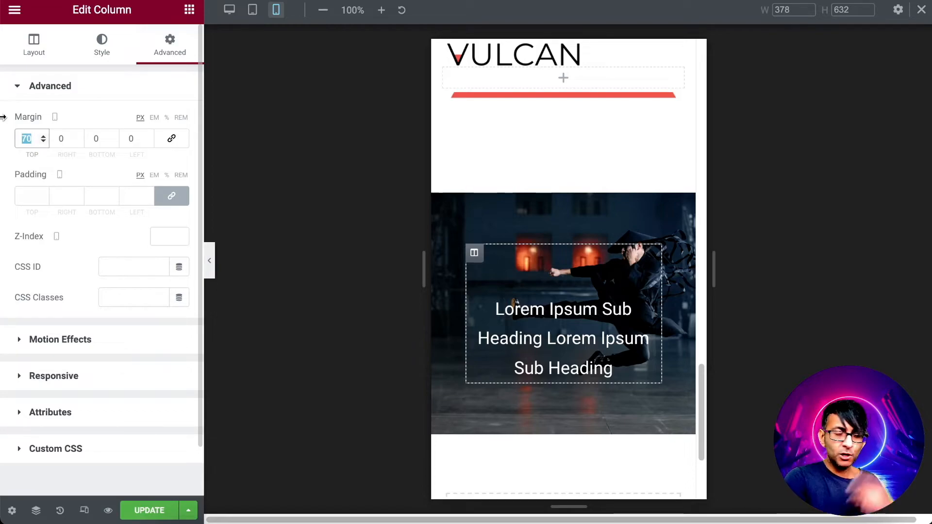
type("0")
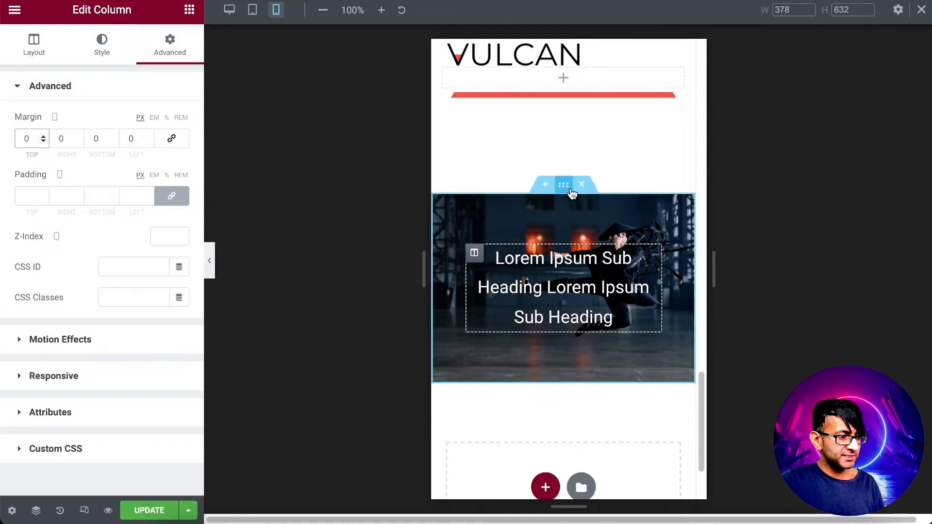
Set the heading section's mobile top margin to 0 px and its top and bottom padding to 100 px
left_click(571, 191)
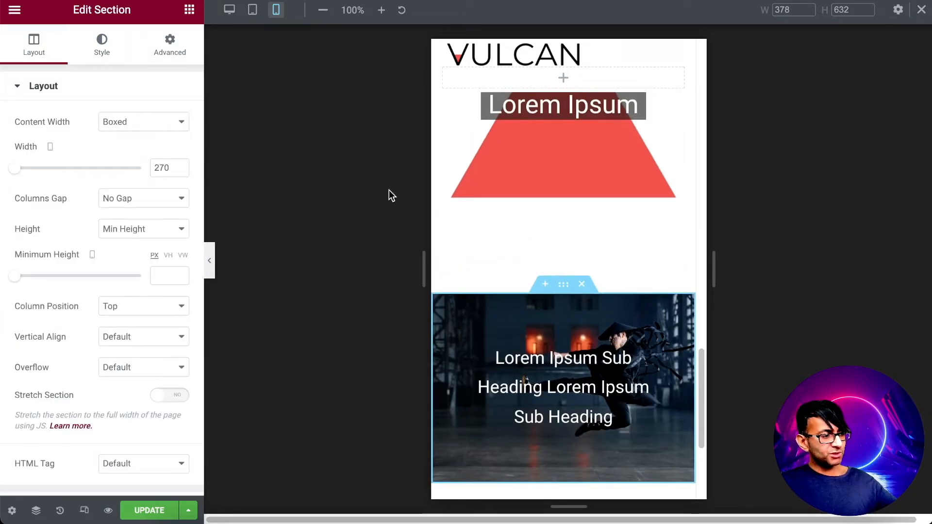
left_click(167, 49)
left_click_drag(29, 141, 1, 131)
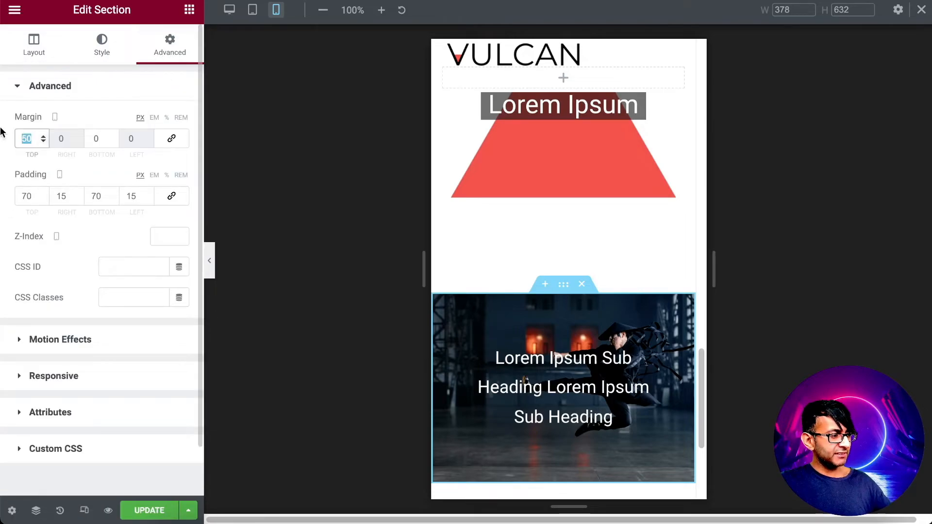
type("0")
left_click_drag(30, 197, 1, 194)
type("100")
key("Tab")
key("Tab")
type("100")
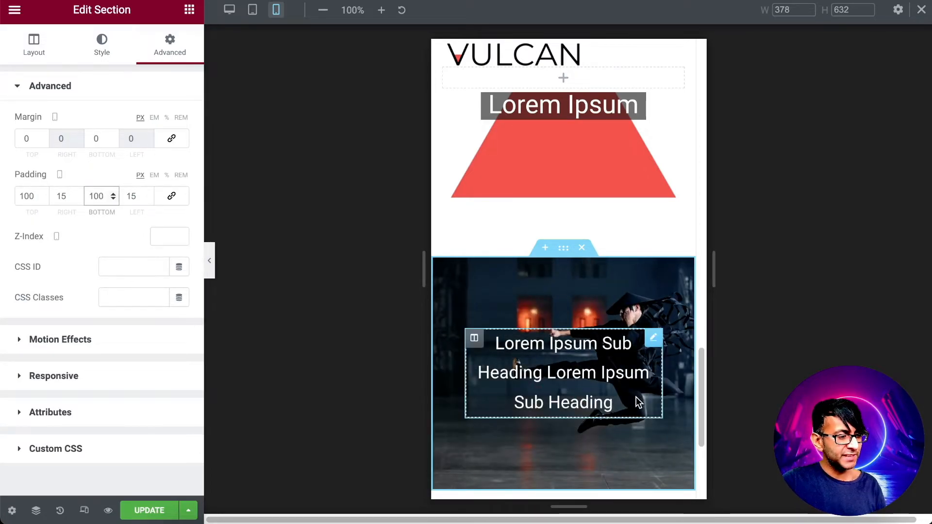
Switch the preview to desktop and check the heading section over the background photo
left_click(229, 10)
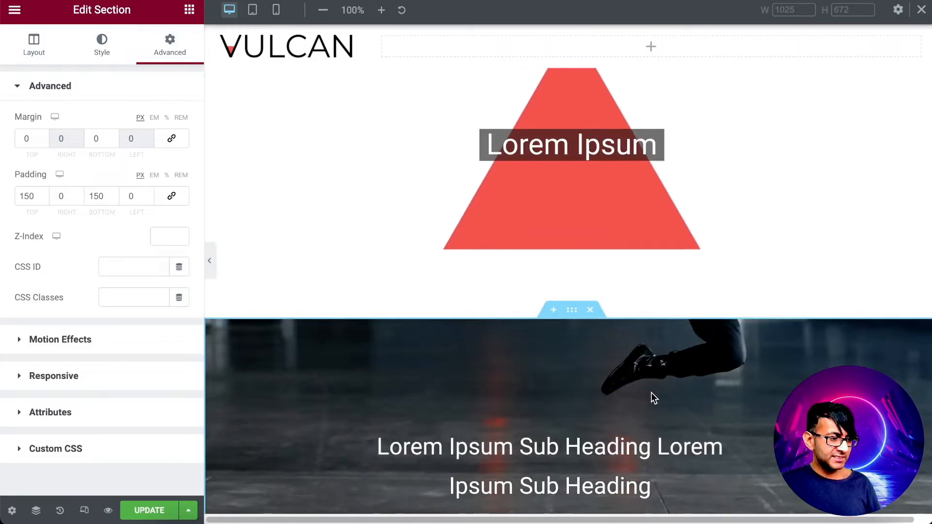
scroll(651, 392, "down", 5)
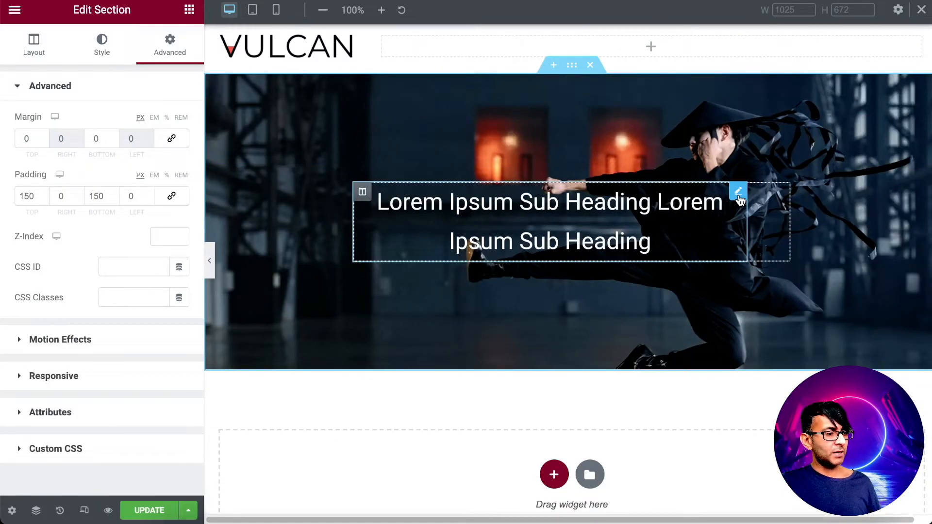
Open the banner heading's content settings and the banner section's layout settings
left_click(609, 209)
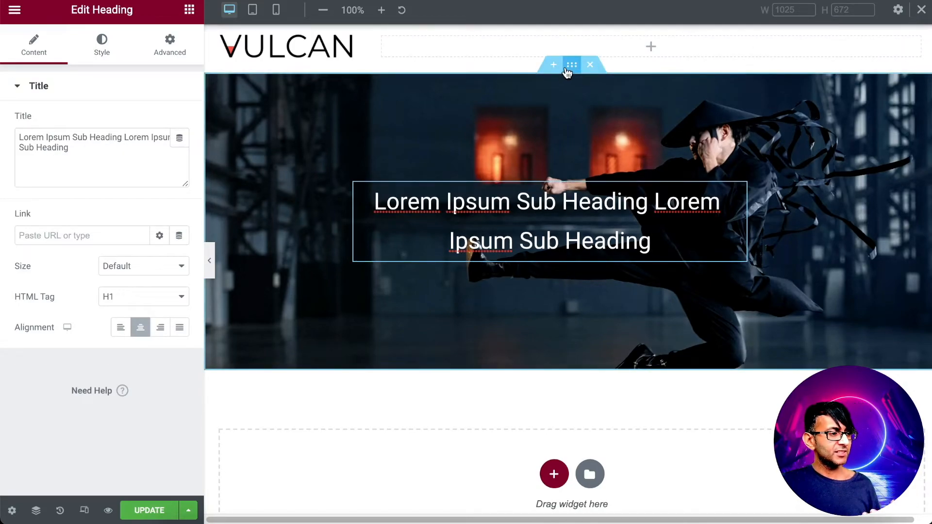
left_click(567, 72)
left_click(37, 51)
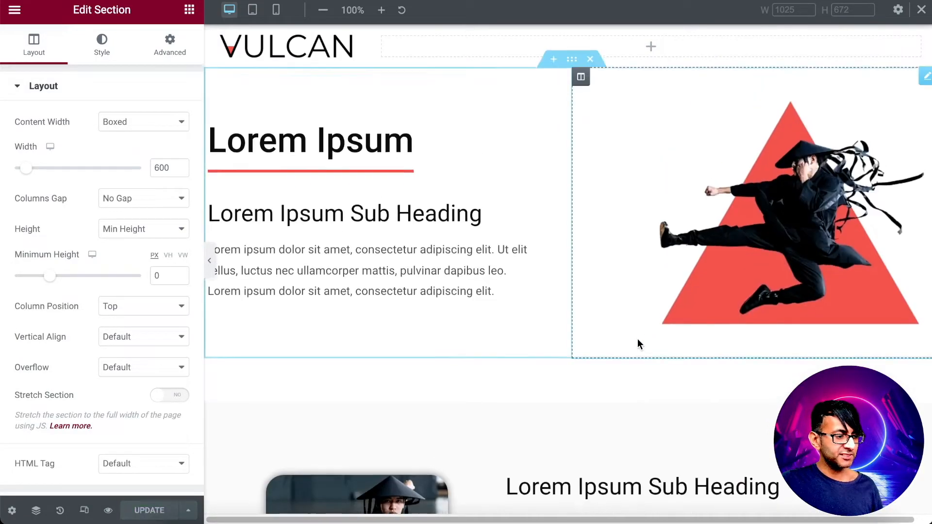
Copy the grey section with the rounded ninja image and two text paragraphs, and paste it at the end of the page
scroll(637, 344, "down", 1)
right_click(573, 358)
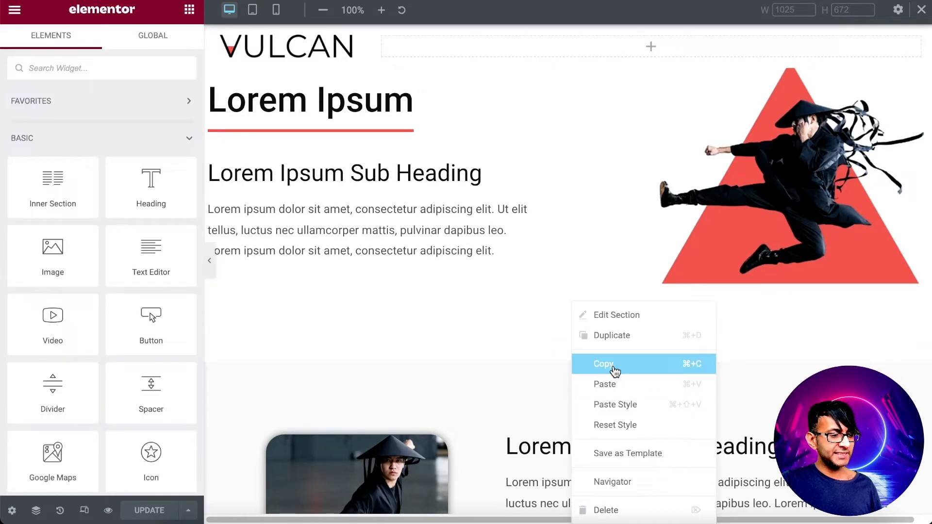
left_click(613, 365)
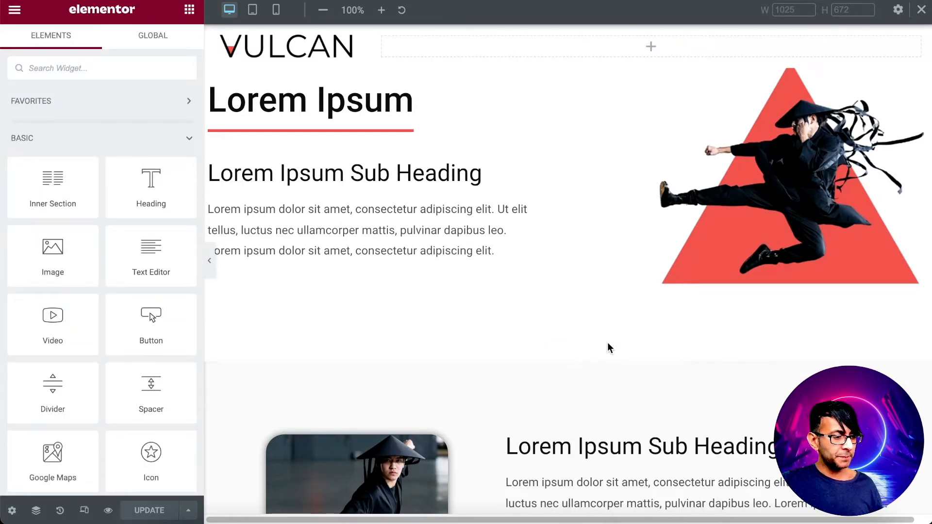
scroll(587, 366, "down", 10)
right_click(429, 423)
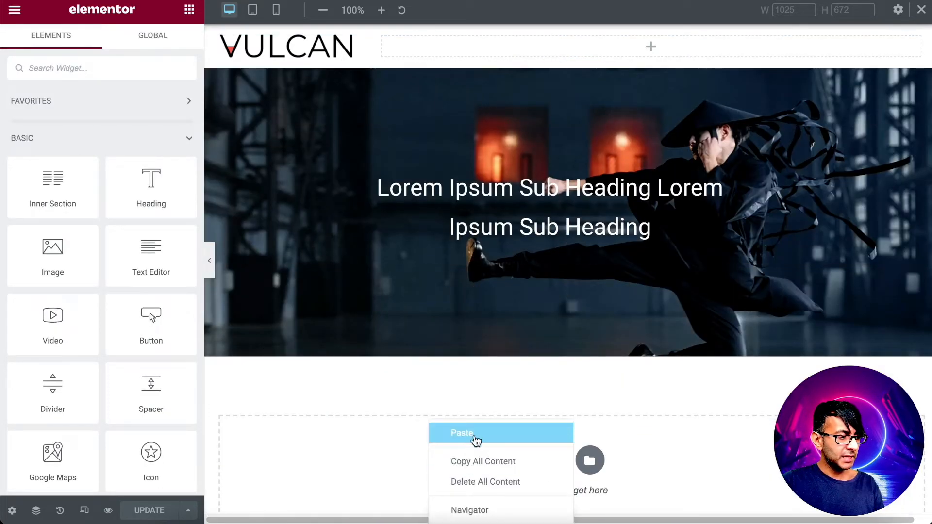
left_click(555, 436)
Set the pasted section's top margin to 0 px in the desktop view
left_click(572, 311)
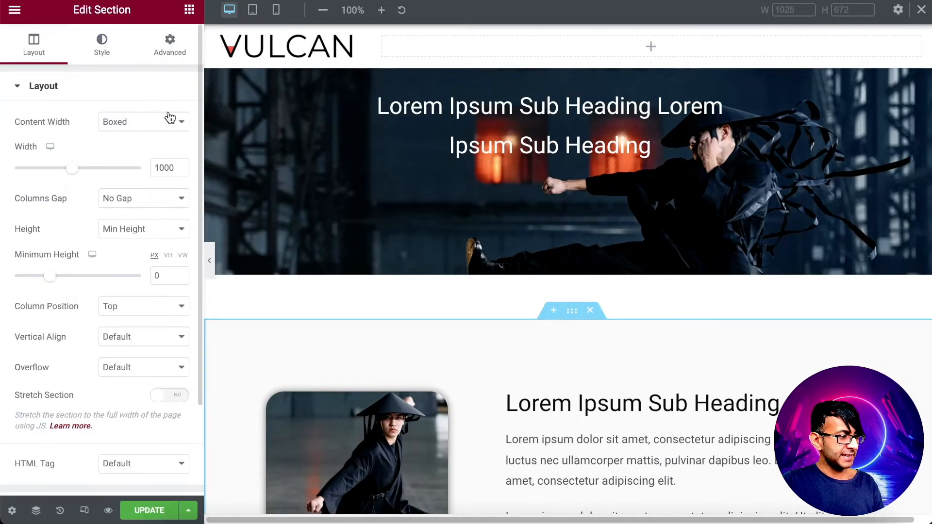
left_click(180, 41)
double_click(34, 133)
type("0")
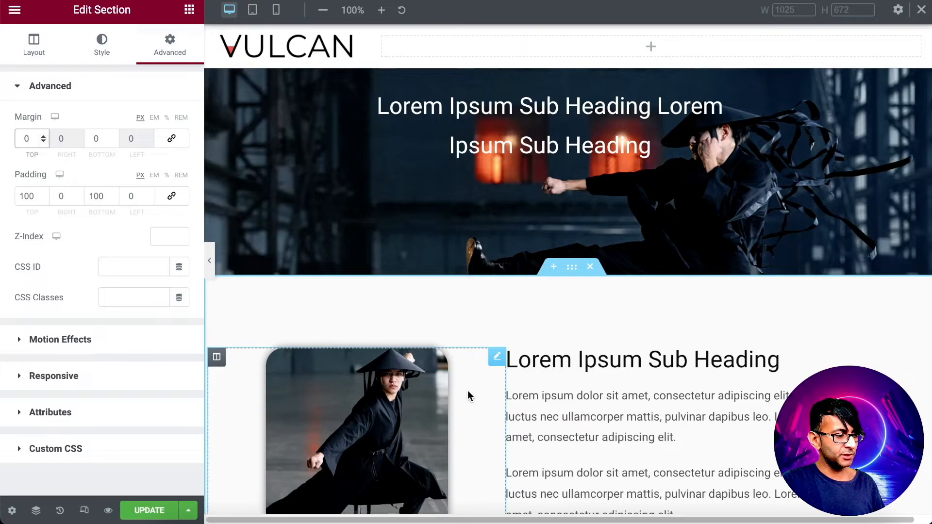
Reorder the pasted section's columns so the image column sits to the right of the text column
left_click_drag(217, 356, 777, 415)
scroll(777, 417, "down", 4)
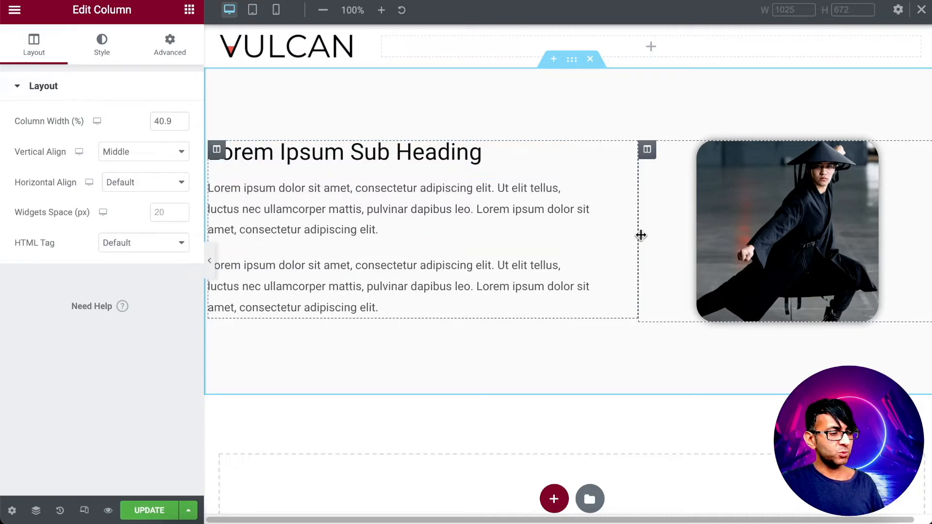
scroll(642, 237, "up", 2)
scroll(558, 256, "up", 10)
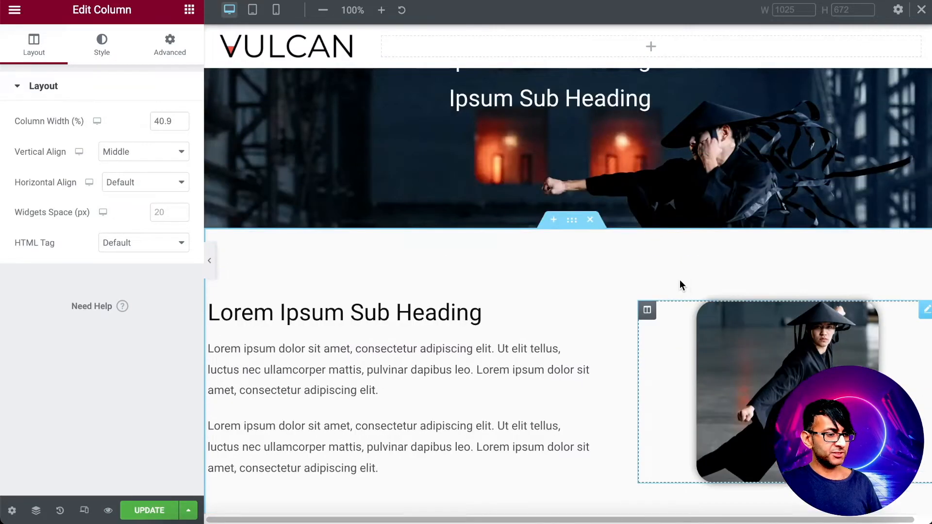
scroll(583, 306, "up", 7)
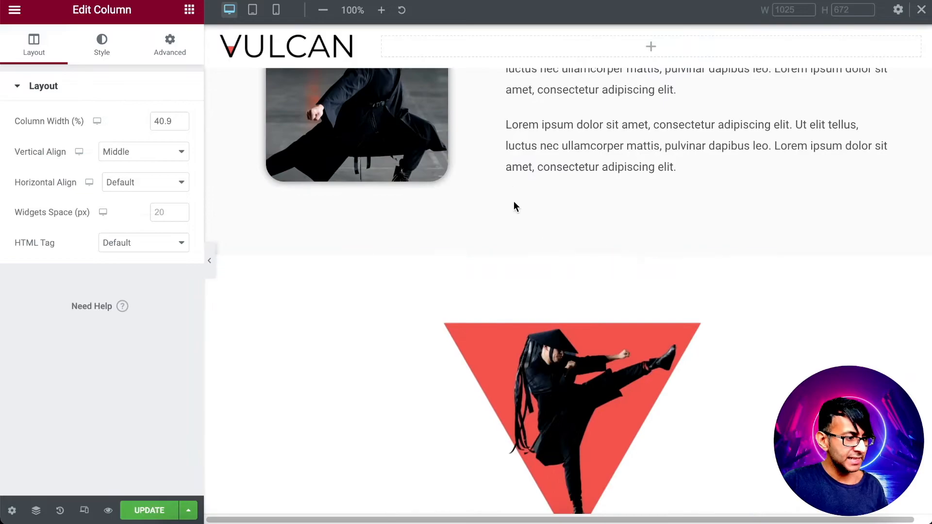
Replace the pasted section's image with the media library picture of the ninja with hands pressed together
scroll(615, 338, "down", 15)
left_click(763, 126)
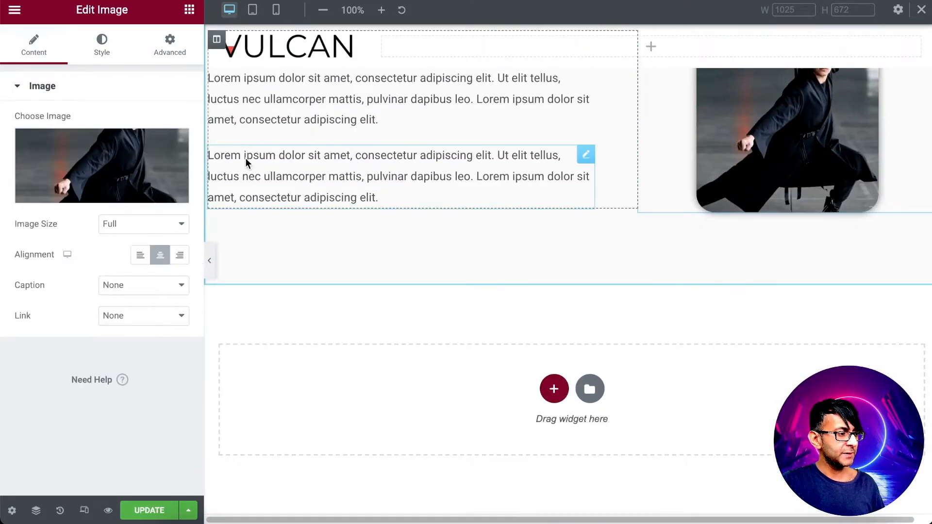
left_click(127, 161)
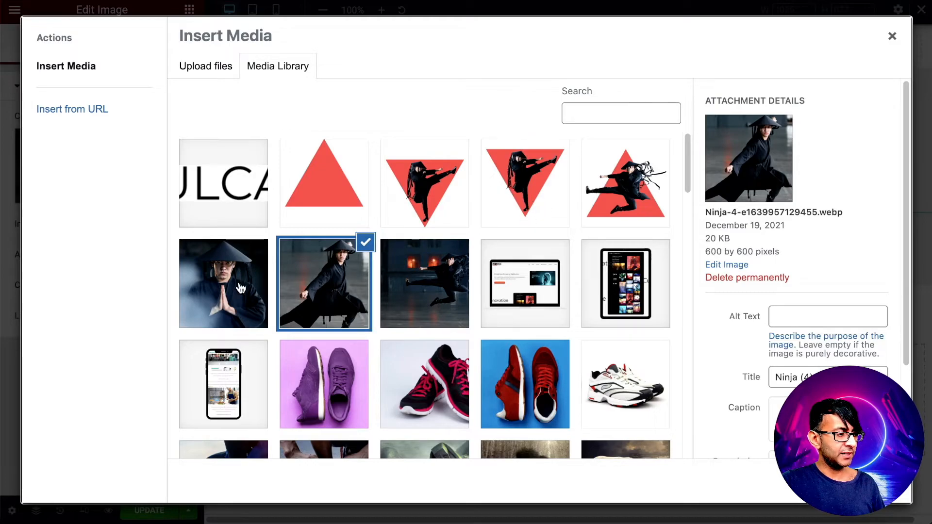
left_click(222, 290)
left_click(869, 481)
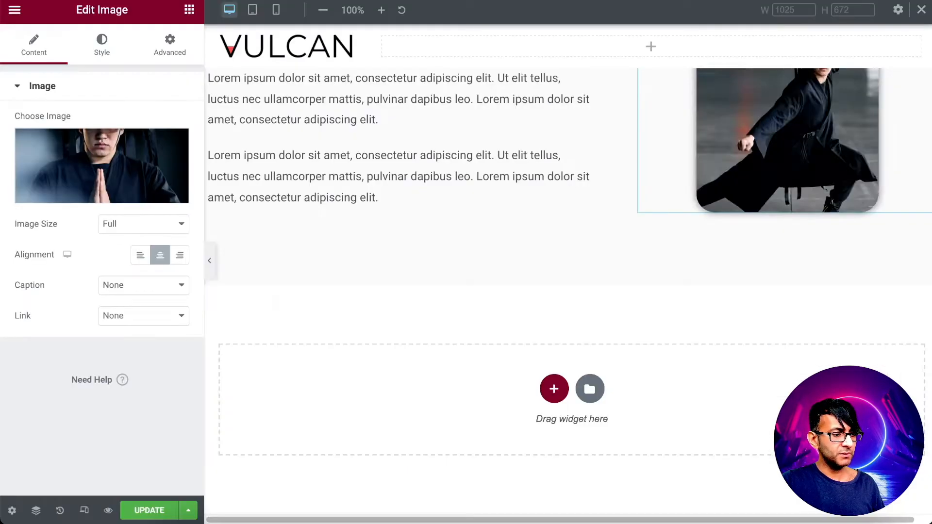
scroll(777, 329, "up", 3)
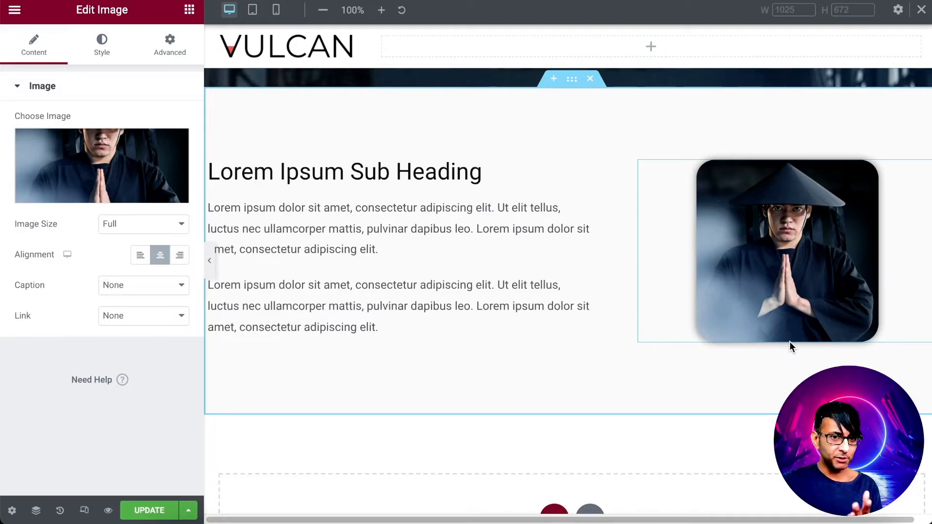
Switch to the mobile preview and set its width to 378
left_click(276, 10)
double_click(790, 10)
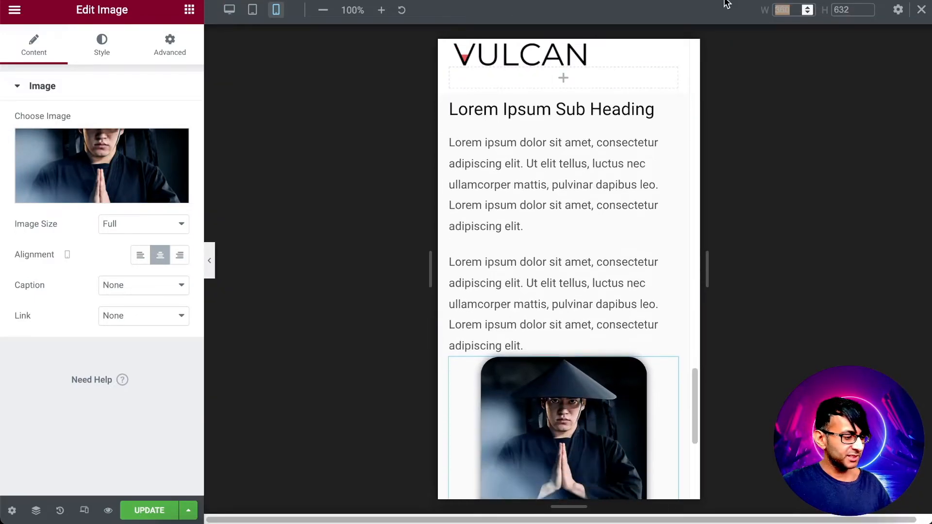
type("378")
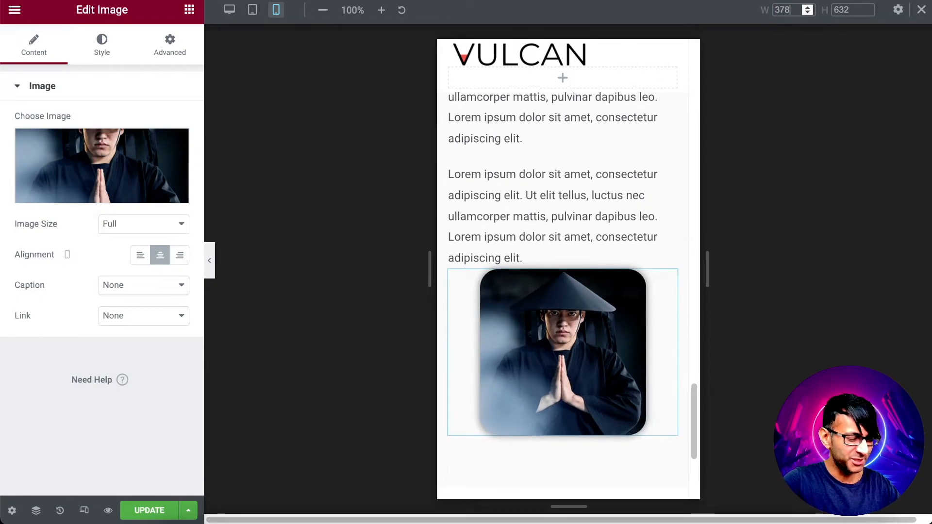
Set the pasted section's mobile top margin to 0 px
scroll(582, 345, "up", 5)
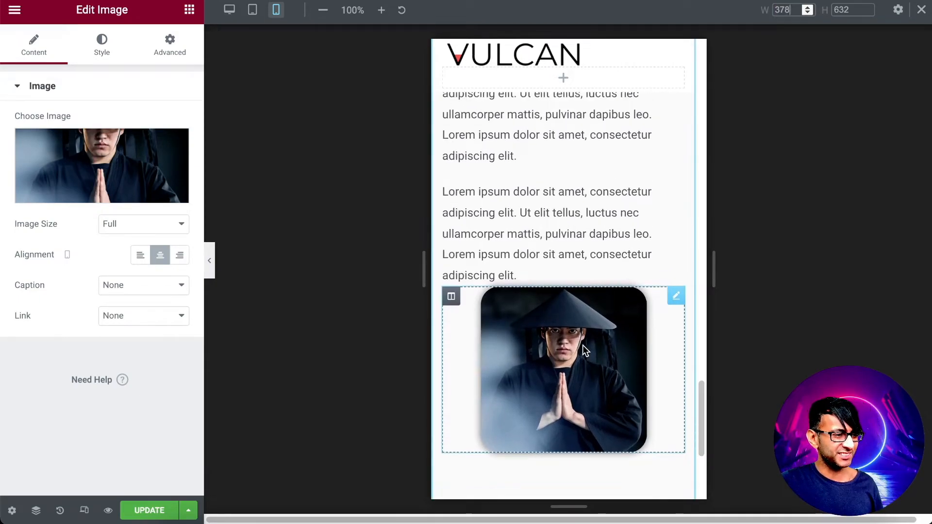
scroll(582, 331, "up", 3)
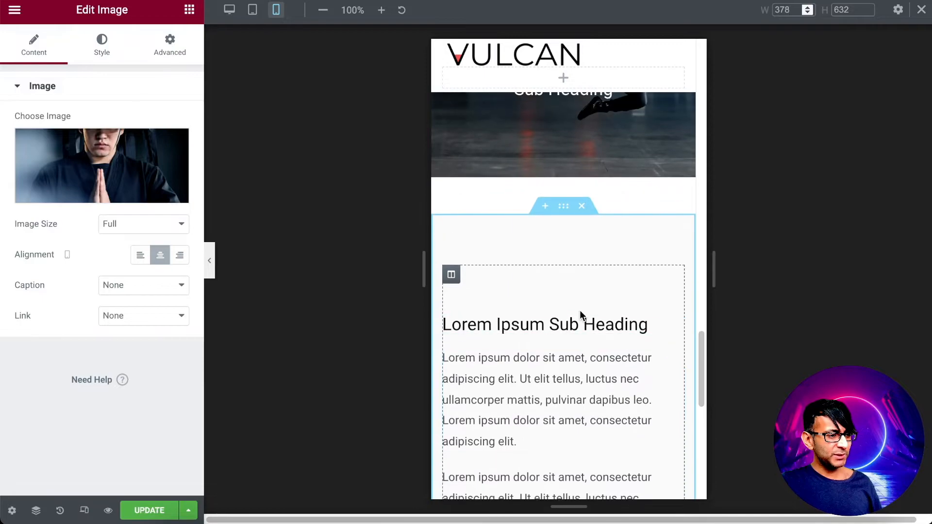
left_click(564, 210)
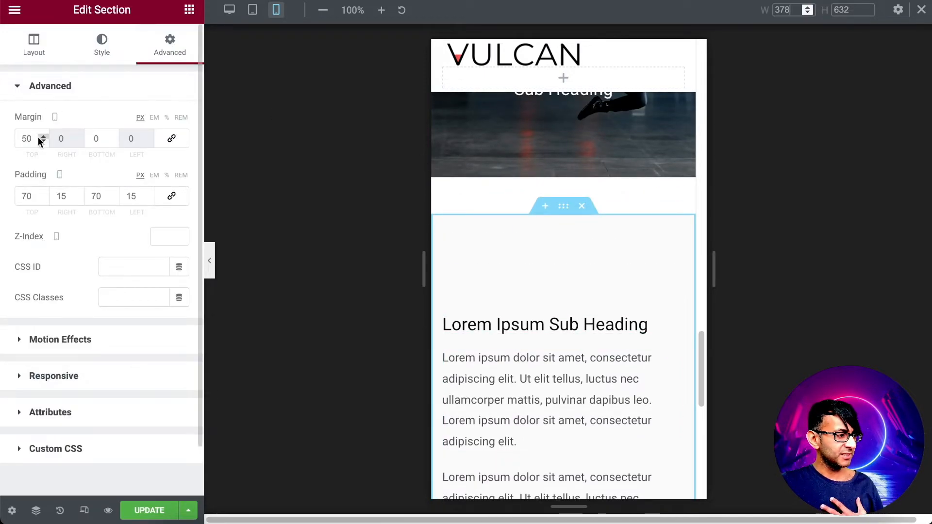
left_click_drag(32, 138, 1, 138)
type("0")
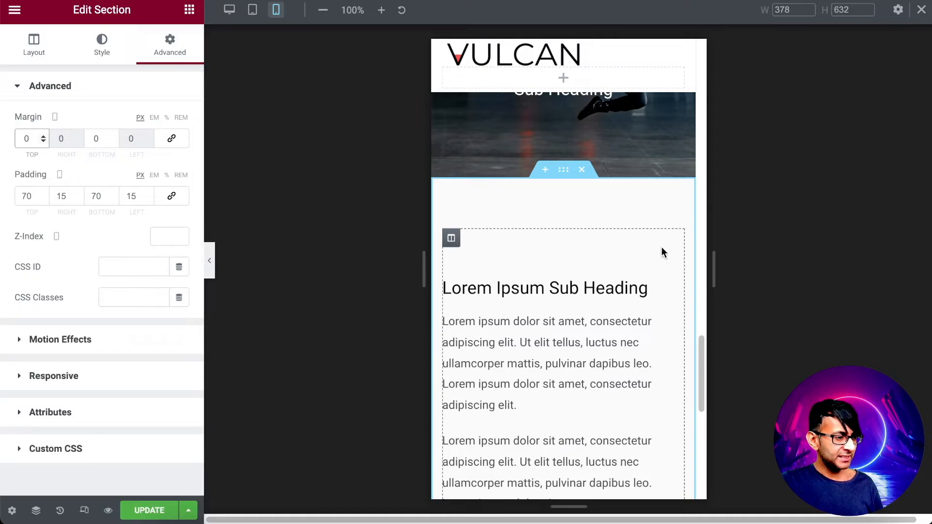
Set the mobile top margin of the pasted section's text column to 0 px
left_click(451, 238)
left_click(170, 46)
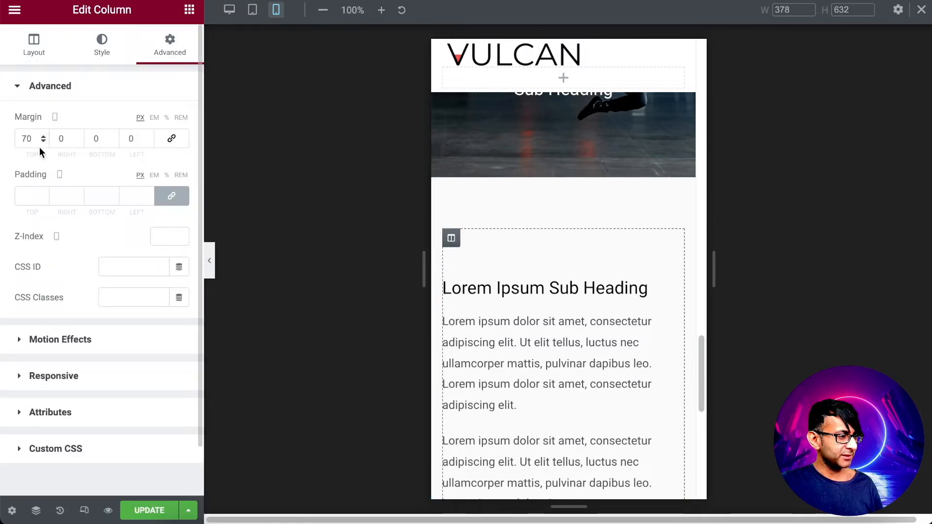
left_click_drag(34, 139, 9, 136)
type("0")
Unlink the margin values of the pasted section's image column and set its mobile top margin to 70 px
scroll(625, 264, "down", 3)
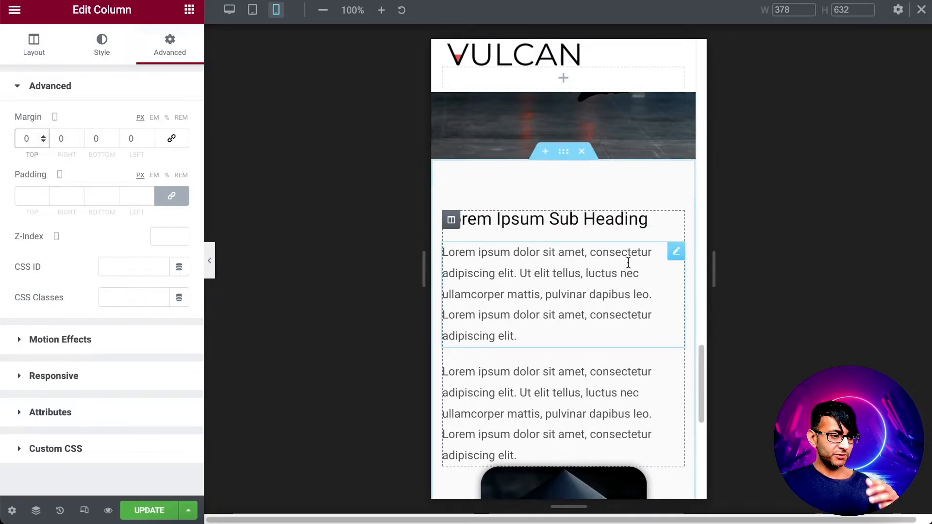
left_click(451, 209)
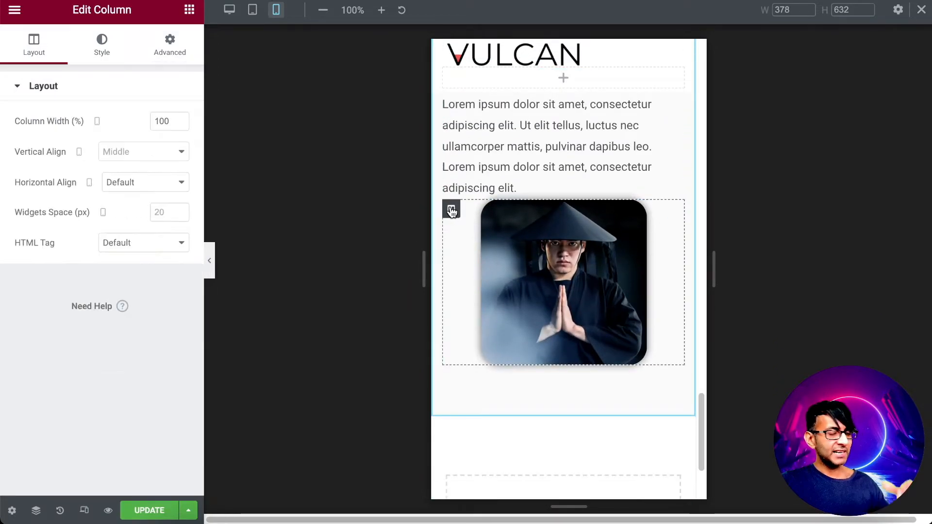
left_click(171, 51)
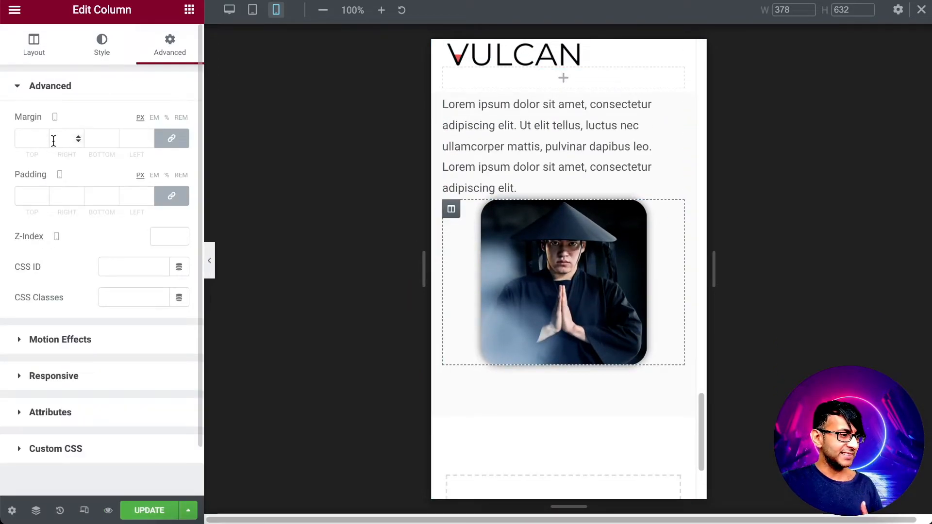
left_click(171, 138)
left_click(29, 139)
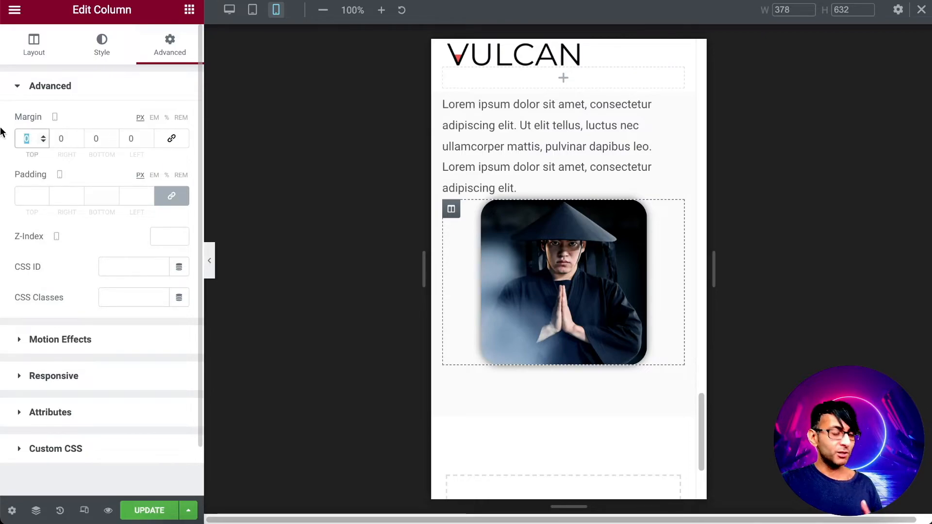
type("70")
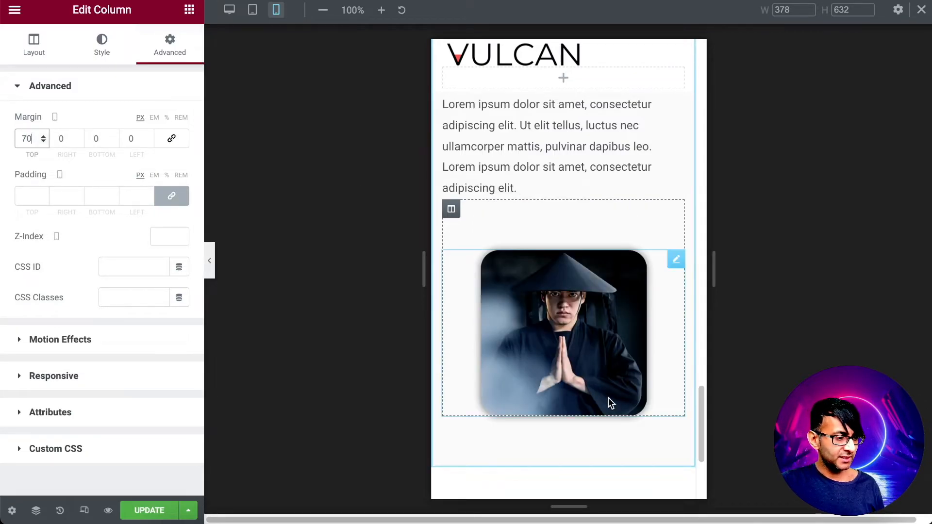
Review the mobile page without the editing panel, restore the panel, and check the new section in the desktop view
left_click(212, 274)
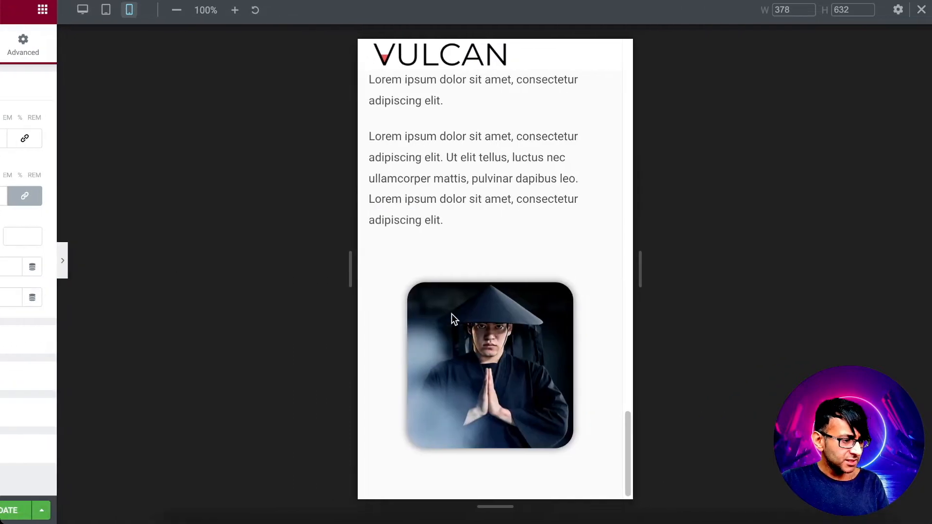
left_click_drag(601, 450, 587, 67)
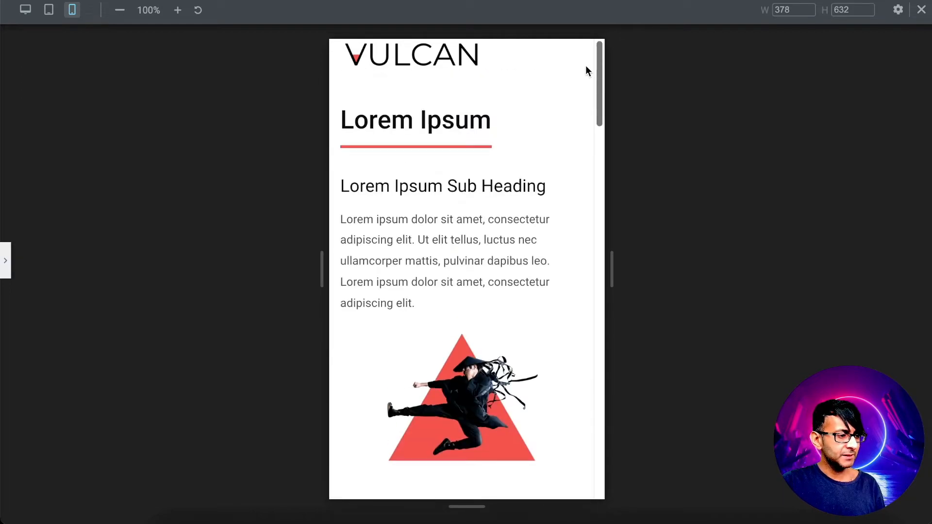
left_click(5, 264)
left_click(228, 10)
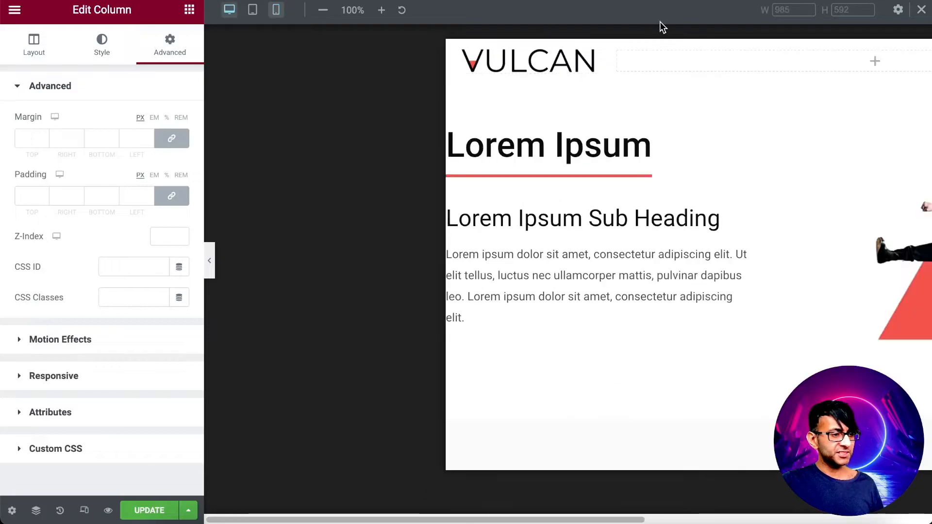
scroll(617, 307, "down", 15)
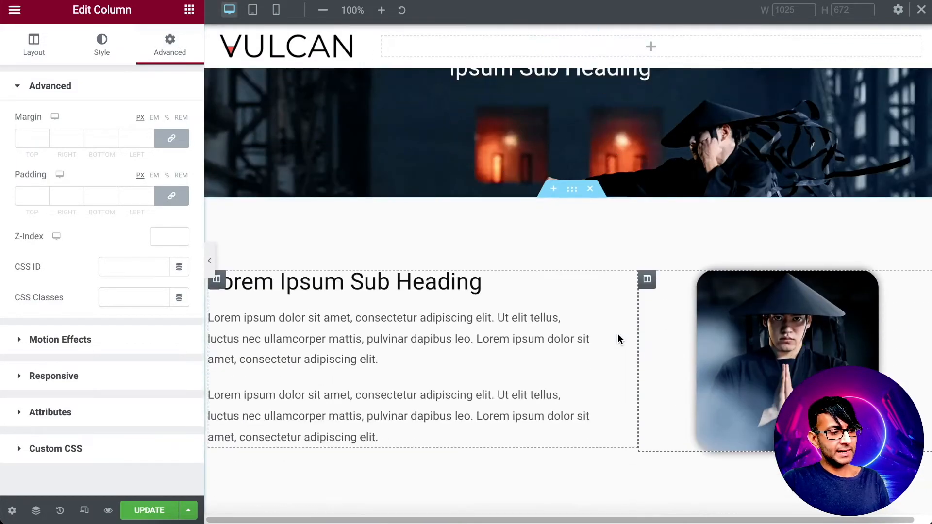
scroll(619, 338, "up", 5)
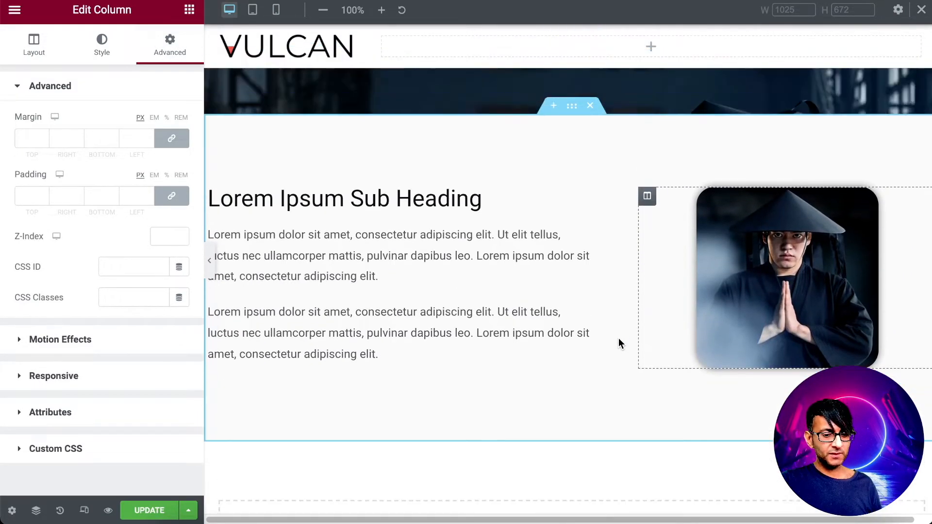
Copy the grey section with the text column before the image, and paste it at the end of the page
scroll(582, 342, "down", 7)
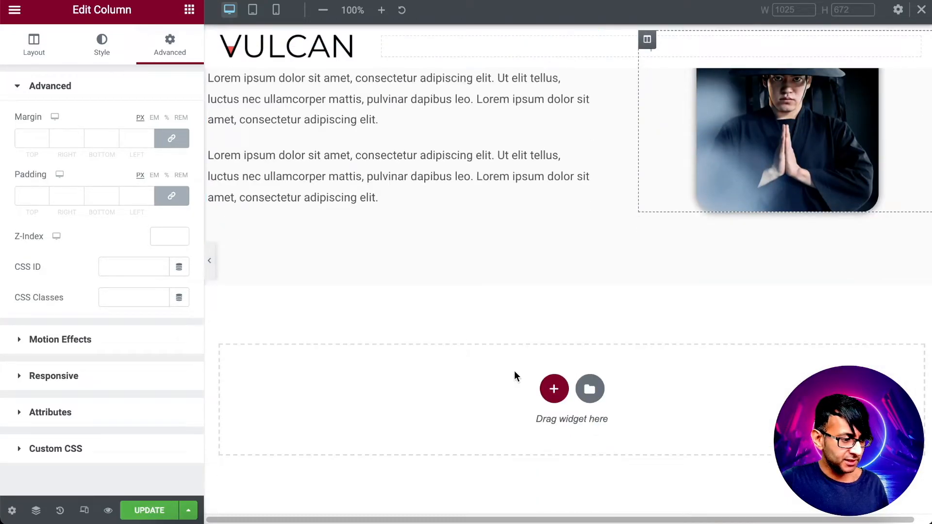
left_click(555, 389)
scroll(577, 260, "up", 5)
right_click(578, 213)
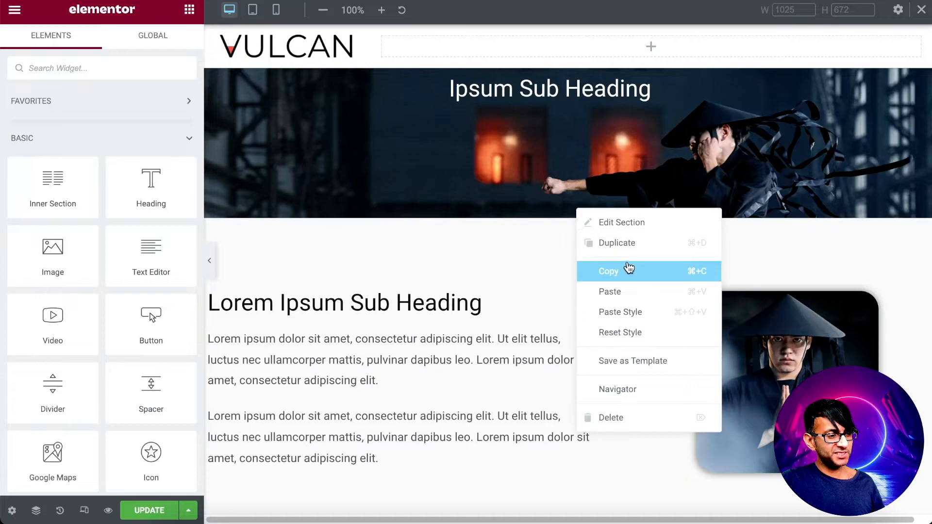
left_click(630, 271)
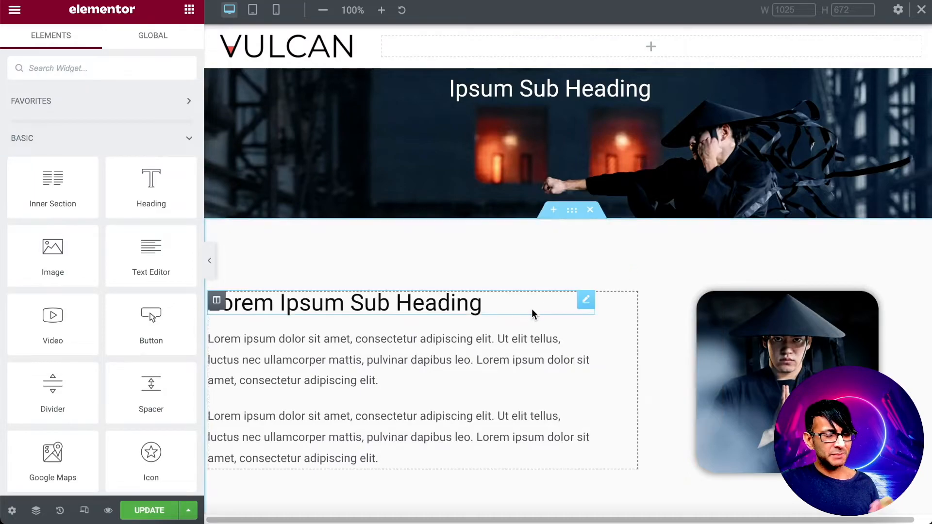
scroll(533, 316, "down", 5)
right_click(442, 395)
left_click(498, 411)
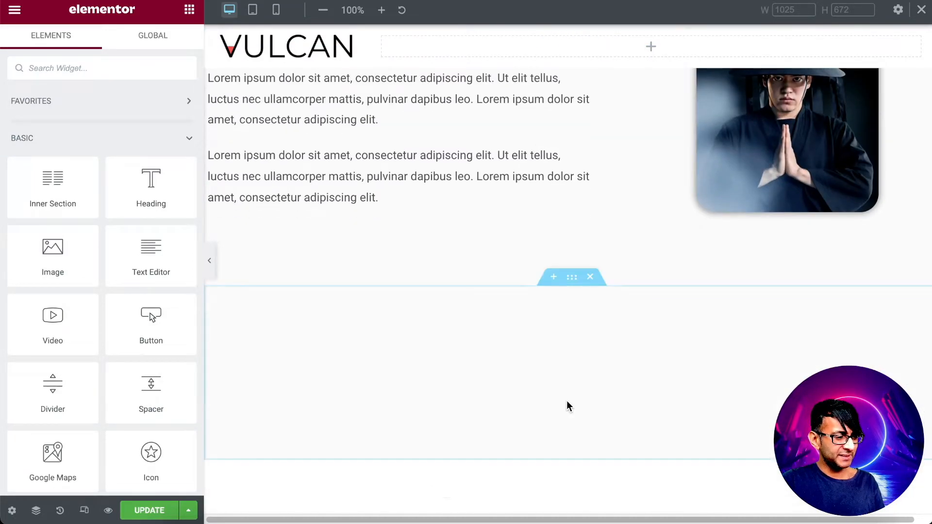
Delete the image from the newly pasted section and remove the emptied image column
right_click(673, 400)
left_click(727, 511)
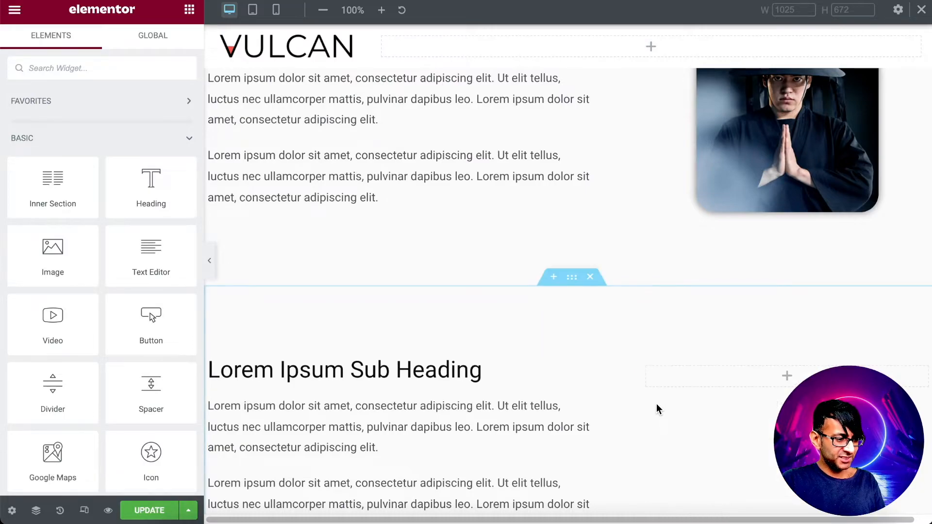
right_click(644, 375)
left_click(653, 509)
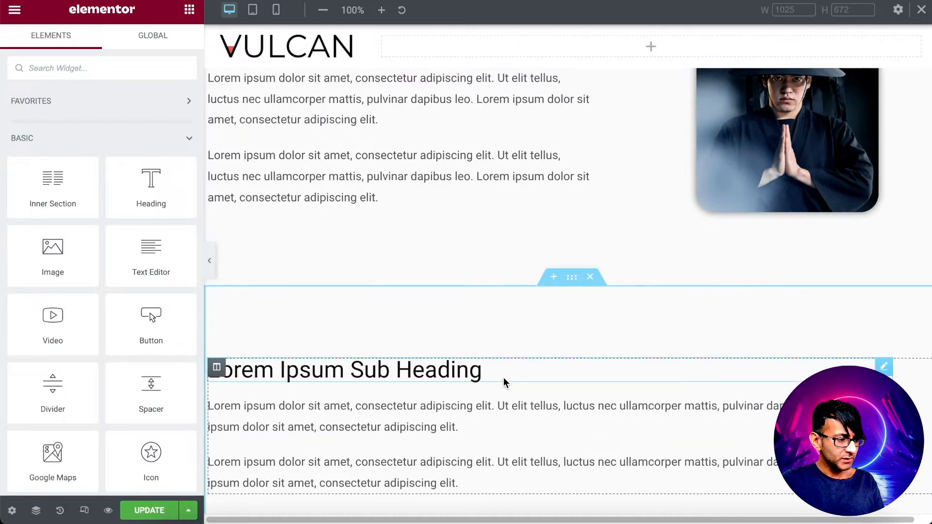
Delete both lorem ipsum text blocks and the sub heading from the pasted section's remaining column
right_click(402, 425)
left_click(443, 514)
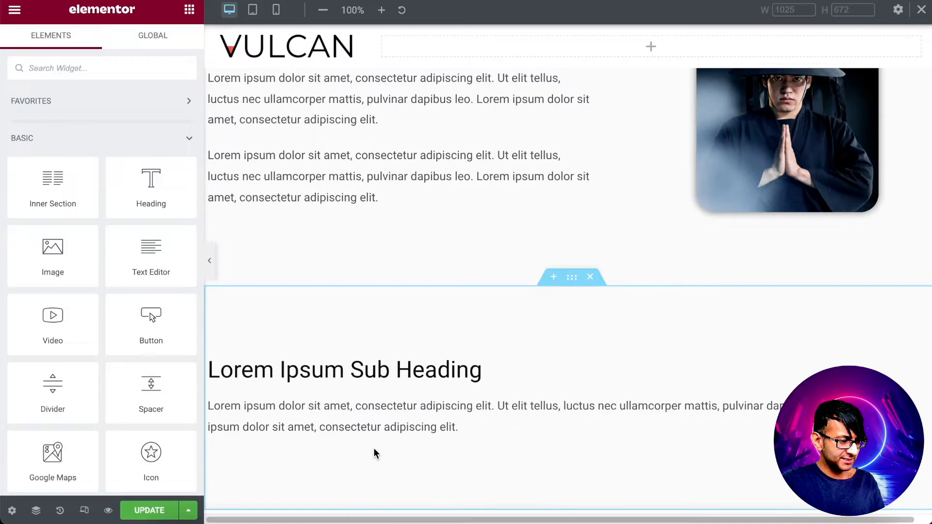
right_click(381, 422)
left_click(439, 509)
right_click(383, 391)
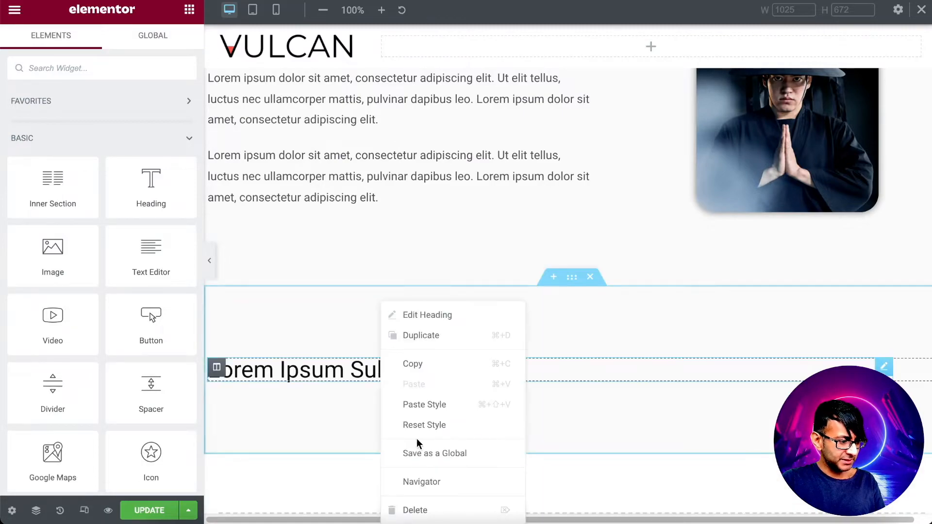
left_click(427, 509)
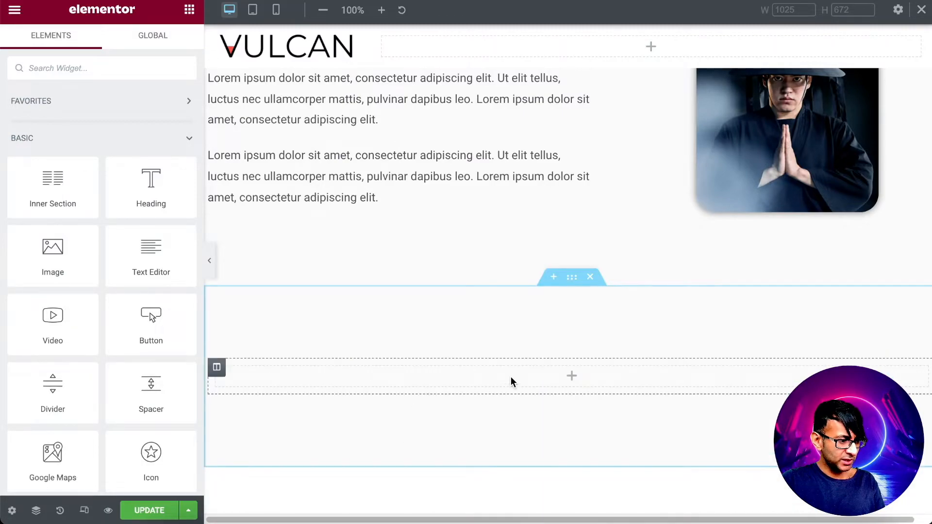
Set the boxed content width of the emptied section to 700
left_click(218, 369)
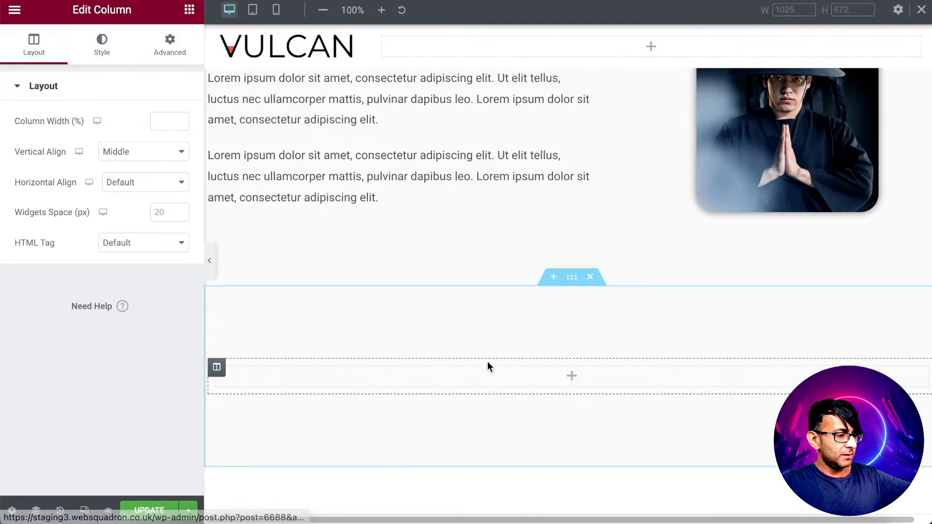
left_click(572, 286)
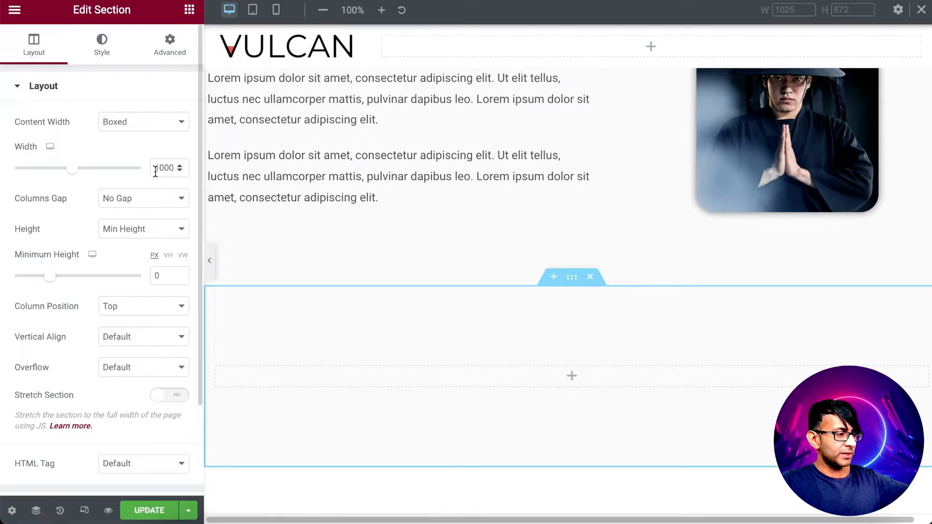
left_click_drag(159, 168, 147, 165)
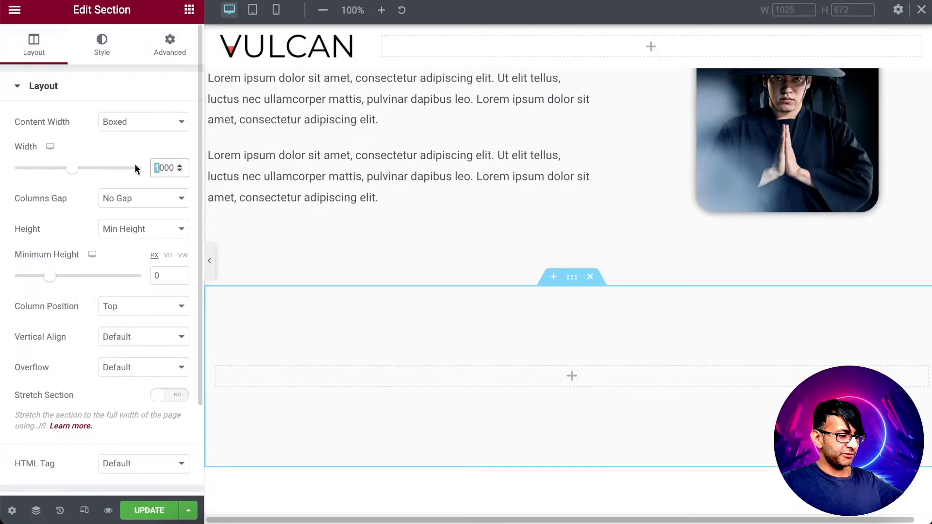
type("7")
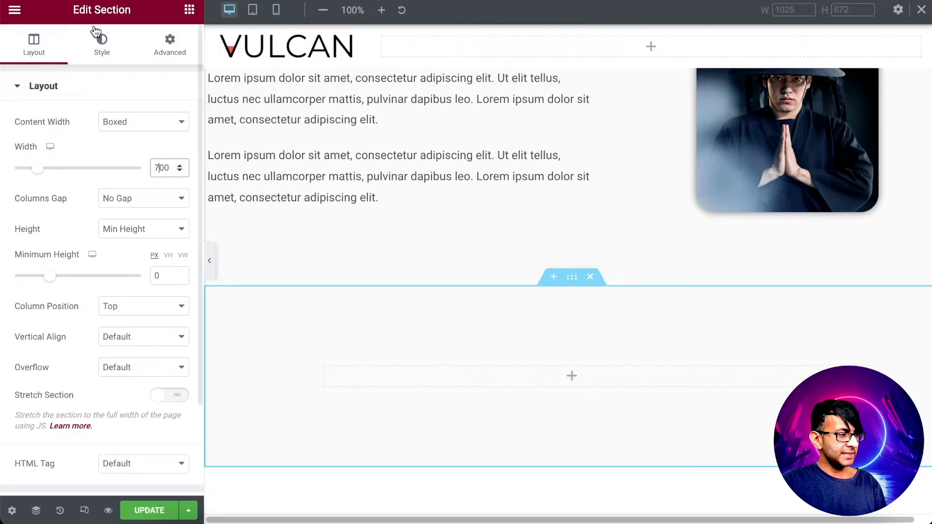
Set the horizontal alignment of the empty column to Center
left_click(325, 367)
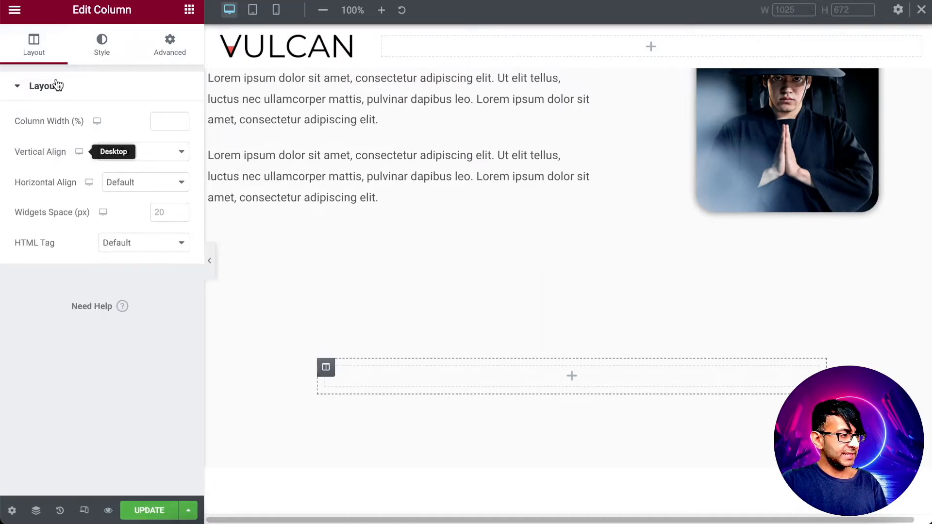
left_click(131, 186)
left_click(147, 223)
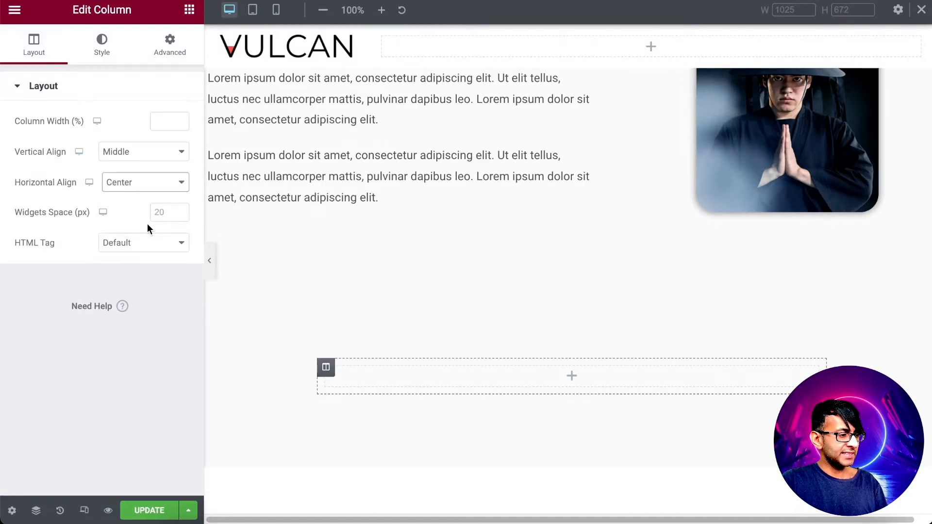
Find the Icon List widget and add it to the empty column of the last section
left_click(188, 10)
type("icon")
left_click_drag(52, 185, 649, 379)
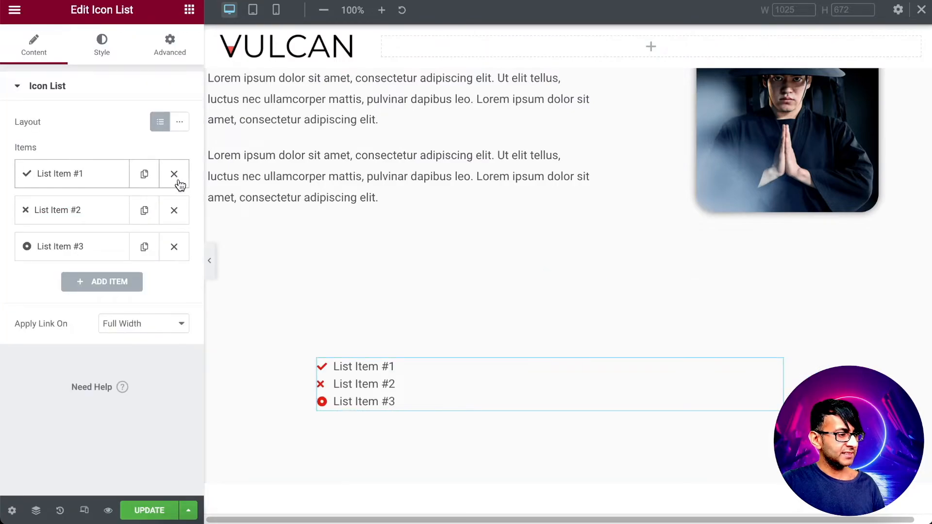
Delete the second and third items of the icon list and remove the icon from the first item
left_click(174, 247)
left_click(174, 210)
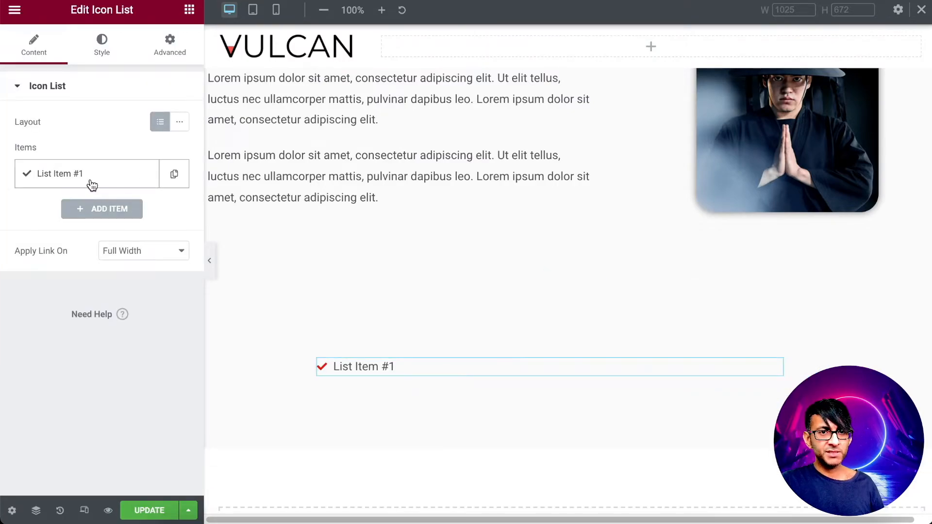
left_click(92, 185)
left_click(169, 276)
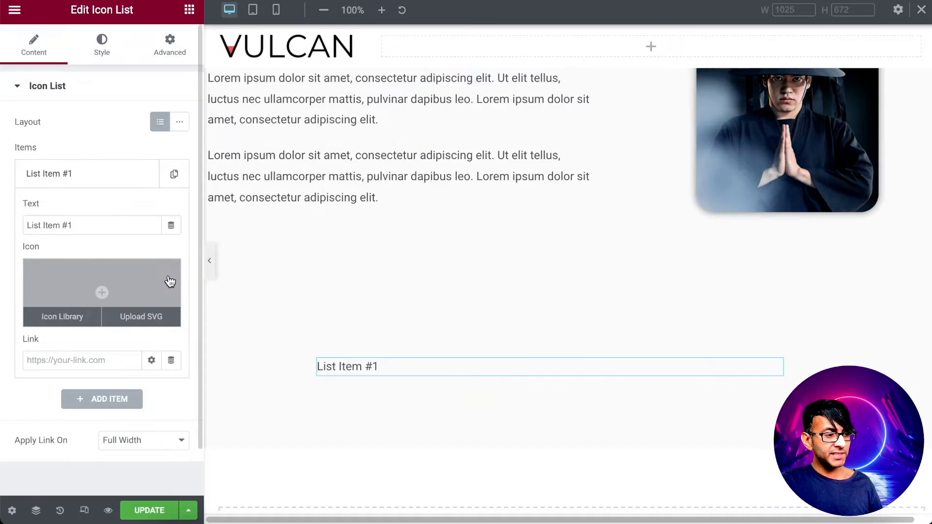
left_click(88, 281)
left_click(353, 236)
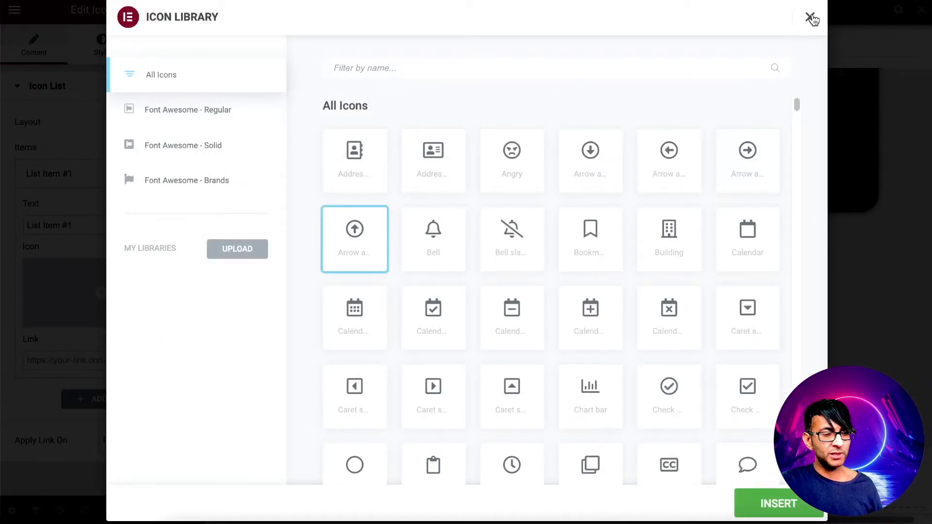
left_click(811, 18)
Change the text of the remaining list item to "Vulcan" and collapse the item
left_click(83, 223)
key("ctrl+a")
type("Vulcan")
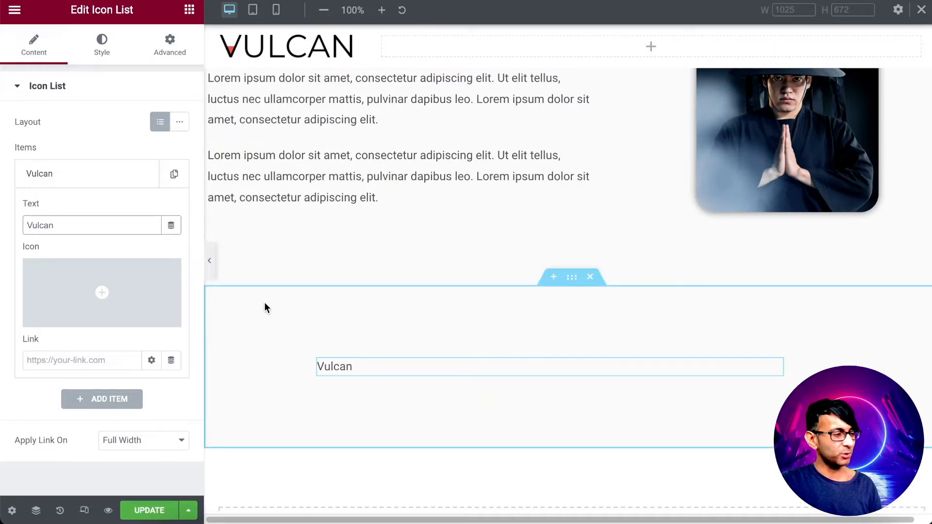
left_click(118, 180)
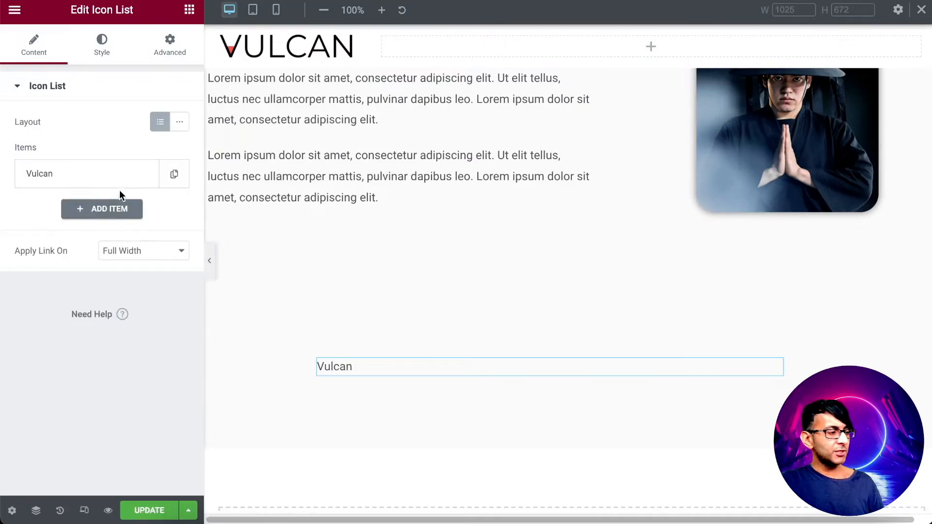
Duplicate the Vulcan list item and change the copy's text to "Copyright - All Rights Reserved"
left_click(173, 176)
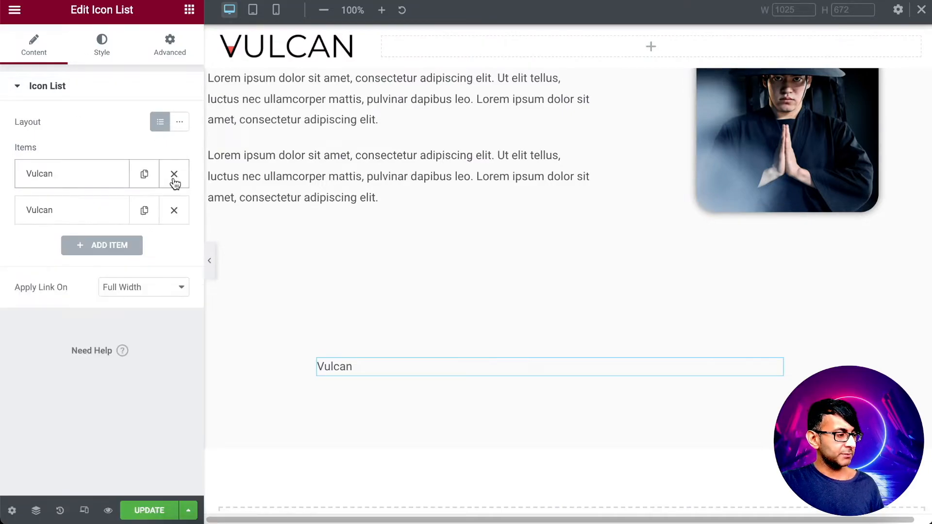
left_click(92, 219)
left_click_drag(94, 264, 1, 255)
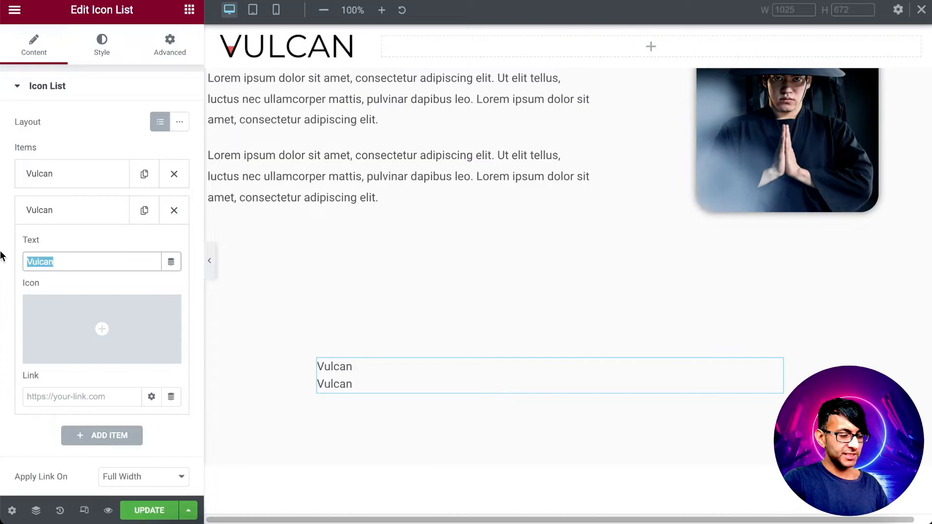
type("Copyright ")
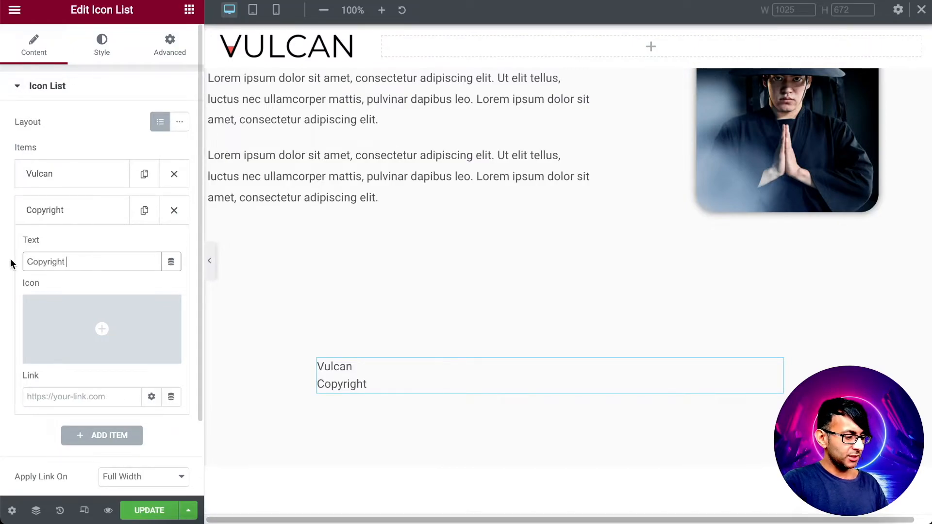
type("- All Rights Reserved")
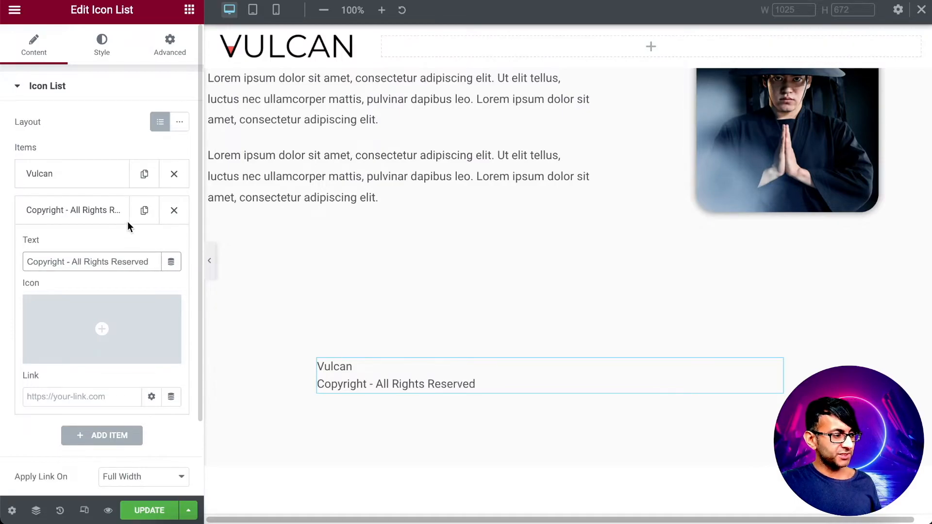
Duplicate the copyright list item, change the copy's text to "Designed by Web Squadron", and collapse it
left_click(144, 210)
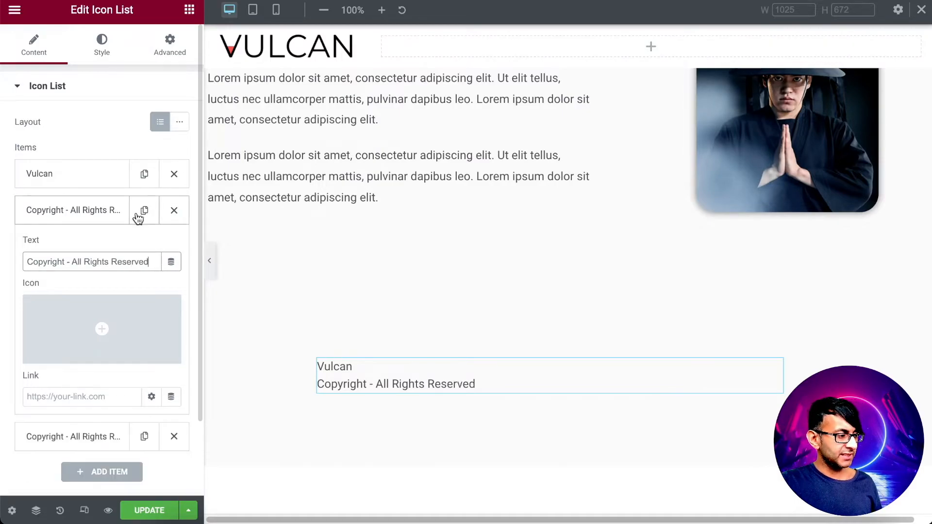
left_click(92, 221)
left_click(92, 253)
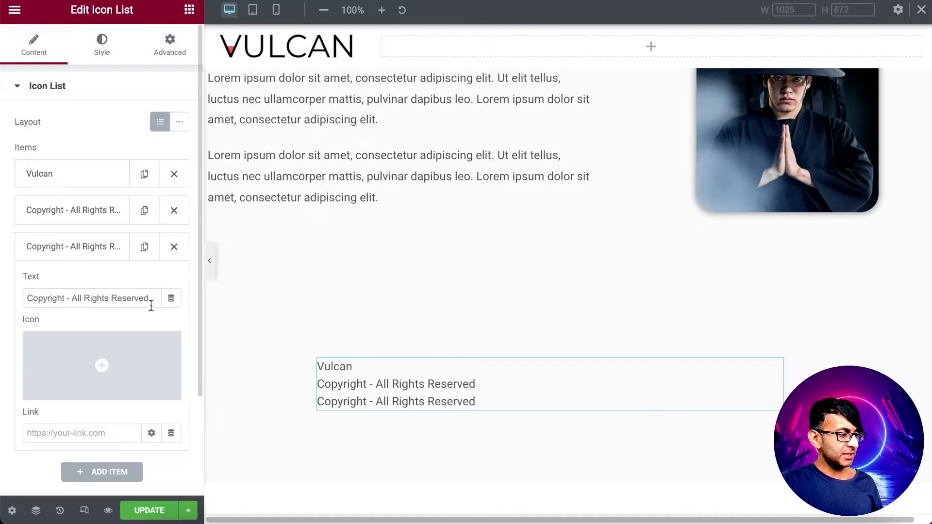
left_click_drag(150, 300, 2, 292)
type("Desi")
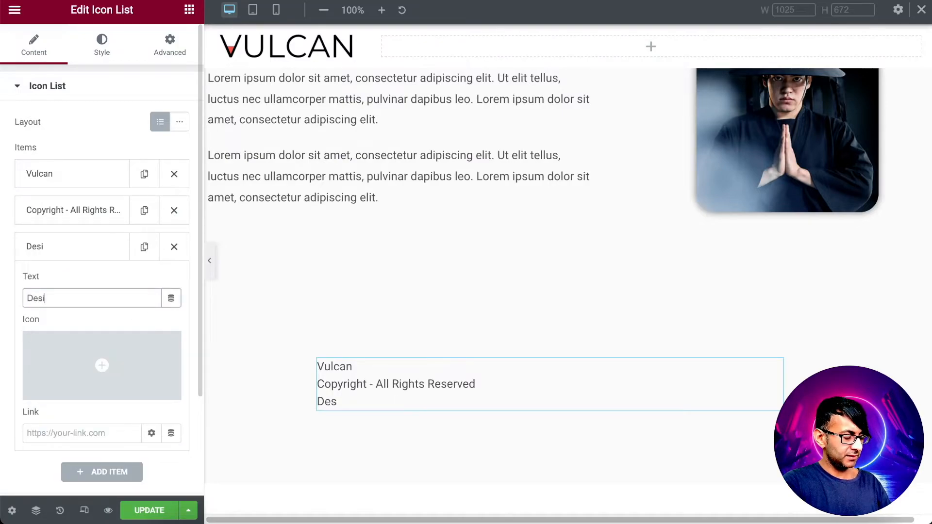
type("gned by Web Squadron")
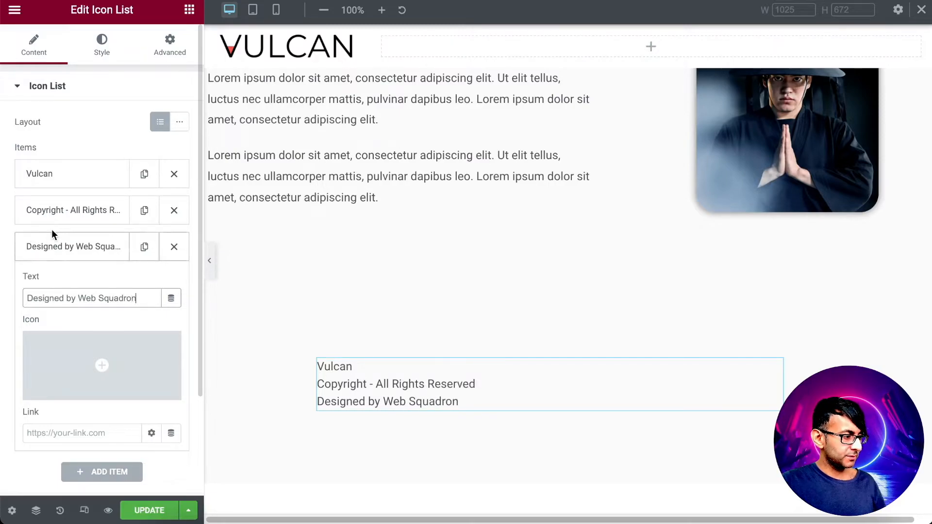
left_click(57, 246)
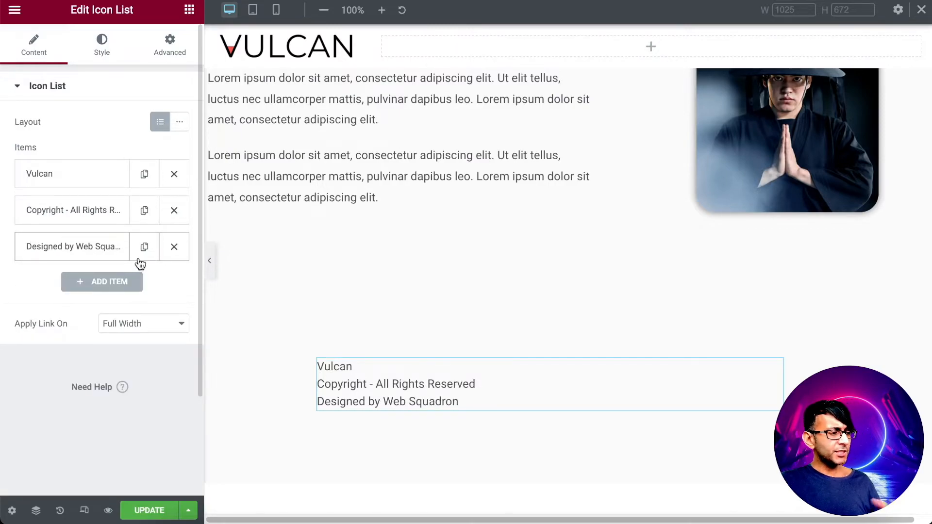
Insert an opening <strong> tag before the word Vulcan in the first list item's text
left_click(70, 182)
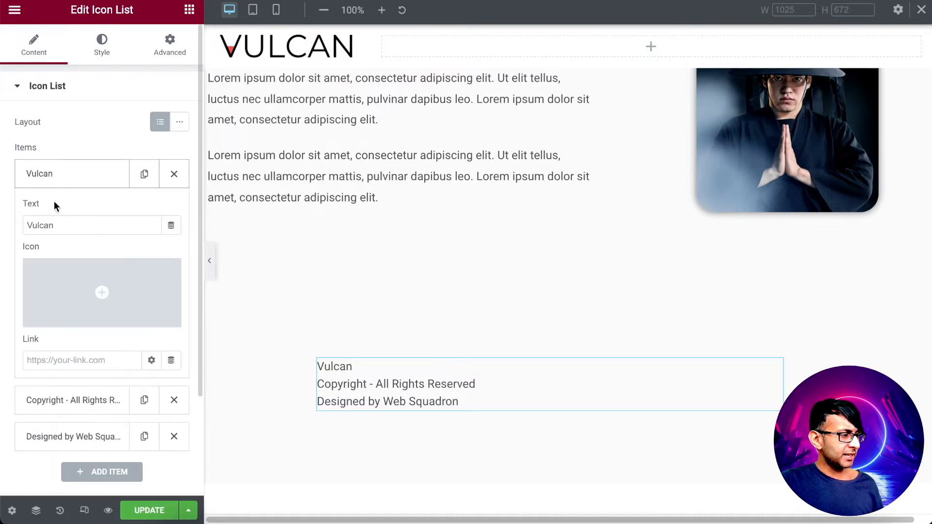
left_click(29, 225)
type("<string")
key("BackSpace")
key("BackSpace")
key("BackSpace")
key("BackSpace")
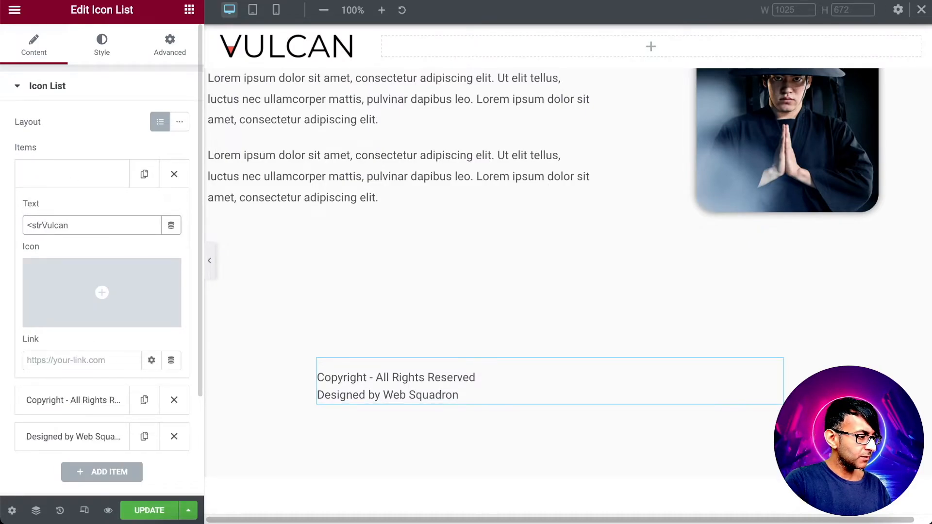
type("rong>")
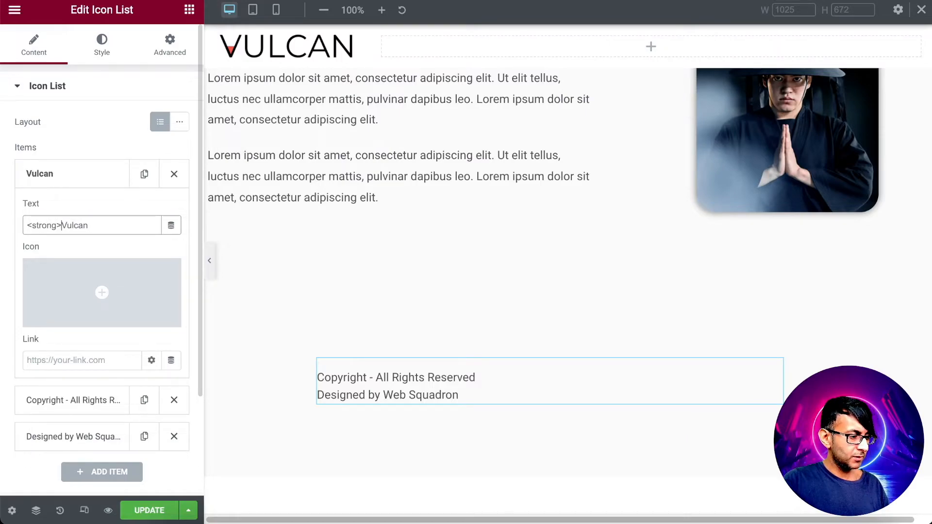
Copy the strong tag to the end of the Vulcan text and turn the copy into a closing </strong> tag
left_click_drag(59, 225, 1, 228)
key("ctrl+c")
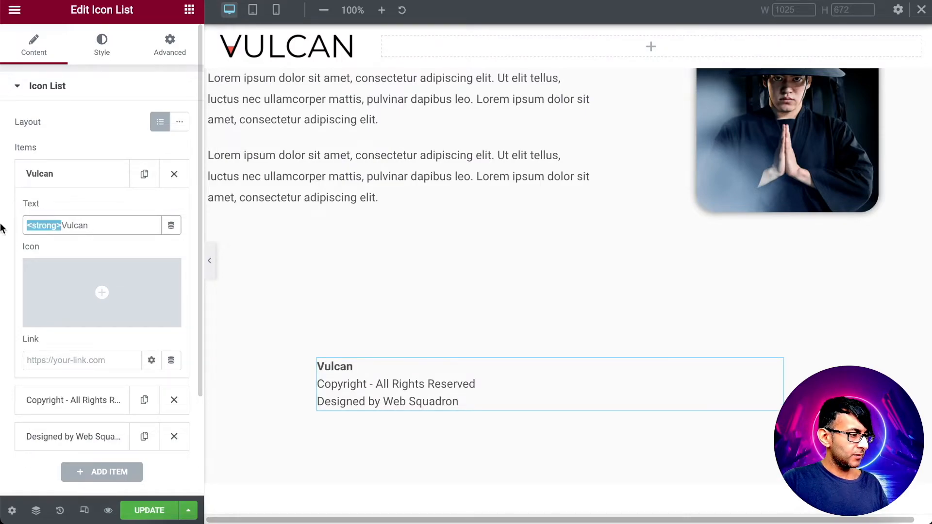
left_click(120, 225)
key("ctrl+v")
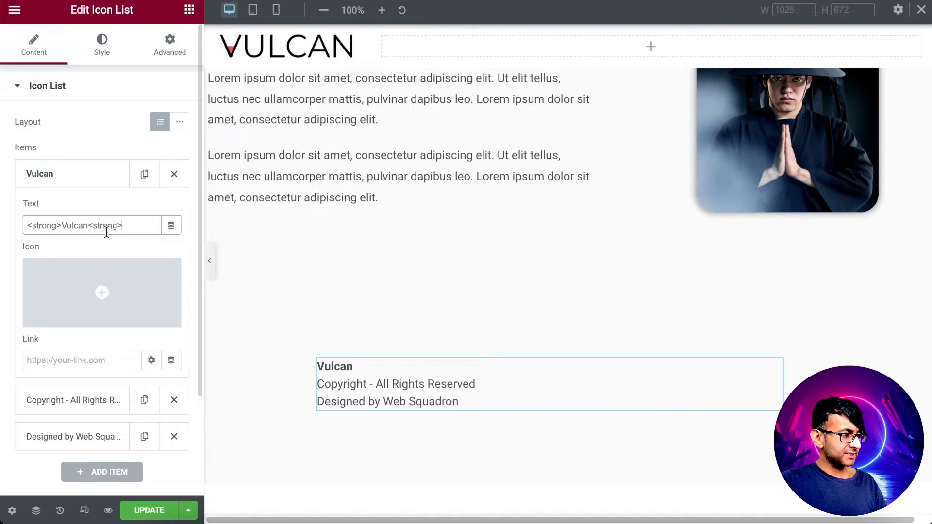
left_click(97, 225)
type("/")
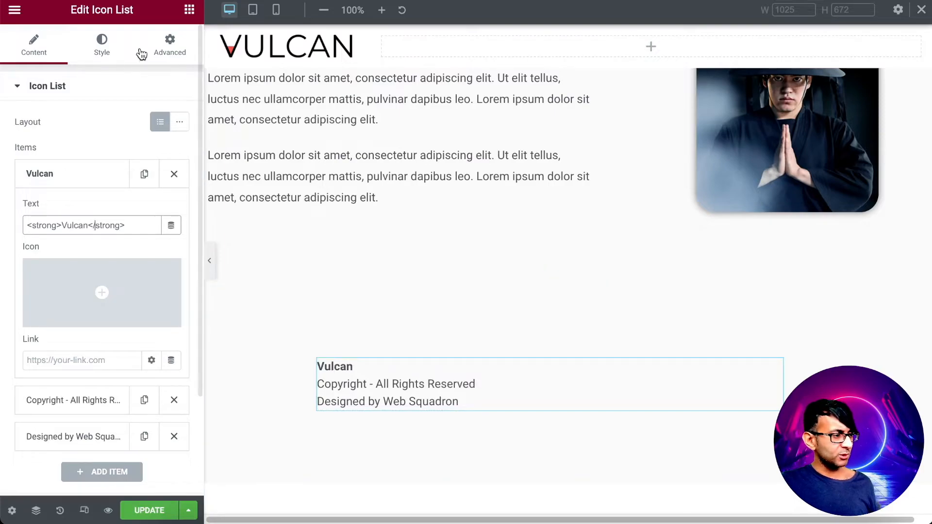
Set the icon list's alignment to centered
left_click(102, 49)
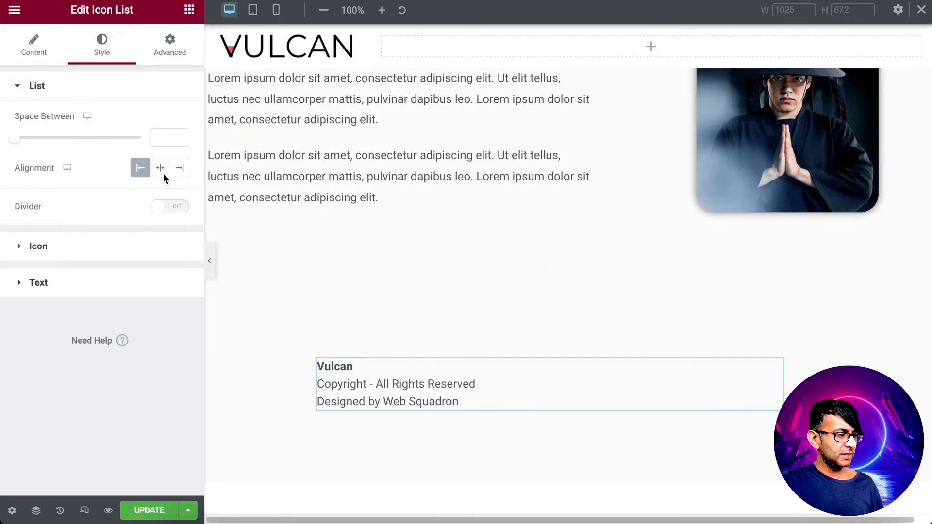
left_click(162, 171)
left_click(161, 170)
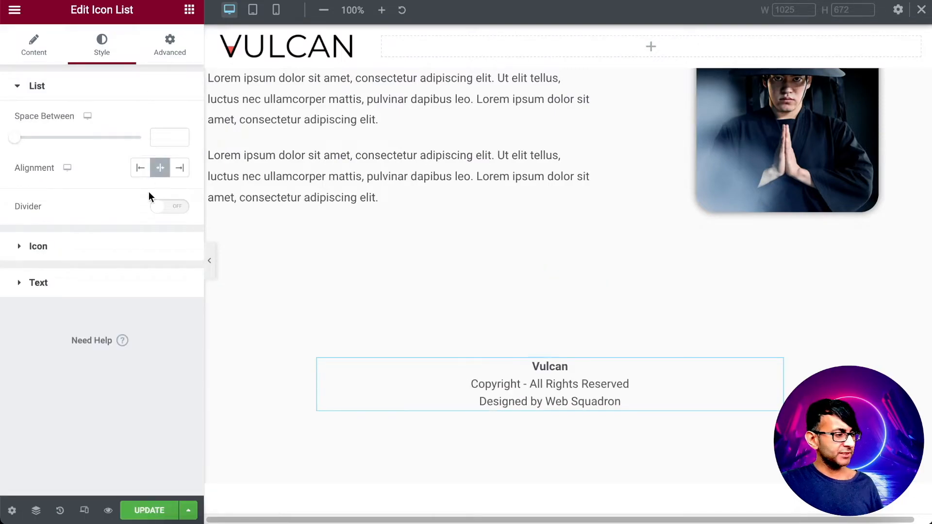
Set the footer icon list's text size to 1 rem and the space between its items to 5
left_click(112, 283)
left_click(180, 303)
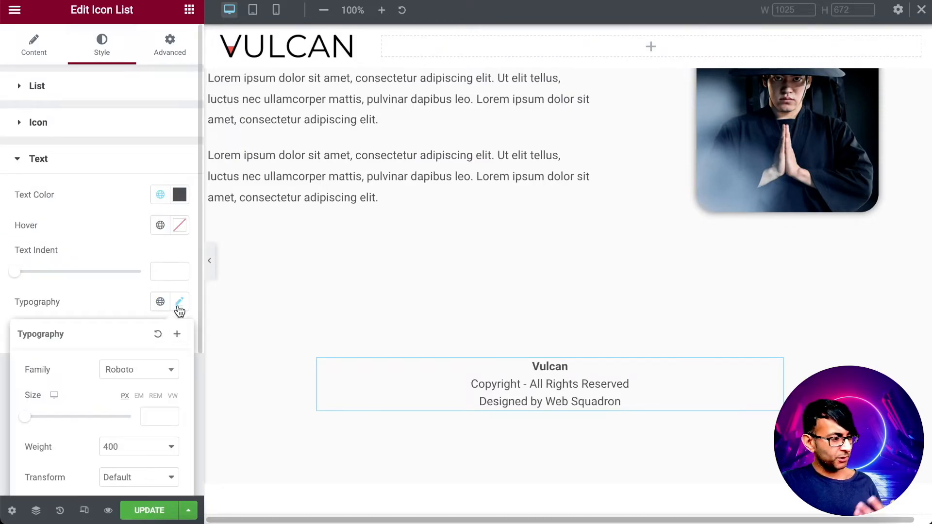
left_click(154, 396)
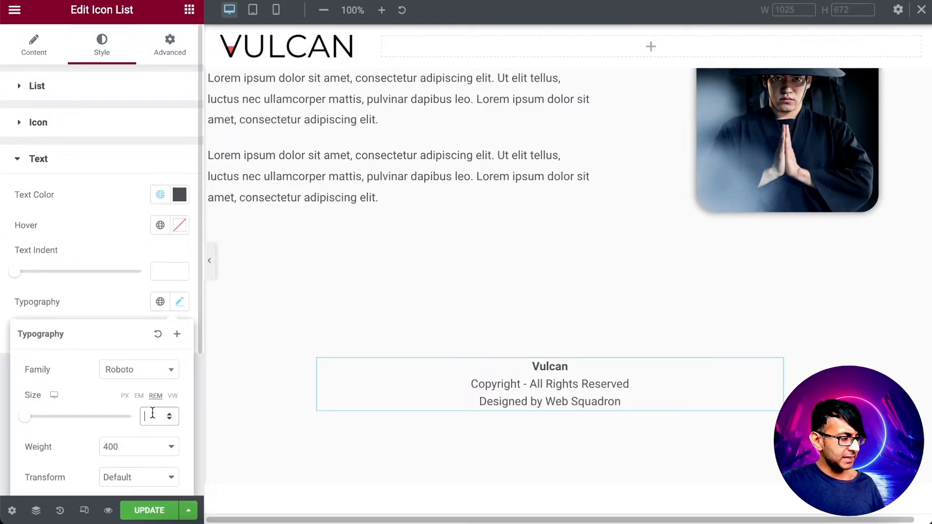
type("1.5")
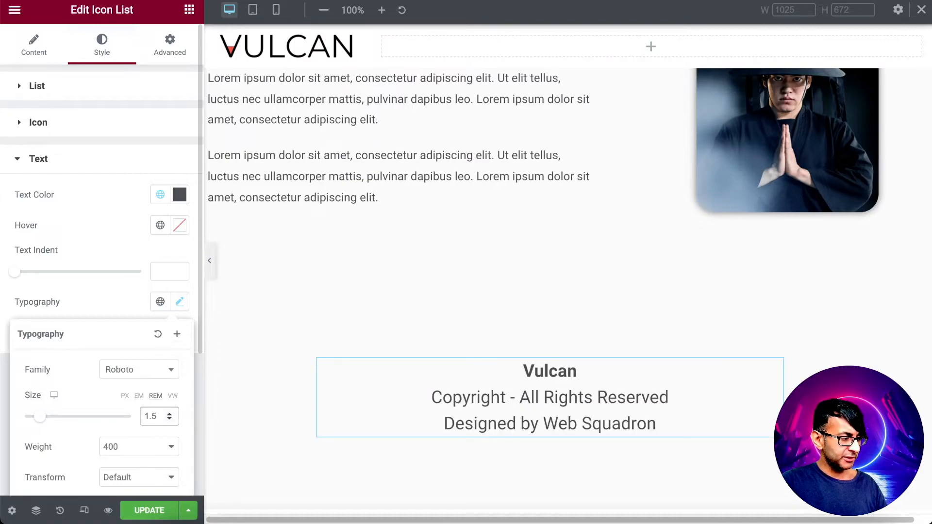
left_click(169, 419)
left_click(170, 419)
left_click(170, 418)
left_click(170, 418)
left_click(169, 413)
left_click(170, 419)
left_click(170, 419)
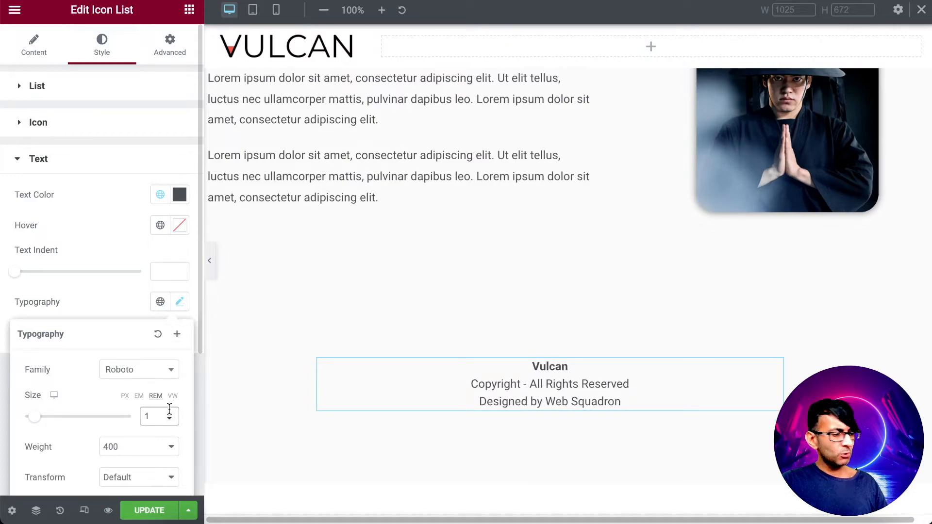
left_click(103, 234)
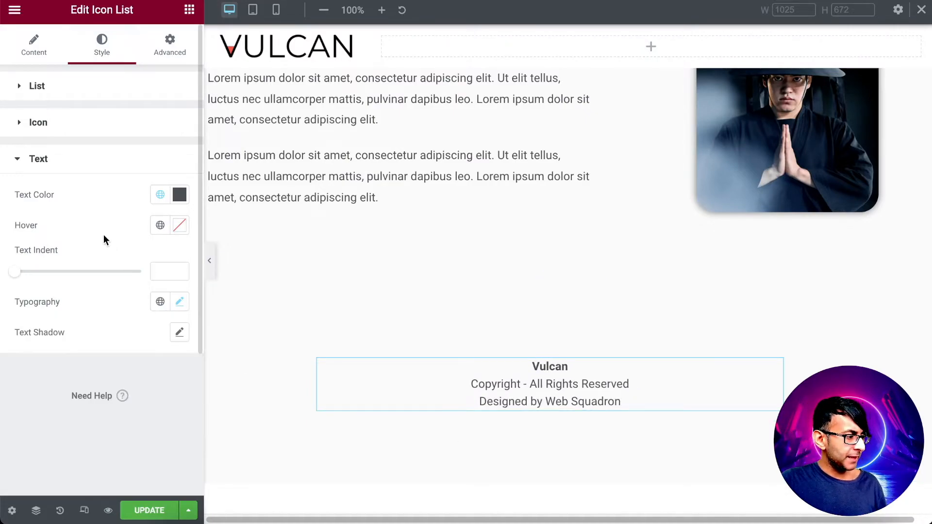
left_click(59, 94)
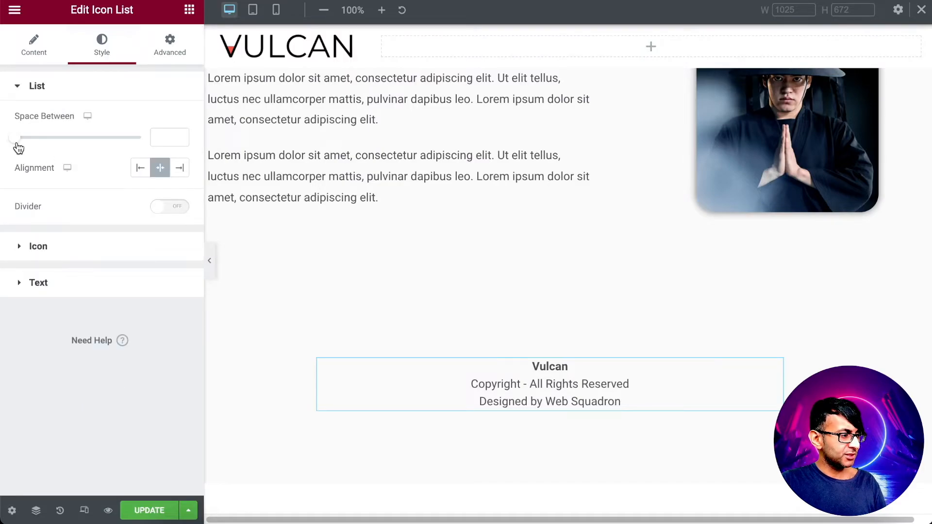
left_click_drag(21, 142, 32, 144)
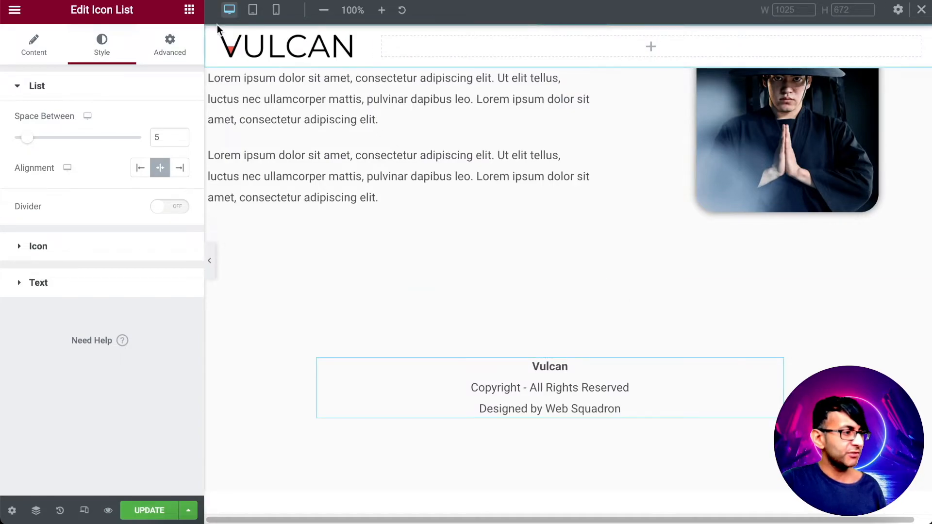
Find the Social Icons widget and place it below the icon list in the footer column
left_click(189, 10)
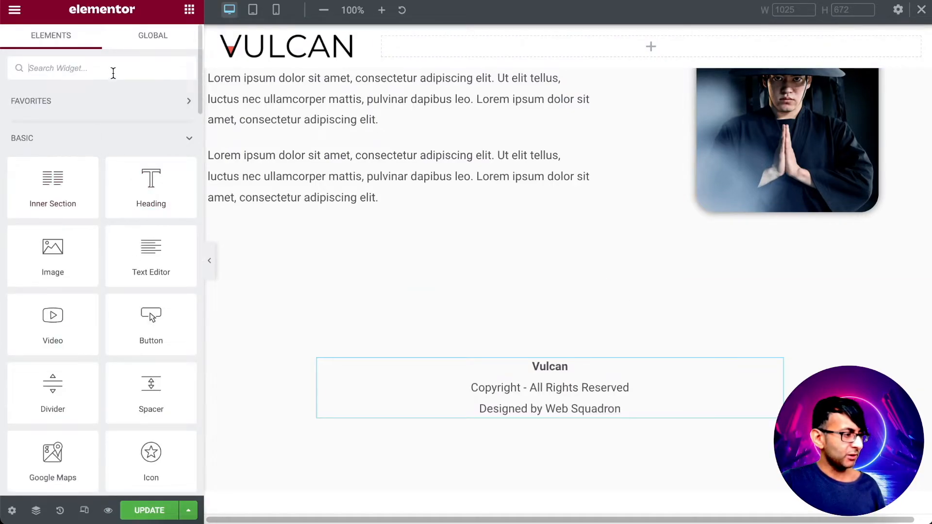
type("social")
left_click_drag(54, 136, 600, 410)
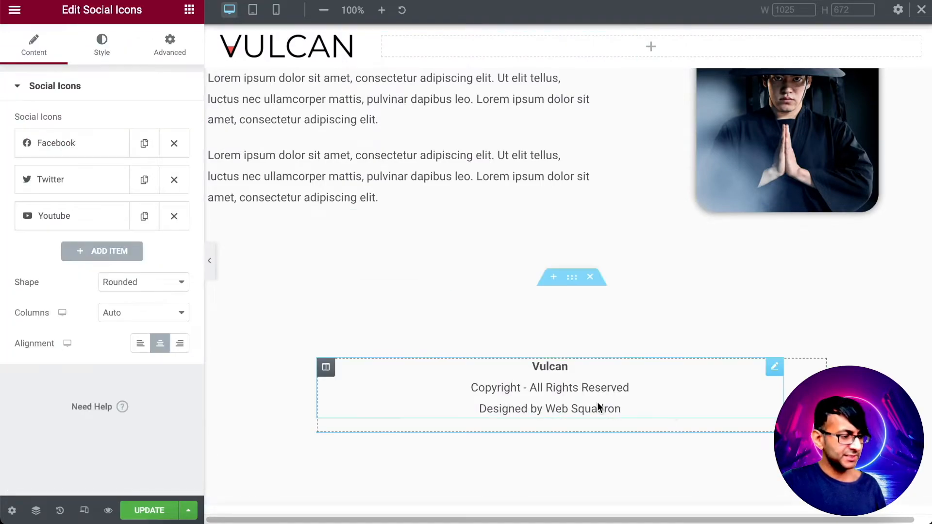
Arrange the social icons in 3 columns and give them the Circle shape
left_click(149, 323)
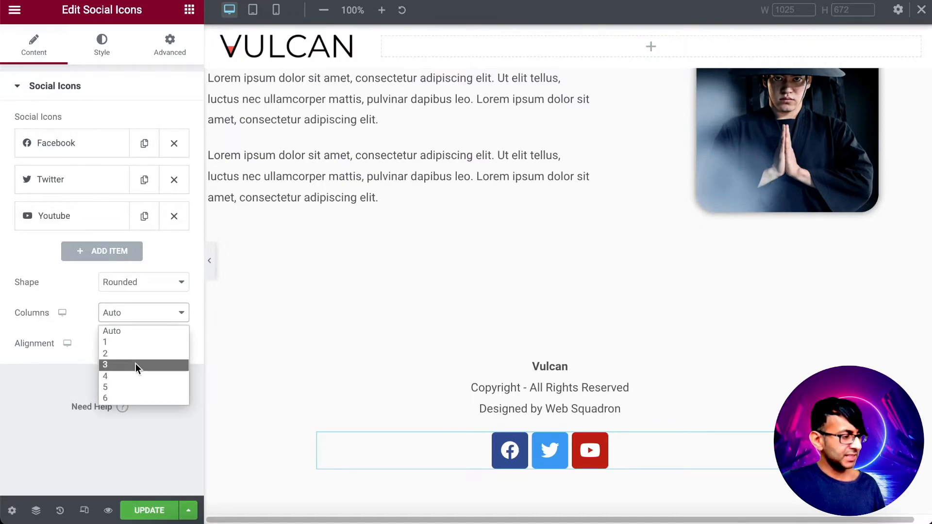
left_click(135, 364)
left_click(145, 284)
left_click(141, 323)
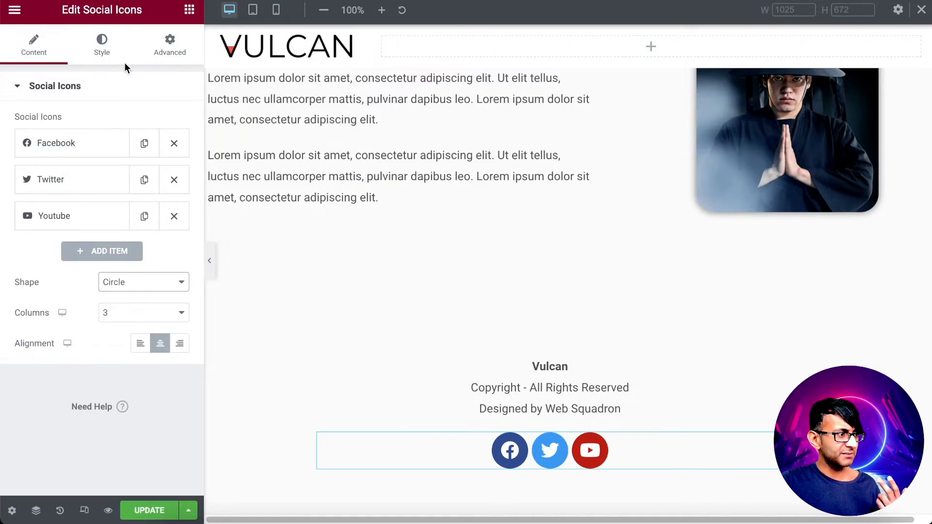
Set both the spacing and the size of the social icons to 18
left_click(103, 46)
left_click_drag(20, 262, 39, 266)
mouse_move(16, 175)
left_mouse_down()
mouse_move(31, 177)
mouse_move(20, 178)
left_mouse_up()
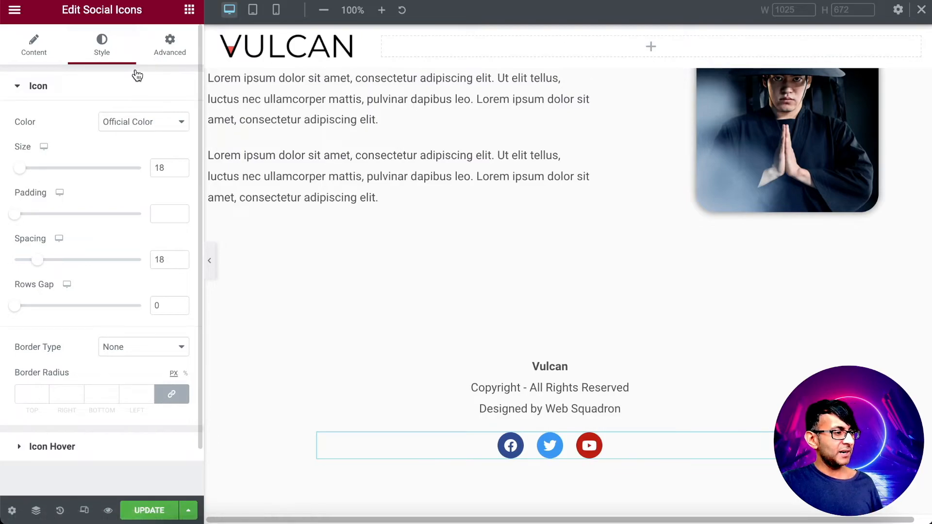
Switch the social icons to custom colors and set the secondary color to the global red New Item #9 (#FF5757)
left_click(135, 126)
left_click(128, 151)
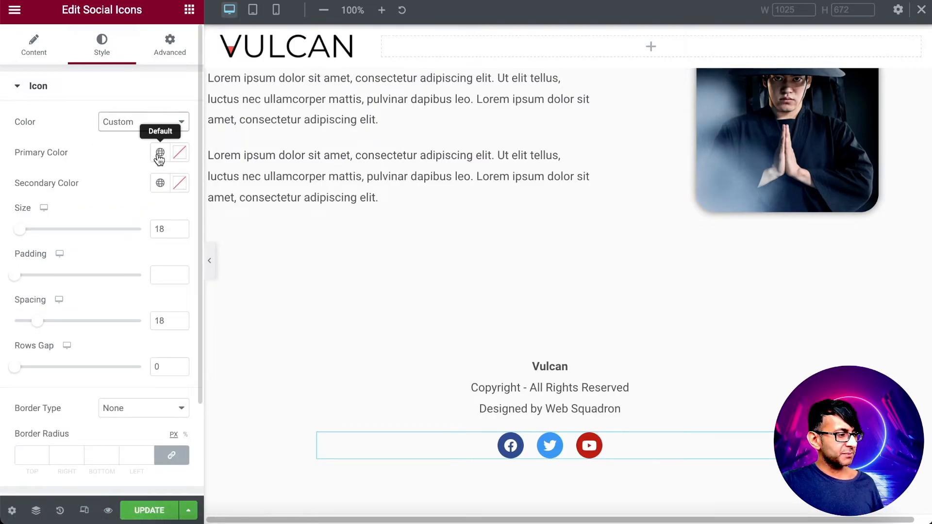
left_click(159, 184)
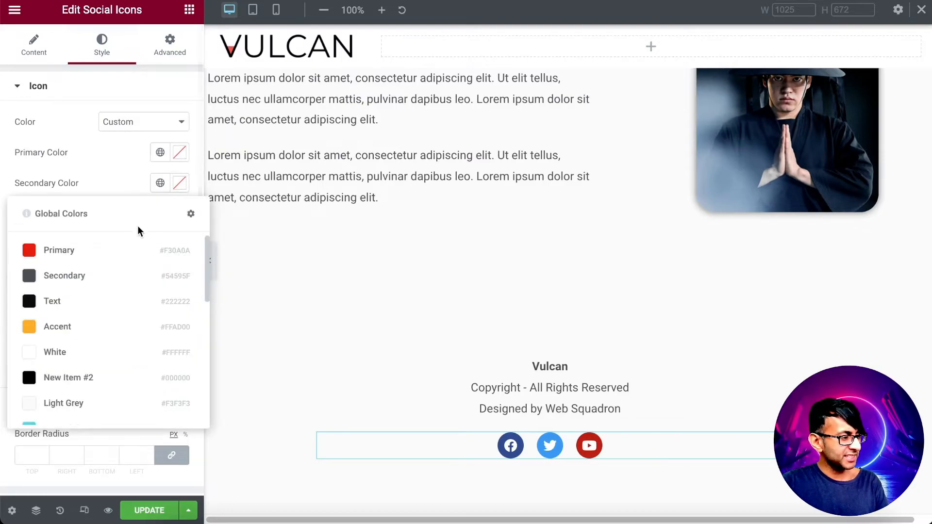
scroll(104, 291, "down", 7)
scroll(89, 342, "up", 5)
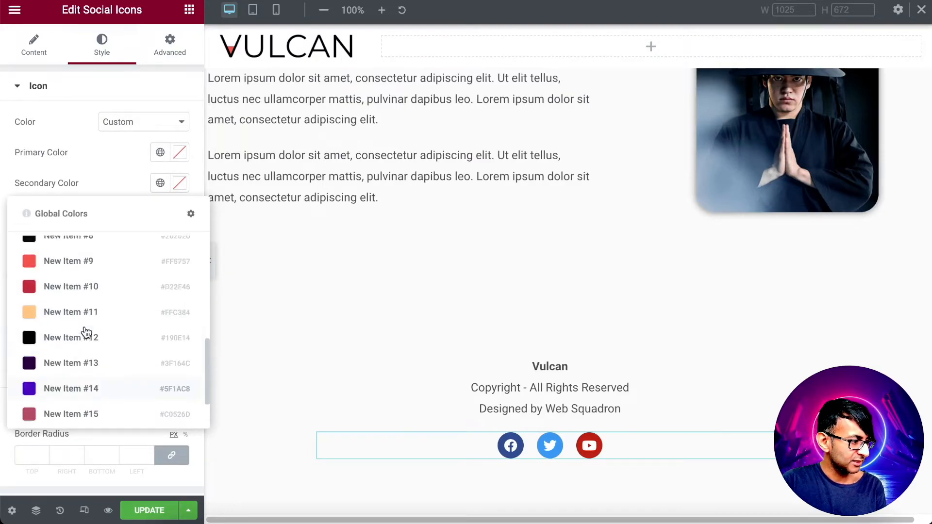
scroll(86, 341, "down", 3)
left_click(76, 357)
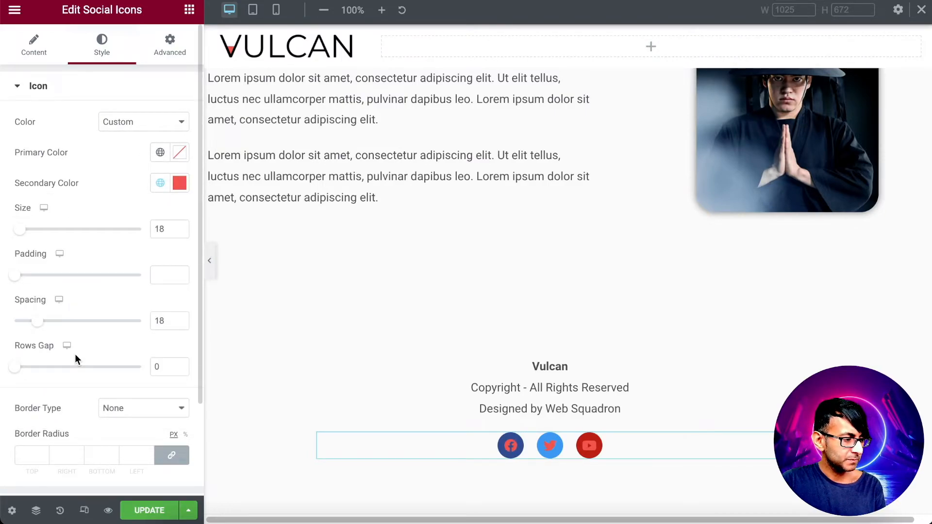
Change the social icons' secondary color to White and set their primary color to New Item #9 (#FF5757)
left_click(158, 184)
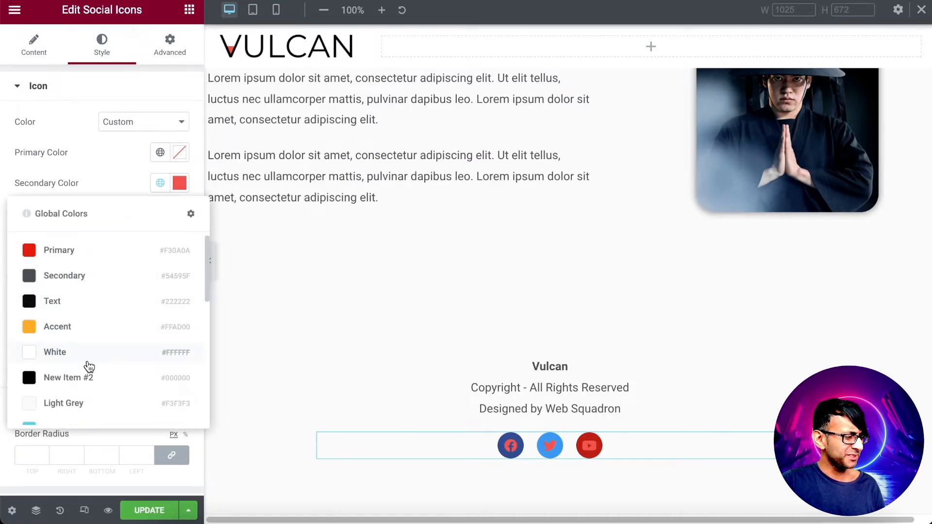
left_click(160, 152)
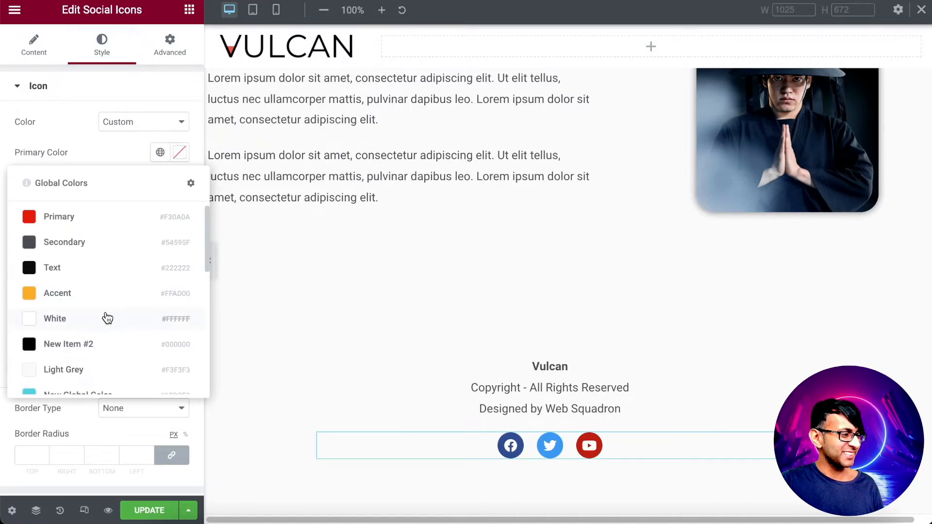
scroll(108, 318, "down", 5)
scroll(106, 324, "up", 3)
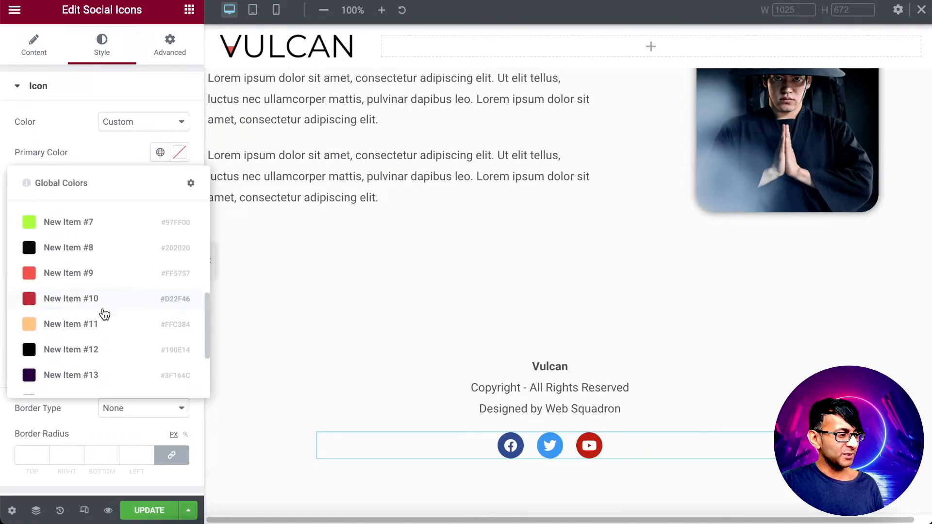
left_click(110, 285)
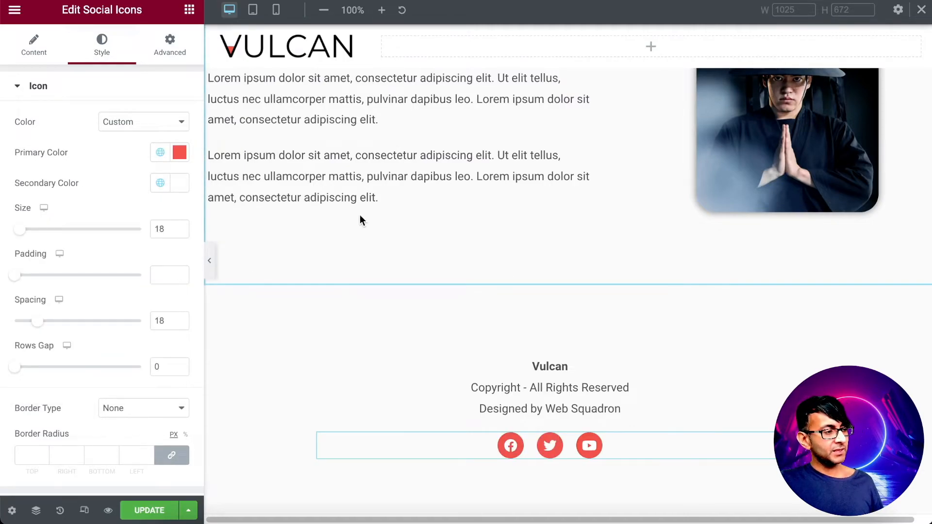
Set the primary hover color of the social icons to the global Secondary color (#54595F)
scroll(115, 410, "down", 2)
left_click(110, 403)
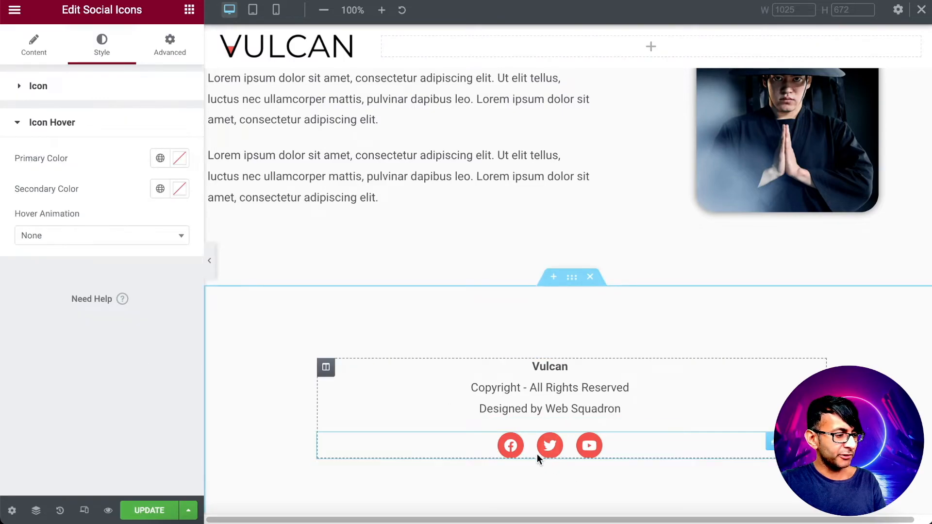
left_click(160, 158)
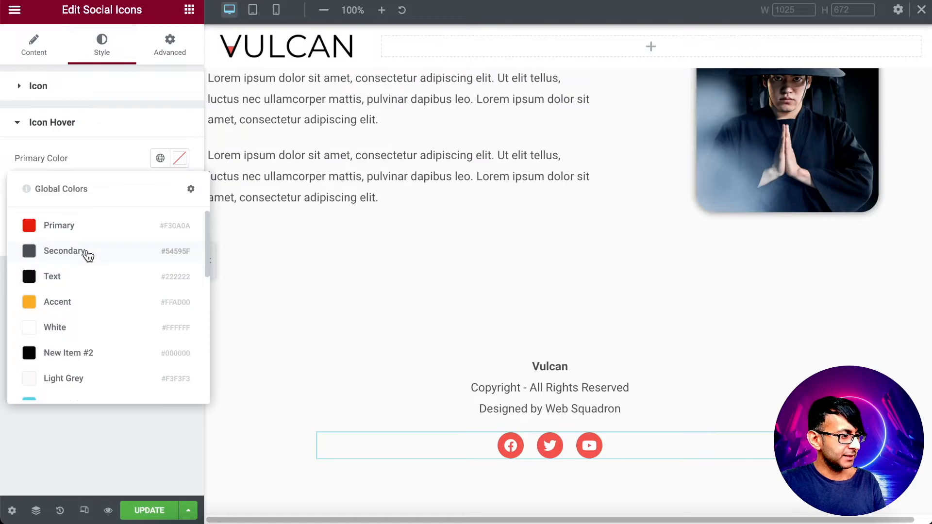
left_click(80, 269)
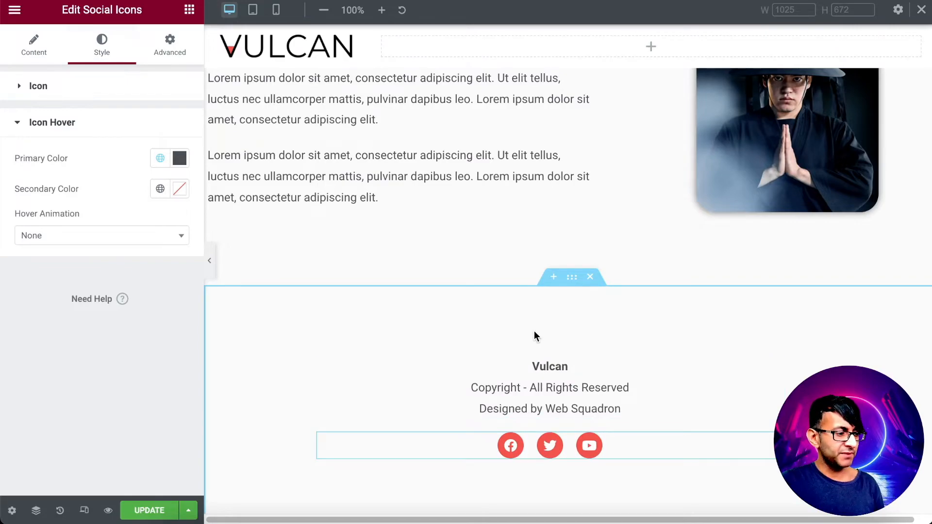
Set the right margin of the footer column to 0
left_click(325, 372)
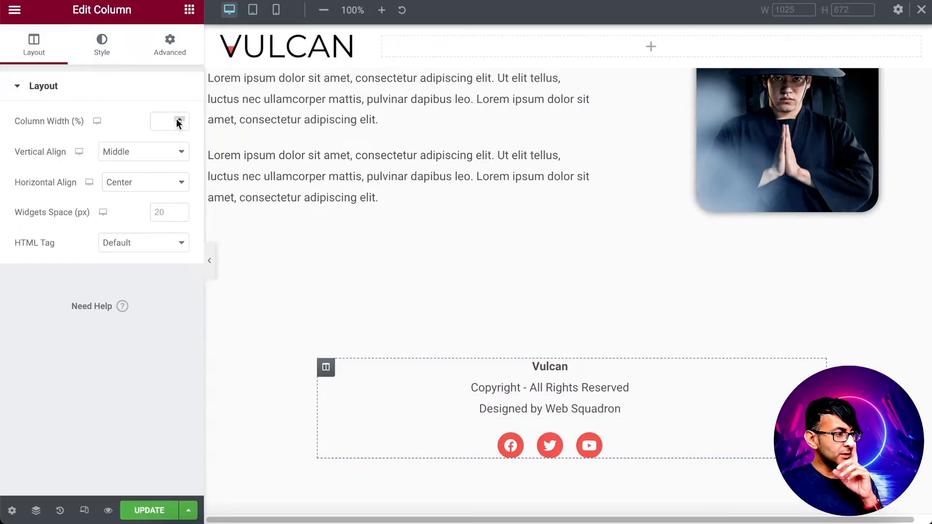
left_click(171, 43)
double_click(64, 139)
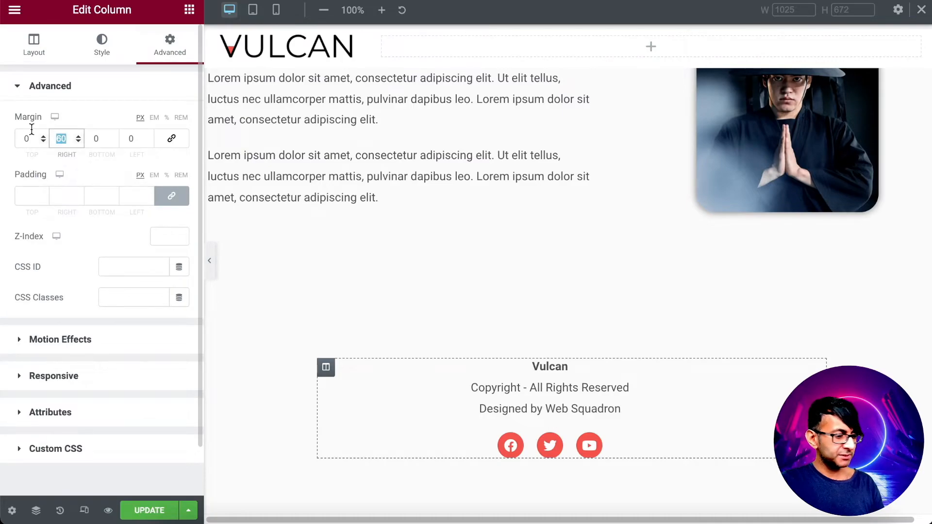
type("0")
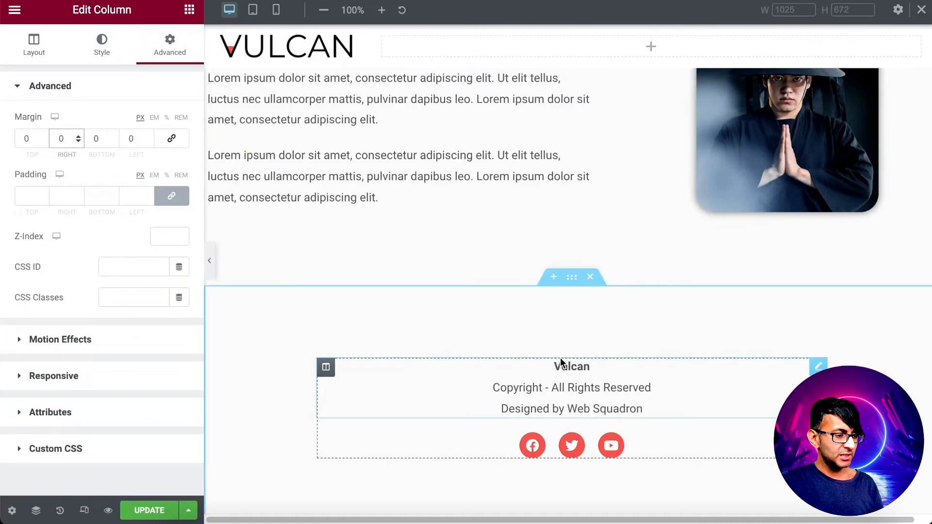
Set the text color of the footer icon list to the global White
left_click(817, 366)
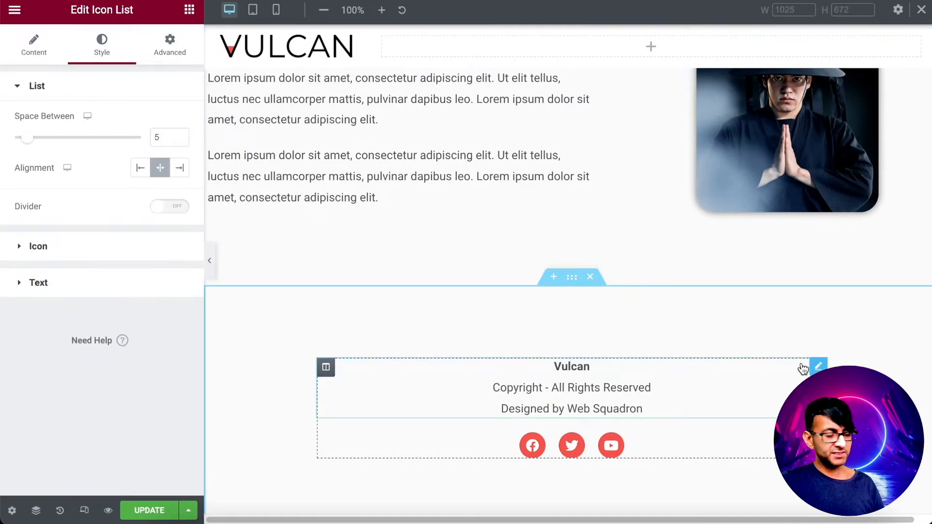
left_click(150, 296)
left_click(162, 195)
left_click(104, 377)
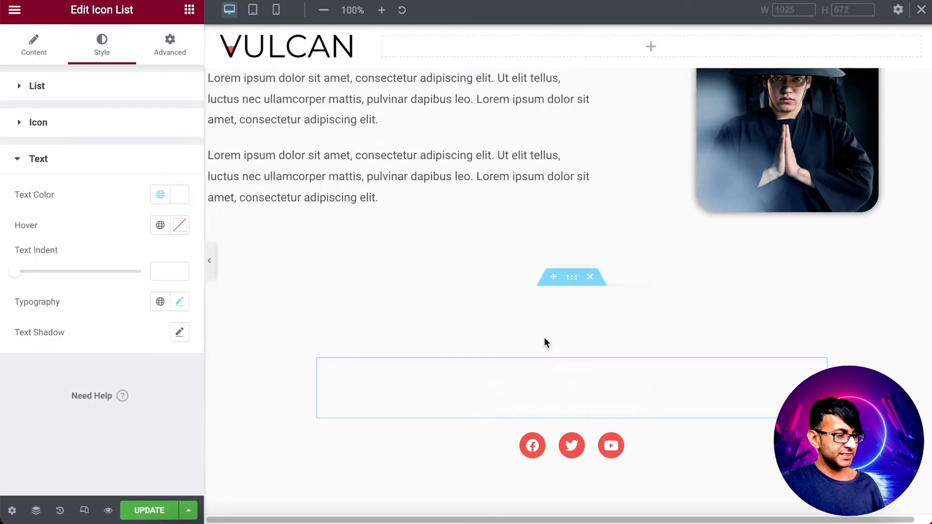
Try the global Secondary color as the footer section's background, and settle on the global Text color (#222222)
left_click(572, 278)
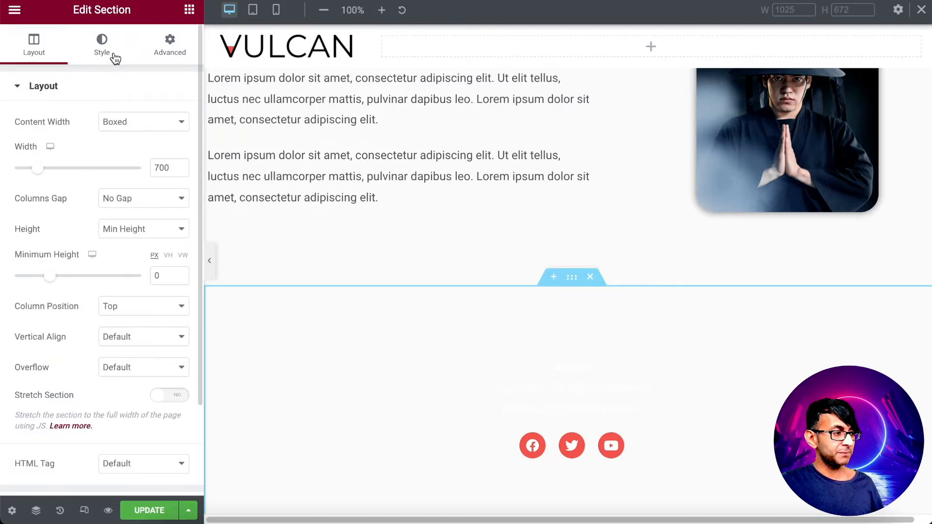
left_click(115, 57)
left_click(161, 183)
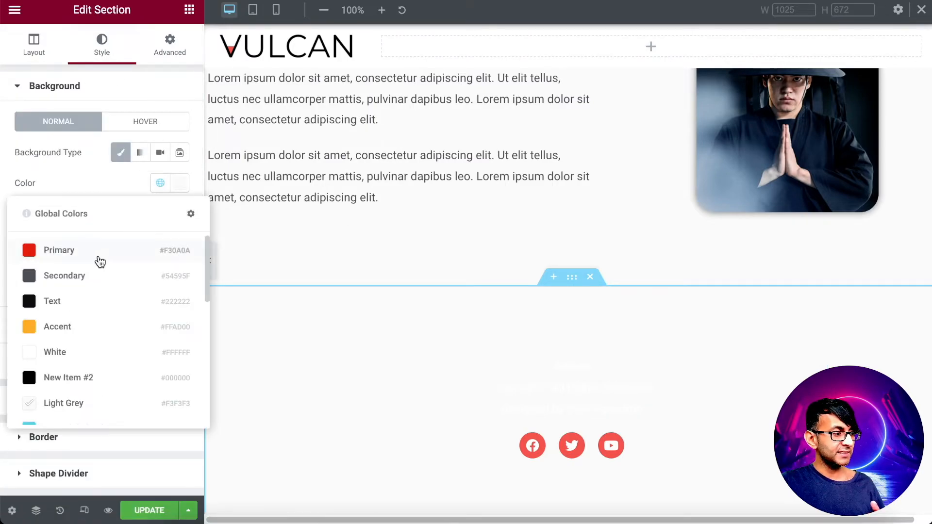
left_click(96, 277)
left_click(160, 183)
left_click(97, 301)
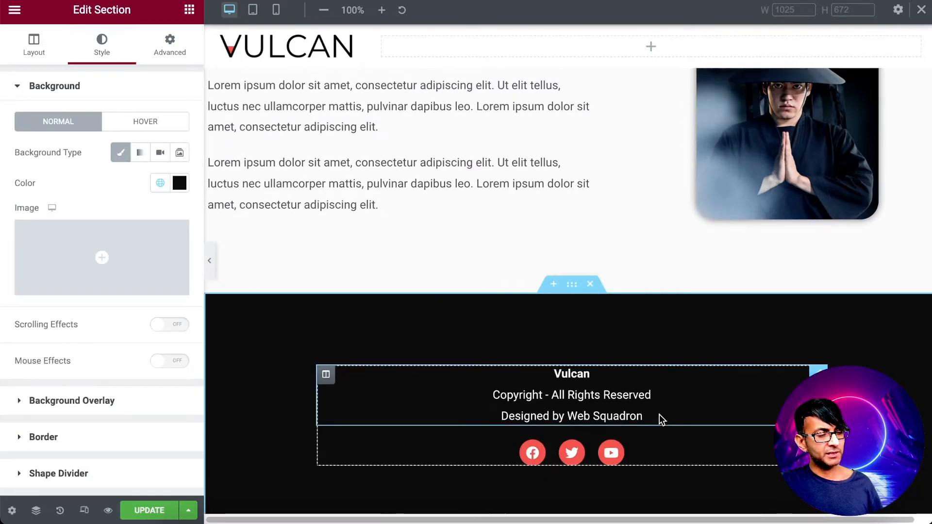
Find the Video widget and place it below the ninja image in the text-and-image section above the footer
scroll(660, 414, "up", 12)
scroll(659, 416, "down", 15)
scroll(659, 416, "up", 11)
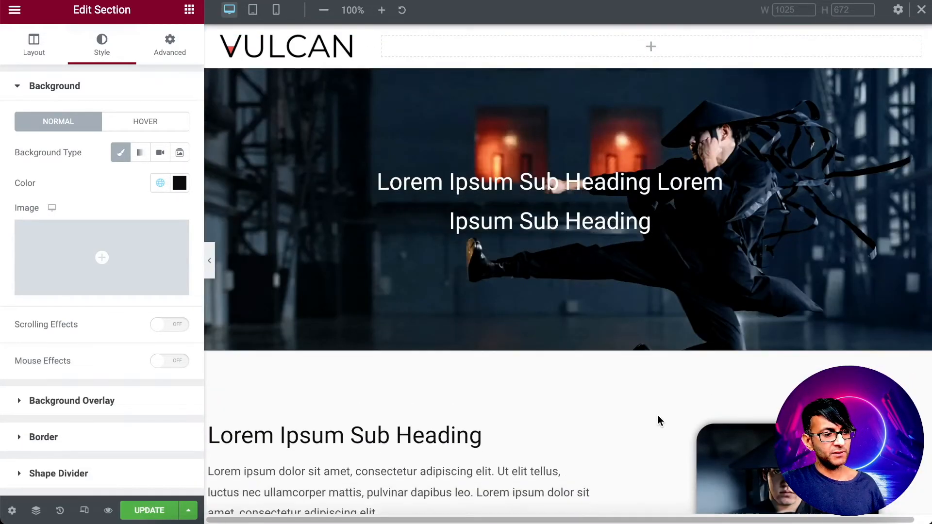
scroll(657, 416, "down", 5)
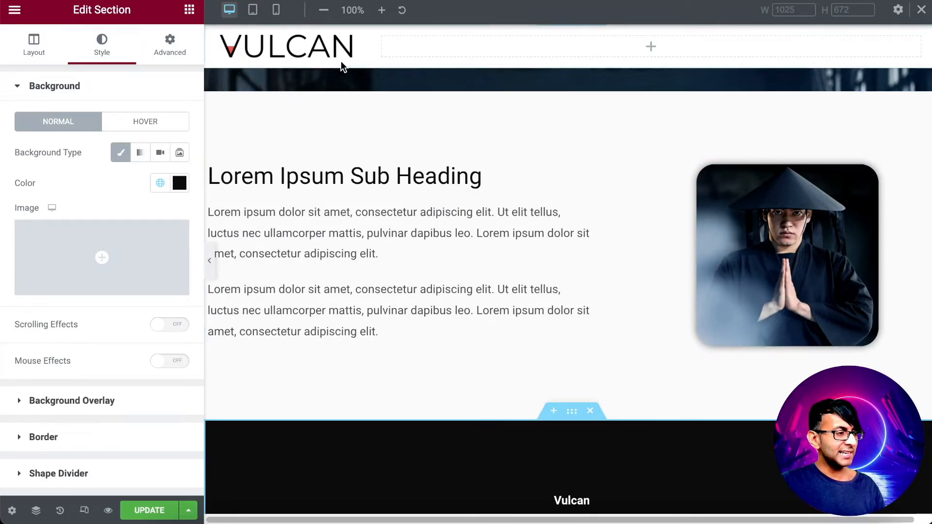
left_click(189, 11)
type("video")
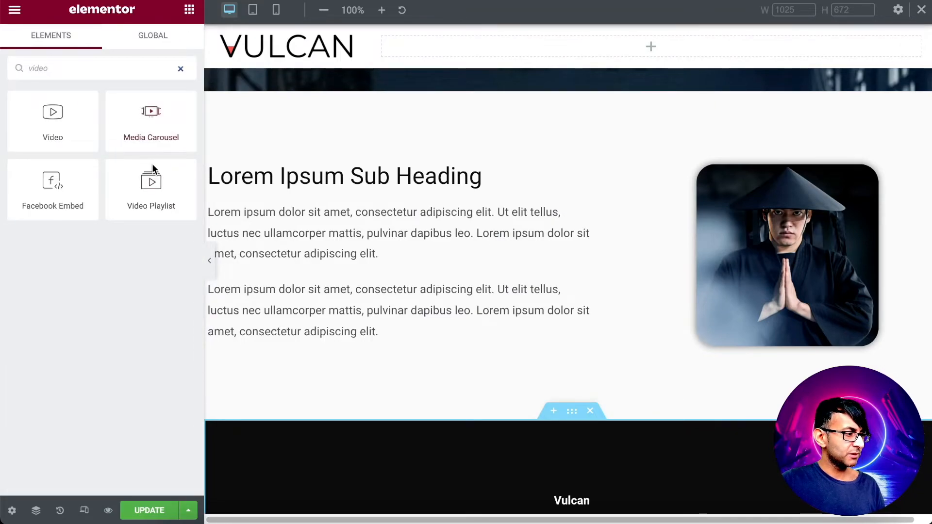
left_click_drag(63, 125, 793, 341)
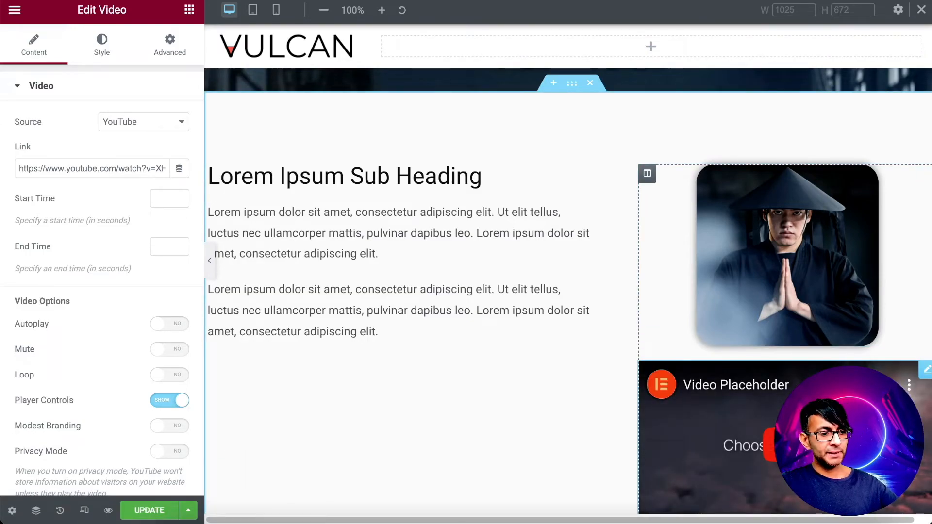
Check the Video widget's link and source options, and delete the widget from below the ninja image
left_click_drag(139, 170, 9, 167)
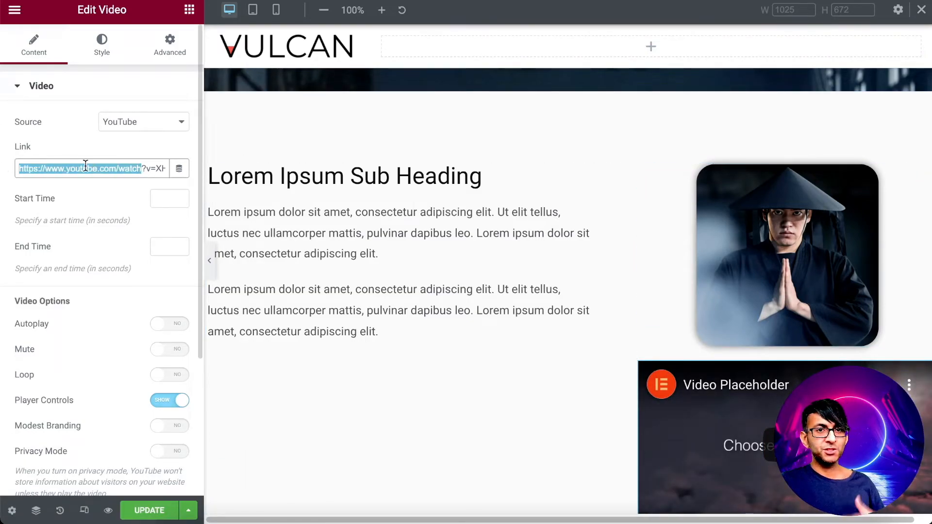
left_click(140, 123)
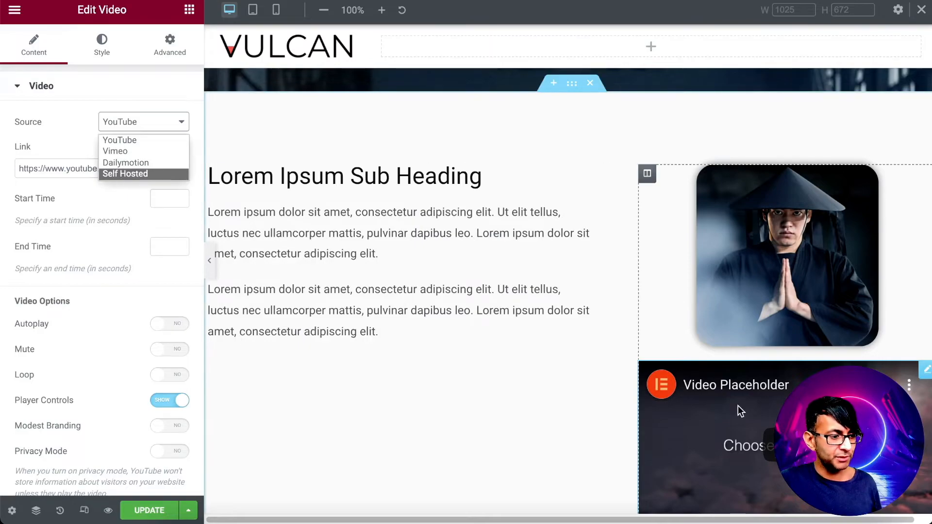
right_click(715, 422)
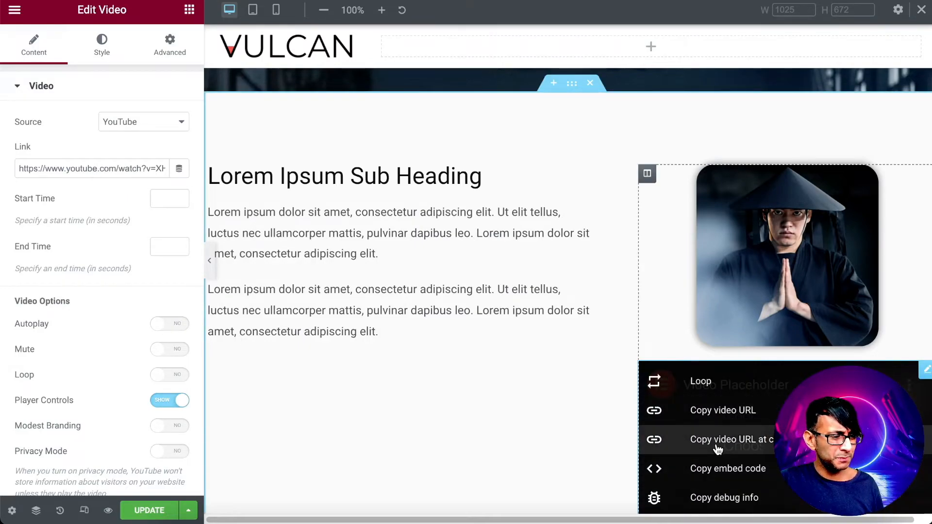
left_click(686, 406)
right_click(926, 374)
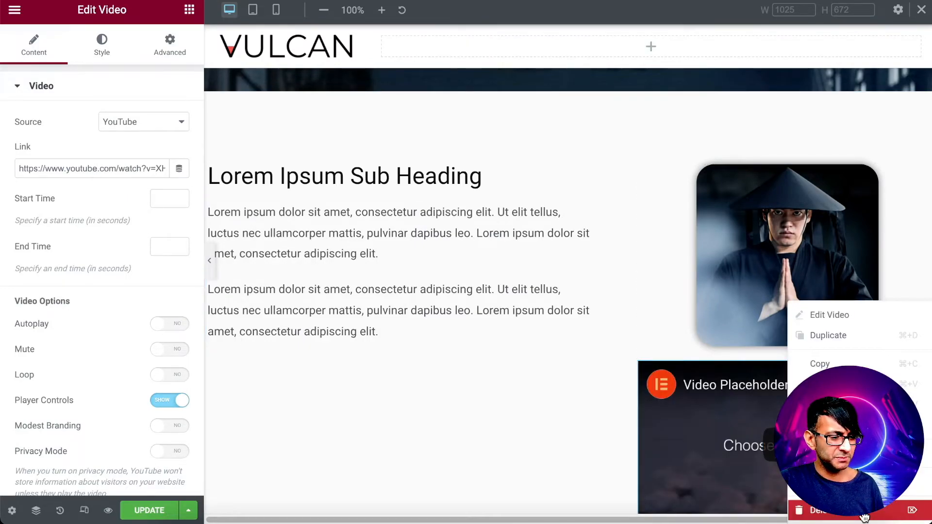
left_click(862, 505)
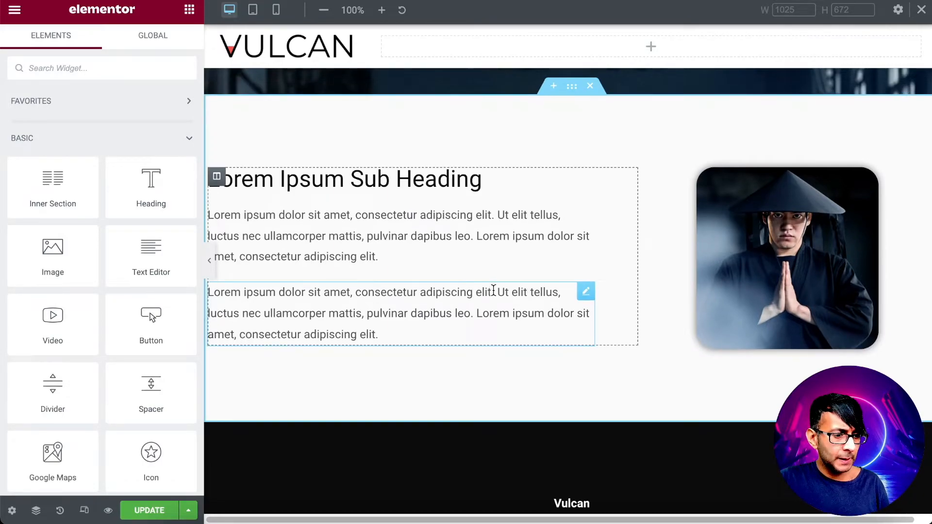
Preview the page in mobile view at a width of 378 and open the footer section's margin and padding settings
scroll(488, 322, "up", 5)
scroll(488, 322, "down", 10)
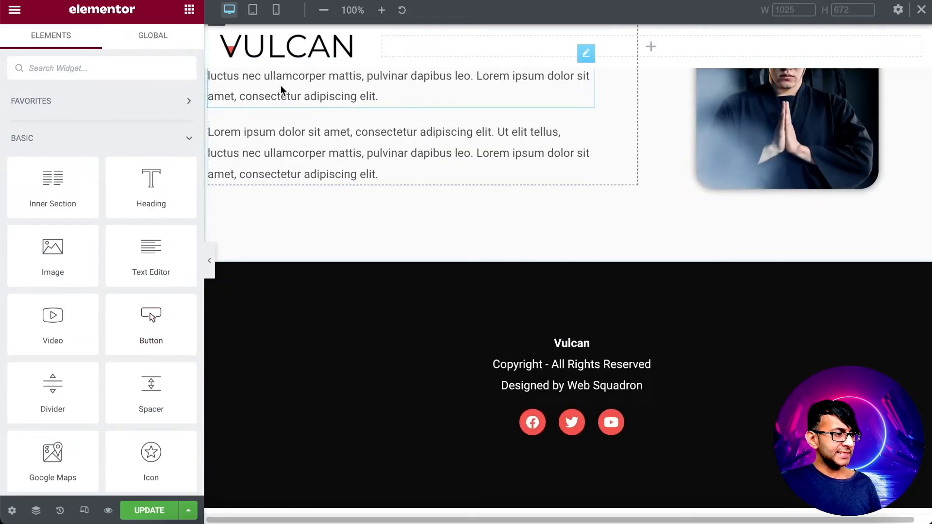
left_click(275, 10)
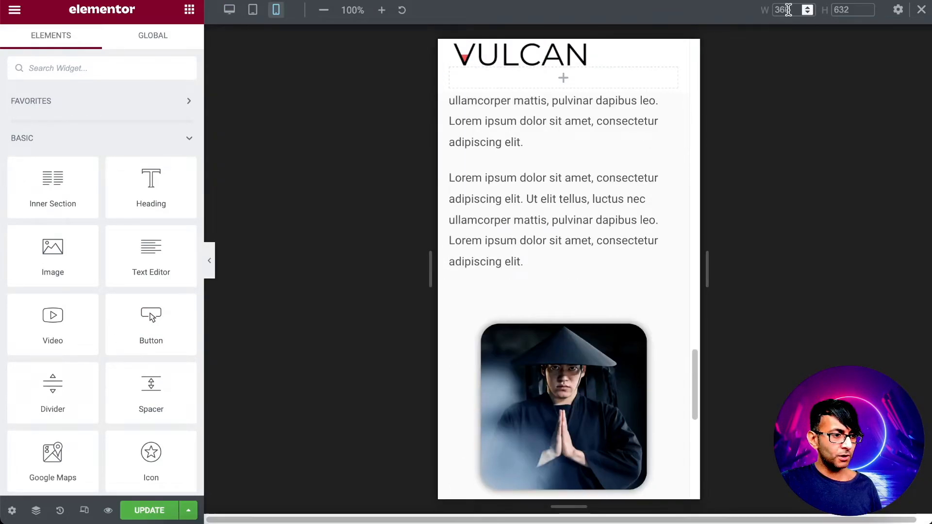
type("378")
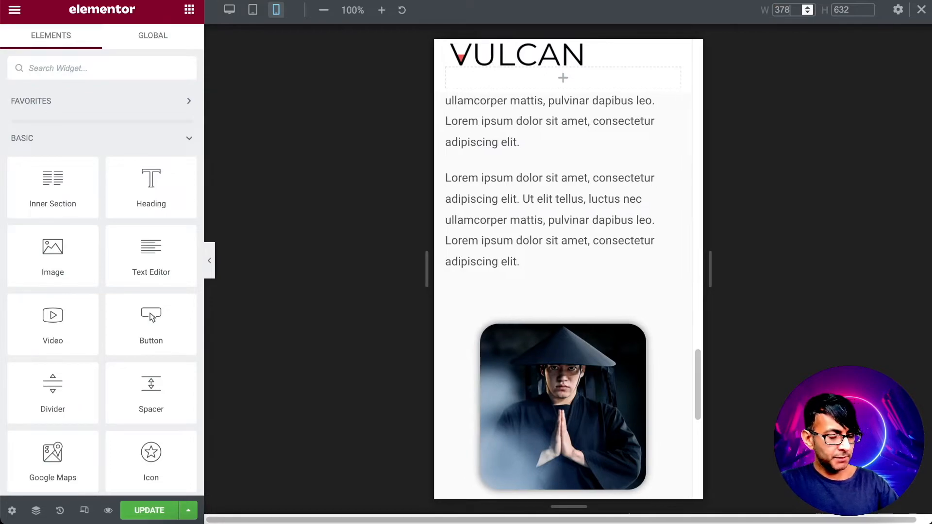
left_click_drag(701, 364, 705, 427)
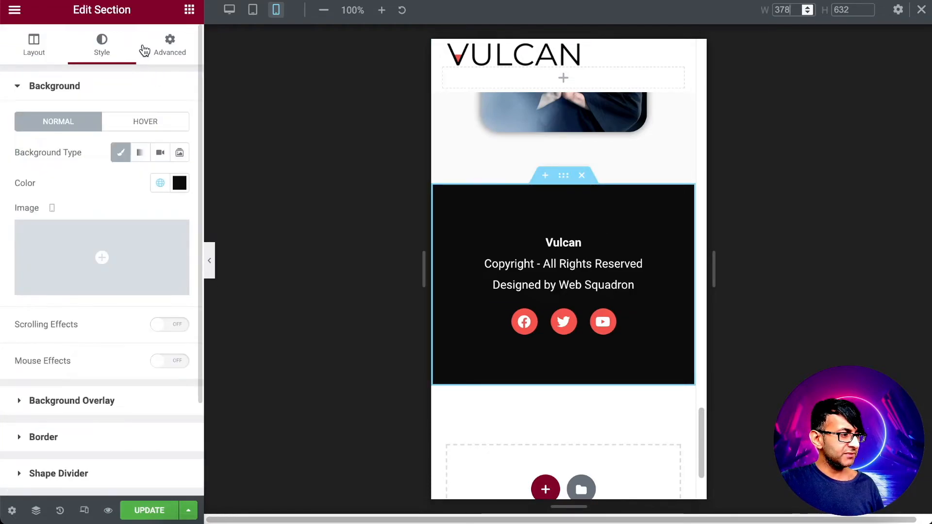
left_click(169, 46)
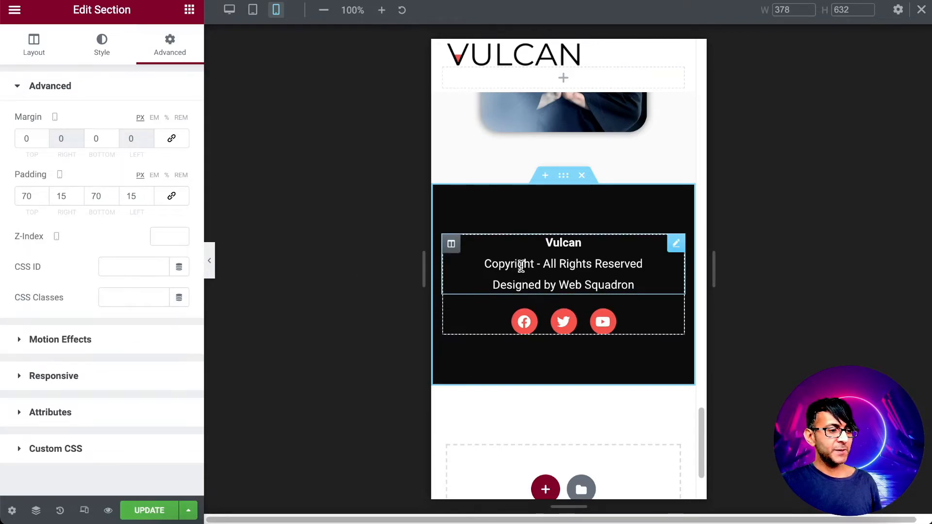
Unlink the margins of the footer's social icons and set their top margin to 40 px for mobile
left_click(674, 319)
left_click(169, 46)
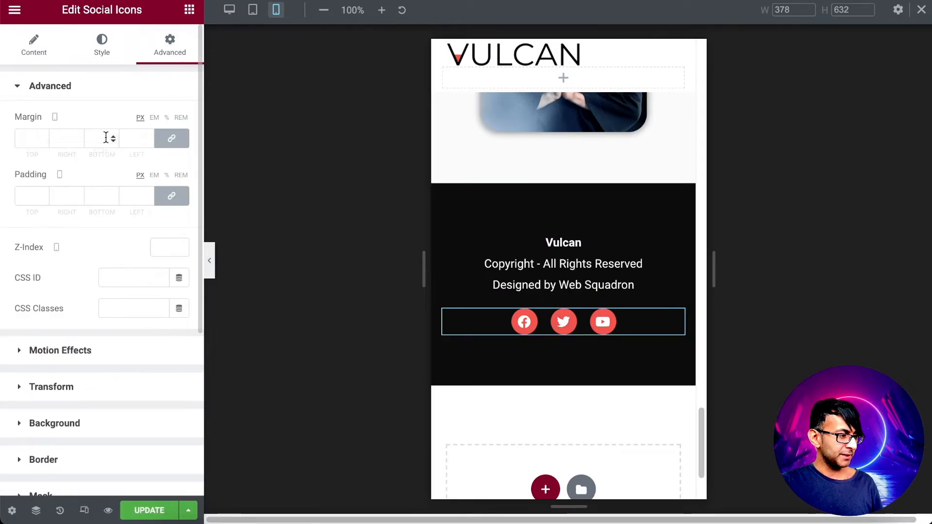
left_click(172, 139)
double_click(29, 141)
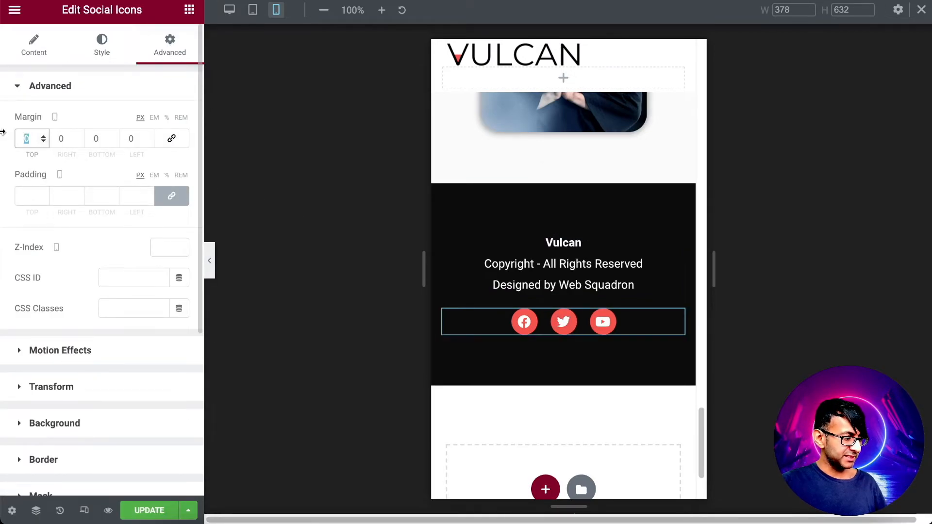
type("40")
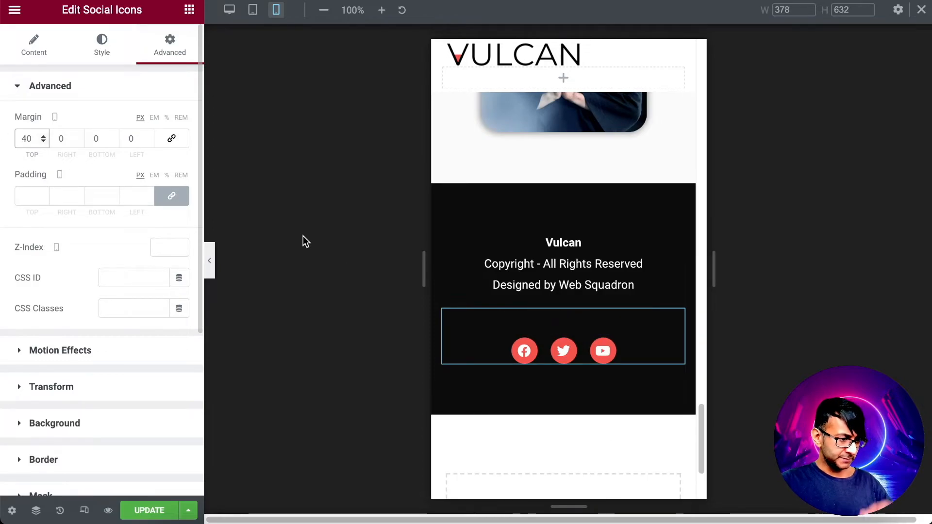
Set the social icons' top margin to 40 px for desktop with unlinked values, and update the page
left_click(230, 9)
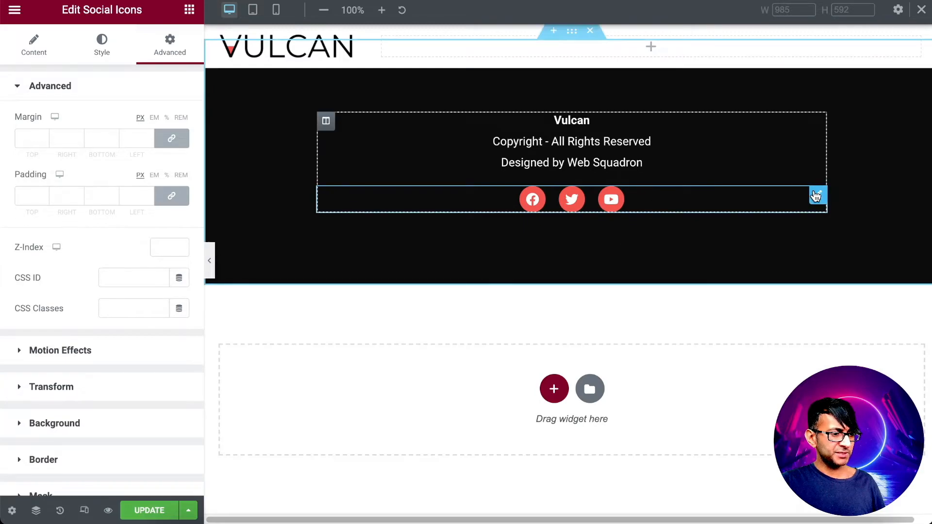
left_click(172, 139)
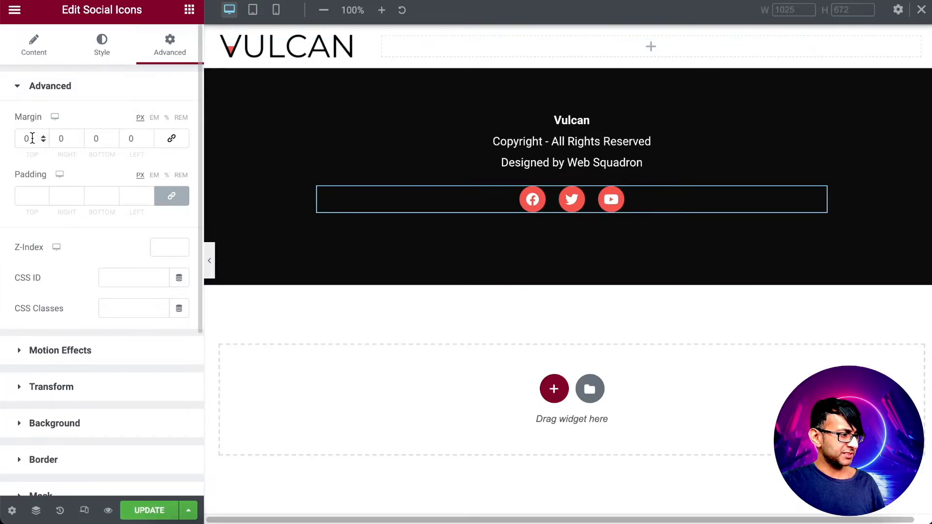
type("40")
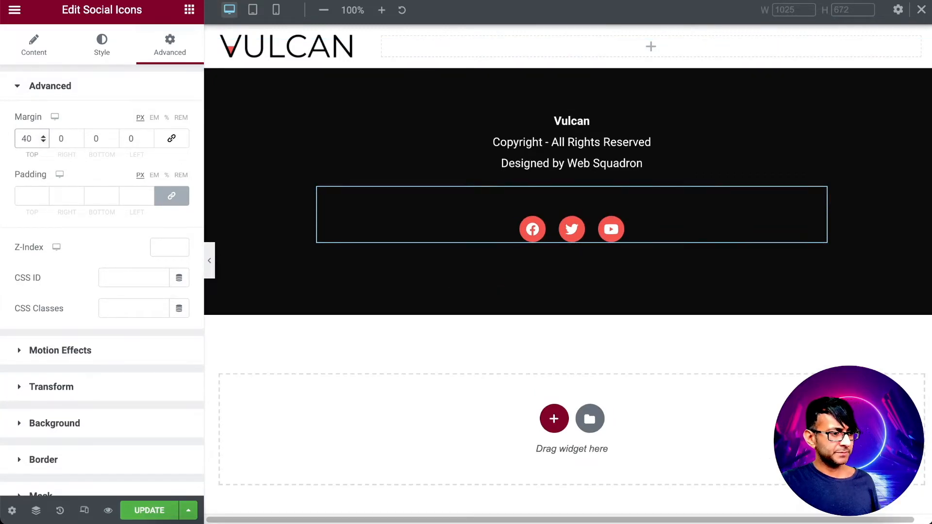
scroll(673, 340, "up", 5)
scroll(623, 377, "down", 2)
scroll(622, 378, "down", 2)
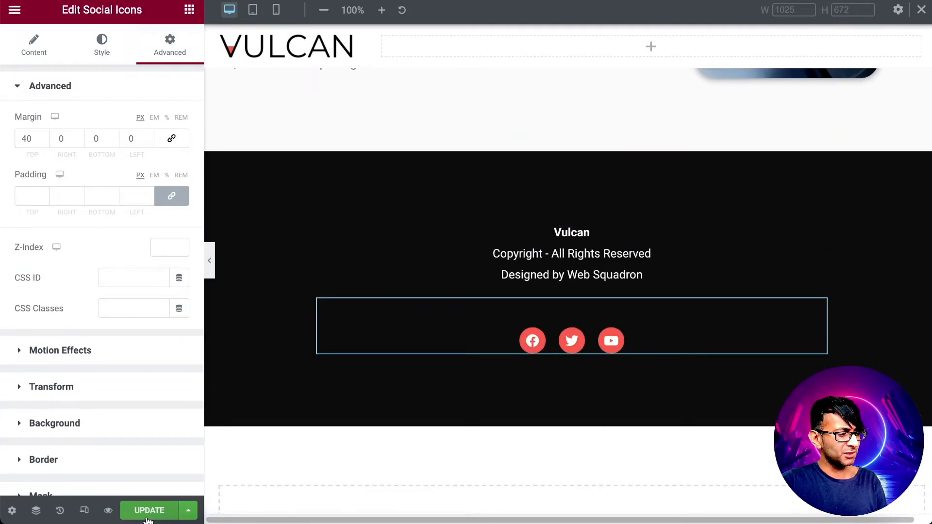
Change the sub heading beside the crouching ninja image, below the hero section, to "Content"
scroll(614, 389, "up", 8)
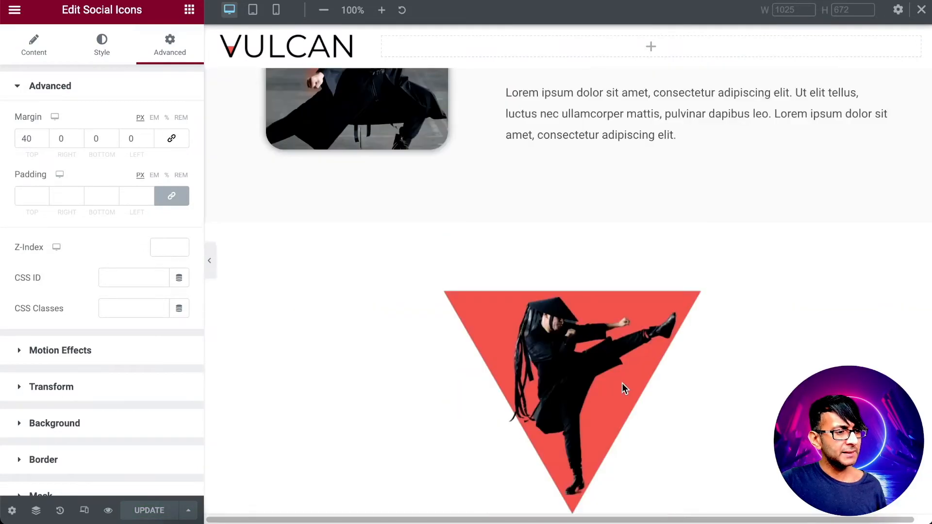
scroll(622, 389, "up", 8)
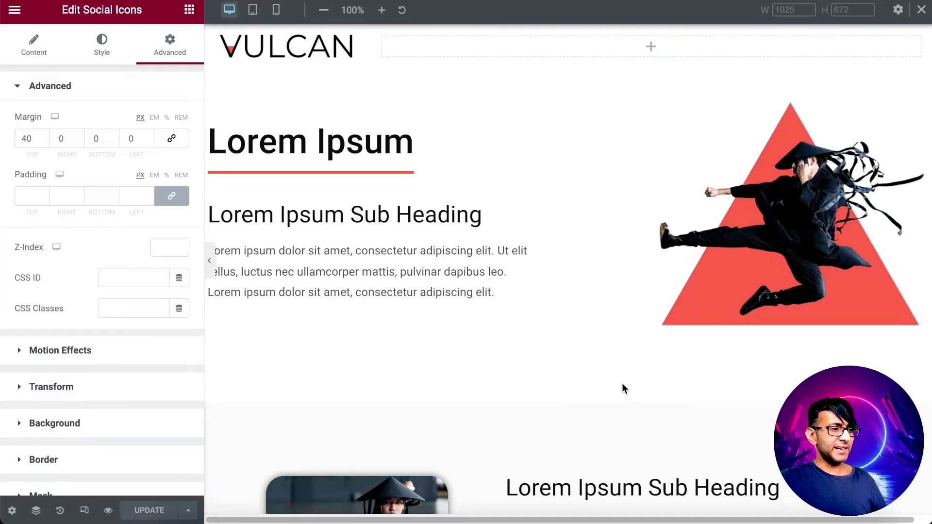
scroll(606, 395, "down", 4)
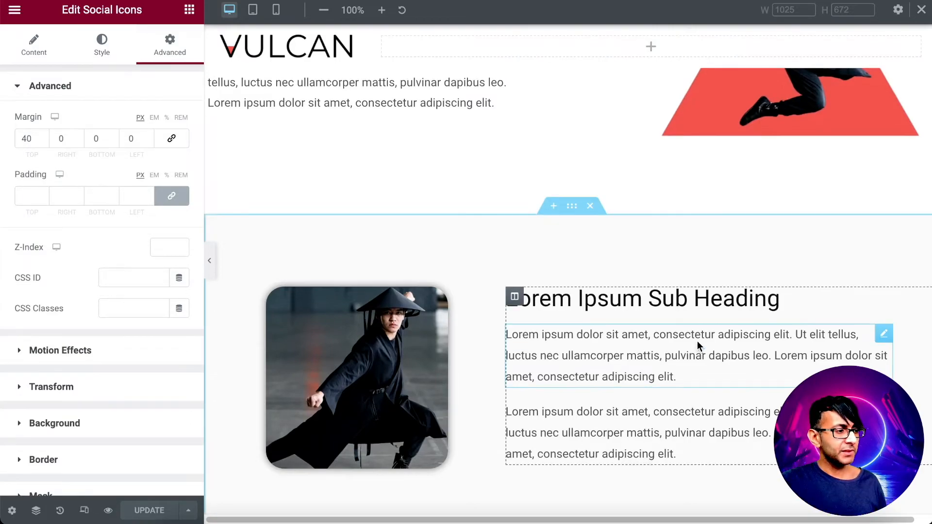
scroll(606, 340, "up", 4)
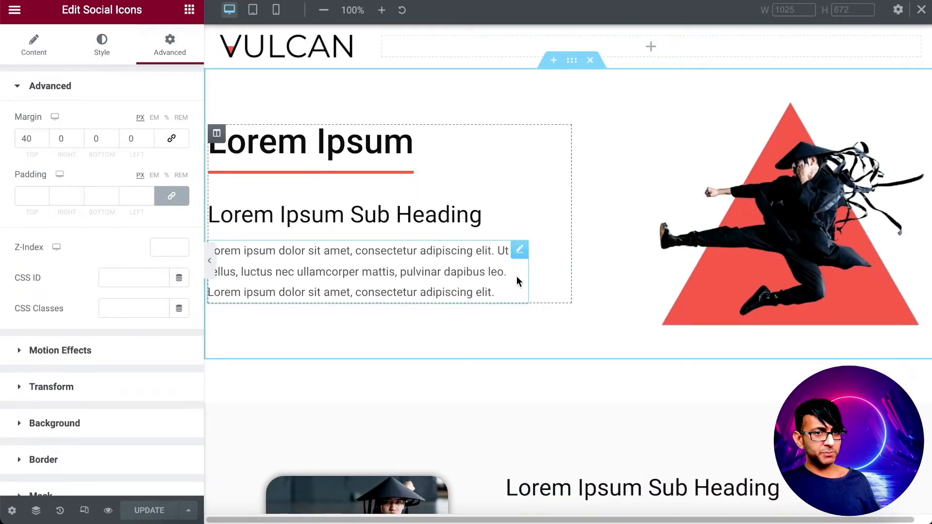
scroll(596, 374, "down", 10)
scroll(595, 374, "down", 14)
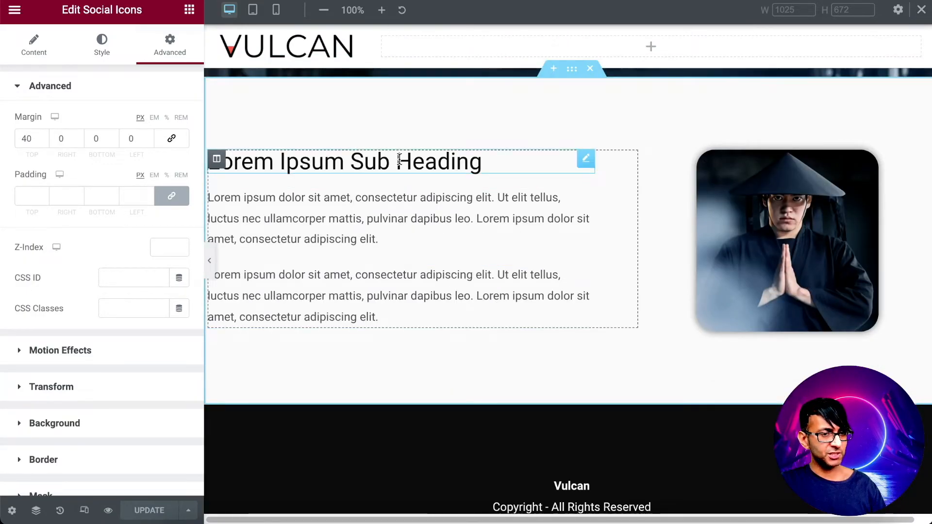
scroll(535, 298, "up", 12)
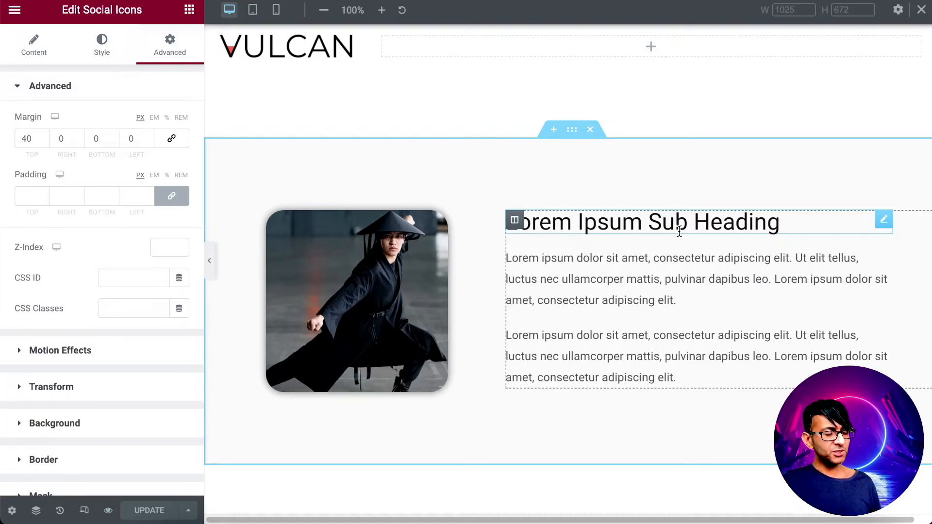
left_click(795, 228)
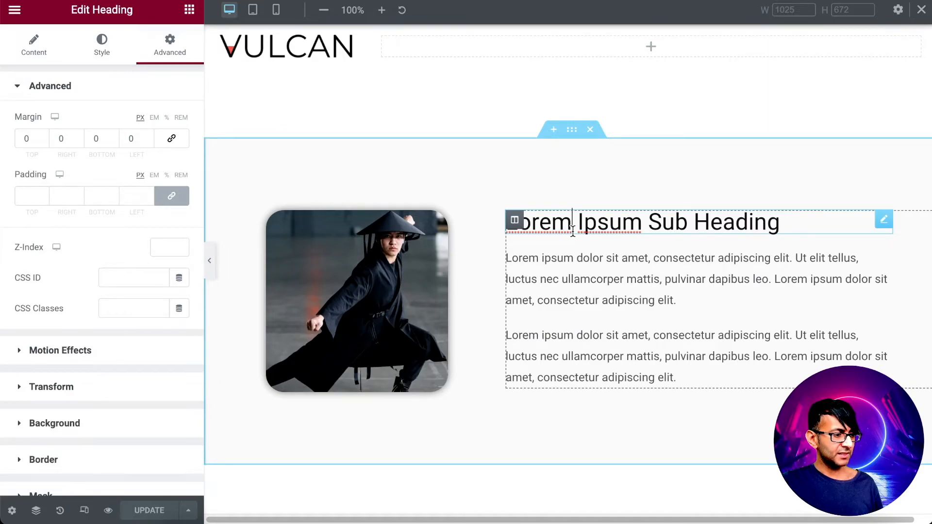
left_click(43, 53)
left_click_drag(143, 147, 0, 124)
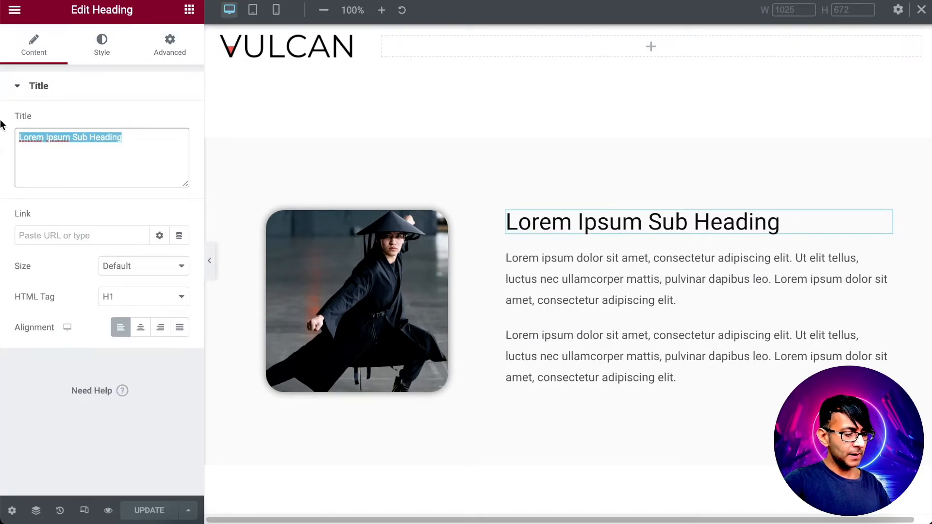
type("CObtec")
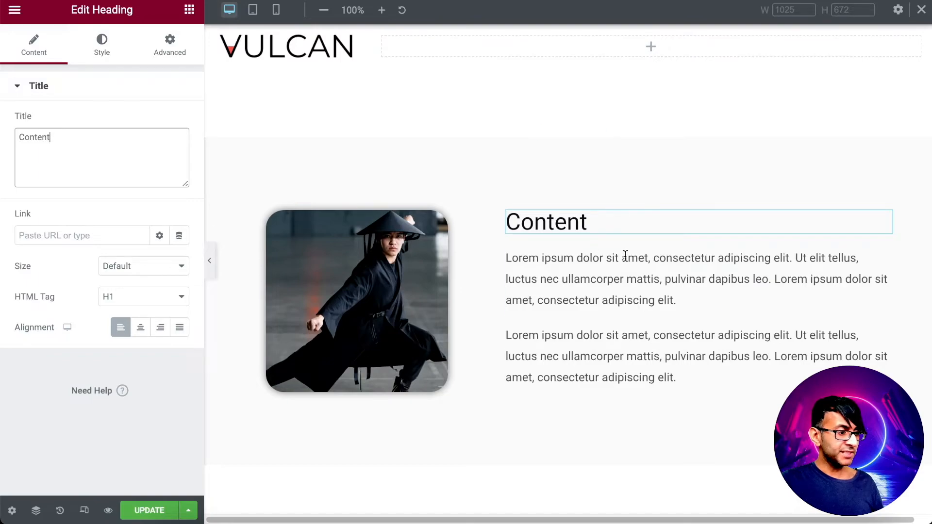
Change the sub heading in the text-and-image section above the footer to "Other"
scroll(626, 256, "down", 15)
key("ctrl+z")
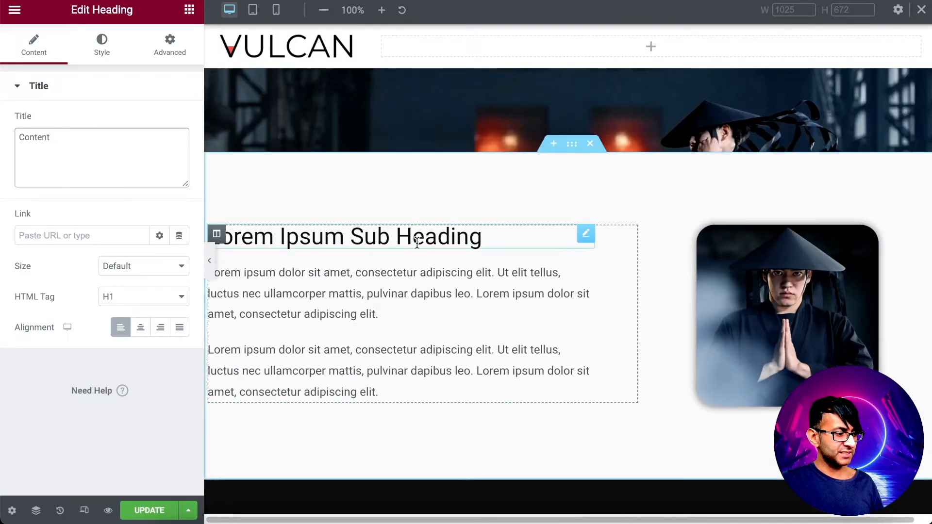
triple_click(125, 138)
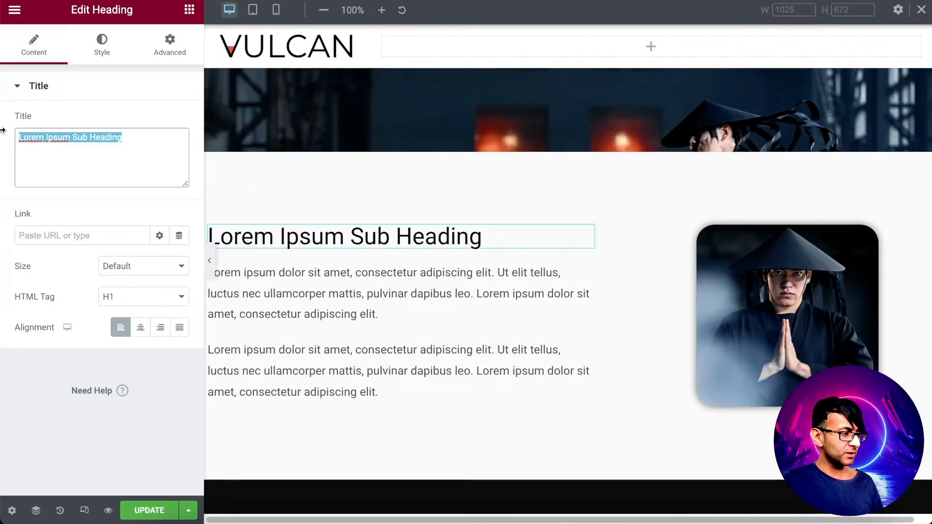
type("Other")
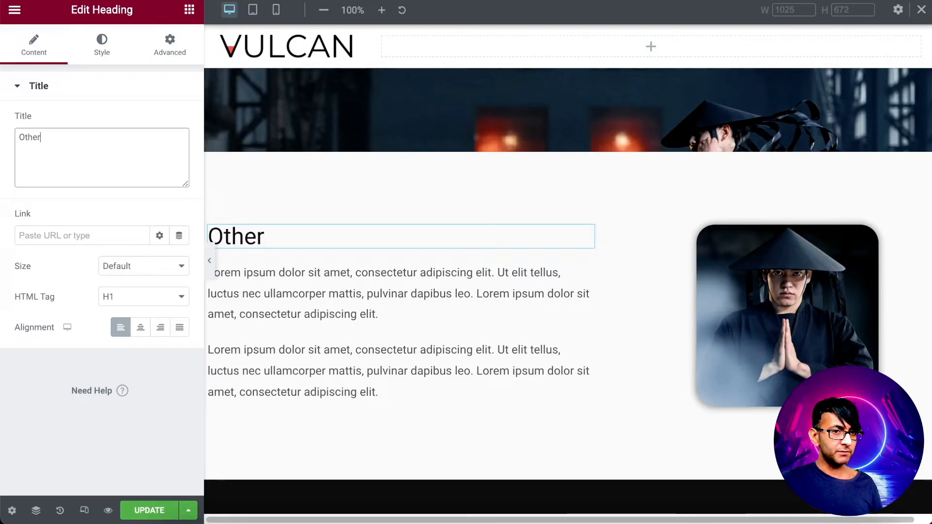
Place a Menu Anchor directly above the Content heading beside the crouching ninja image and set its ID to "content"
scroll(407, 330, "up", 15)
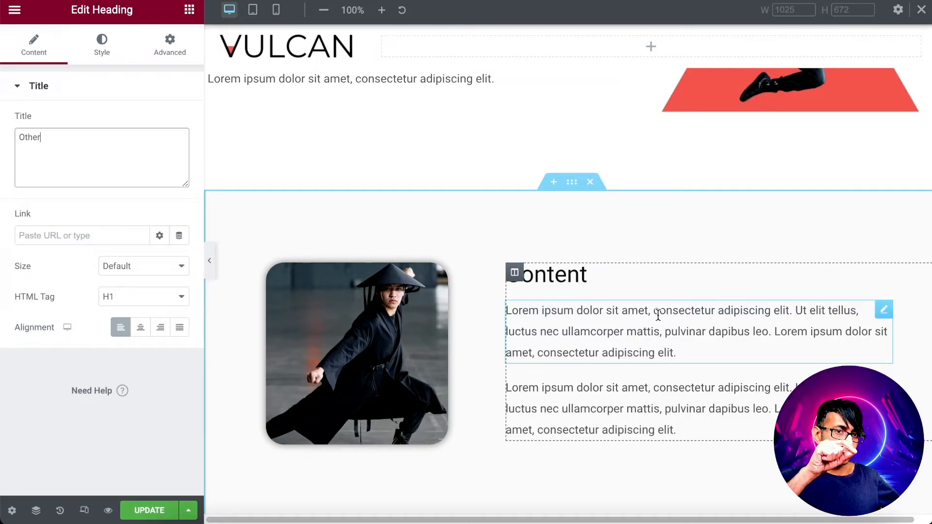
left_click(178, 55)
left_click(189, 11)
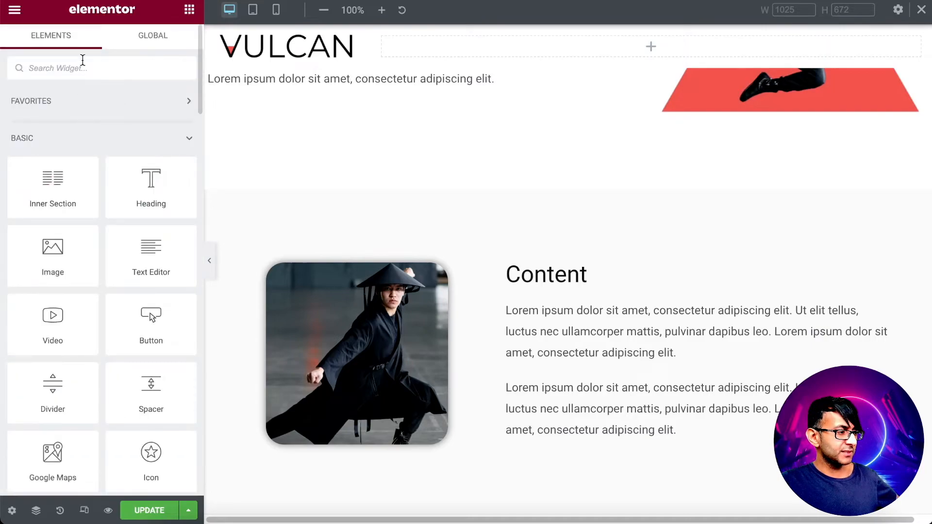
type("anch")
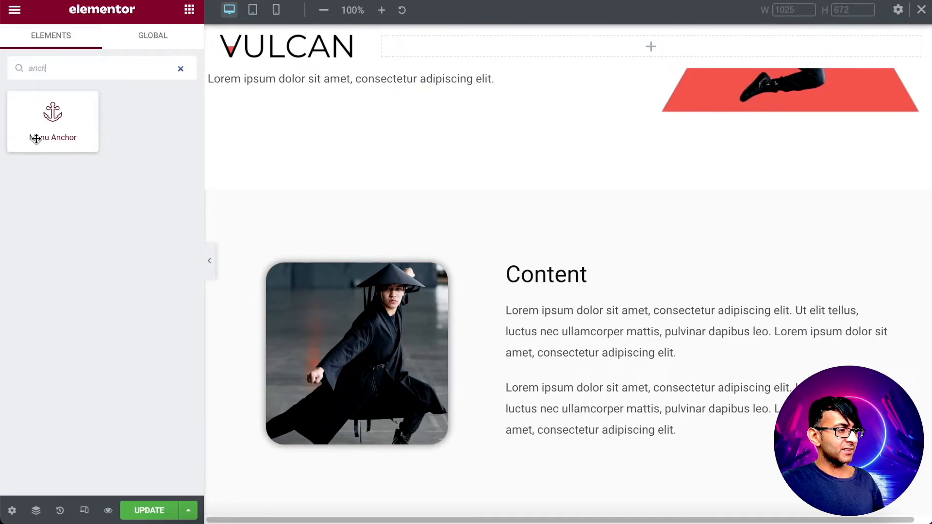
left_click_drag(38, 137, 573, 270)
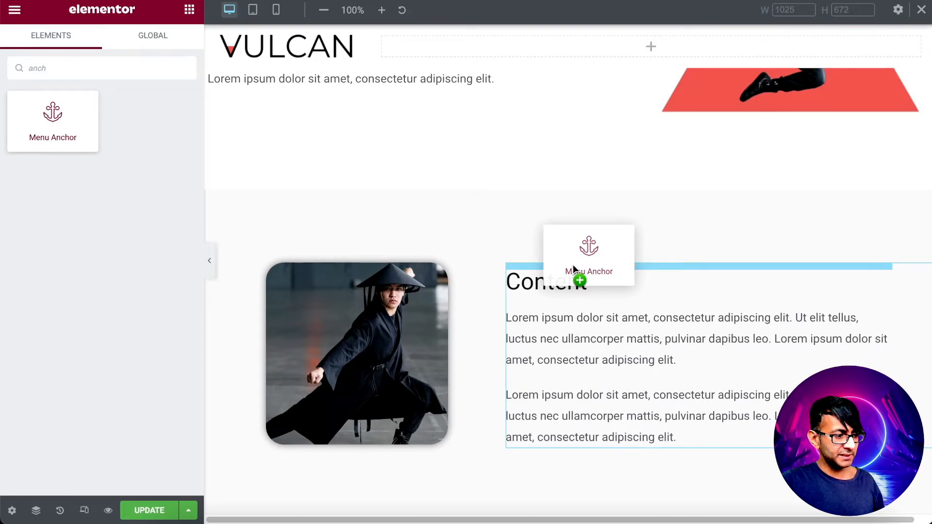
left_click_drag(573, 270, 574, 270)
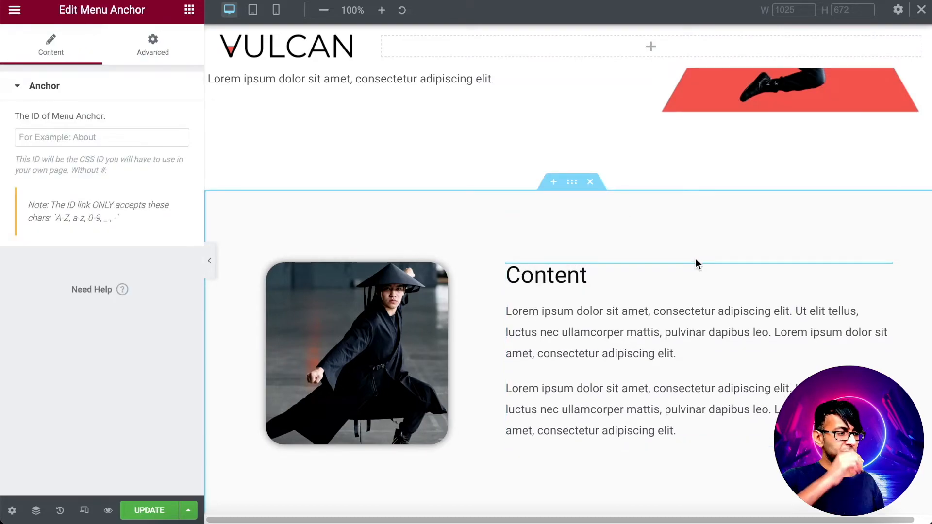
left_click(81, 139)
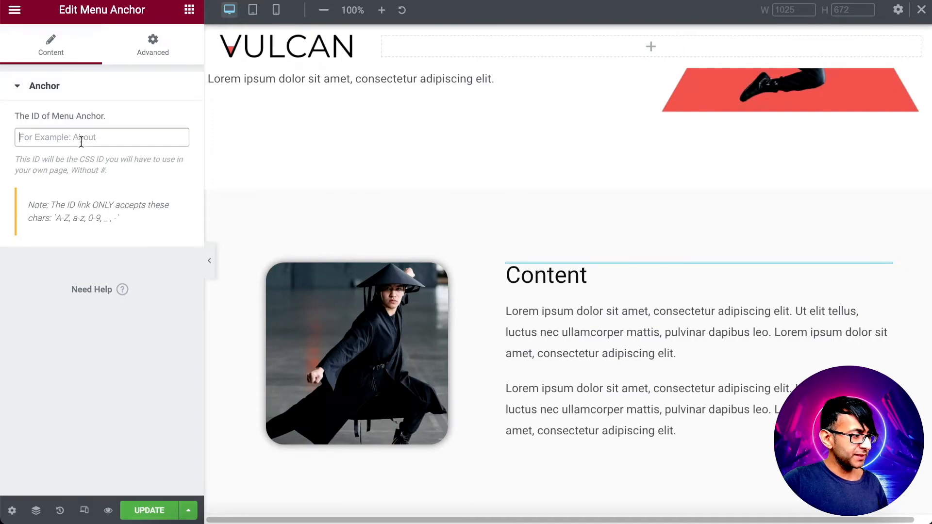
type("conten")
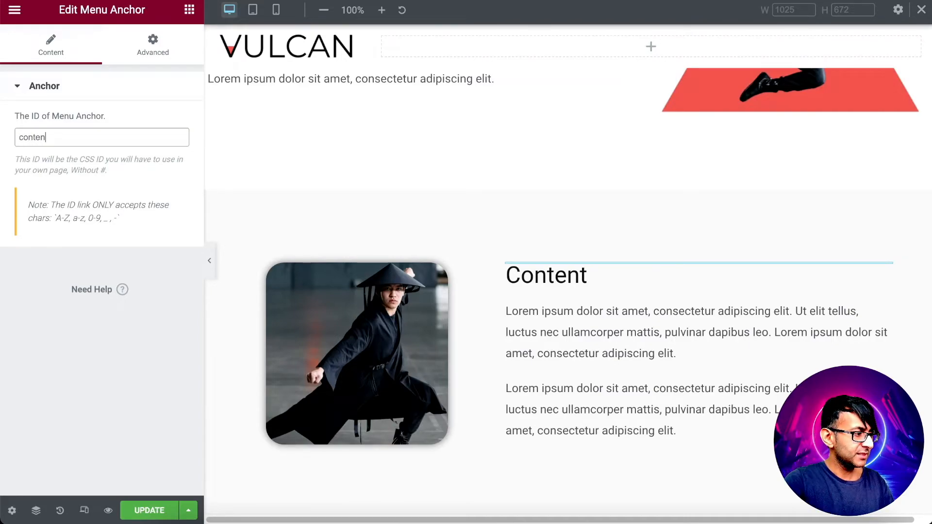
type("t")
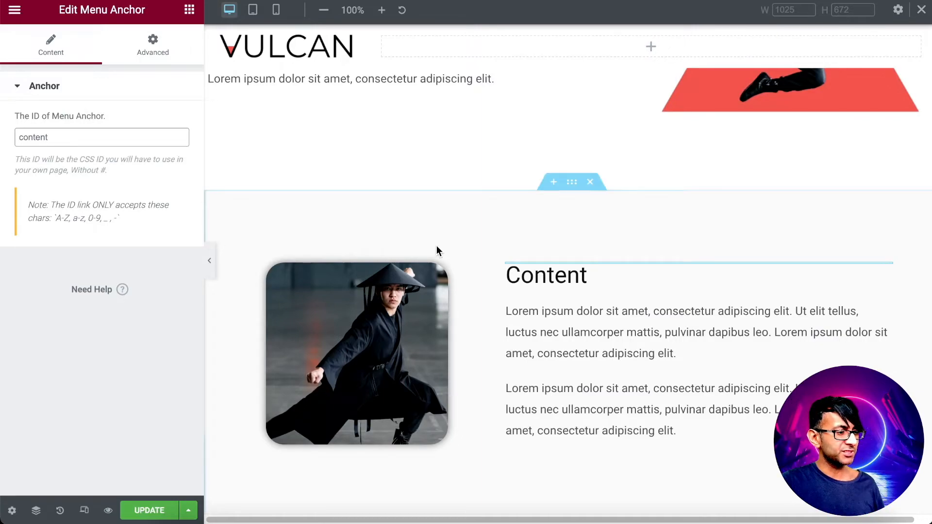
Place a Menu Anchor directly above the Other heading in the section before the footer and set its ID to "other"
scroll(512, 345, "up", 3)
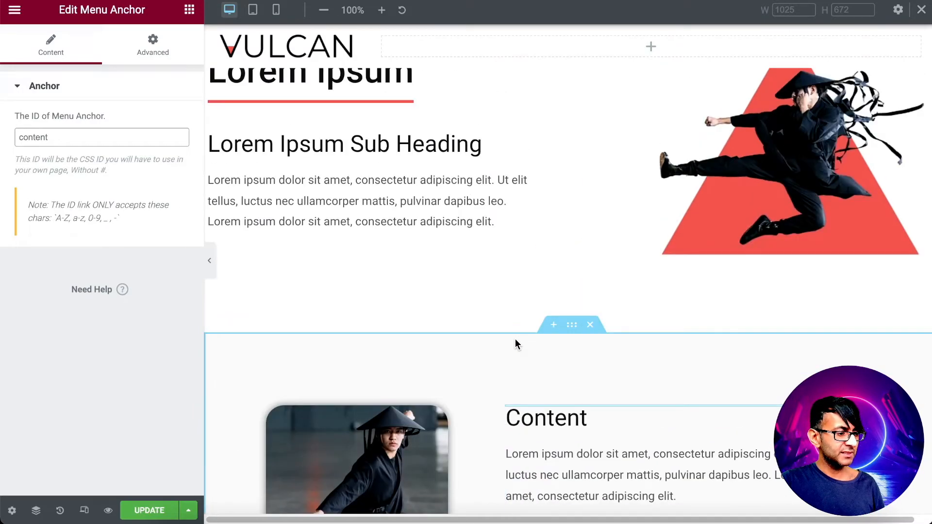
scroll(589, 409, "down", 12)
scroll(590, 409, "down", 5)
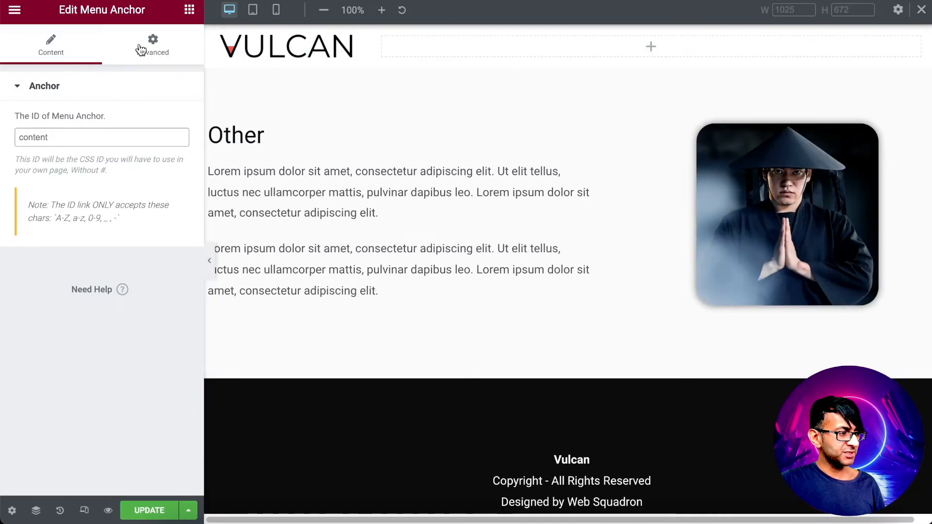
left_click(190, 11)
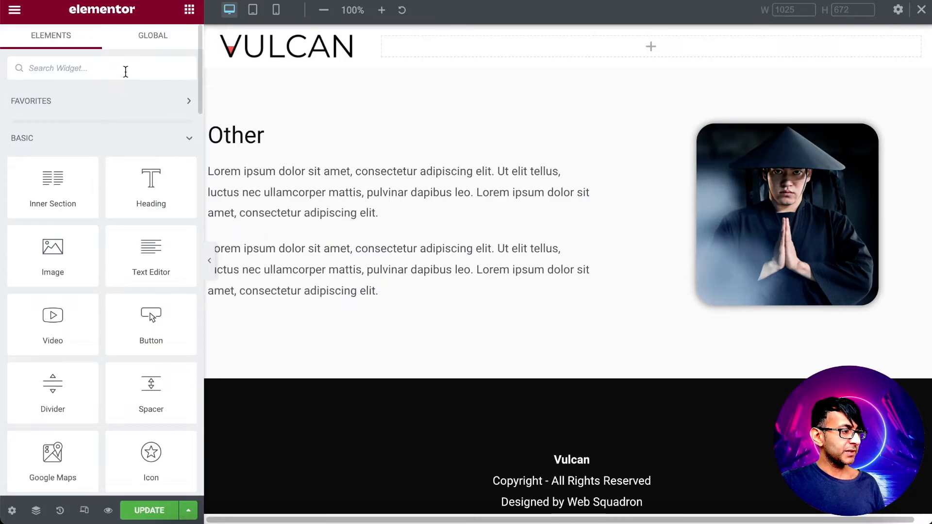
type("anch")
left_click_drag(58, 119, 392, 126)
left_click(76, 133)
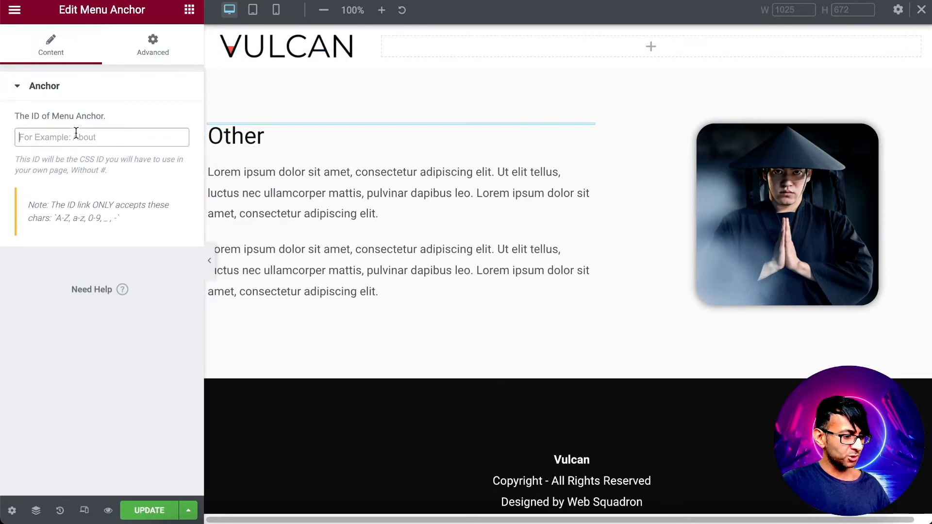
type("other")
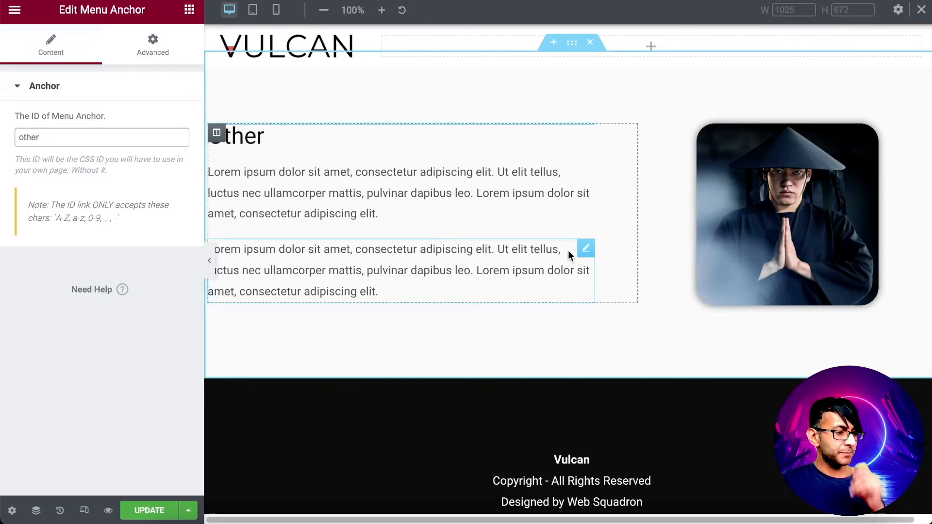
Examine the page sections between the Content and Other headings to review where the two menu anchors sit
scroll(444, 240, "up", 3)
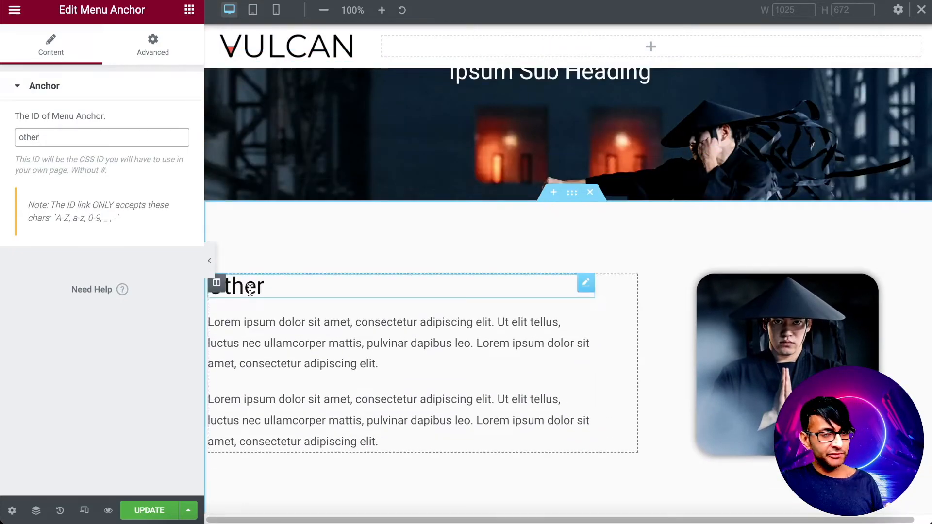
scroll(675, 289, "up", 6)
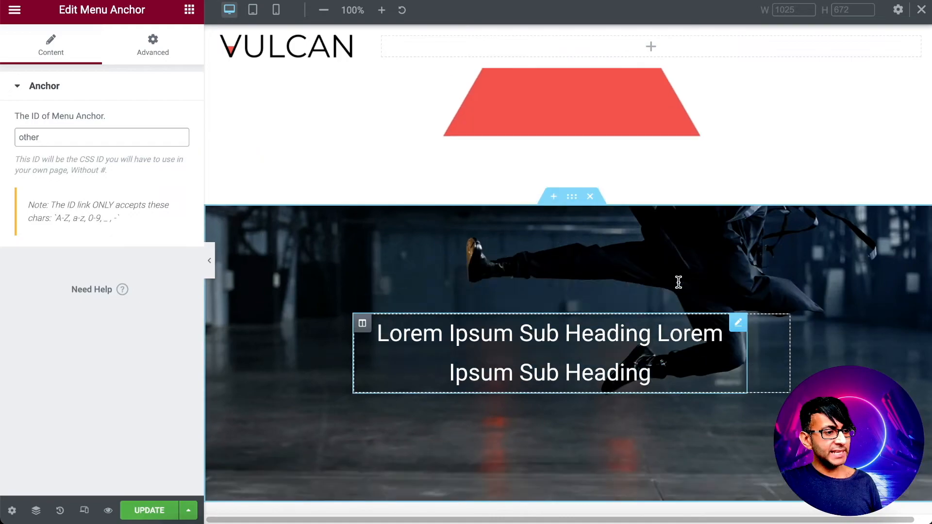
scroll(678, 283, "down", 10)
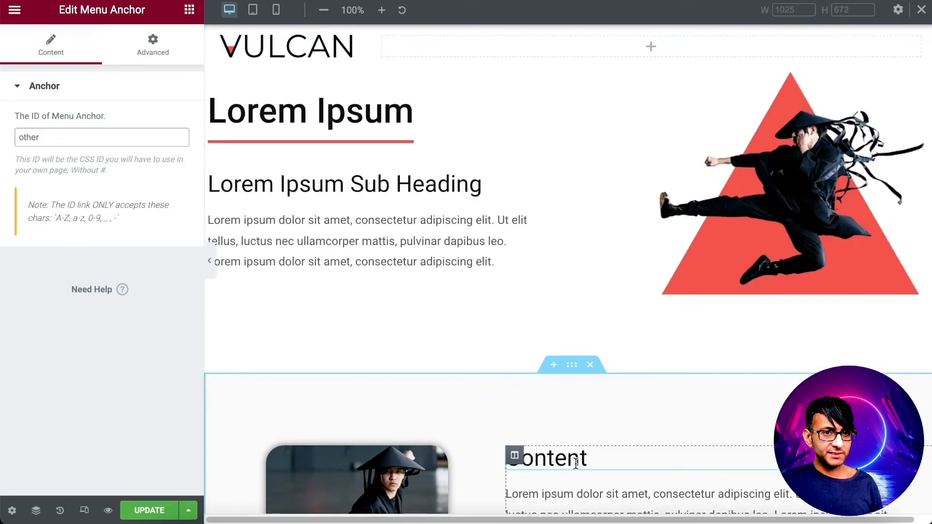
scroll(576, 463, "down", 7)
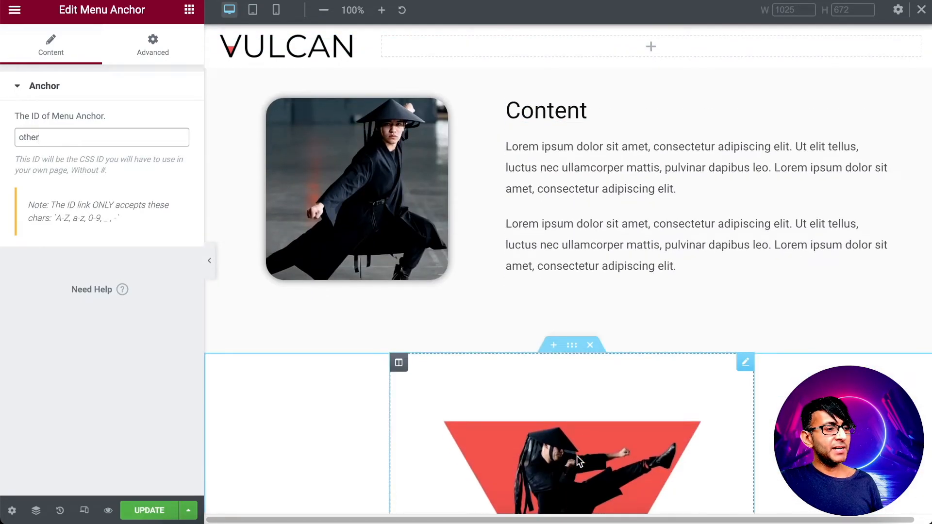
scroll(577, 456, "down", 1)
scroll(651, 219, "down", 1)
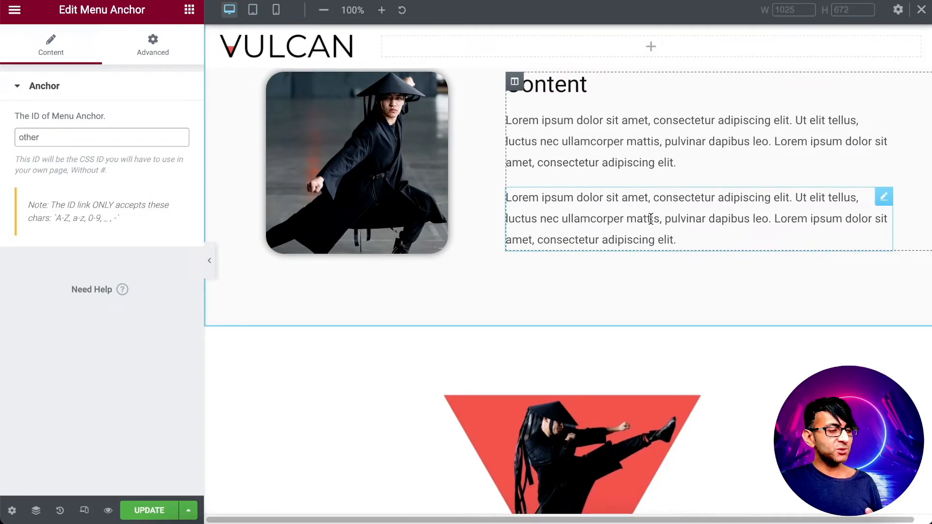
scroll(587, 256, "up", 7)
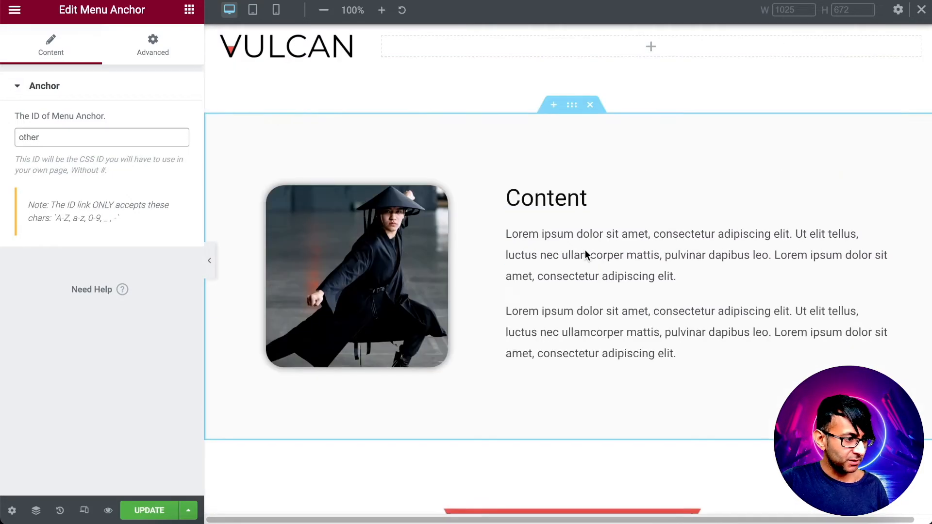
scroll(582, 388, "down", 1)
scroll(583, 388, "down", 8)
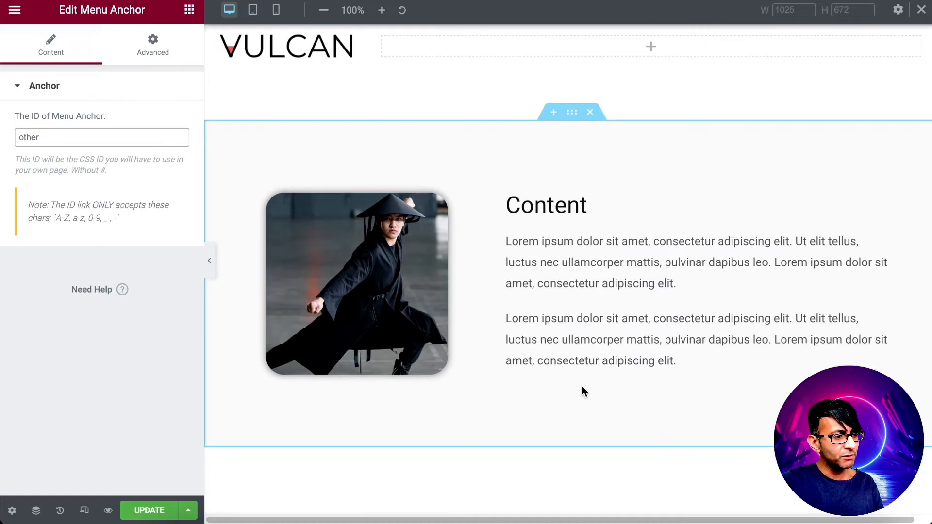
scroll(583, 389, "up", 2)
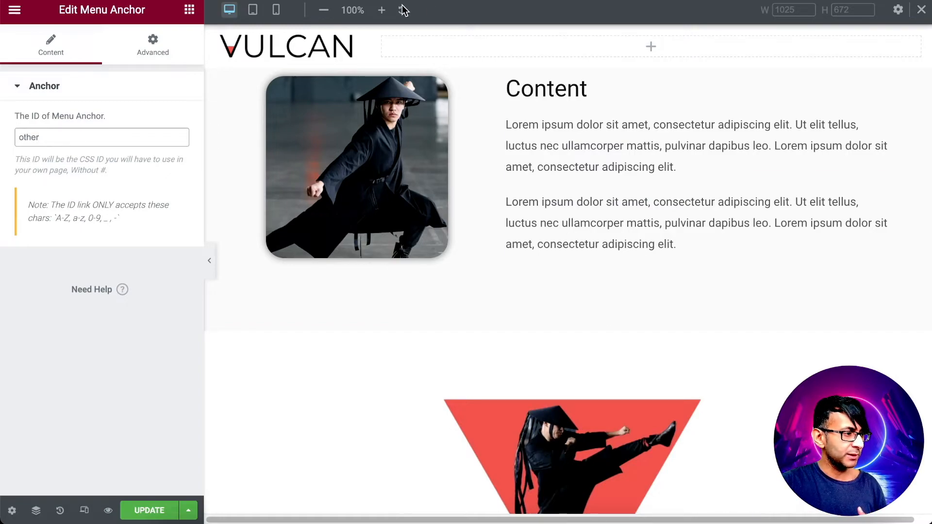
Check the page title in the page settings, update the page, and preview it with its web address
key("ctrl+l")
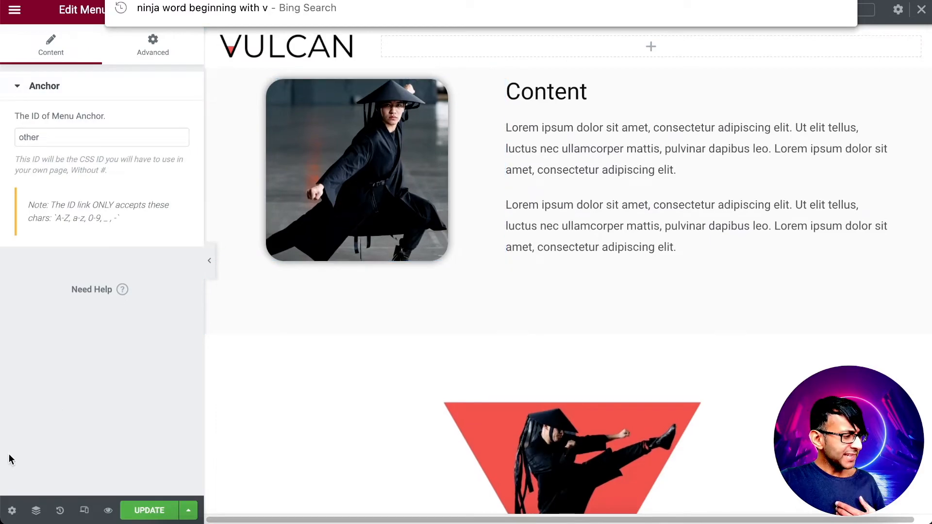
left_click(11, 510)
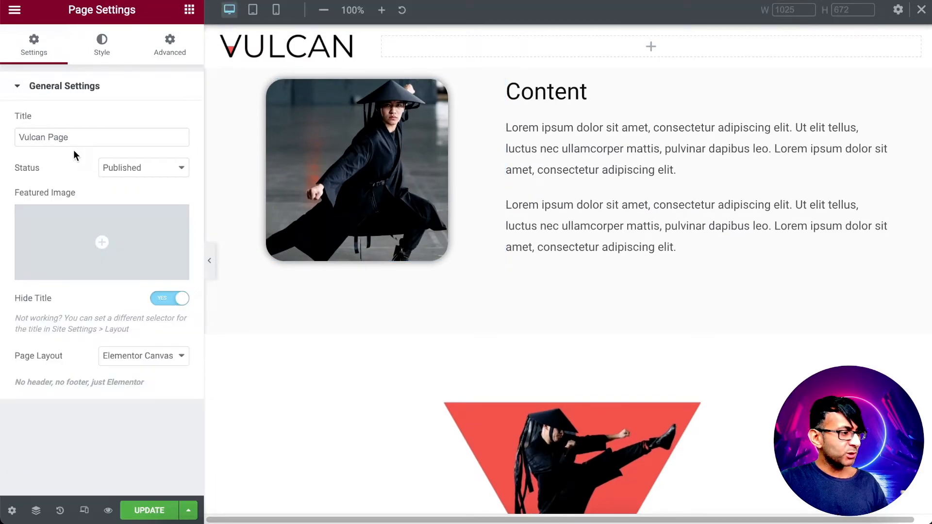
left_click(148, 512)
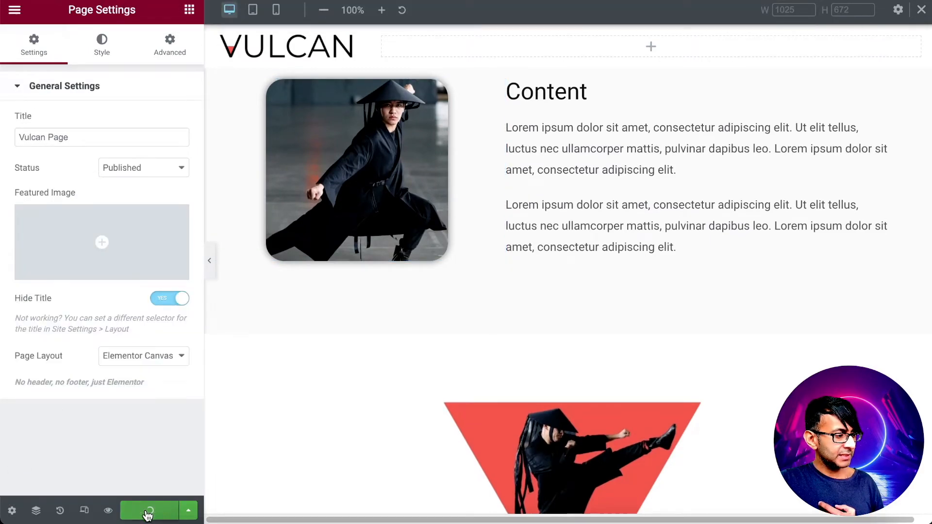
left_click(108, 510)
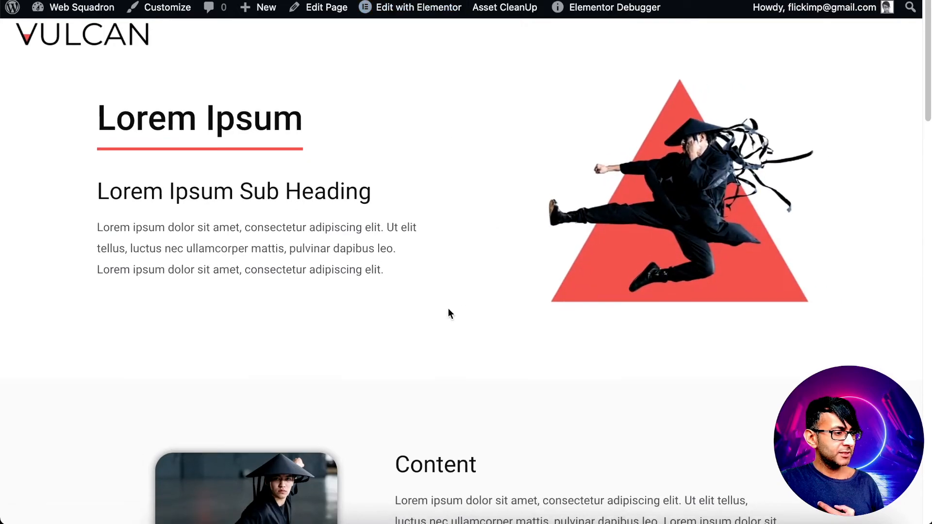
key("super+l")
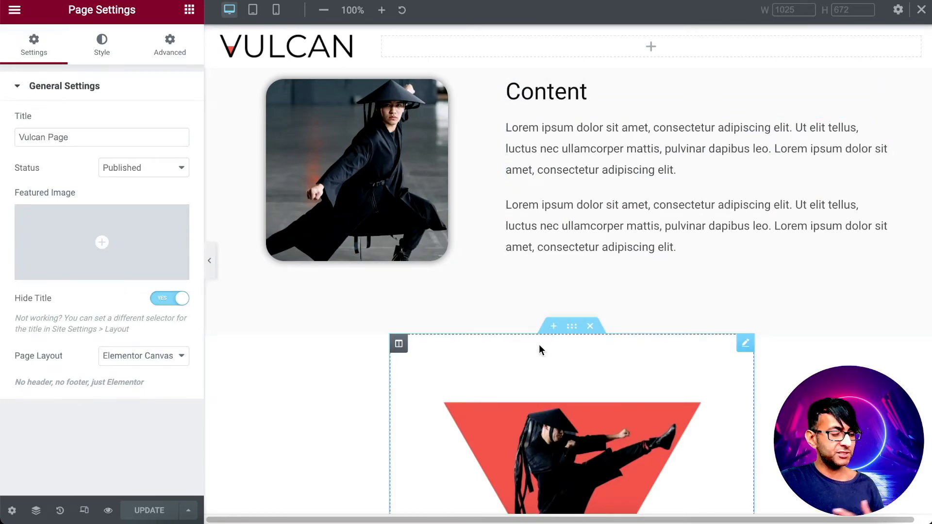
Open the "Copyright - All Rights Reserved" item of the footer's icon list to examine its link setting
scroll(538, 349, "down", 1)
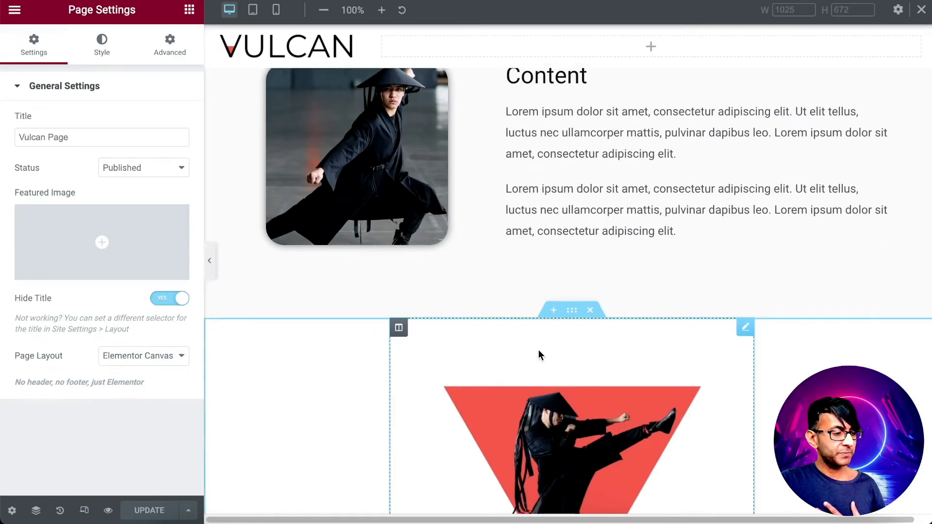
scroll(539, 352, "up", 8)
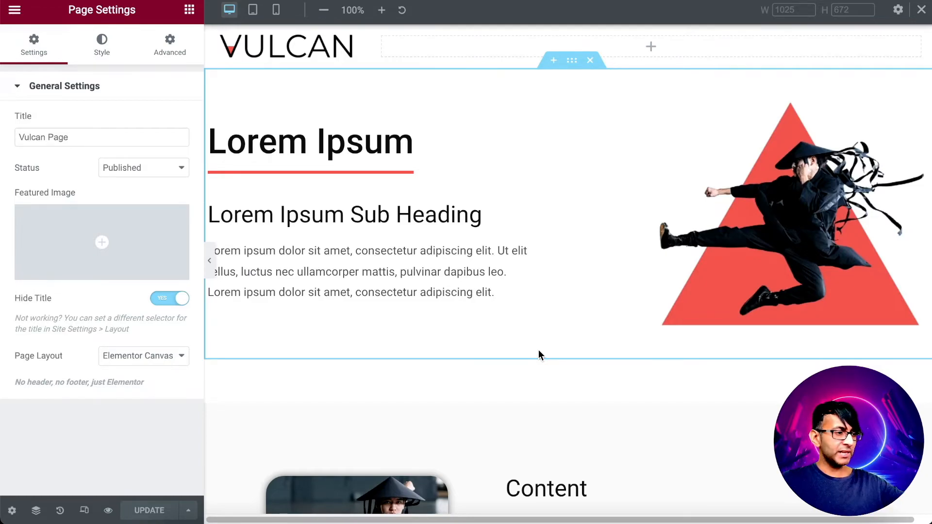
scroll(575, 340, "down", 10)
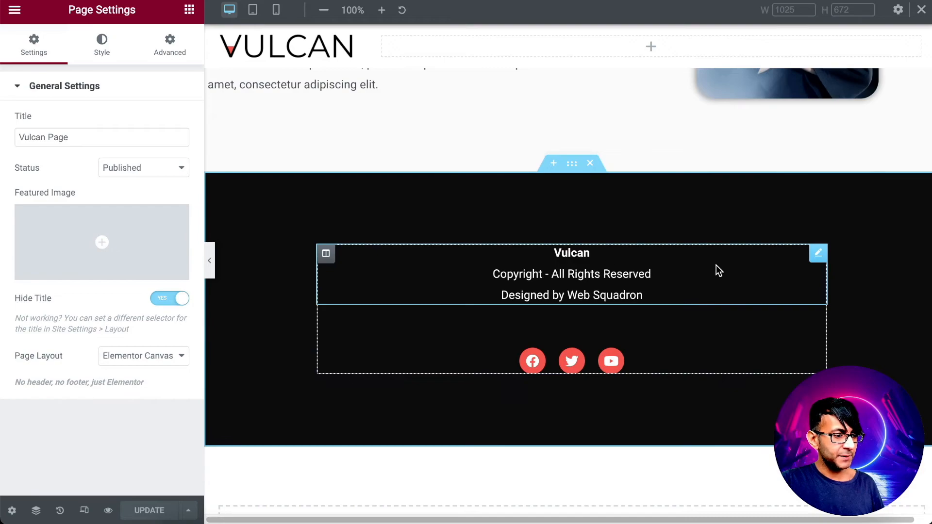
left_click(718, 271)
left_click(34, 48)
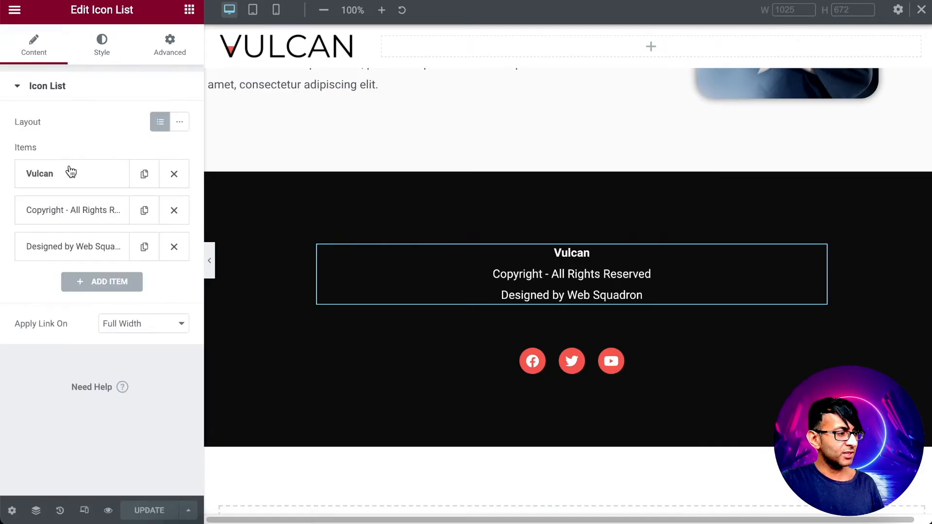
left_click(73, 211)
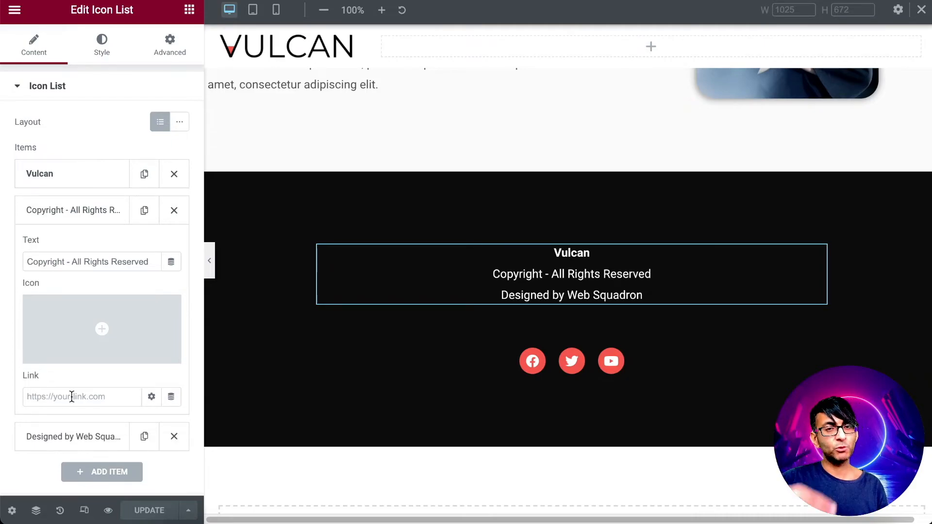
Place a Menu Anchor directly below the Vulcan logo in the header's first column
scroll(508, 319, "up", 10)
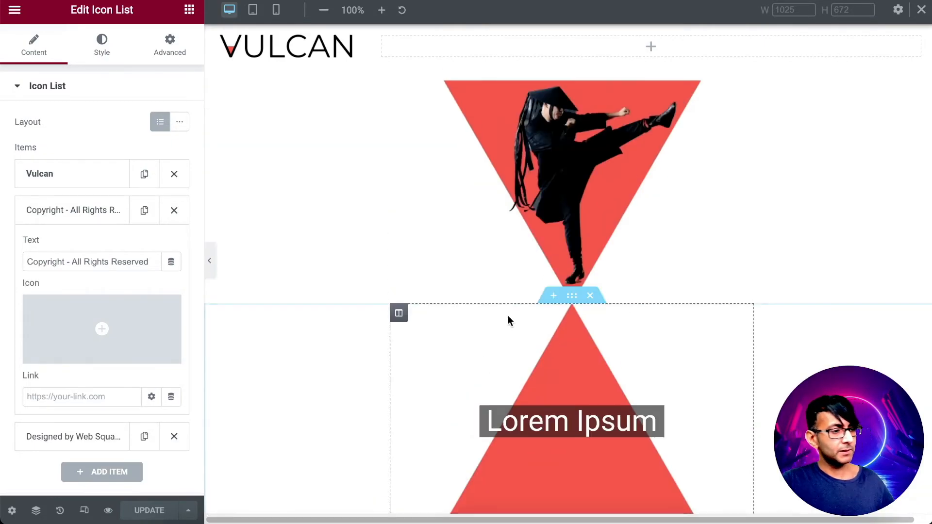
scroll(508, 328, "up", 4)
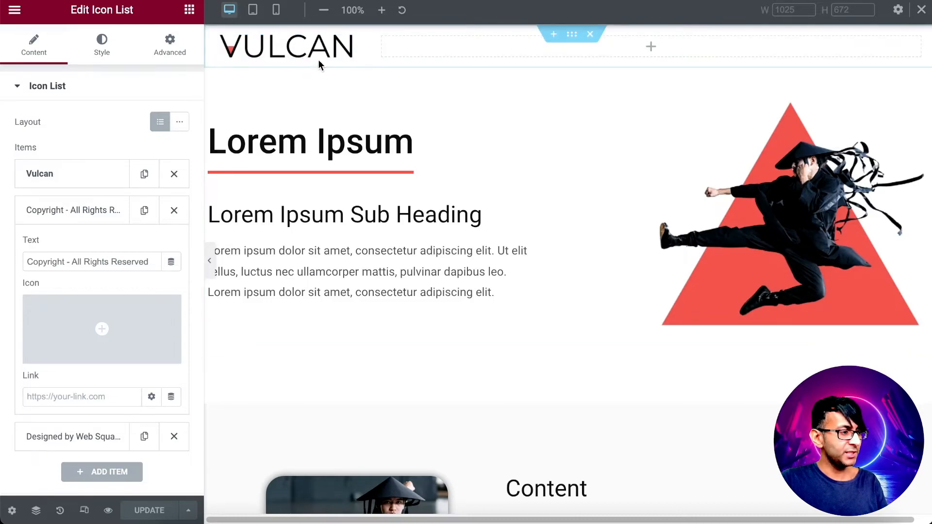
left_click(190, 10)
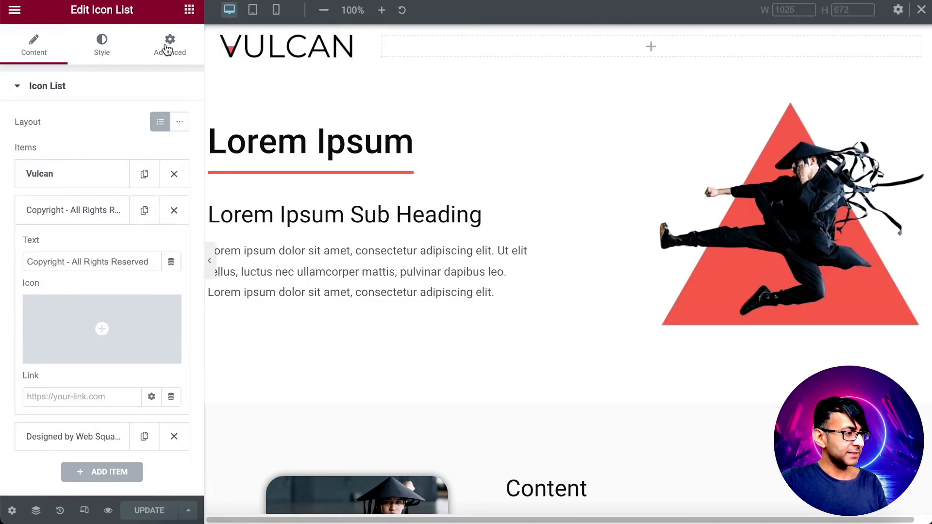
type("anch")
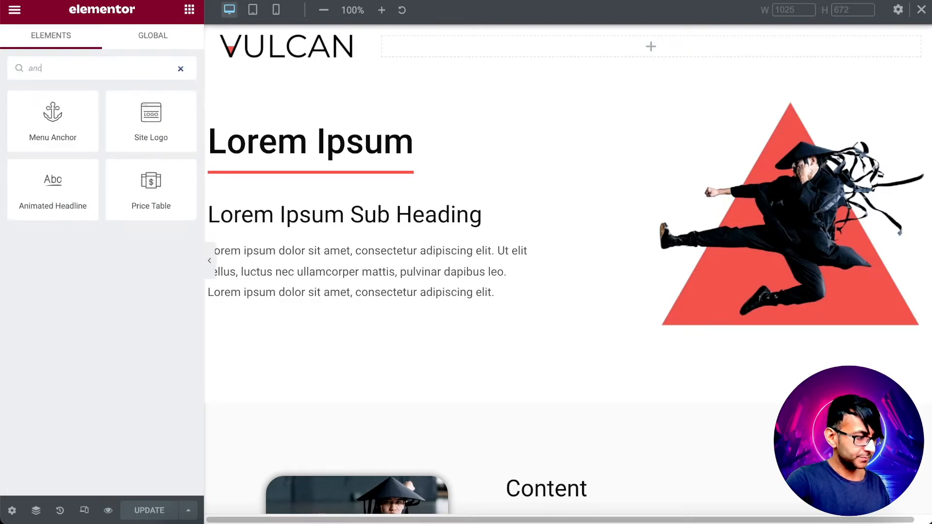
left_click_drag(67, 128, 337, 55)
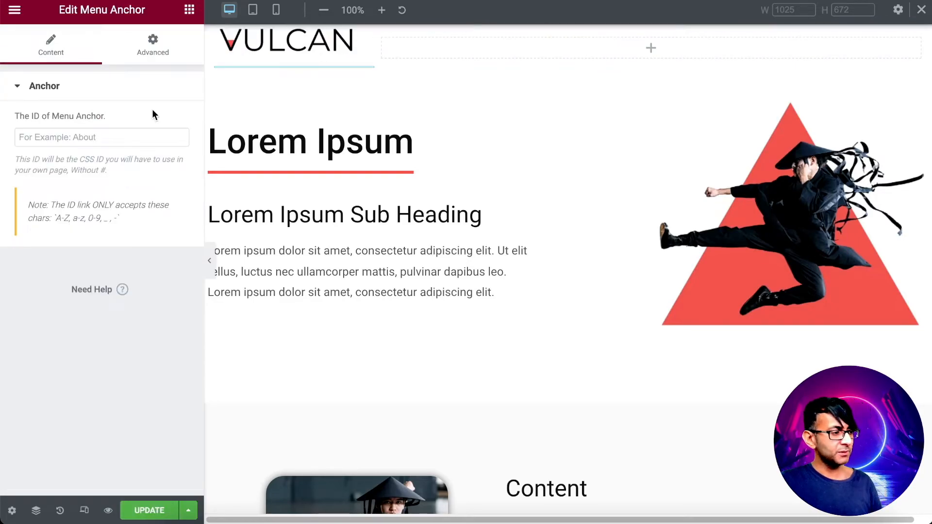
Set the widgets space of the header's logo column to 0 px
left_click(224, 37)
left_click(170, 212)
type("0")
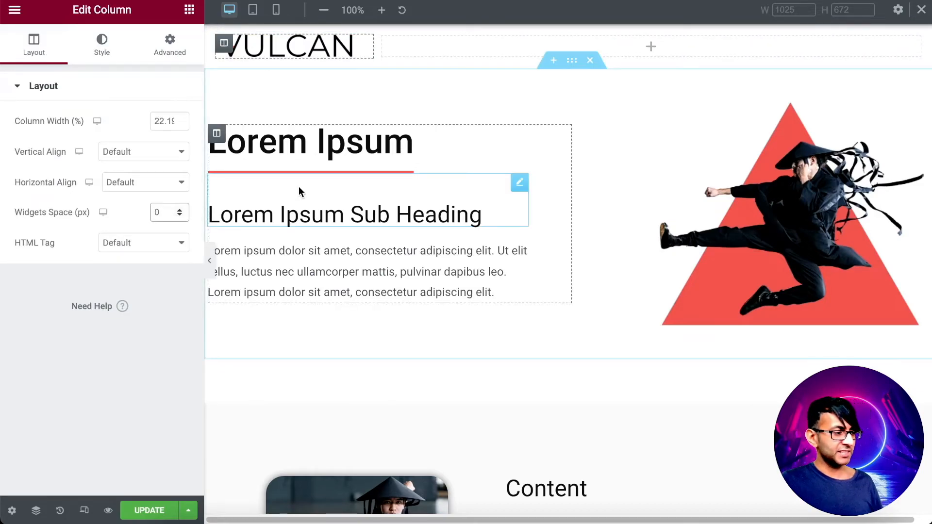
Set the ID of the header's Menu Anchor to "home" and update the page
left_click(35, 511)
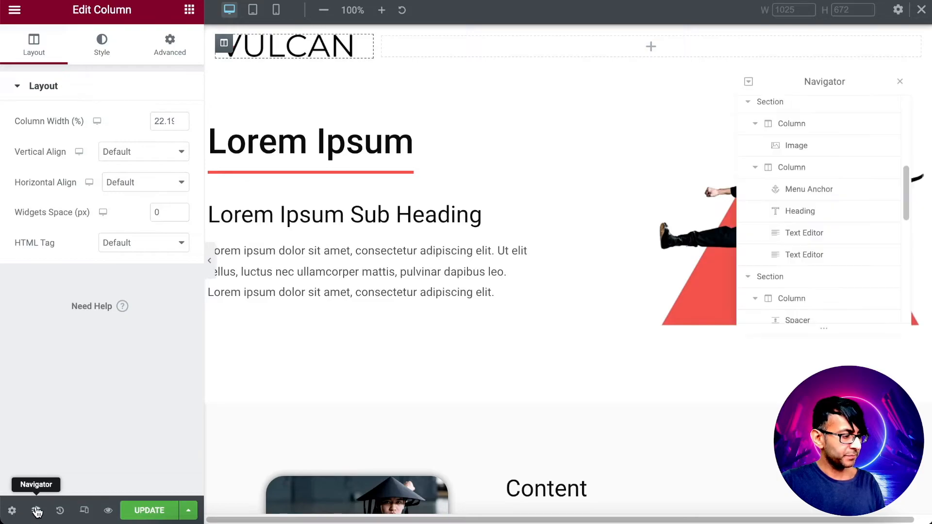
scroll(813, 146, "up", 5)
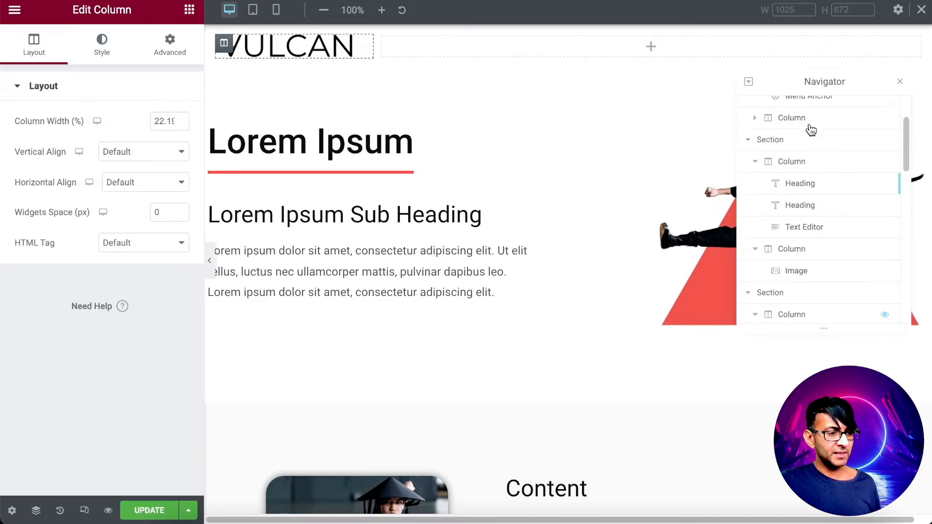
left_click(821, 178)
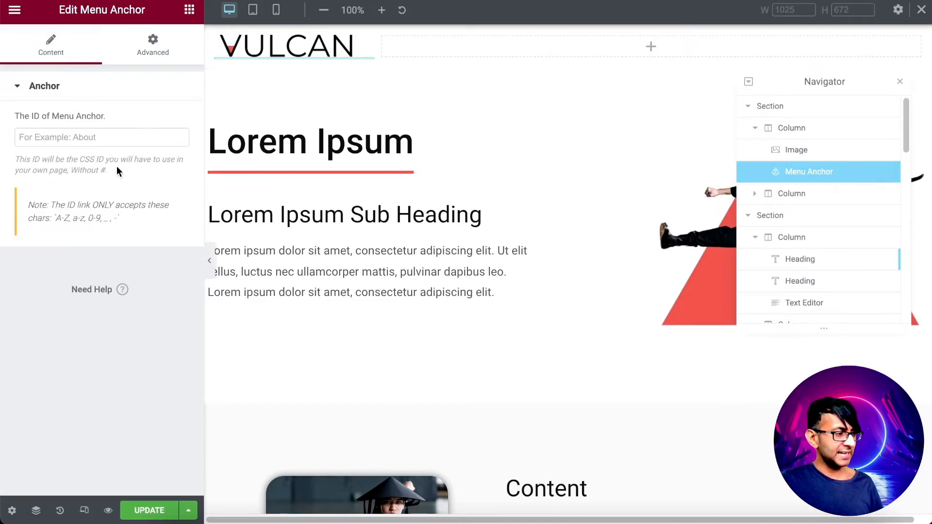
left_click(123, 140)
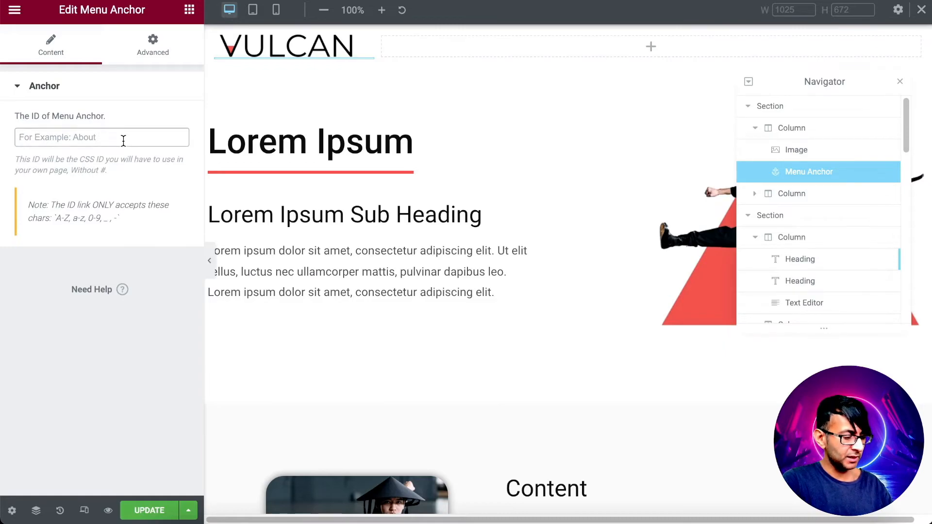
type("home")
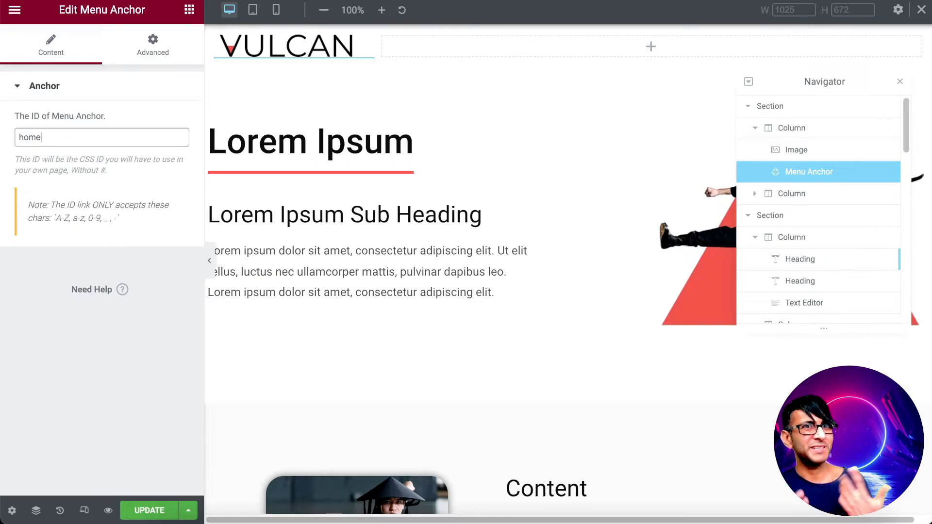
left_click(150, 510)
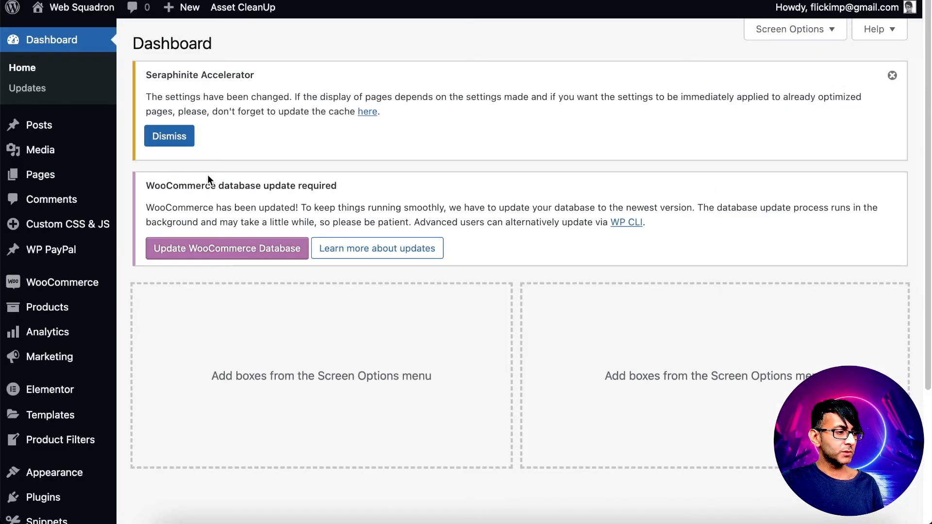
Switch to the WordPress dashboard and create a new navigation menu named "Vulcan"
scroll(45, 412, "down", 1)
mouse_move(62, 479)
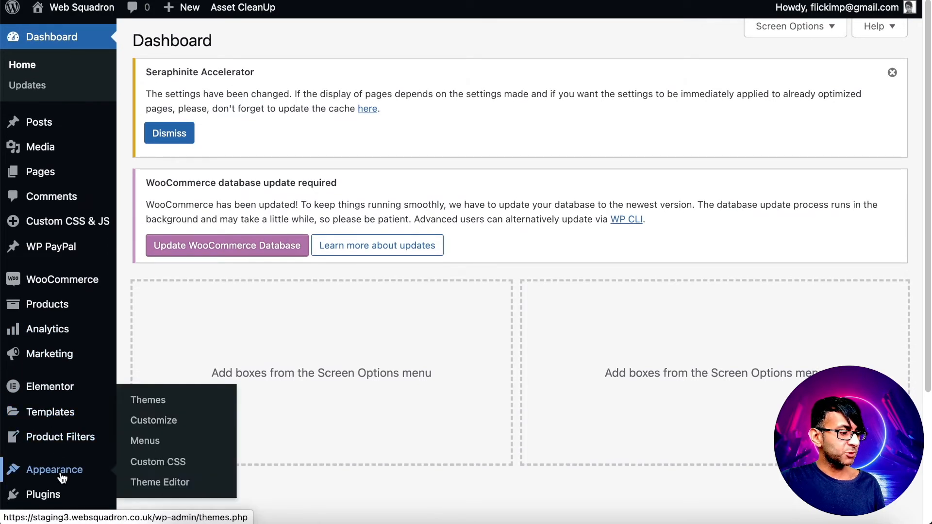
left_click(145, 441)
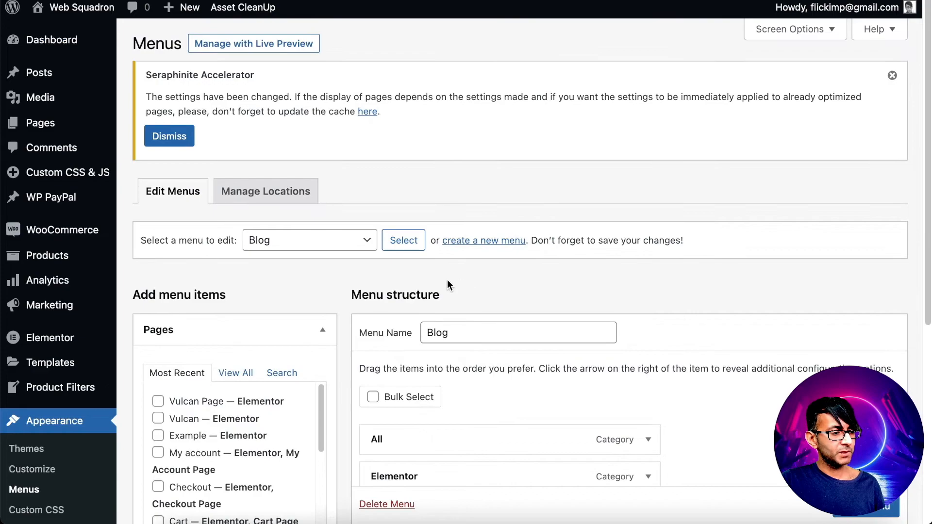
left_click(476, 241)
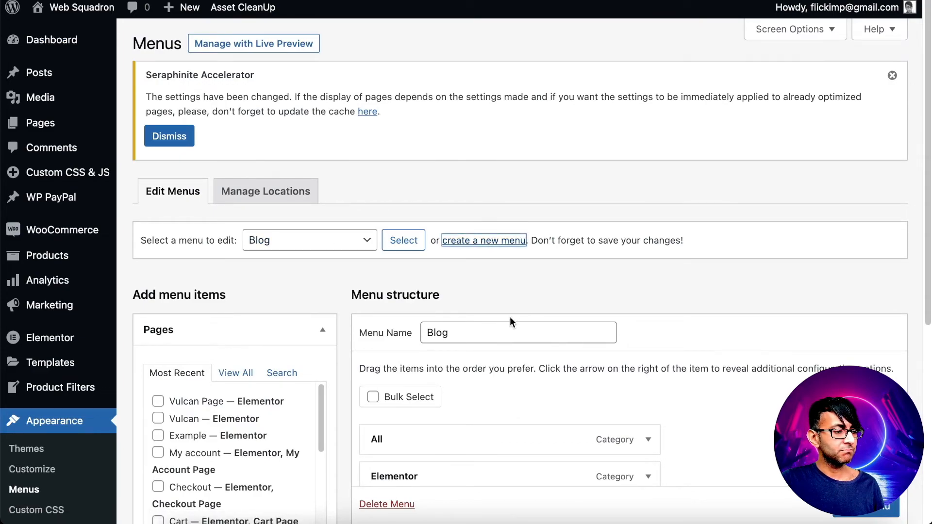
left_click(476, 330)
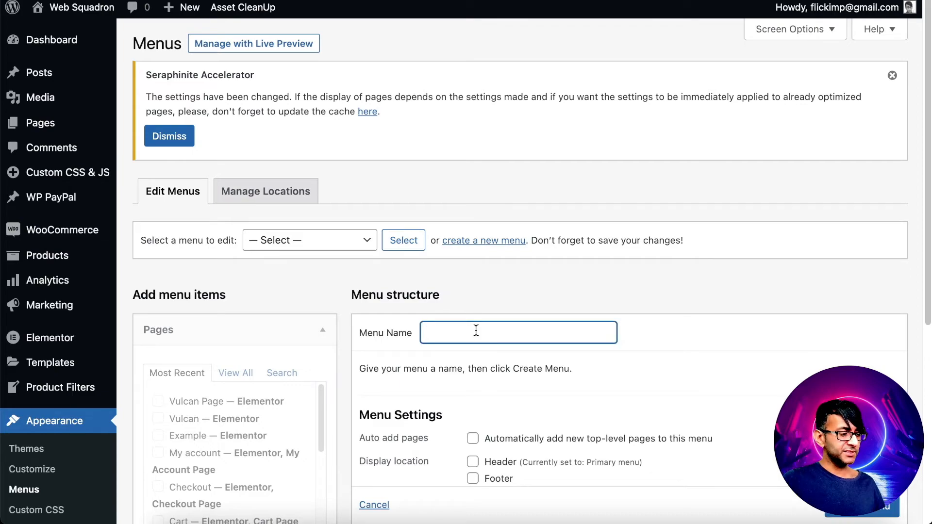
type("Vulcan")
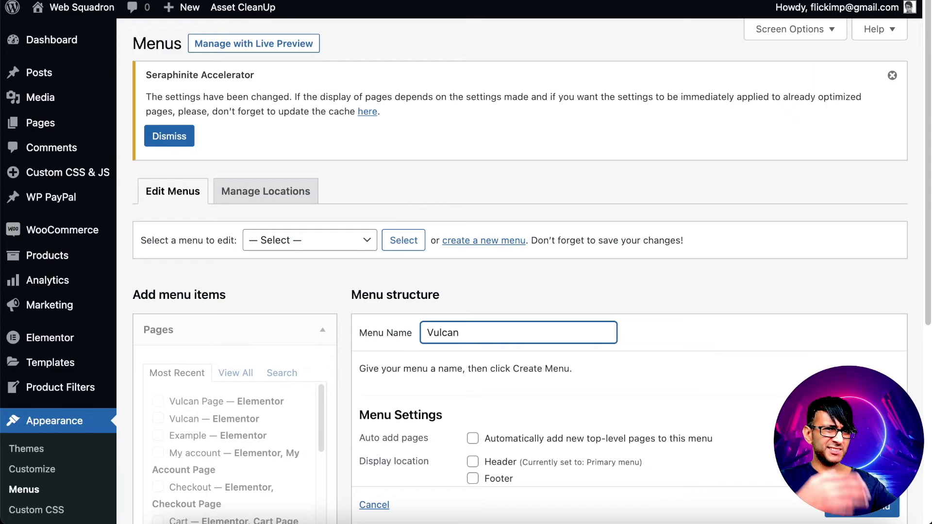
scroll(534, 350, "down", 1)
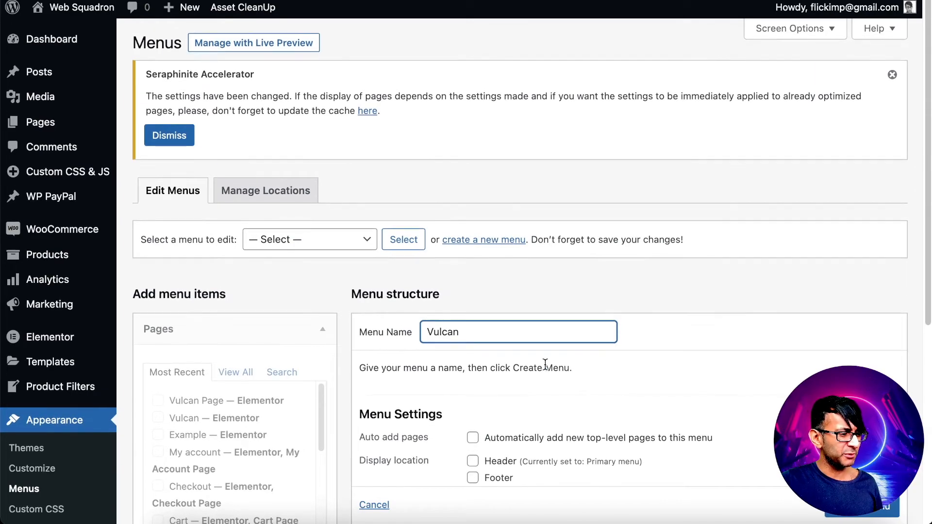
scroll(876, 510, "down", 2)
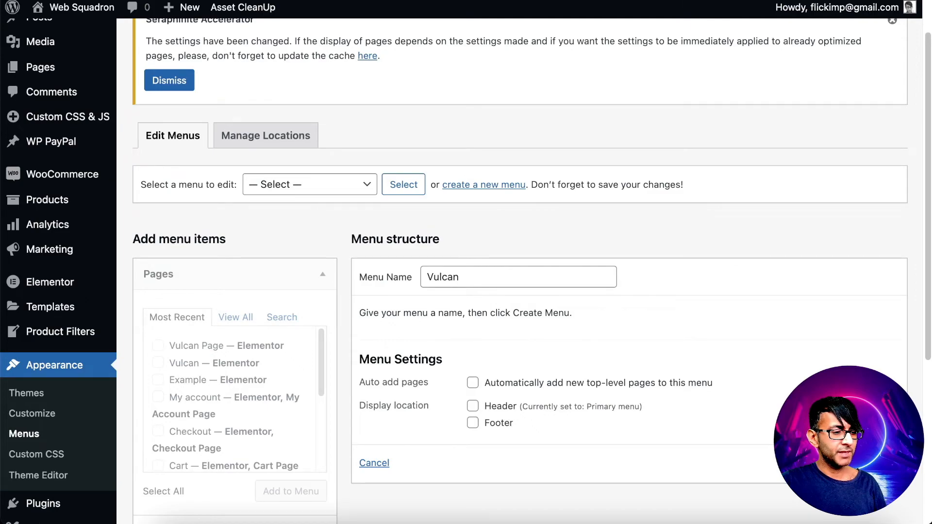
scroll(450, 416, "down", 5)
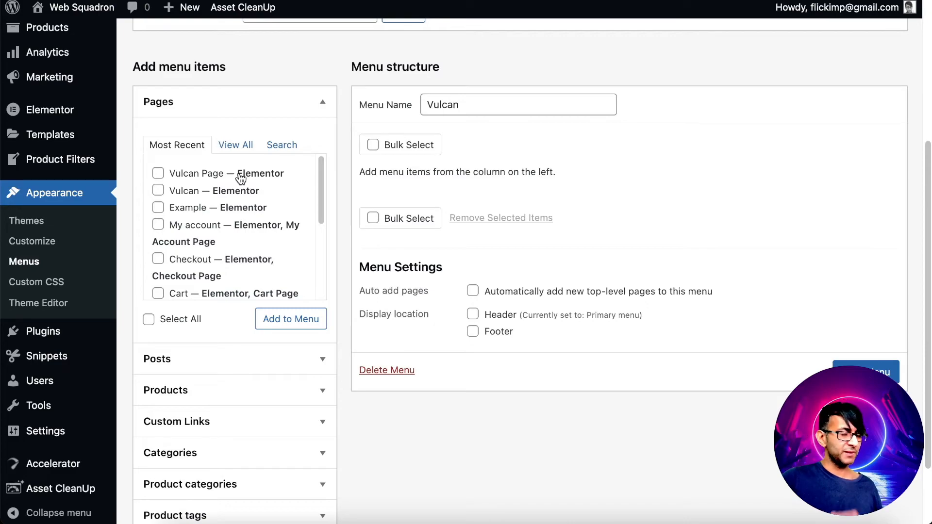
Add a custom link with the text "Home" to the Vulcan menu, using the page address ending in "vulcan-page/#home"
scroll(231, 391, "down", 1)
left_click(234, 415)
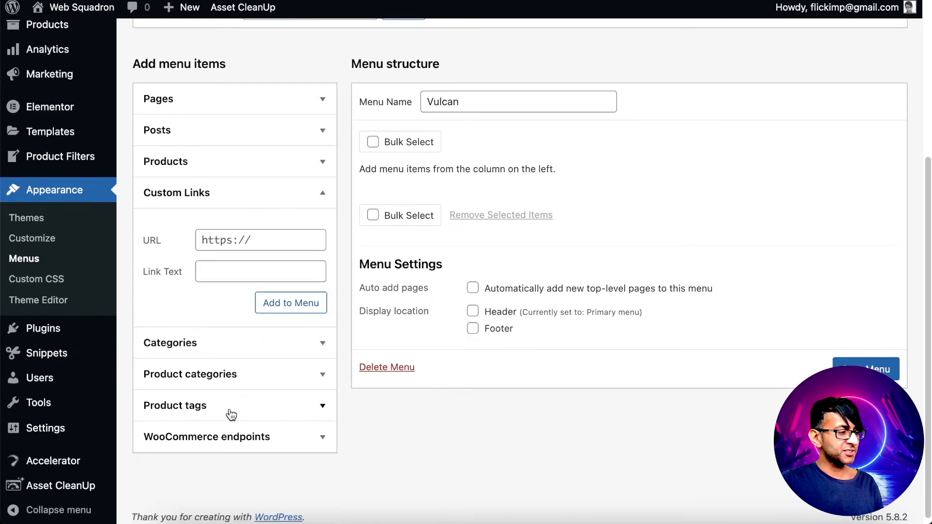
left_click(264, 240)
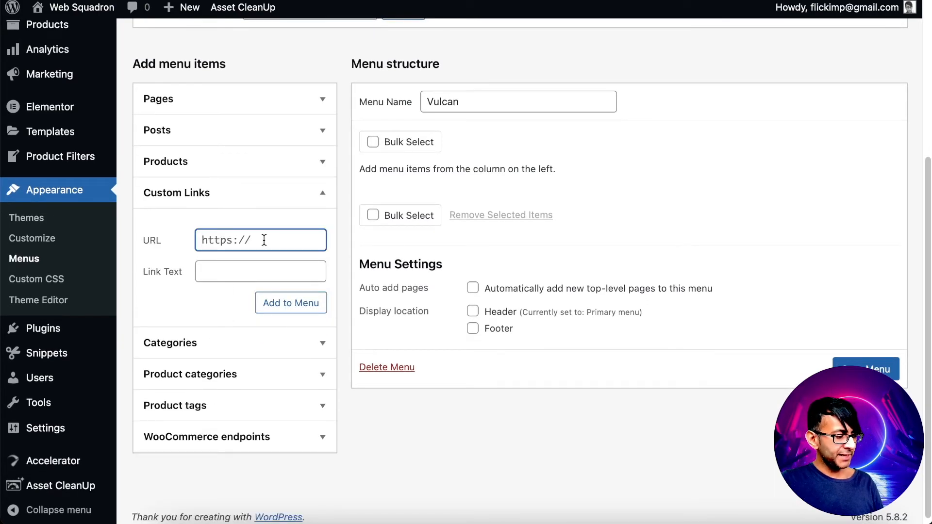
key("super+v")
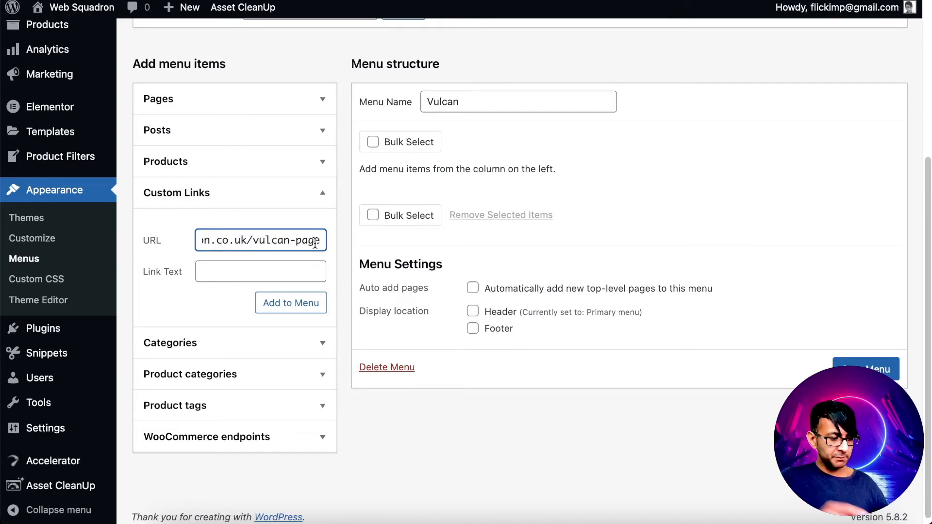
type("/")
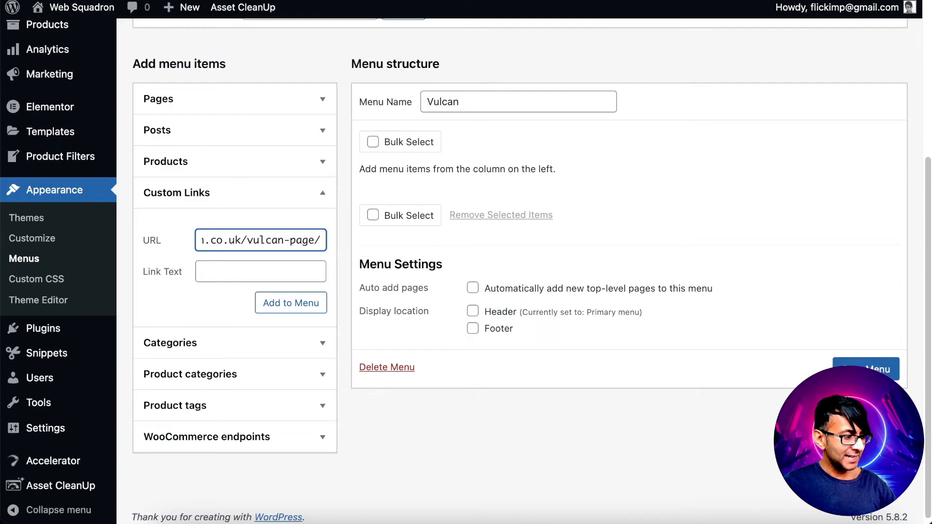
type("#")
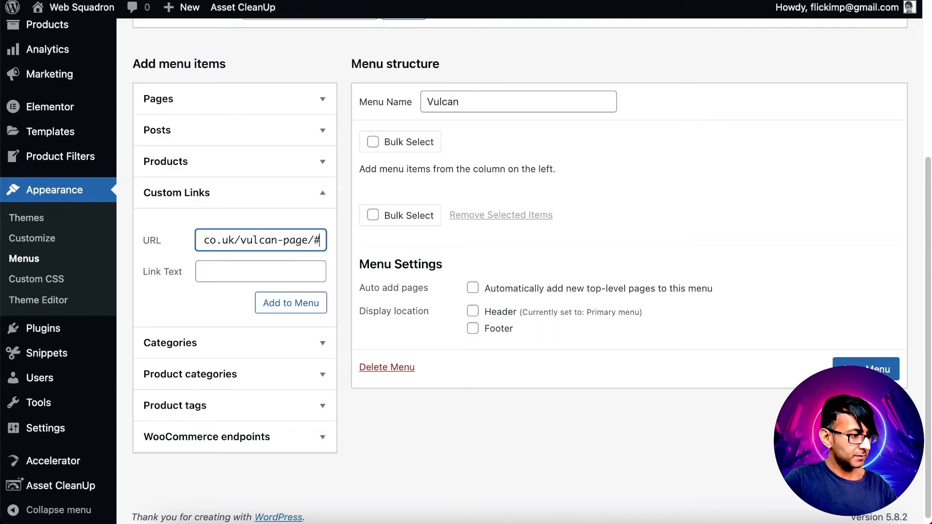
type("home")
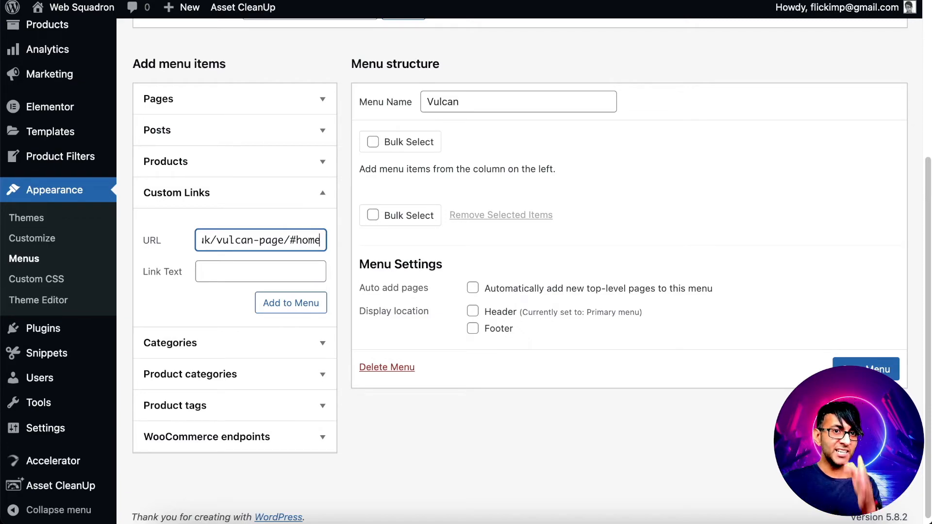
left_click(291, 274)
type("Home")
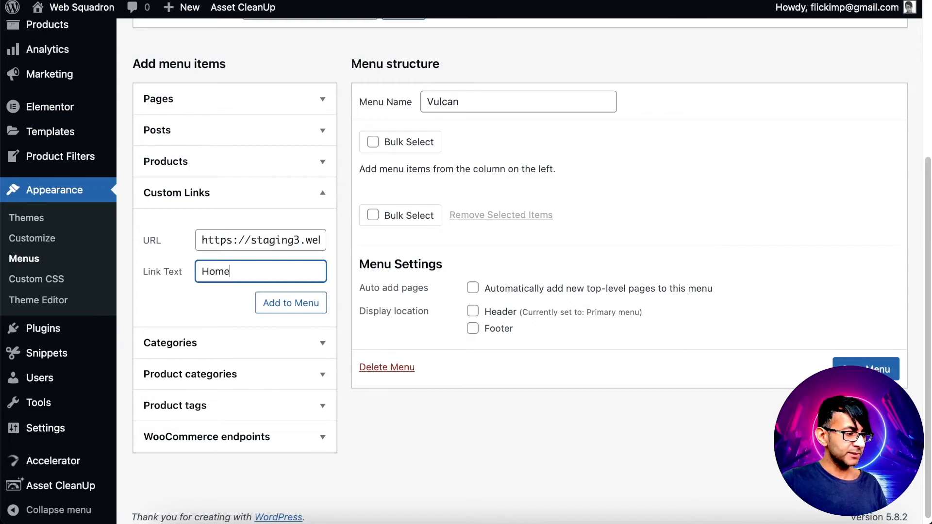
left_click(297, 304)
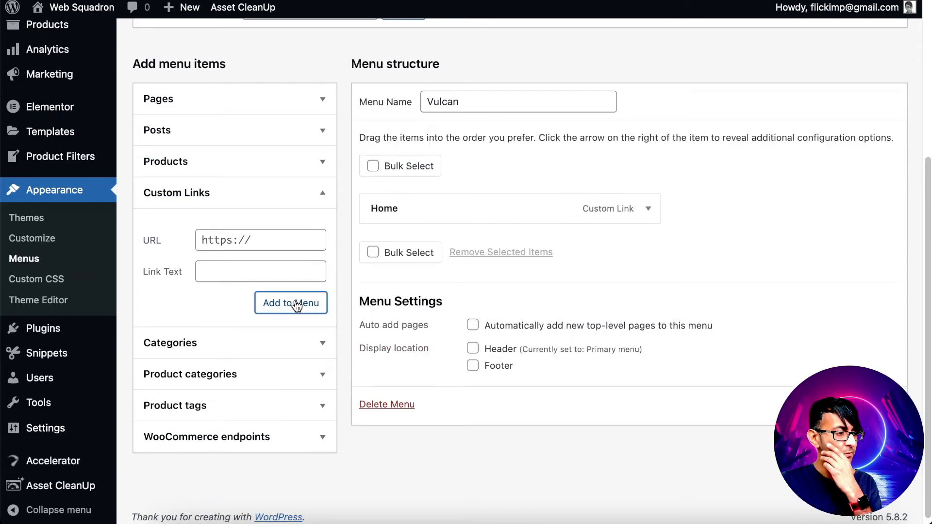
Add a custom link with the text "Content" to the Vulcan menu, pointing to the page address ending in "vulcan-page/#content"
left_click(268, 236)
key("super+v")
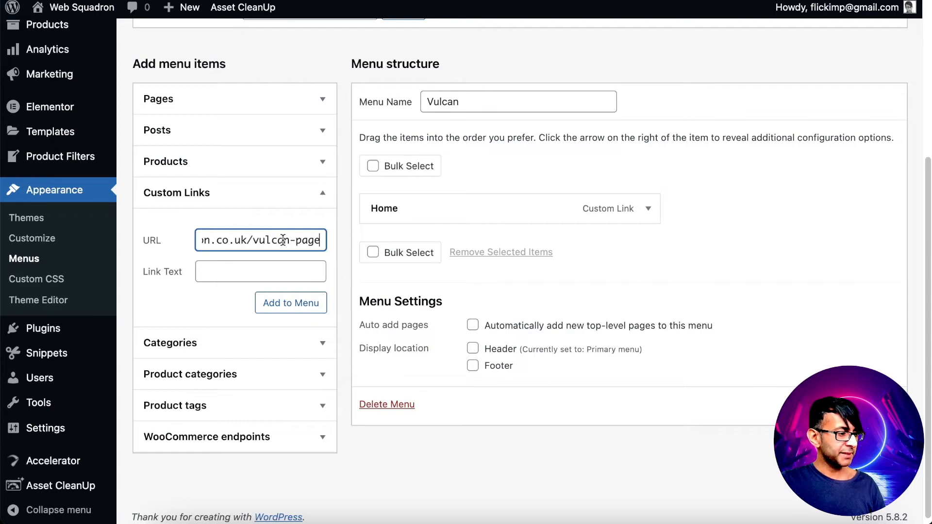
type("/")
type("#content")
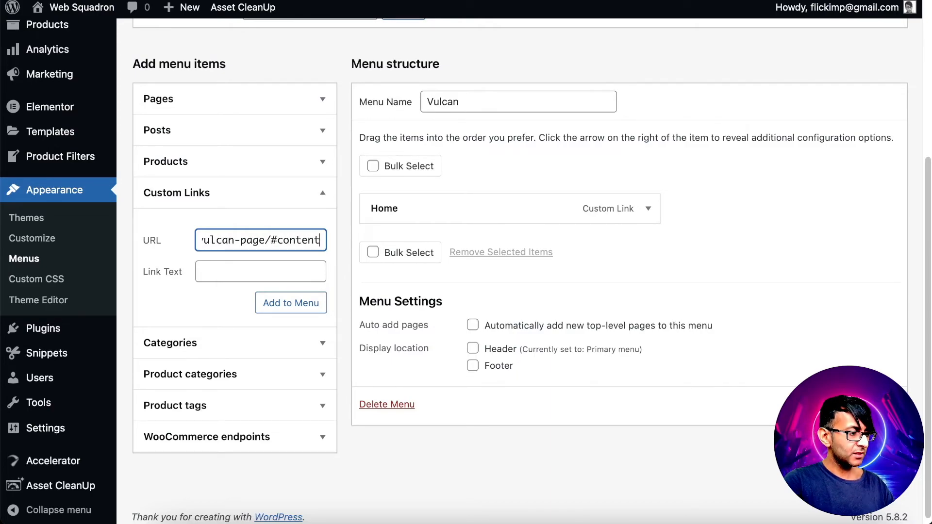
left_click(202, 272)
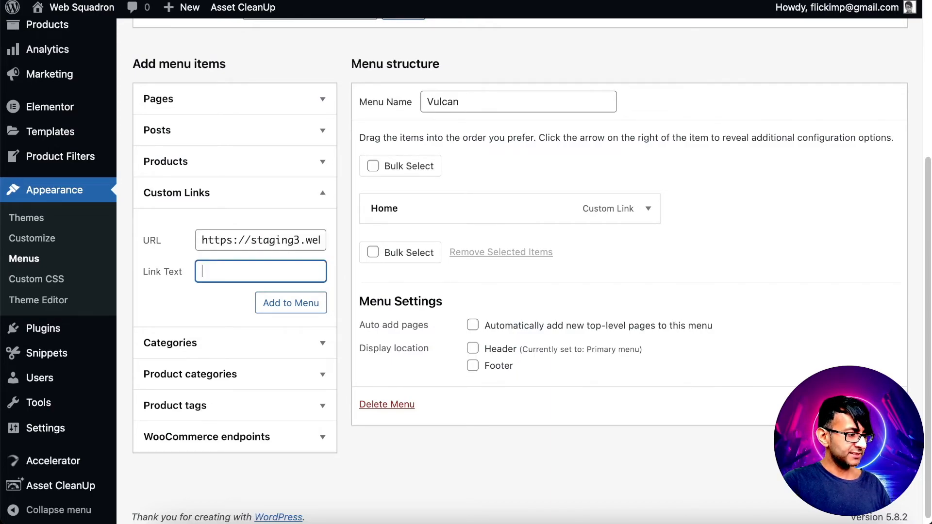
type("Content")
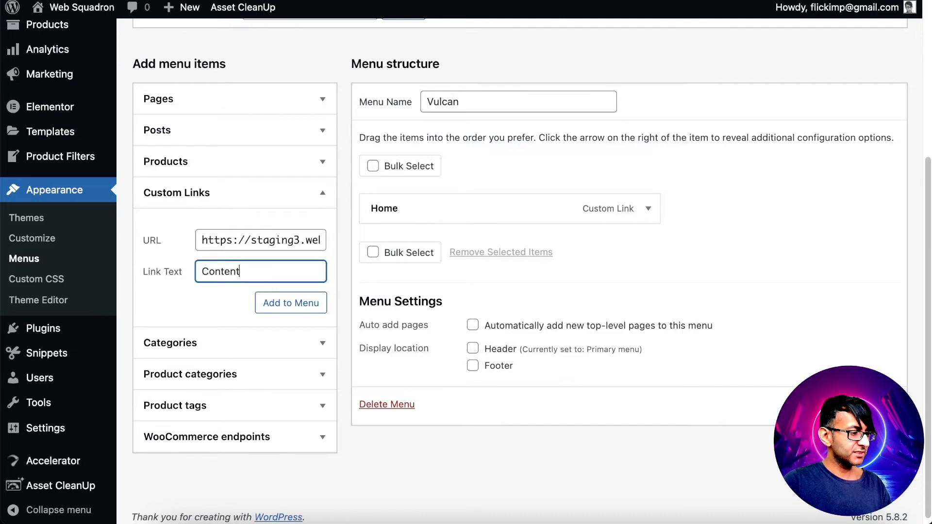
left_click(290, 310)
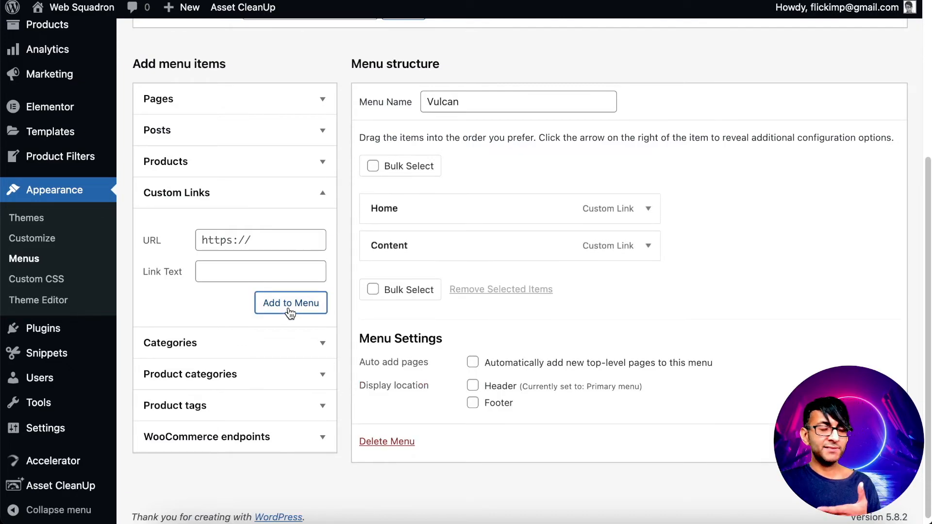
Add a custom link with the text "Other" to the Vulcan menu, pointing to the page address ending in "vulcan-page/#other"
left_click(265, 238)
key("super+v")
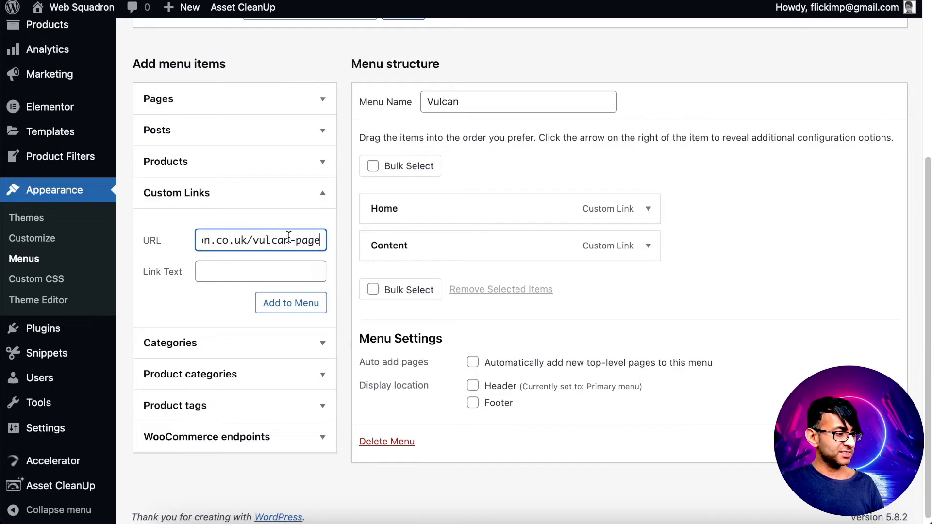
type("/")
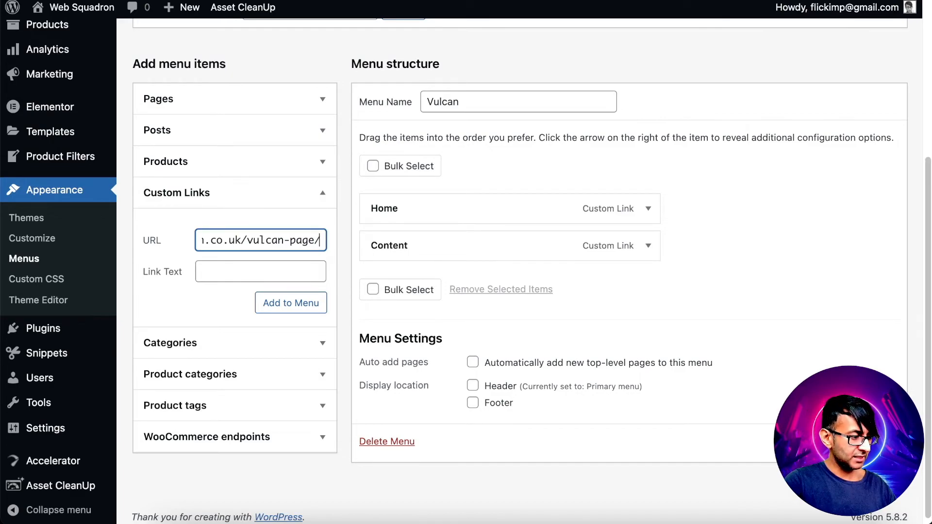
type("#")
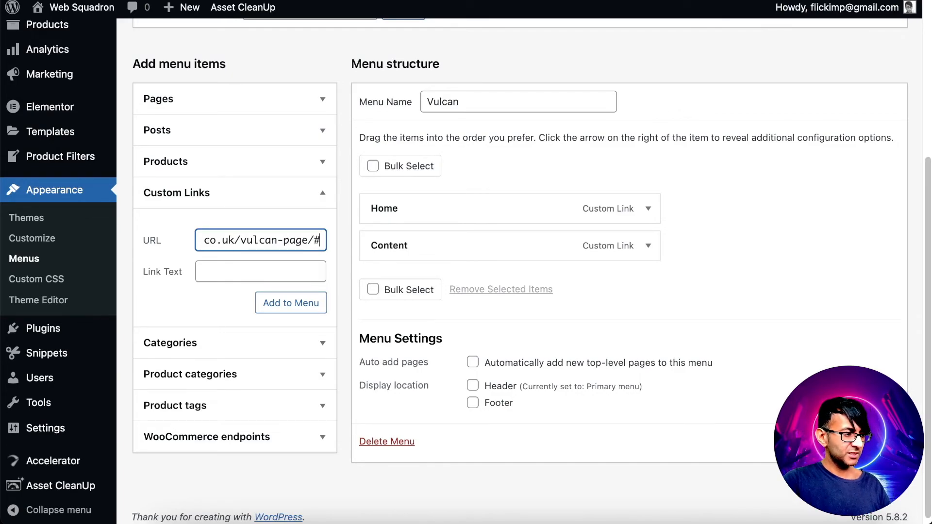
type("other")
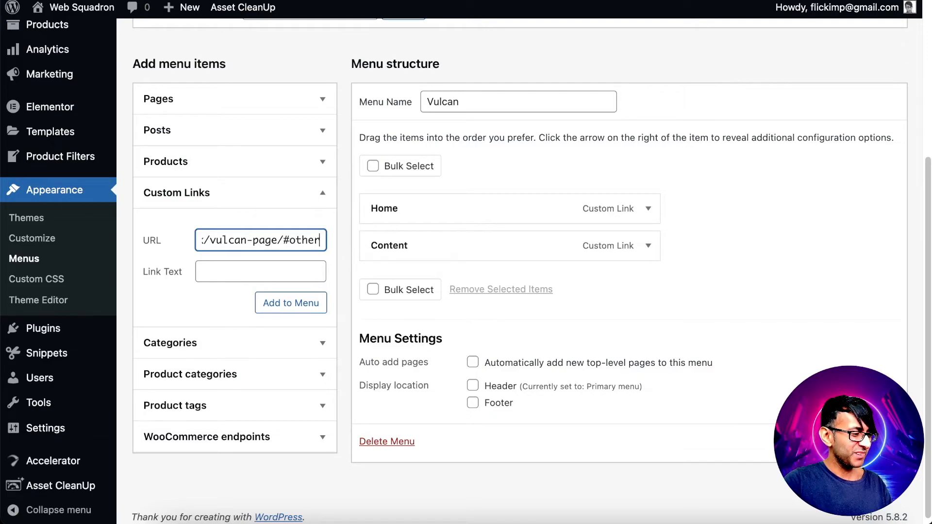
left_click(294, 265)
type("Other")
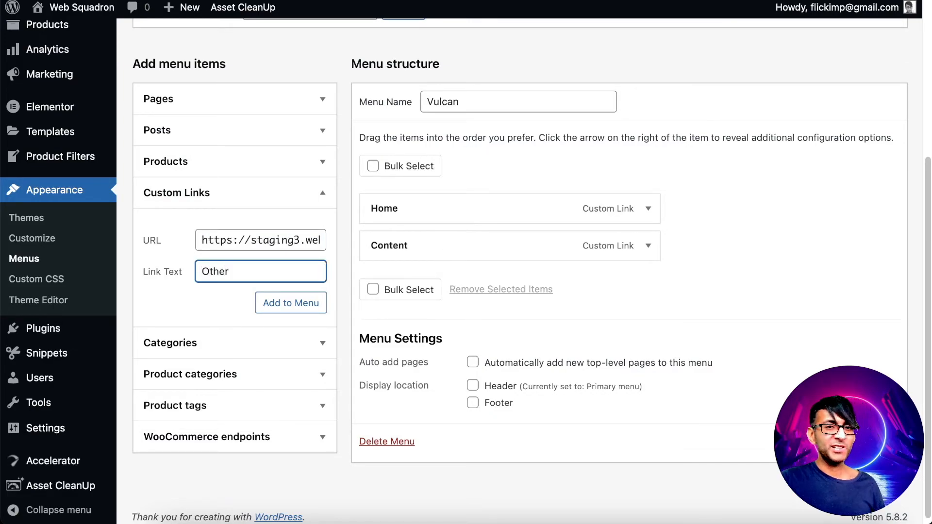
left_click(287, 306)
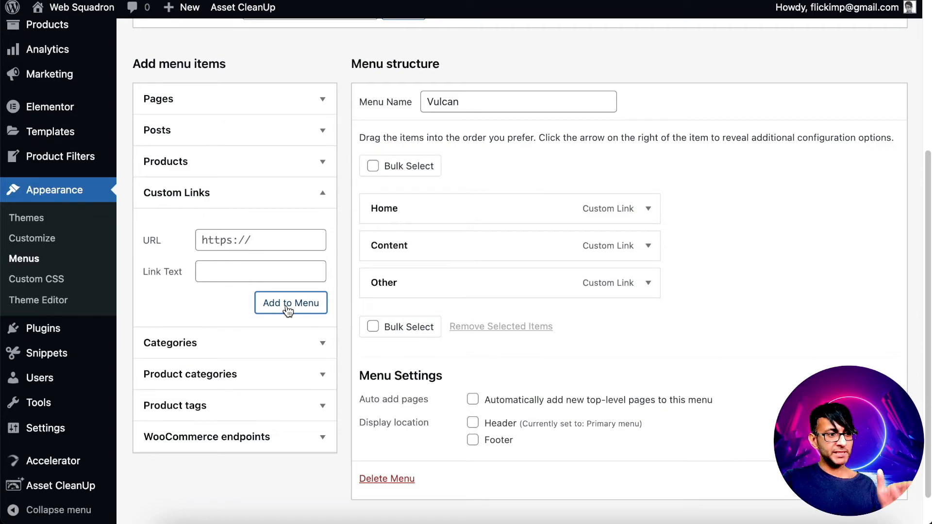
Check the URL of the Other menu item and save the Vulcan menu
left_click(649, 284)
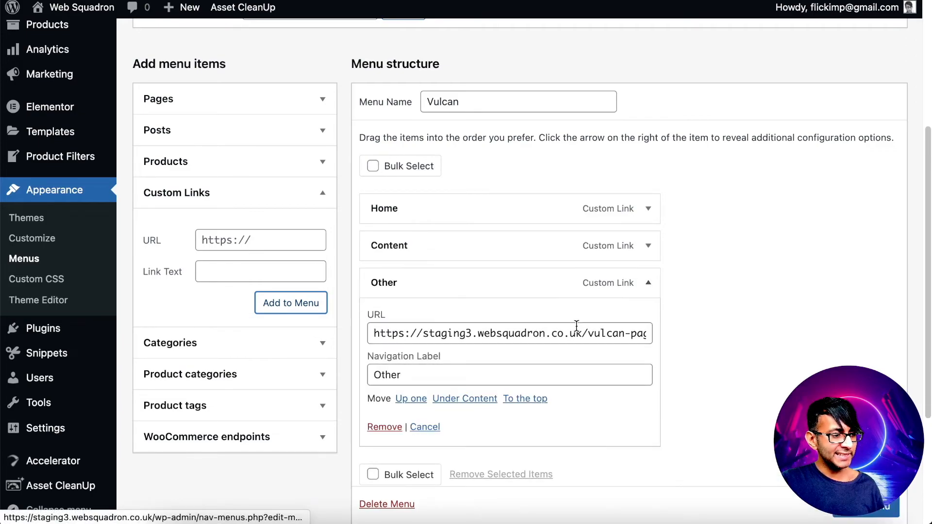
left_click(605, 331)
left_click_drag(592, 333, 712, 340)
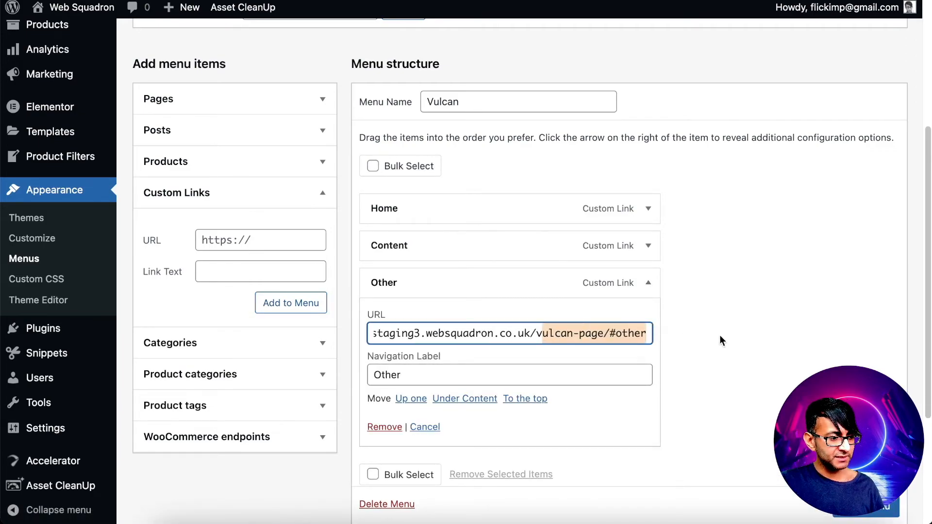
left_click(889, 518)
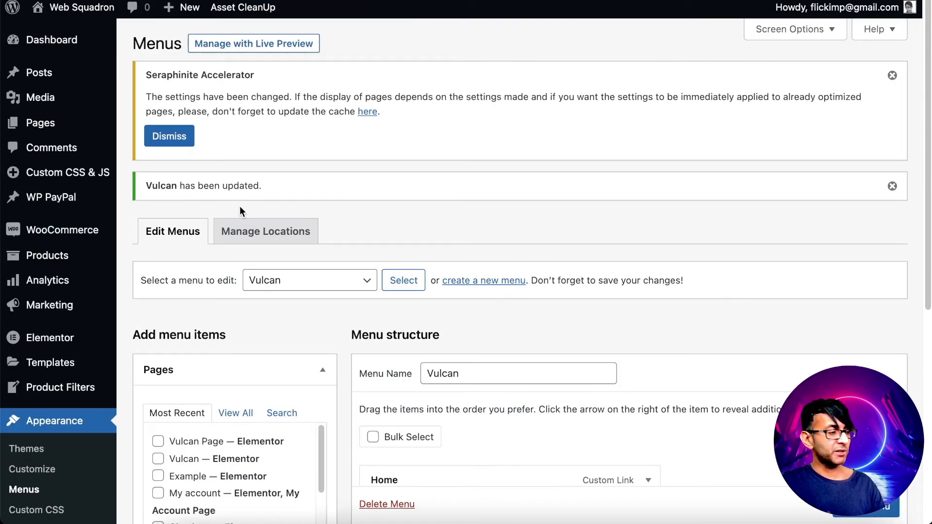
Switch to the Elementor editor, place a Nav Menu widget in the header's empty column and set its menu to Vulcan
mouse_move(76, 129)
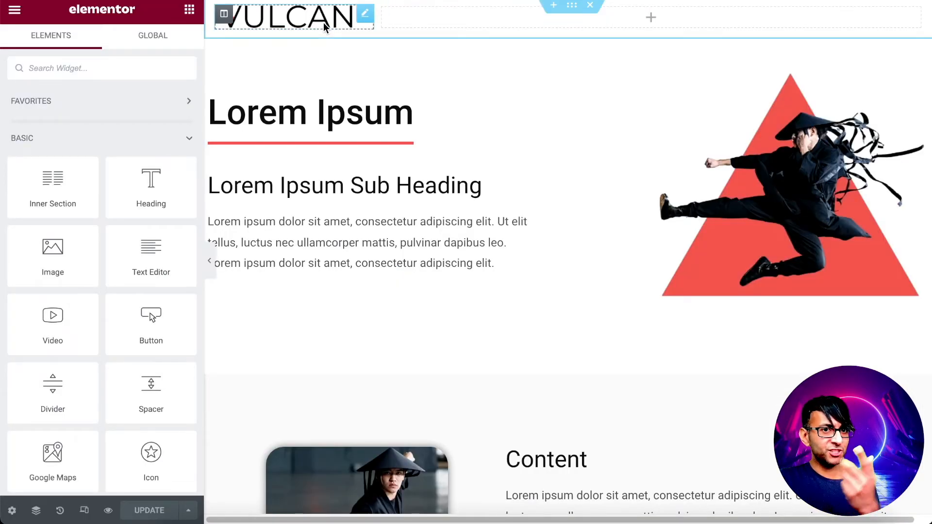
left_click(131, 72)
type("menu")
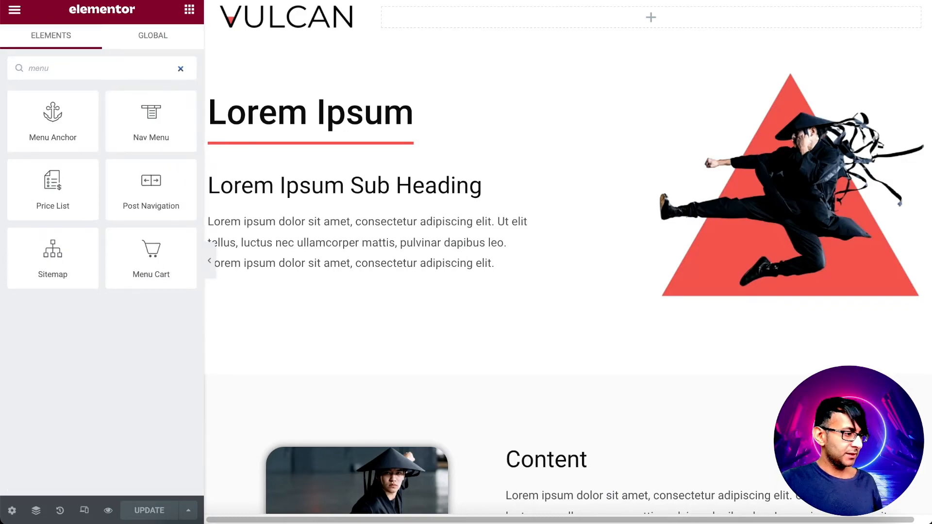
left_click_drag(156, 116, 620, 25)
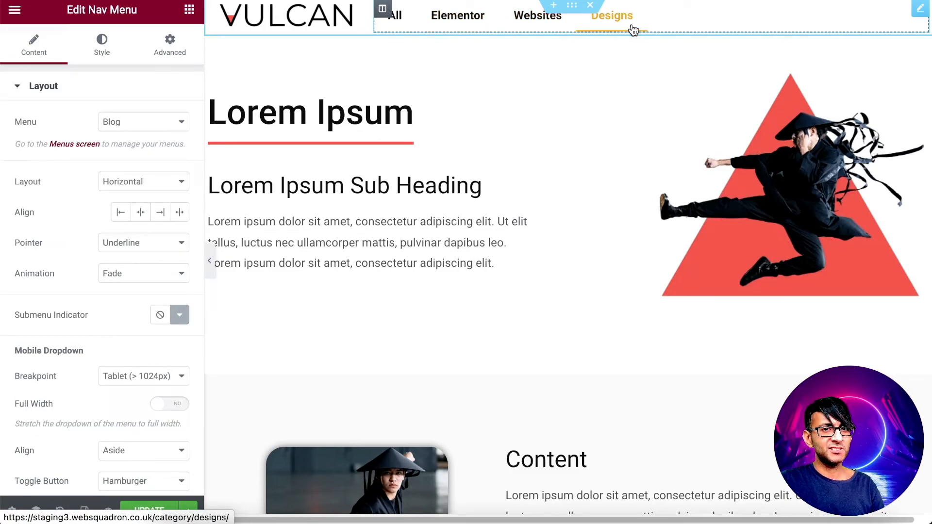
left_click(137, 120)
left_click(142, 207)
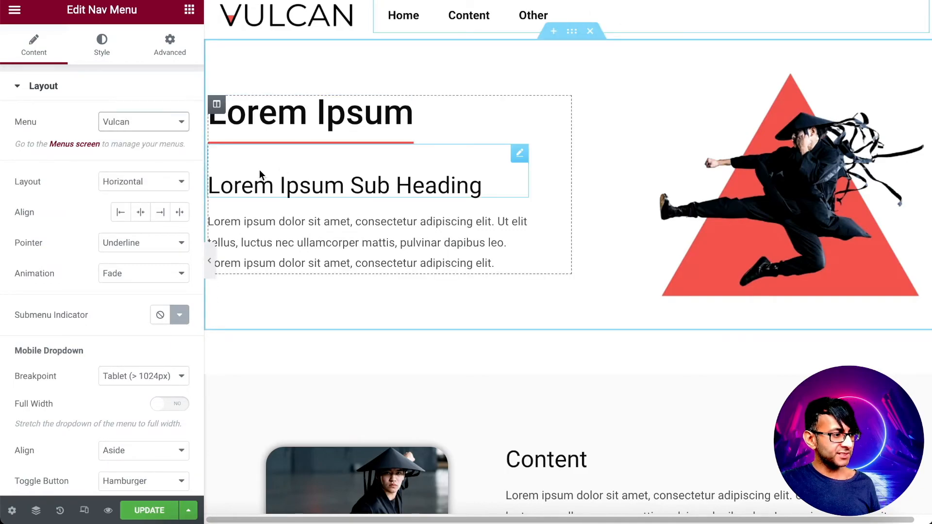
Align the Nav Menu to the right and set its pointer to None
left_click(164, 215)
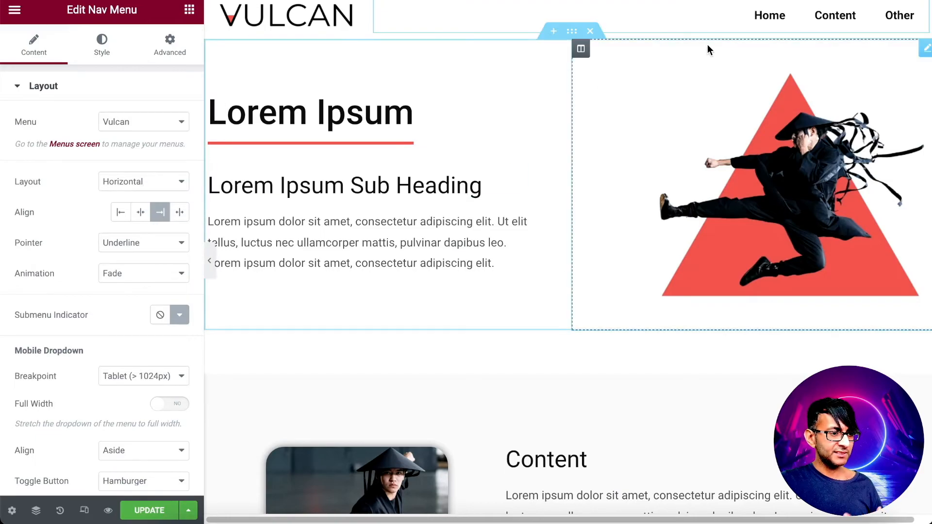
left_click(157, 248)
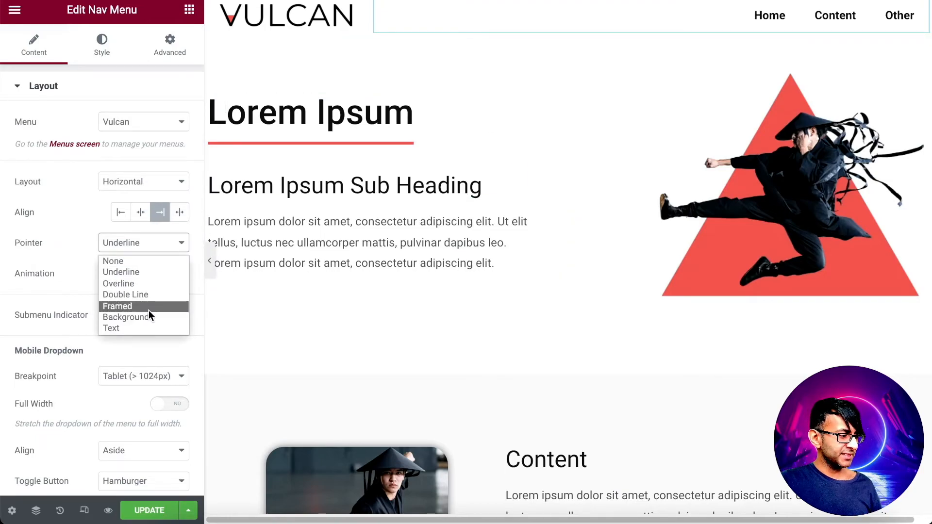
left_click(144, 263)
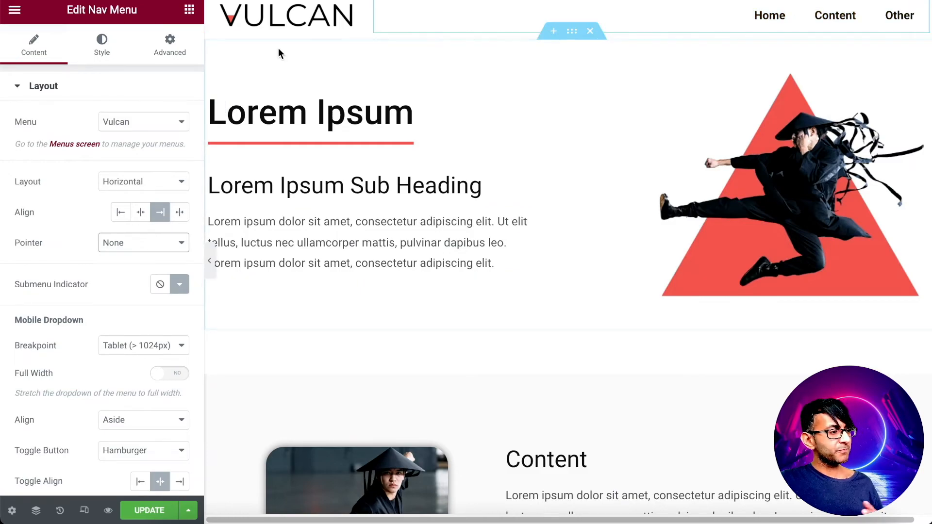
Set the main menu's typography to weight 300 and size 1.2 REM
left_click(110, 51)
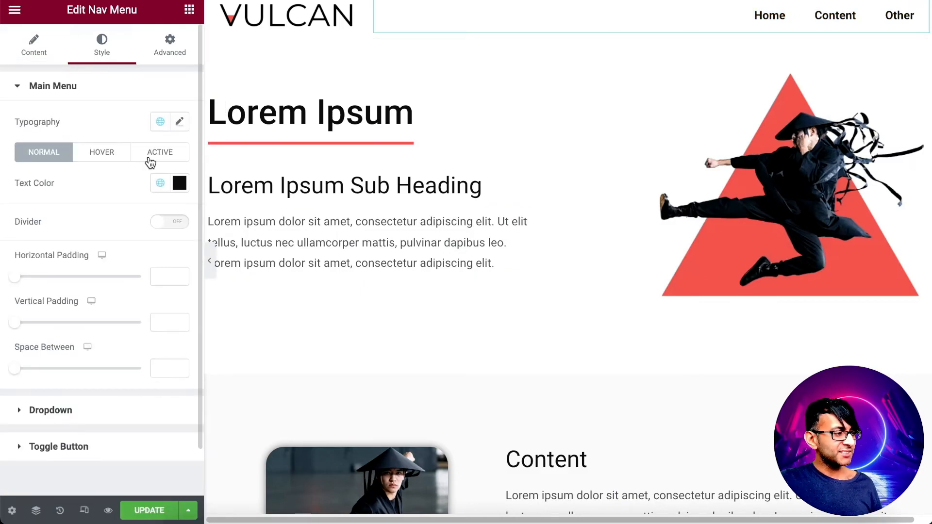
left_click(173, 127)
left_click(127, 268)
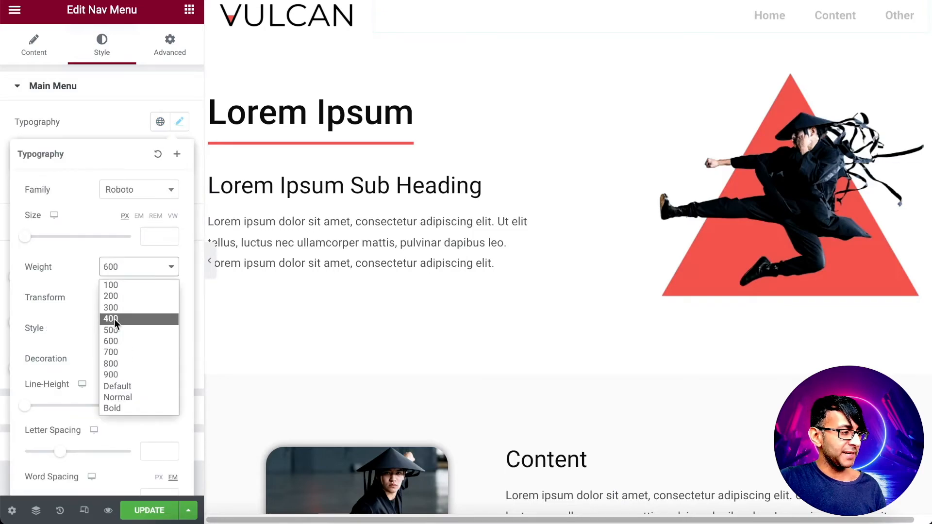
left_click(121, 307)
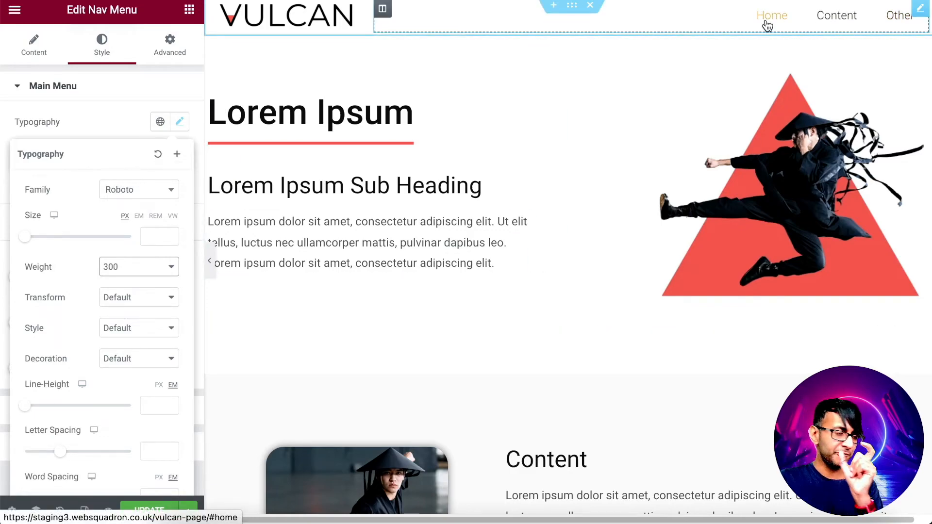
left_click(155, 216)
left_click(157, 236)
type("1.")
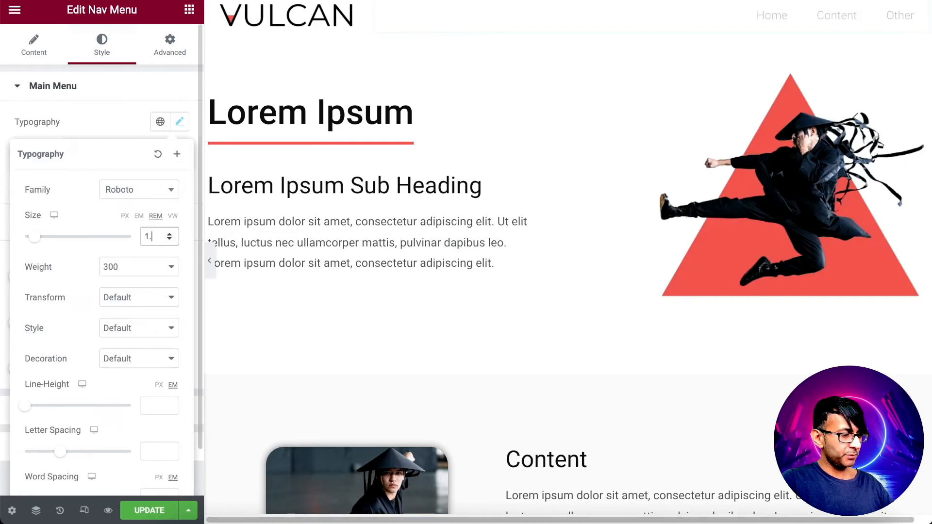
type("2")
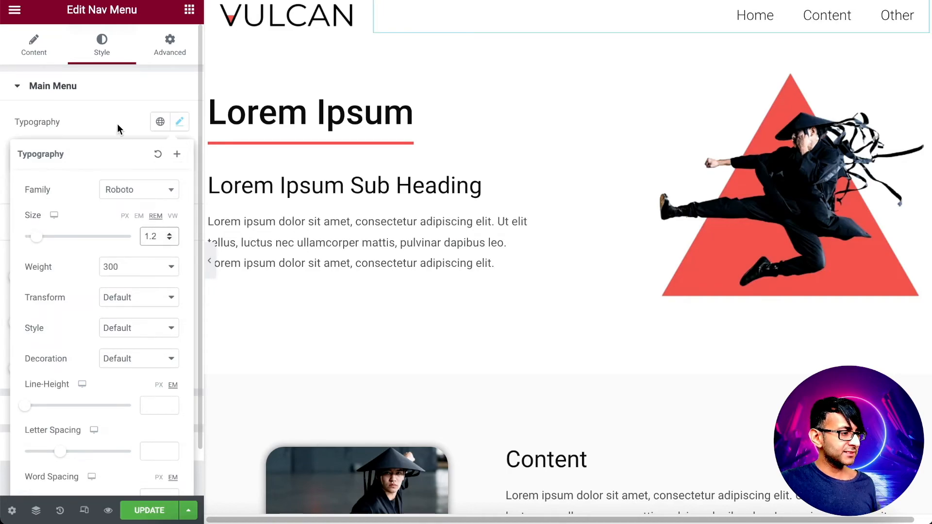
left_click(118, 124)
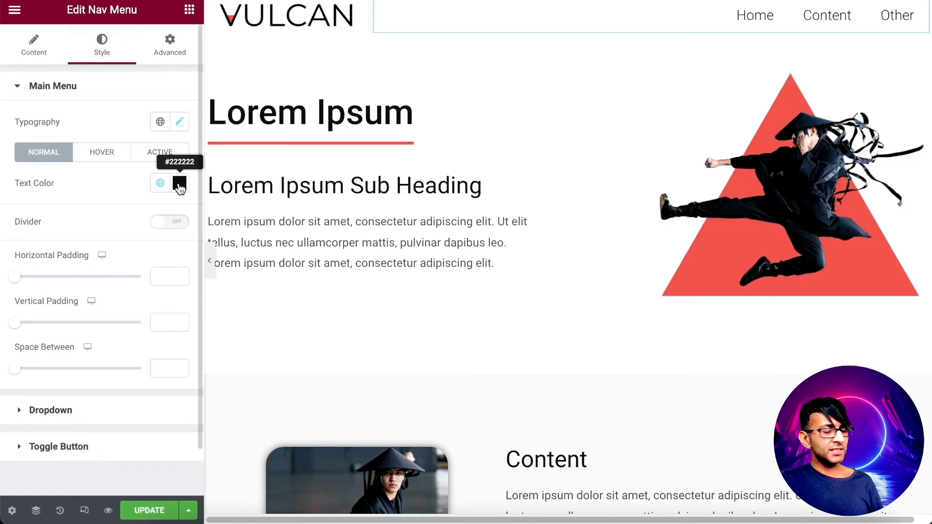
Set the main menu's hover text colour to the light red global colour matching the page's red triangle
left_click(90, 154)
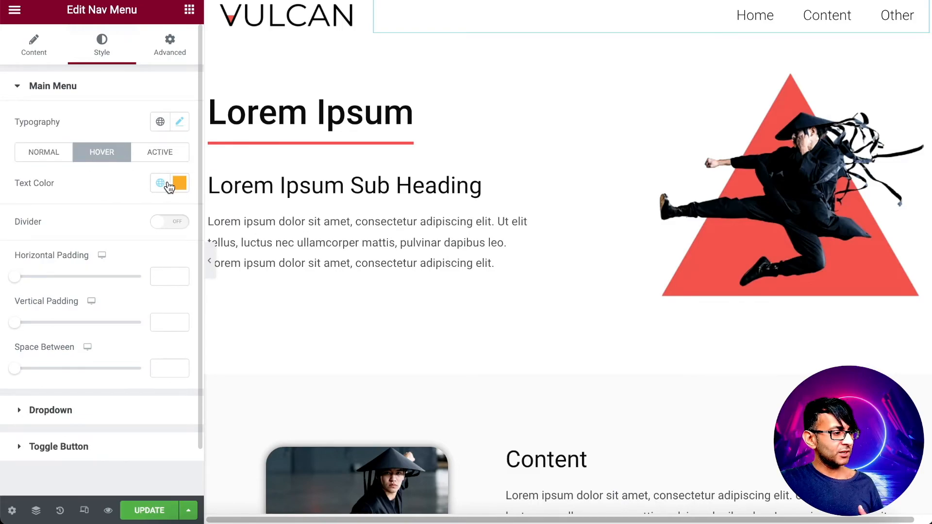
left_click(161, 183)
scroll(115, 338, "down", 5)
scroll(116, 338, "down", 3)
scroll(77, 367, "up", 1)
left_click(96, 260)
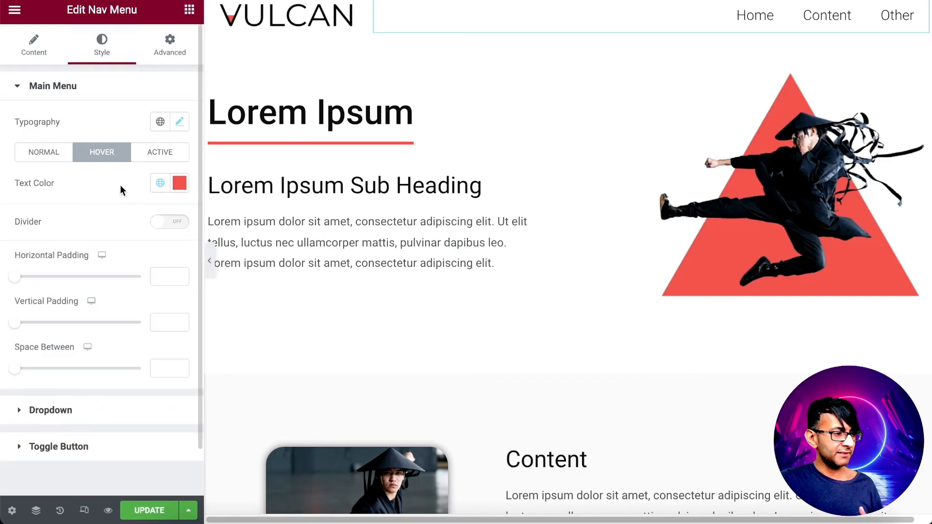
Set the main menu's active text colour to the global Text colour and update the page
left_click(154, 153)
left_click(160, 183)
left_click(78, 302)
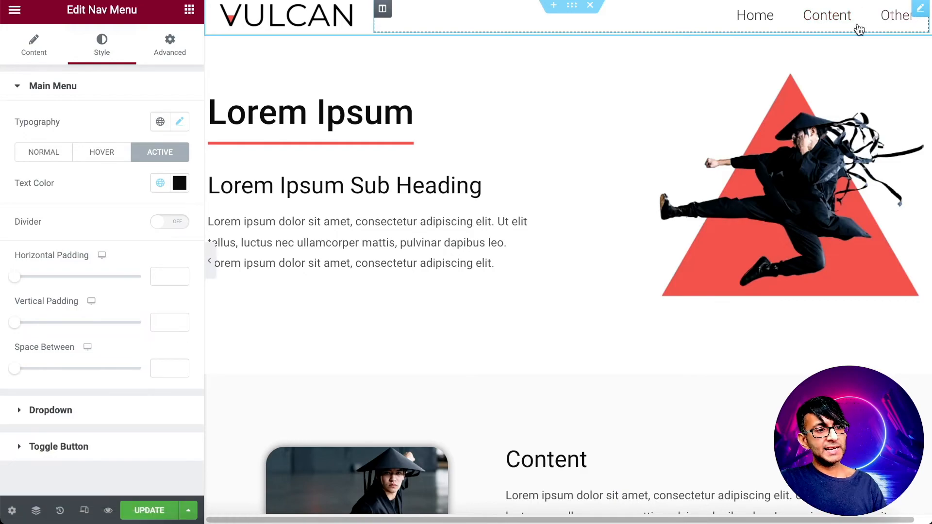
left_click(153, 512)
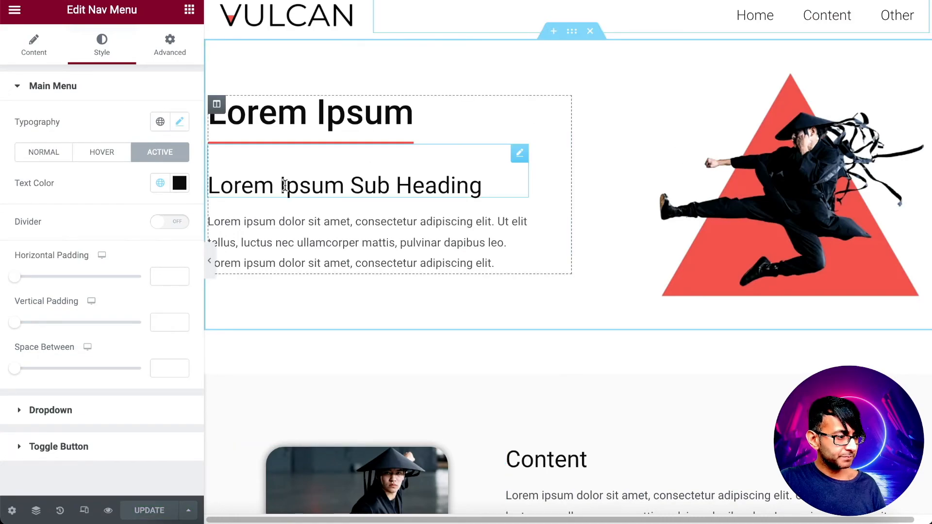
Preview the page in responsive mobile view with a width of 378
left_click(84, 511)
left_click(276, 10)
double_click(789, 11)
type("378")
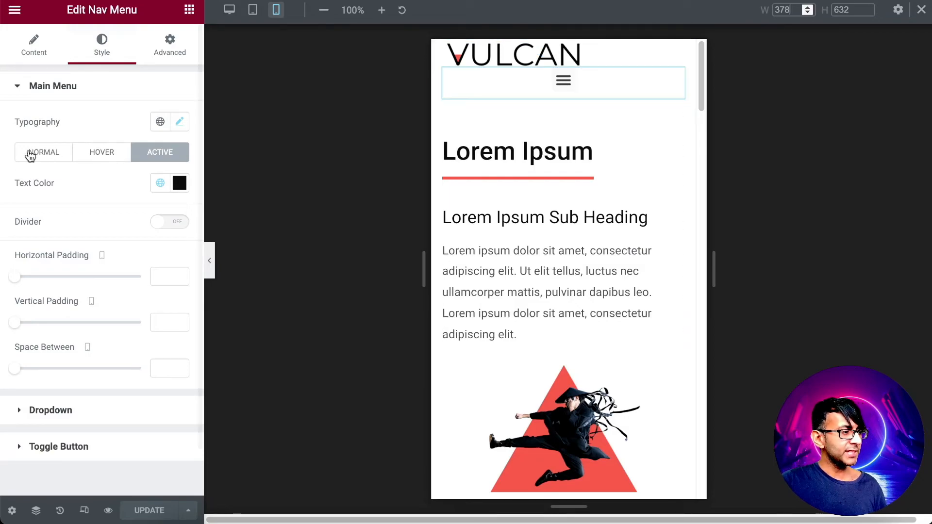
Give the menu's toggle button a White global background and the global Text colour in its normal state
scroll(48, 335, "down", 2)
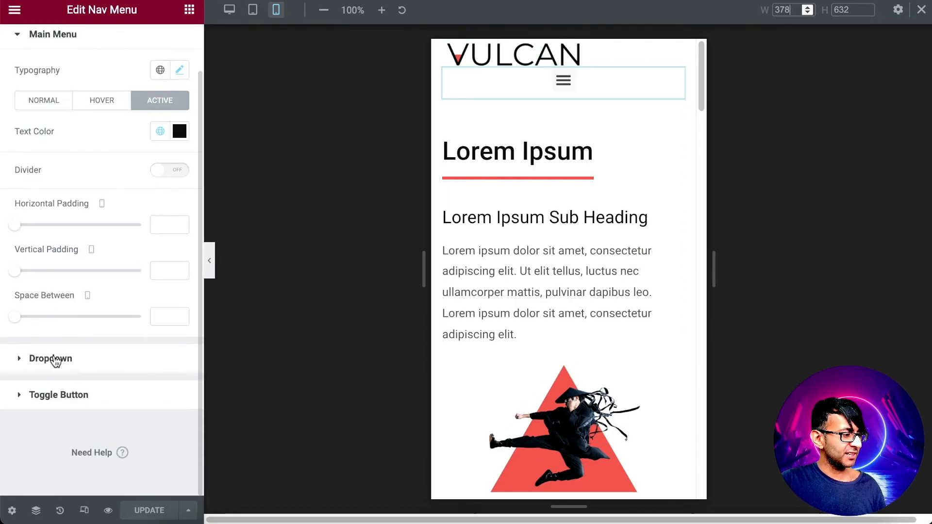
left_click(73, 399)
left_click(160, 256)
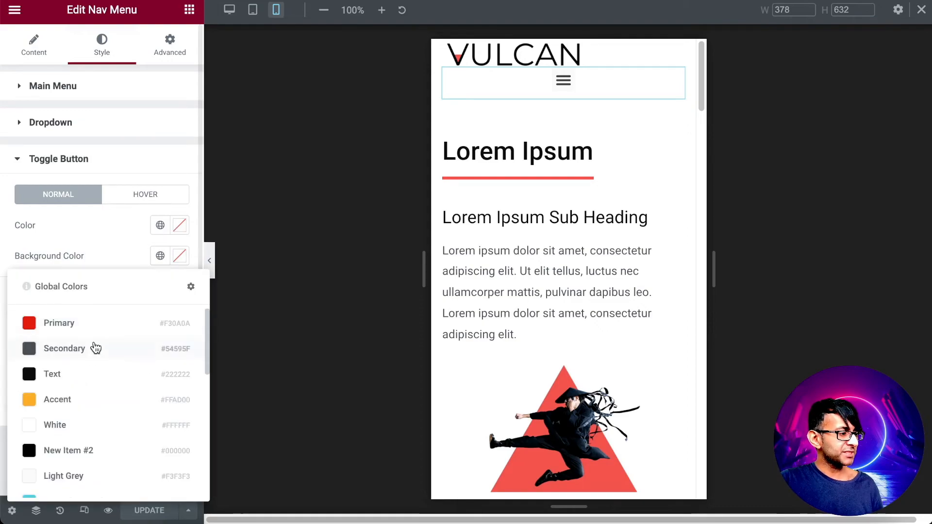
left_click(65, 427)
left_click(160, 226)
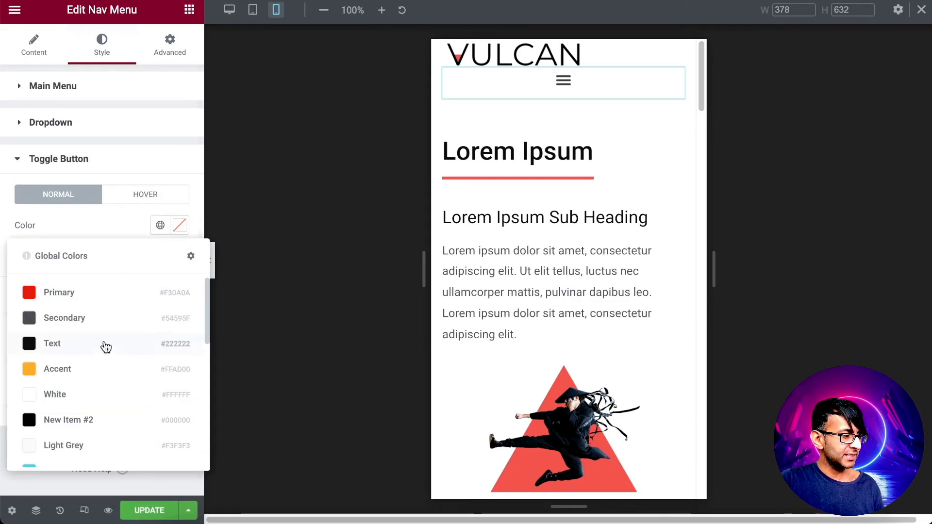
left_click(107, 347)
Set the toggle button's hover colour to global Text and its hover background to global White
left_click(145, 197)
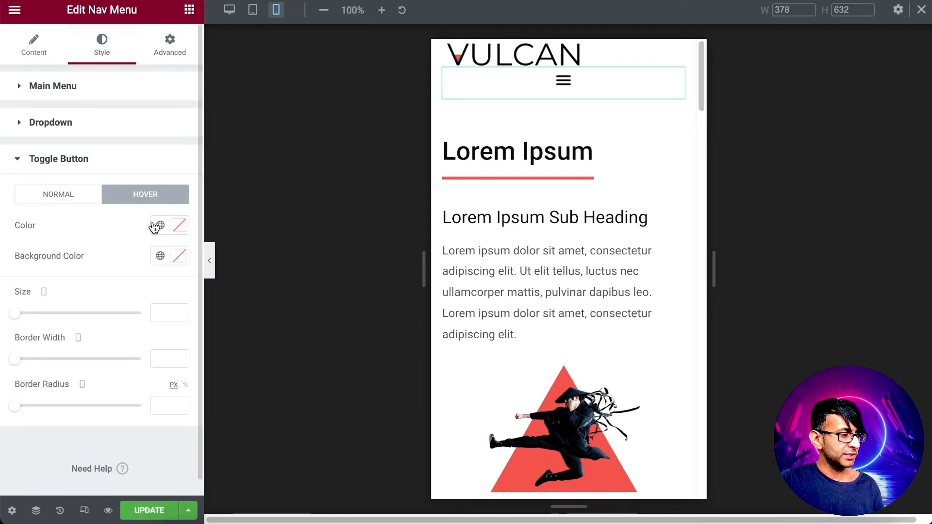
left_click(158, 225)
left_click(89, 348)
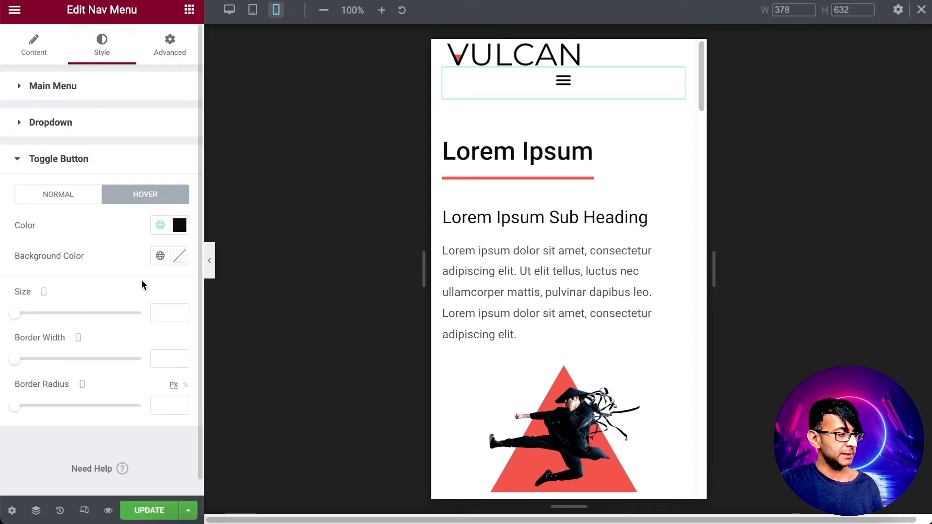
left_click(161, 256)
left_click(100, 424)
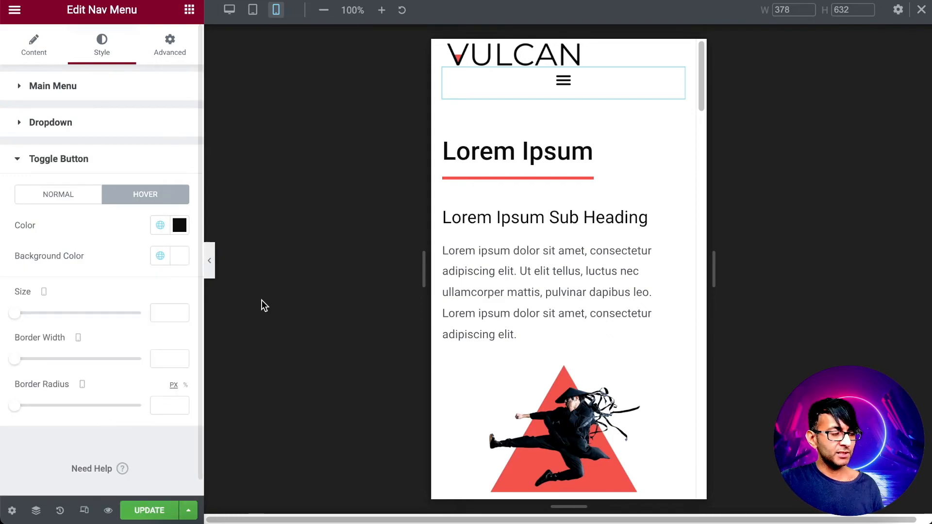
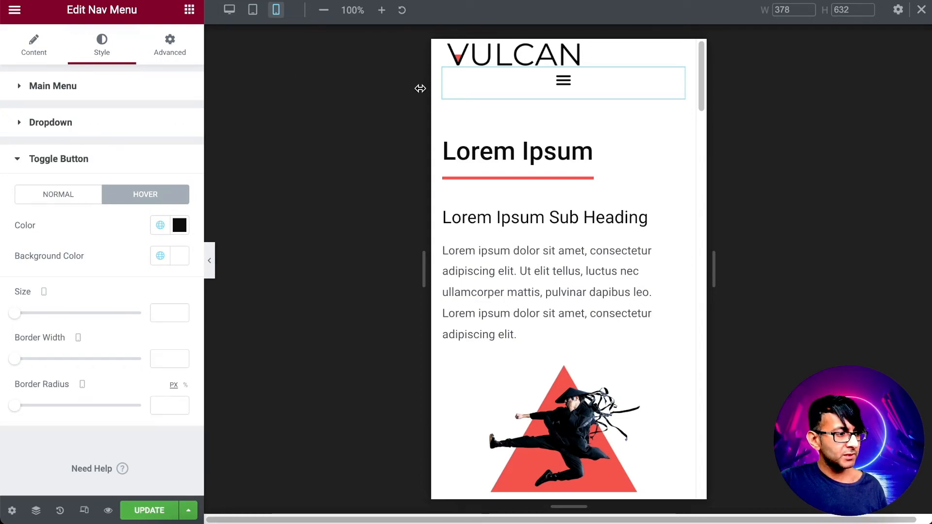
Set the header's mobile column widths to 75% for the logo column and 25% for the menu column
left_click(450, 52)
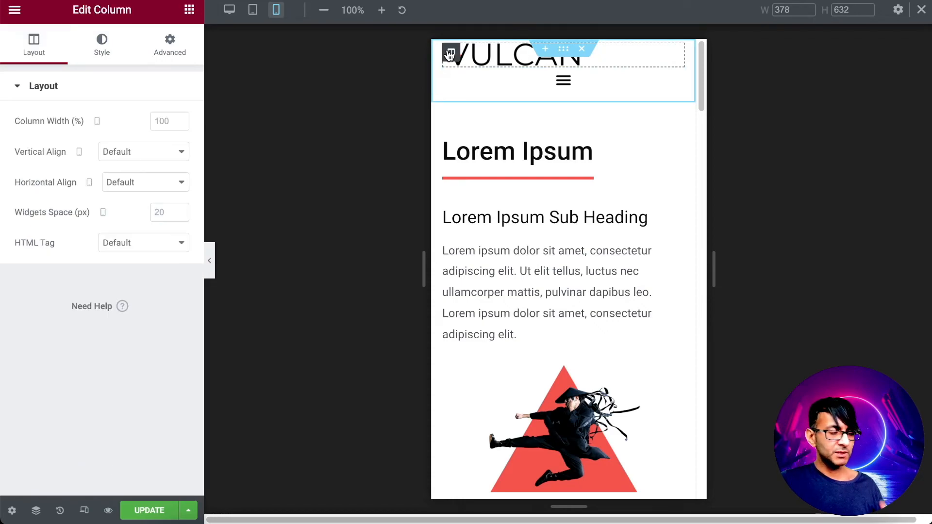
left_click(166, 117)
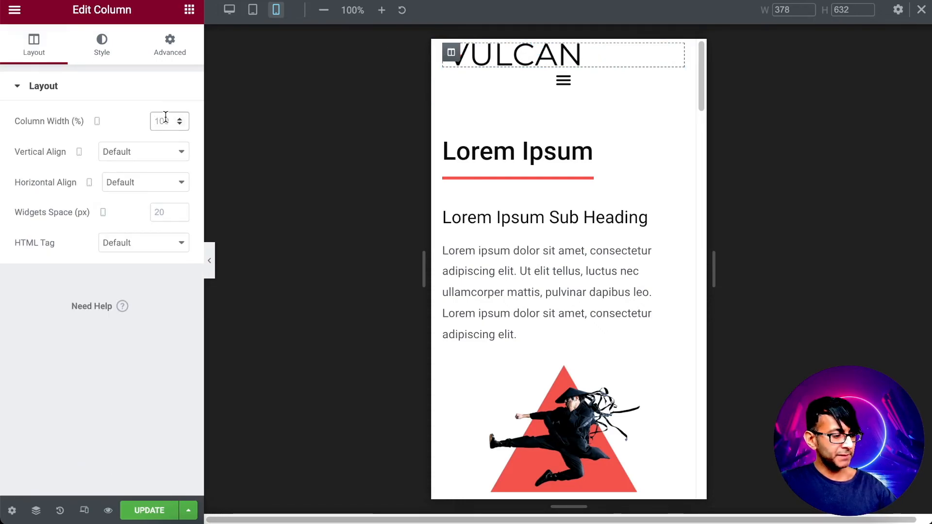
type("75")
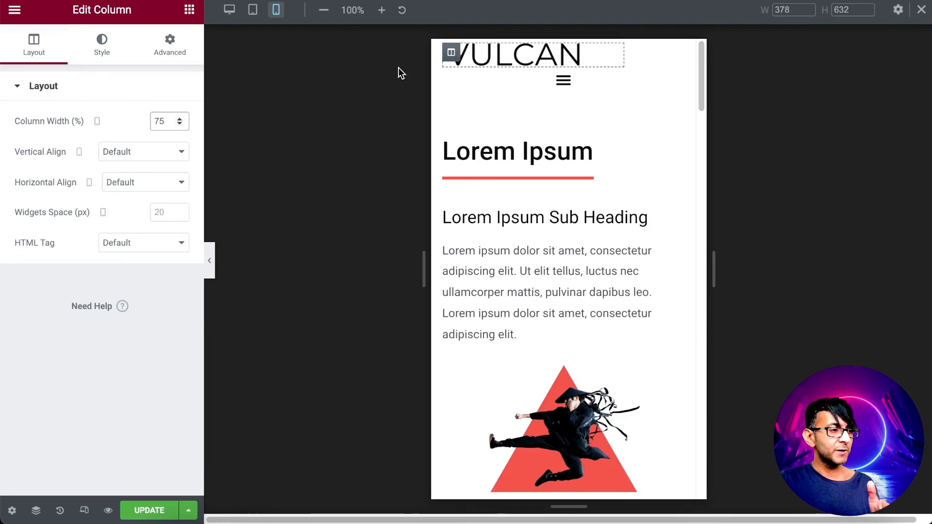
left_click(453, 84)
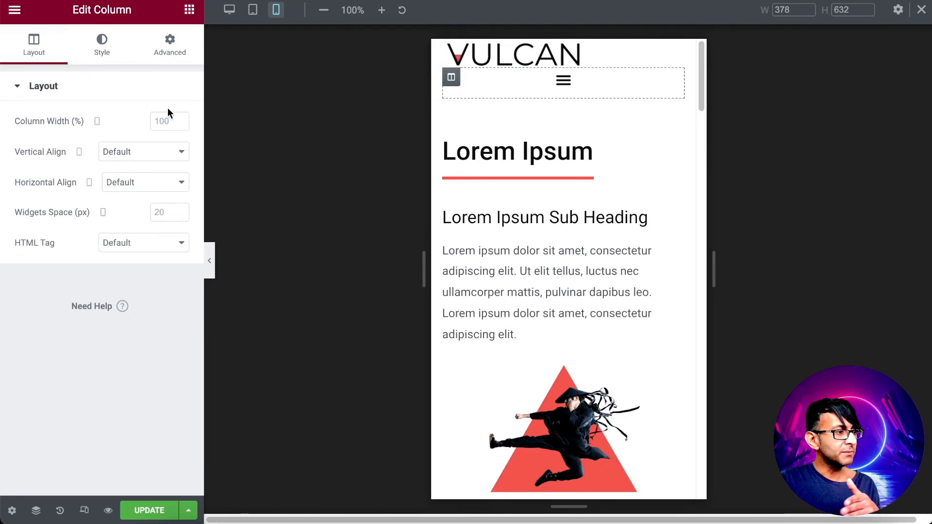
left_click(160, 121)
type("25")
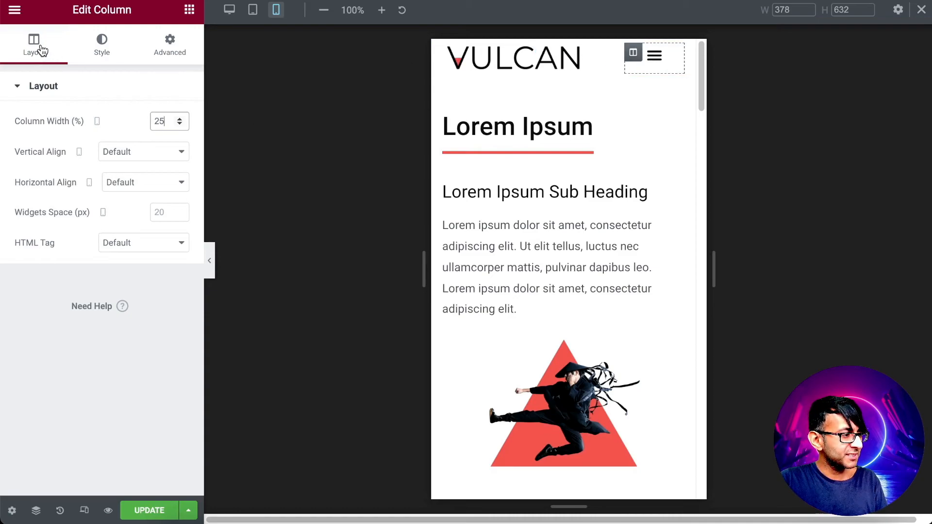
Set the vertical alignment of both header columns to Middle in mobile view and preview the header
left_click(132, 186)
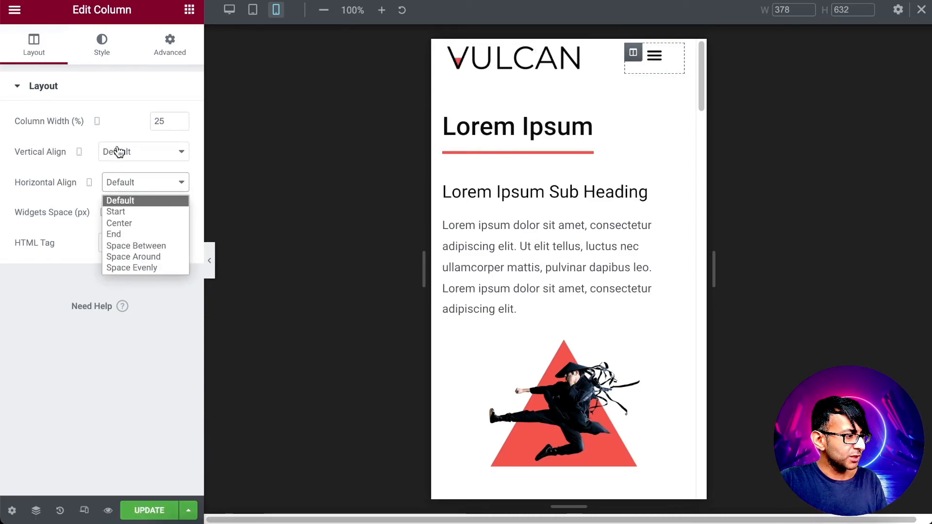
left_click(111, 152)
left_click(130, 192)
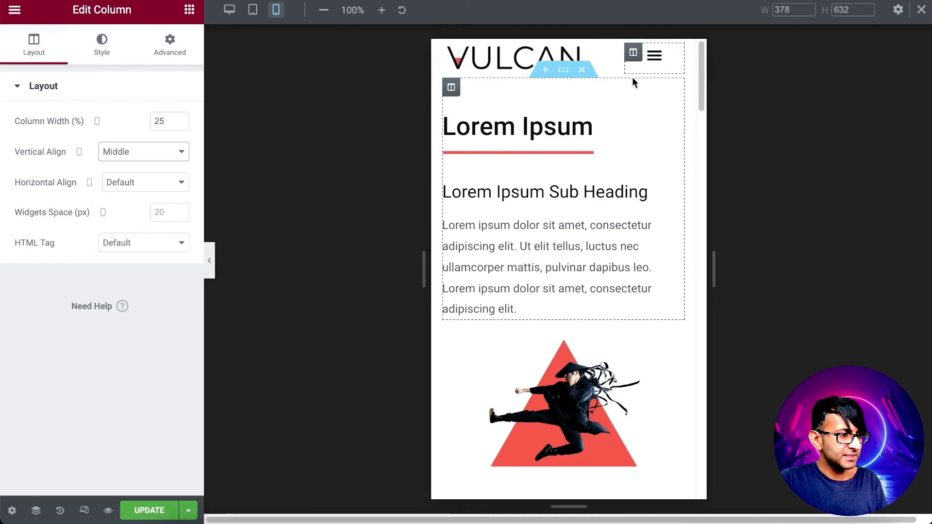
left_click(452, 55)
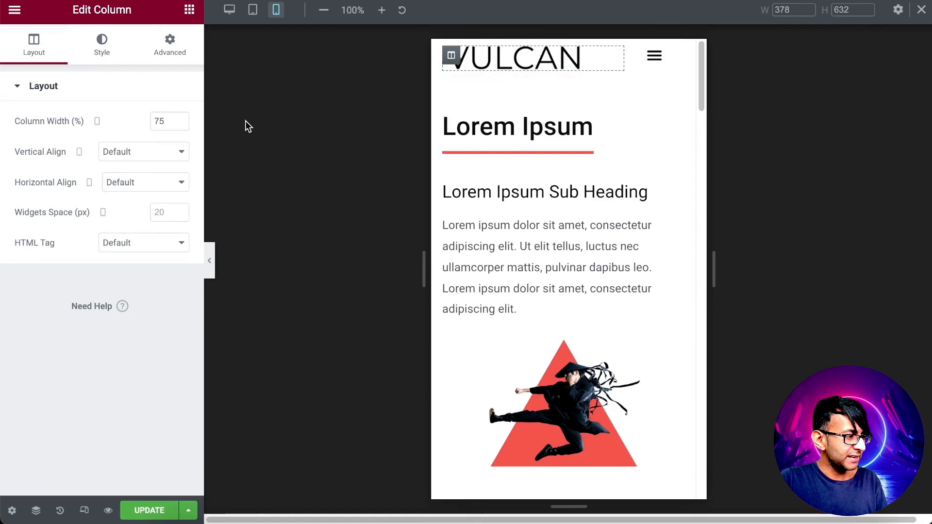
left_click(153, 153)
left_click(139, 191)
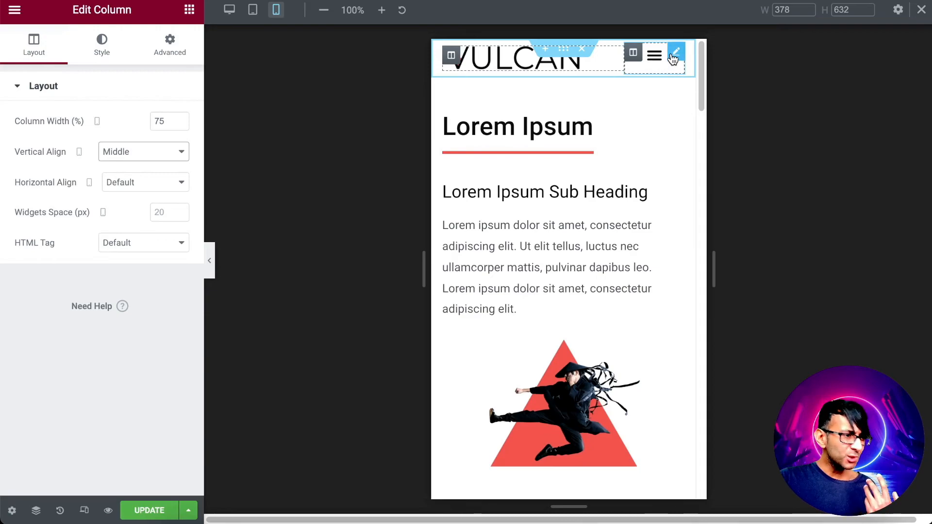
left_click(210, 269)
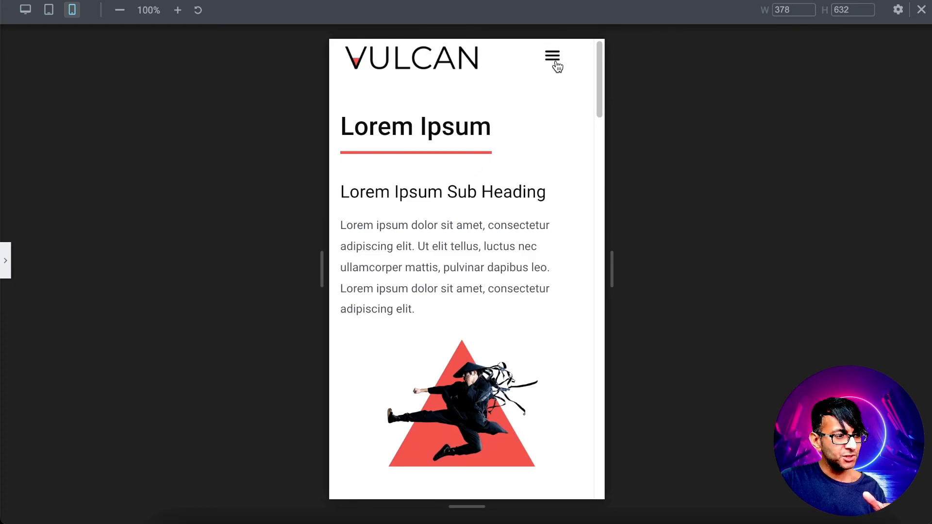
left_click(7, 262)
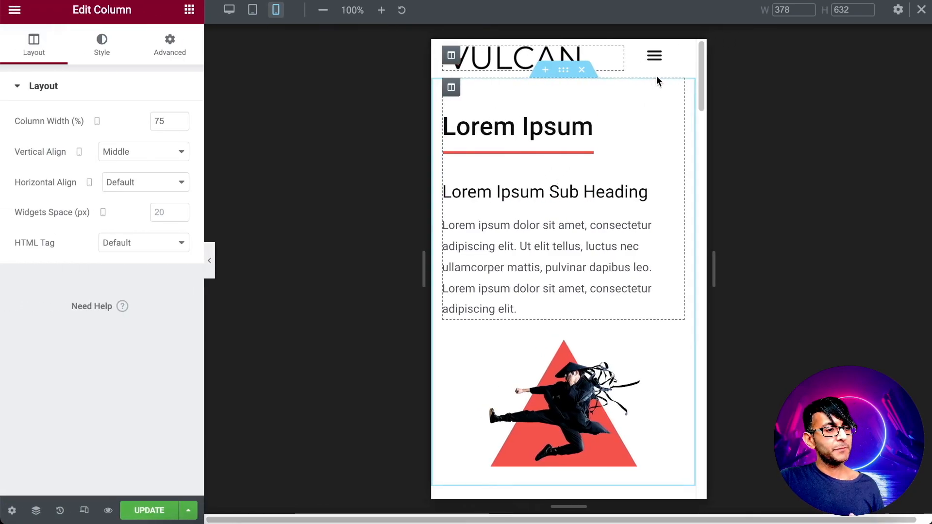
Unlink the Nav Menu's mobile margin and padding values and set its top margin to 3 px and bottom margin to -4 px
left_click(676, 55)
left_click(169, 44)
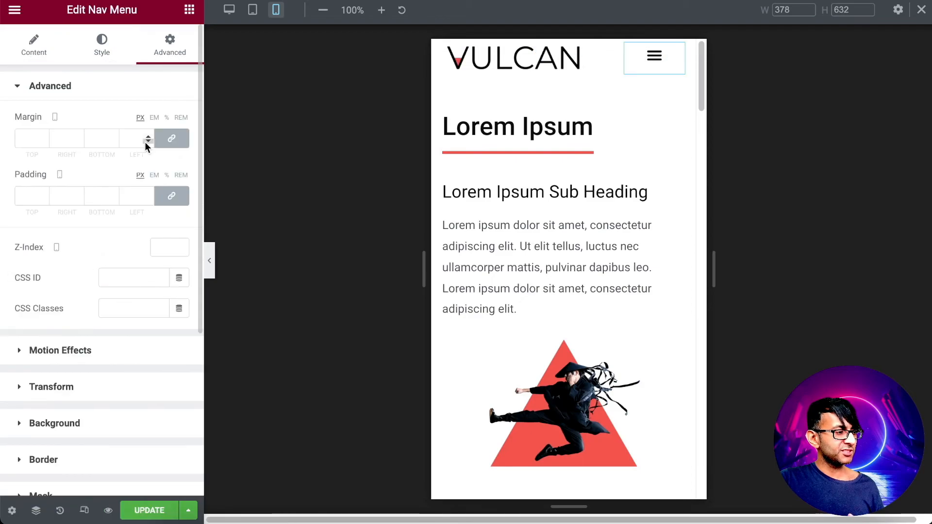
left_click(171, 138)
left_click(170, 194)
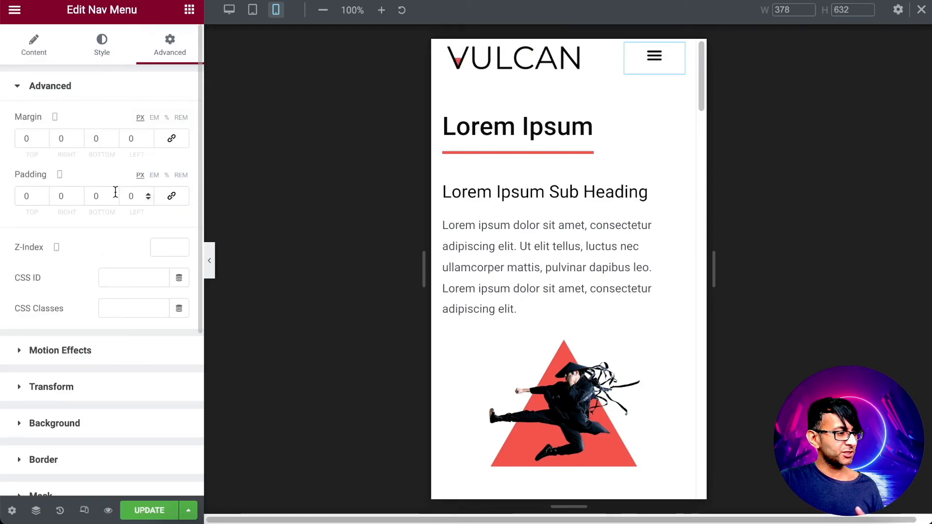
left_click(42, 136)
left_click(42, 136)
left_click(42, 136)
left_click(42, 136)
left_click(42, 136)
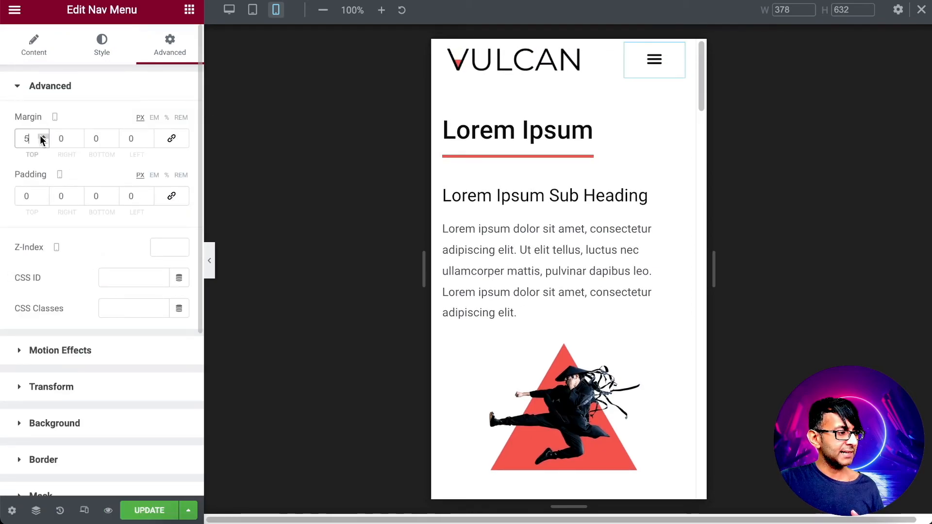
left_click(113, 142)
left_click(113, 142)
left_click(113, 142)
left_click(113, 141)
left_click(113, 142)
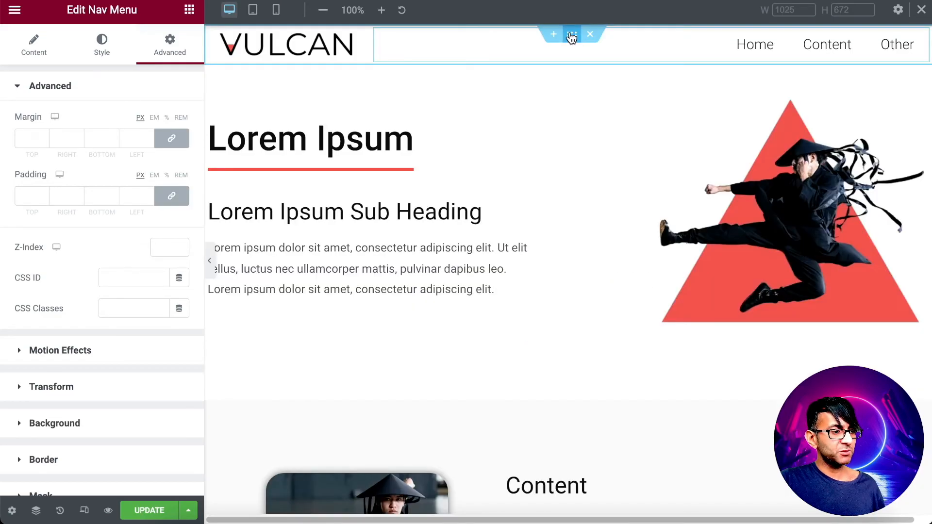
Add a box shadow with a blur of 2 to the header section and update the page
left_click(571, 35)
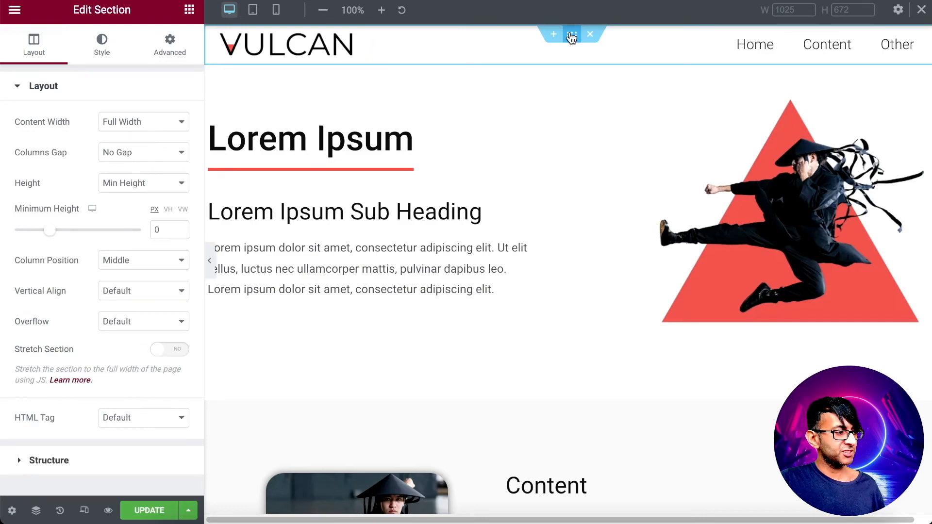
left_click(170, 46)
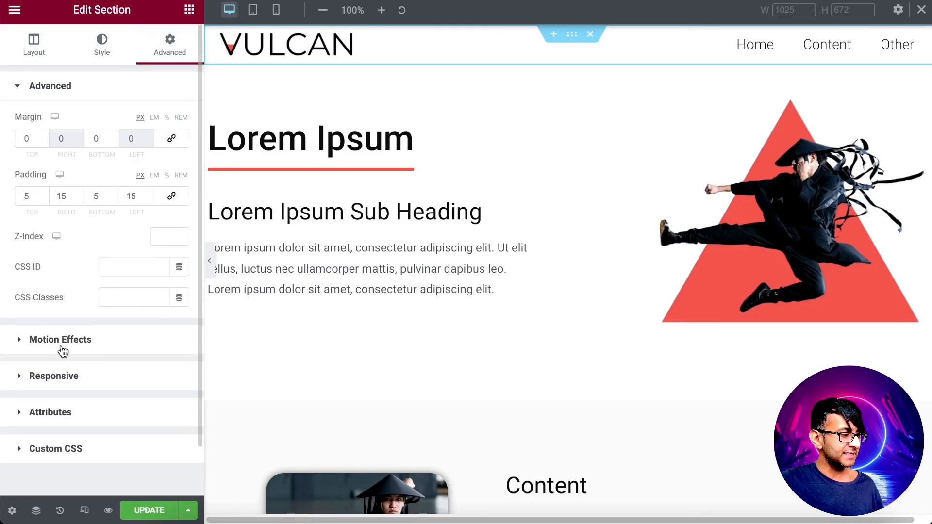
left_click(103, 46)
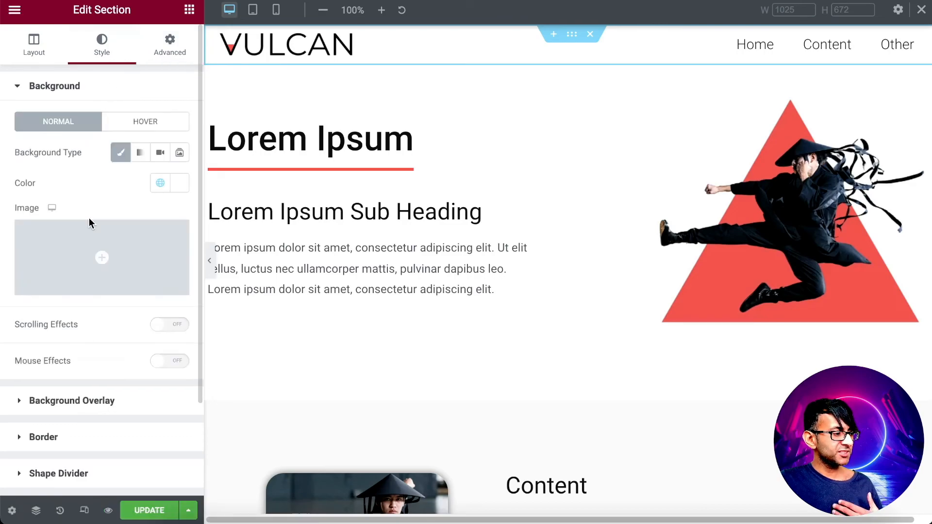
left_click(87, 450)
left_click(180, 315)
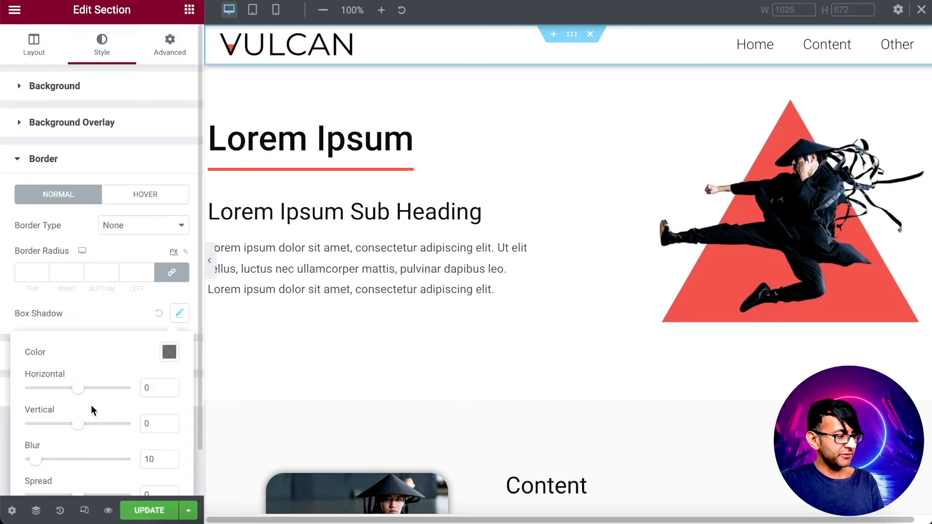
left_click_drag(29, 465, 23, 467)
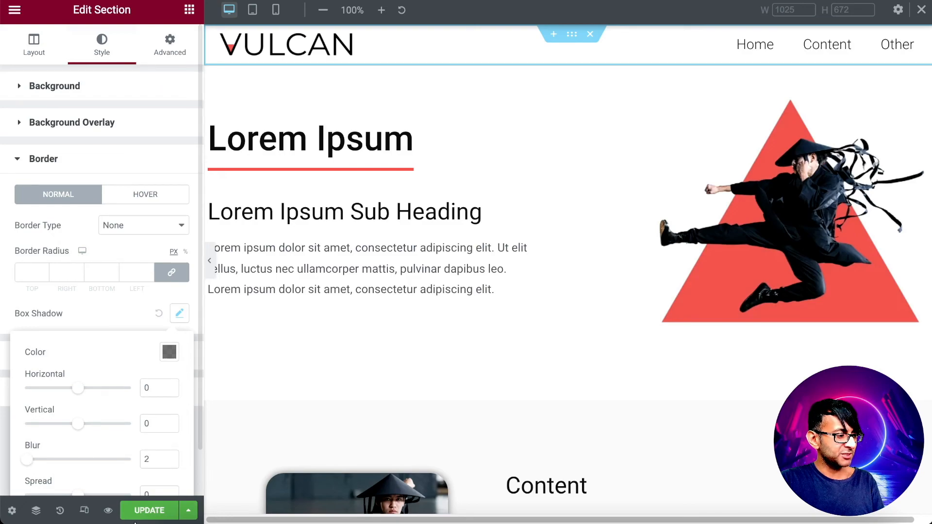
left_click(149, 510)
Set the blur of the header section's box shadow to 5 and preview the desktop page at full width
left_click(211, 272)
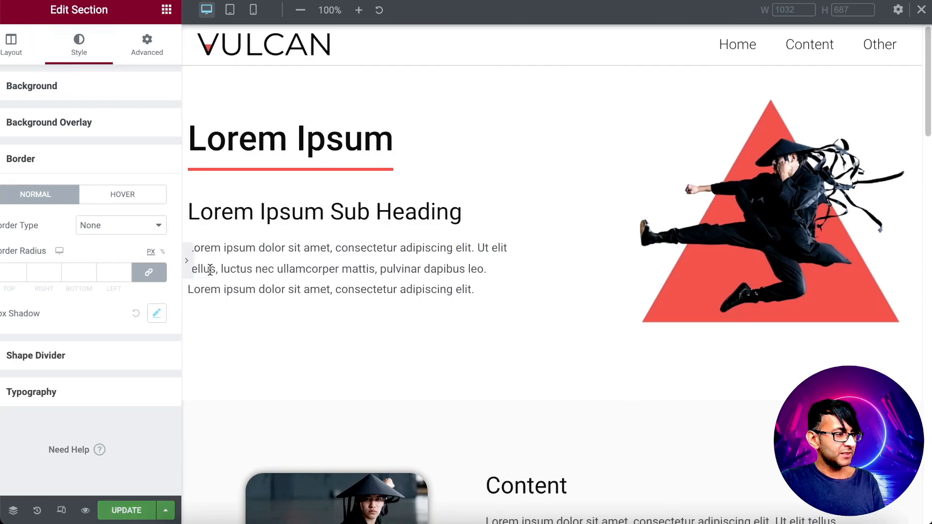
left_click(11, 261)
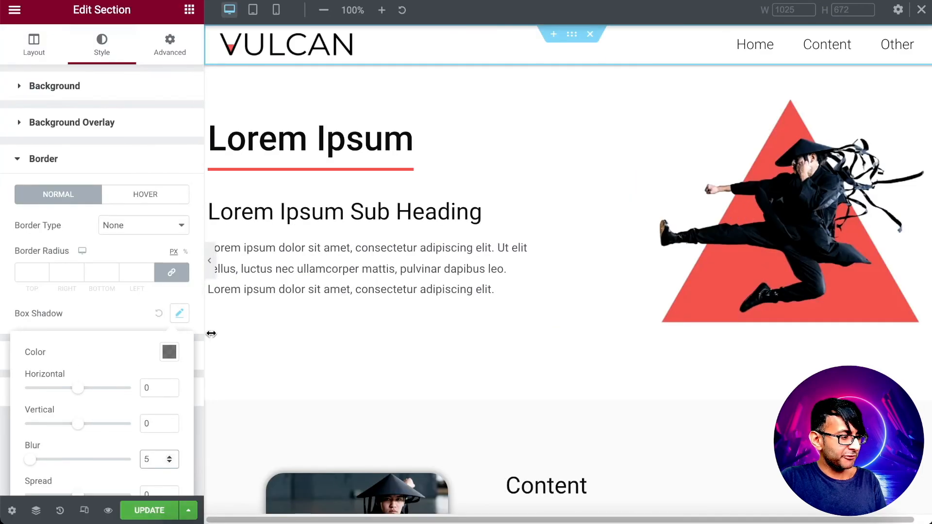
left_click(210, 261)
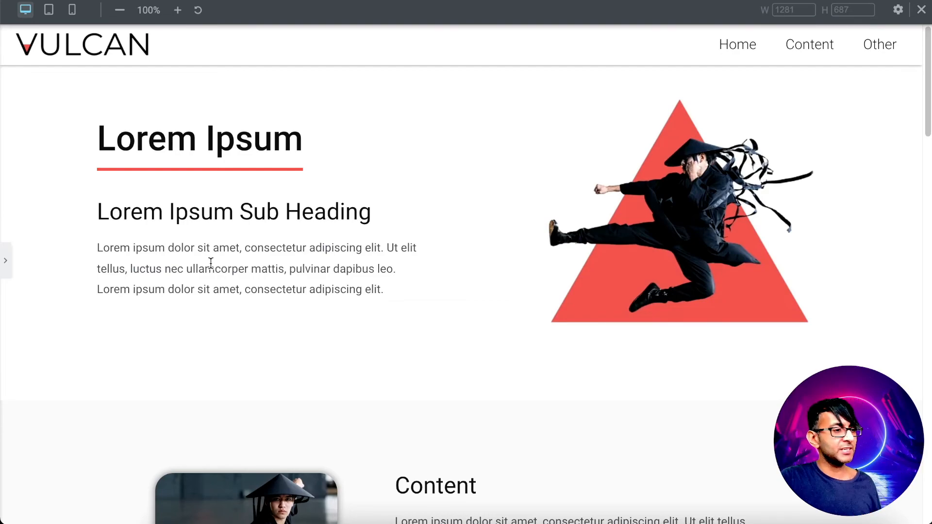
Preview the page in mobile view at a width of 378 and check how the hamburger menu opens and closes
left_click(71, 9)
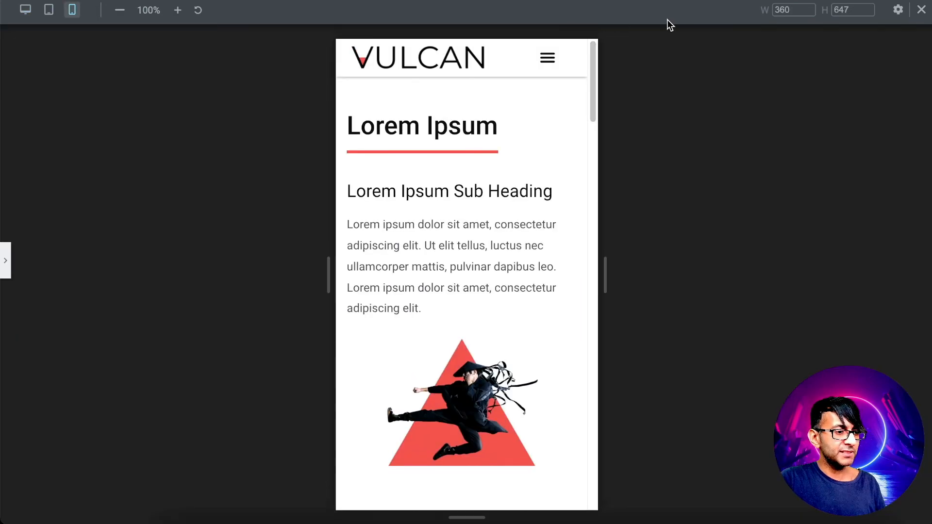
left_click_drag(794, 14, 762, 11)
type("378")
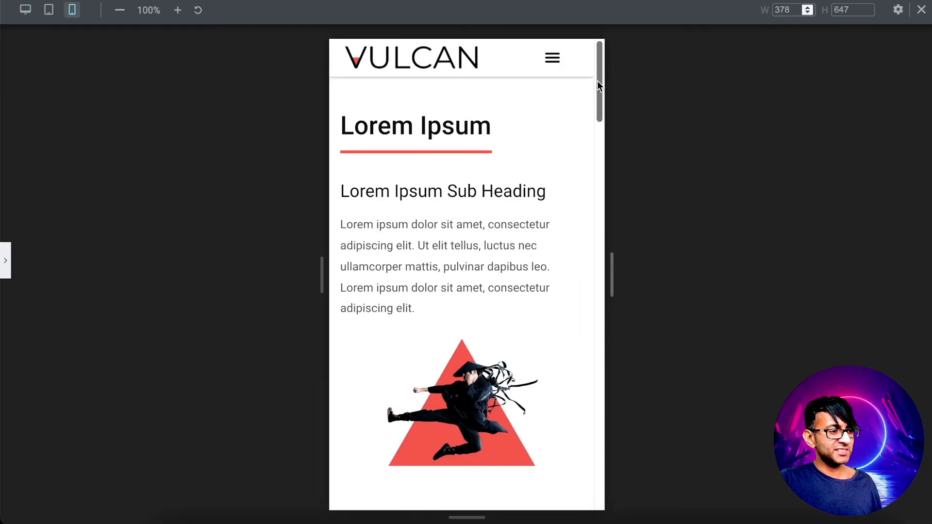
left_click_drag(597, 81, 600, 45)
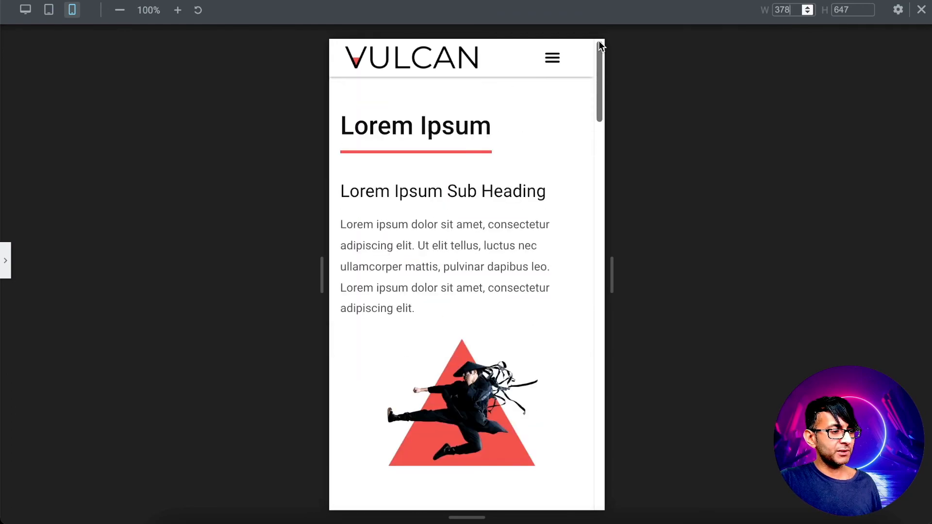
left_click(551, 59)
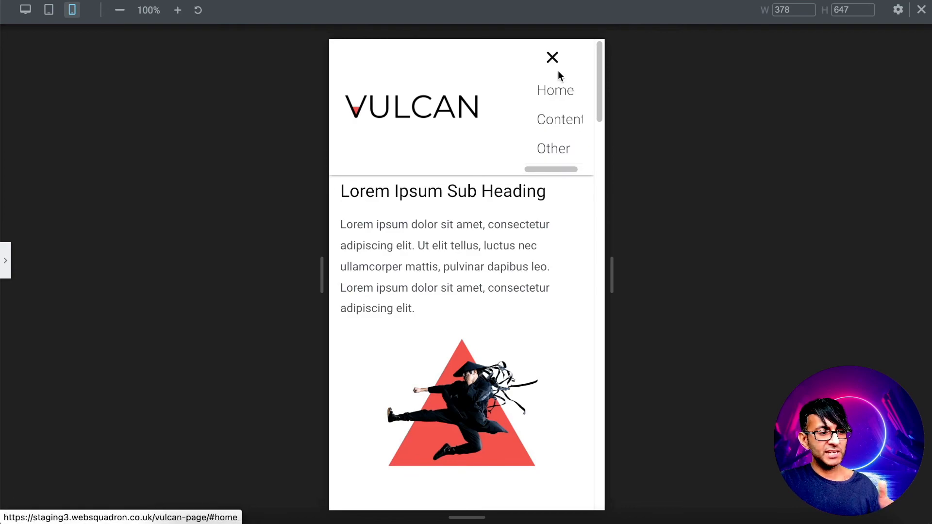
left_click(552, 58)
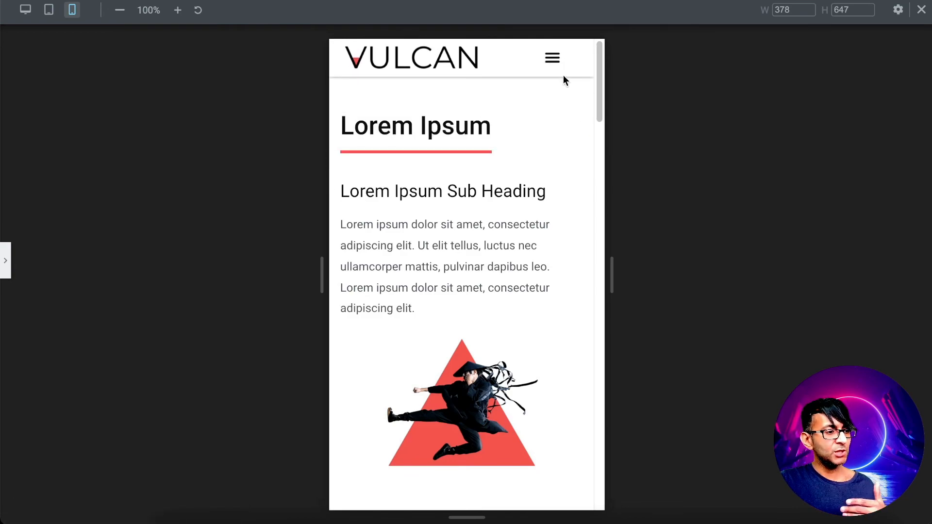
left_click(553, 59)
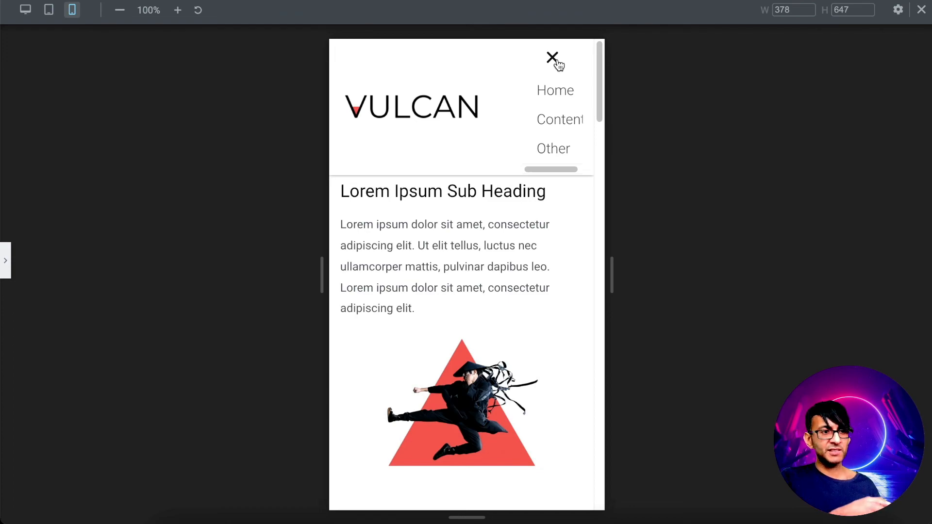
left_click(557, 61)
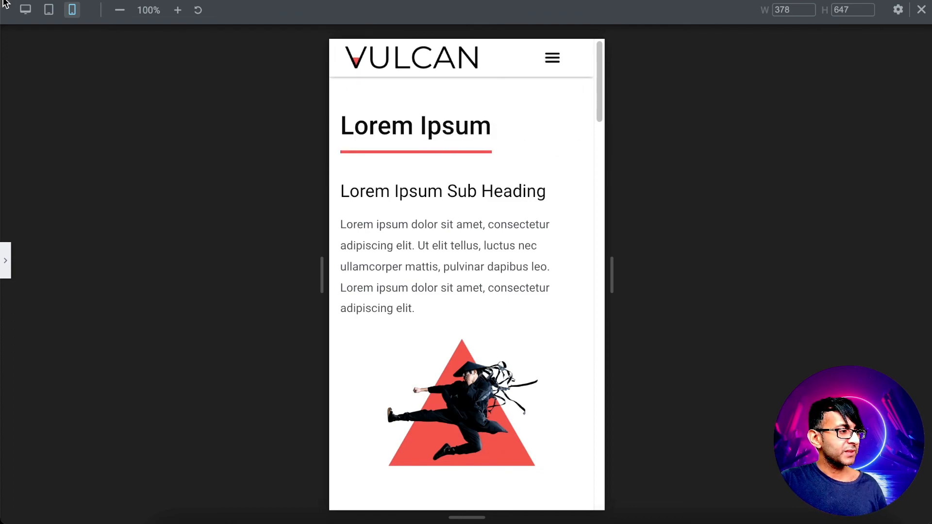
Enable Full Width for the Nav Menu's mobile dropdown and test the hamburger toggle
left_click(4, 253)
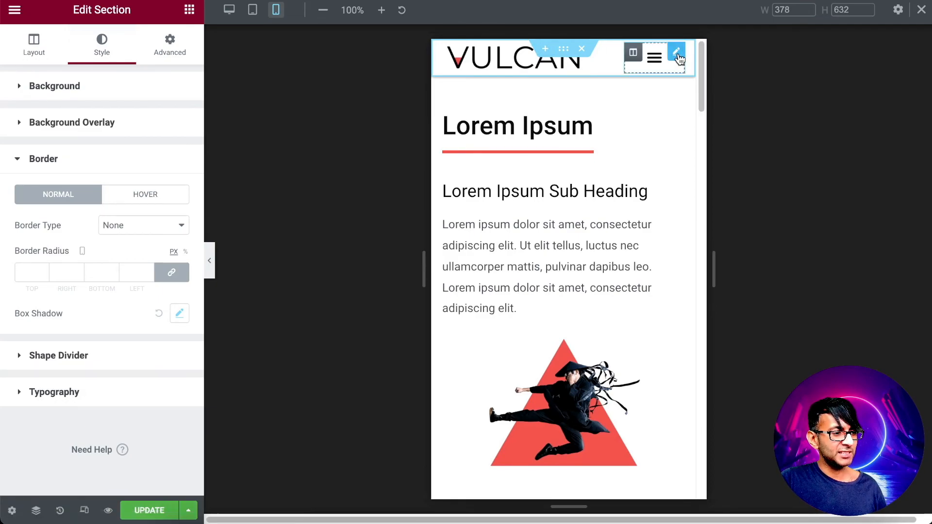
left_click(677, 53)
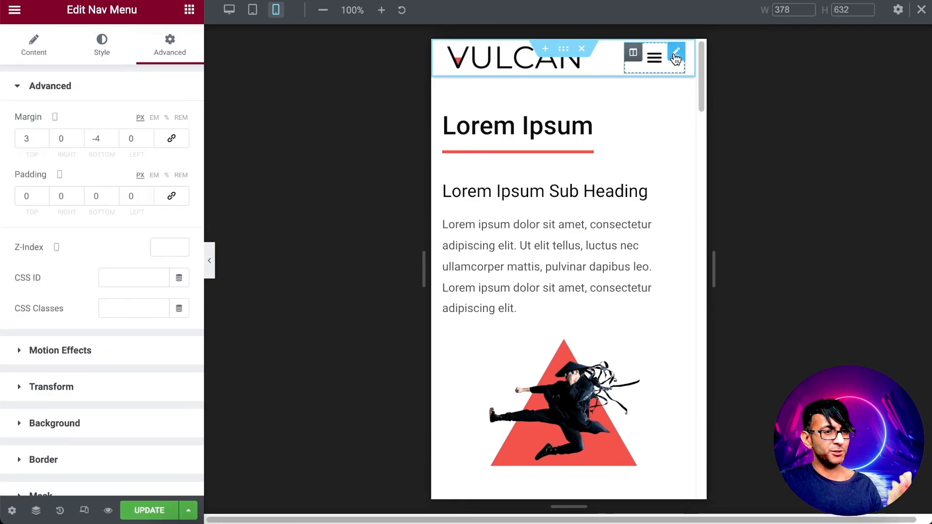
left_click(34, 44)
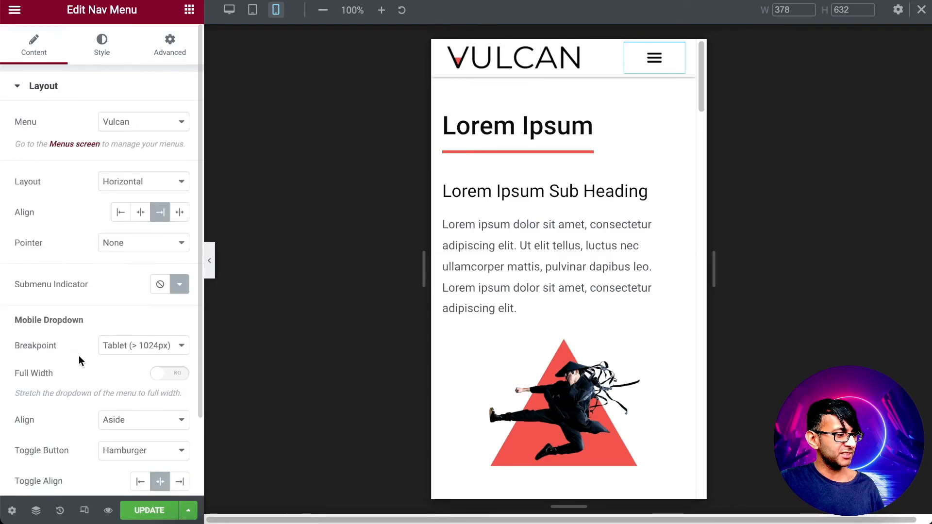
scroll(81, 369, "down", 1)
left_click(169, 352)
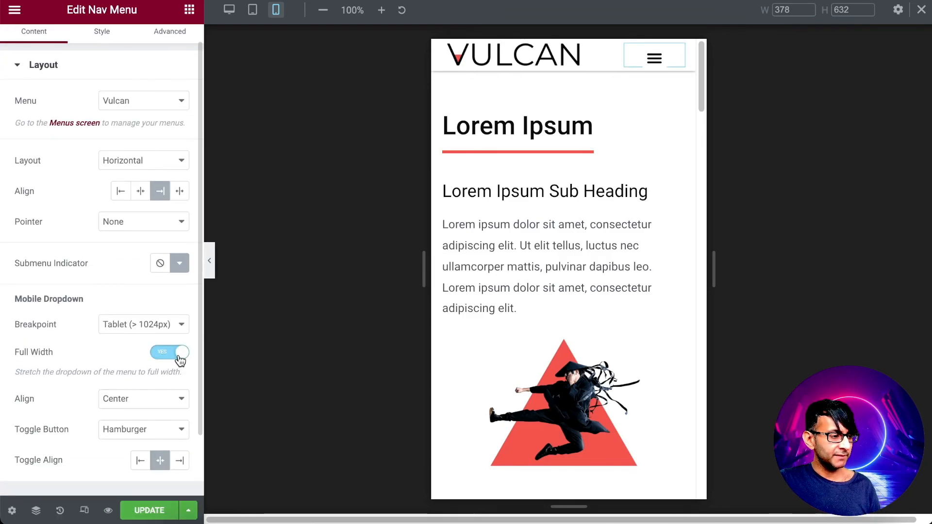
left_click(654, 58)
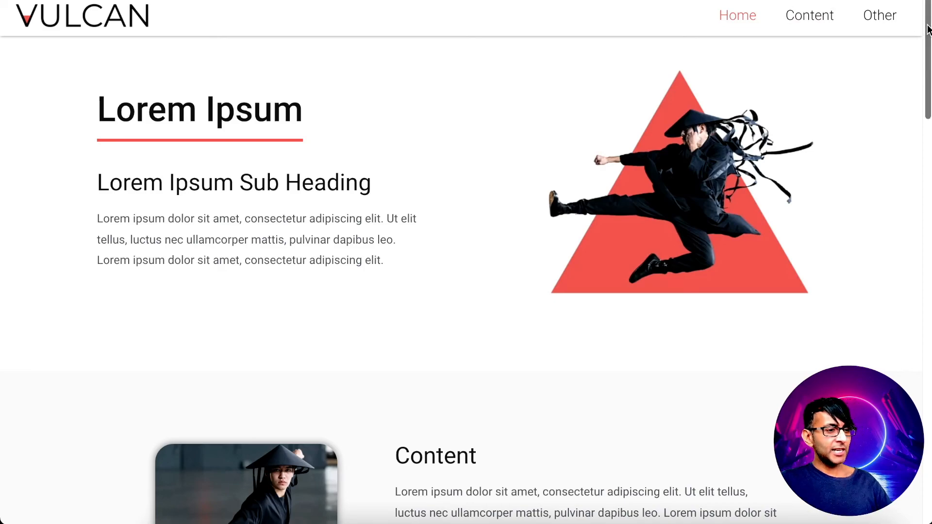
Look through the desktop preview from the hero section down to the footer and check the sticky header's active menu item
left_click_drag(928, 30, 926, 118)
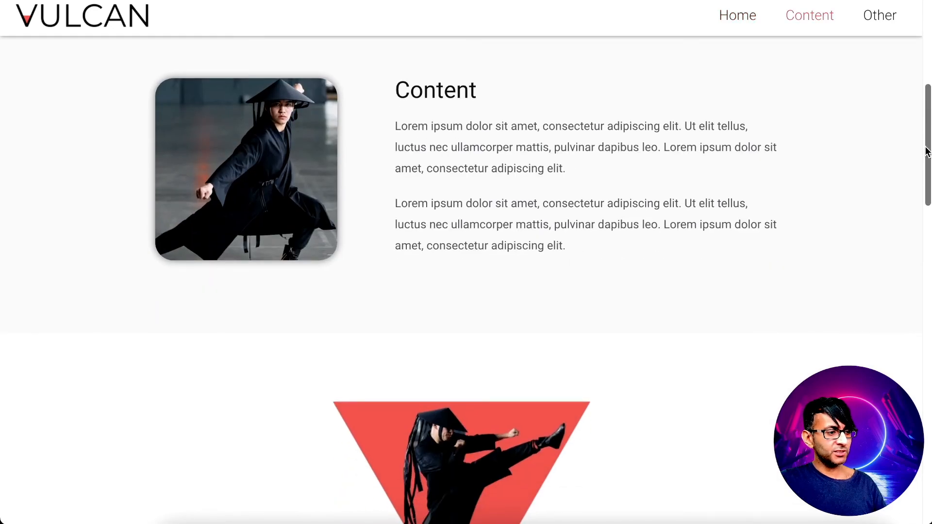
left_click_drag(928, 174, 928, 88)
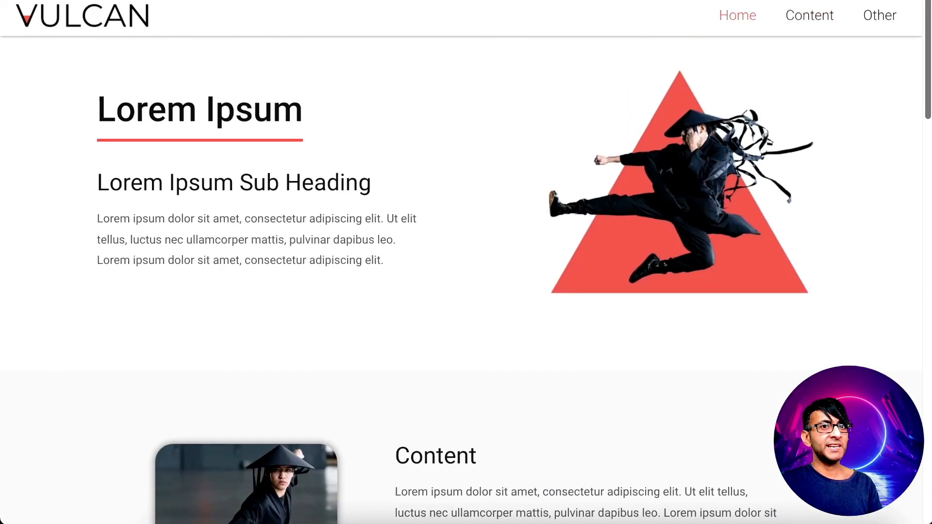
left_click_drag(928, 88, 930, 372)
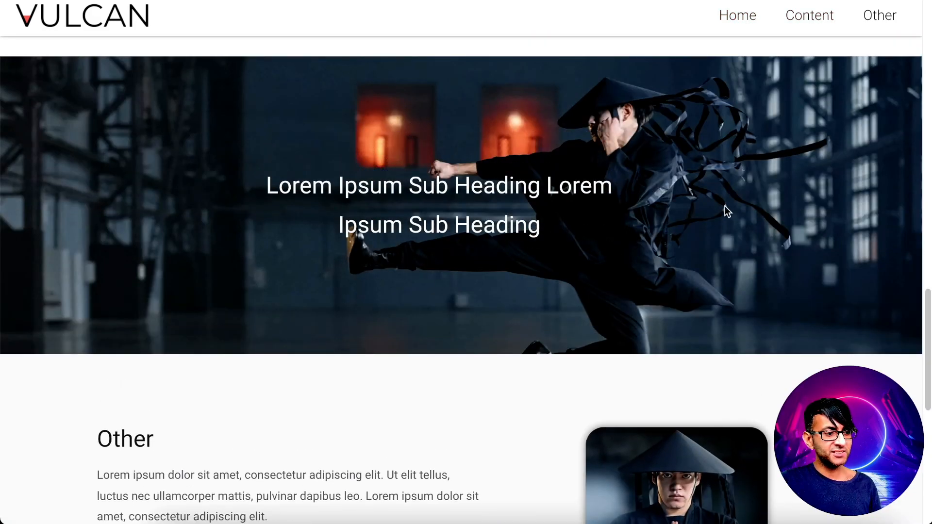
left_click_drag(927, 342, 923, 433)
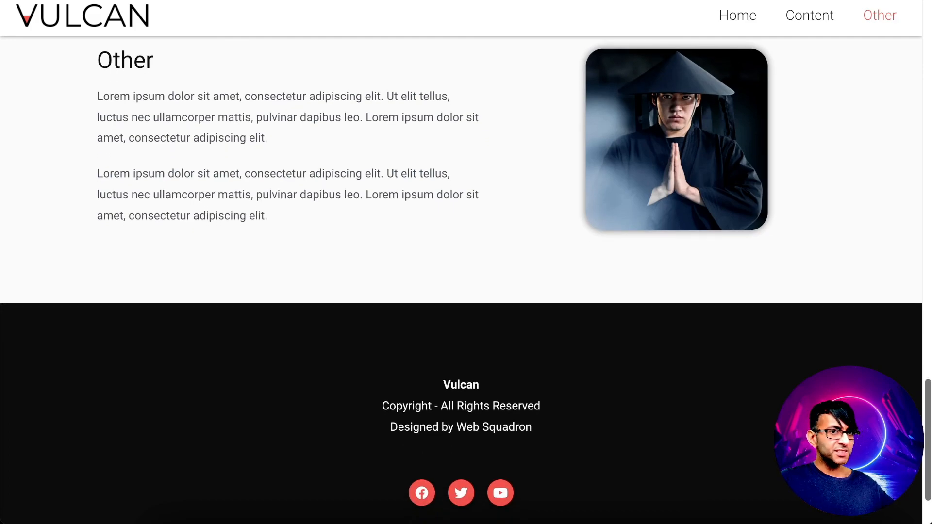
left_click_drag(926, 433, 927, 49)
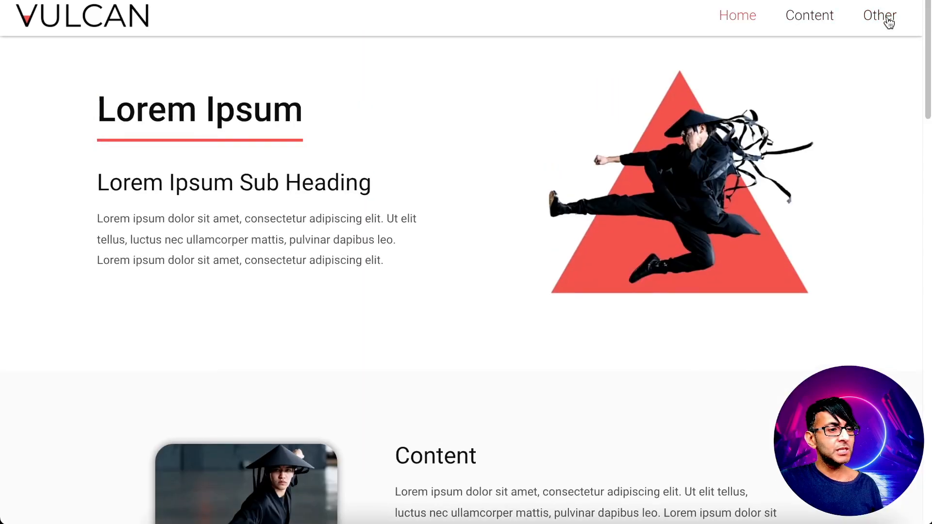
Test the Content and Other menu links on the desktop preview and return to the top of the page
left_click(803, 24)
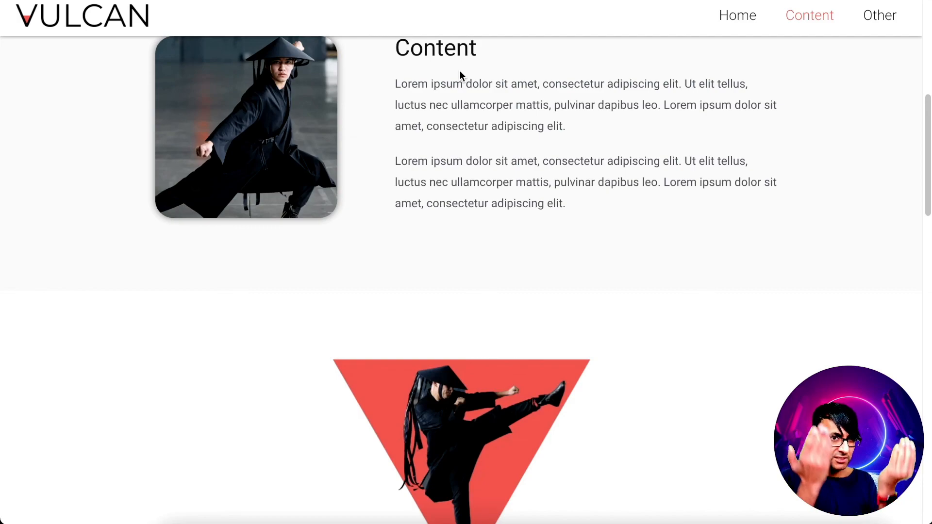
left_click(884, 25)
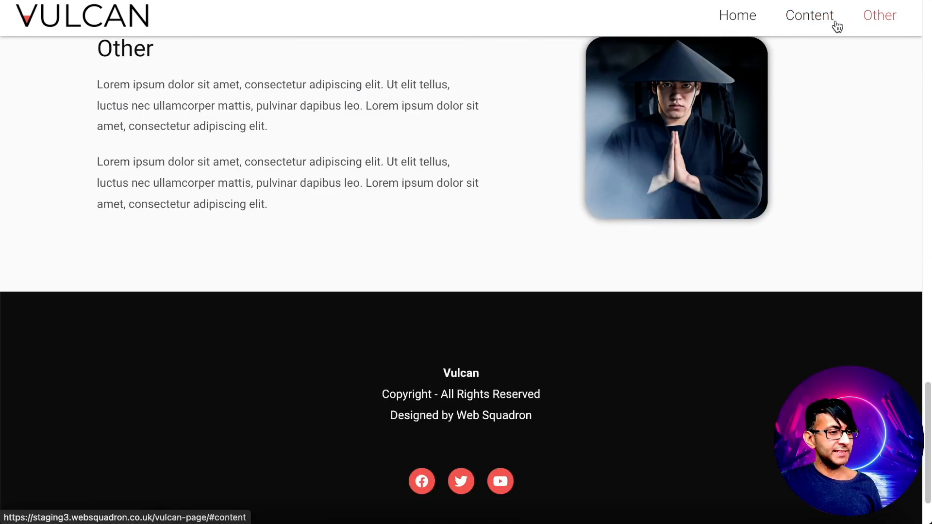
left_click(800, 25)
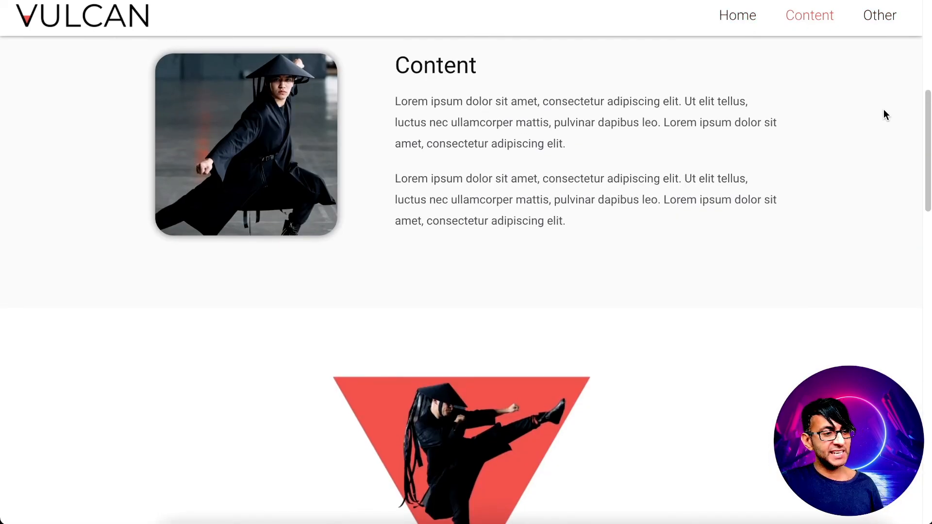
left_click_drag(928, 118, 928, 27)
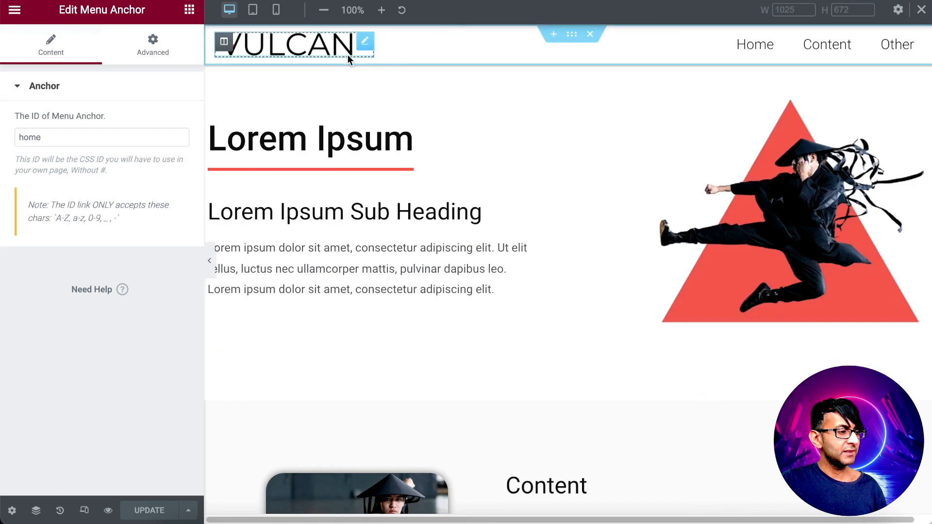
Move the home menu anchor from the header to the hero section, above the ninja image, and update the page
left_click_drag(359, 57, 341, 122)
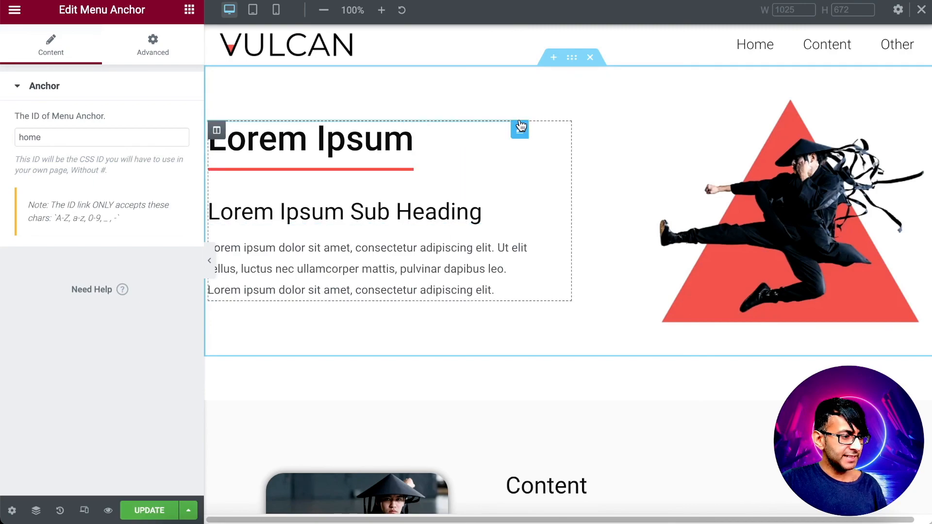
left_click_drag(520, 129, 819, 88)
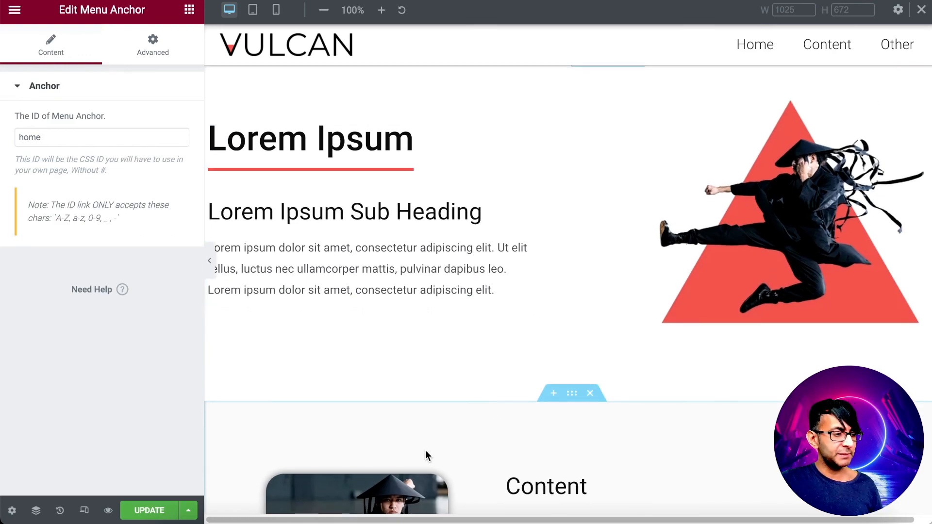
left_click(178, 510)
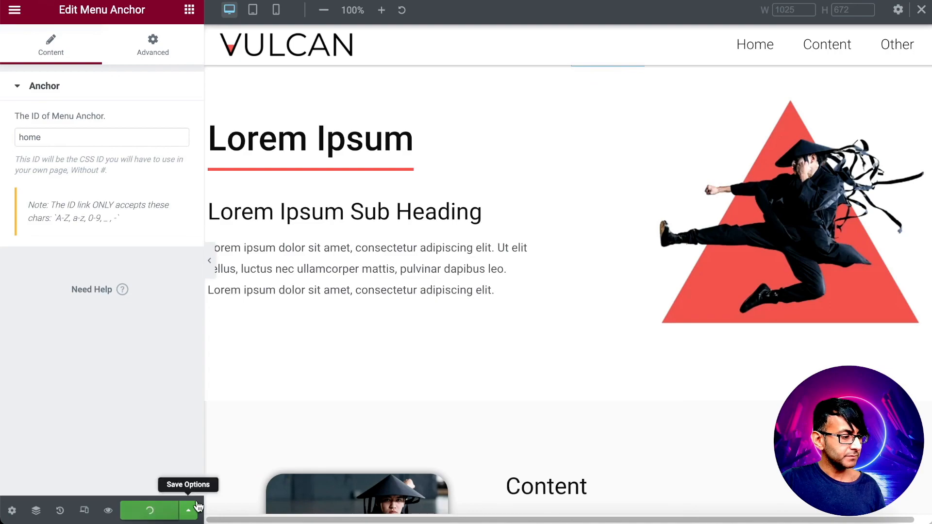
Test the Home, Content and Other menu links repeatedly in the desktop preview, finishing at Home
key("ctrl+Right")
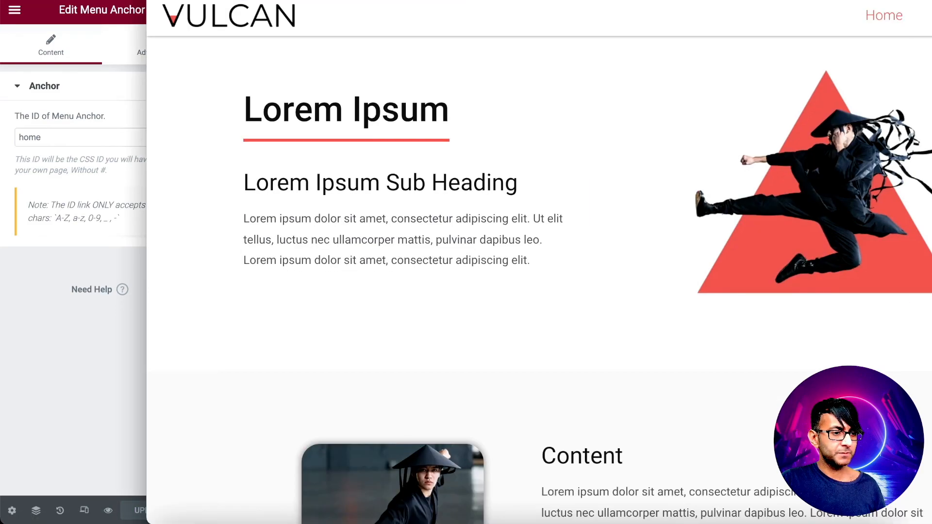
left_click(866, 21)
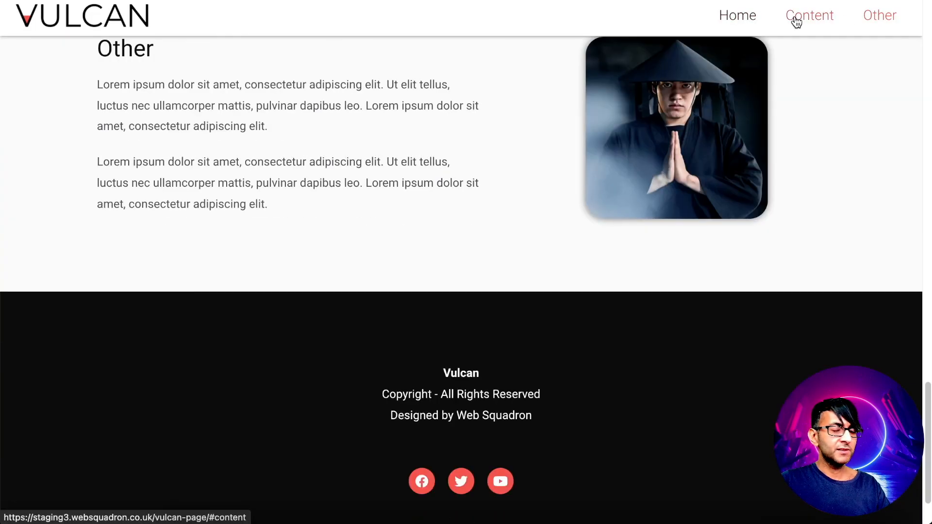
left_click(729, 27)
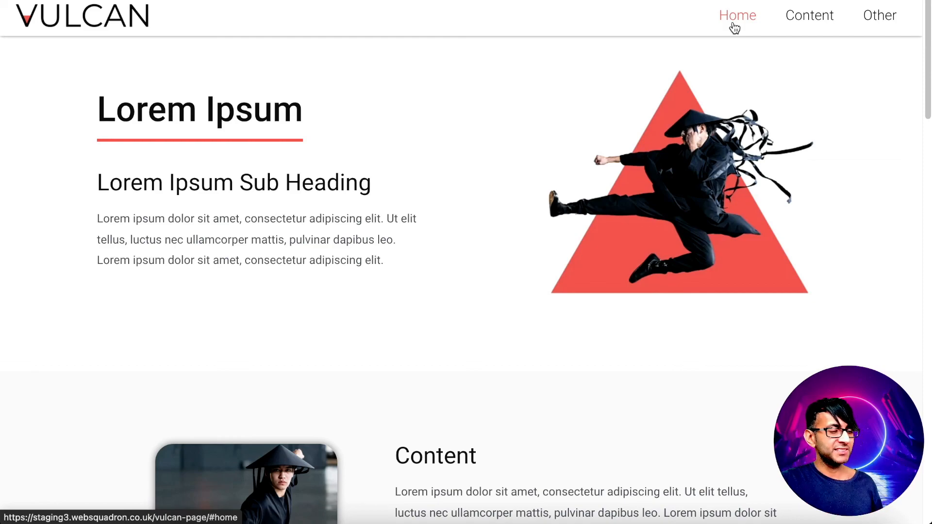
left_click(808, 23)
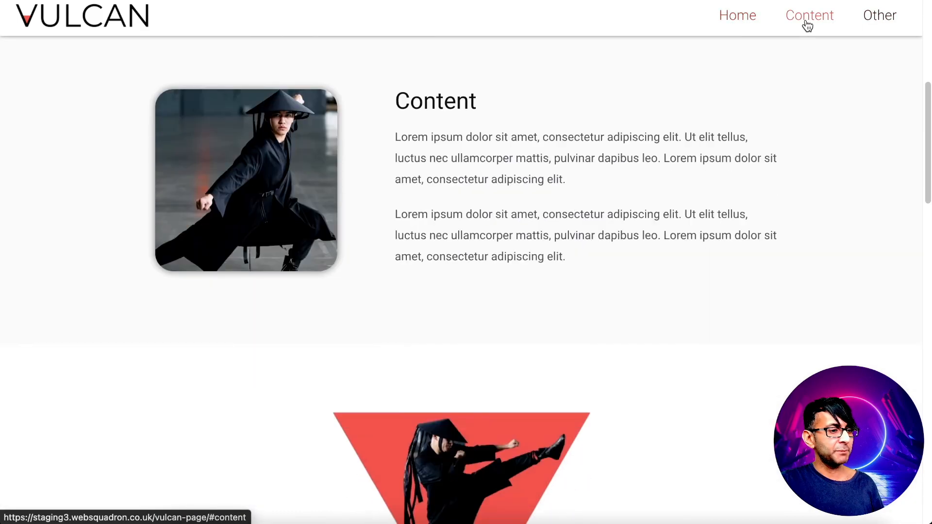
left_click(883, 14)
left_click(801, 19)
left_click(735, 25)
left_click(865, 23)
left_click(802, 24)
left_click(741, 24)
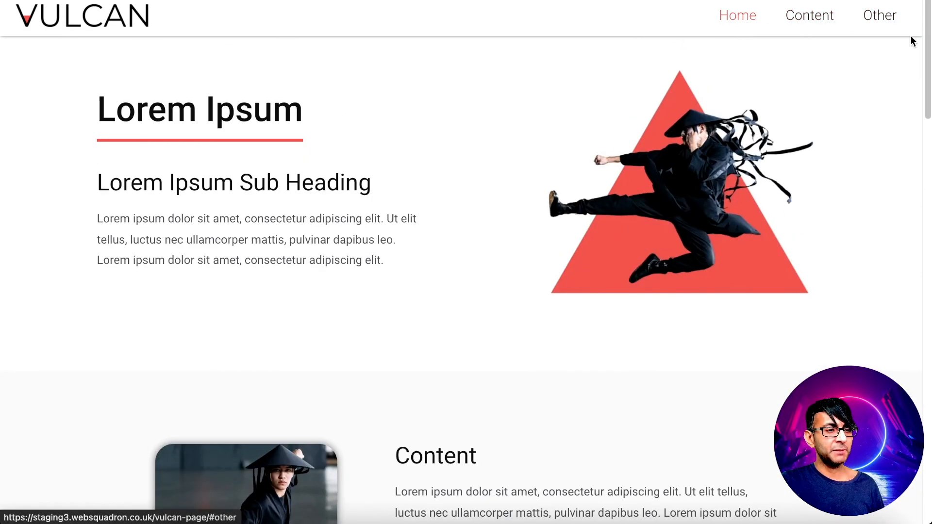
Narrow the preview window to mobile width and test the Content link in the hamburger menu
left_click_drag(929, 9, 287, 44)
left_click_drag(335, 2, 458, 2)
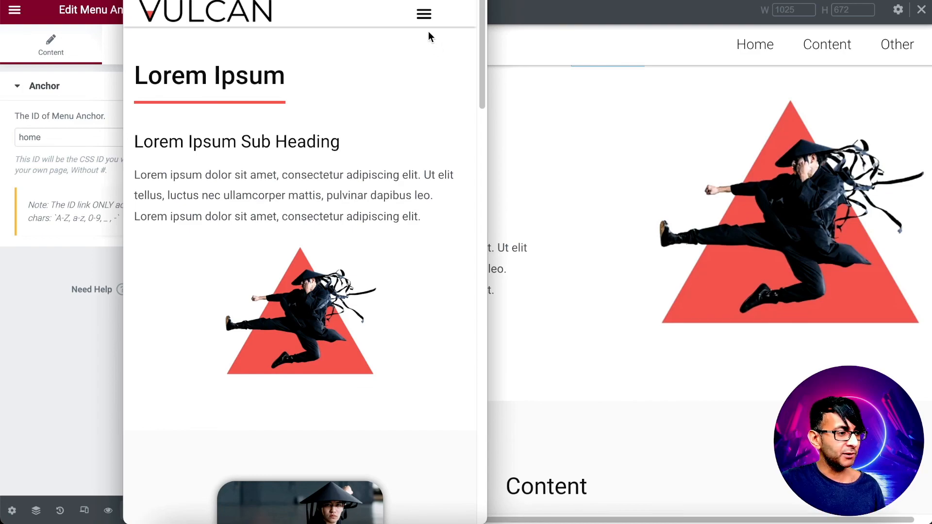
left_click(426, 16)
left_click(317, 154)
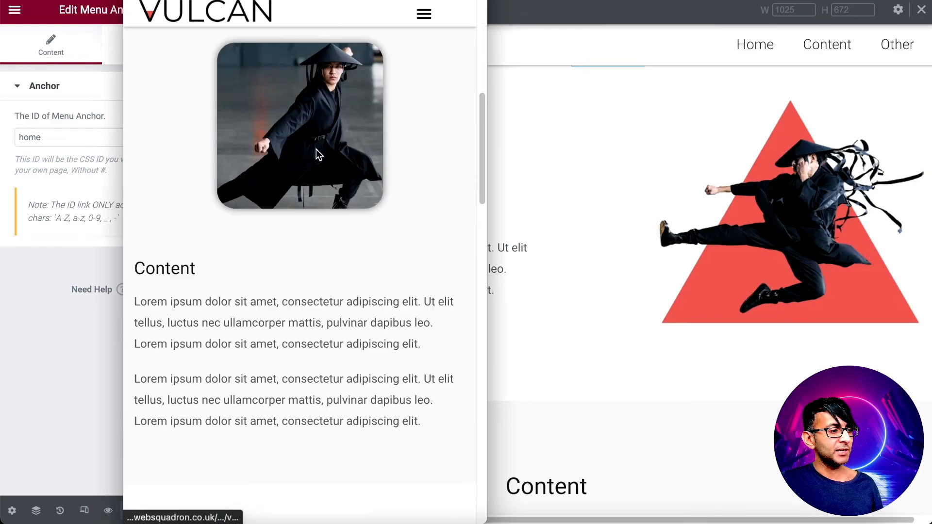